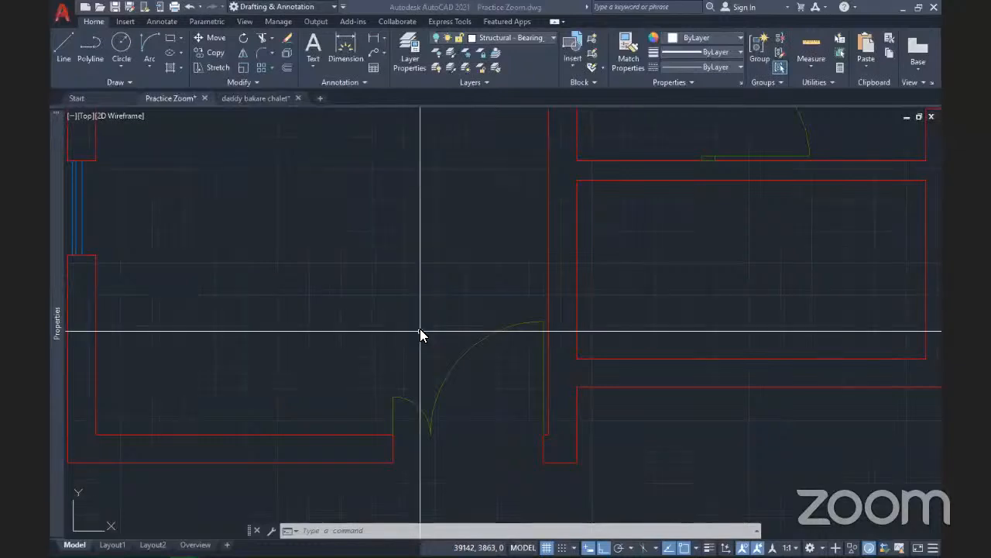
Zoom and pan around the floor plan, then window-select the left-wall window
scroll(420, 328, down, 3)
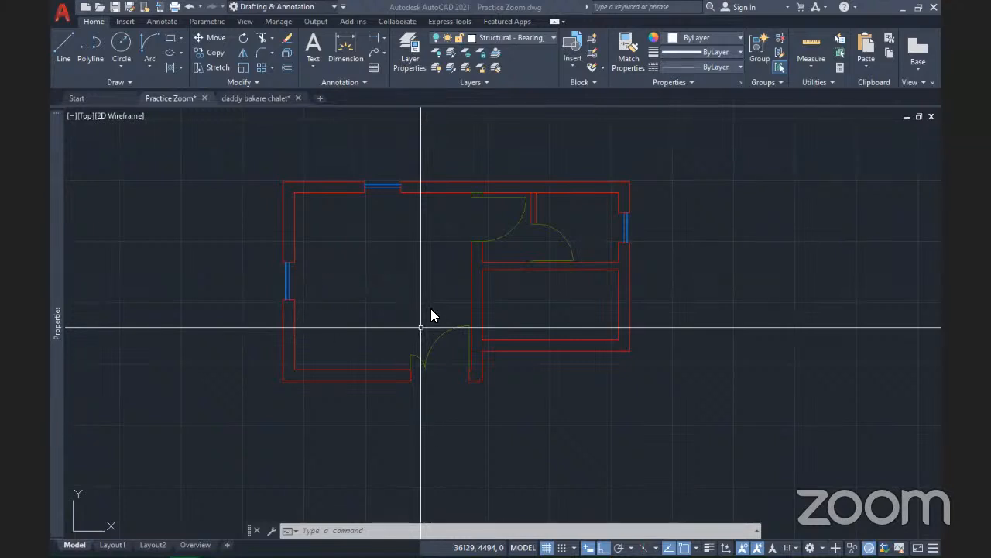
scroll(431, 309, up, 4)
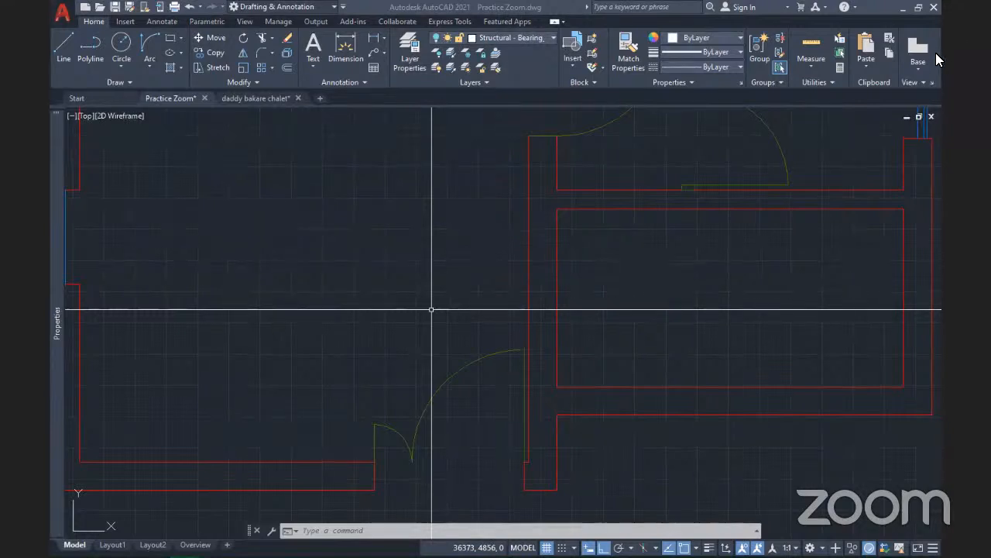
scroll(398, 250, down, 8)
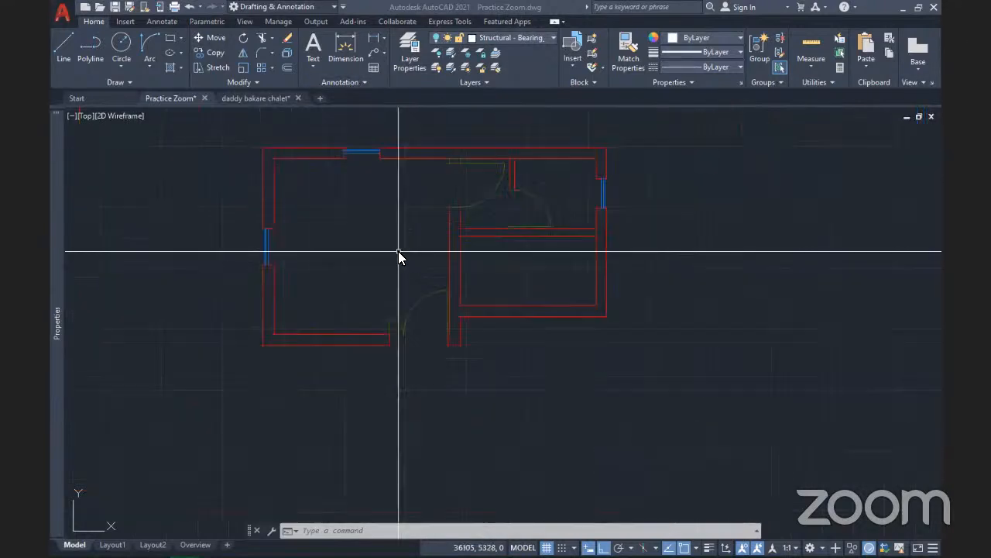
scroll(399, 249, up, 4)
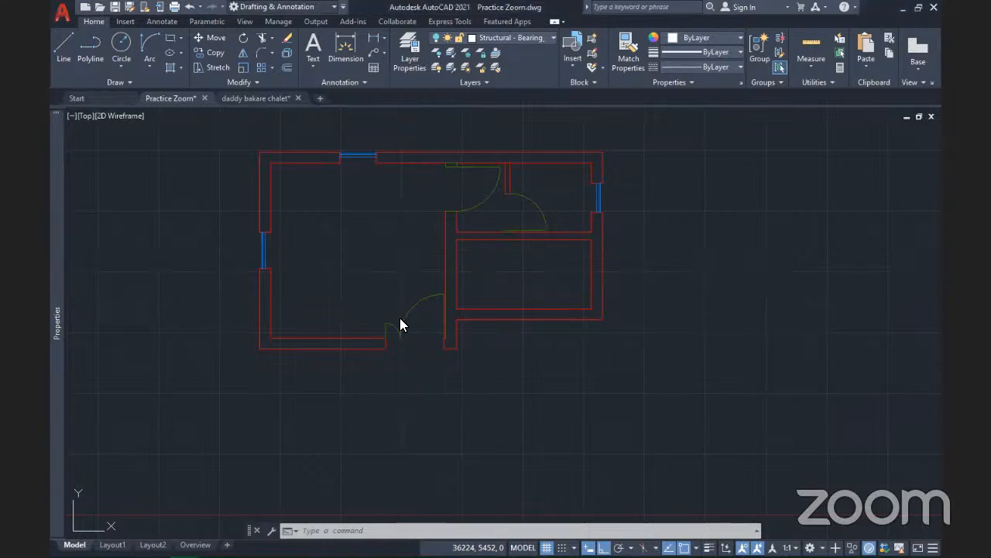
scroll(400, 318, up, 2)
middle_drag(400, 317, 432, 359)
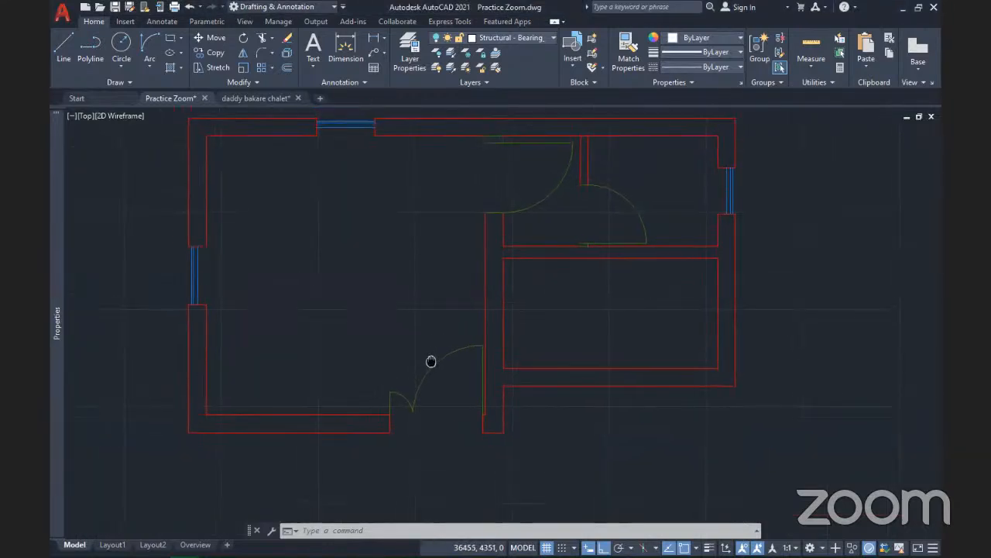
scroll(416, 354, down, 2)
scroll(421, 354, up, 2)
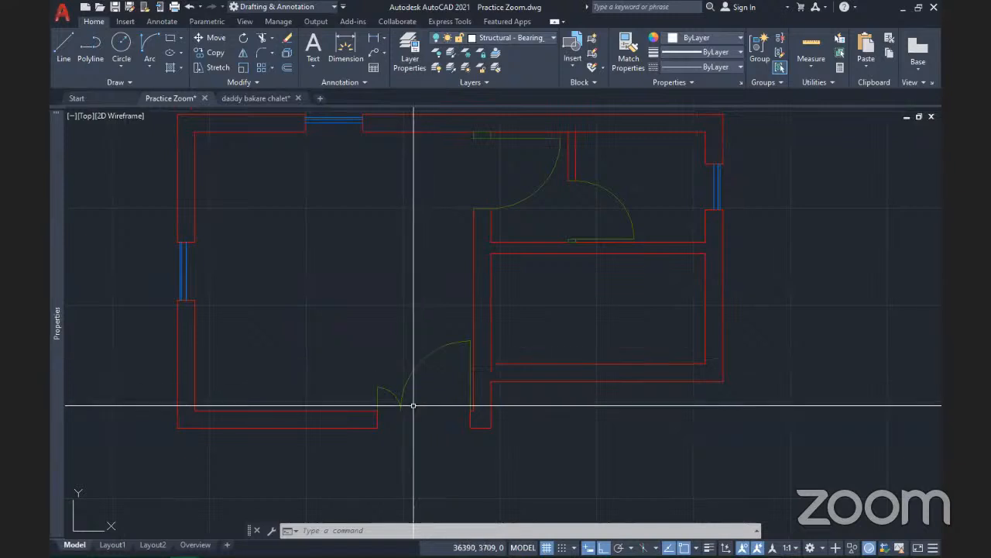
scroll(411, 401, up, 4)
click(423, 348)
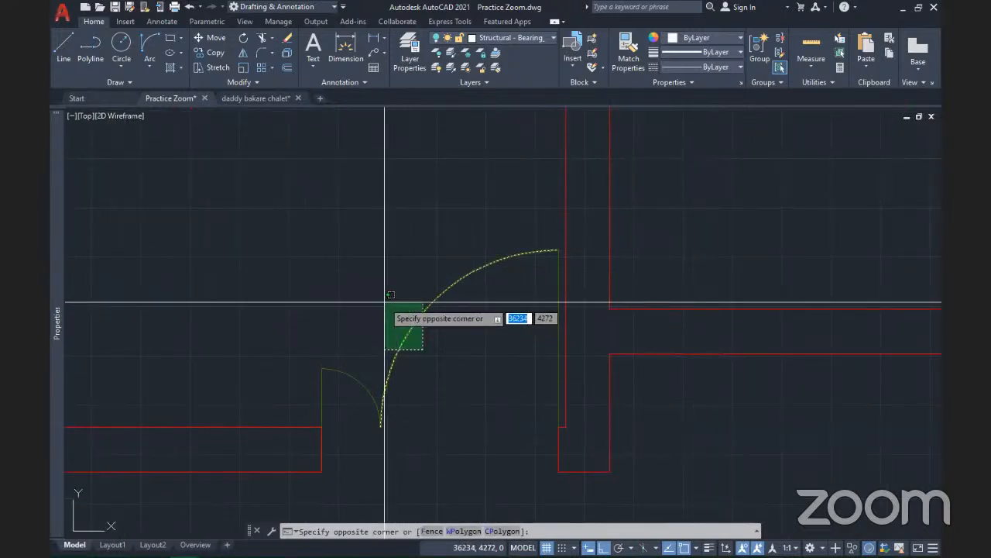
click(427, 343)
scroll(427, 341, down, 2)
scroll(414, 356, down, 4)
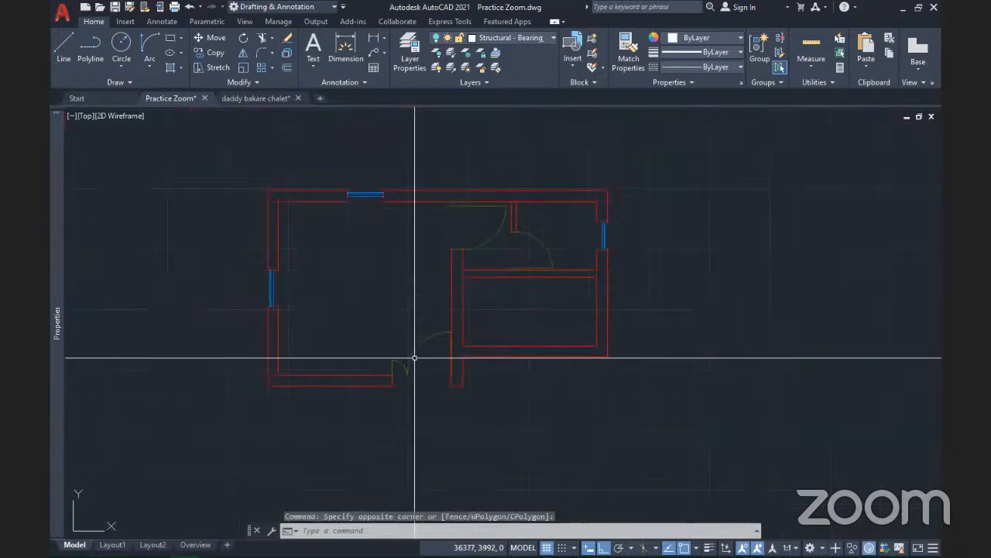
scroll(277, 291, up, 8)
click(280, 294)
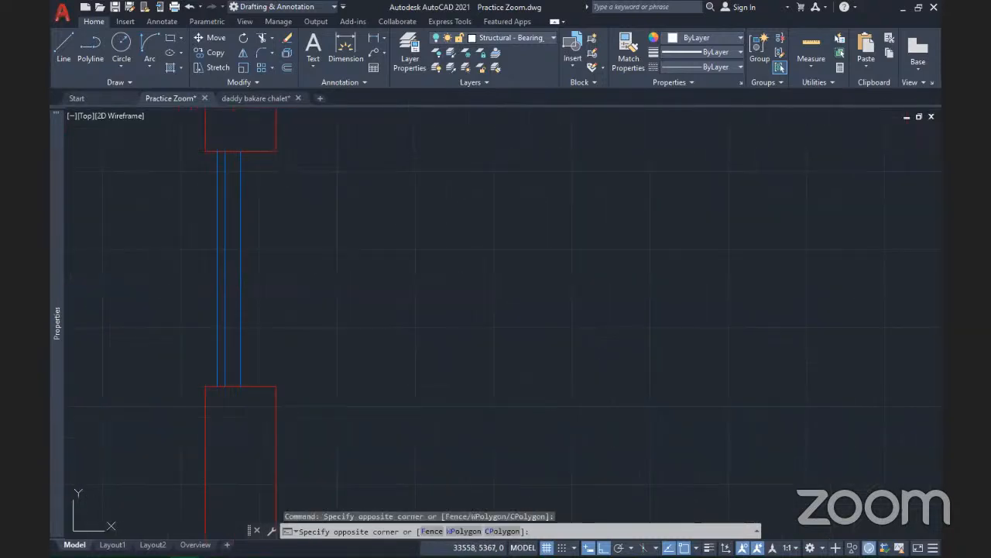
click(180, 245)
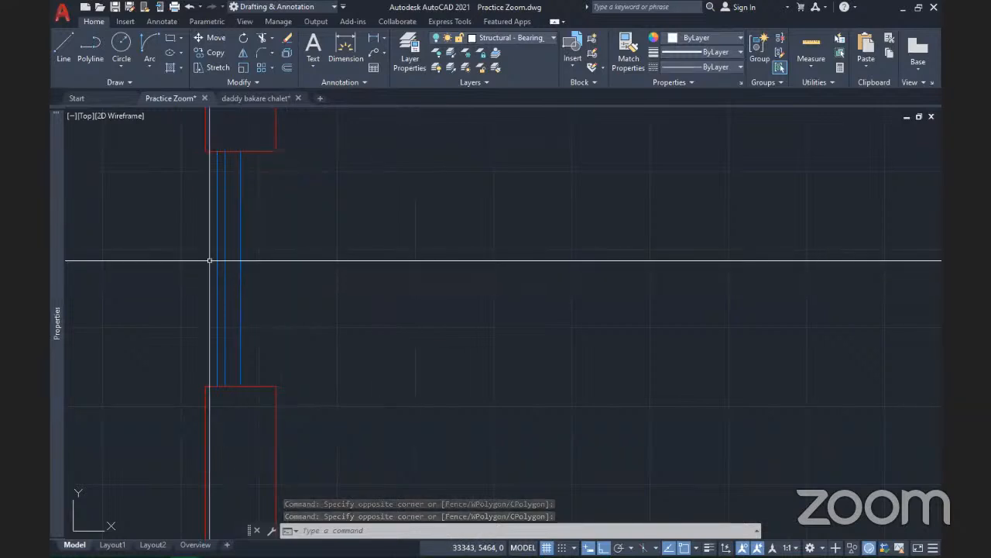
Bring the top wall into view, then select and delete its window
scroll(238, 264, down, 5)
middle_drag(439, 223, 350, 293)
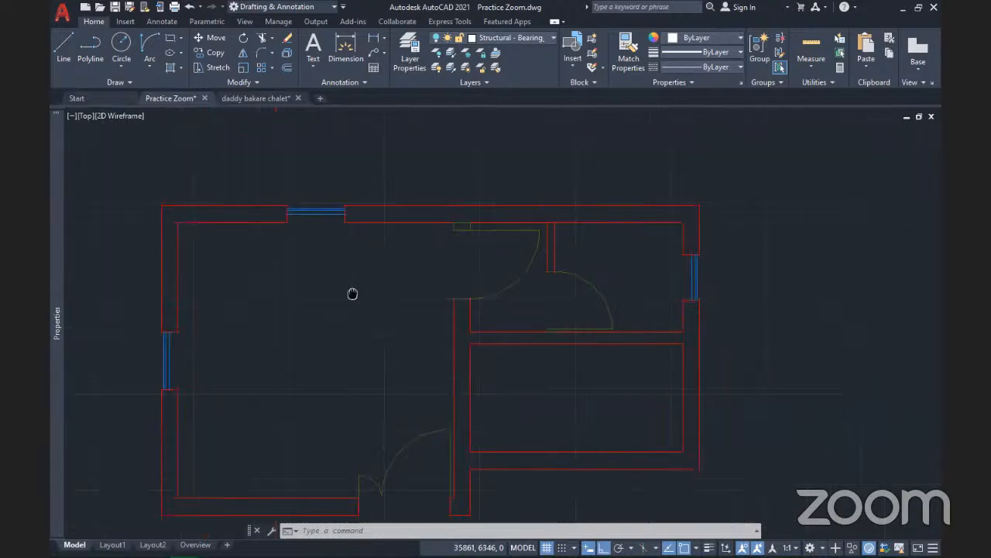
scroll(347, 294, down, 2)
scroll(330, 258, up, 4)
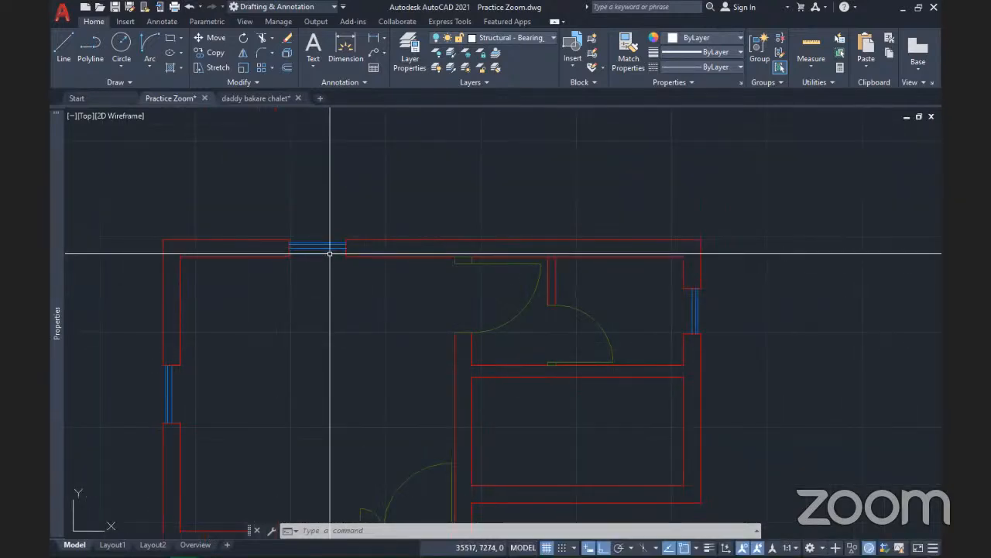
scroll(333, 272, down, 4)
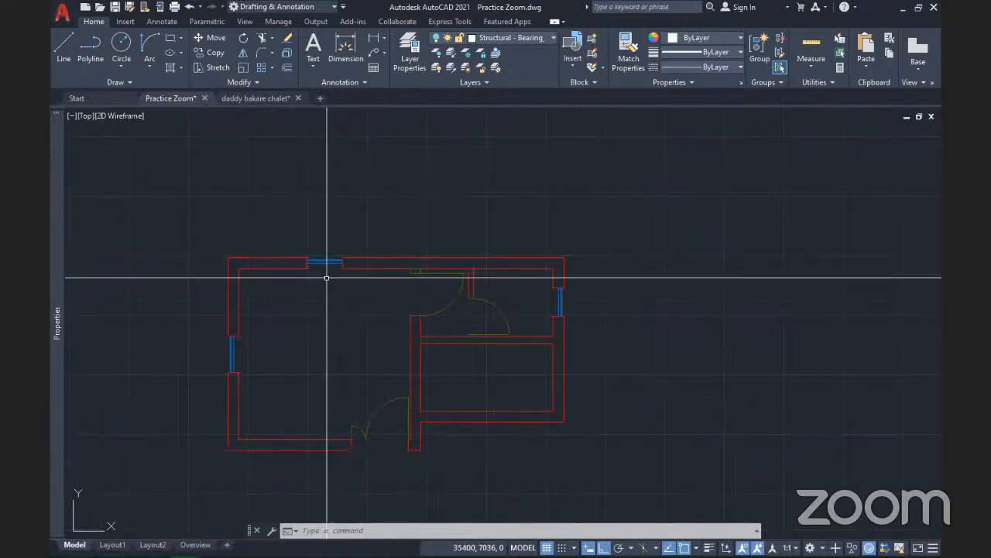
scroll(326, 265, up, 6)
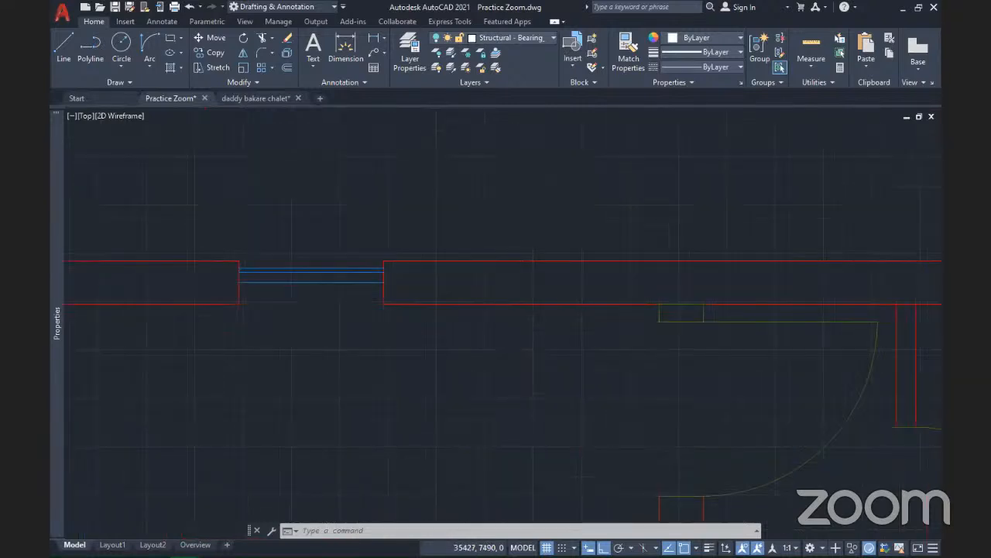
scroll(328, 272, down, 2)
scroll(394, 364, down, 4)
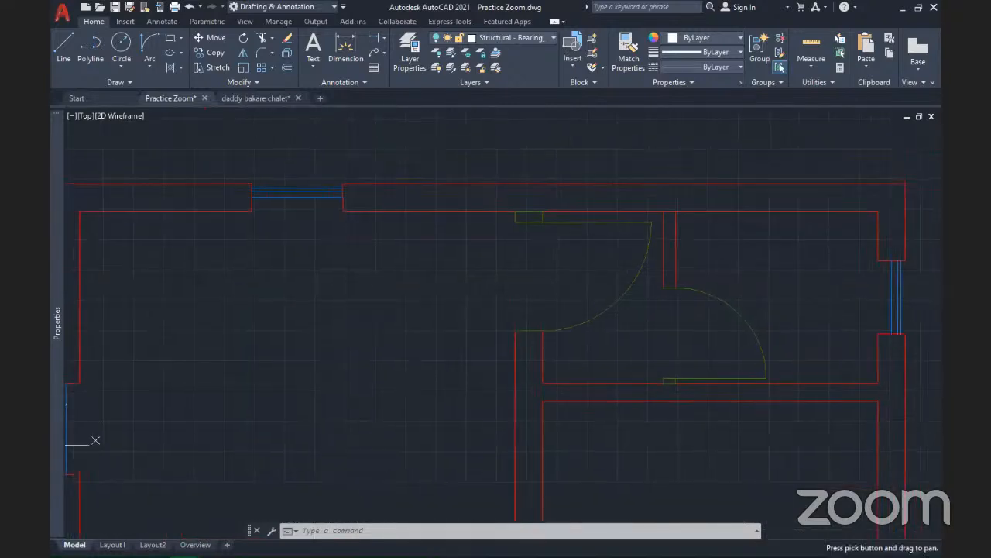
scroll(457, 365, up, 6)
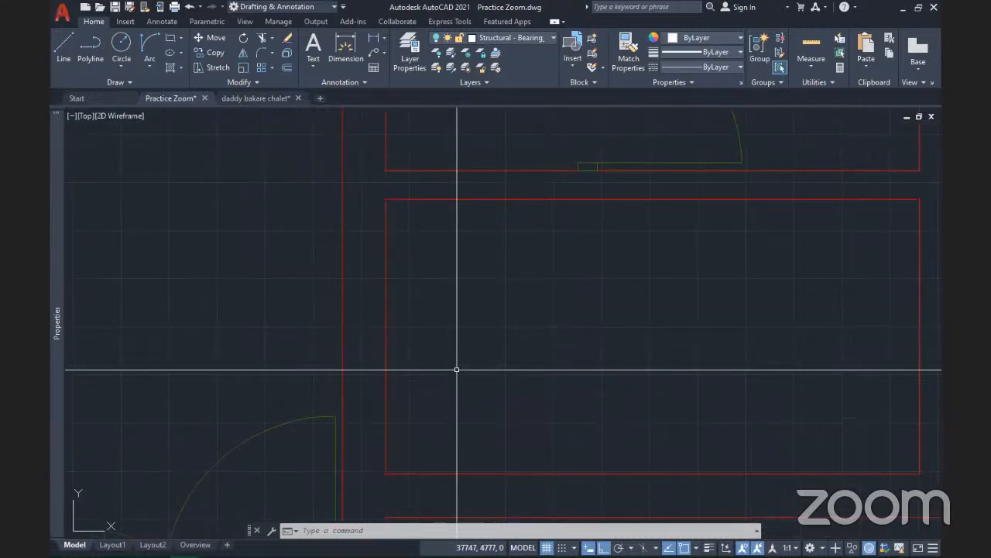
scroll(480, 348, down, 5)
middle_drag(477, 352, 486, 311)
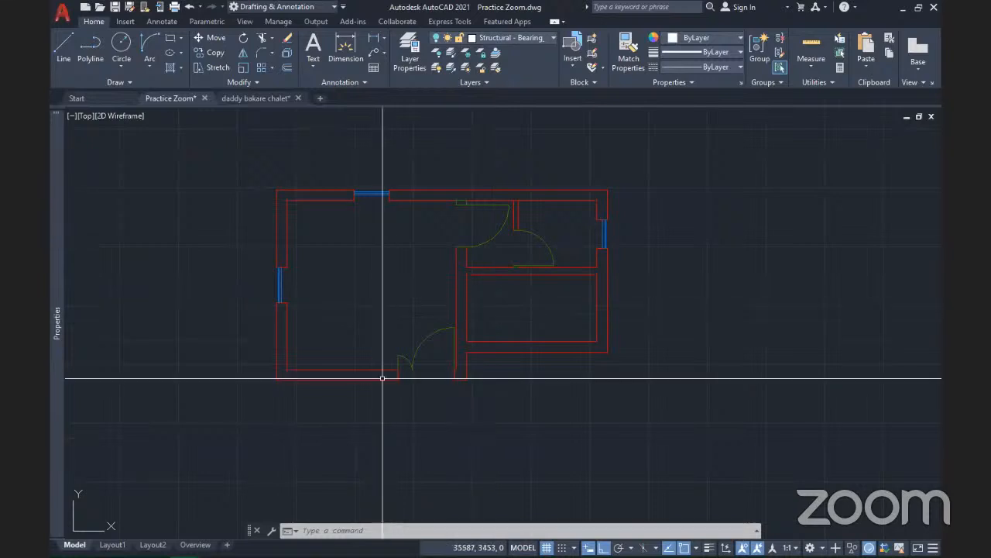
scroll(396, 368, up, 5)
middle_drag(454, 343, 354, 340)
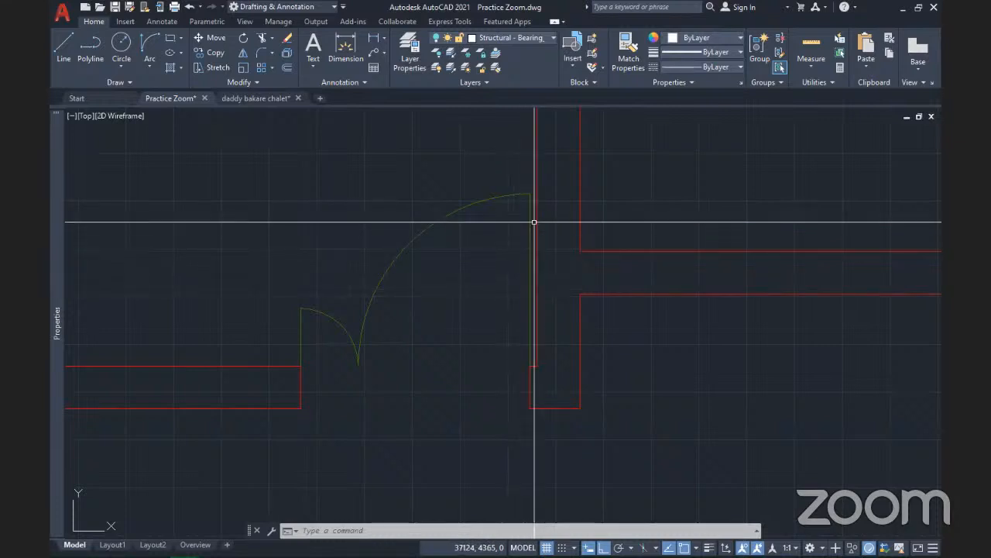
scroll(531, 220, up, 3)
scroll(531, 222, down, 3)
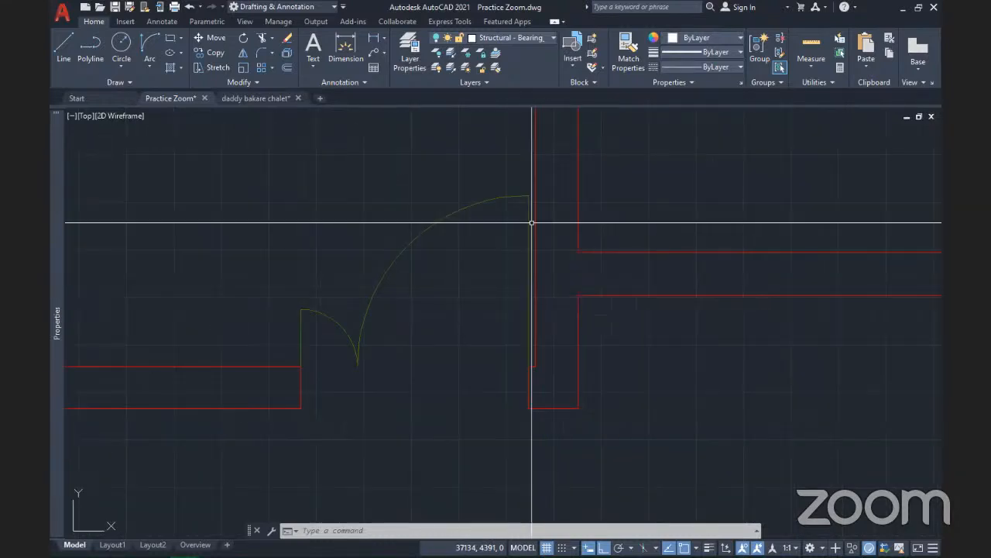
scroll(520, 284, down, 2)
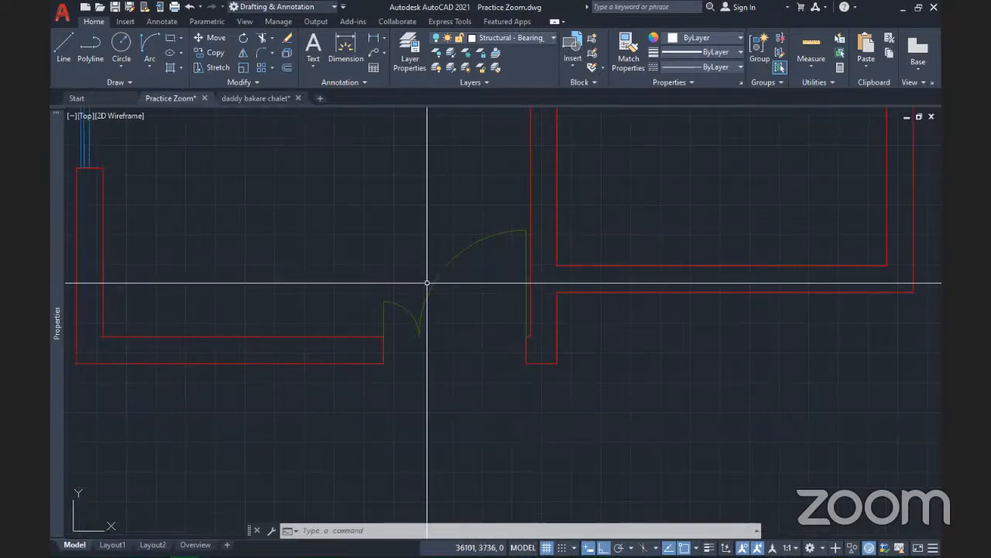
scroll(427, 281, down, 3)
mouse_move(228, 240)
middle_down()
mouse_move(302, 239)
mouse_move(299, 254)
middle_up()
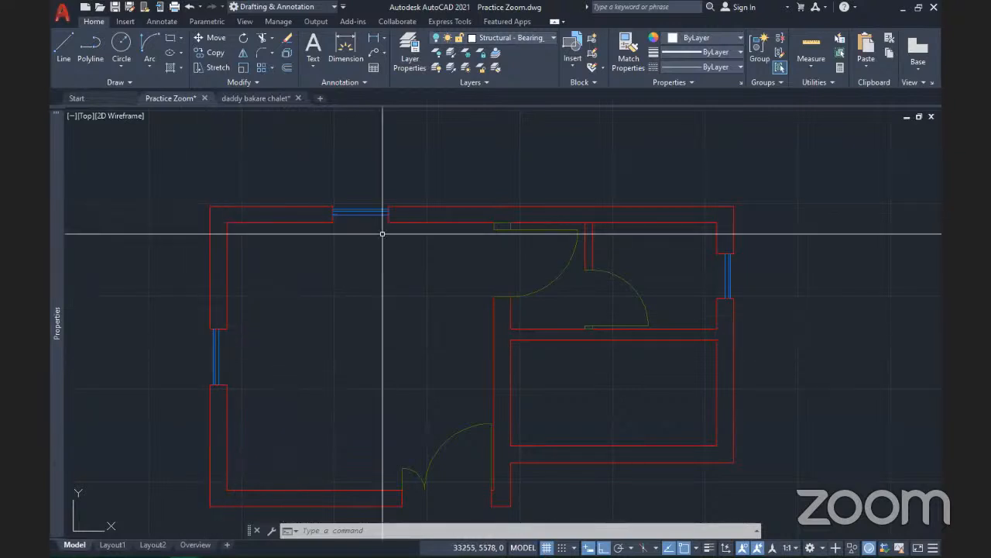
scroll(378, 193, up, 3)
scroll(378, 194, down, 4)
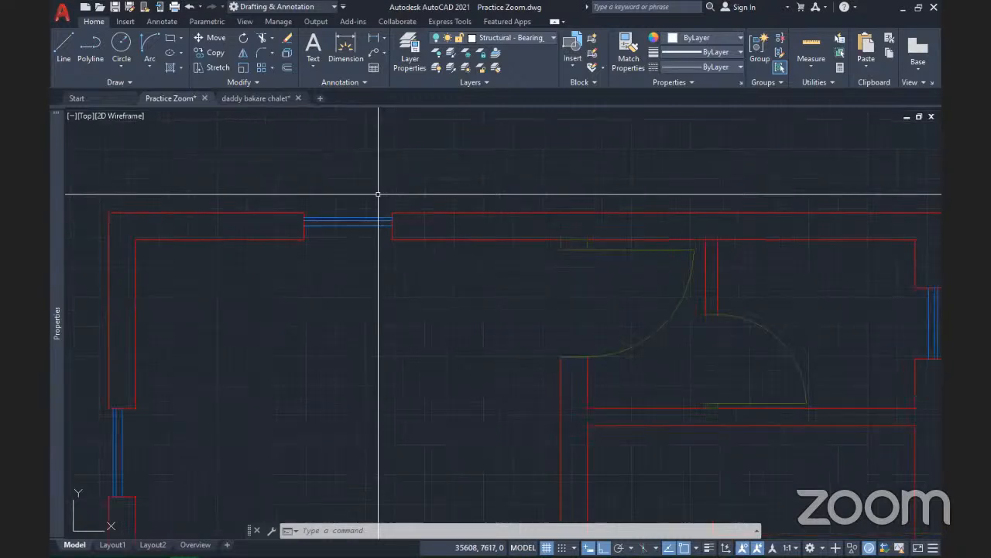
click(369, 226)
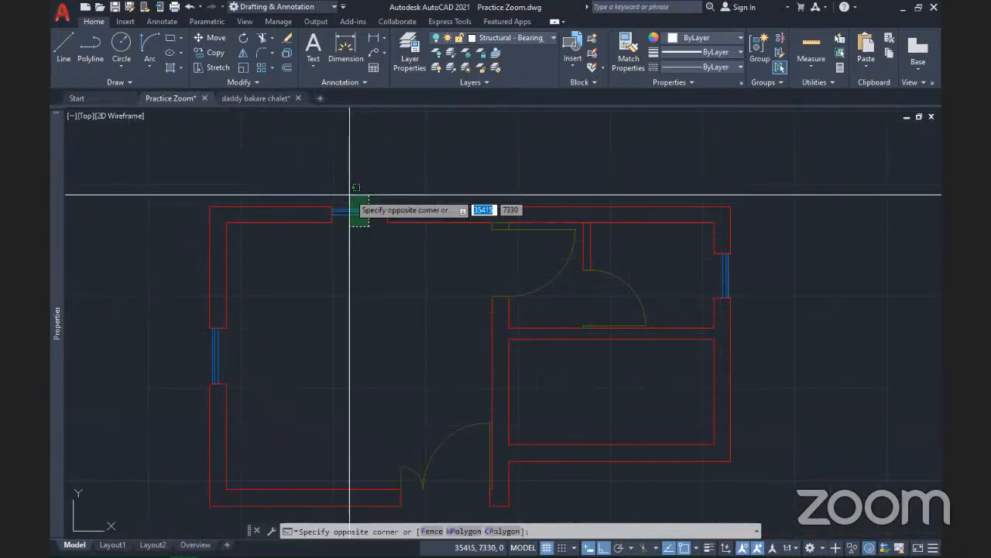
click(348, 214)
key(Delete)
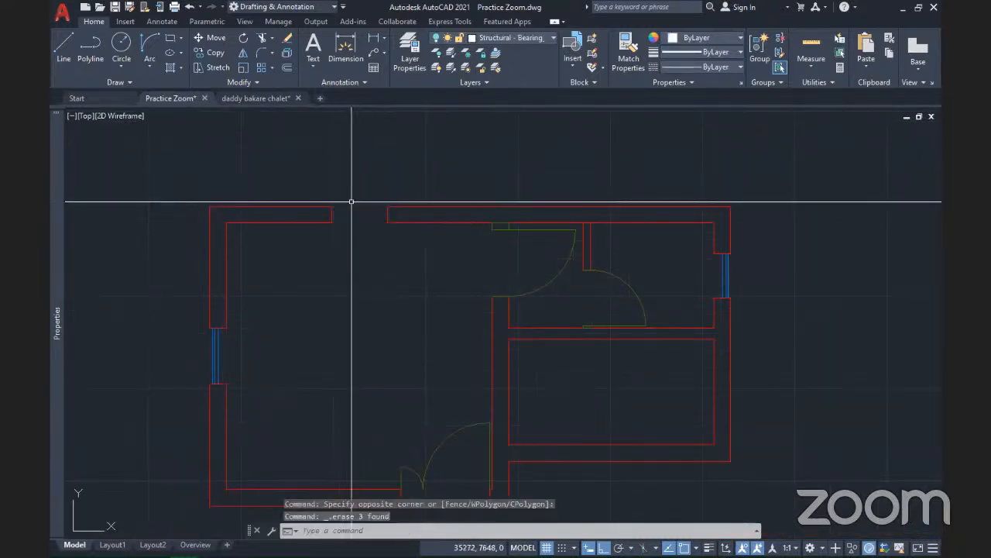
Crossing-select the three lines of the left-wall window, cancelling an earlier selection
scroll(224, 370, up, 3)
click(226, 366)
click(160, 334)
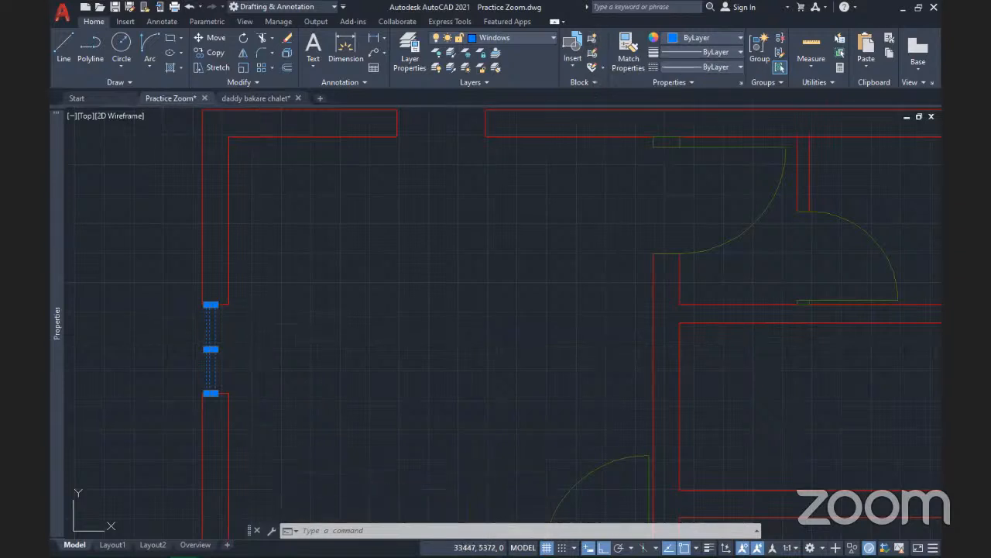
key(Escape)
scroll(220, 353, up, 2)
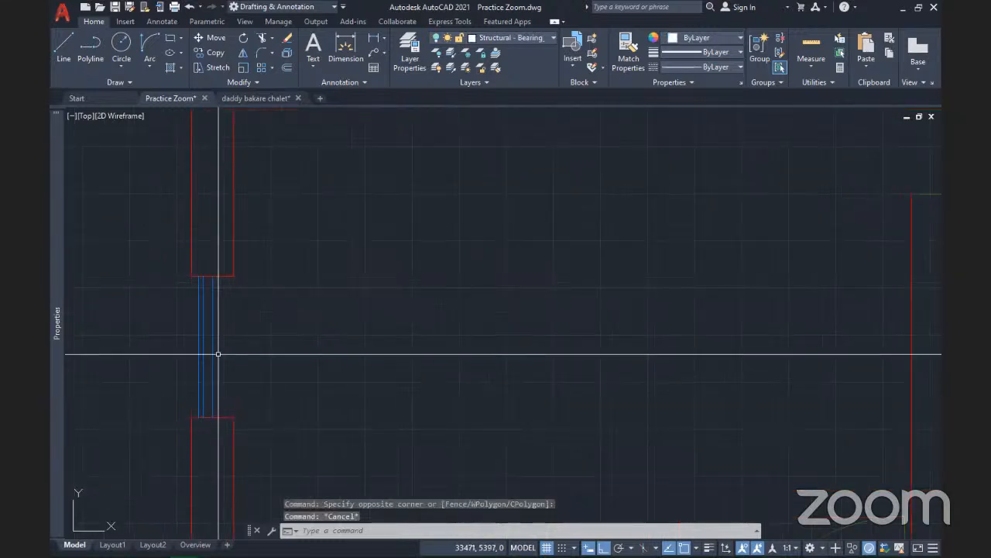
click(232, 368)
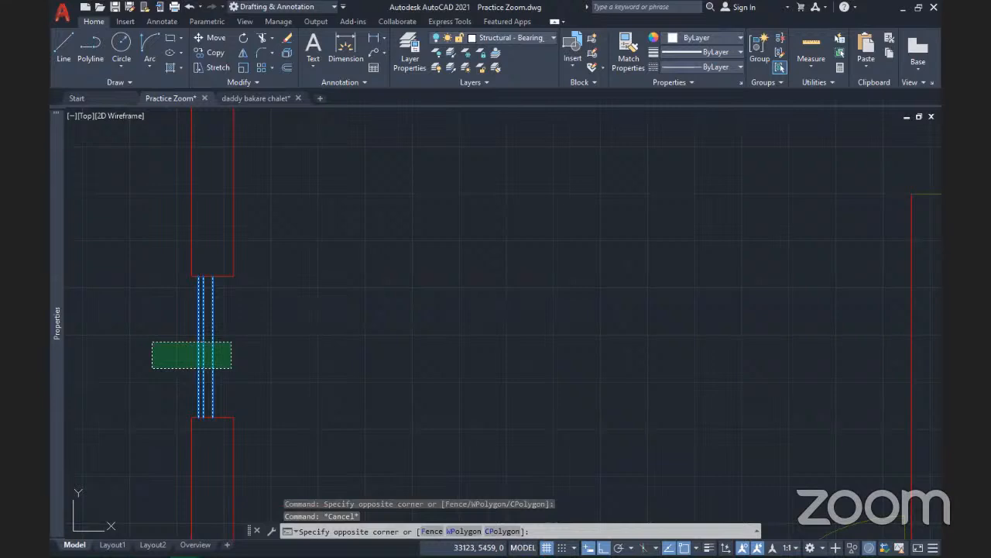
click(152, 341)
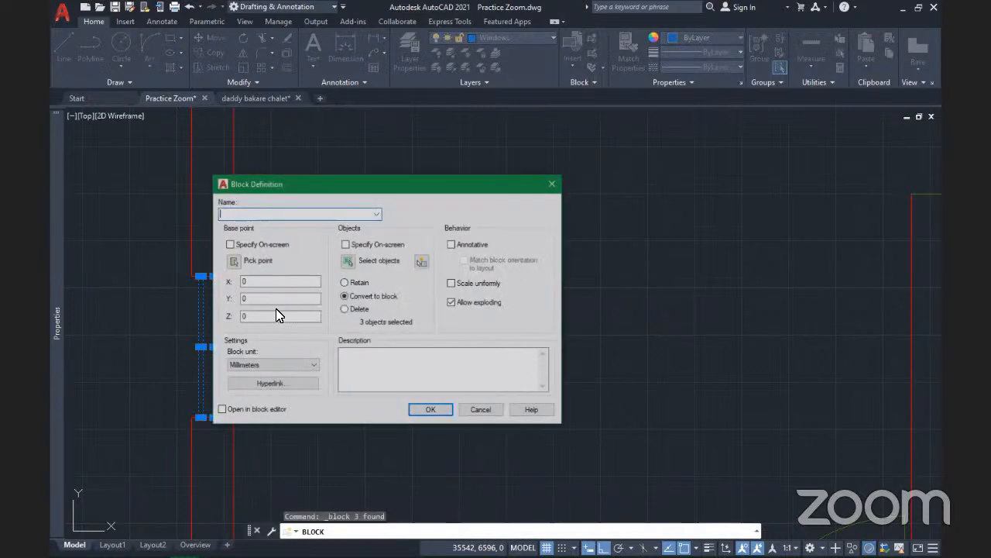
Name the block Window 750 and set its base point at the wall-corner endpoint
drag(316, 186, 397, 176)
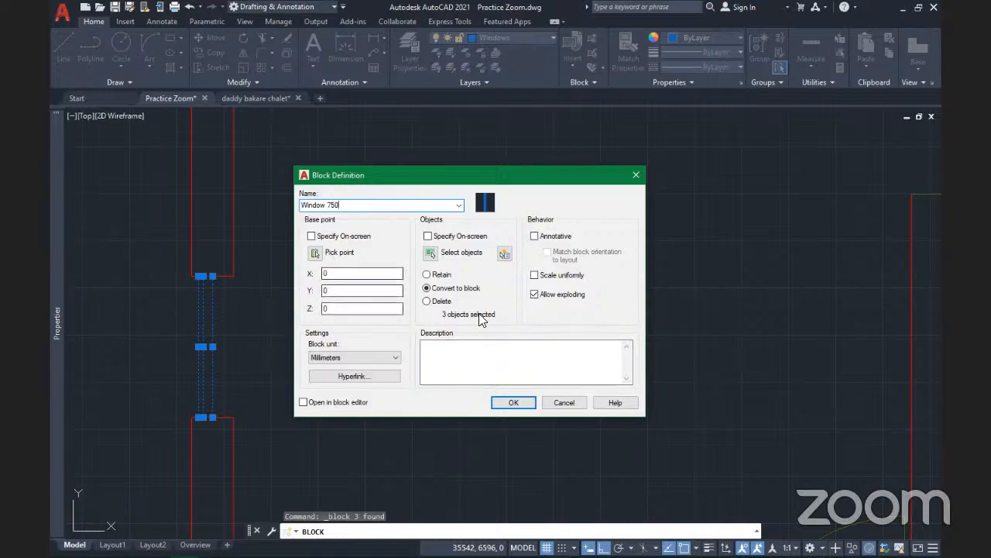
click(314, 252)
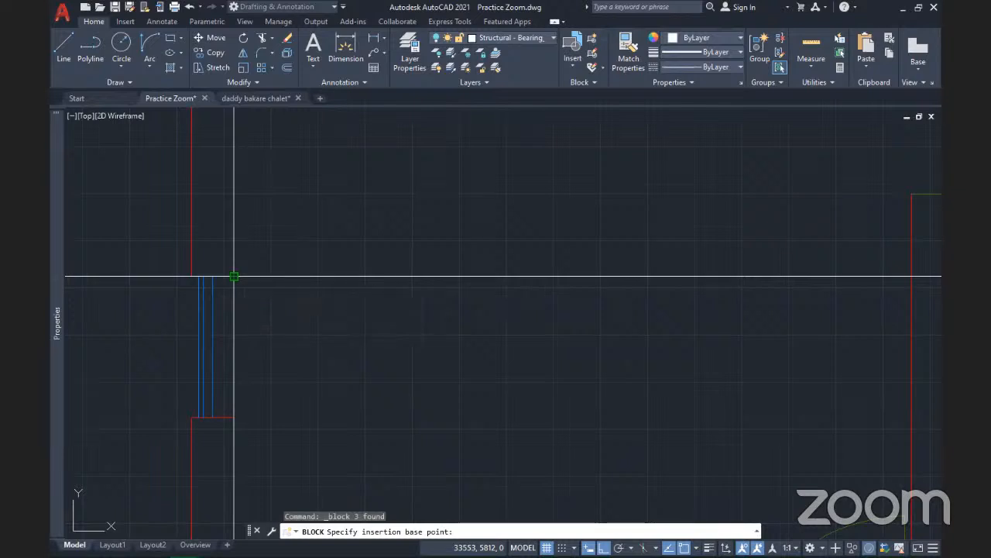
click(234, 275)
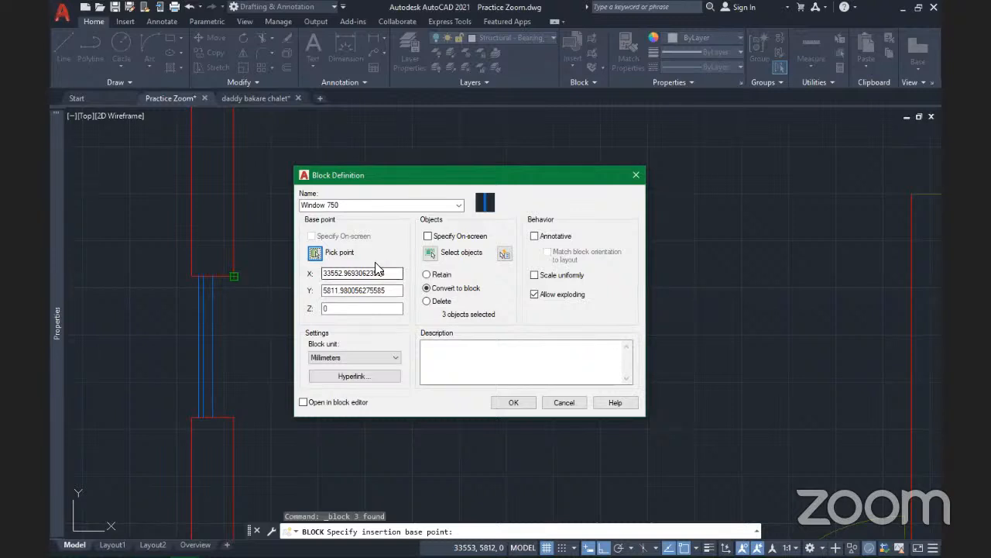
Window-select the three blue window lines as the block's objects and return to the dialog
click(430, 254)
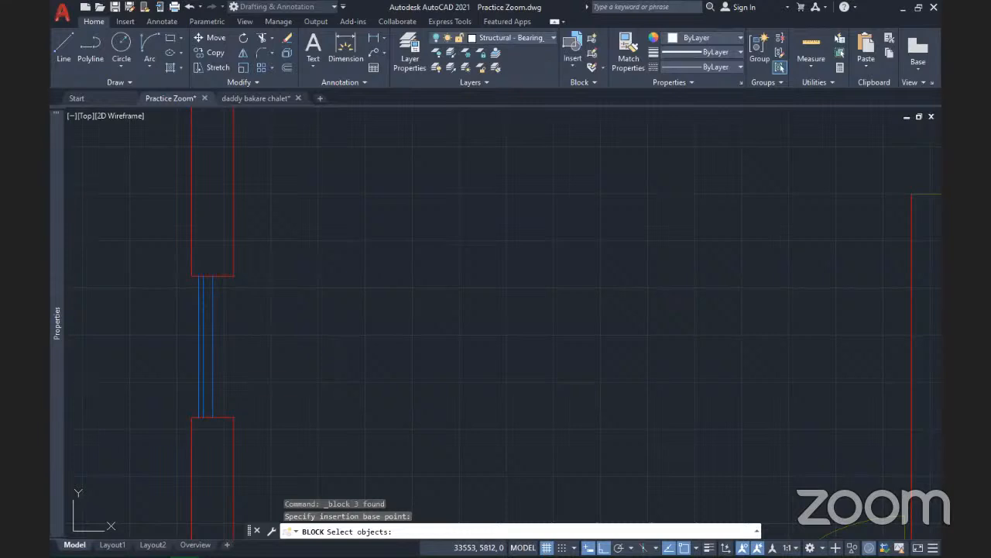
click(241, 378)
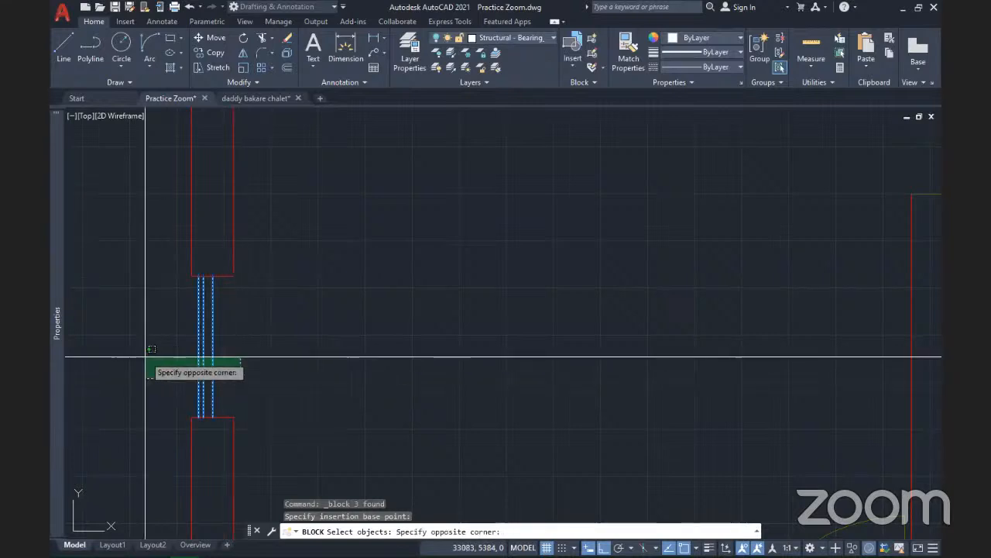
click(146, 357)
key(Return)
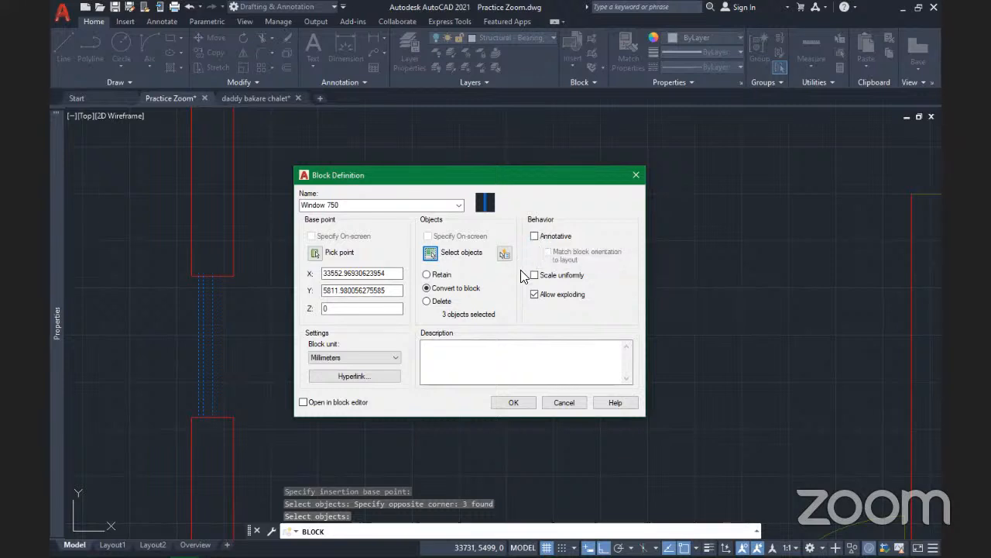
Keep Allow exploding on and Millimeters as block unit, then create the Window 750 block
click(535, 294)
click(533, 293)
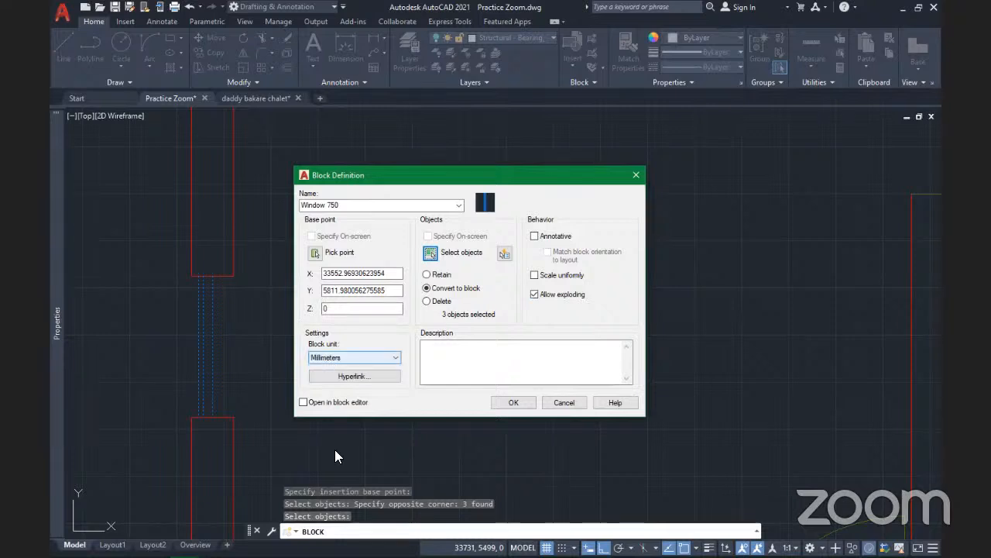
click(391, 358)
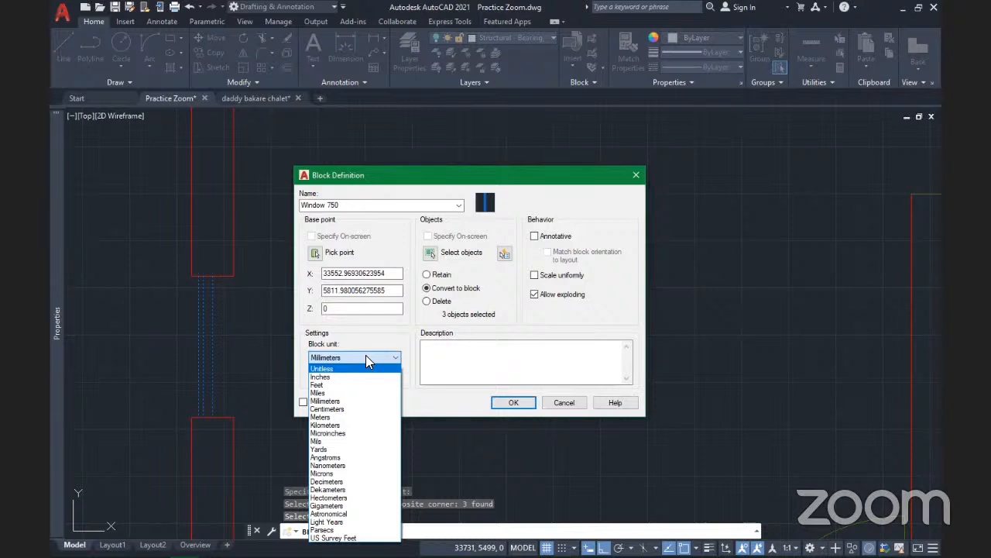
click(340, 350)
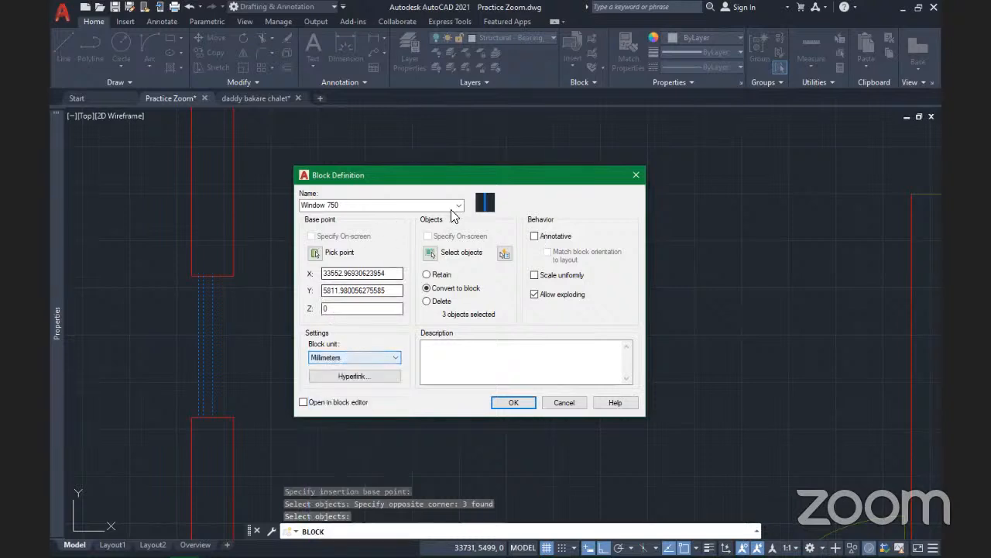
click(510, 406)
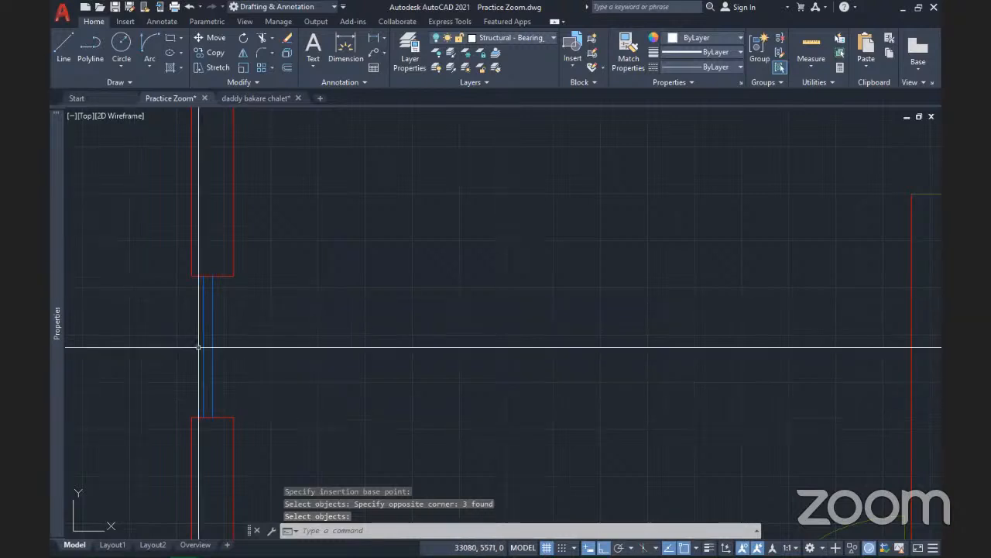
scroll(199, 347, up, 5)
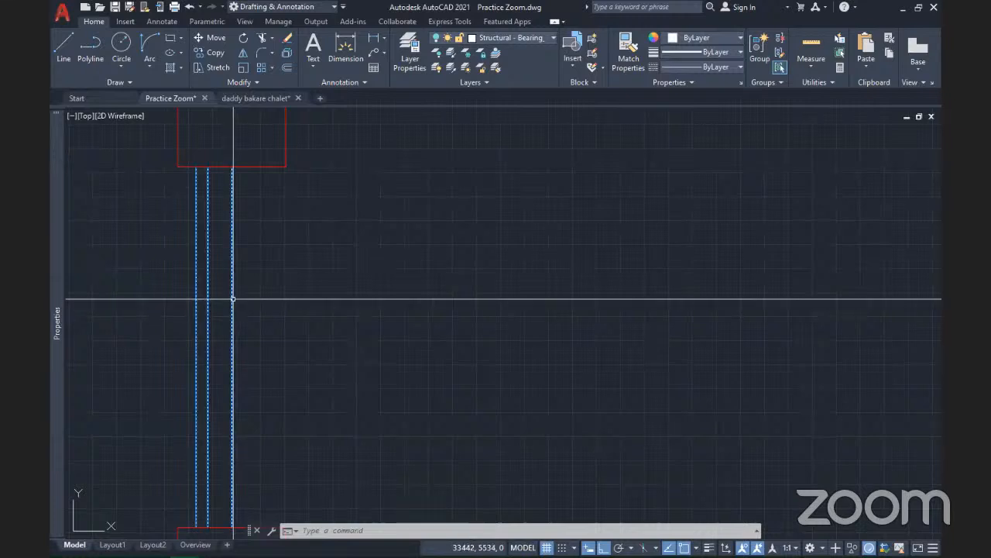
mouse_move(232, 298)
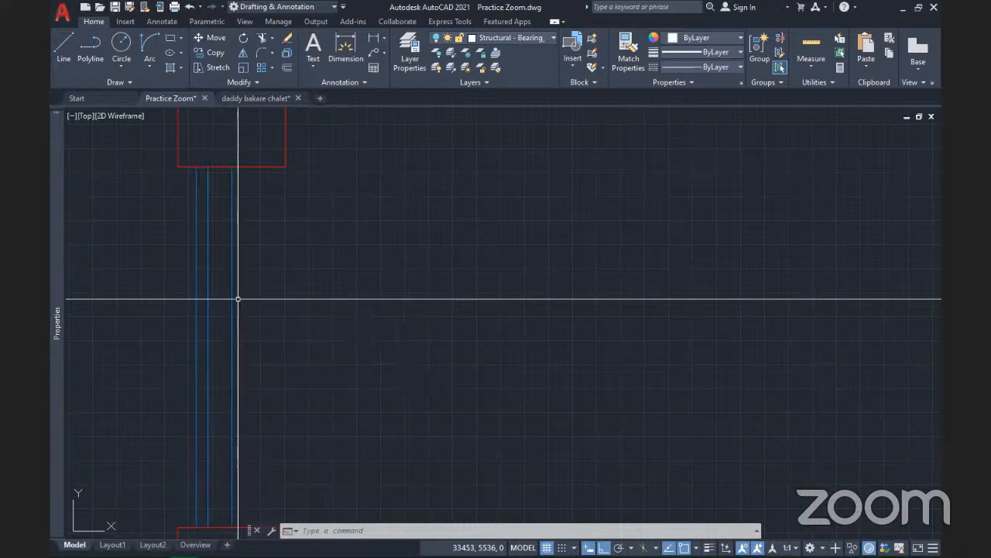
scroll(233, 299, down, 3)
scroll(240, 300, up, 2)
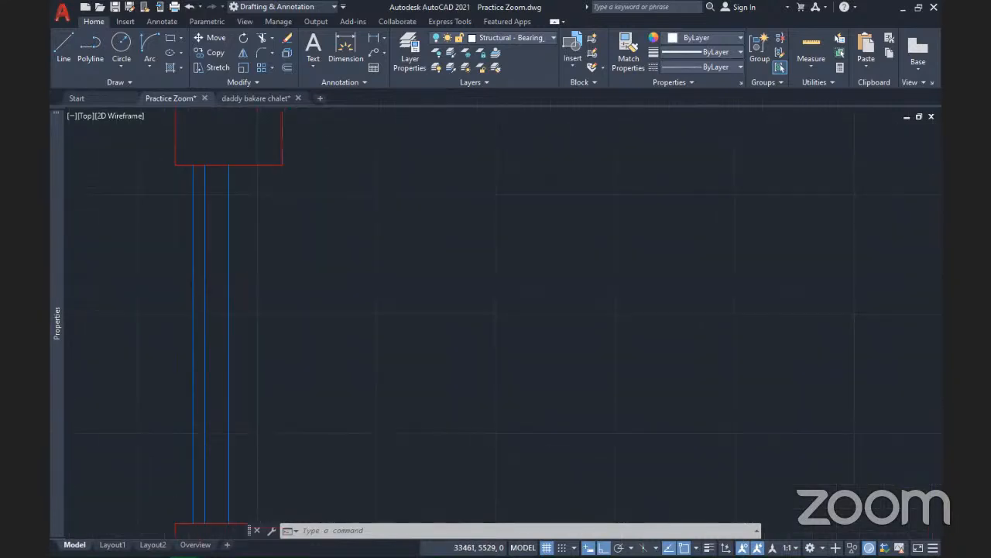
click(239, 296)
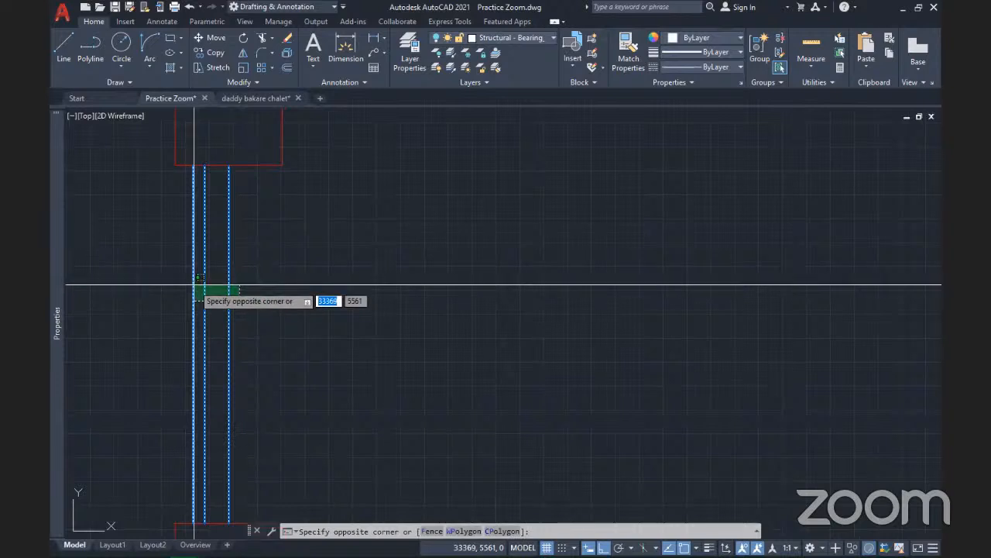
key(Escape)
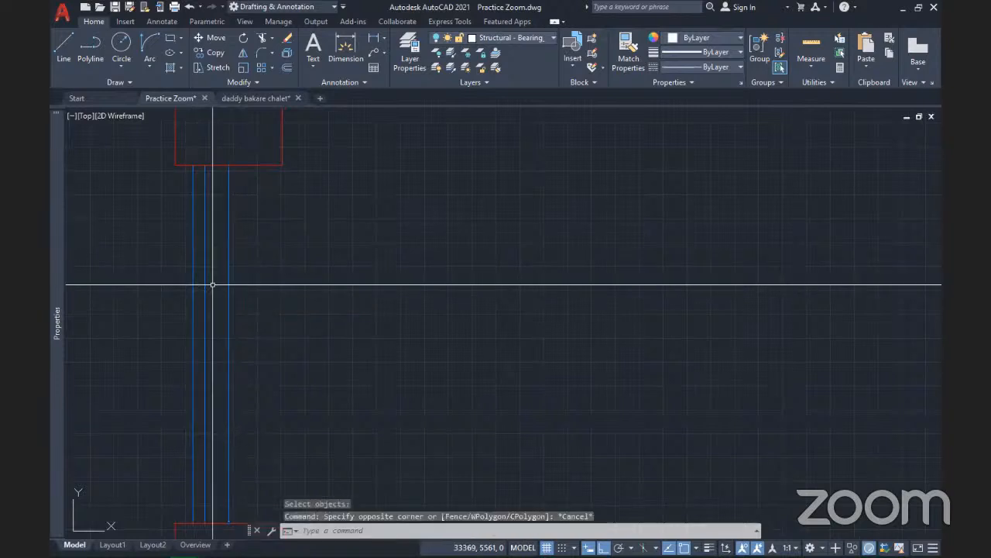
scroll(217, 288, down, 3)
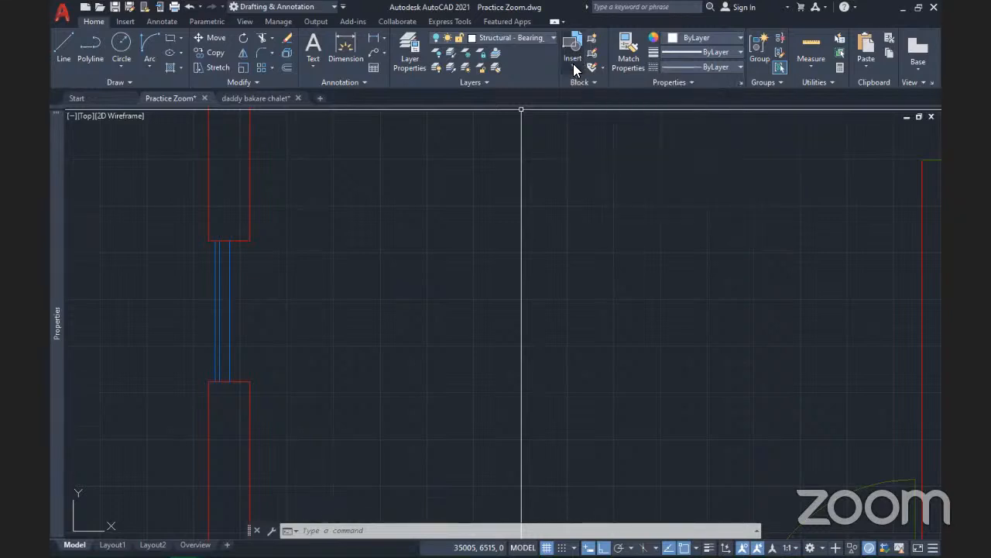
click(575, 69)
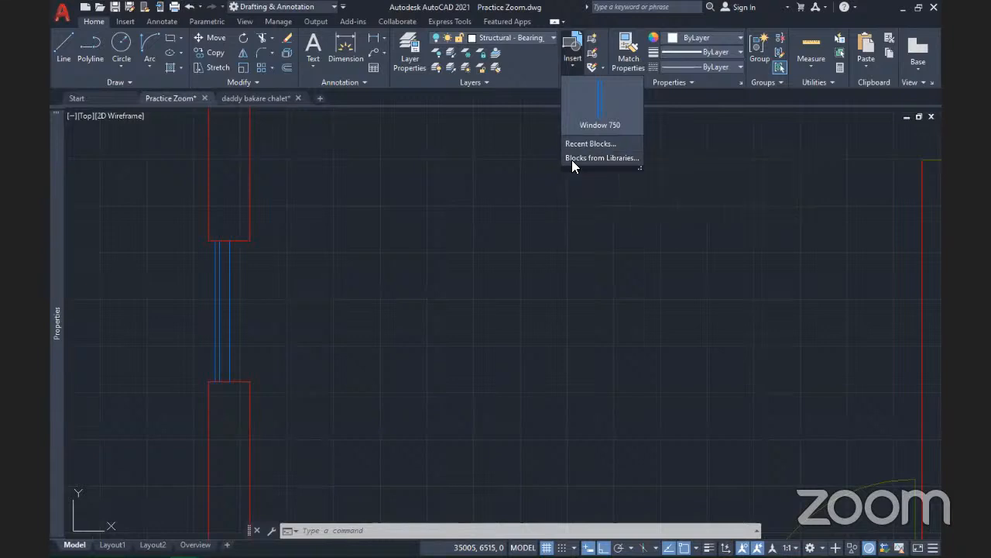
Insert Window 750 rotated 90° at the corner of the top-wall opening
click(600, 99)
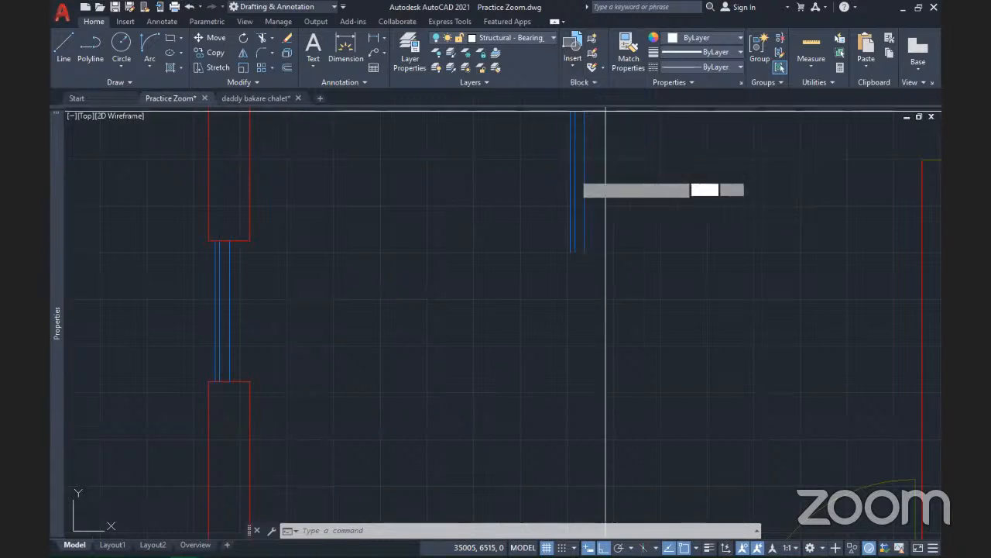
scroll(605, 190, down, 5)
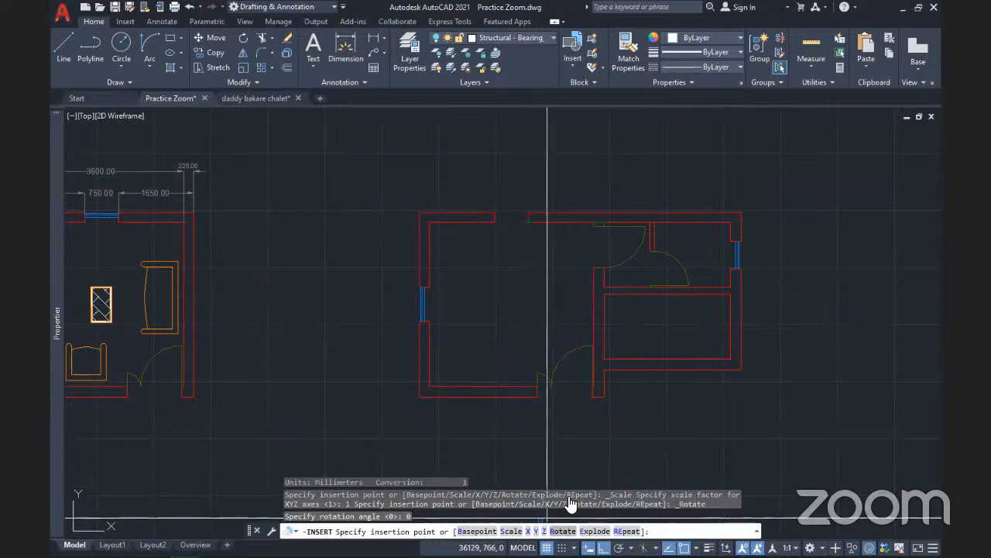
text(R)
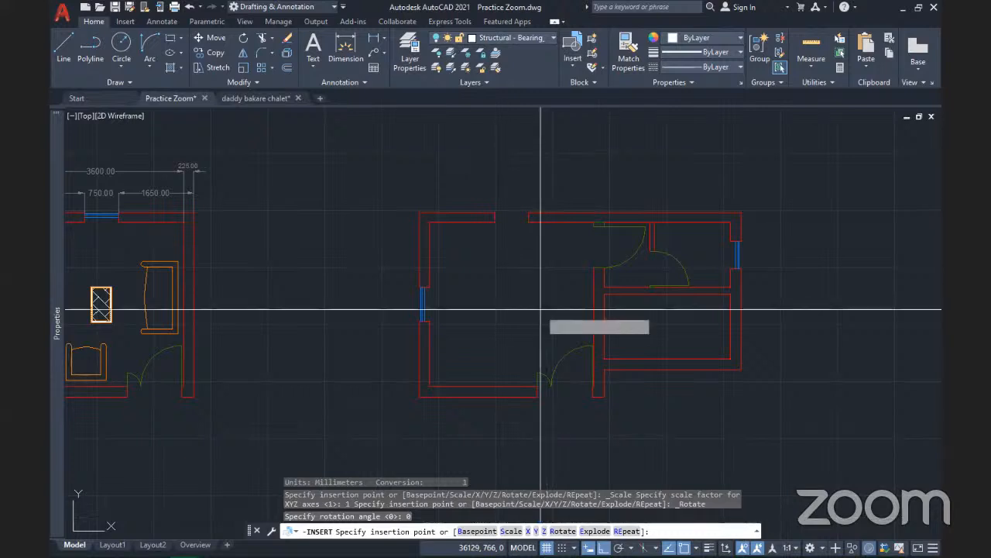
key(Return)
text(90)
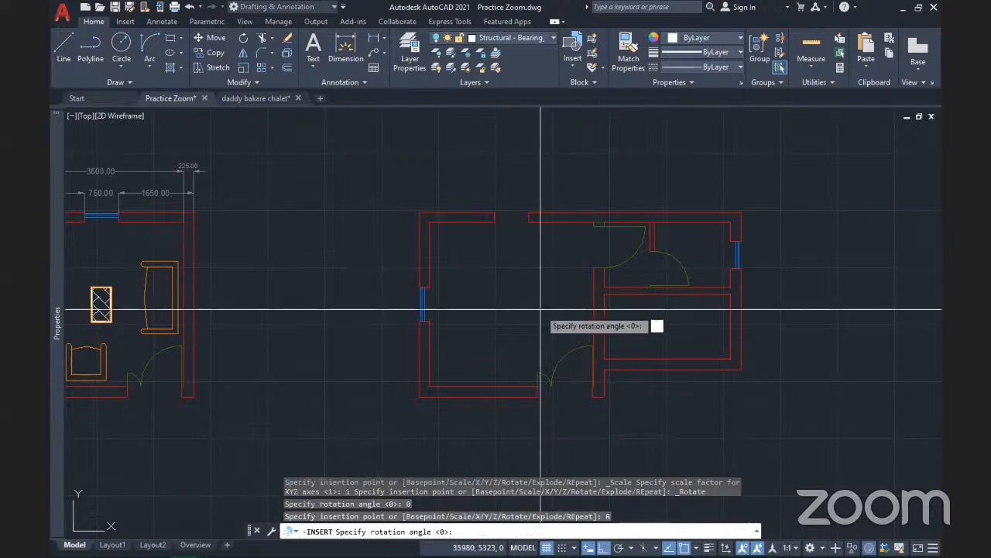
key(Return)
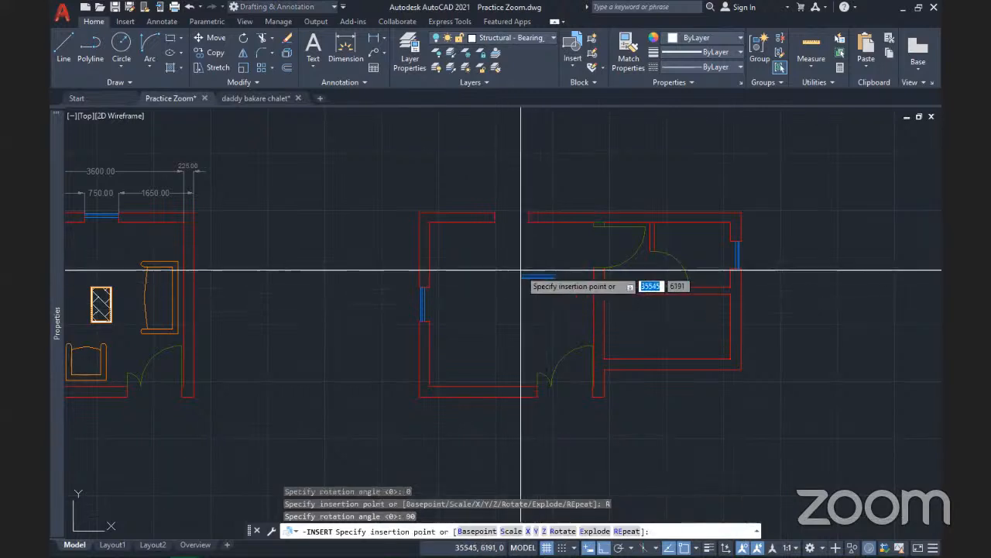
scroll(514, 241, up, 5)
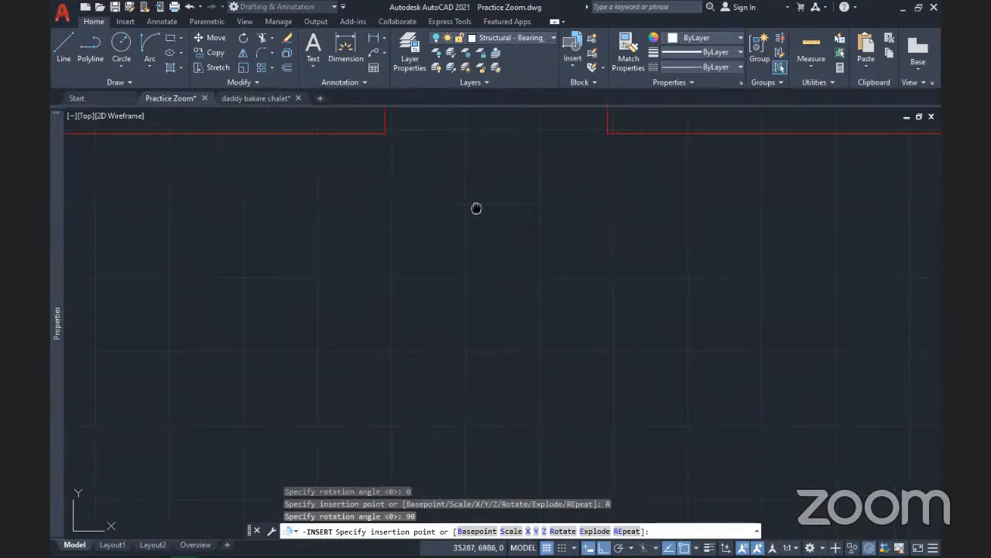
middle_drag(475, 206, 441, 337)
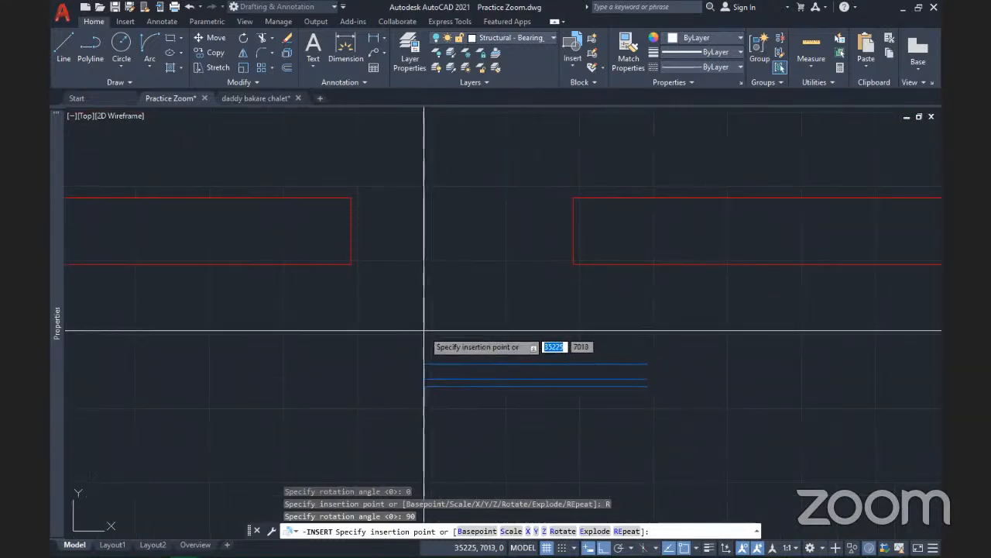
click(353, 198)
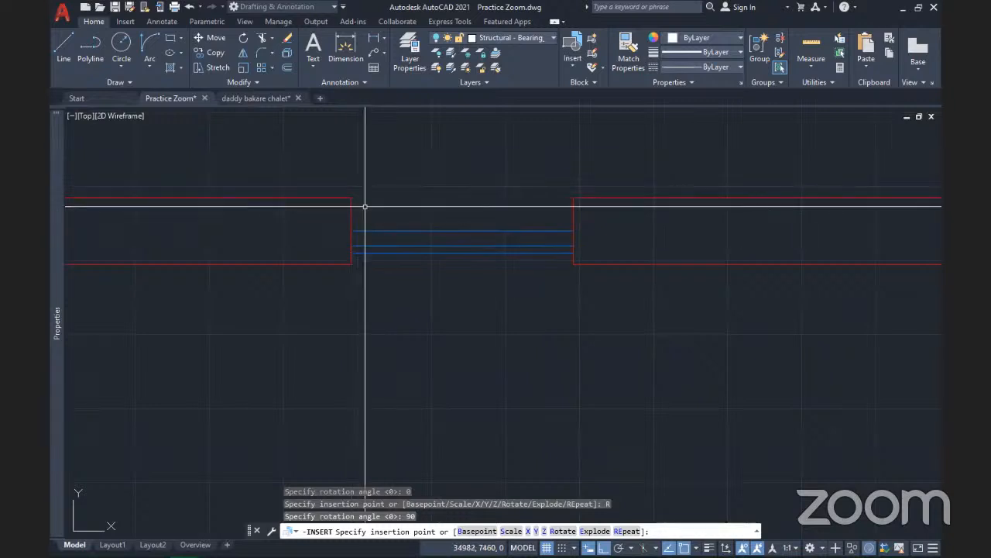
key(Return)
Window-select the newly placed Window 750 block in the top wall
scroll(485, 338, down, 5)
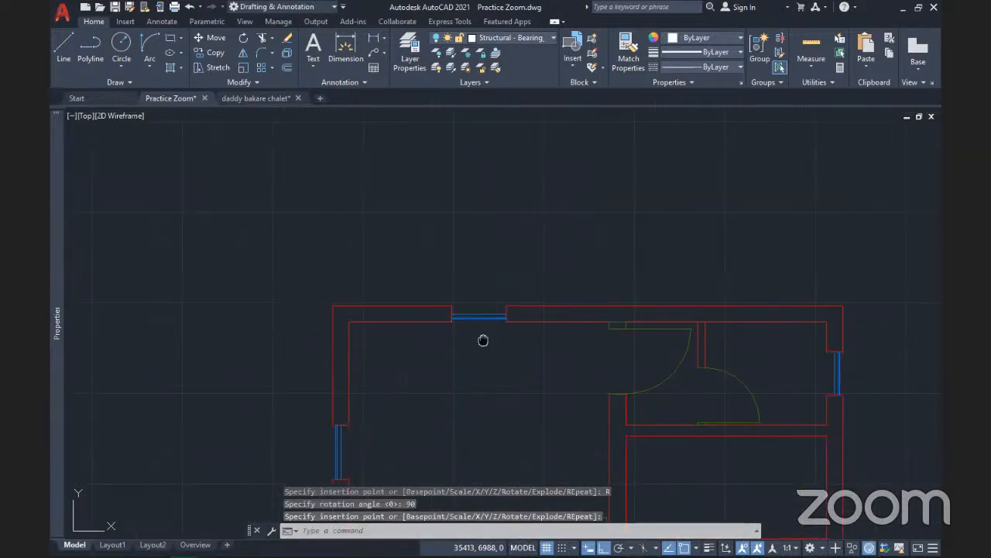
middle_drag(485, 339, 457, 315)
scroll(457, 315, up, 4)
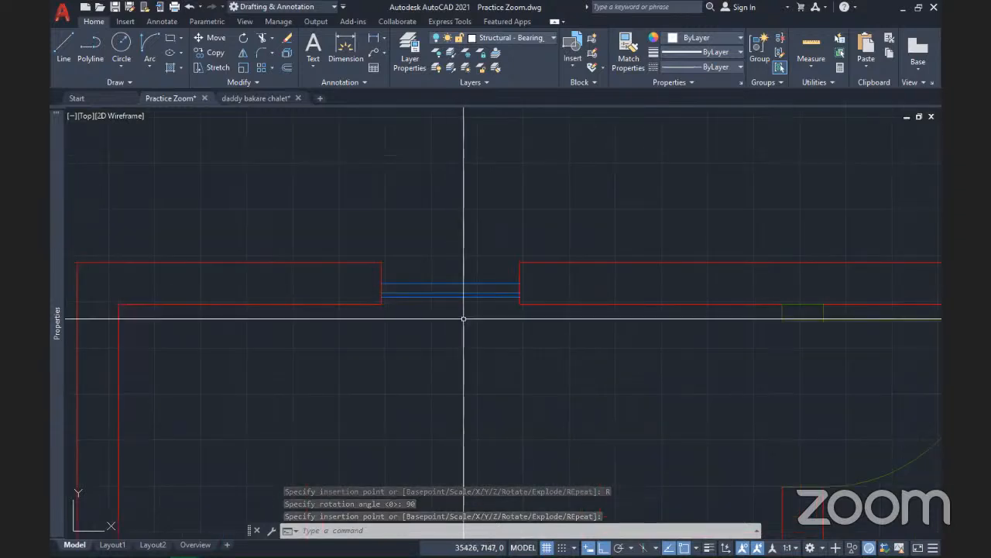
click(464, 318)
click(425, 258)
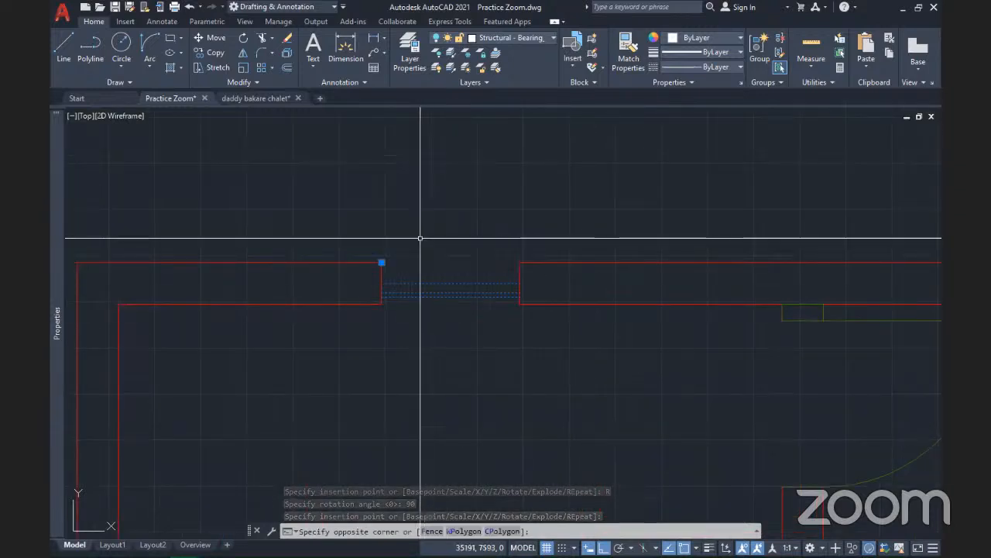
Mirror the top-wall window across a horizontal line along the wall, erasing the original
click(243, 53)
scroll(531, 299, up, 4)
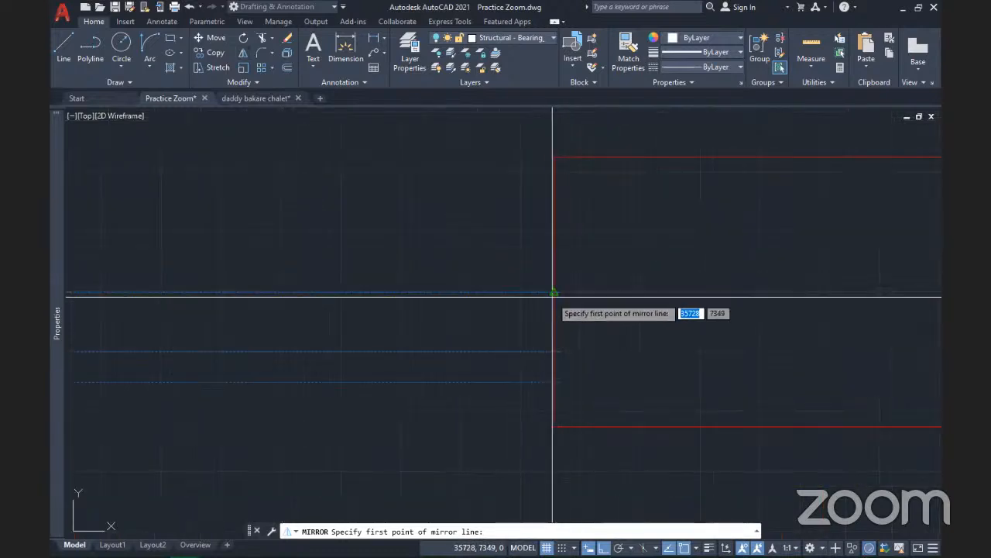
click(554, 293)
scroll(551, 294, down, 3)
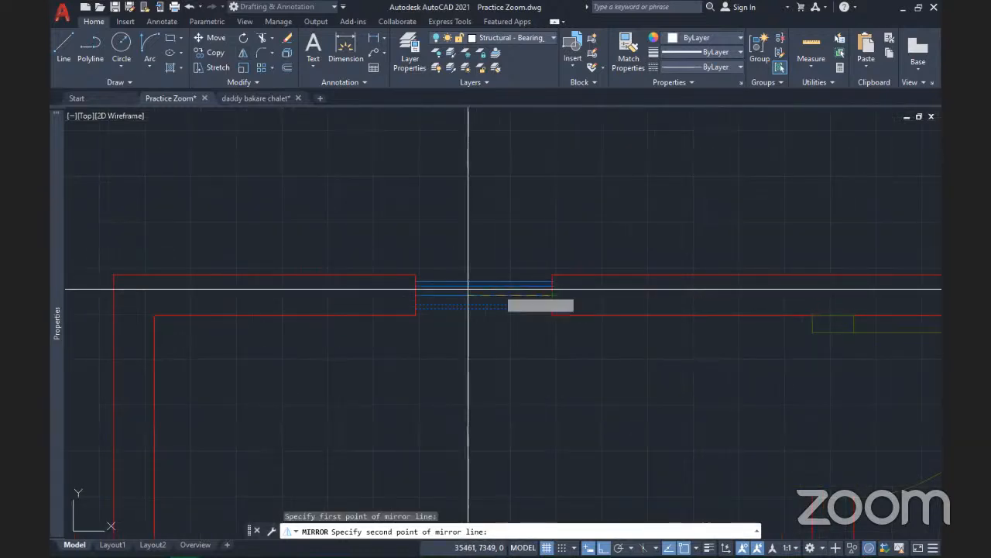
click(355, 297)
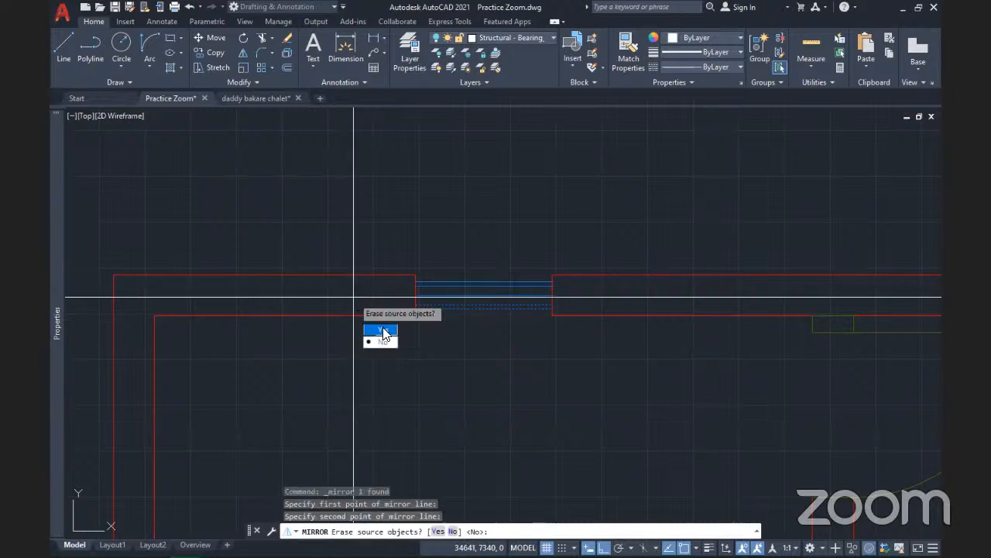
click(384, 330)
scroll(410, 312, down, 5)
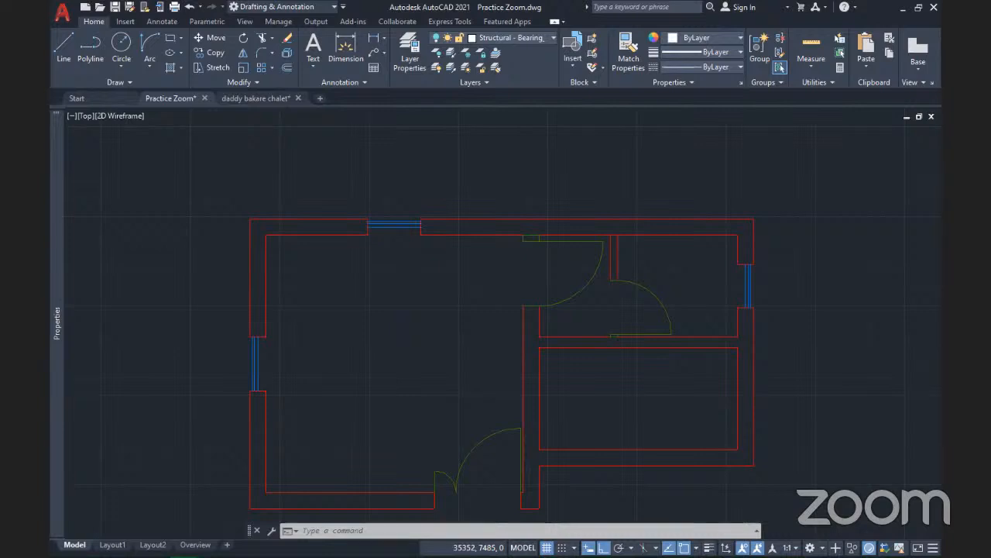
Window-select the door in the top wall and begin moving it
scroll(396, 220, up, 2)
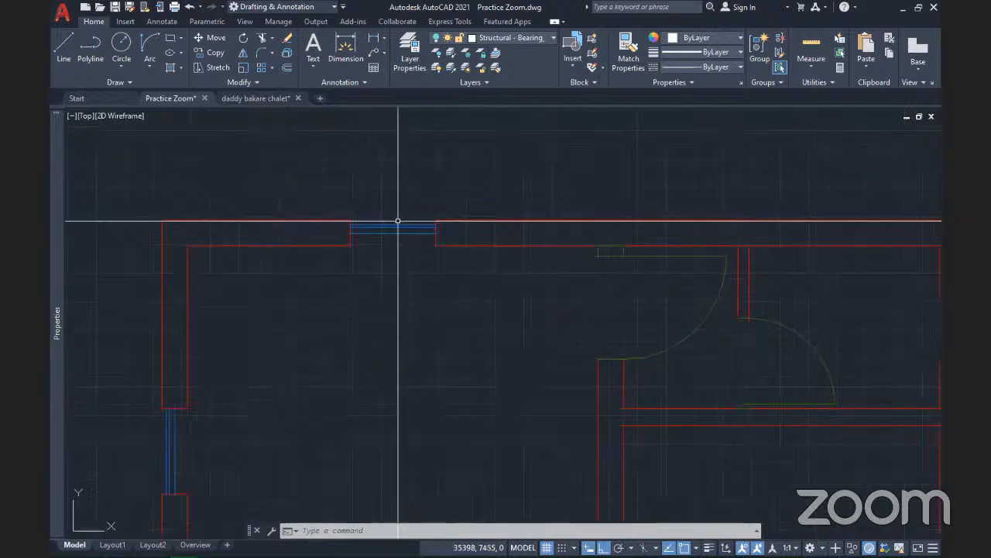
click(421, 261)
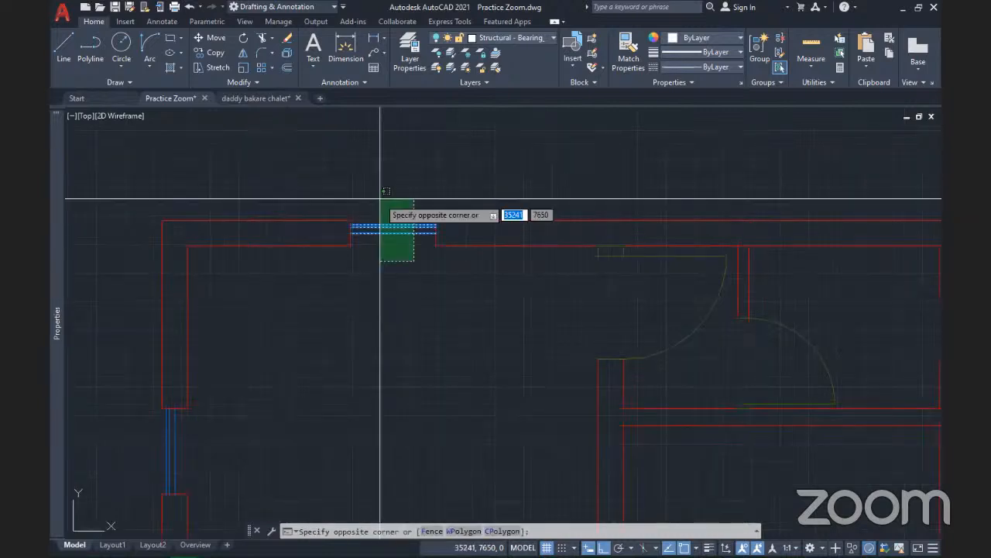
scroll(396, 254, down, 2)
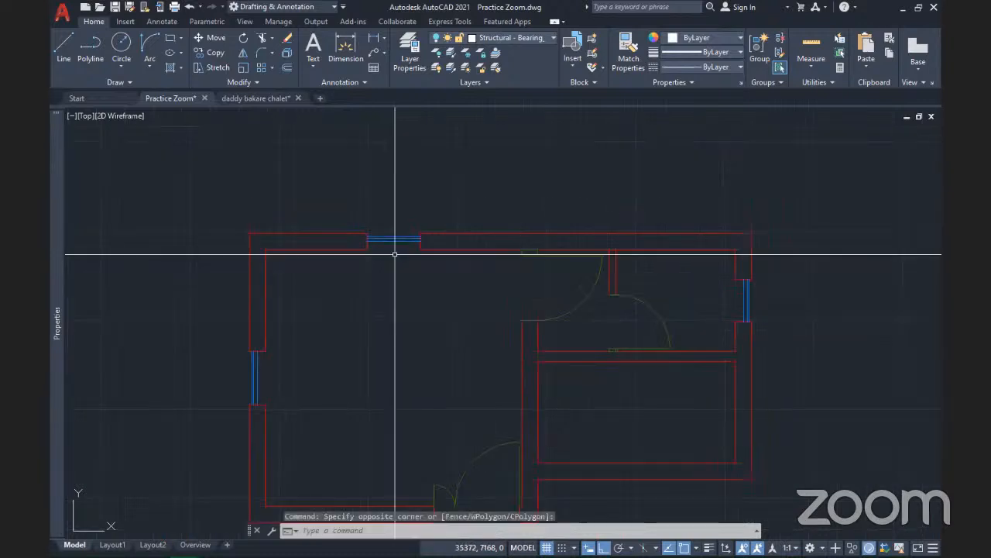
scroll(395, 254, down, 2)
scroll(520, 284, up, 4)
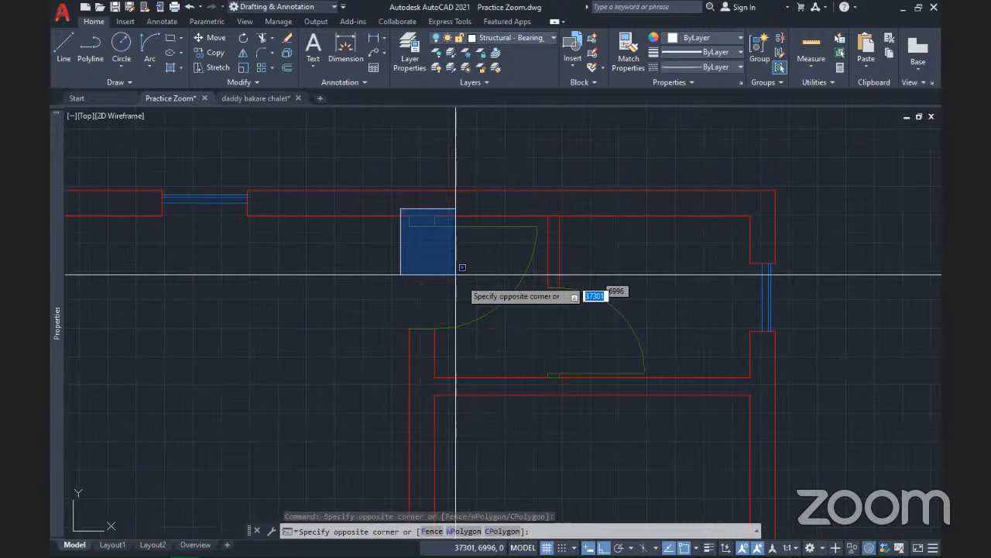
click(531, 345)
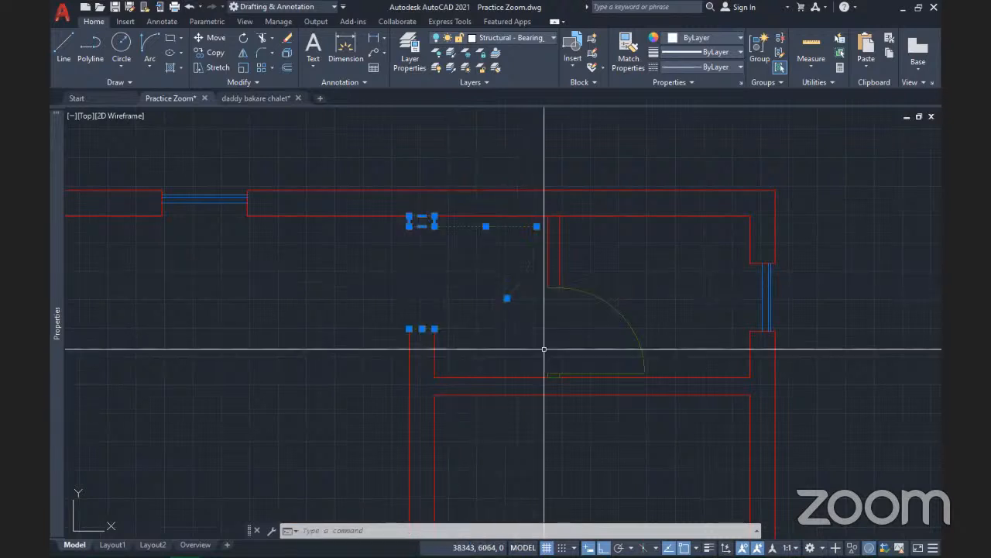
scroll(515, 341, down, 4)
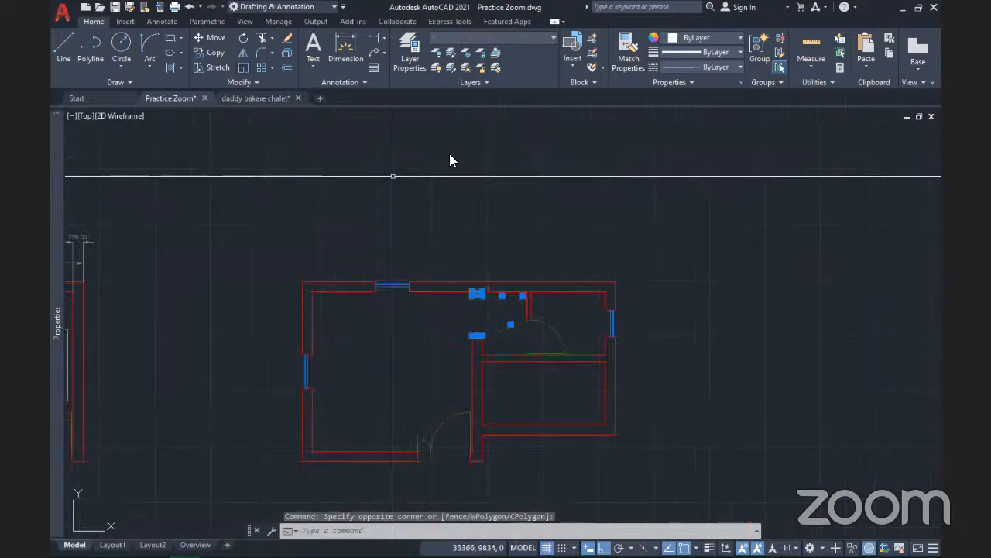
key(Escape)
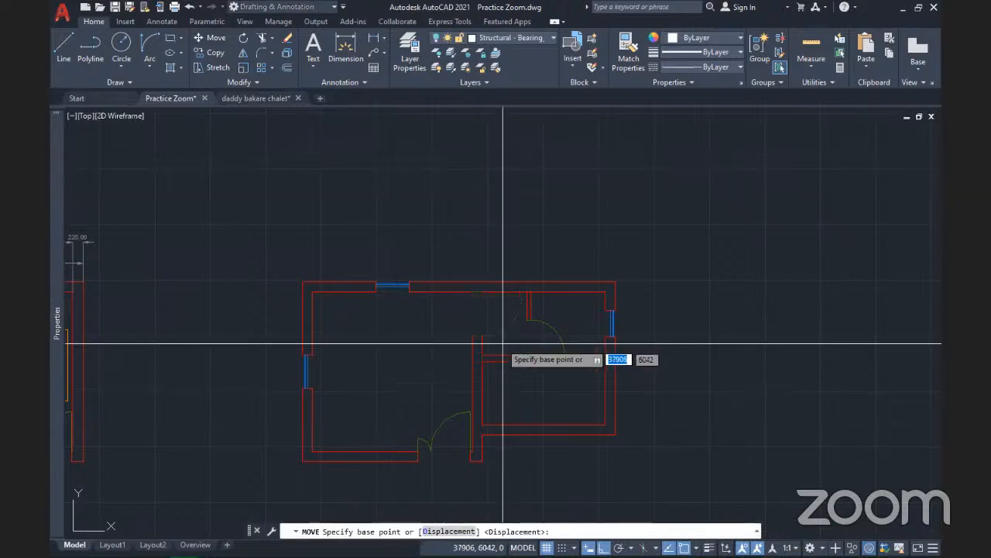
Move the door from the wall corner to an empty spot above the floor plan
click(472, 335)
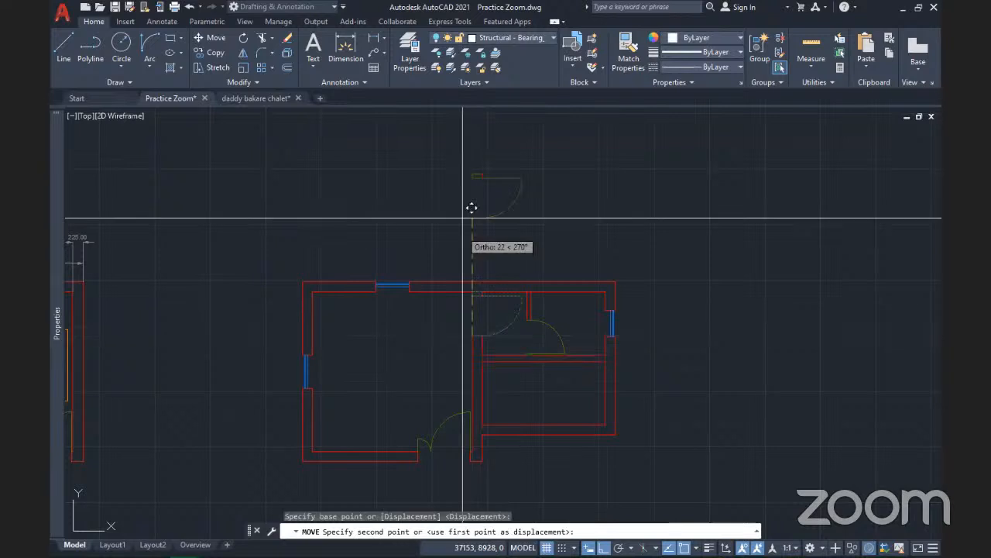
click(469, 220)
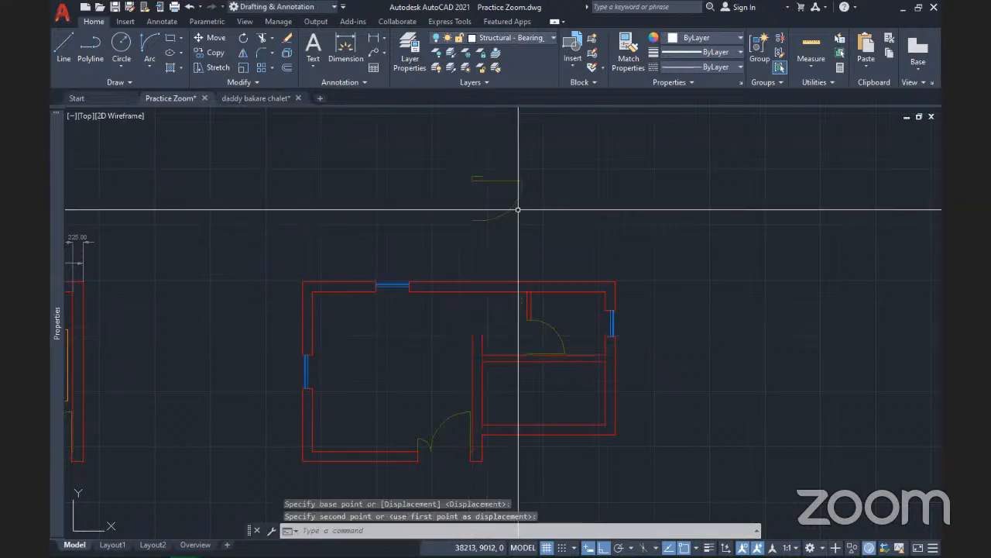
scroll(518, 209, up, 5)
scroll(514, 190, down, 2)
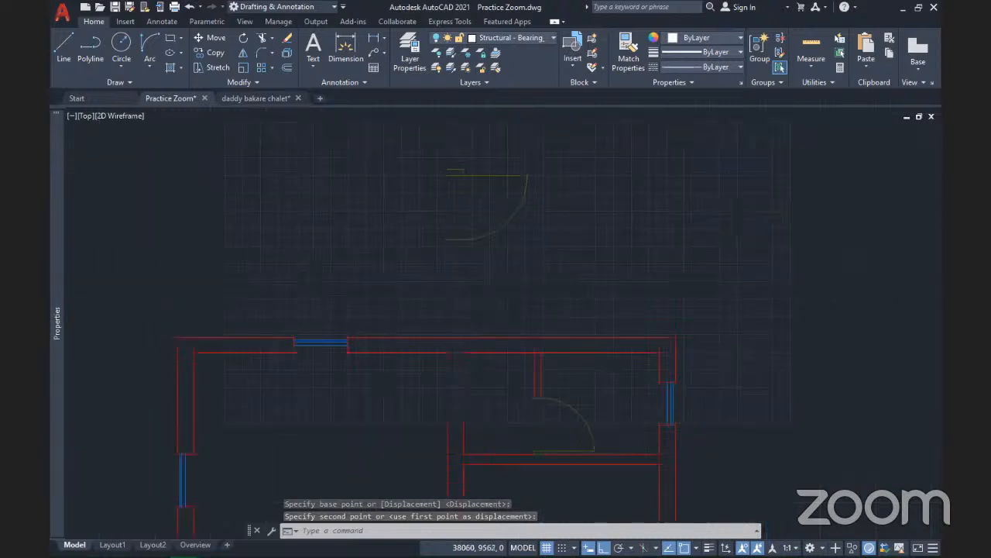
scroll(524, 187, up, 4)
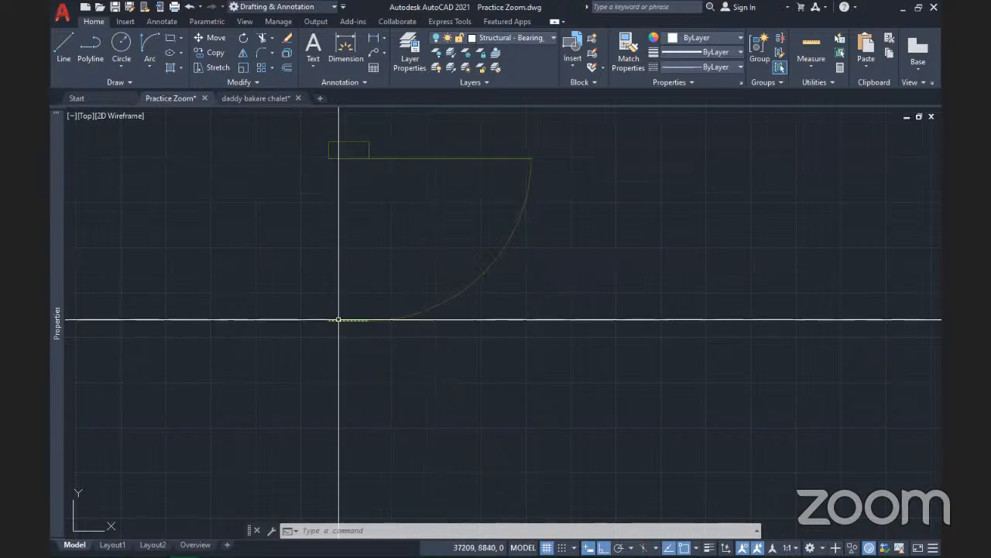
scroll(377, 315, down, 2)
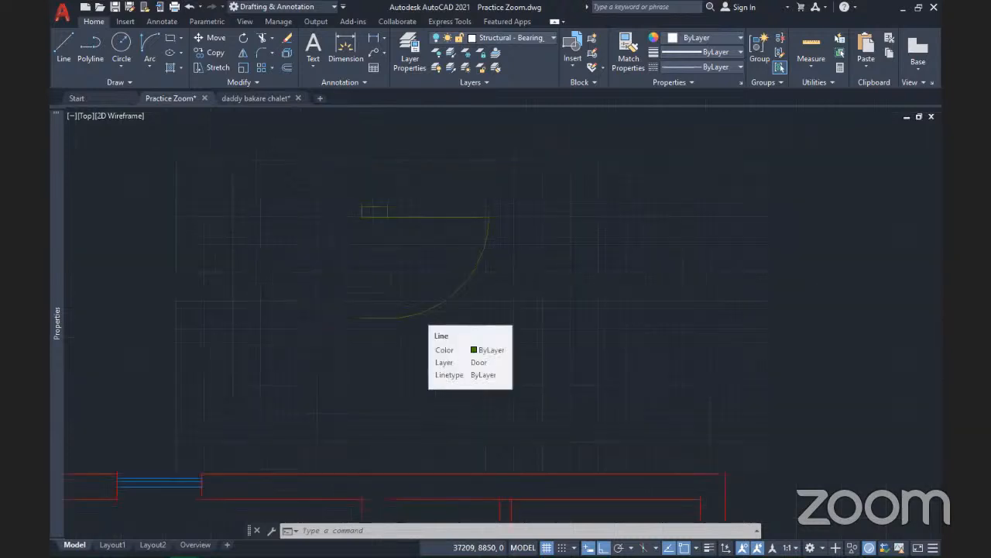
middle_drag(399, 264, 414, 240)
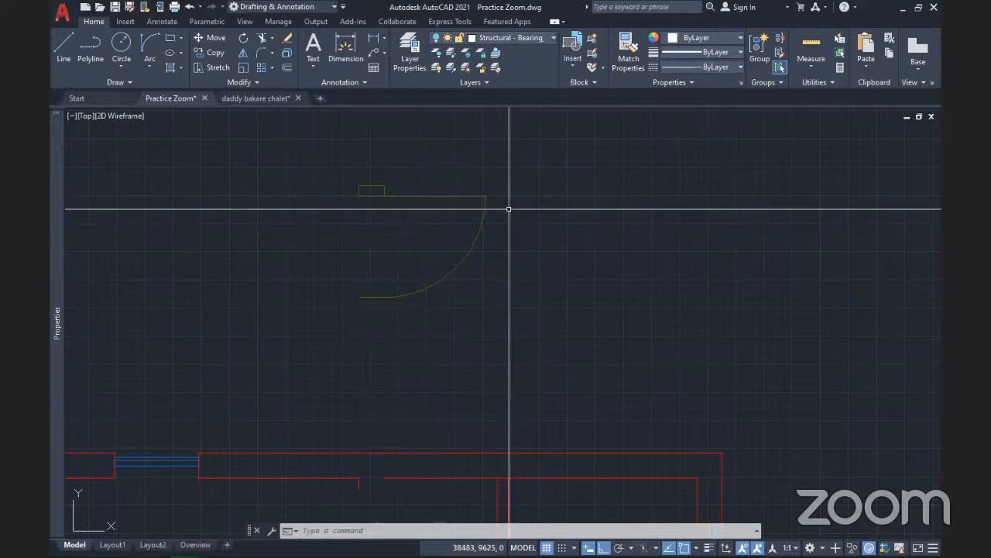
mouse_move(925, 547)
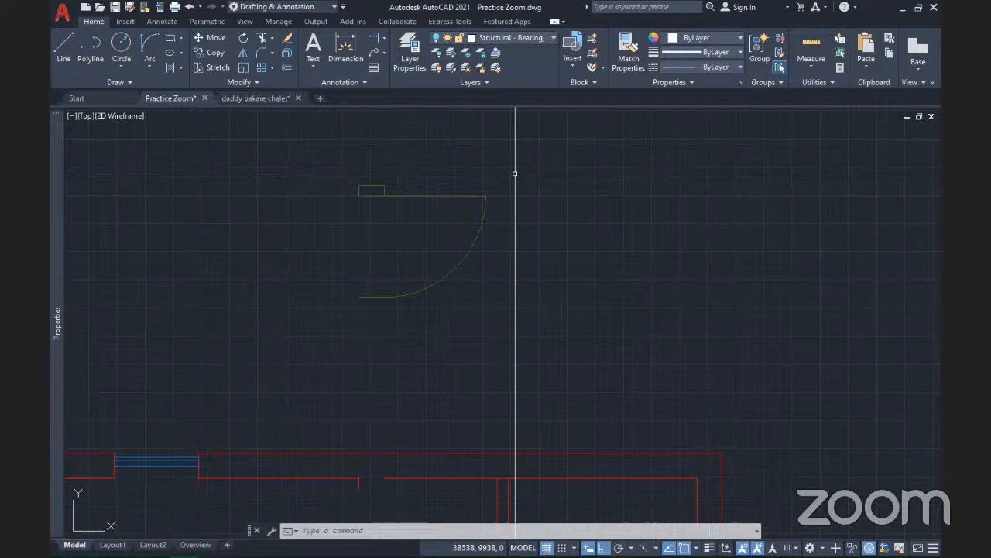
scroll(428, 224, down, 8)
middle_drag(428, 224, 373, 206)
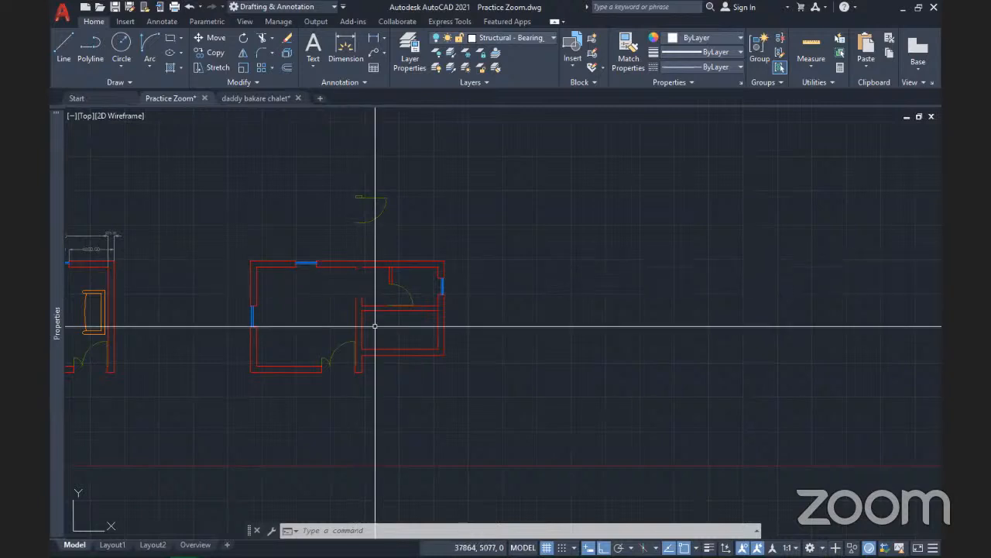
scroll(372, 328, up, 6)
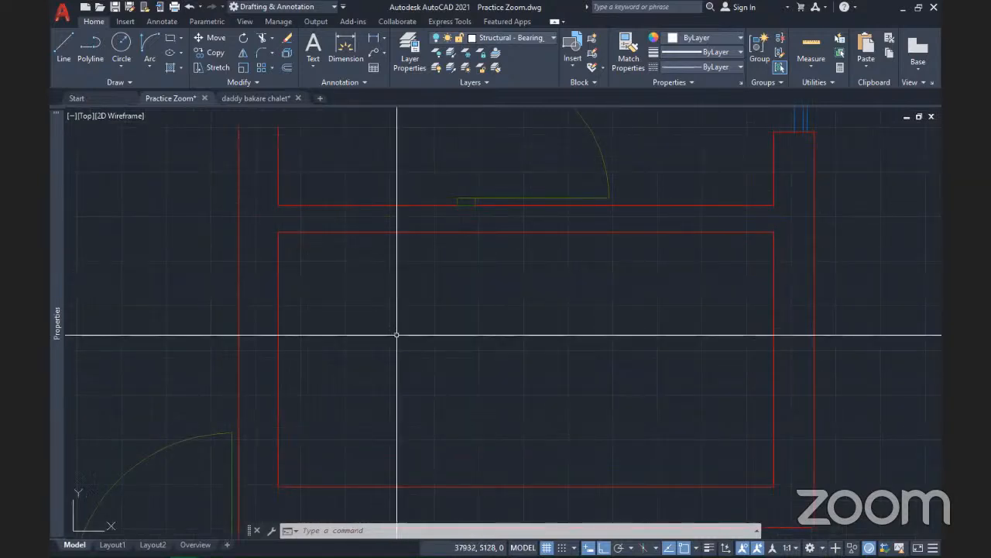
scroll(397, 335, down, 5)
middle_drag(393, 341, 431, 367)
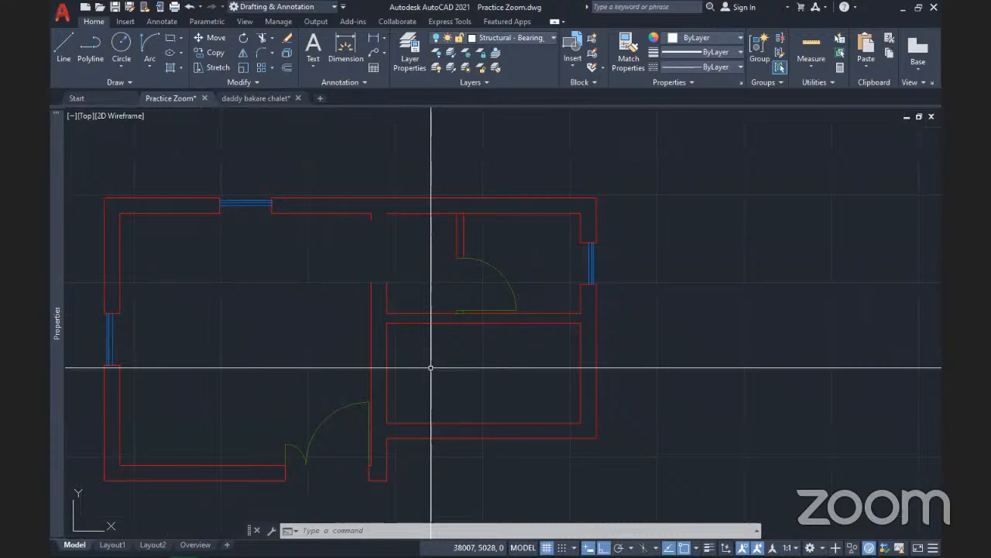
scroll(431, 367, down, 4)
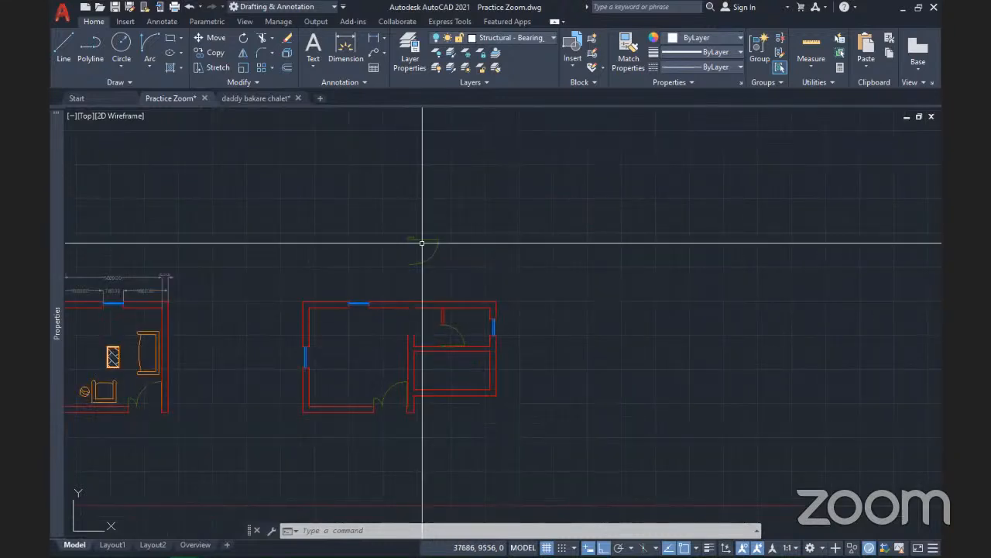
scroll(426, 254, up, 4)
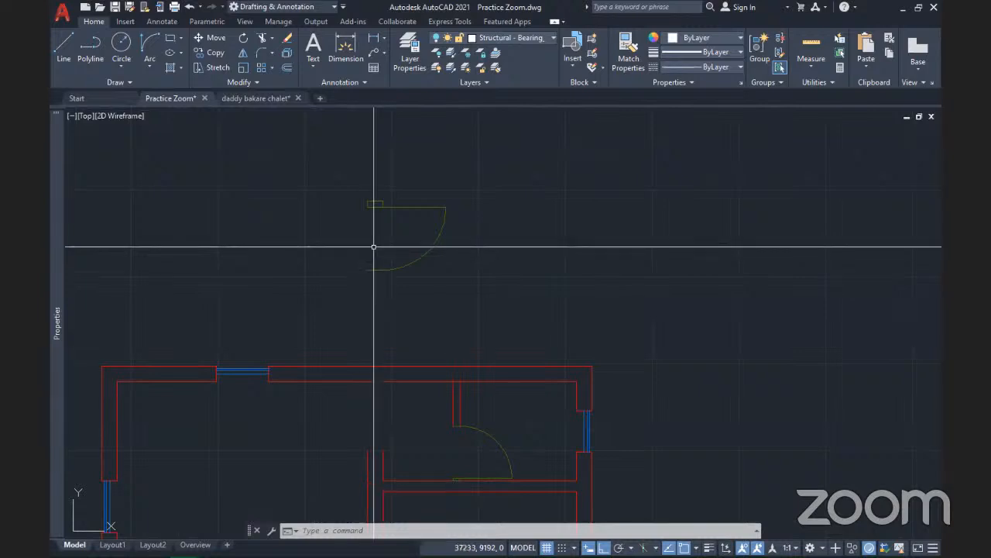
scroll(373, 246, down, 2)
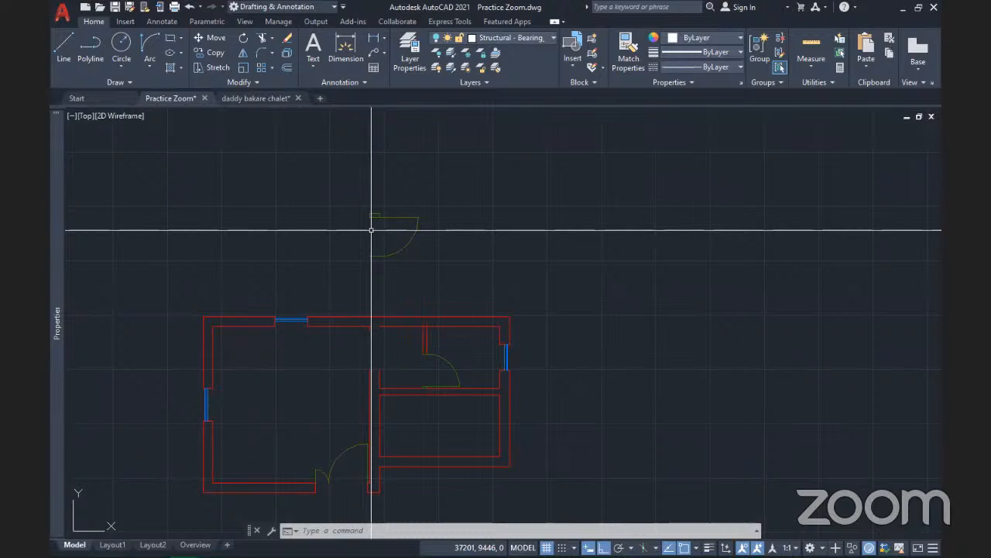
scroll(372, 229, down, 1)
scroll(372, 229, up, 2)
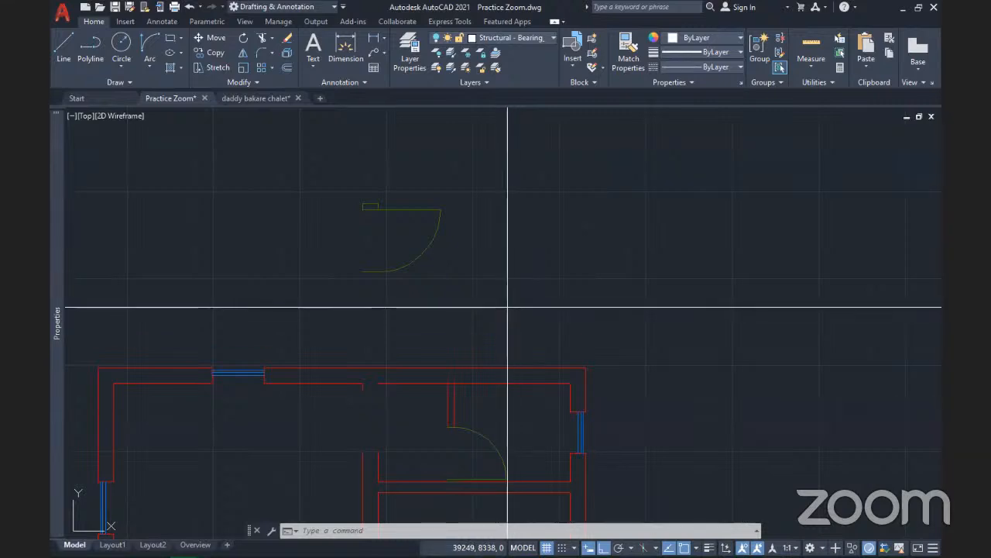
Crossing-select the loose door lines above the plan and start Create Block
click(509, 305)
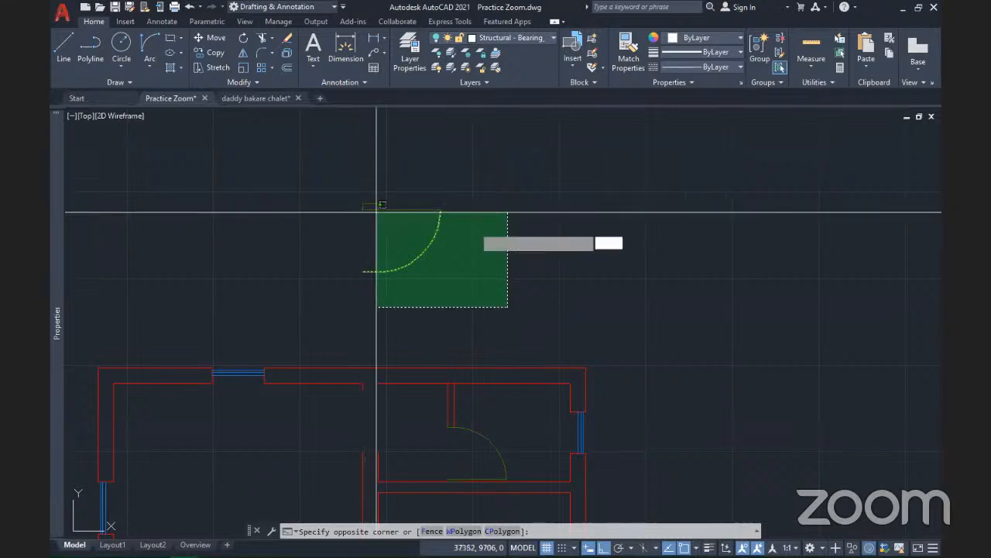
click(376, 210)
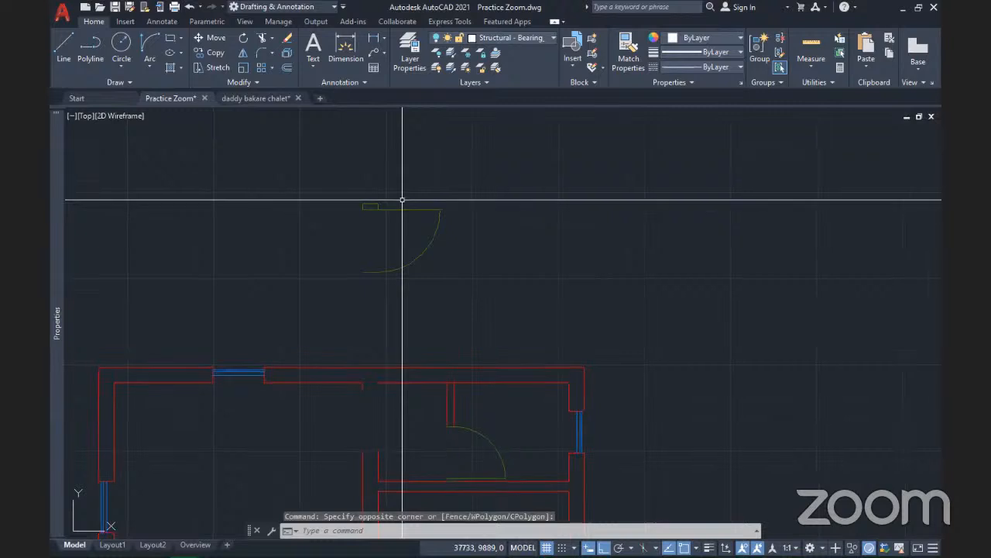
click(594, 40)
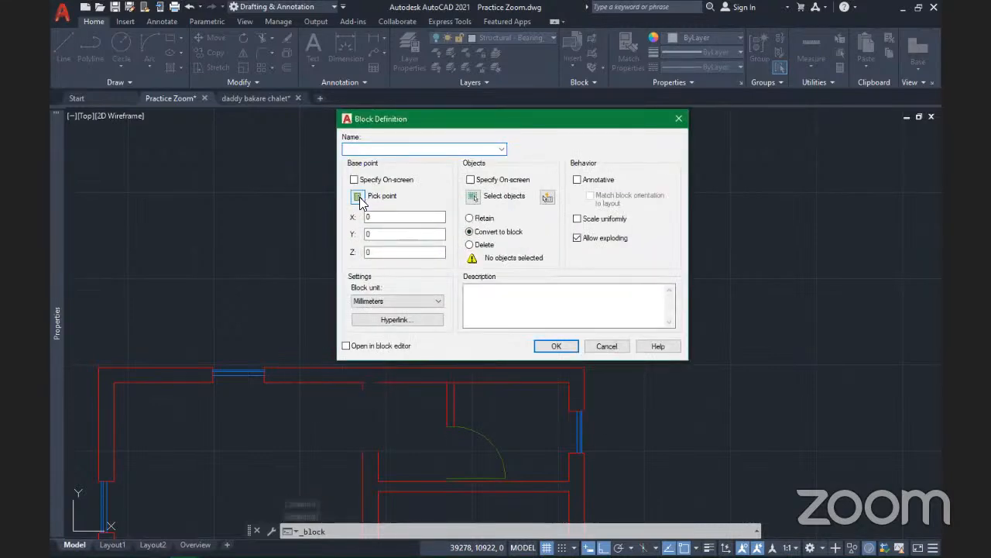
Set the block's base point at the door's top-left corner, replacing a pick at the arc end
click(359, 197)
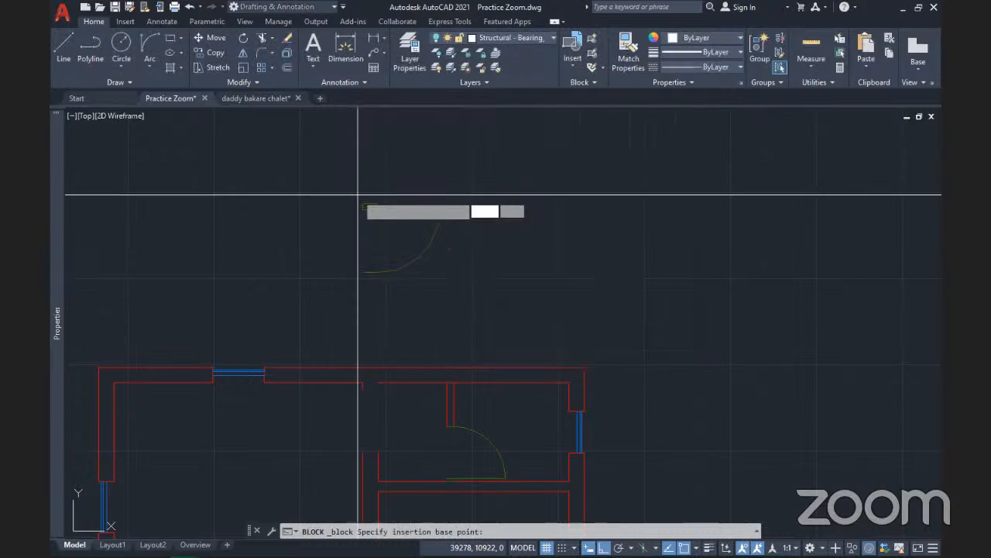
click(363, 273)
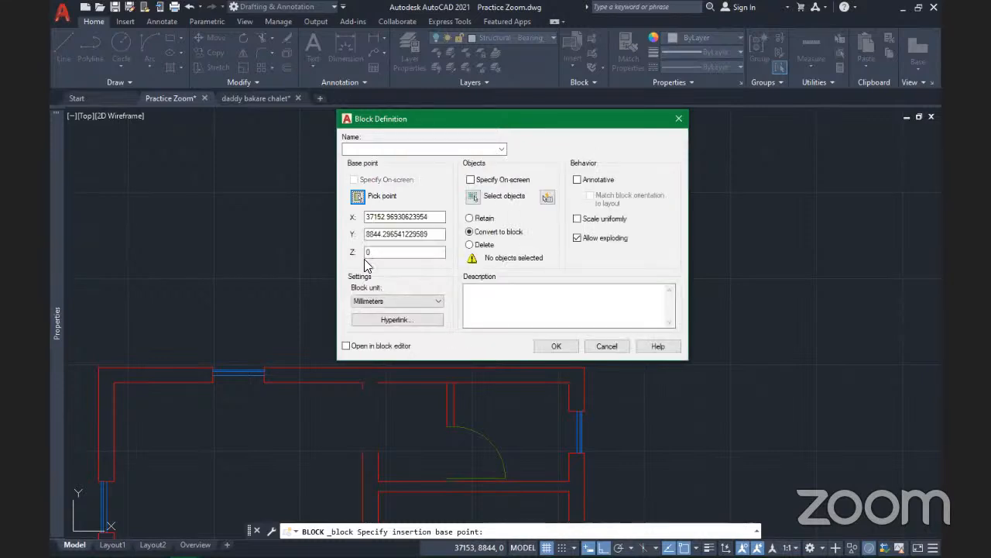
click(356, 198)
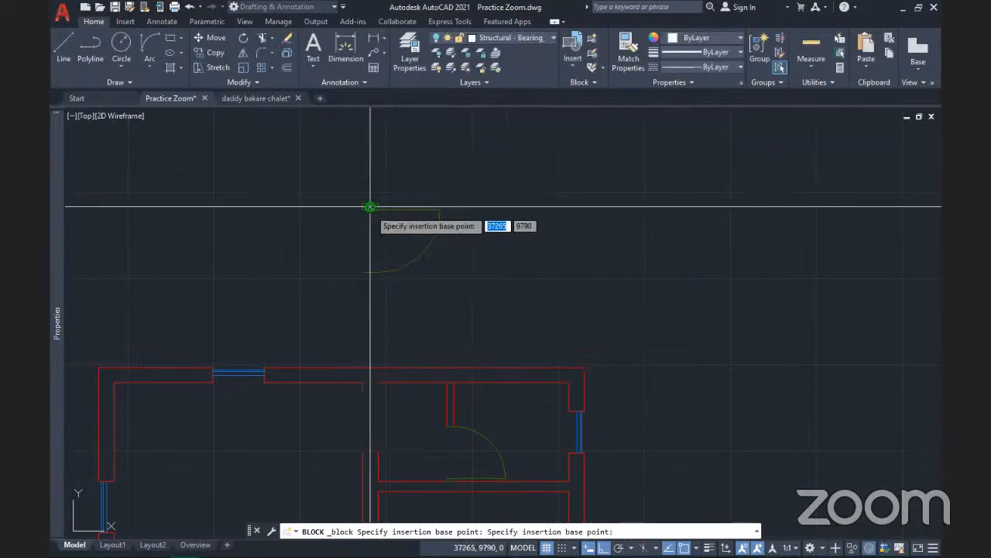
scroll(371, 207, up, 4)
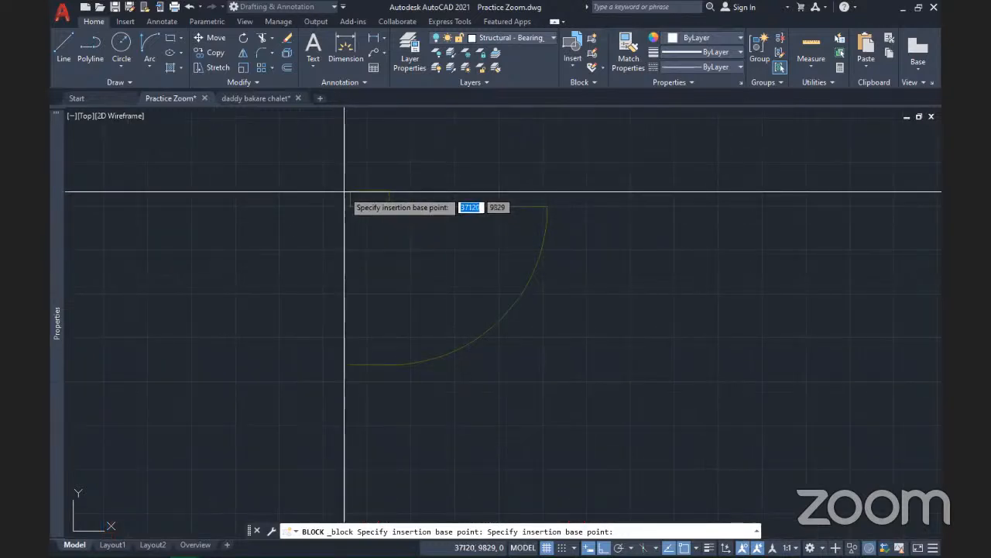
click(350, 191)
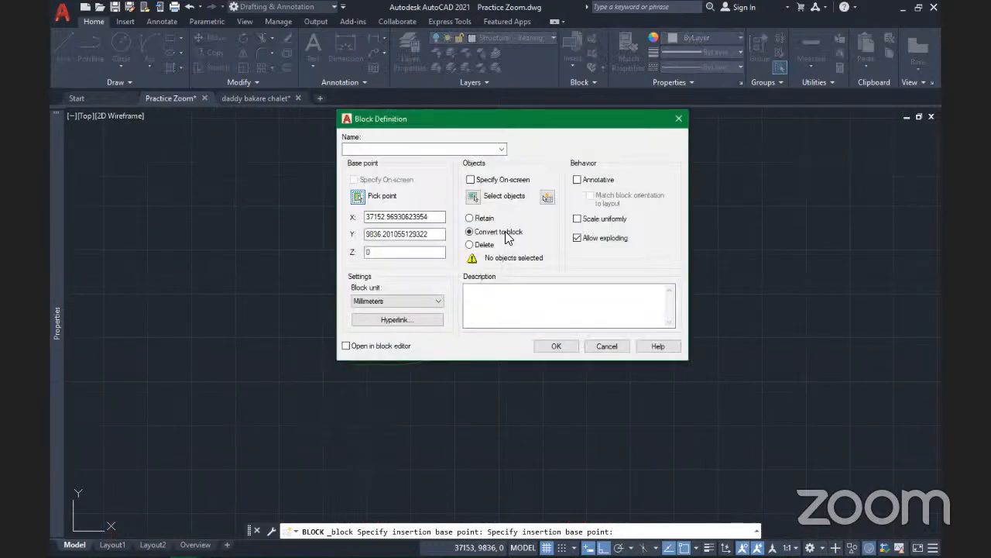
Crossing-select the door's five objects for the block and return to the dialog
click(474, 199)
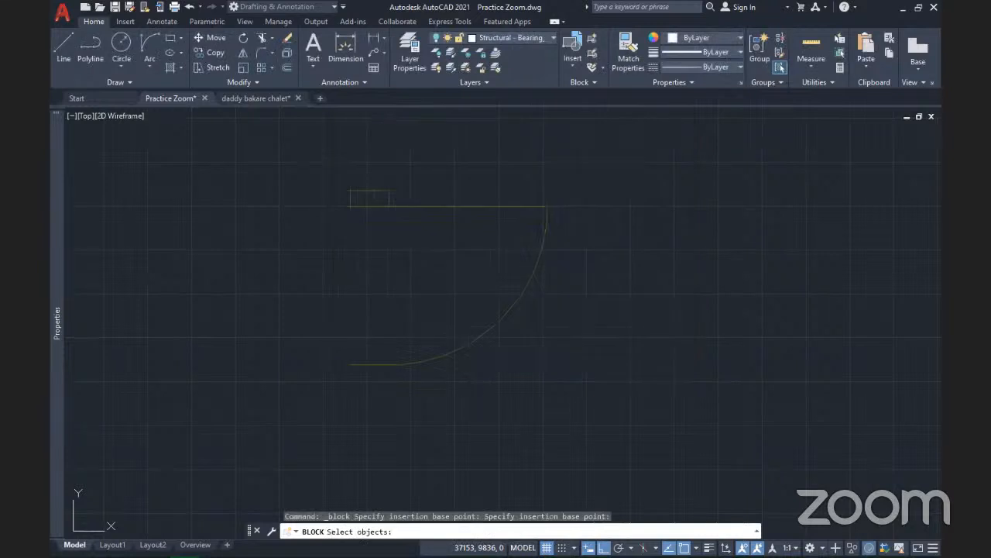
scroll(471, 380, down, 2)
click(544, 401)
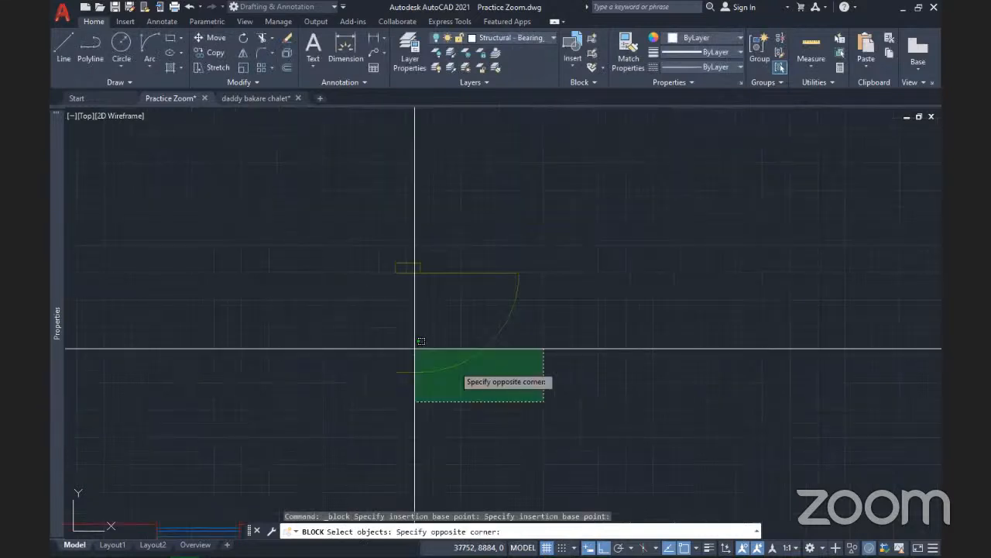
click(283, 219)
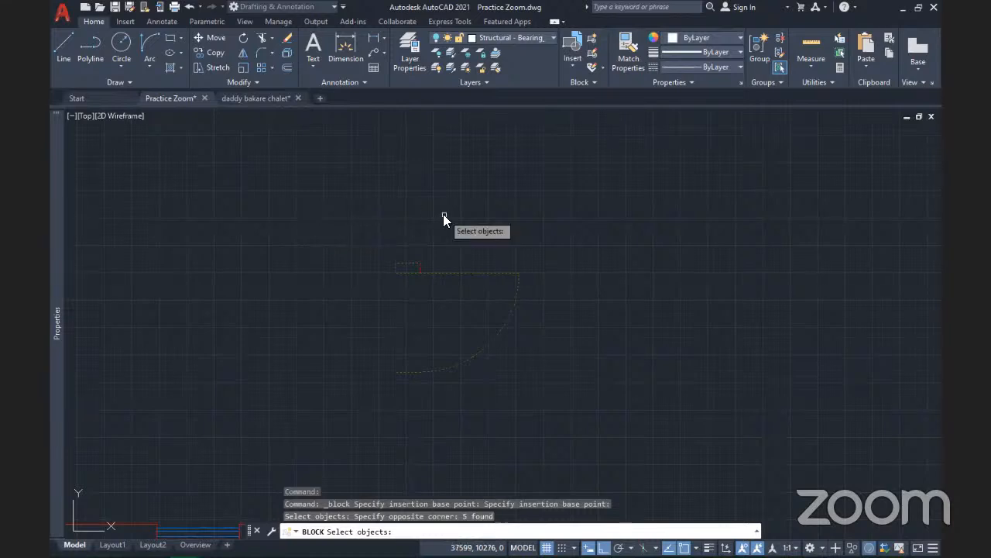
key(Return)
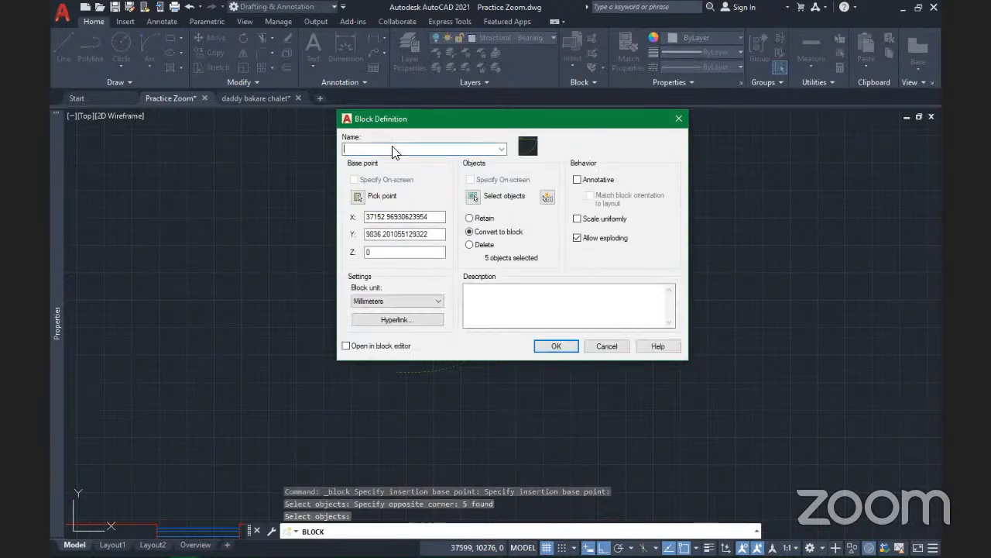
Name the block Door 900, delete the source objects, and add the description 'This indicates a door of width 900'
text(Door 900)
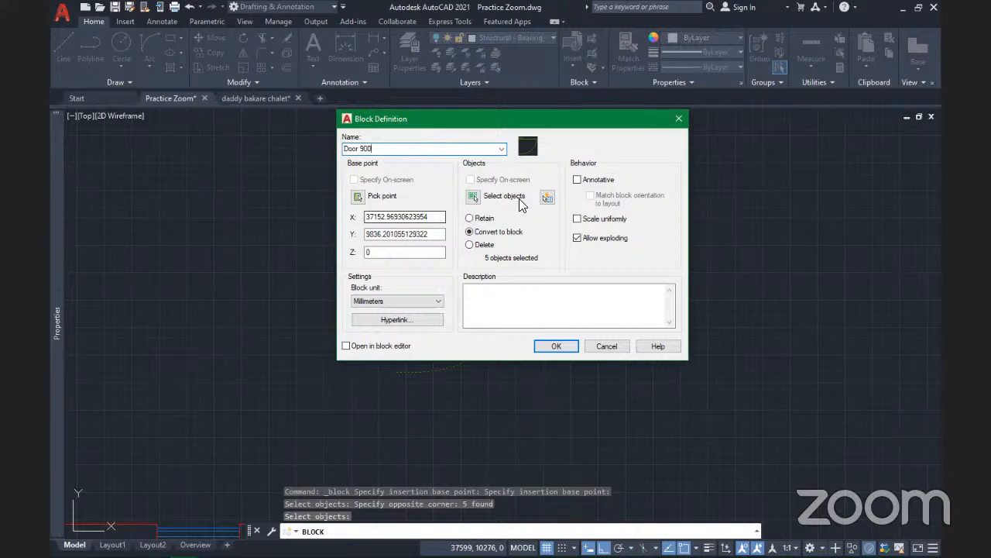
click(470, 245)
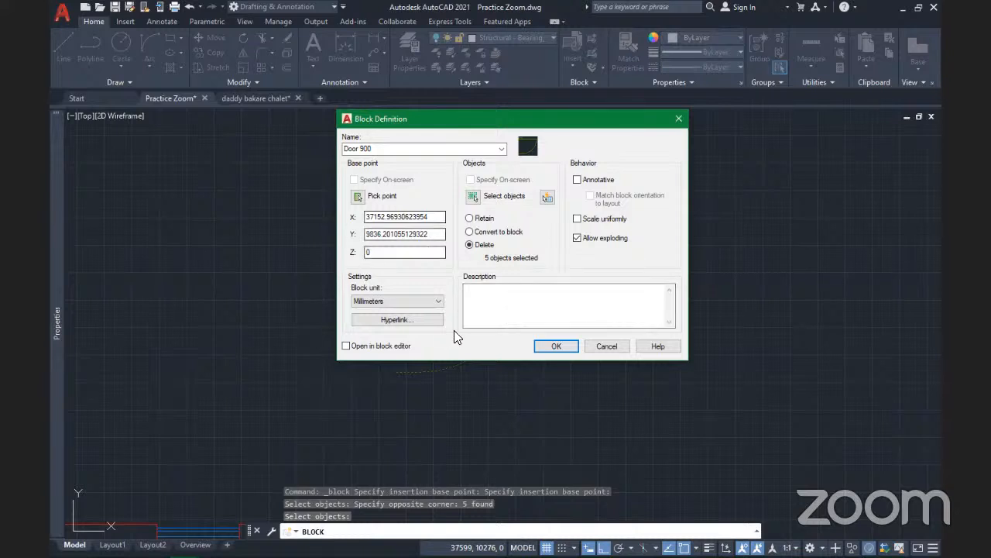
click(512, 285)
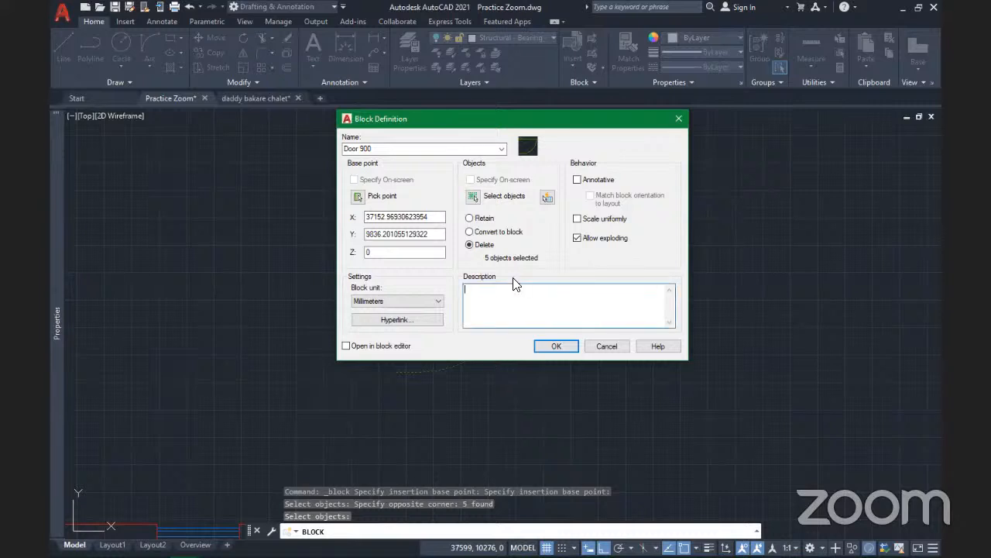
text(This indicates a door of width 900)
Create the Door 900 block and insert a copy at the top wall opening's corner
click(549, 346)
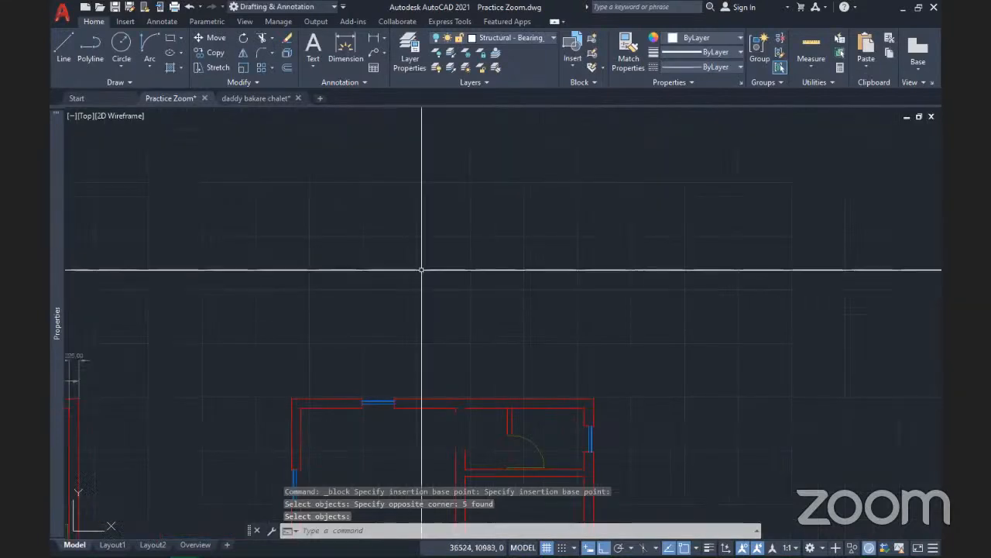
middle_drag(487, 348, 434, 264)
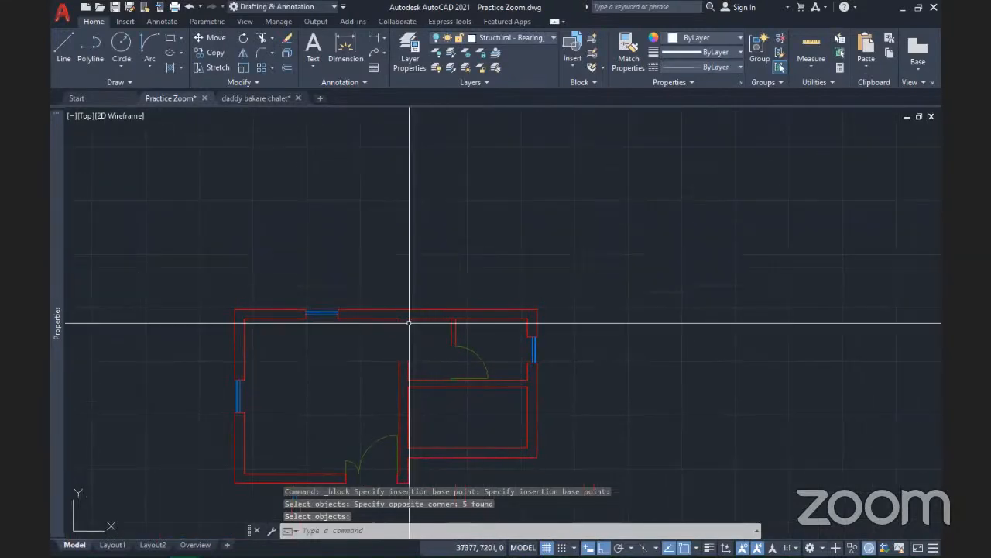
click(574, 64)
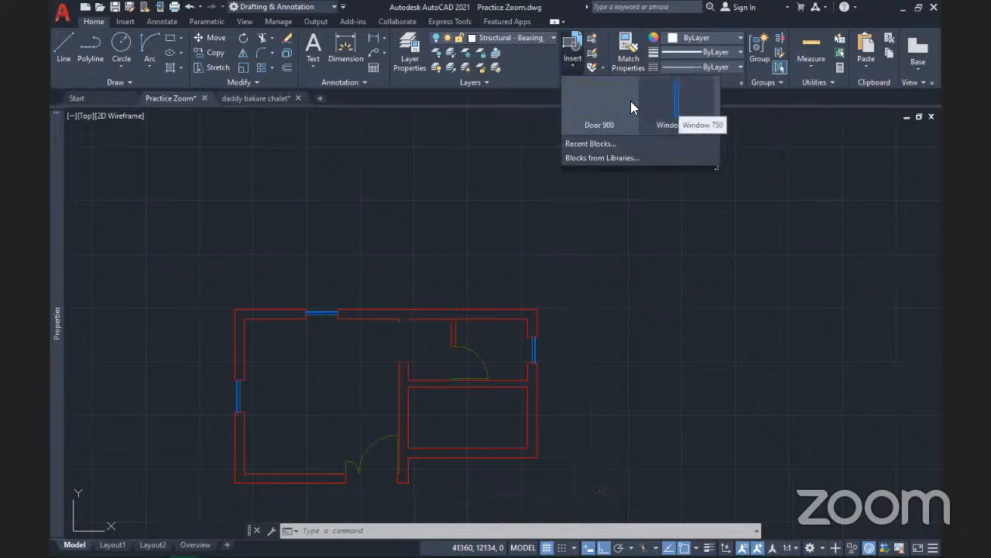
click(589, 85)
scroll(397, 335, up, 6)
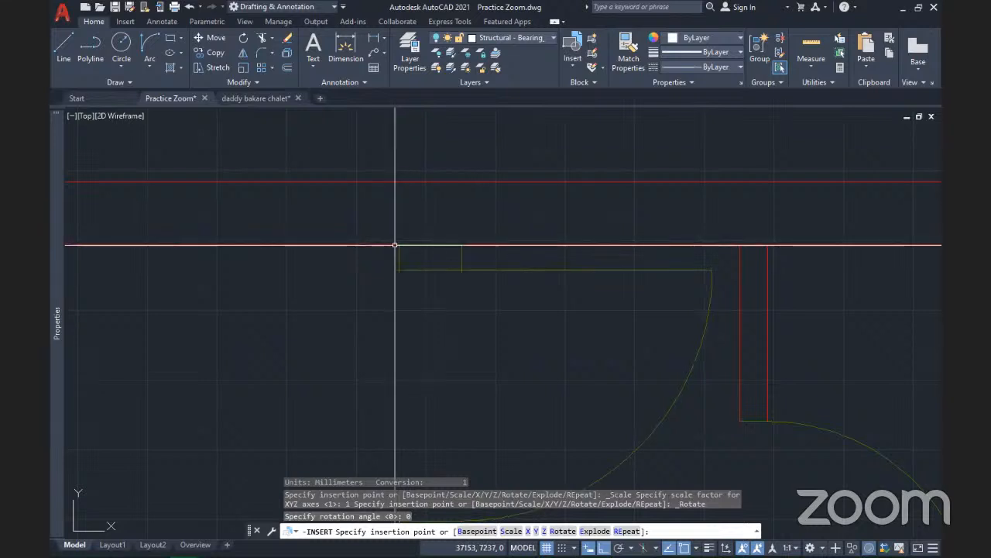
click(395, 245)
scroll(395, 244, down, 4)
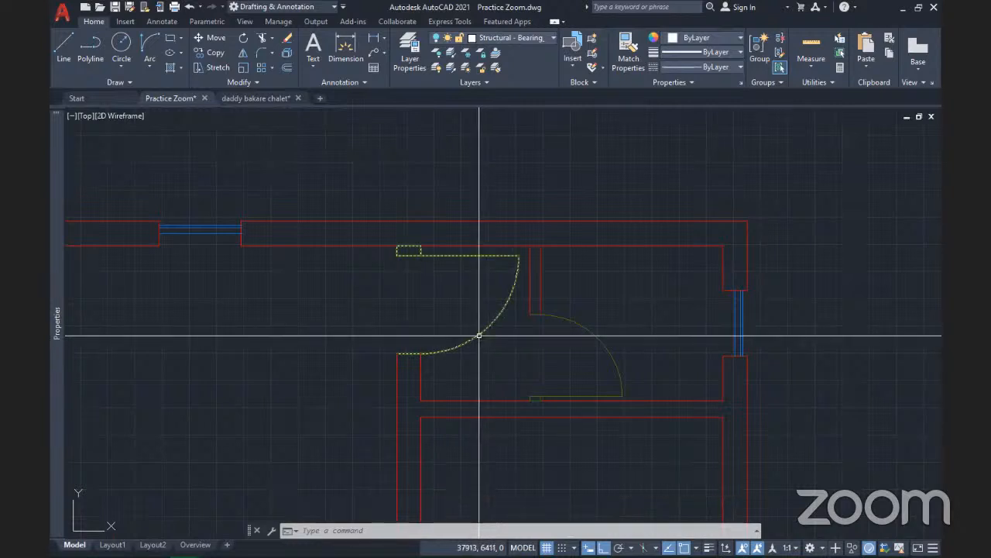
mouse_move(480, 335)
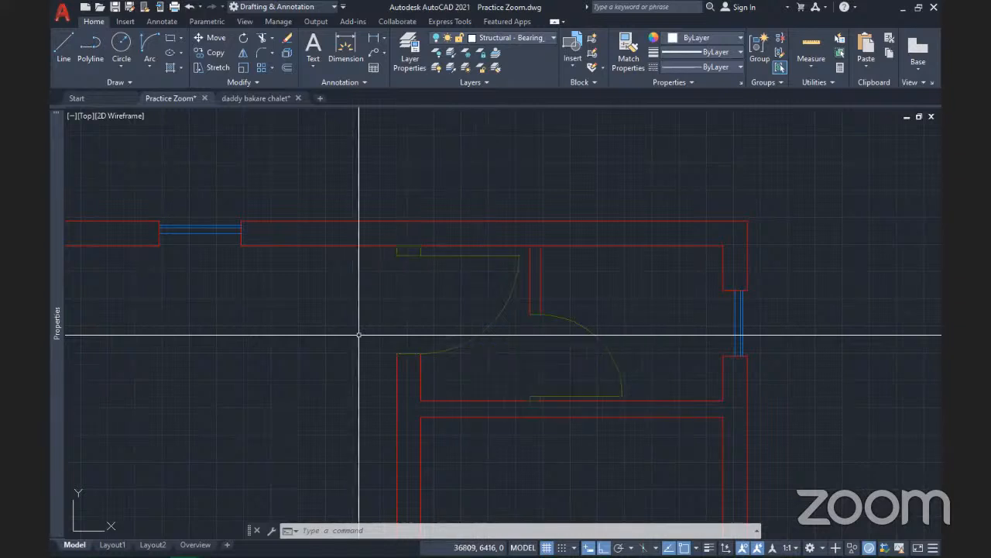
scroll(389, 303, down, 3)
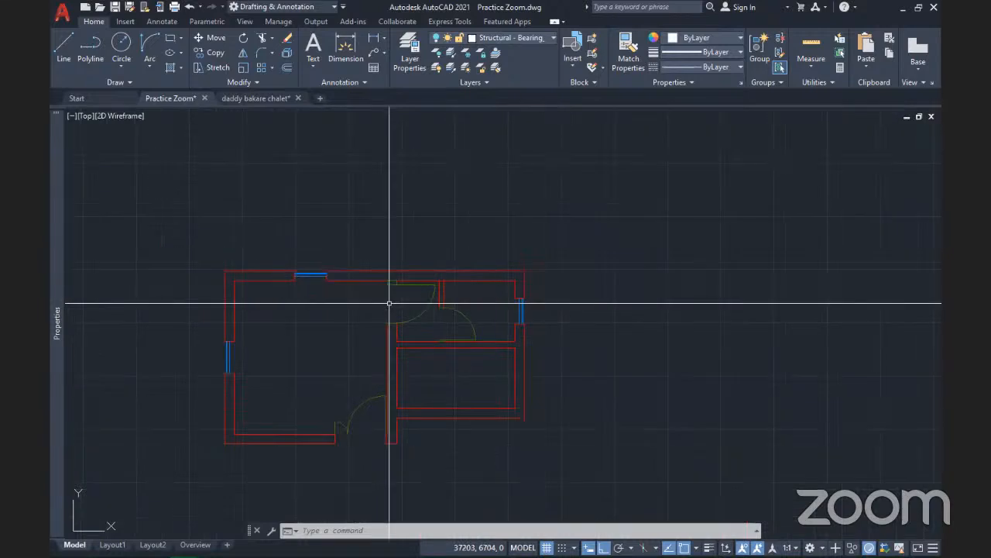
scroll(365, 261, up, 1)
scroll(374, 264, up, 2)
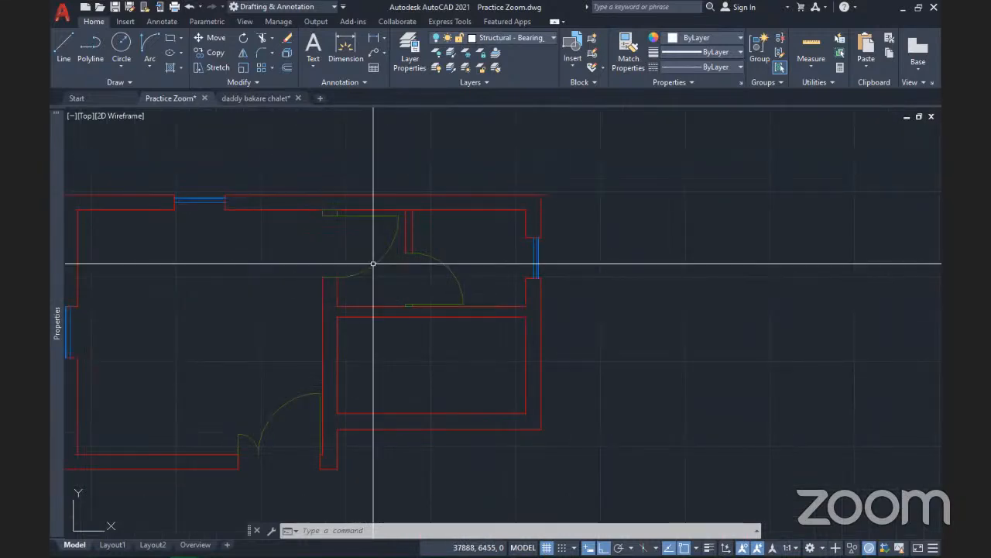
scroll(374, 264, up, 2)
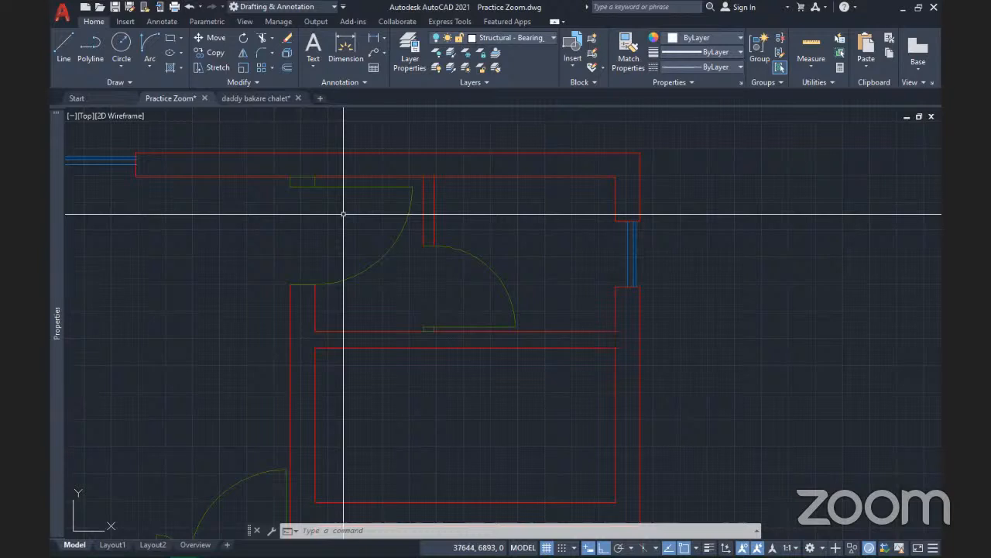
Open the Door 900 definition in the Block Editor from the plan's door
double_click(350, 276)
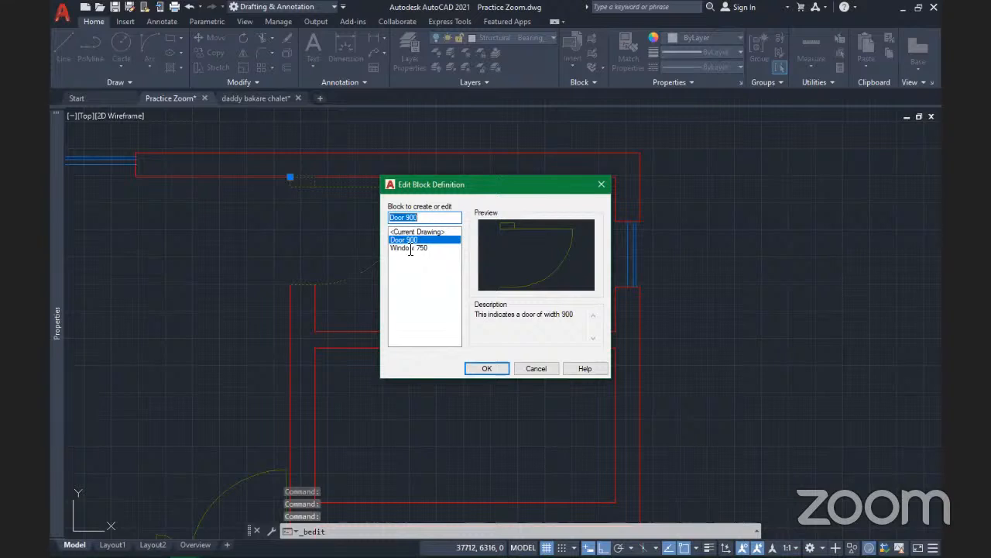
click(415, 248)
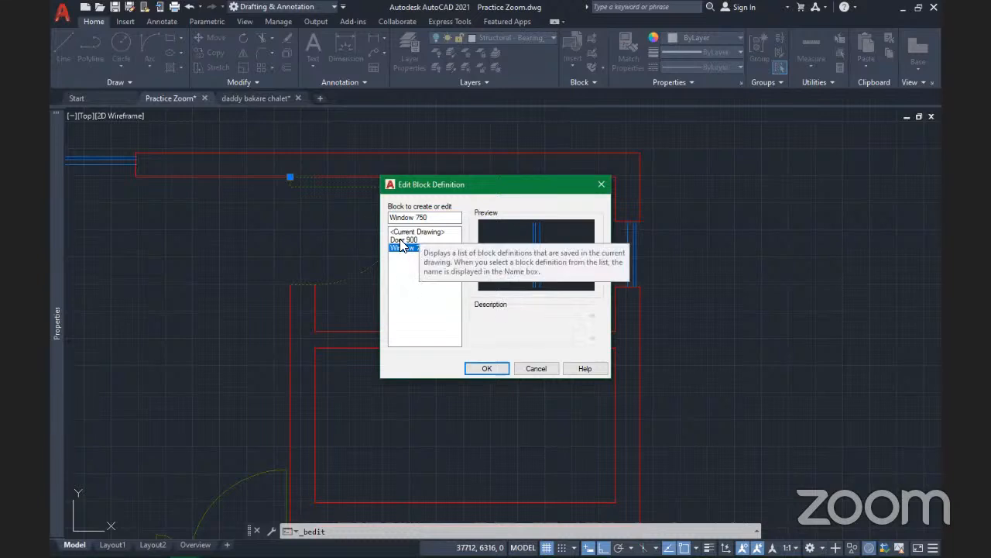
click(401, 240)
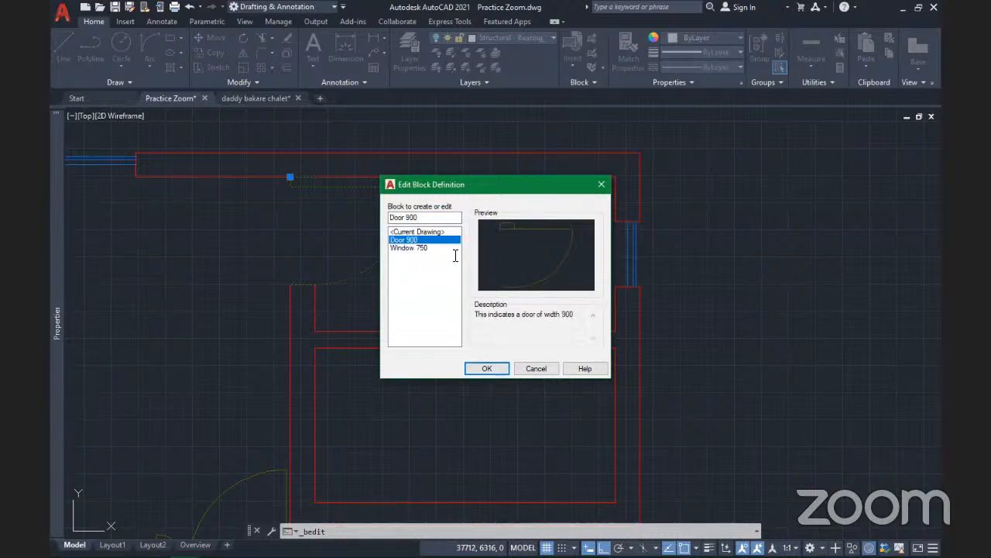
click(487, 368)
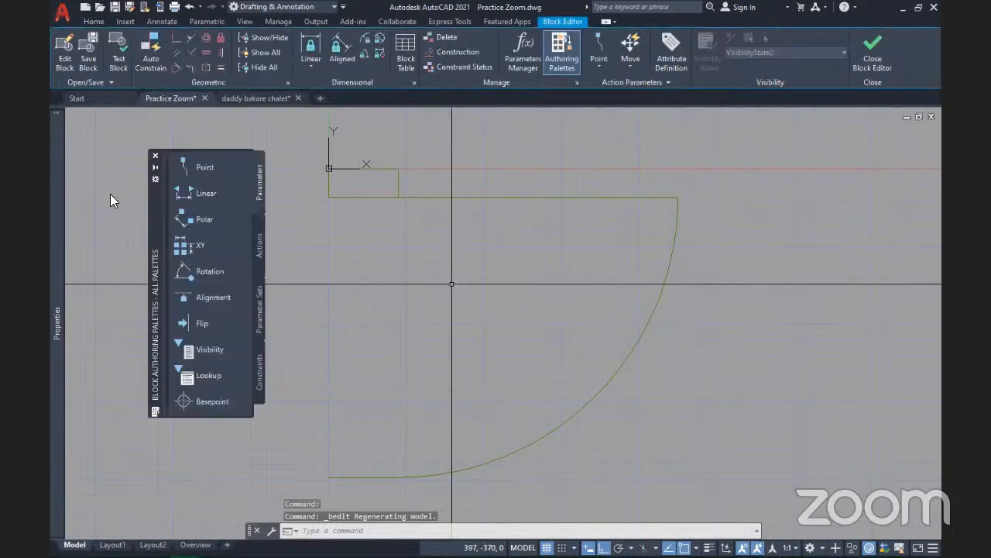
Draw a diagonal line from the swing arc's upper end to the door's bottom-left corner
drag(157, 234, 118, 215)
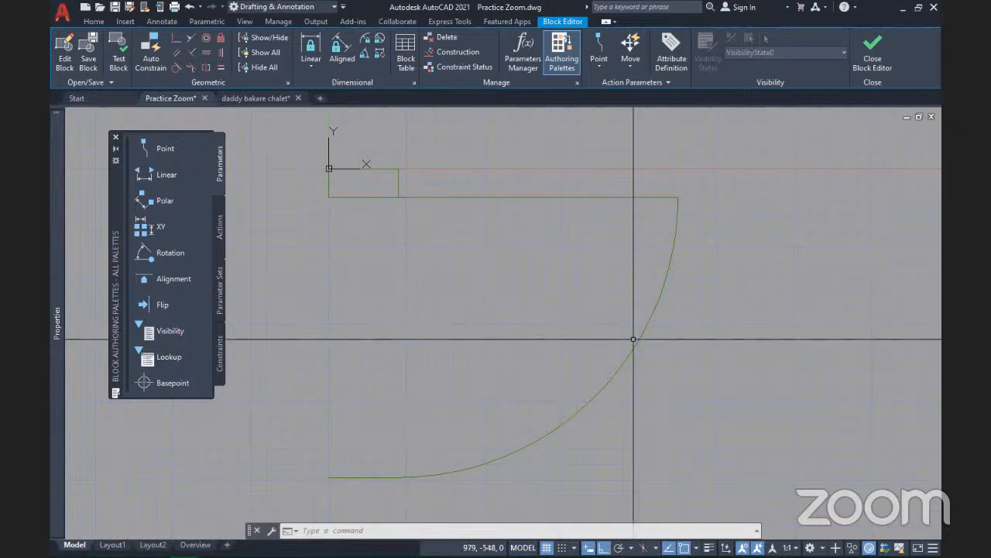
click(643, 335)
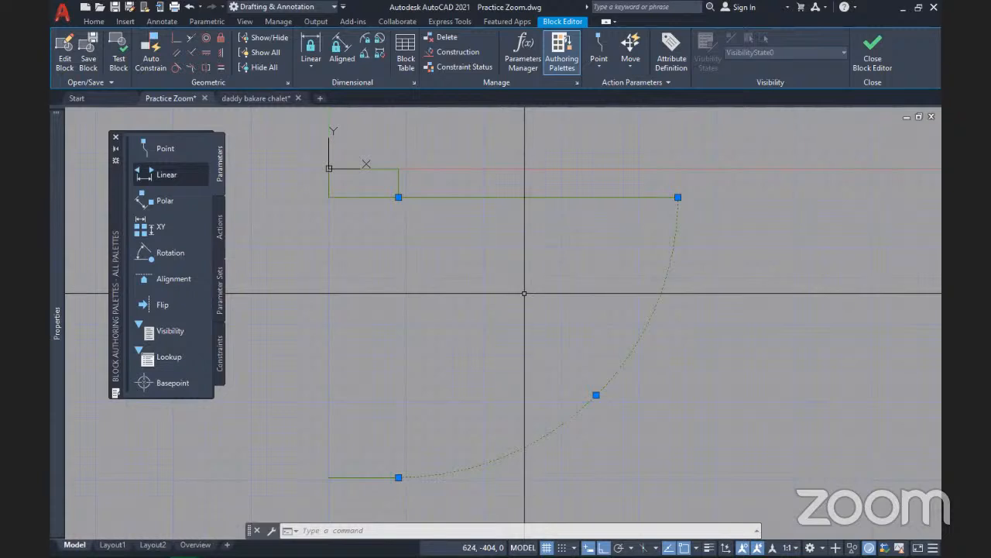
key(Escape)
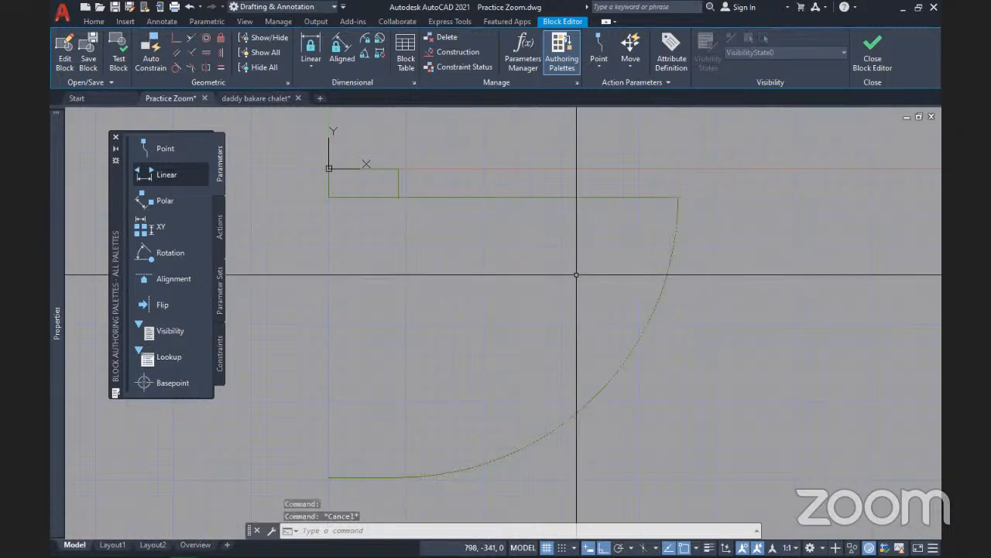
text(line)
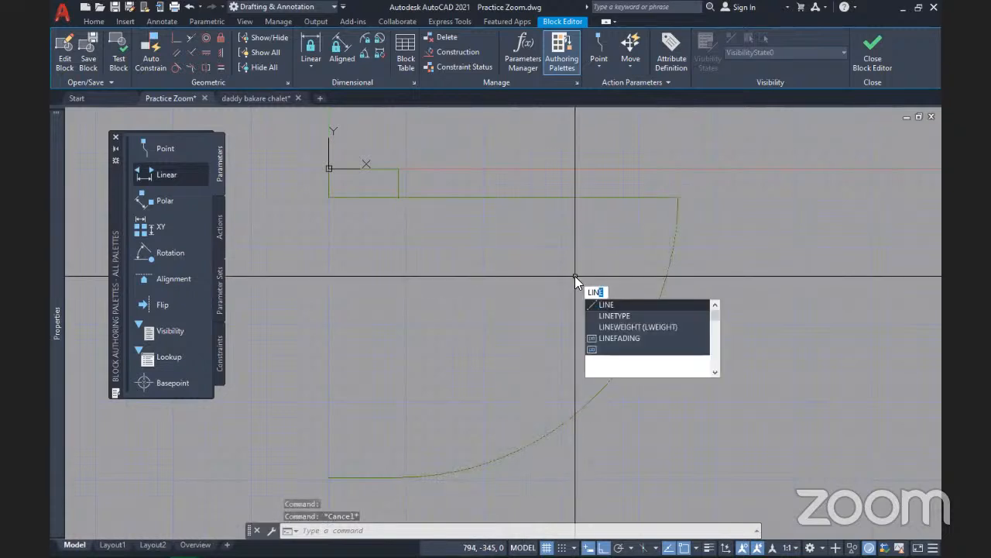
key(Return)
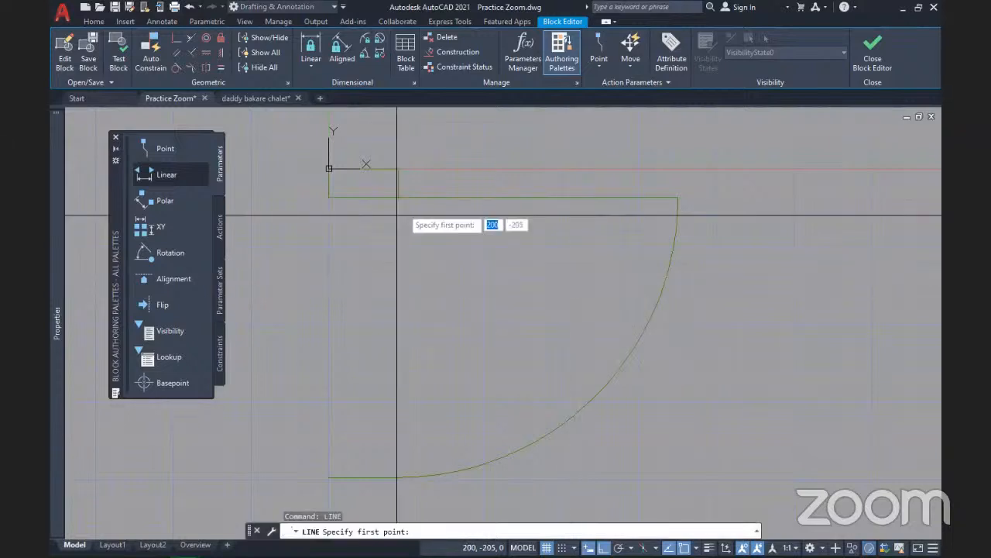
click(678, 197)
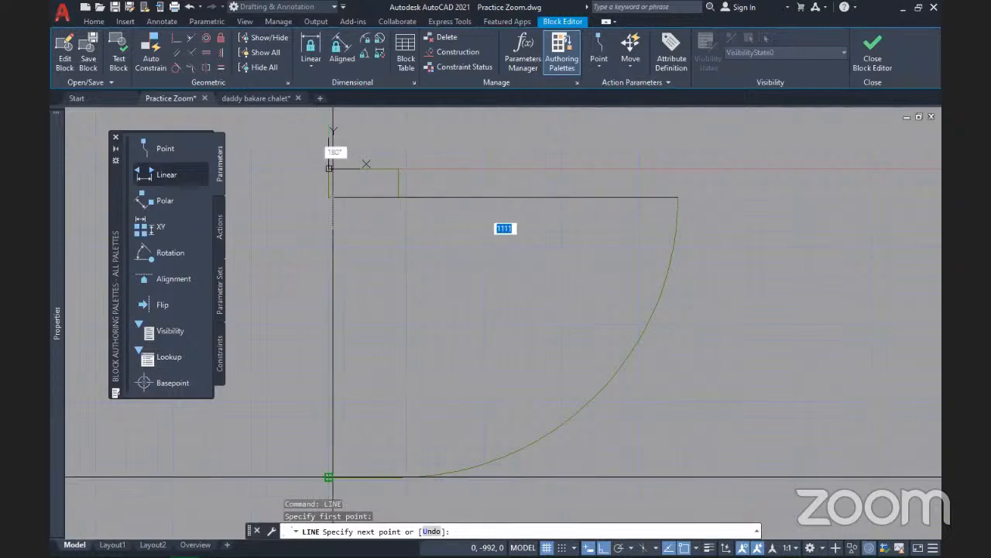
click(329, 477)
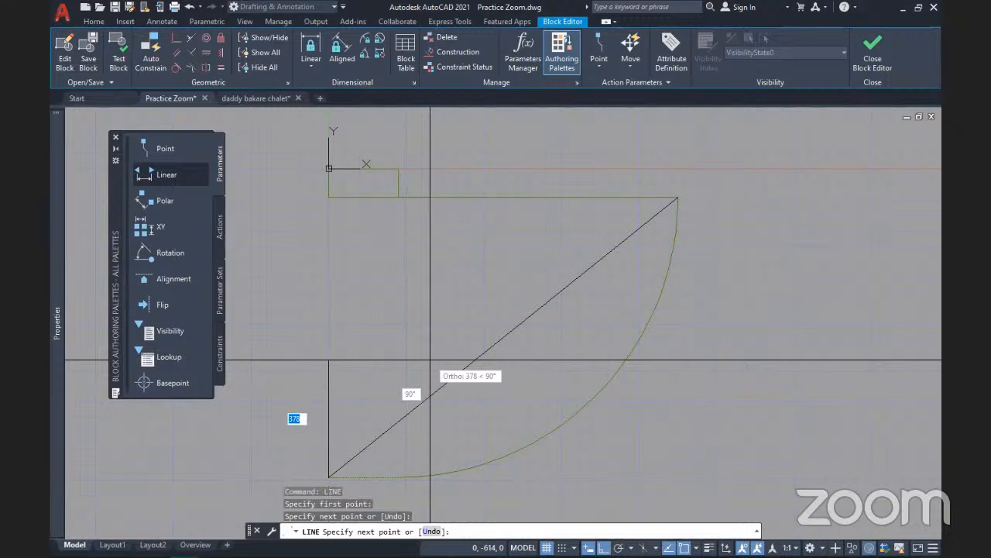
key(Return)
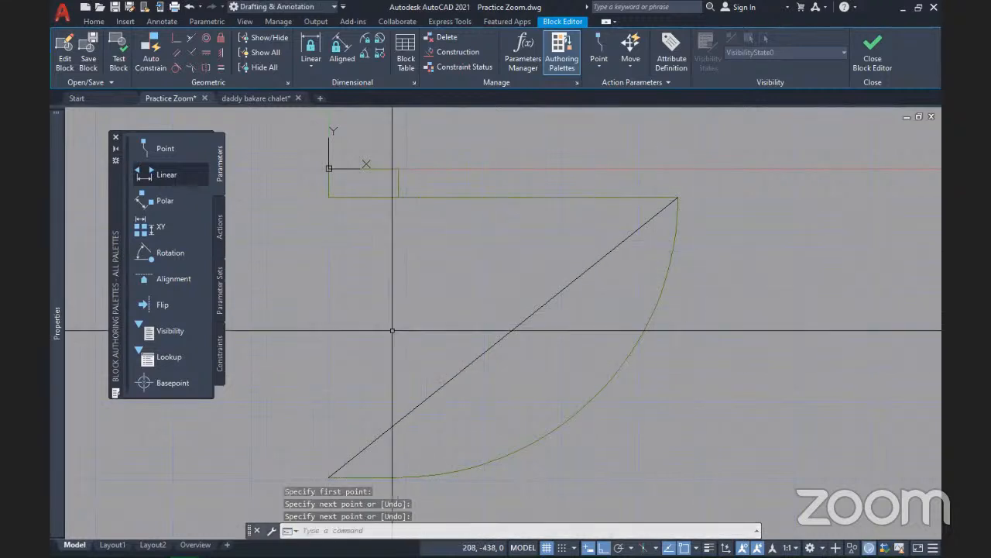
Close the Block Editor
scroll(505, 266, down, 2)
scroll(507, 264, up, 2)
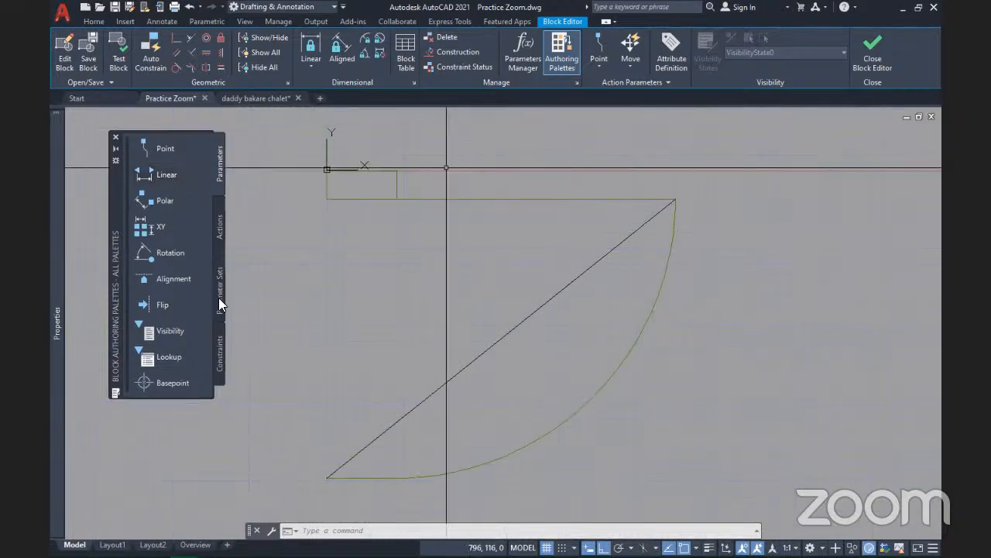
click(875, 56)
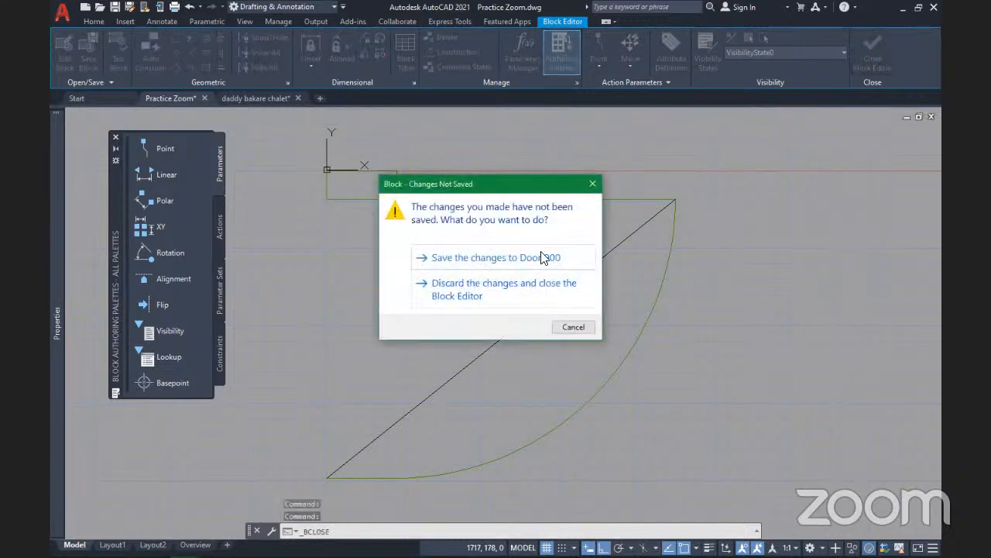
Save the Door 900 changes and select the door block back in the floor plan
click(487, 261)
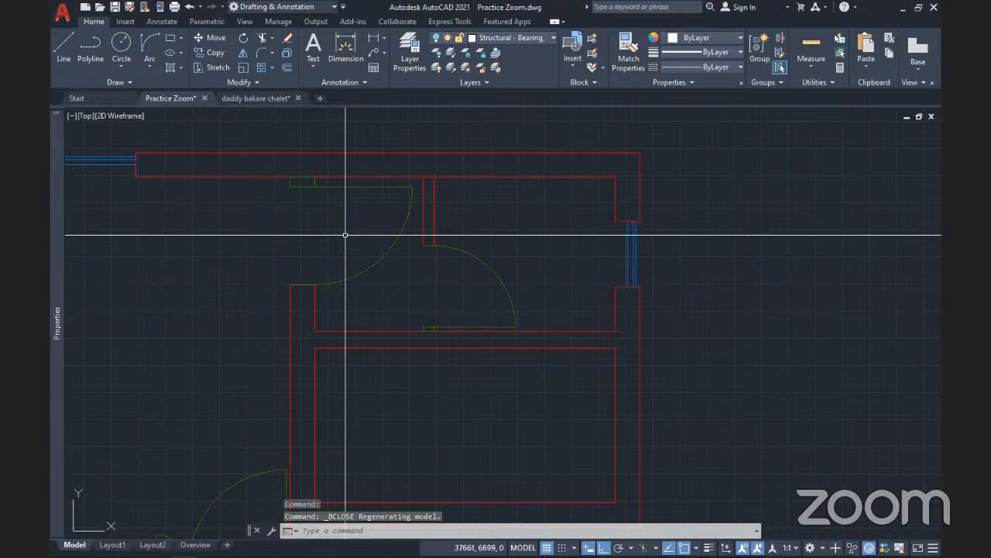
scroll(348, 232, down, 2)
scroll(347, 232, up, 5)
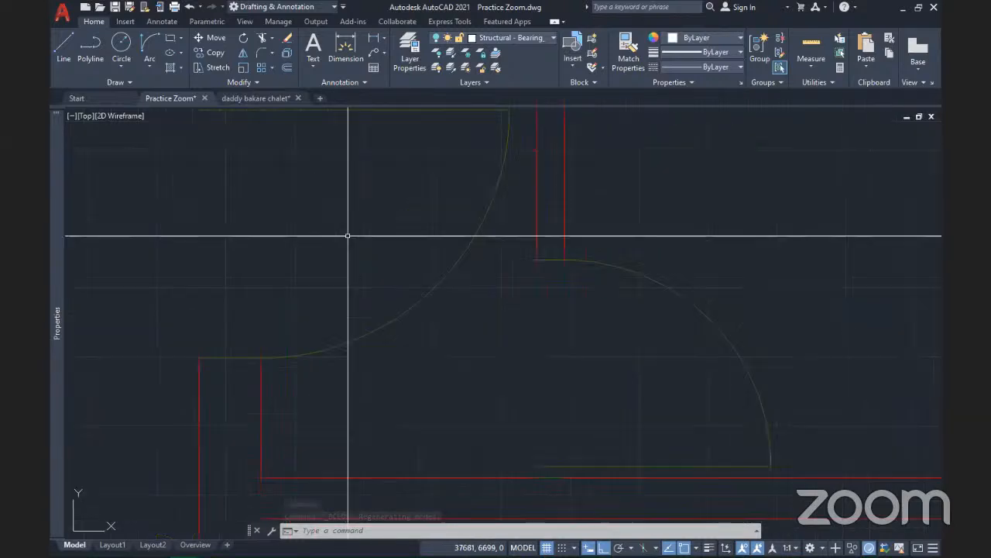
scroll(354, 237, down, 5)
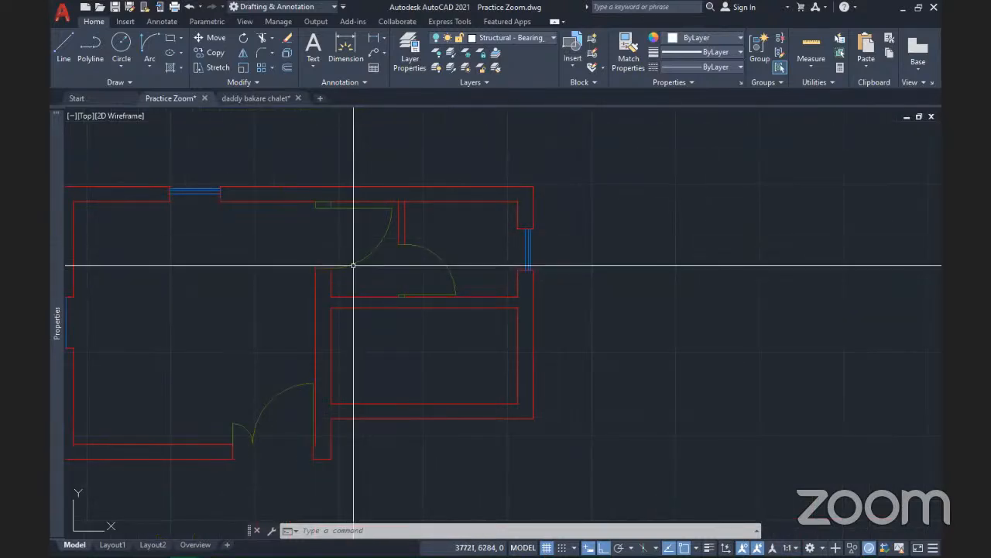
click(352, 264)
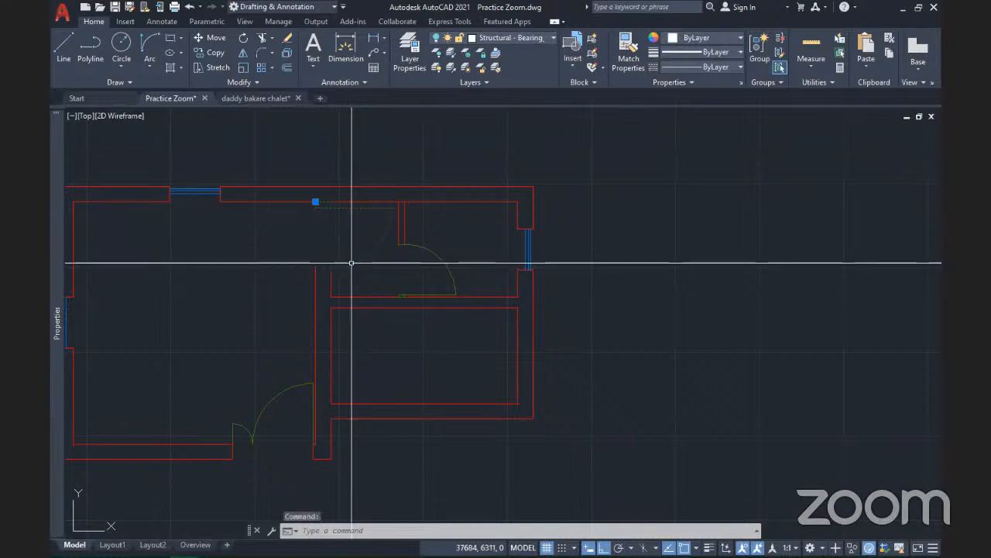
Insert another Door 900 copy at 0° rotation inside the large left room
click(573, 67)
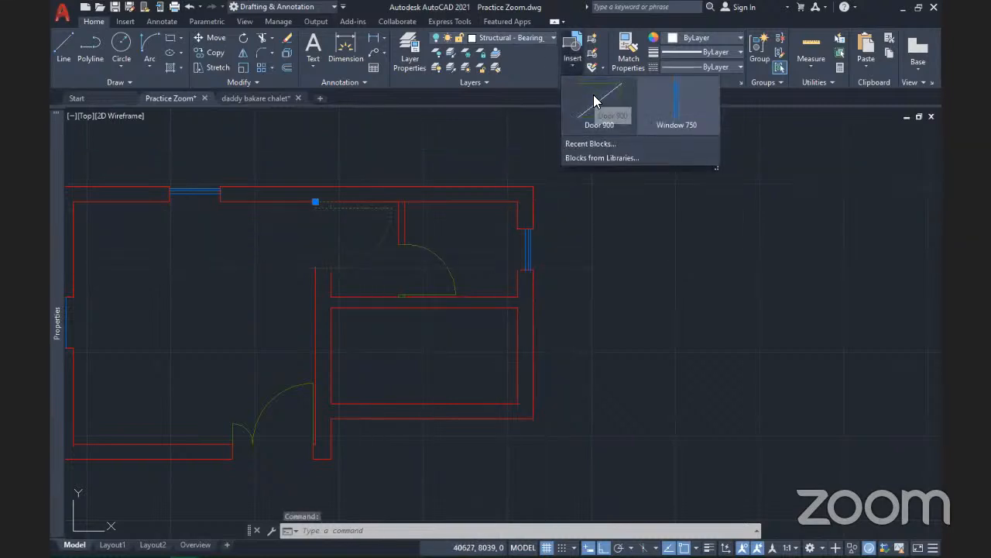
click(598, 120)
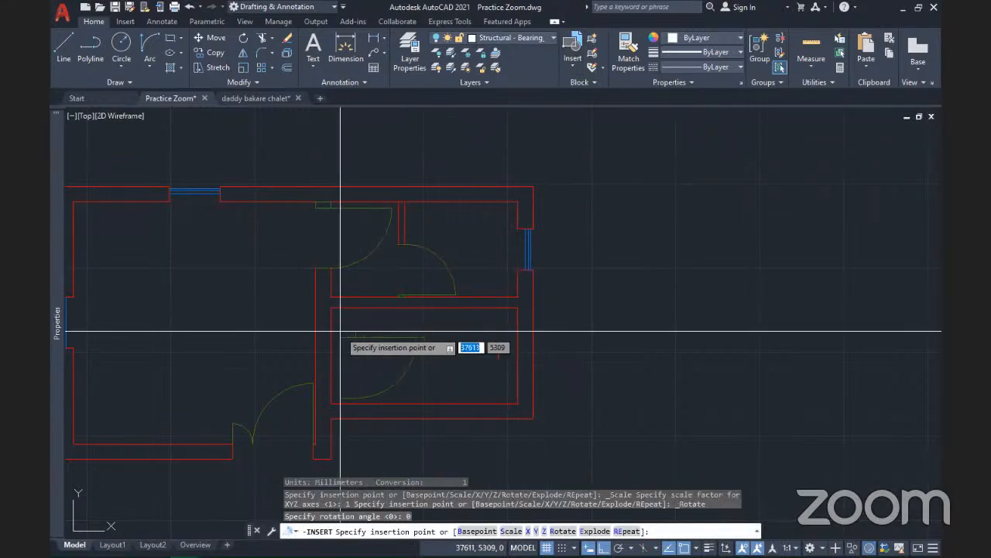
middle_drag(339, 332, 551, 270)
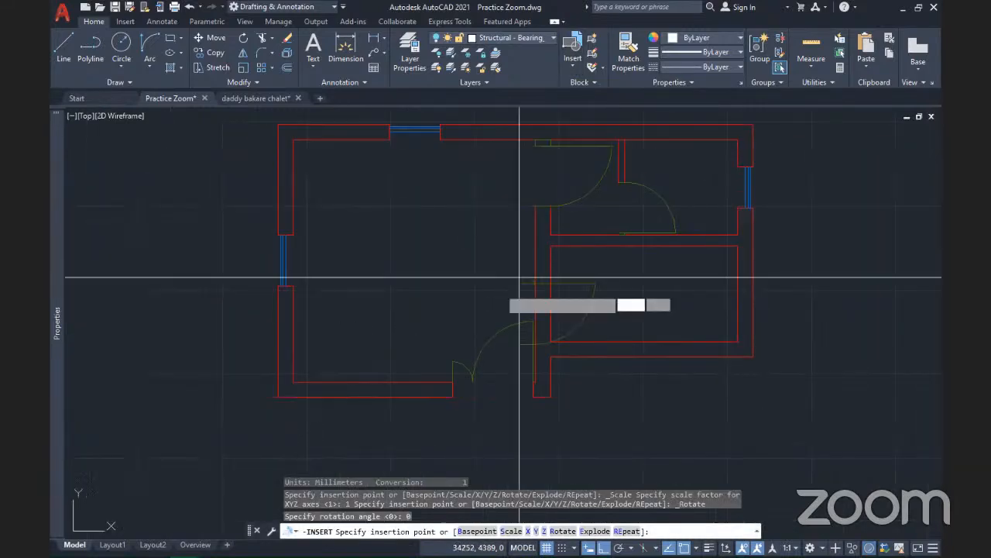
click(375, 227)
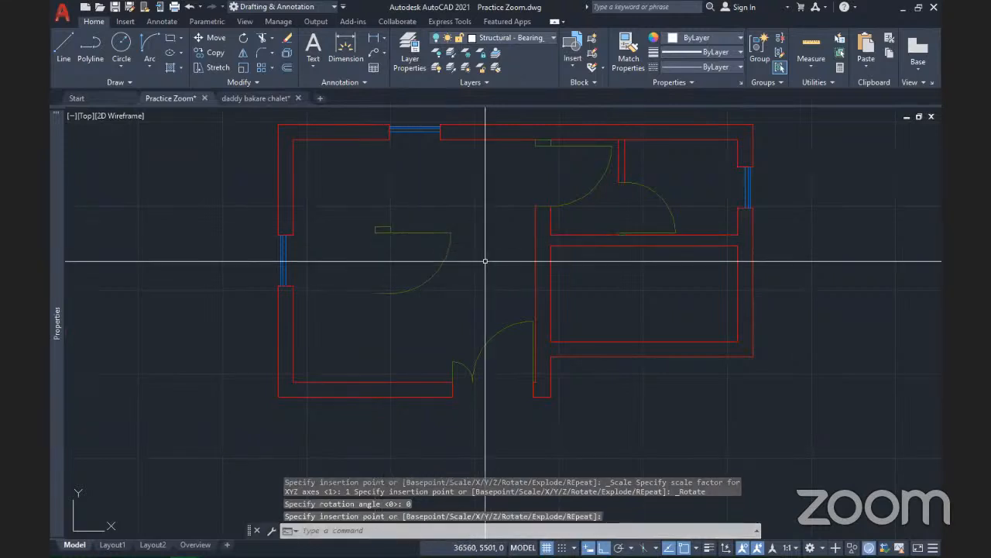
scroll(485, 256, up, 5)
scroll(429, 256, down, 5)
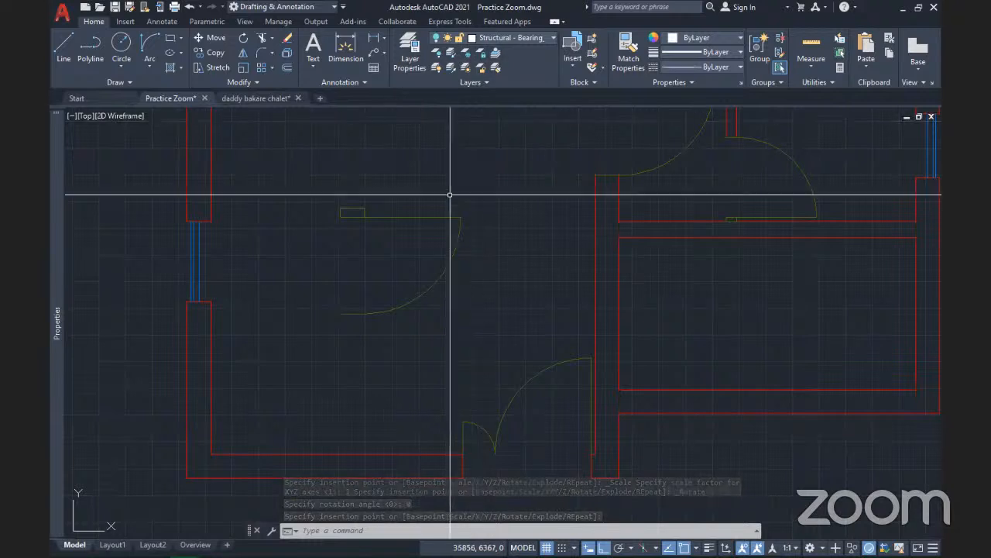
scroll(384, 263, down, 3)
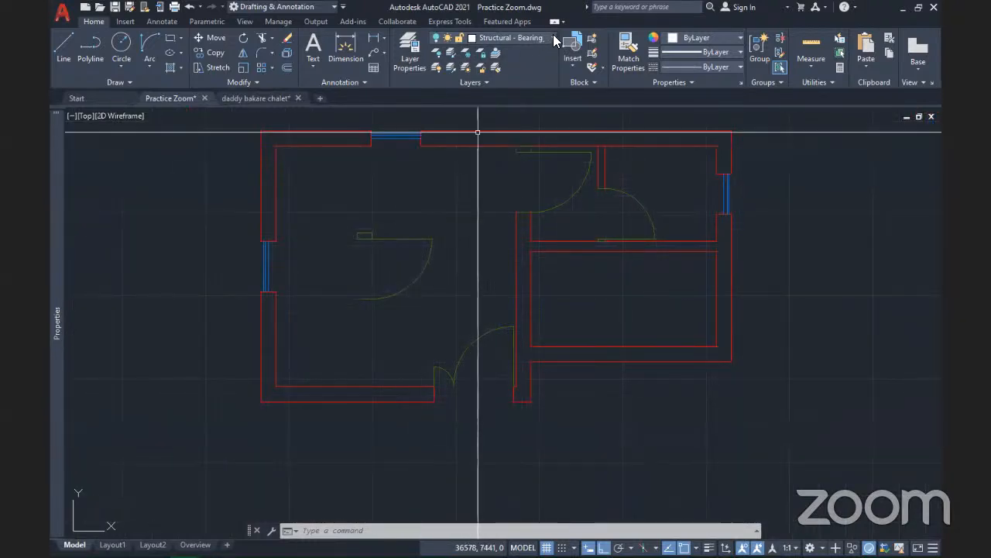
Turn on the Structural layer from the layer list
click(523, 39)
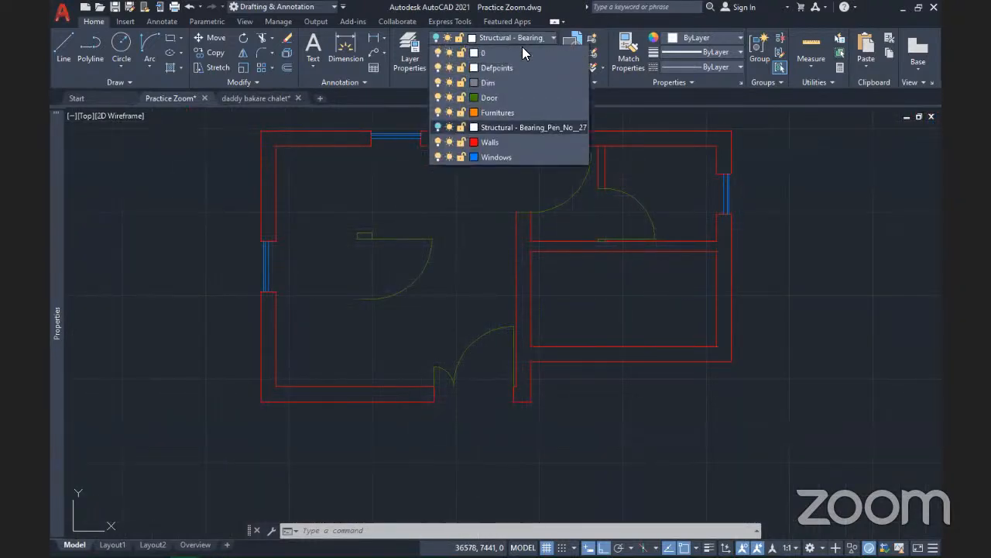
click(439, 128)
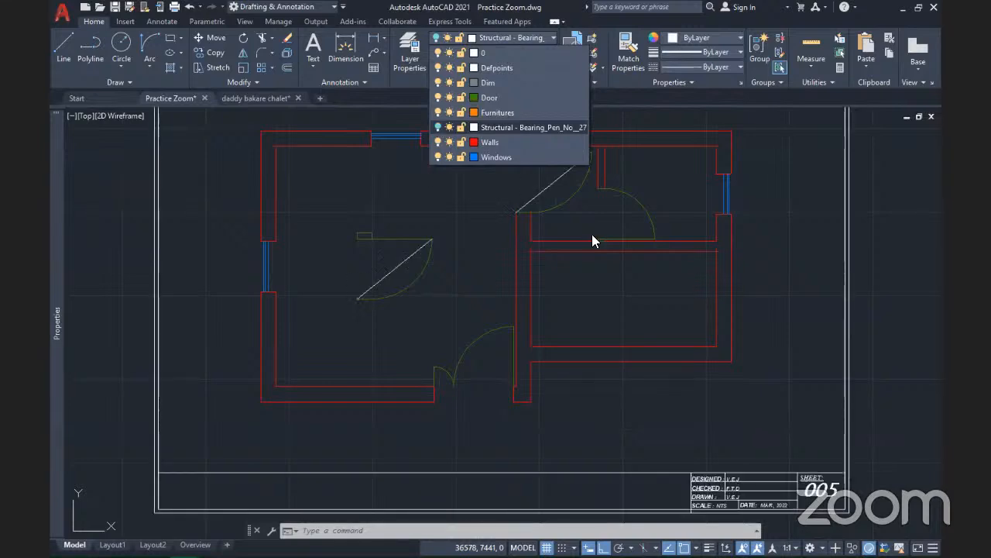
click(749, 154)
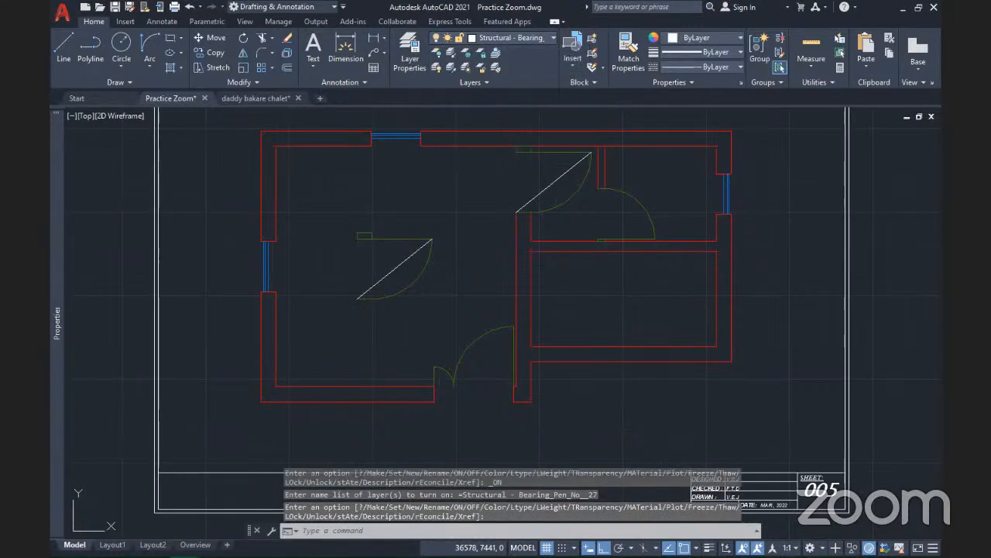
scroll(580, 166, up, 4)
scroll(580, 161, down, 4)
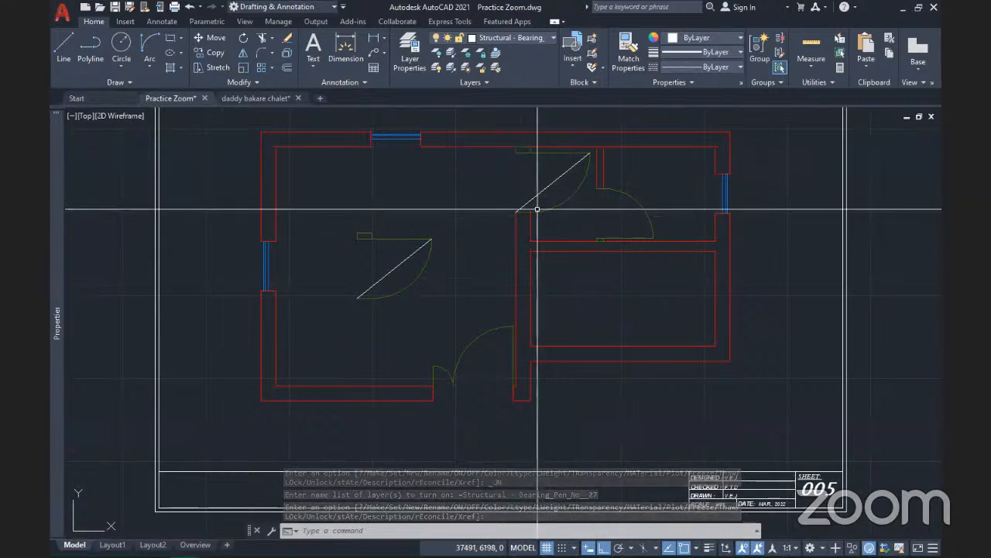
click(539, 39)
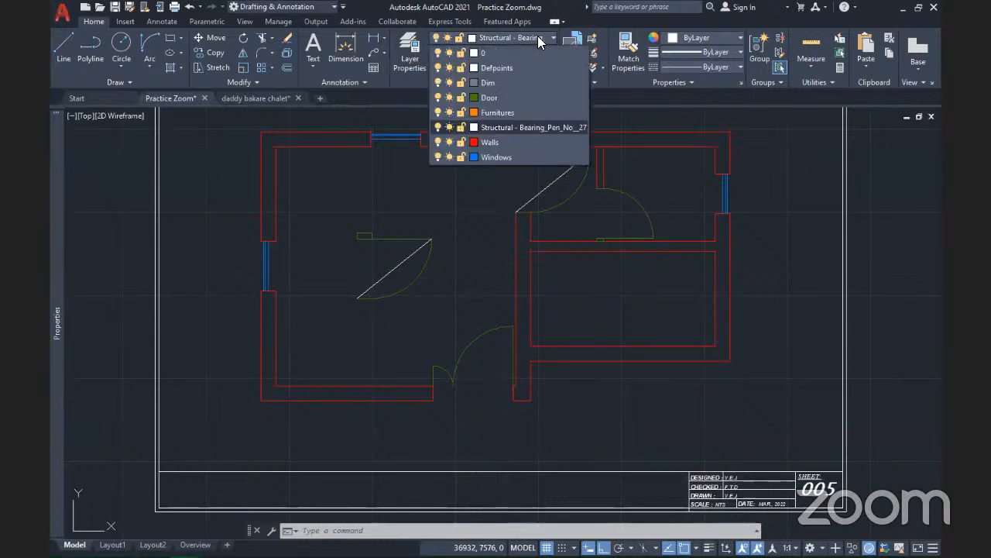
click(784, 170)
Undo four times, reverting the layer change and the stray Door 900 insertion
key(ctrl+z)
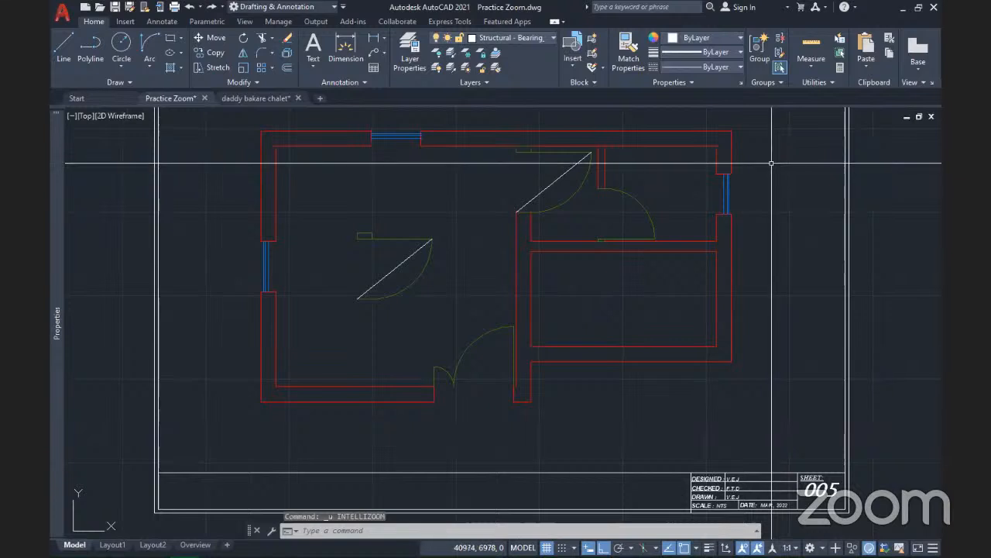
key(ctrl+z)
key(ctrl+z)
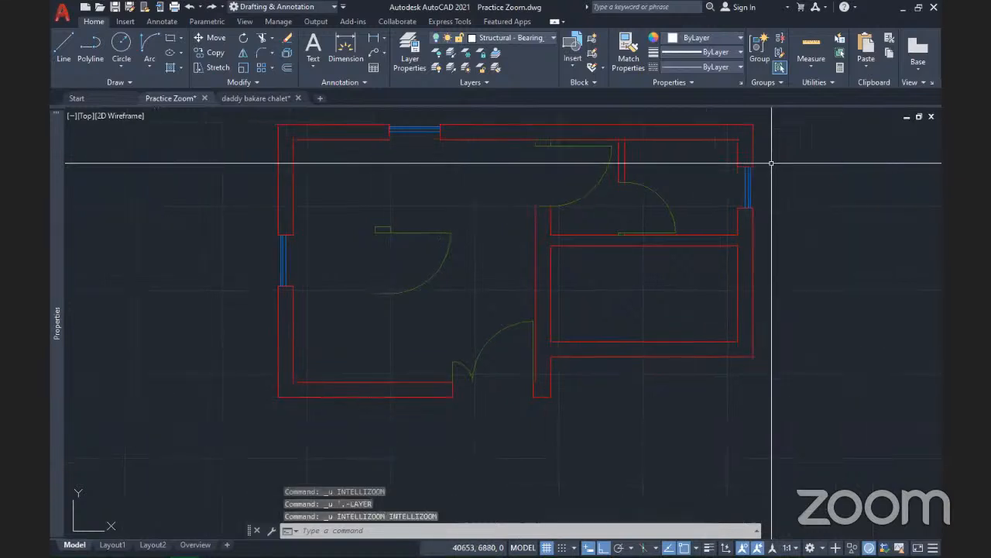
key(ctrl+z)
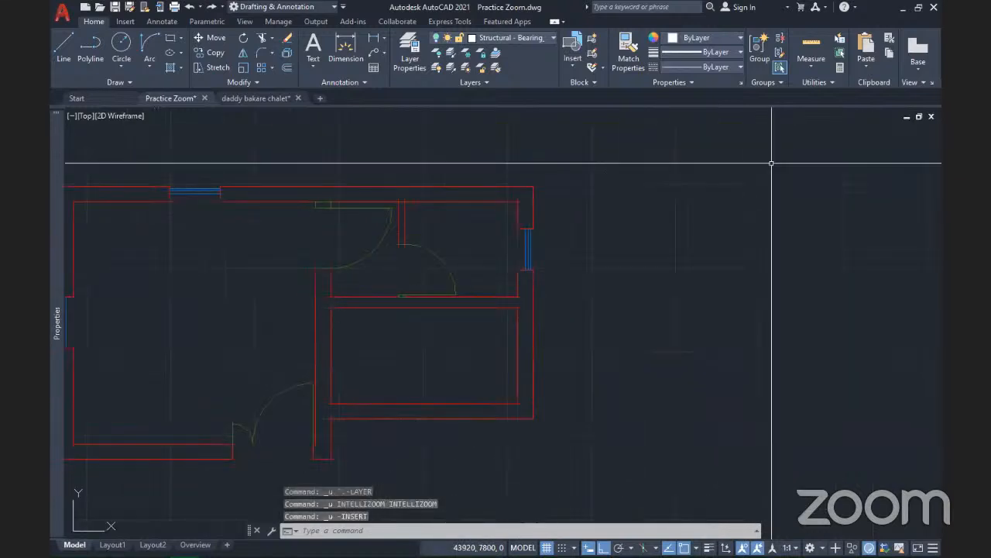
key(ctrl+z)
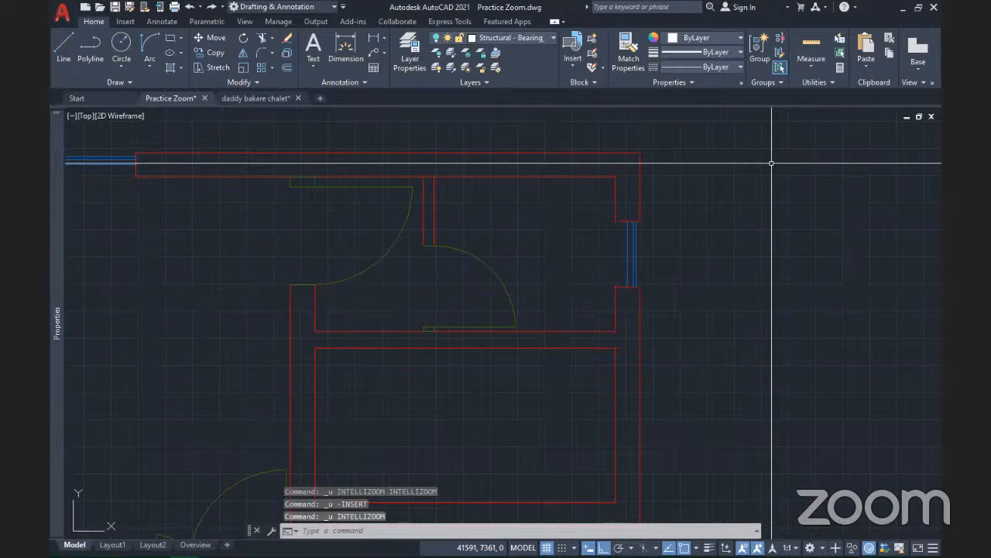
Move the Door 900 block's diagonal leaf line onto the Door layer and save the block
click(570, 66)
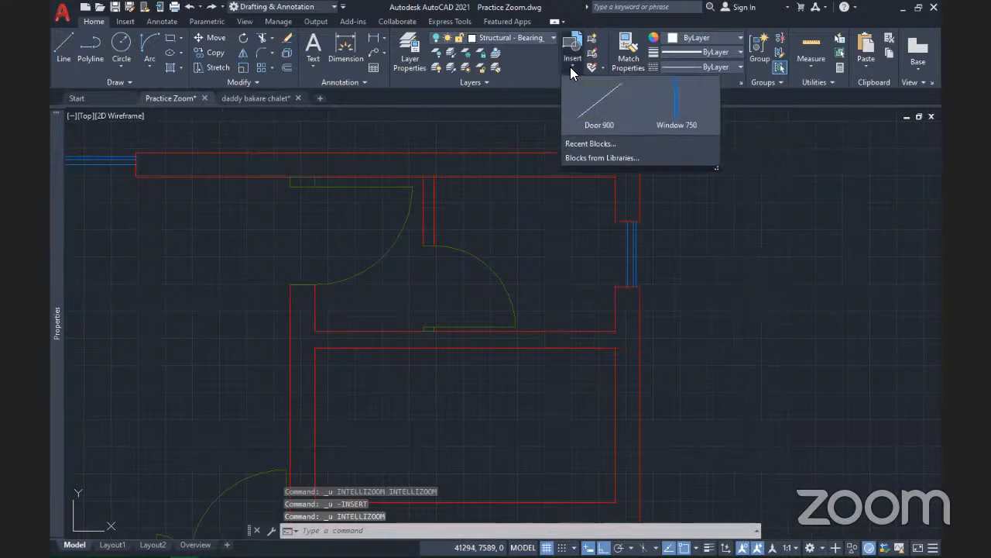
click(761, 314)
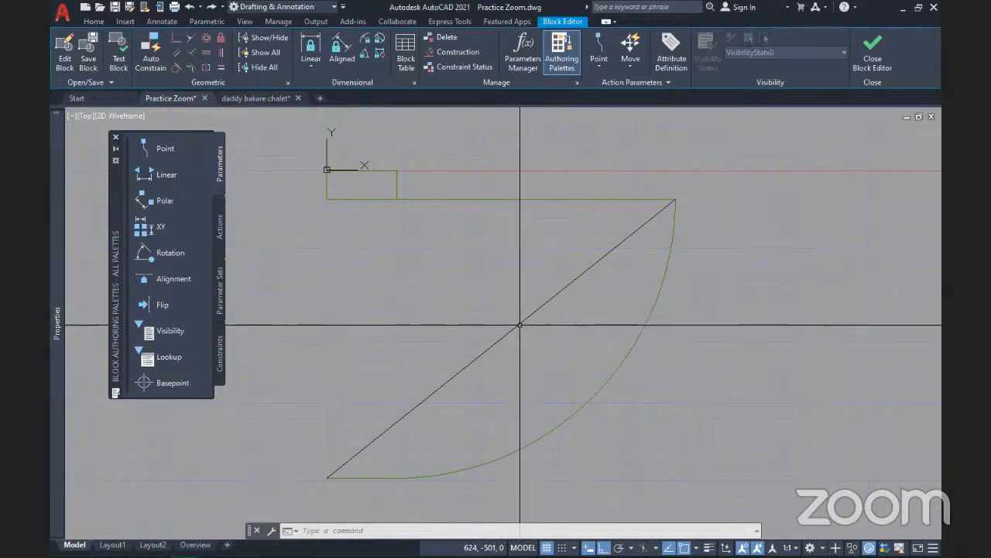
click(520, 325)
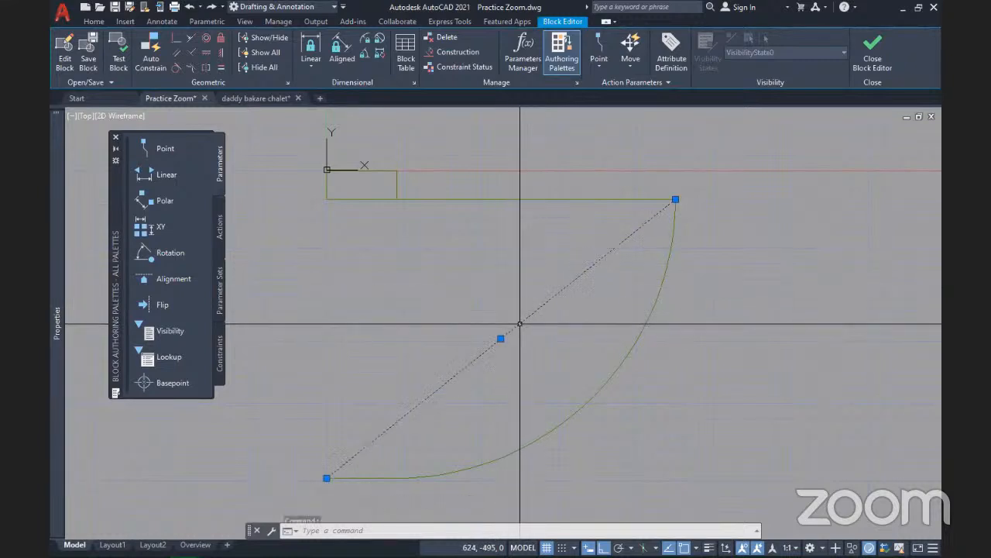
click(95, 23)
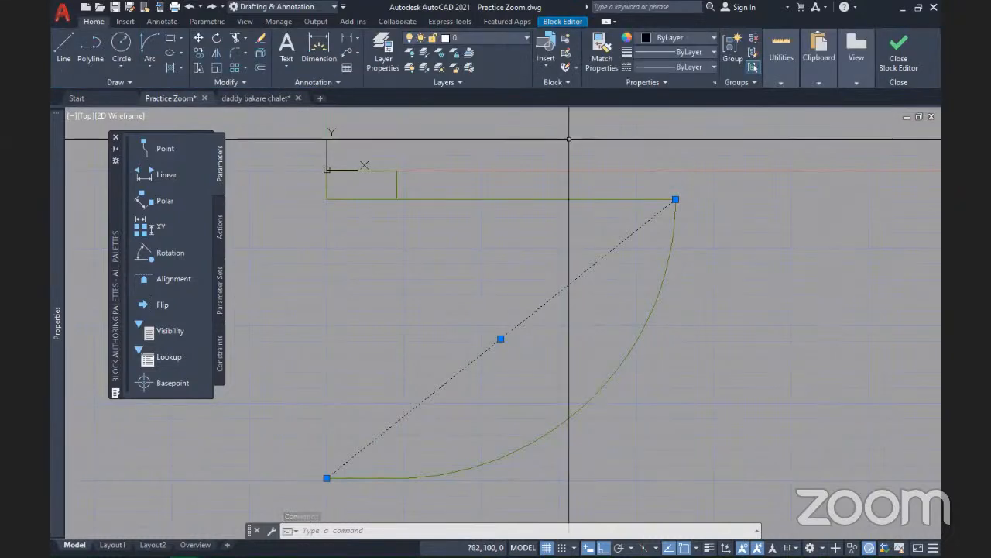
click(505, 35)
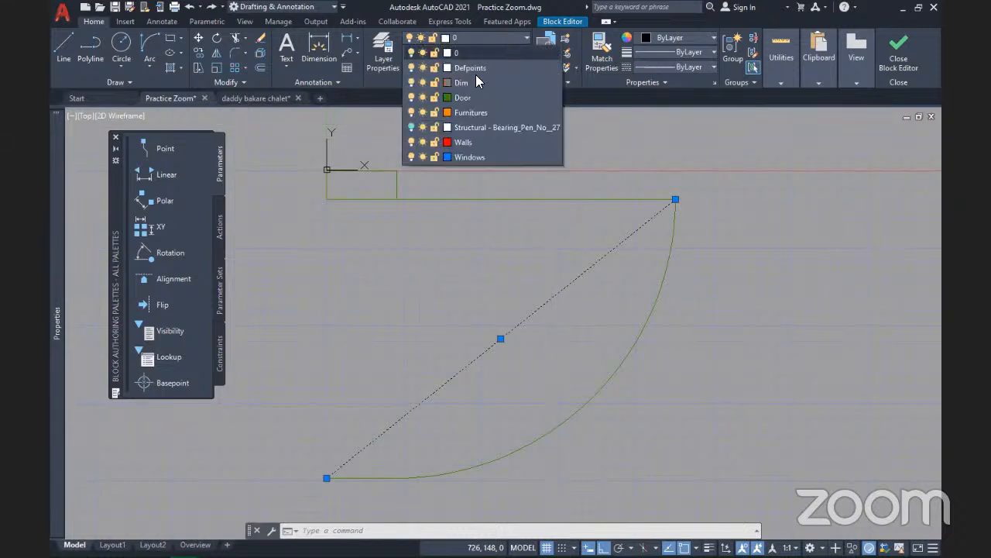
click(464, 98)
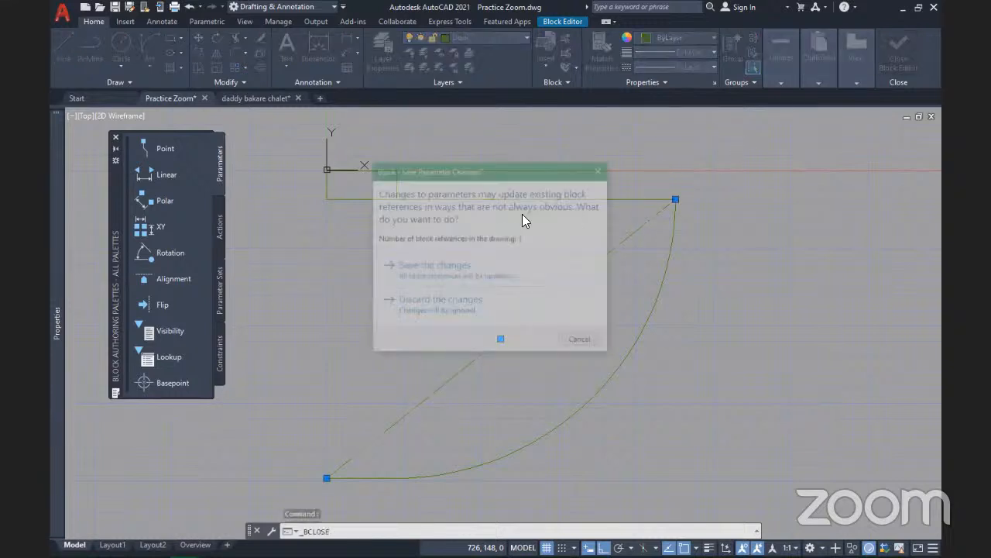
click(447, 271)
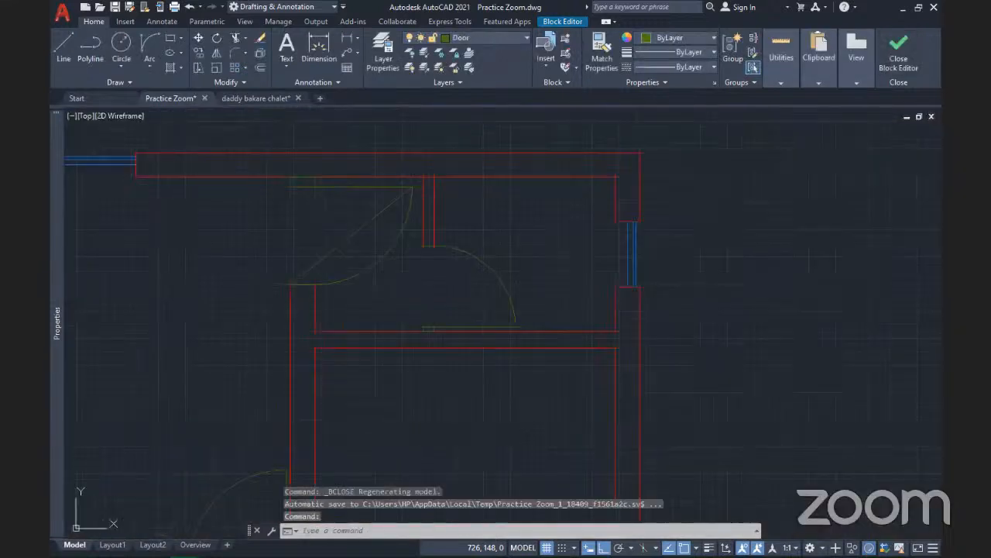
scroll(551, 253, down, 2)
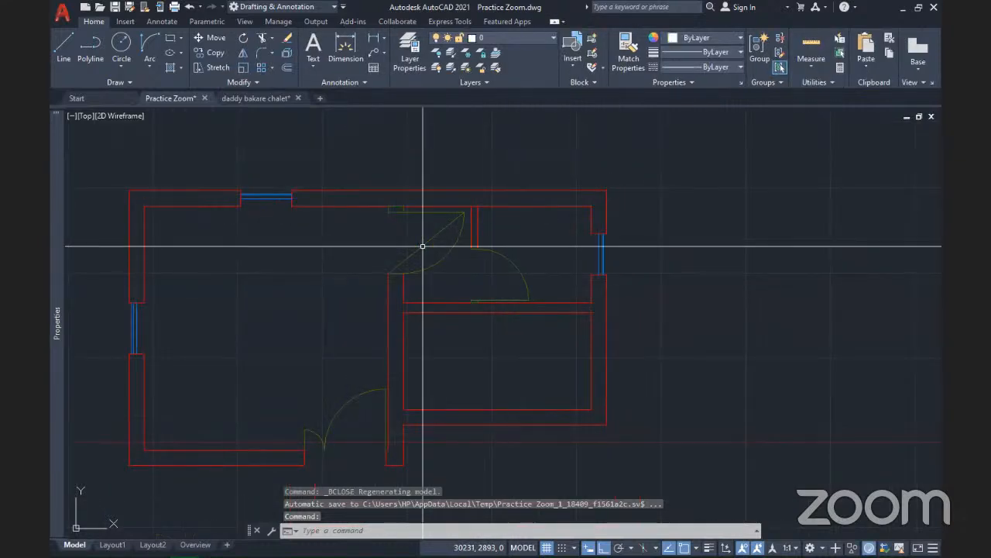
scroll(423, 245, up, 6)
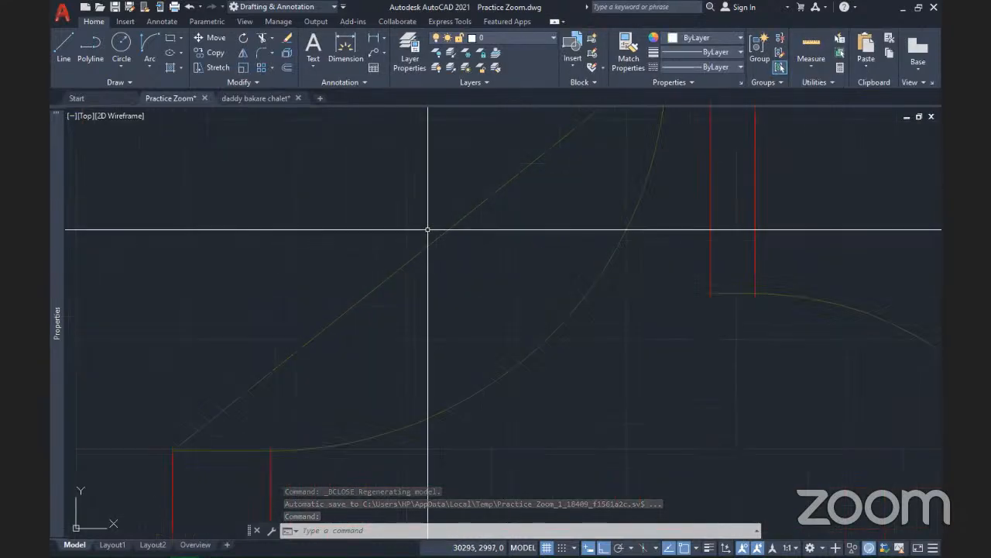
mouse_move(428, 230)
middle_down()
mouse_move(493, 268)
mouse_move(424, 283)
mouse_move(425, 291)
middle_up()
scroll(492, 265, down, 4)
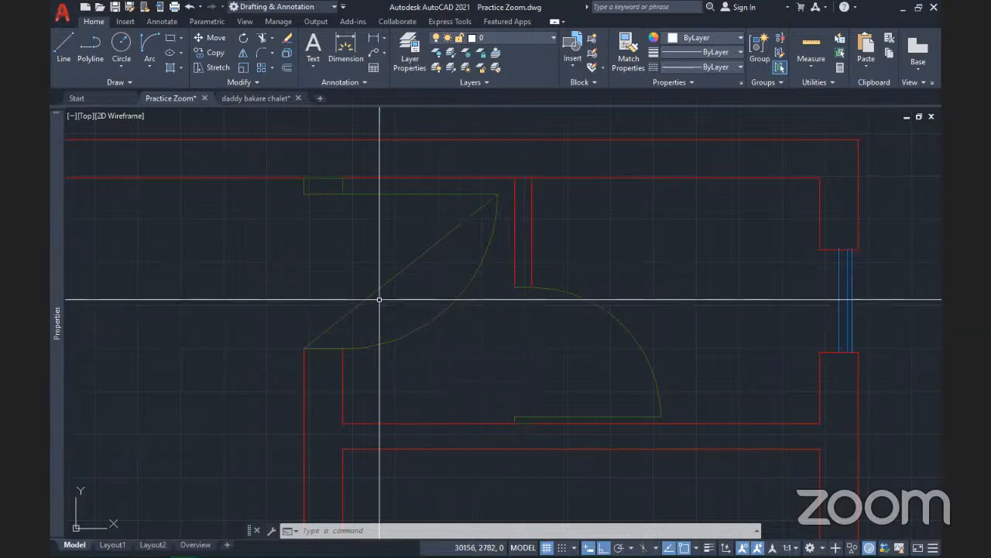
mouse_move(409, 253)
middle_down()
mouse_move(309, 276)
mouse_move(495, 280)
middle_up()
scroll(309, 276, down, 3)
scroll(343, 274, up, 5)
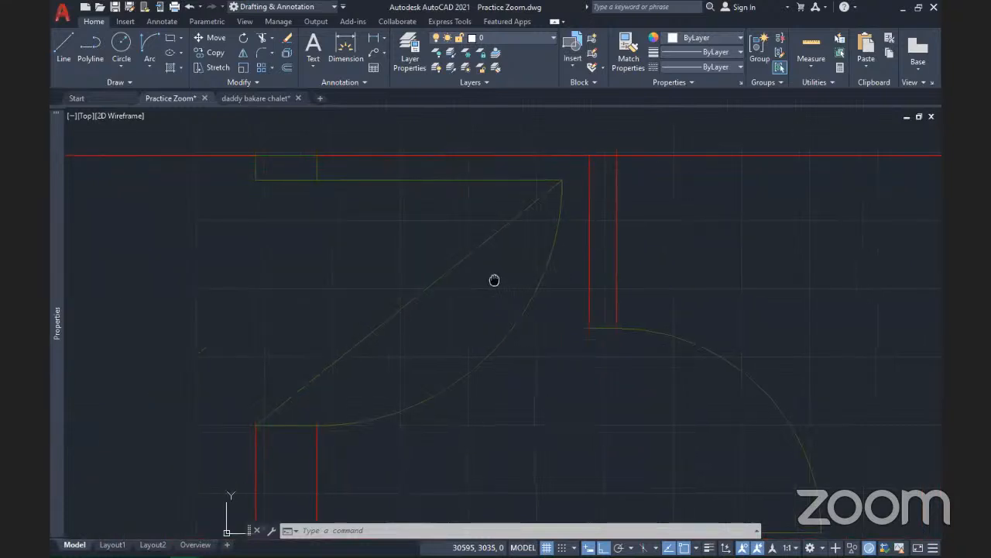
scroll(495, 272, down, 3)
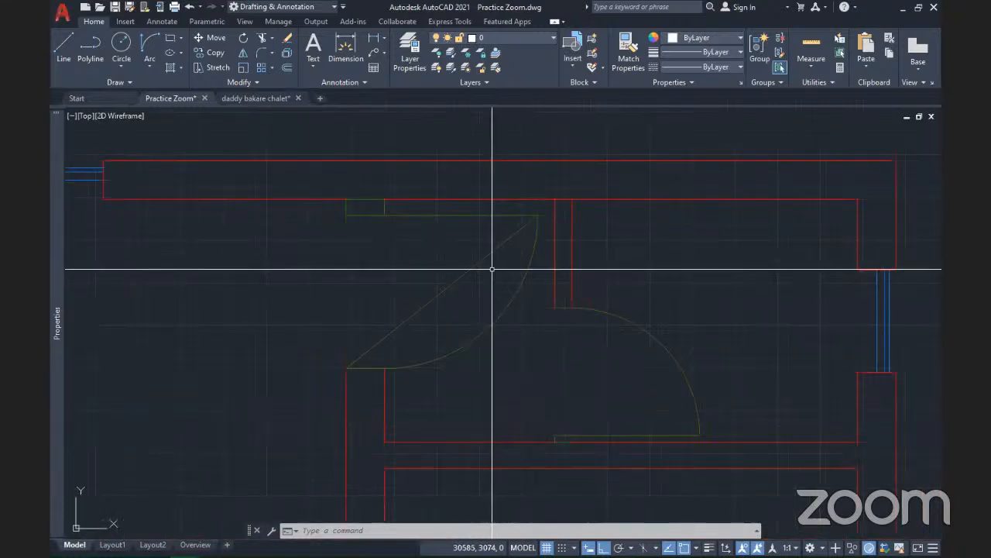
scroll(492, 269, down, 5)
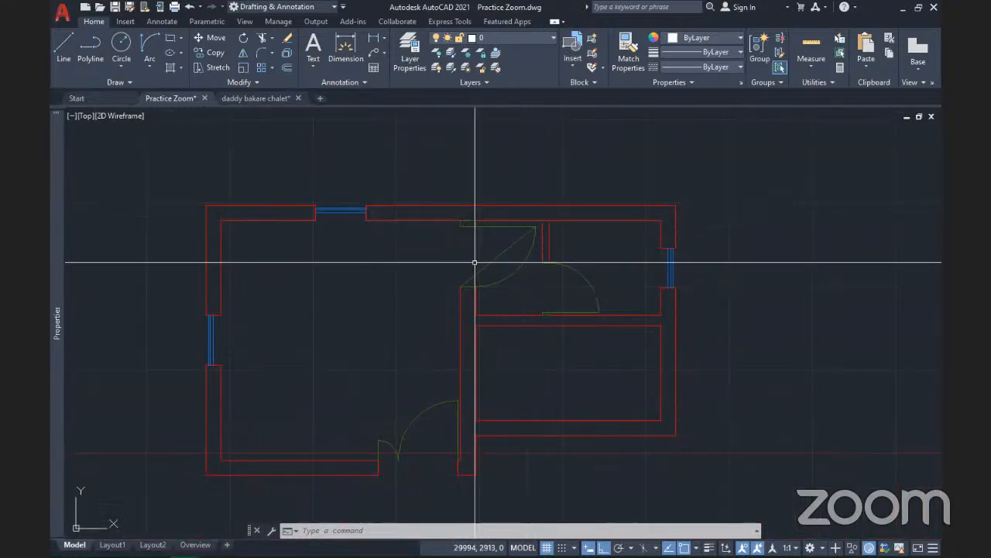
middle_drag(564, 375, 616, 338)
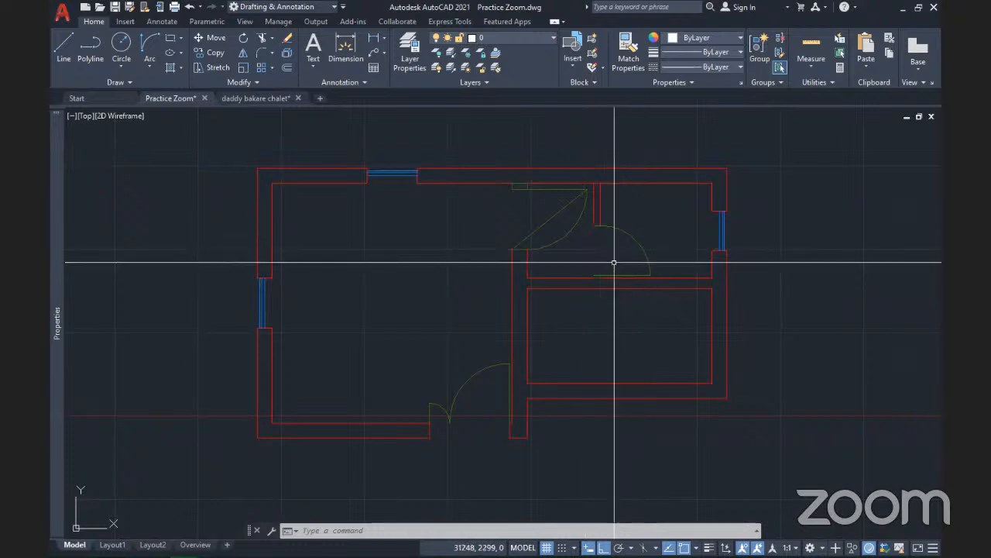
scroll(614, 263, up, 6)
middle_drag(549, 295, 342, 353)
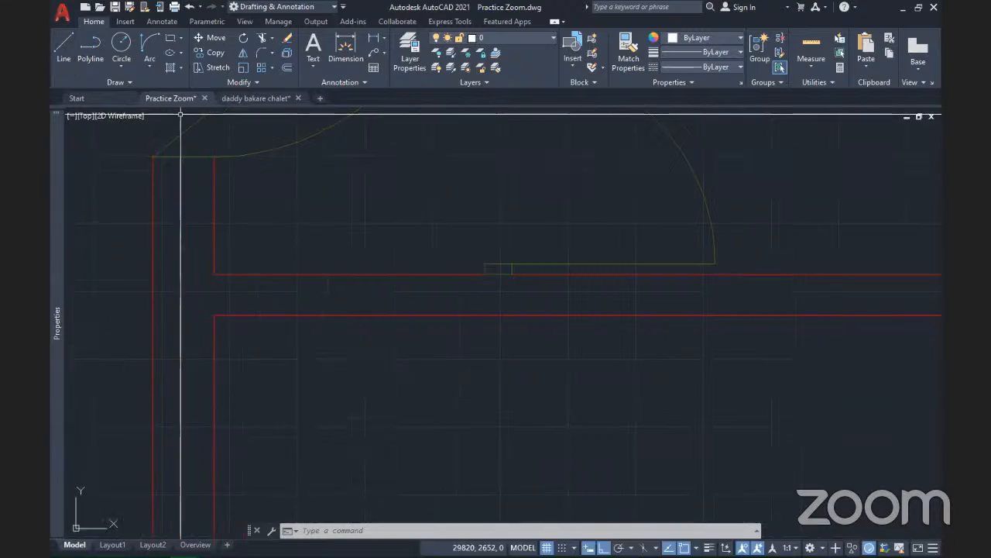
Make Walls the current layer from the wall line below the door
text(l)
key(Return)
key(Escape)
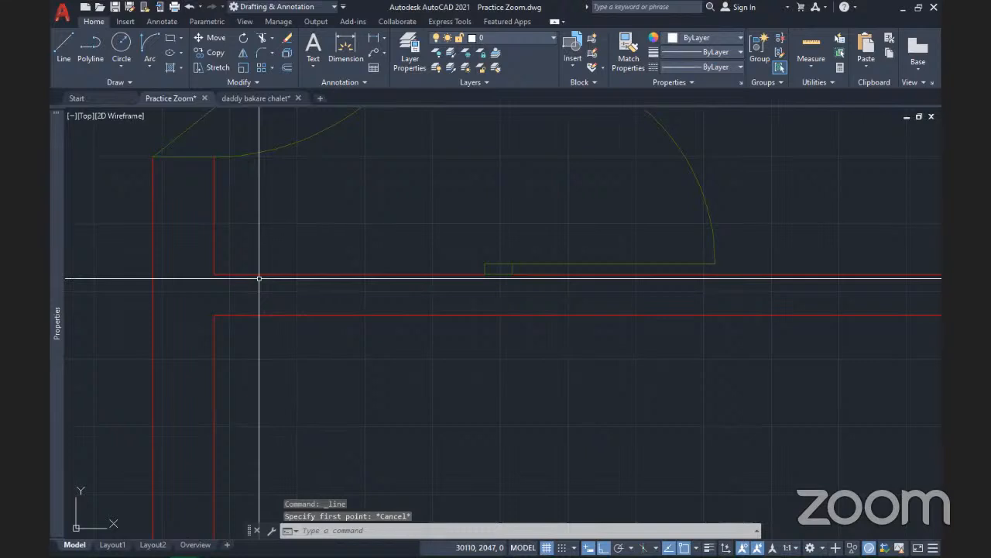
click(254, 275)
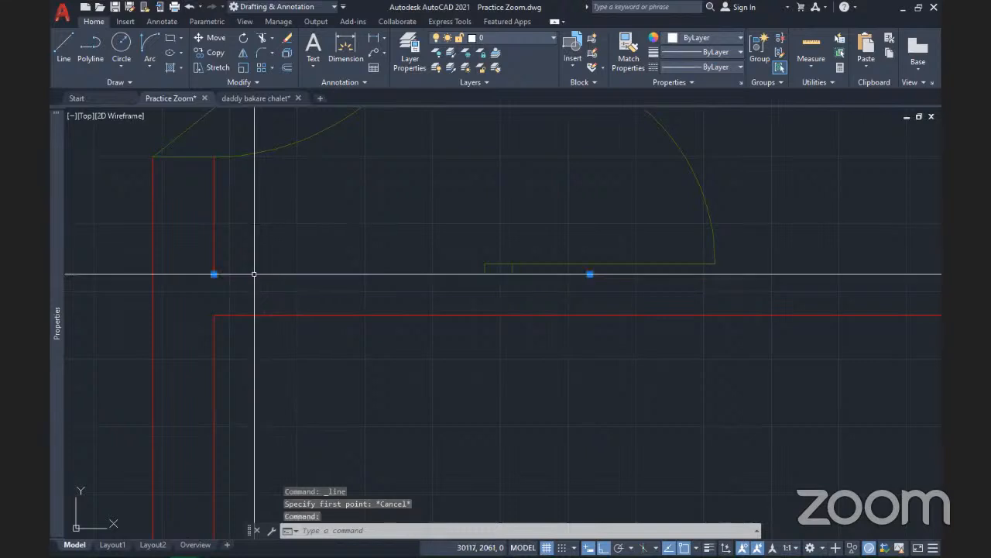
click(498, 55)
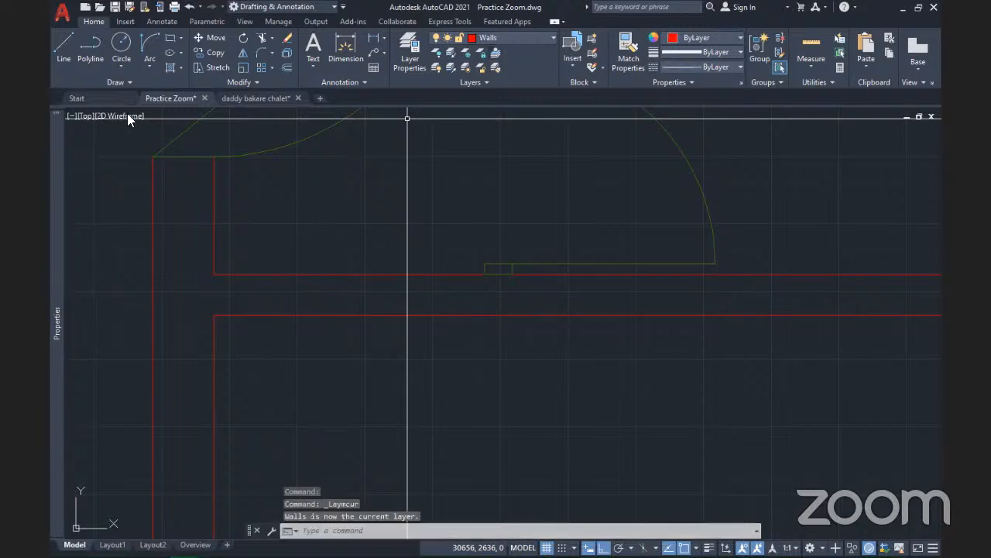
Draw a short line down the wall from its inner corner
click(63, 42)
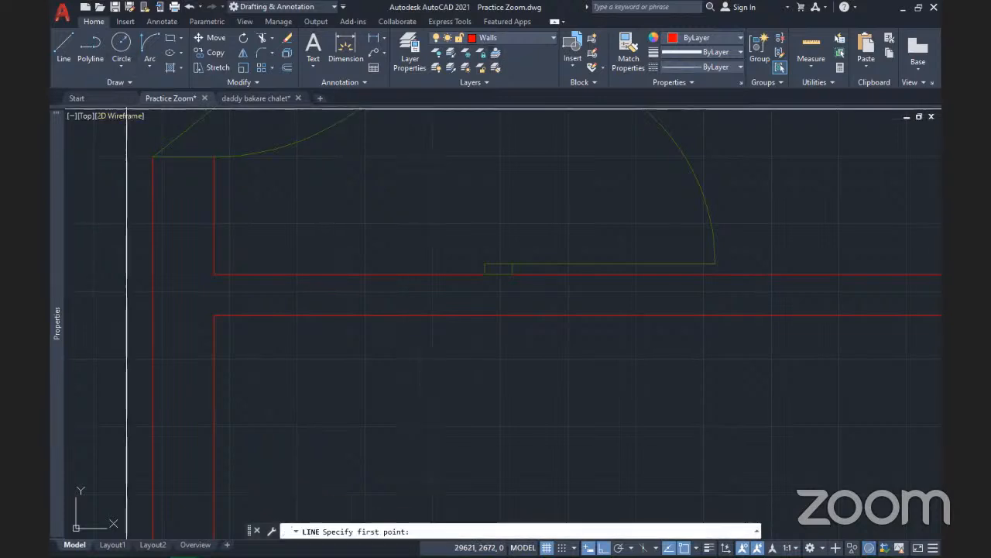
click(214, 275)
click(214, 316)
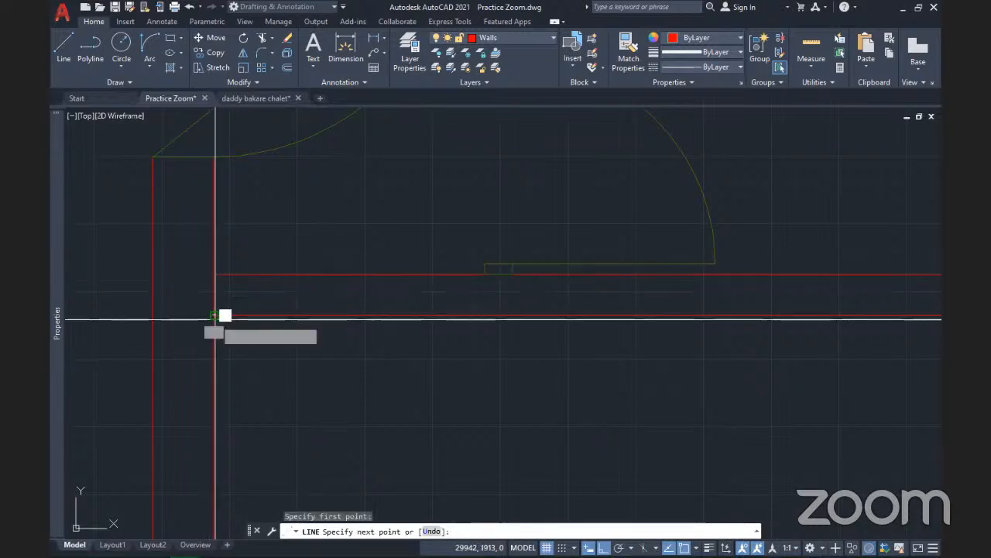
key(Return)
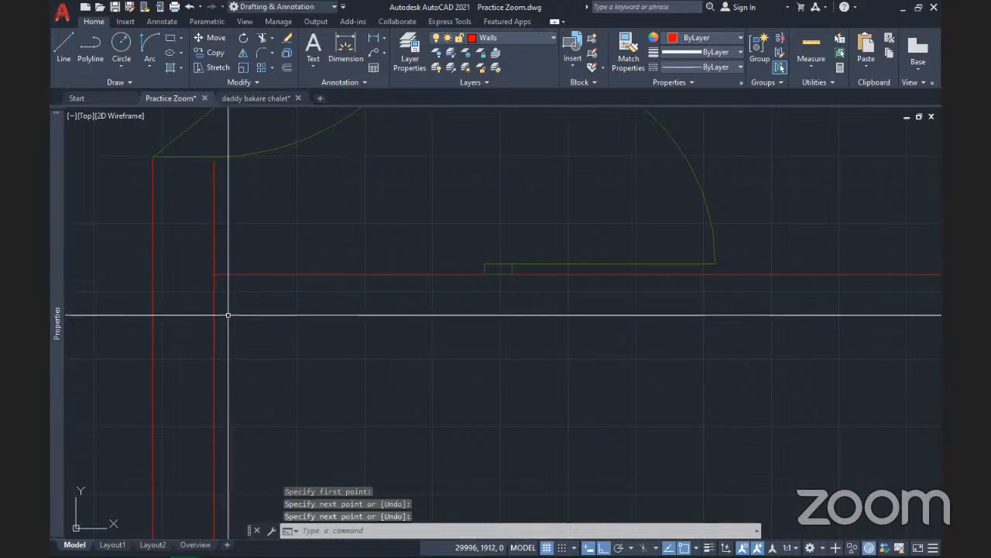
Draw a 900-long line from the wall corner, ending with a vertical segment instead of 100
click(67, 43)
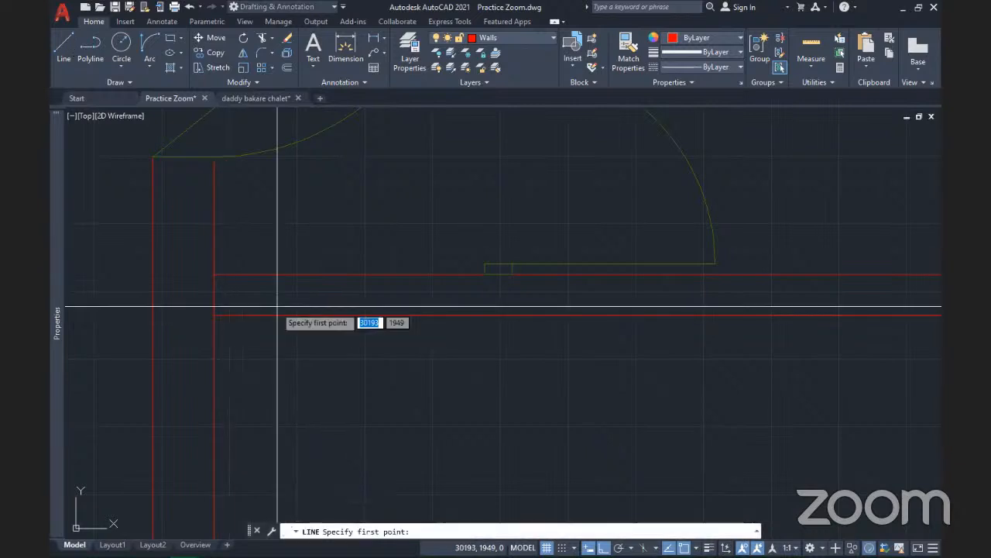
click(214, 274)
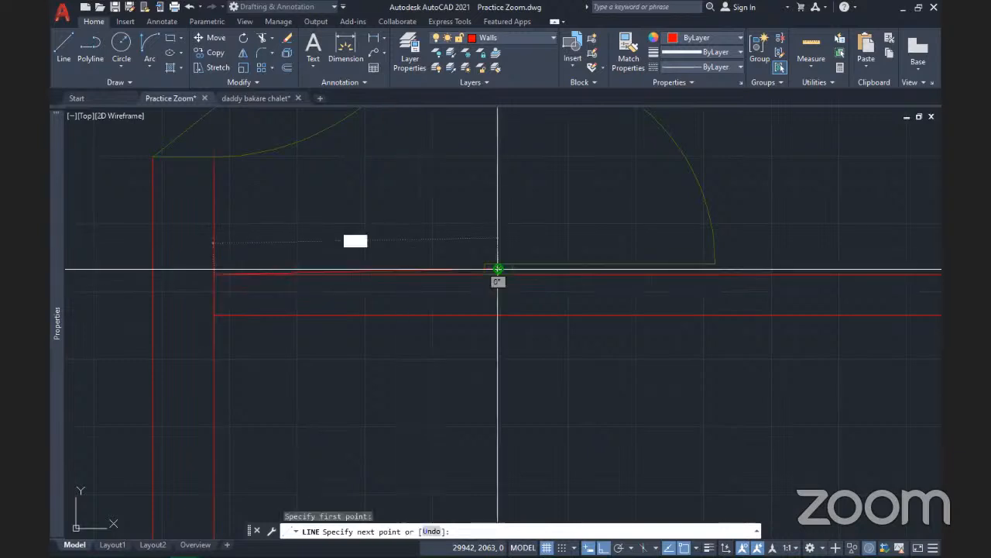
key(Return)
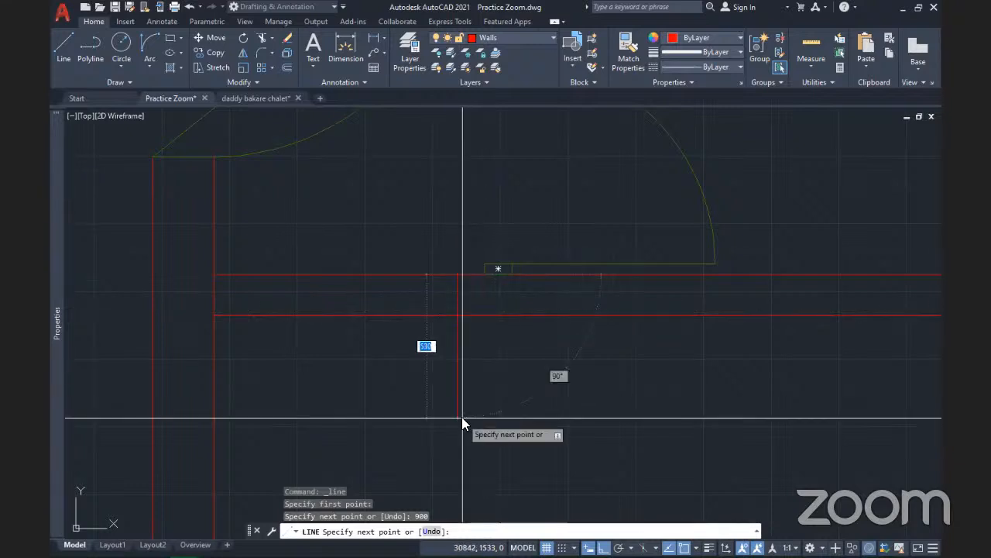
text(100)
key(Return)
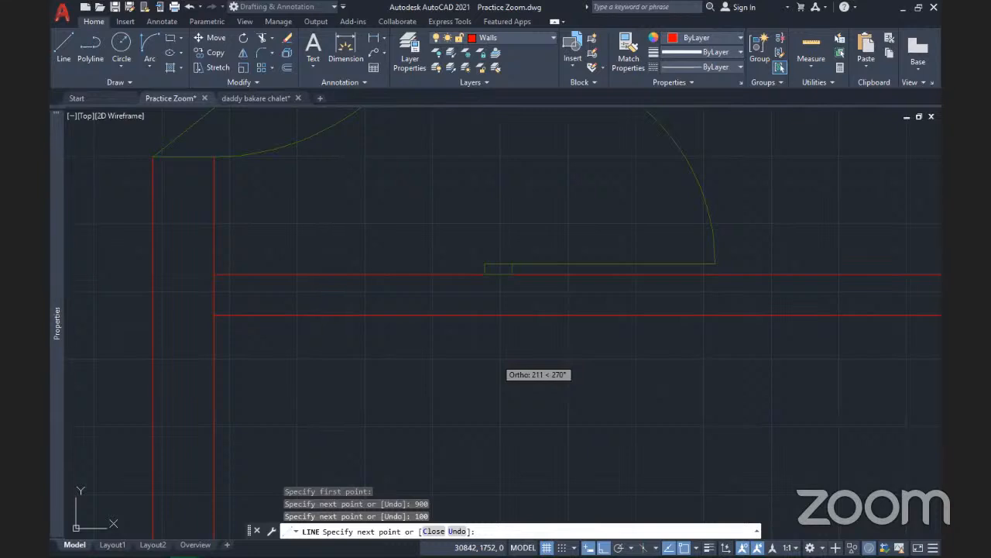
key(ctrl+z)
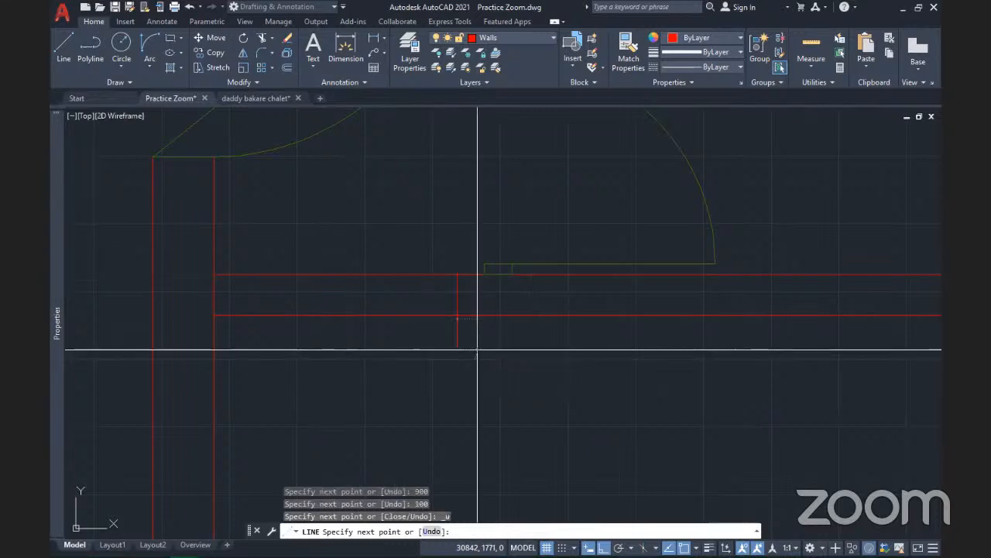
click(477, 348)
key(Return)
Delete the short vertical line left between the wall lines
middle_drag(492, 309, 546, 346)
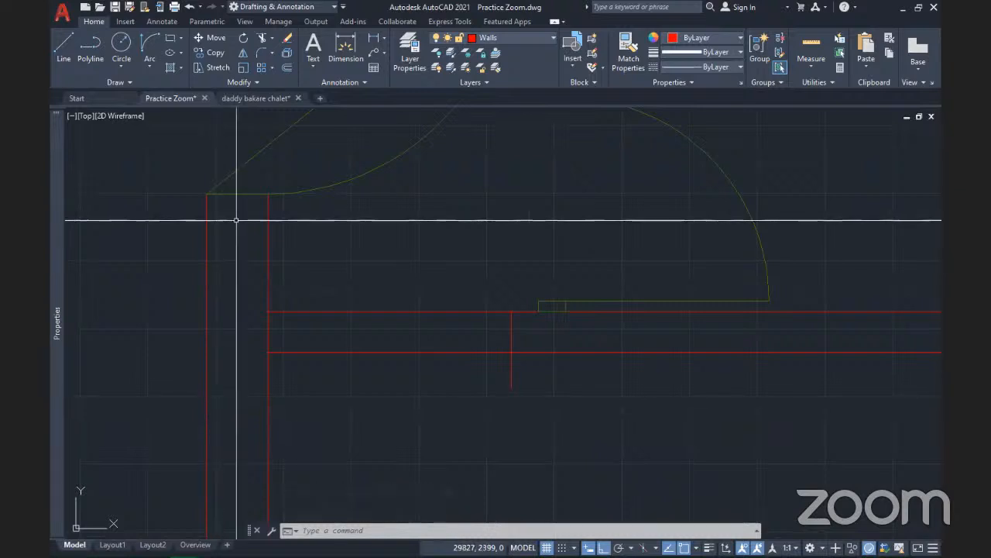
scroll(236, 220, down, 5)
scroll(248, 253, up, 5)
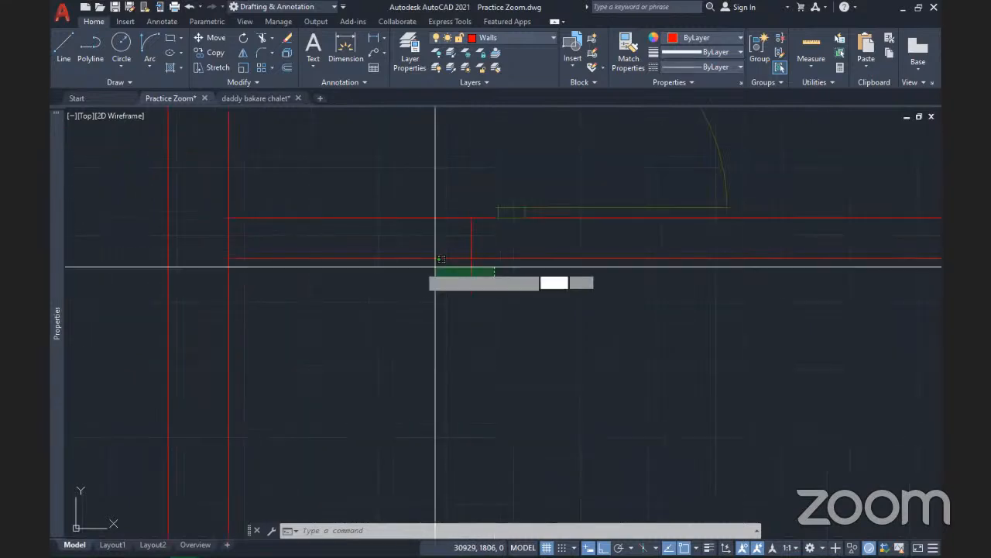
click(491, 284)
click(417, 265)
key(Delete)
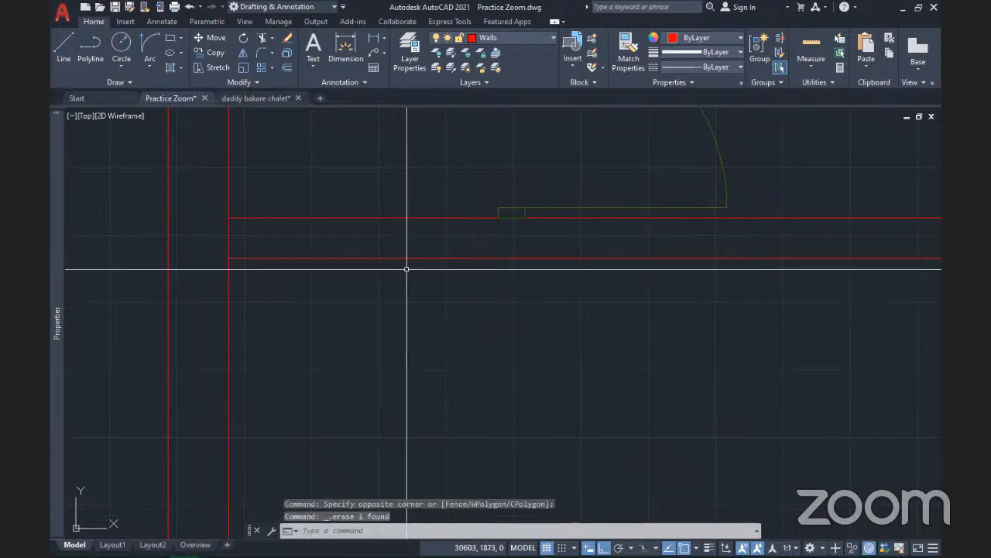
Insert an unrotated Door 900 at the inner wall's endpoint below the upper door
scroll(407, 263, down, 4)
middle_drag(402, 231, 378, 338)
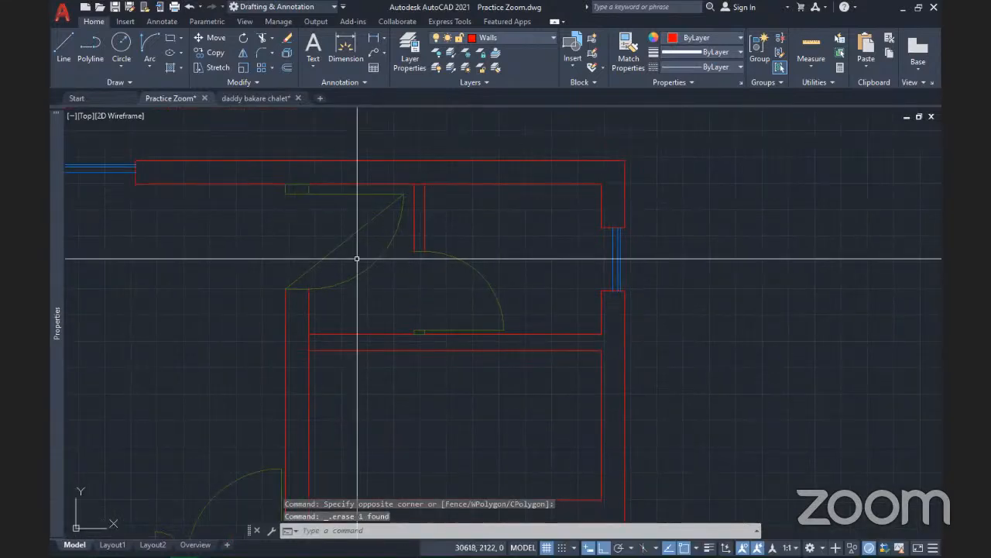
click(574, 63)
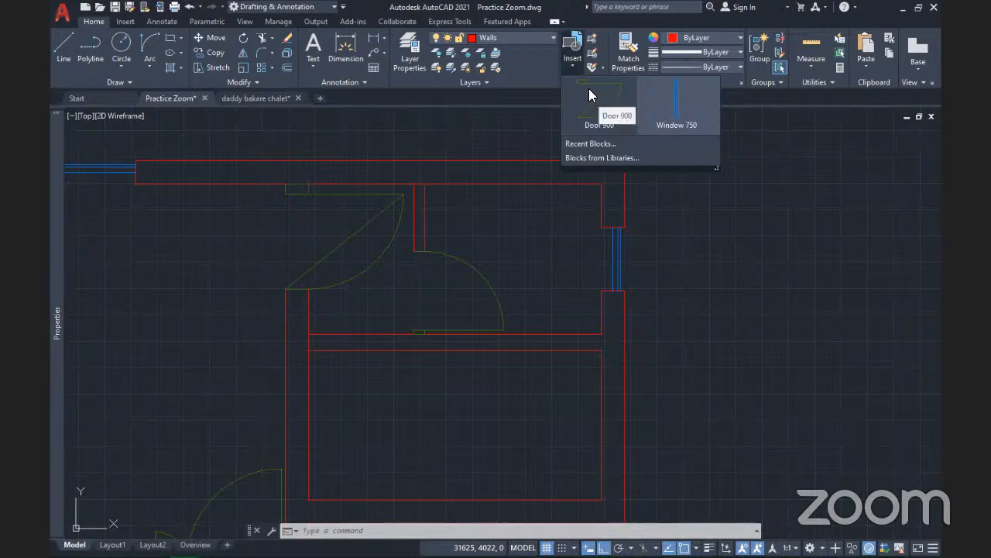
click(590, 94)
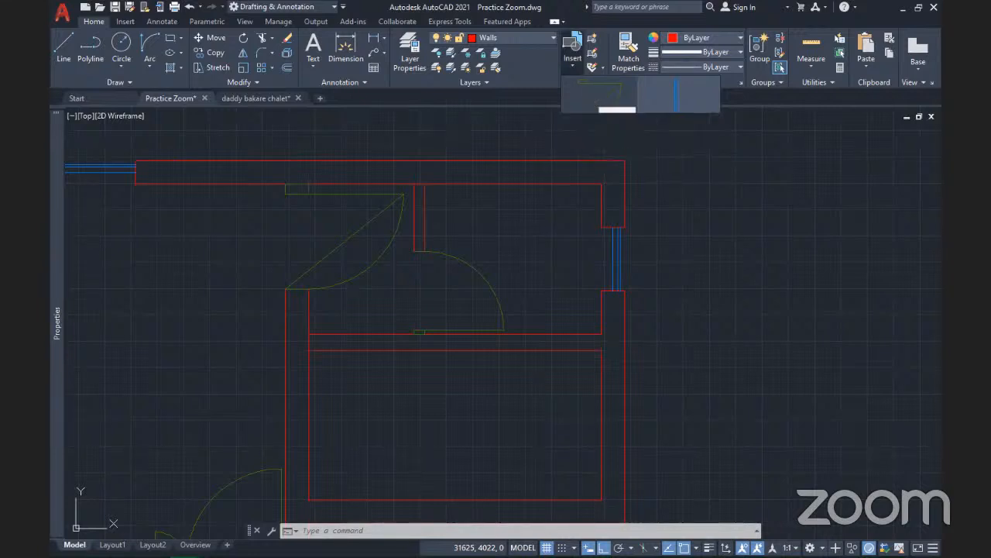
middle_drag(541, 269, 482, 246)
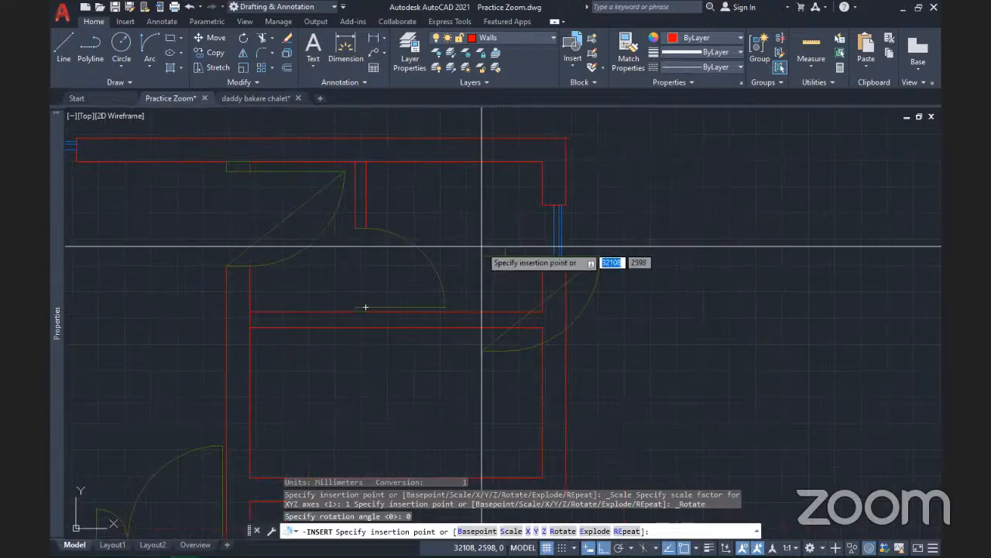
scroll(482, 246, down, 2)
scroll(333, 294, up, 2)
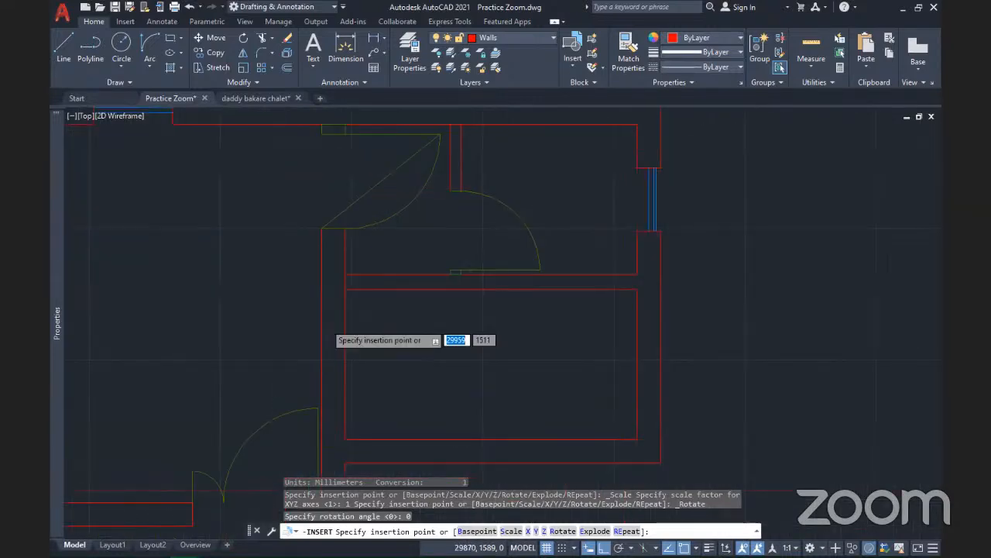
scroll(322, 302, up, 2)
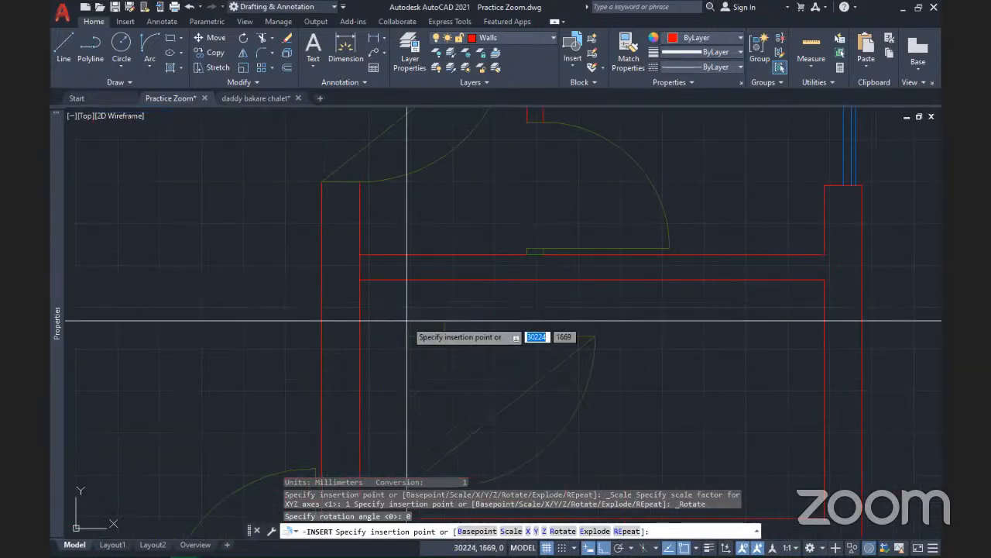
scroll(408, 320, down, 2)
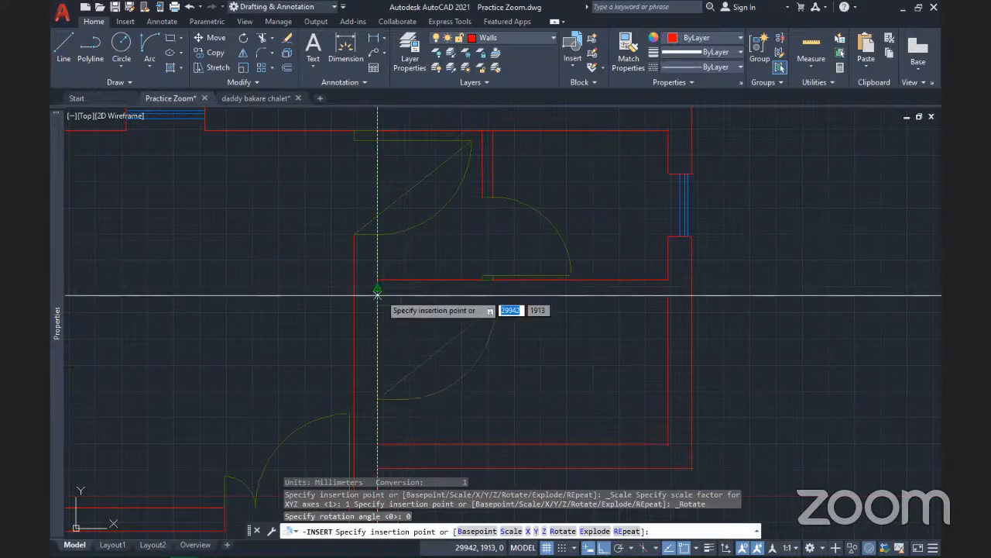
click(377, 294)
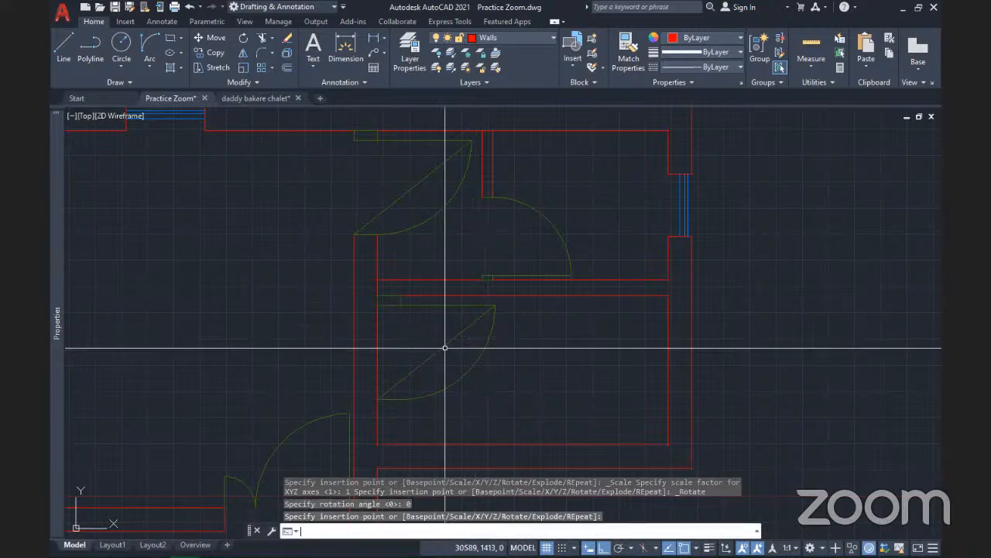
Repeat the -INSERT command and specify the Door 900 block
key(Return)
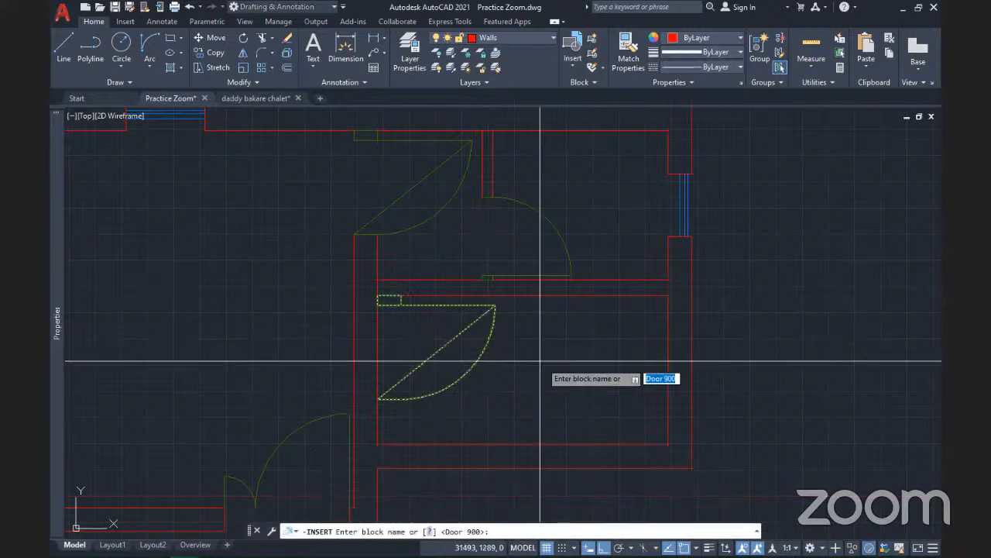
key(BackSpace)
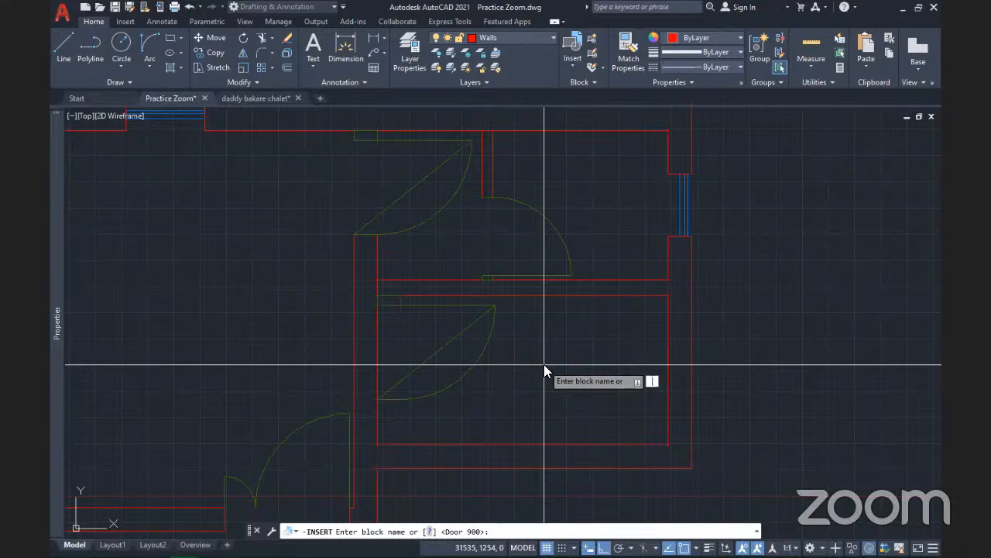
text(Door 900)
key(Return)
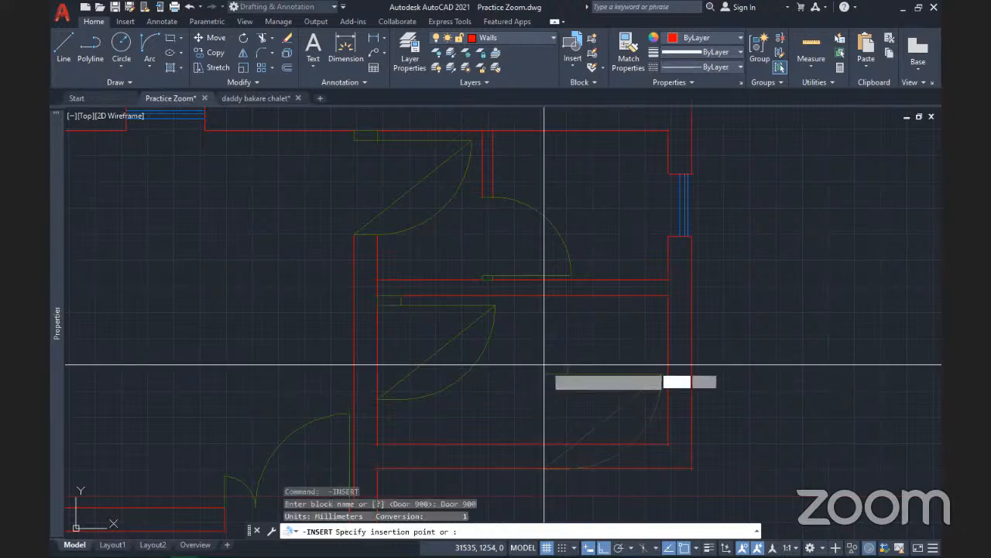
Place Door 900 at the wall opening's corner with scale 1 and rotation 0
scroll(387, 321, up, 5)
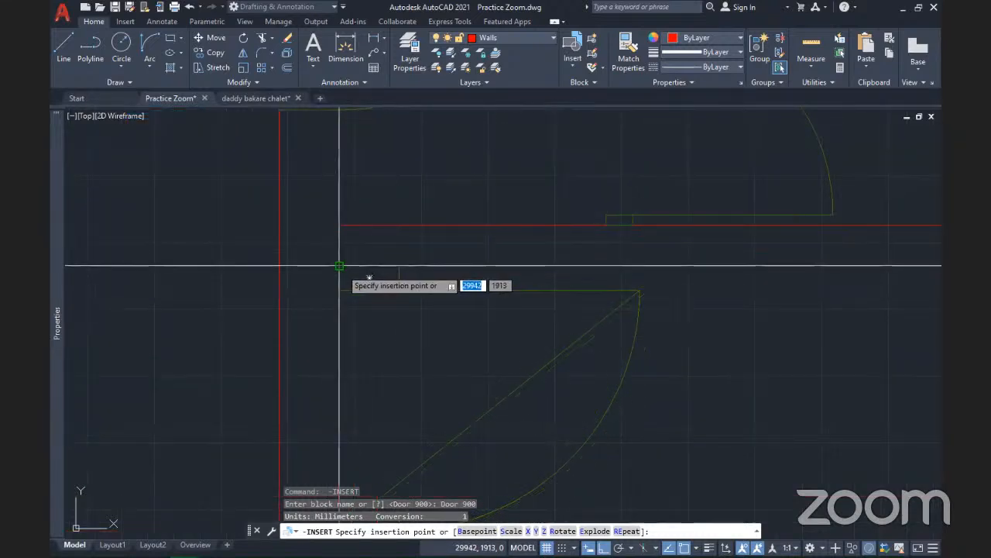
click(342, 268)
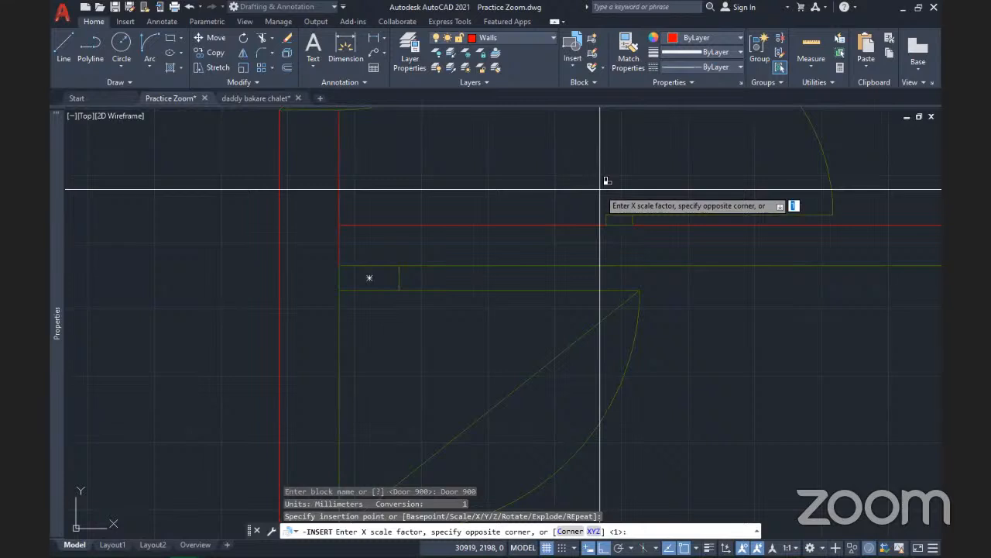
key(Return)
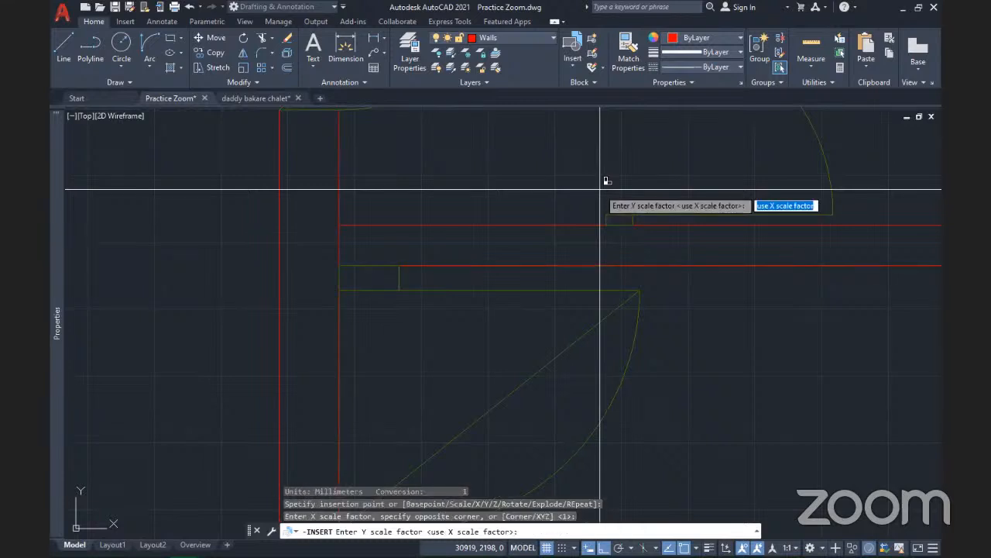
key(Return)
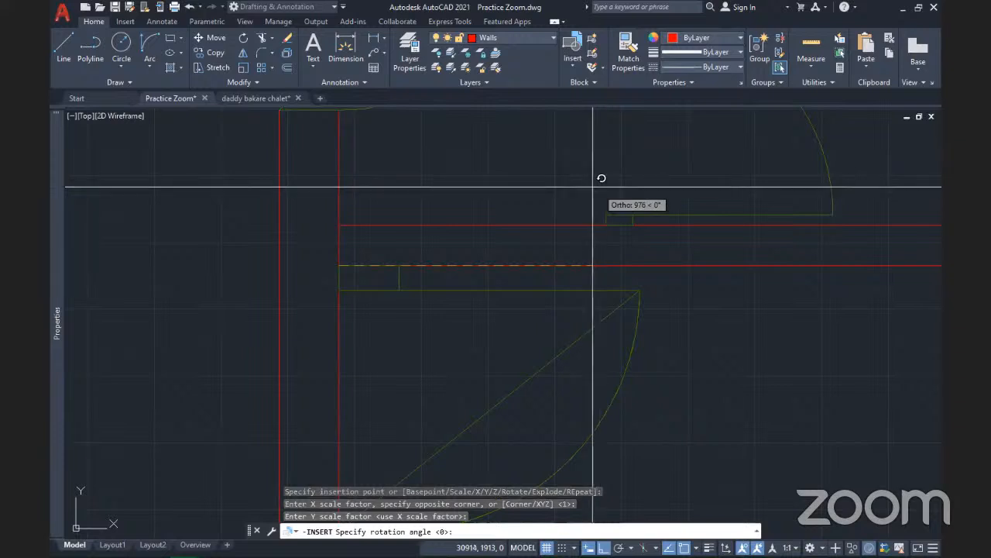
click(337, 226)
scroll(480, 284, down, 4)
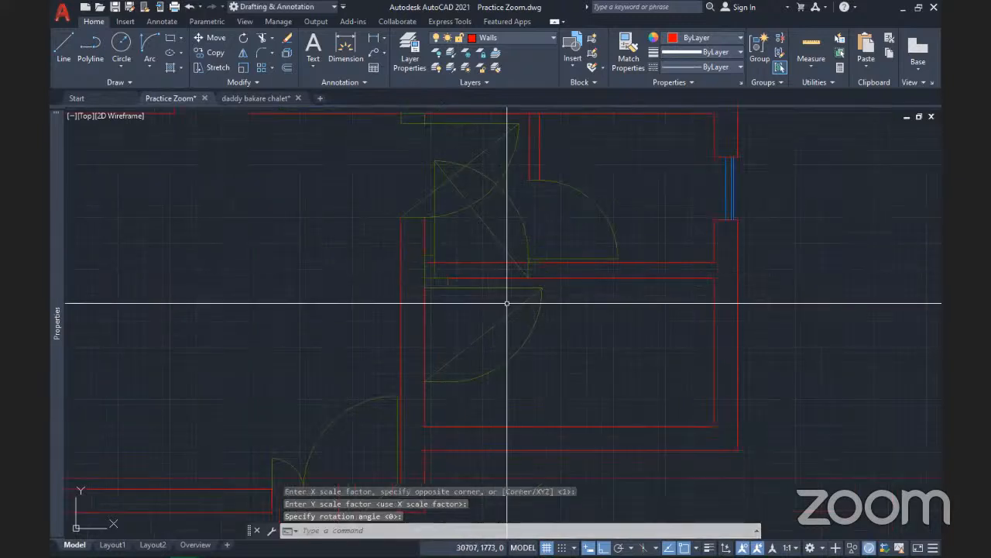
click(505, 357)
Erase the lower door, then mirror the new door about the wall line, keeping the source
click(496, 333)
key(Delete)
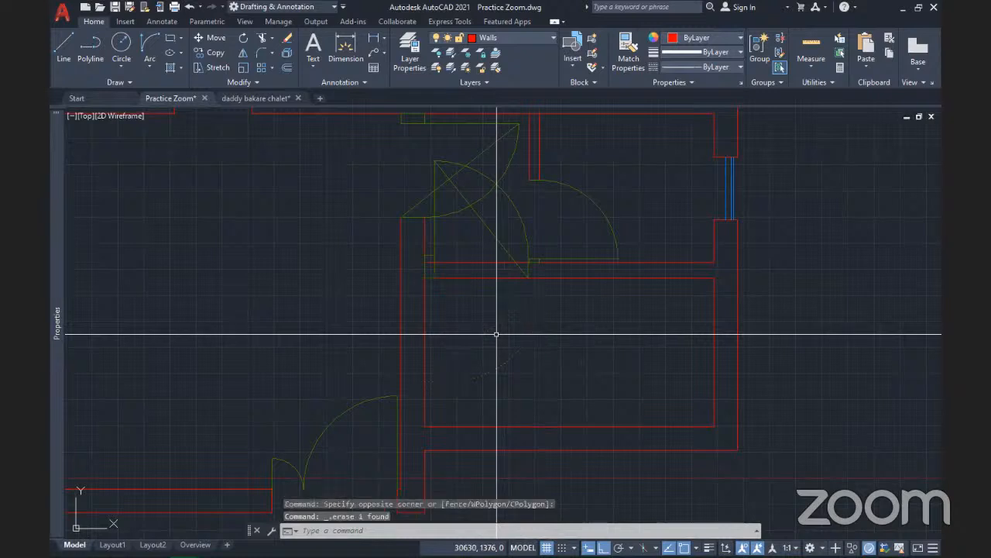
click(519, 211)
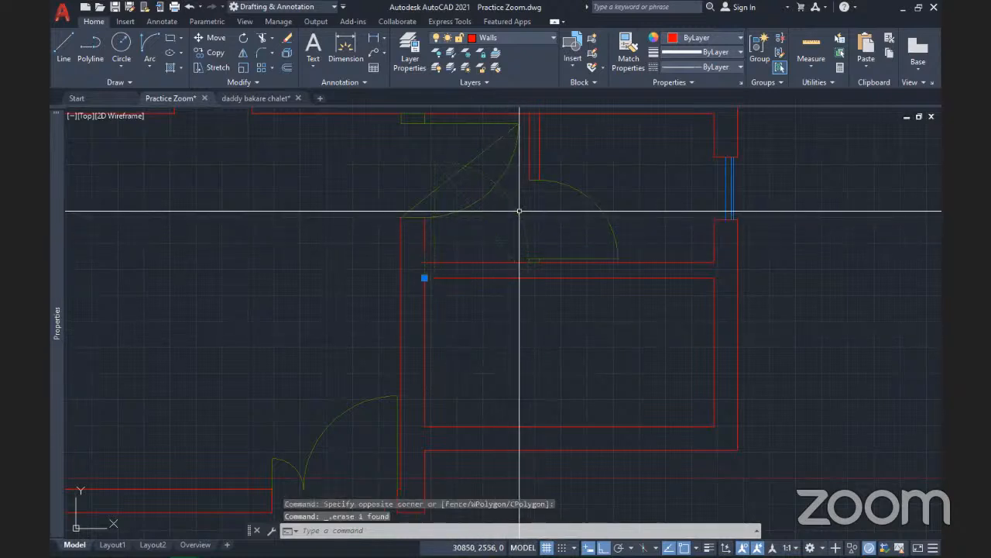
click(243, 53)
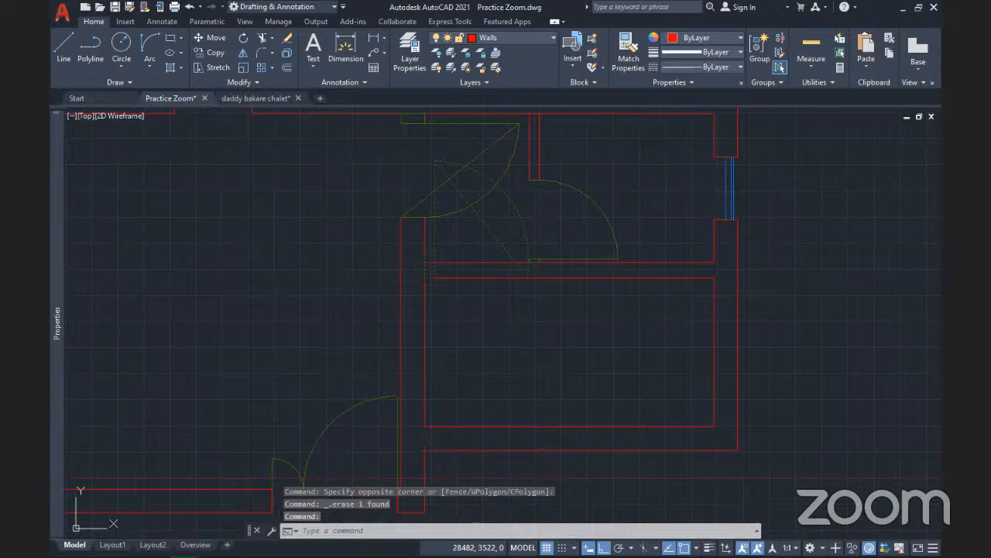
click(426, 273)
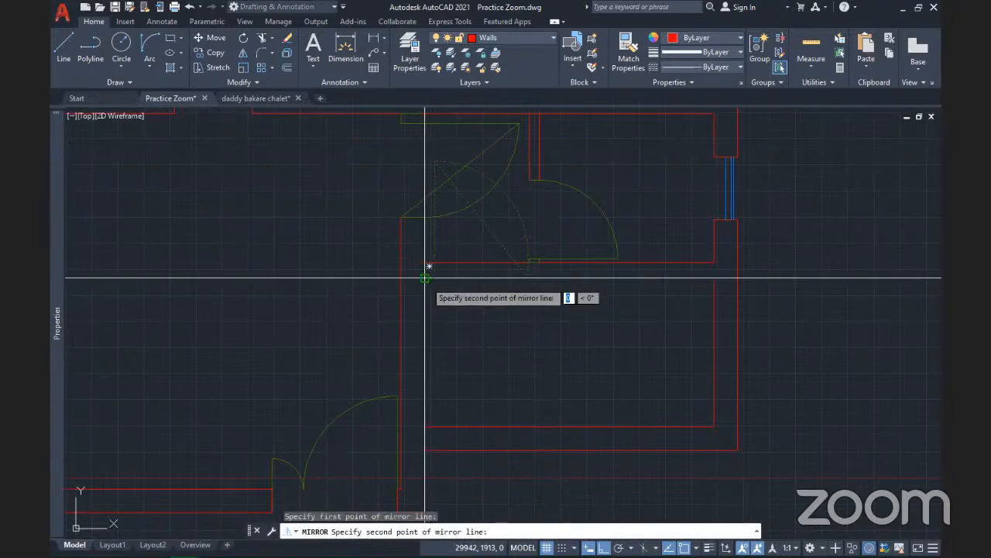
click(631, 310)
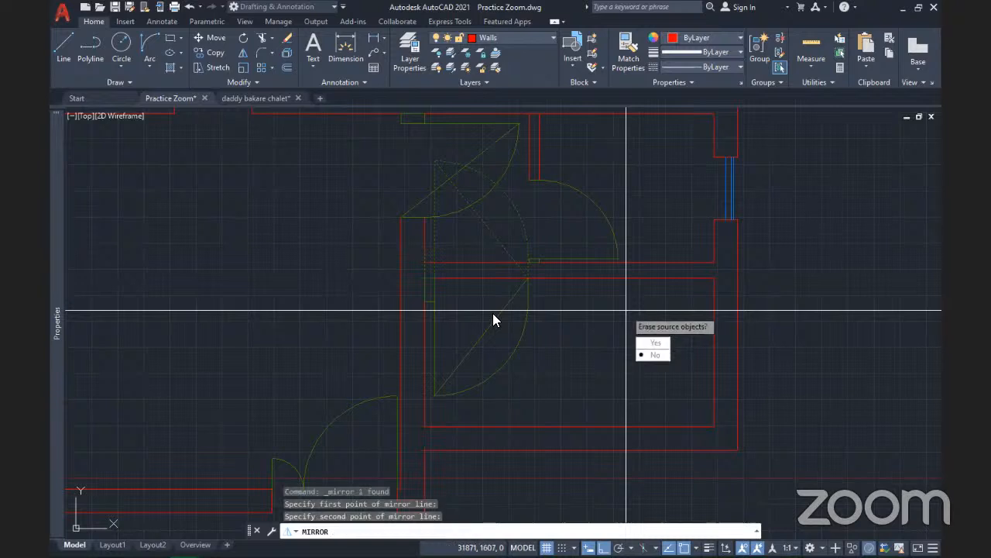
click(660, 355)
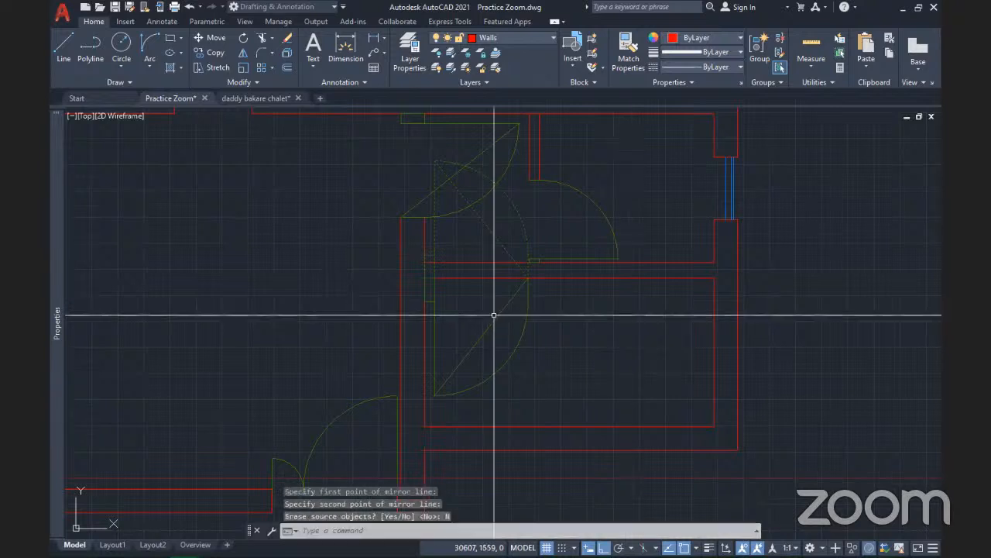
Erase the original upper door and select the mirrored door block
click(514, 239)
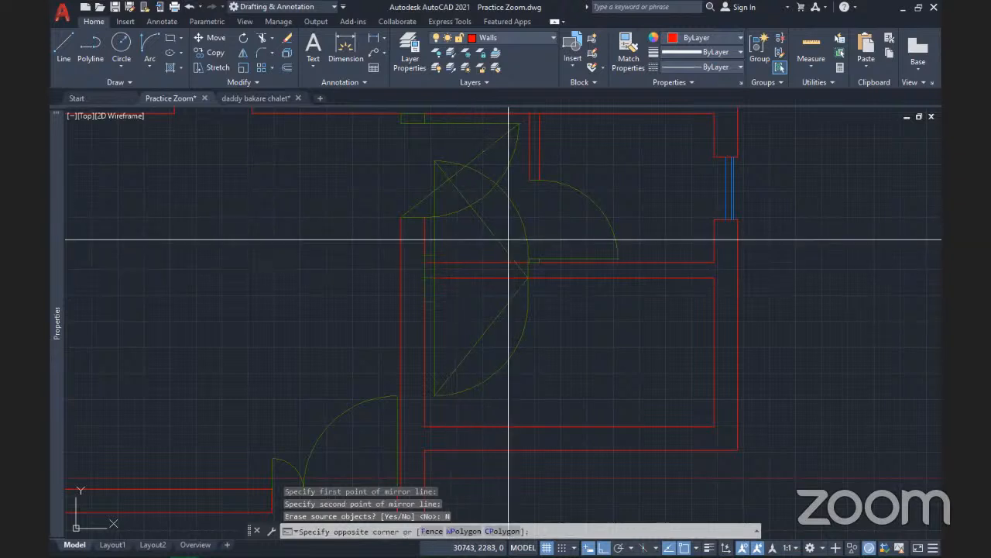
click(456, 235)
key(Delete)
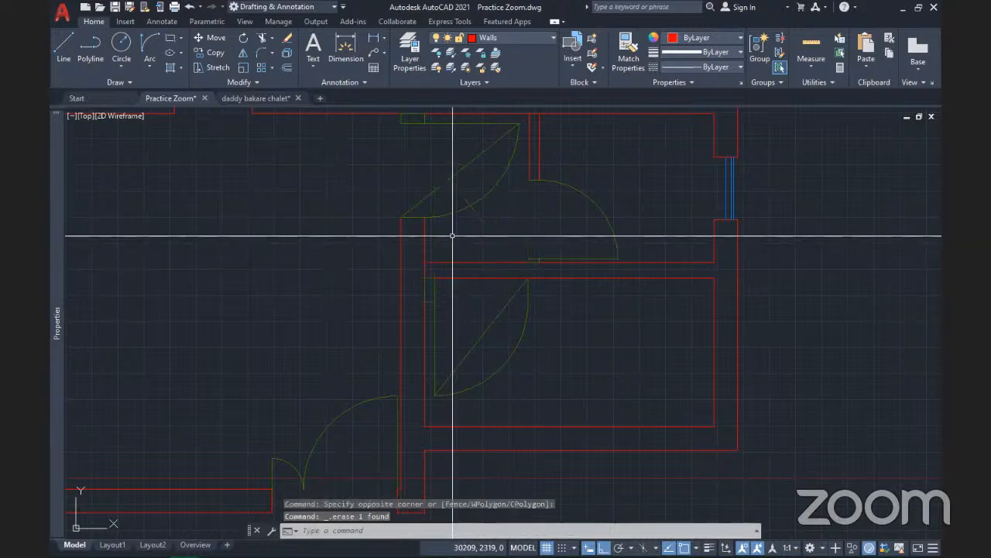
scroll(446, 302, up, 5)
click(440, 295)
click(412, 255)
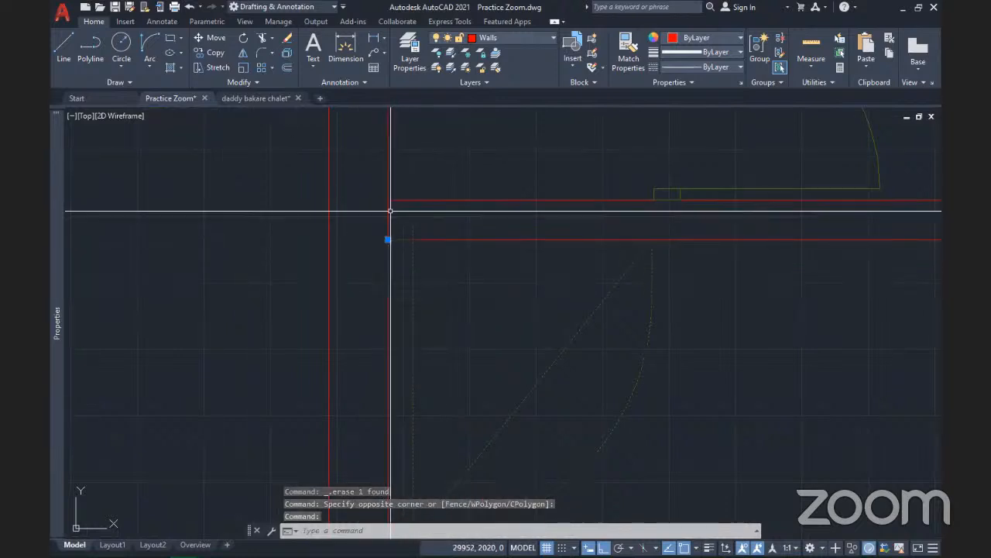
Stretch the mirrored door frame's corner grip up onto the wall line
key(Escape)
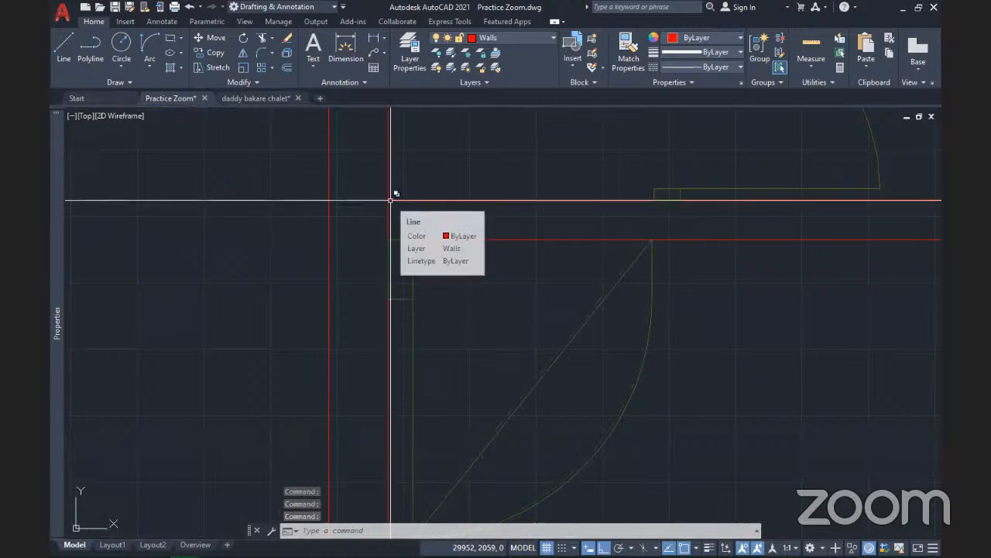
key(Escape)
click(387, 277)
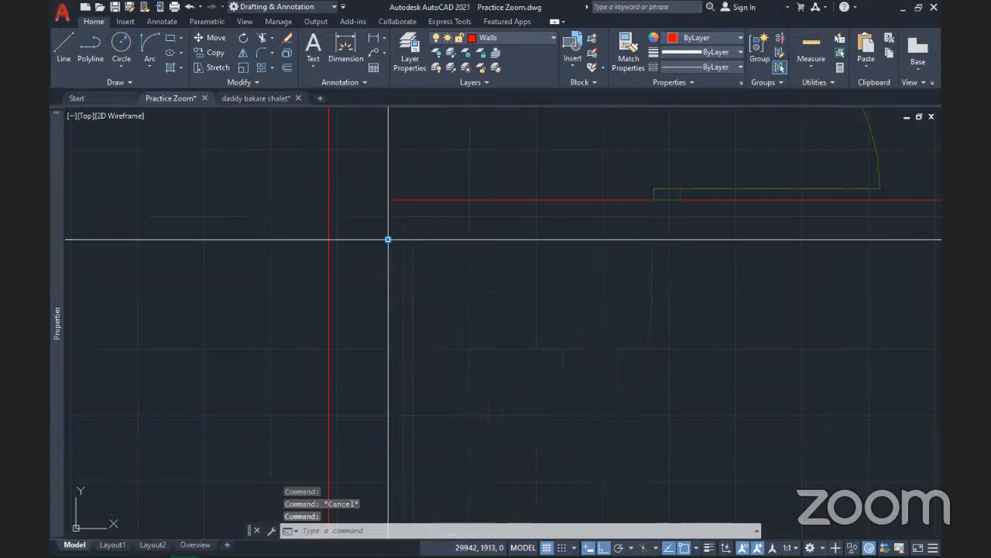
click(388, 239)
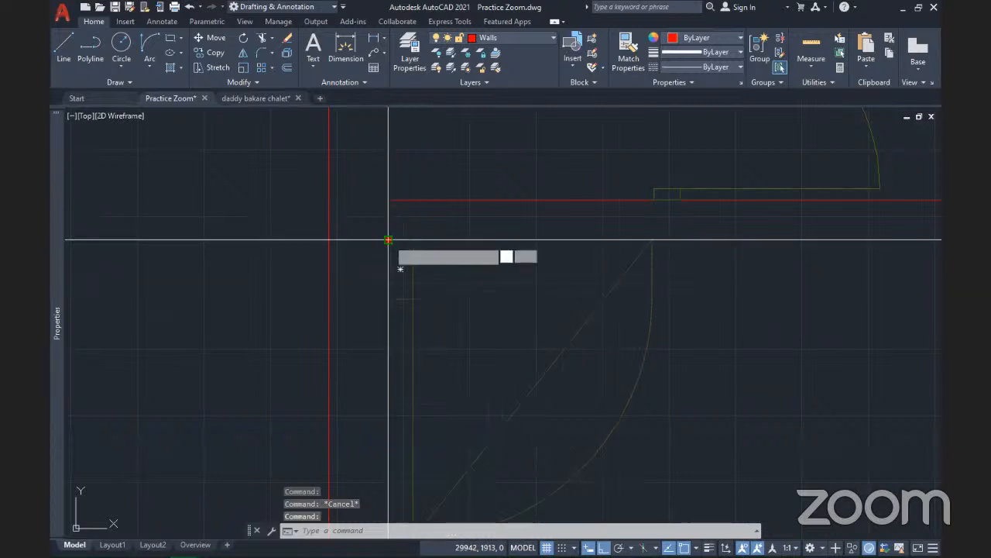
click(389, 198)
key(Escape)
scroll(454, 263, down, 3)
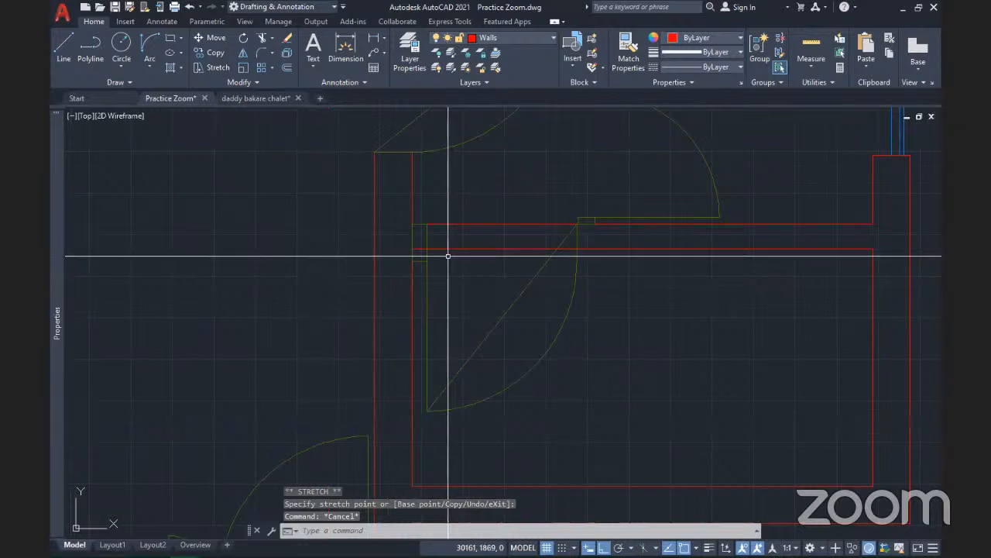
scroll(449, 255, down, 2)
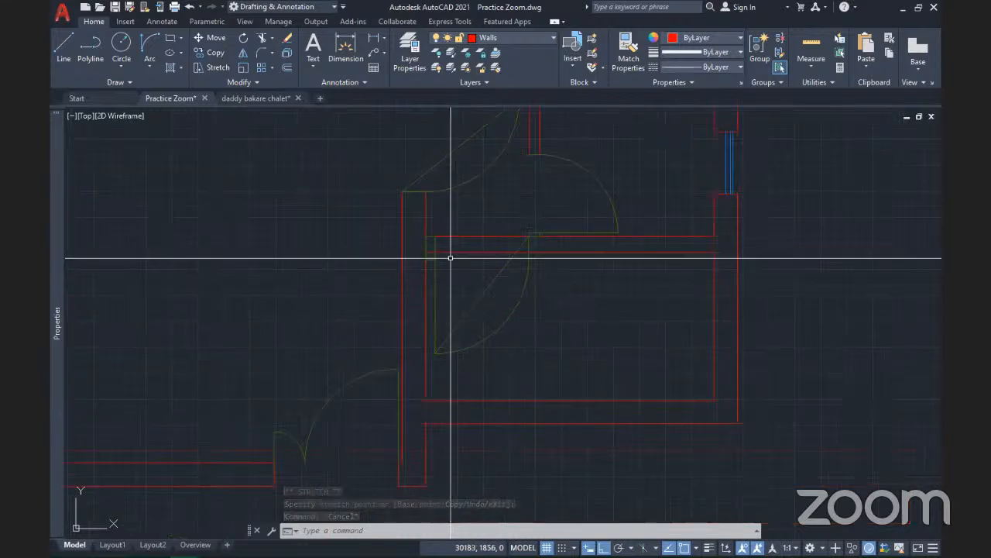
scroll(451, 258, up, 4)
scroll(470, 322, down, 4)
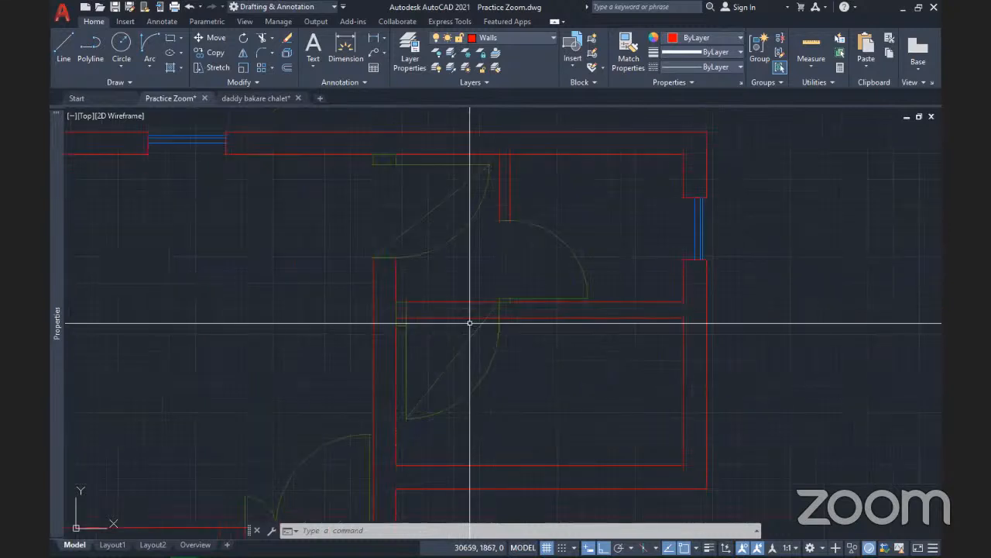
Browse the Insert block gallery, then bring up Edit Block Definition with Door 900 selected
click(573, 67)
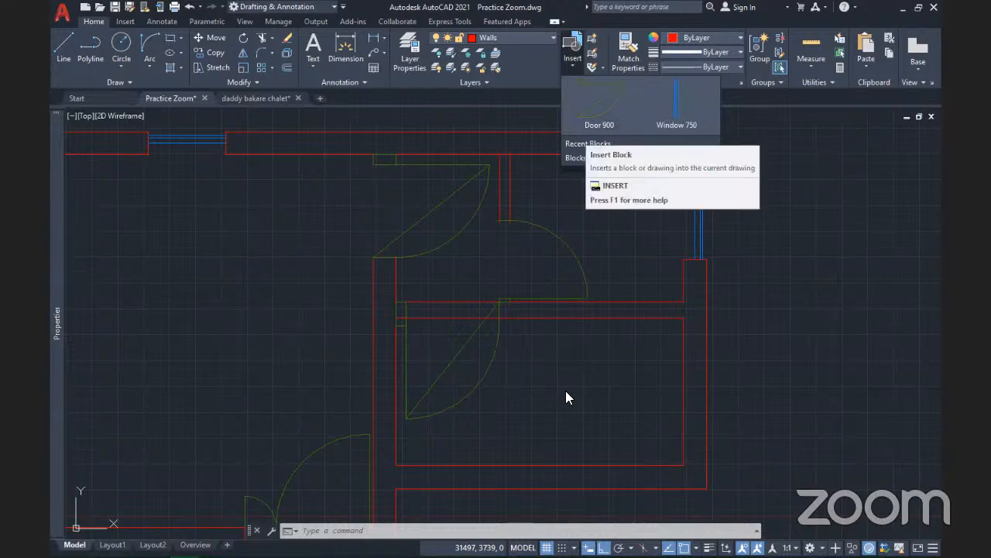
click(495, 380)
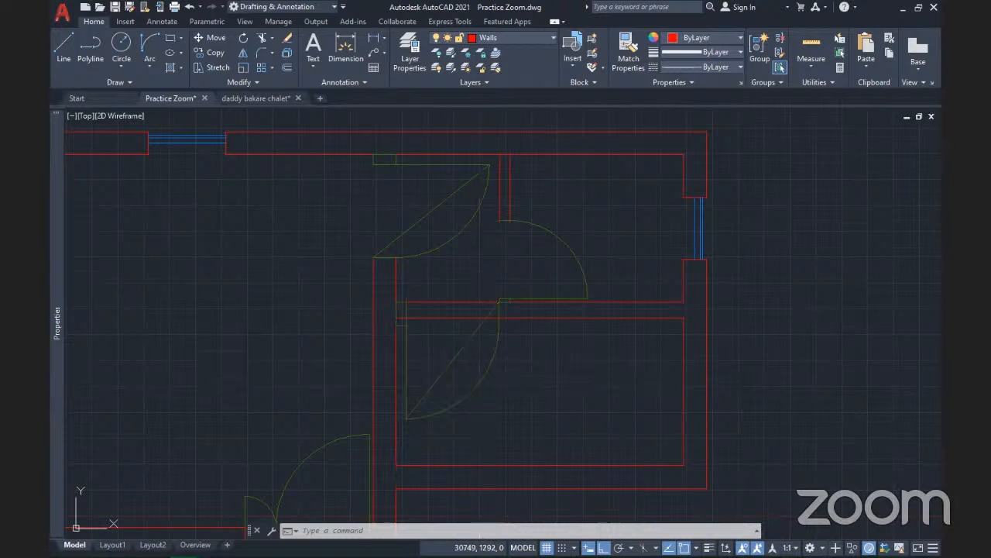
click(594, 57)
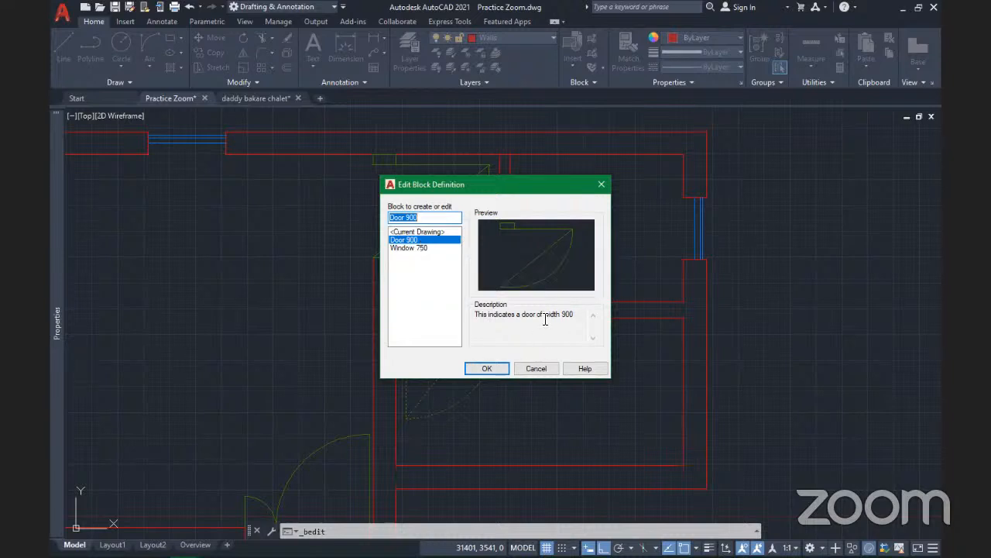
Delete the diagonal swing line from Door 900 in the Block Editor and save the block
click(488, 369)
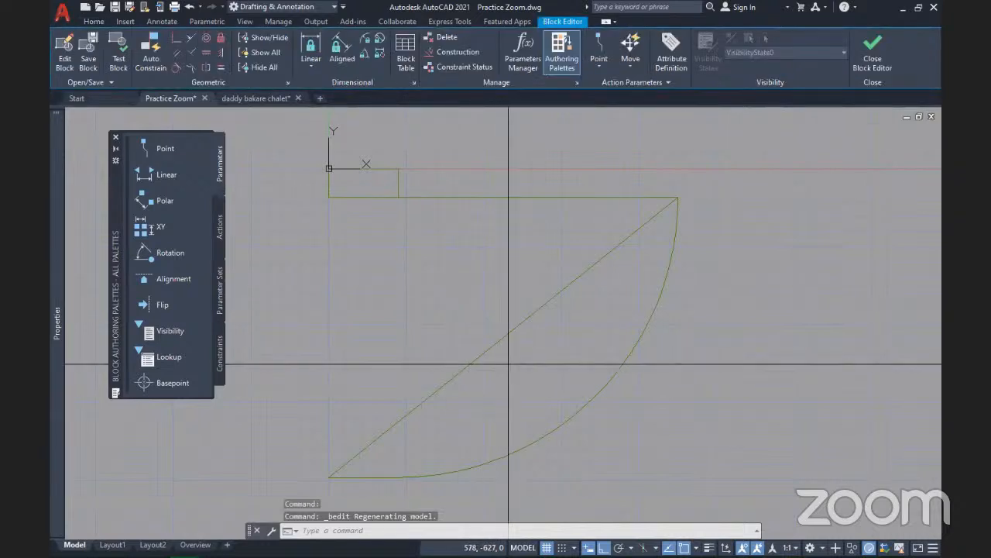
click(508, 364)
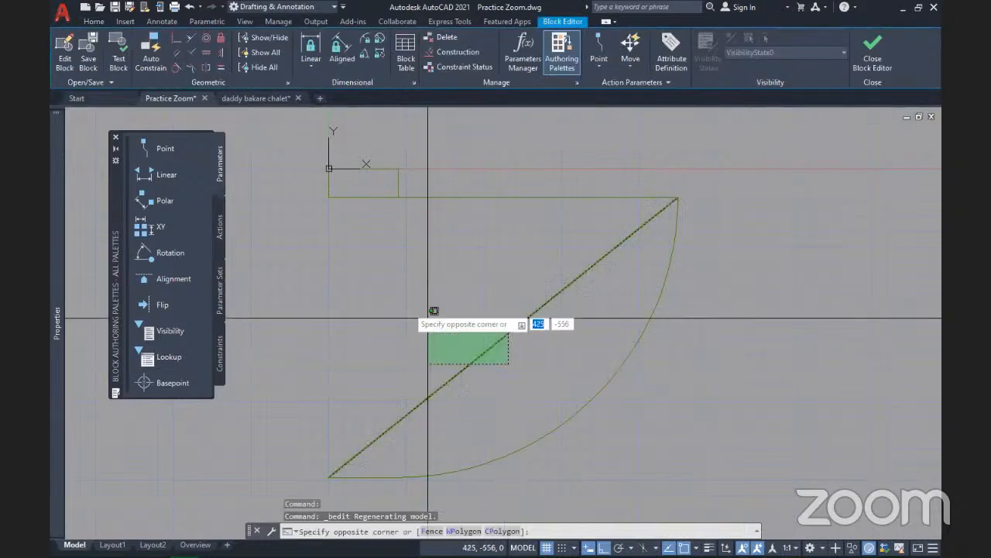
click(365, 282)
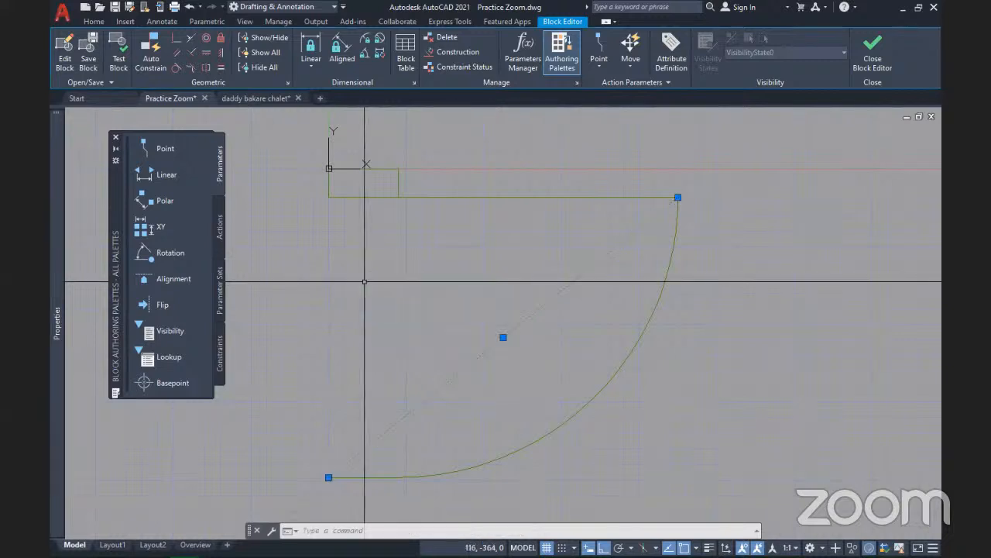
key(Delete)
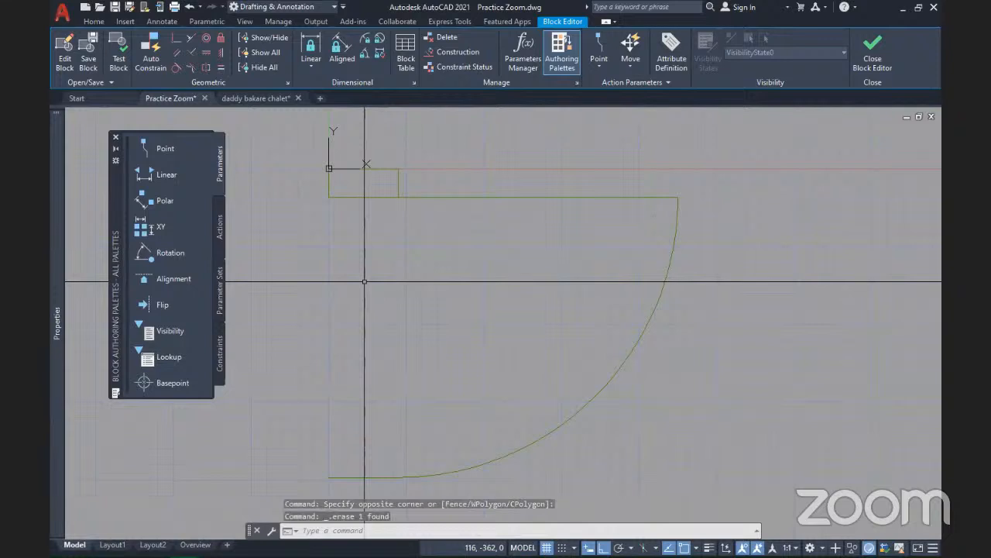
click(871, 58)
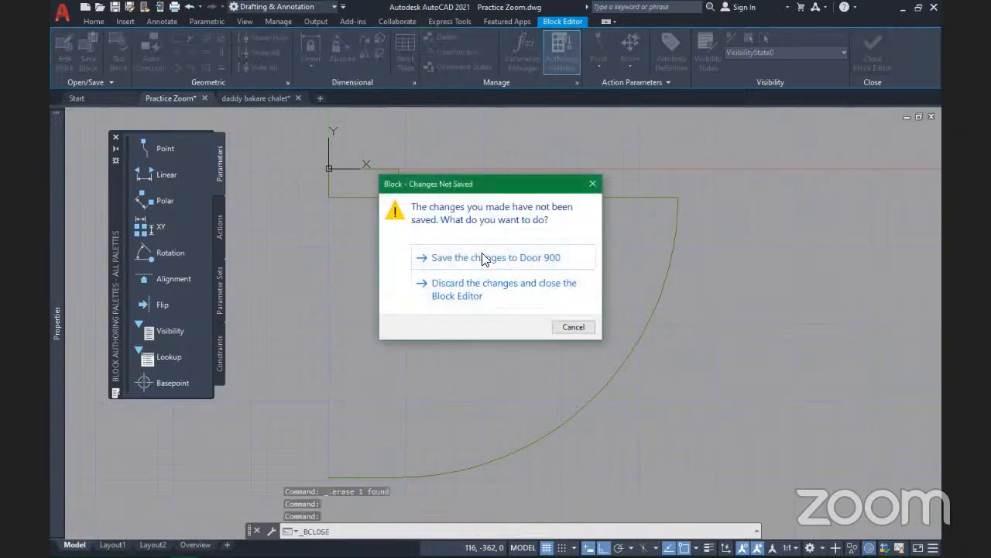
click(483, 258)
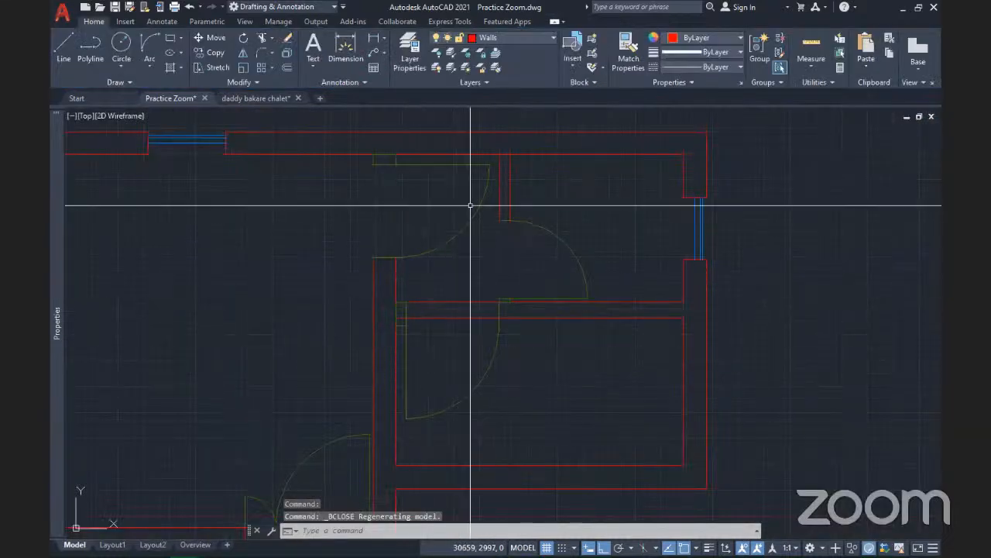
middle_drag(462, 351, 520, 327)
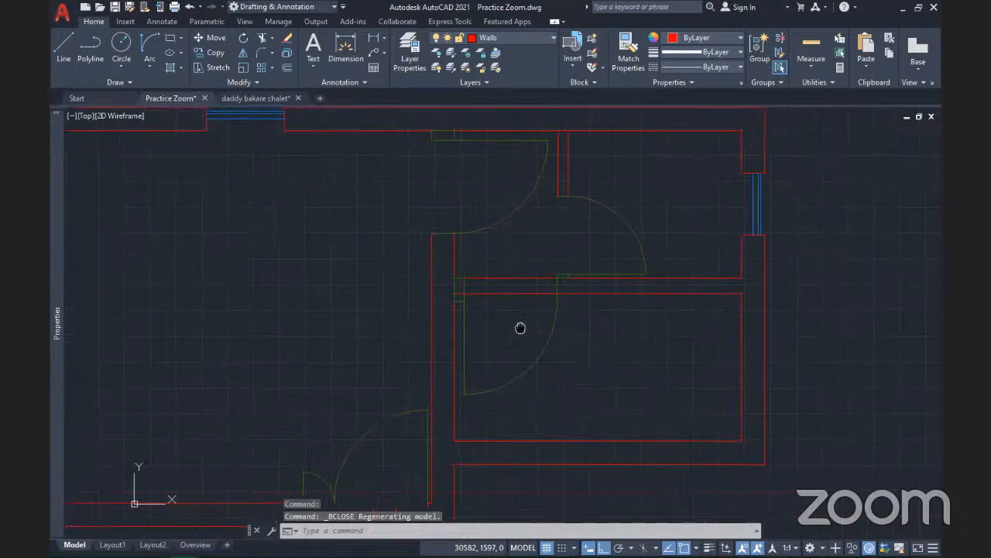
scroll(520, 327, down, 5)
scroll(519, 327, up, 3)
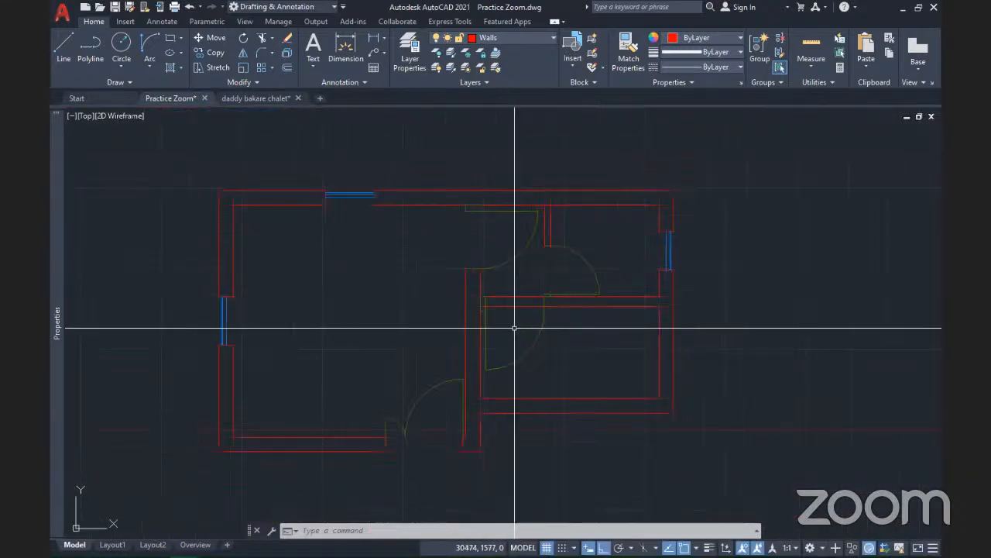
middle_drag(516, 327, 543, 354)
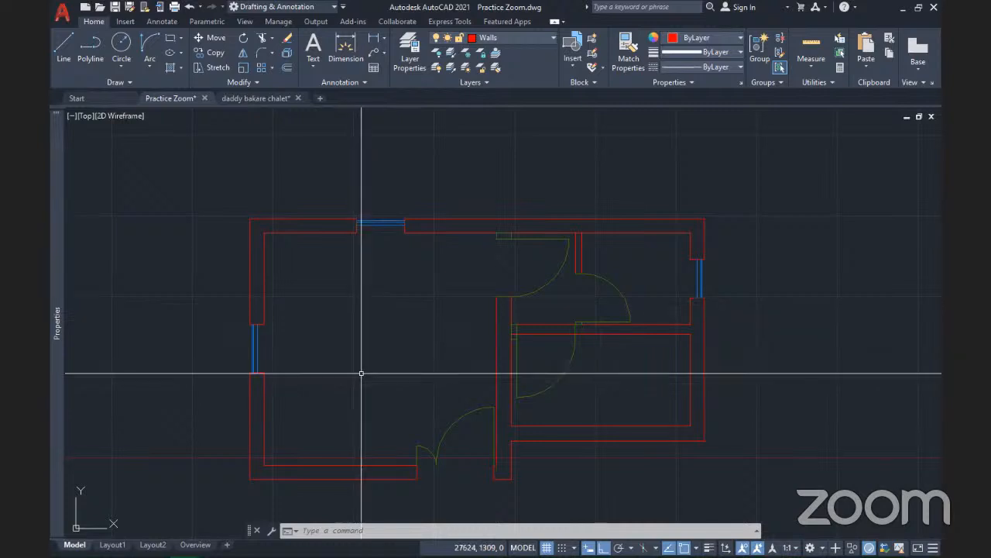
scroll(390, 380, down, 3)
mouse_move(390, 380)
middle_down()
mouse_move(626, 272)
mouse_move(388, 312)
mouse_move(429, 327)
middle_up()
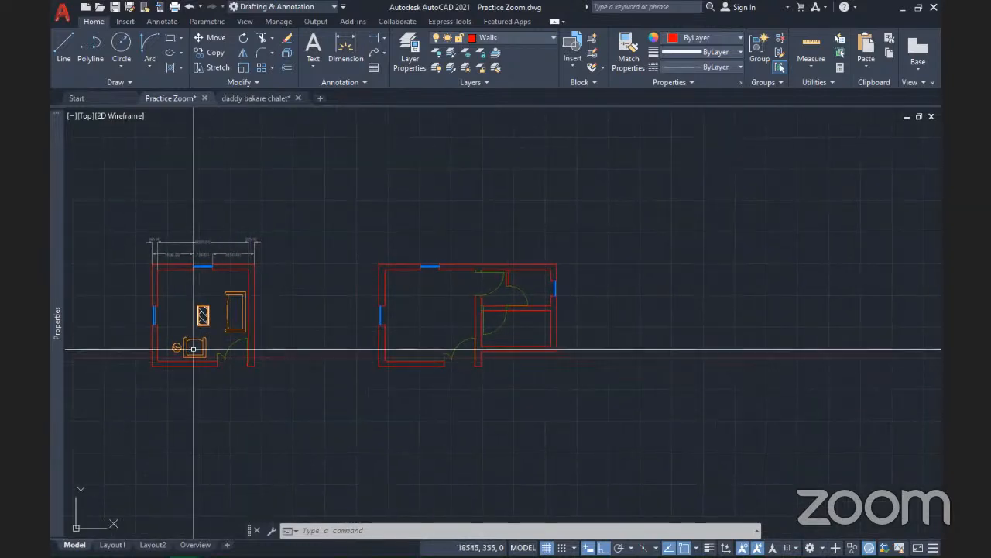
scroll(230, 337, up, 6)
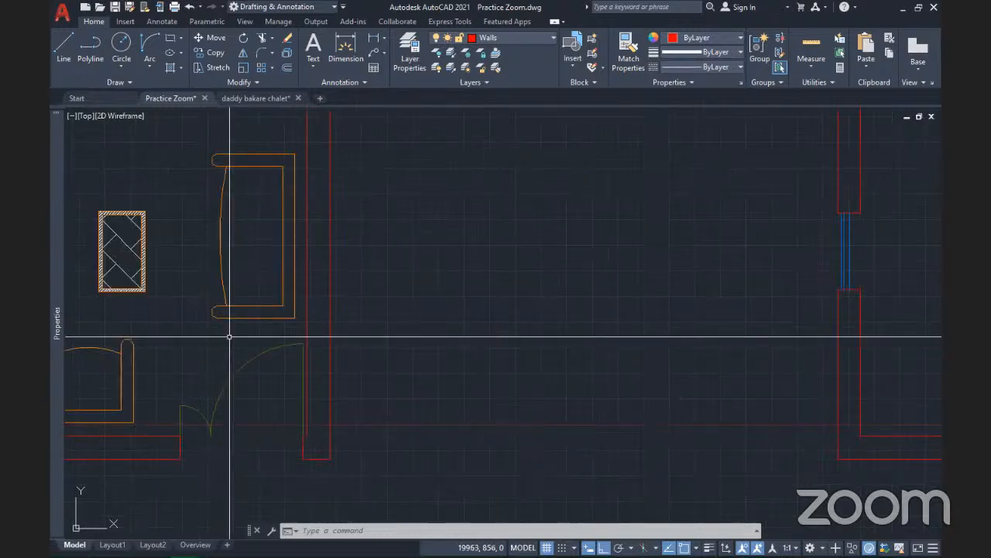
scroll(229, 337, down, 4)
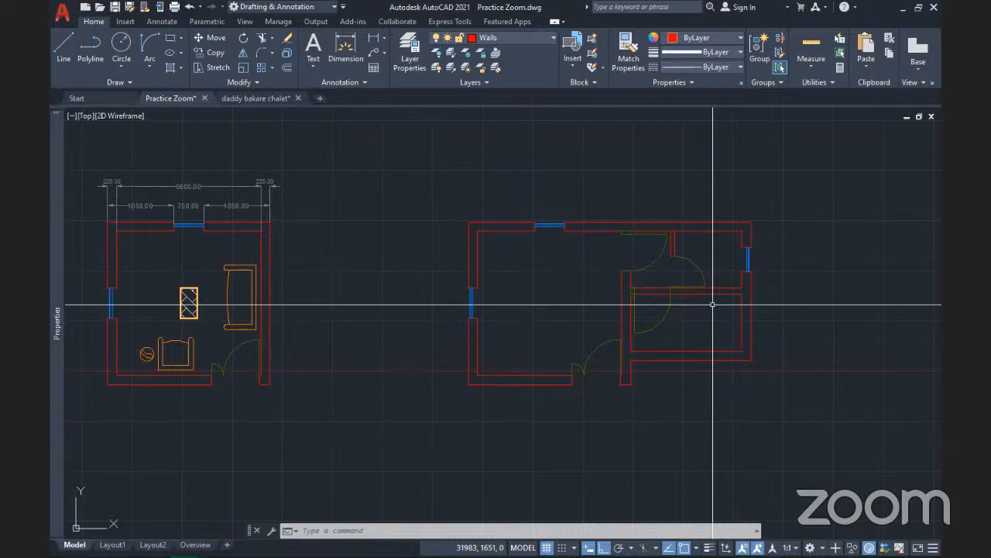
key(alt+Tab)
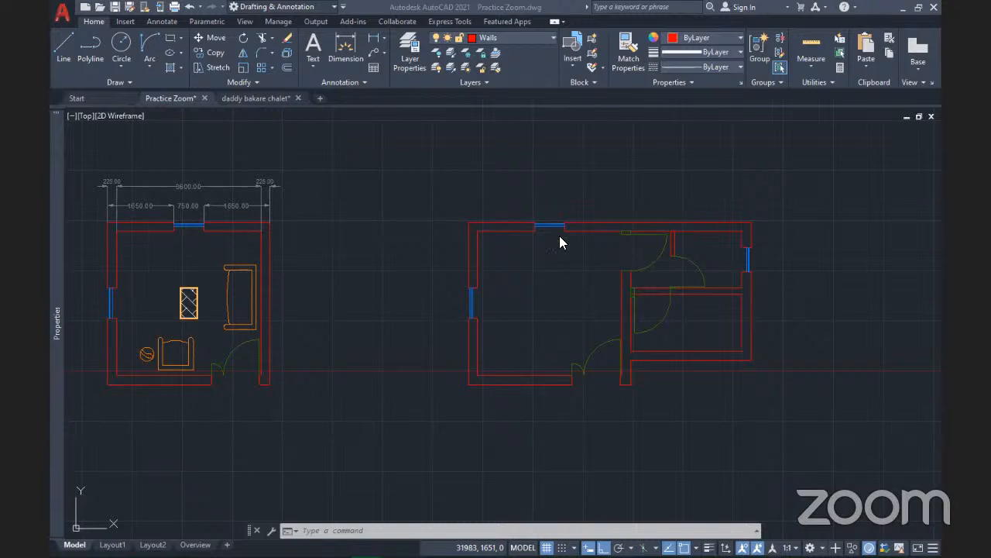
scroll(560, 235, up, 3)
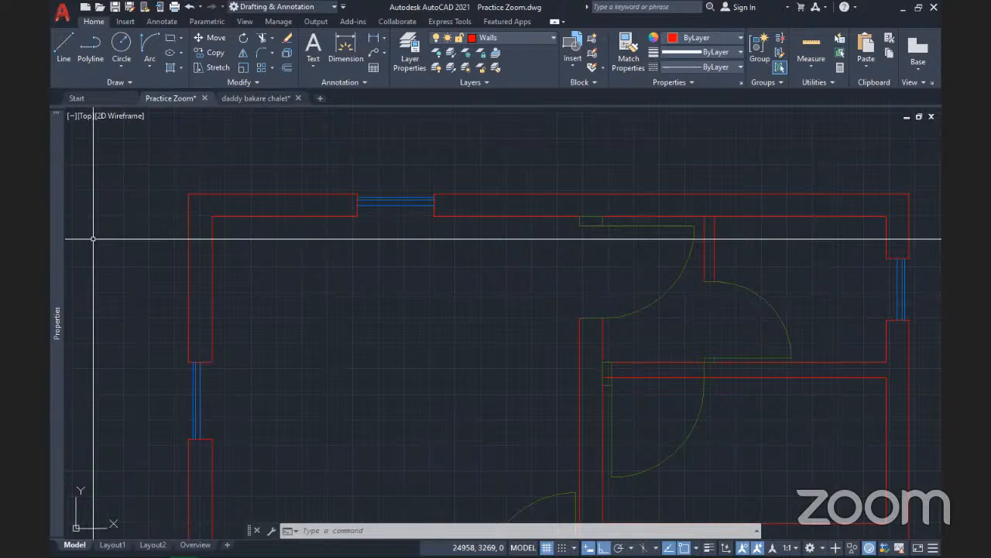
key(alt+Tab)
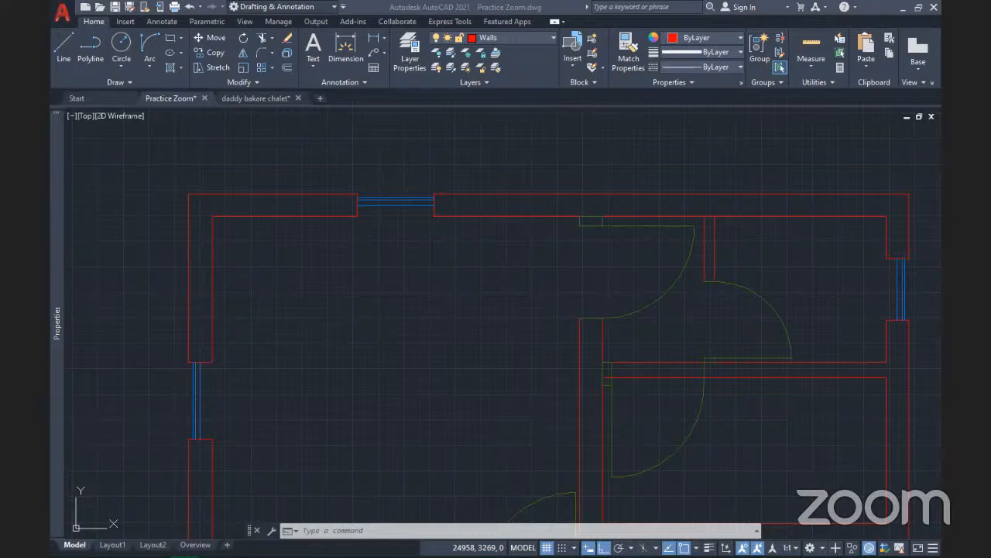
scroll(400, 302, down, 2)
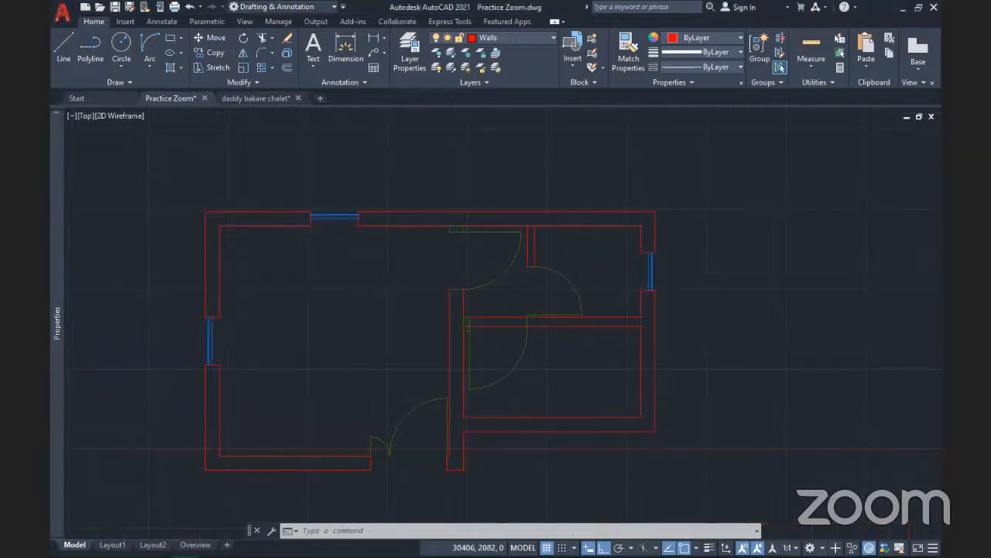
click(513, 373)
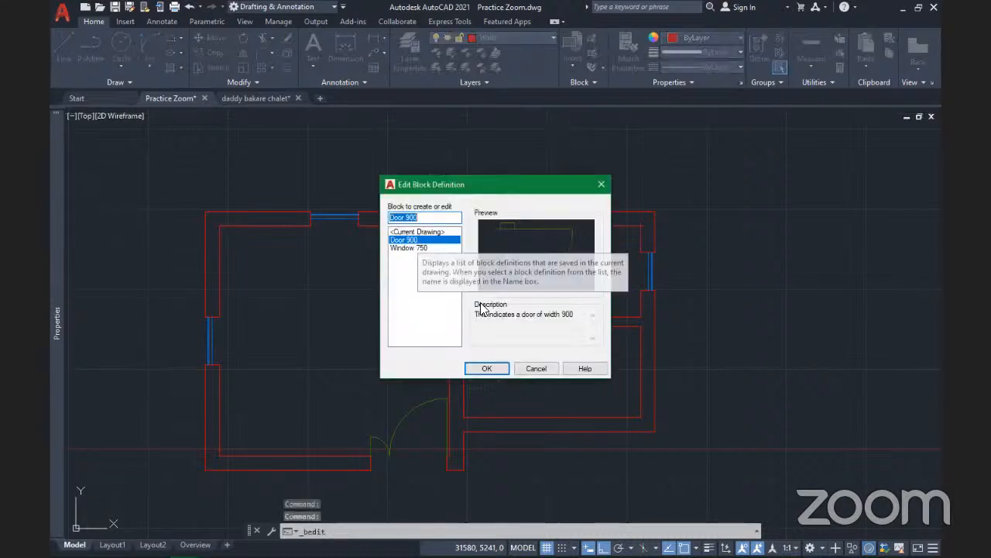
click(500, 367)
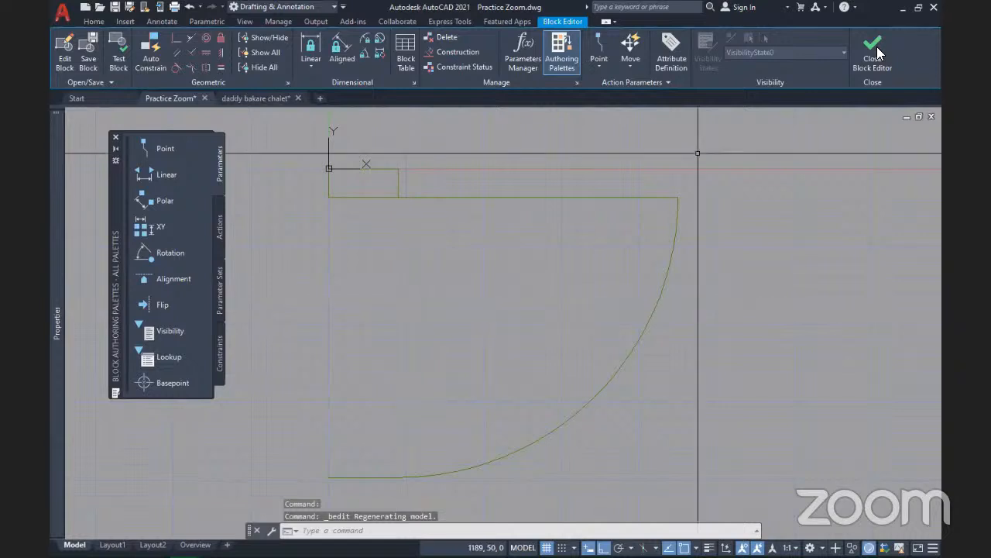
click(873, 51)
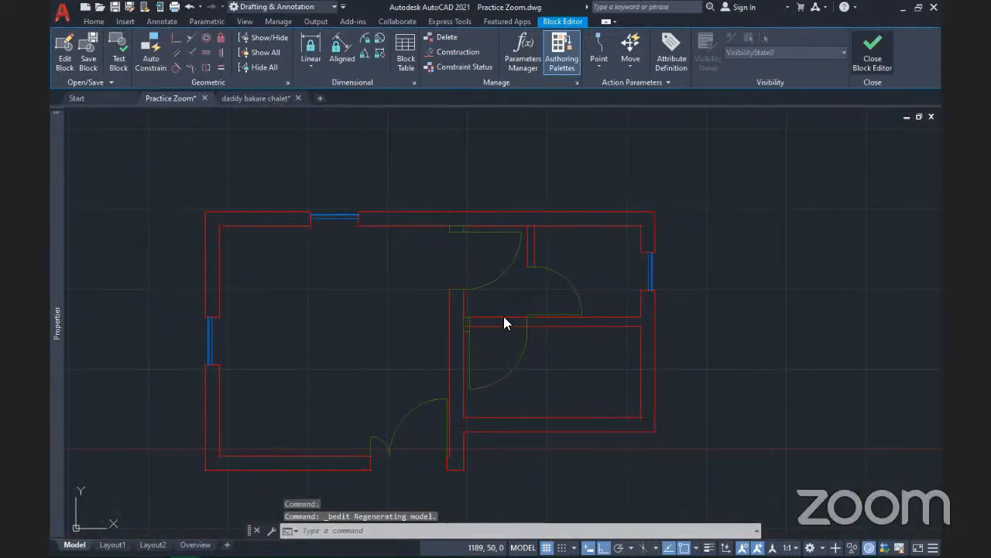
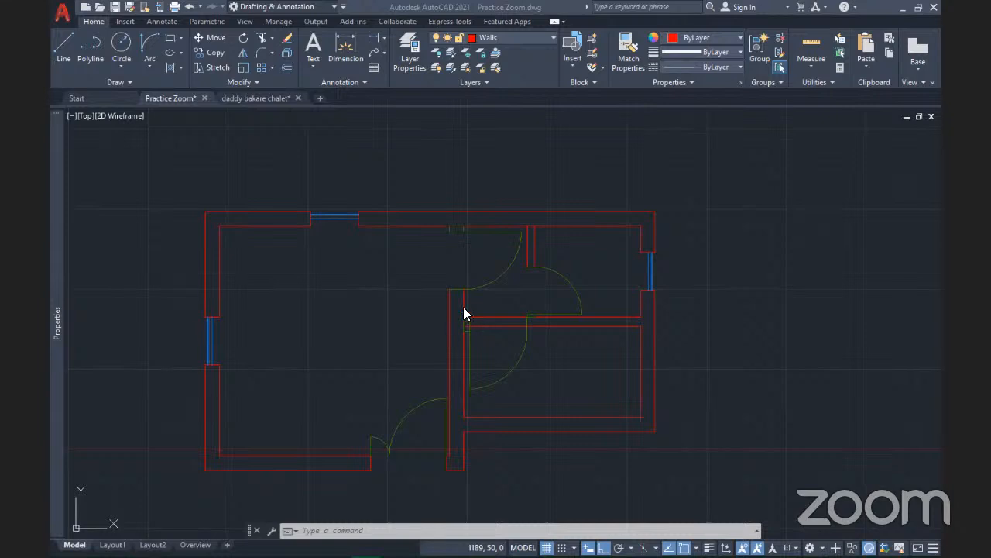
Zoom out, recentre the plan, and zoom in on the right plan's interior doors
scroll(462, 308, down, 8)
scroll(469, 316, up, 4)
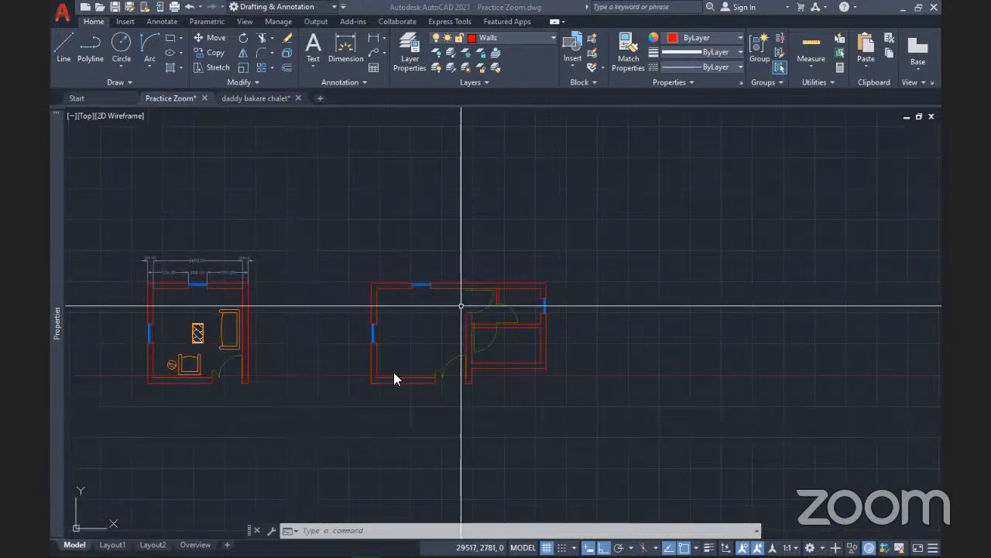
scroll(471, 316, up, 2)
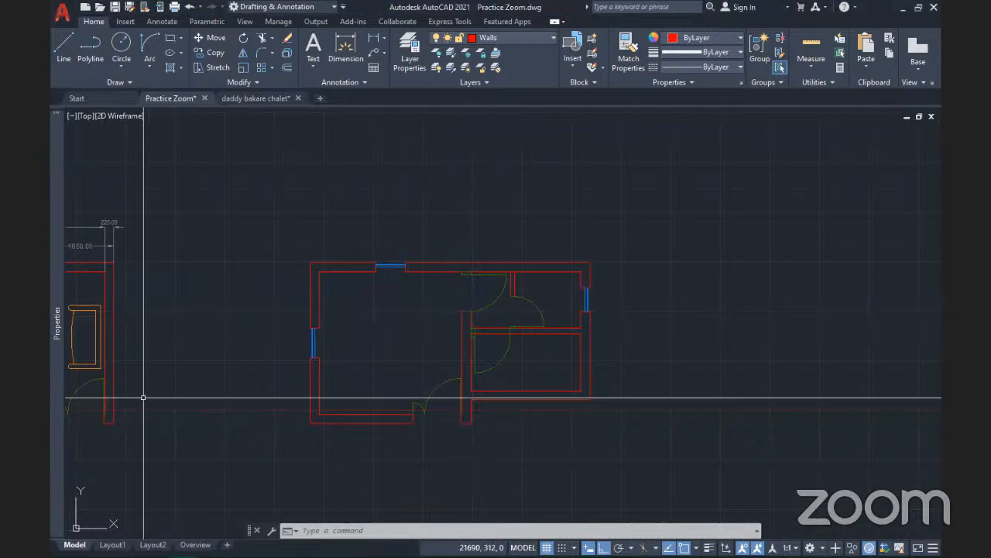
mouse_move(481, 401)
middle_down()
mouse_move(538, 345)
mouse_move(474, 398)
middle_up()
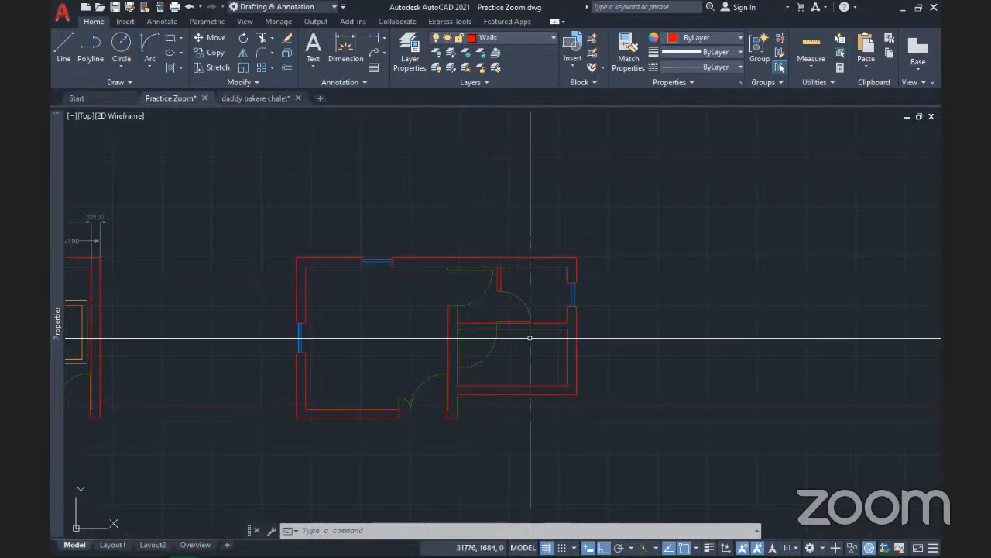
mouse_move(526, 328)
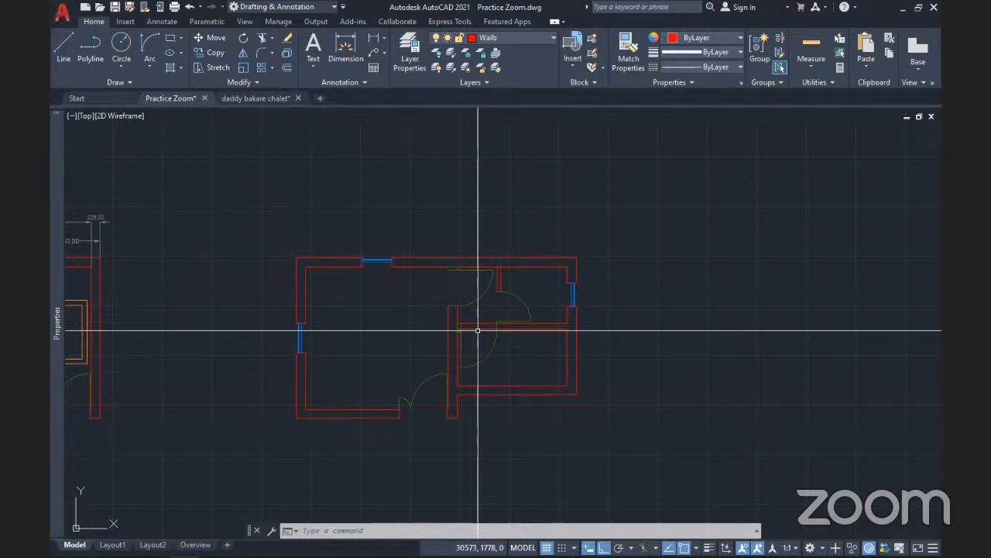
scroll(475, 360, up, 4)
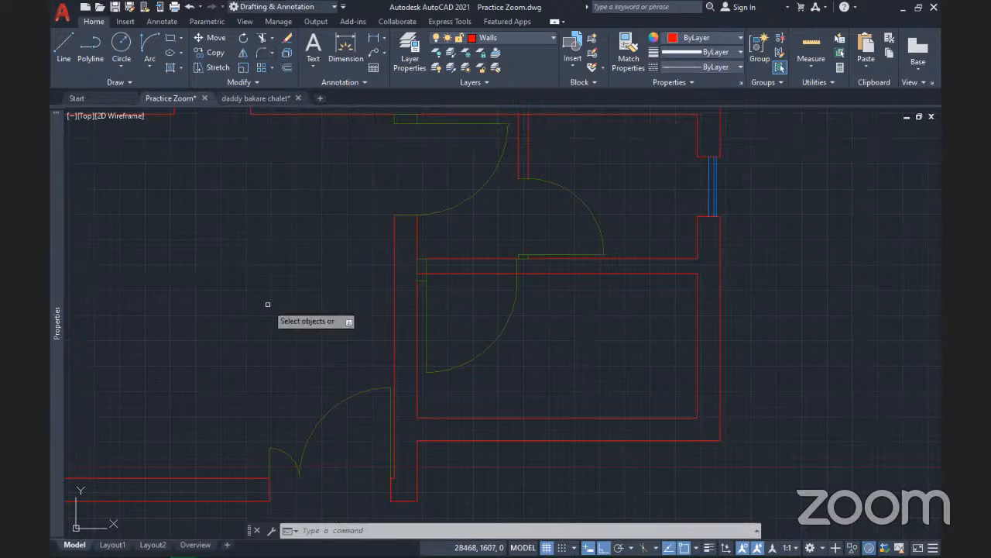
Trim the wall lines crossing the interior door opening with TR and a crossing window
text(tr)
key(Return)
key(Return)
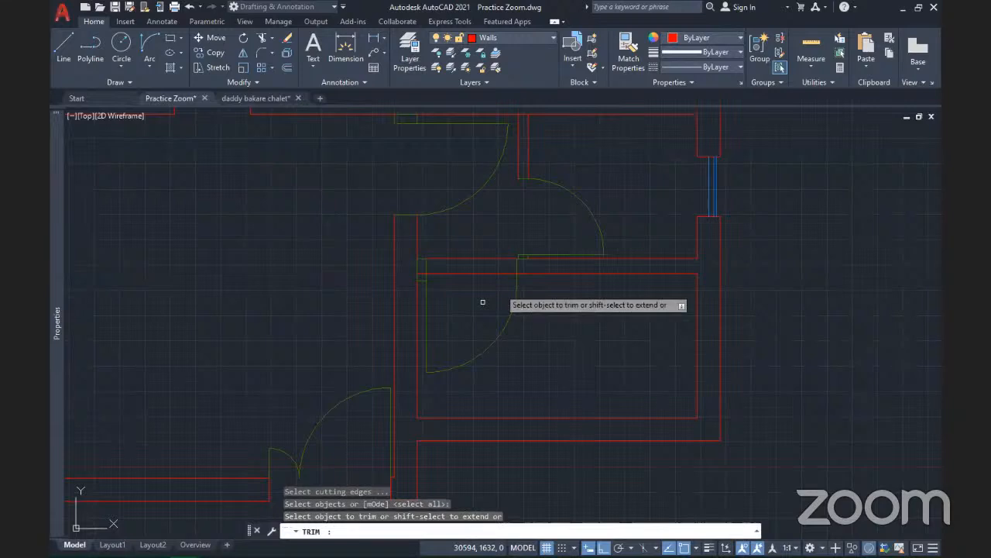
click(505, 287)
click(466, 233)
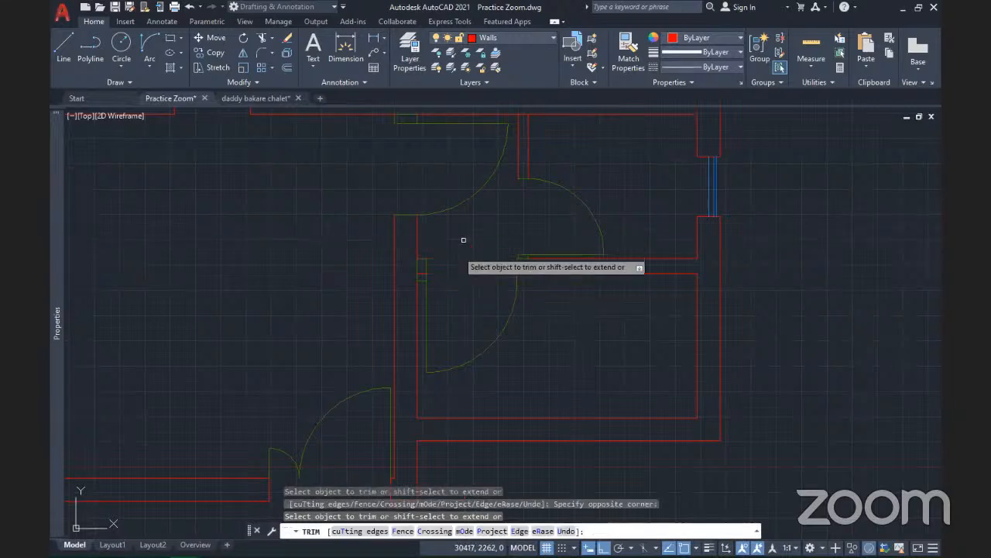
key(Return)
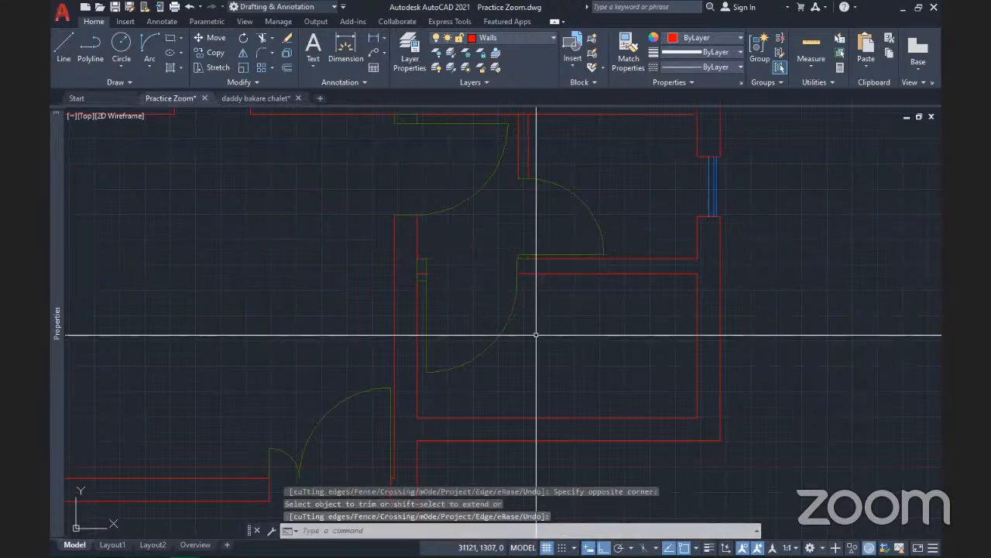
Erase the small leftover line near the door opening and reframe the plan
scroll(403, 273, up, 5)
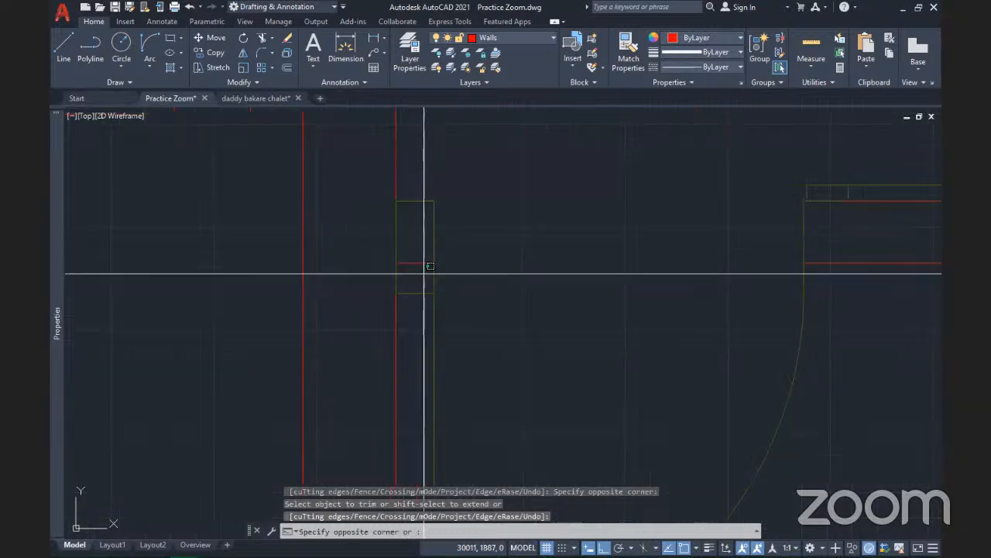
click(404, 249)
key(Delete)
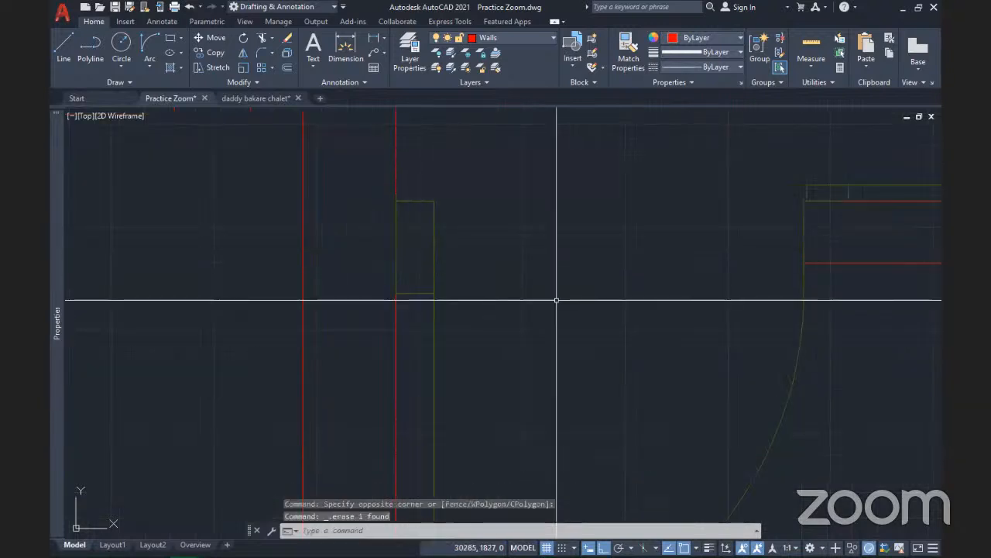
scroll(569, 265, down, 2)
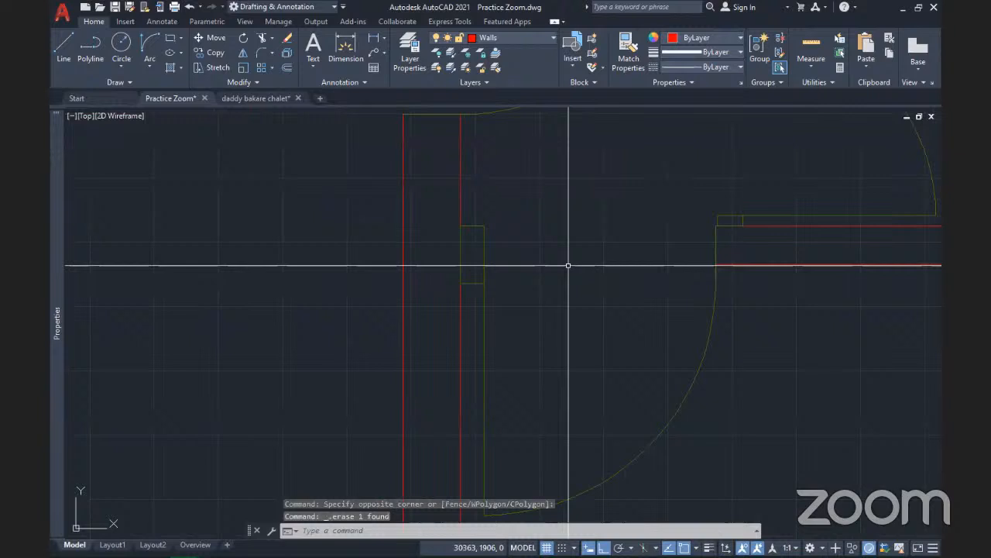
scroll(568, 266, down, 4)
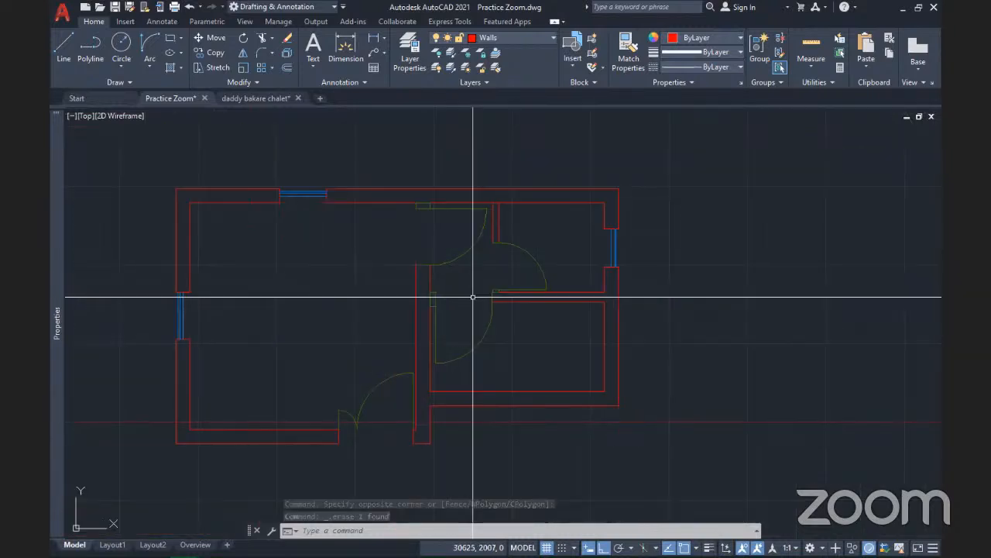
middle_drag(473, 297, 509, 309)
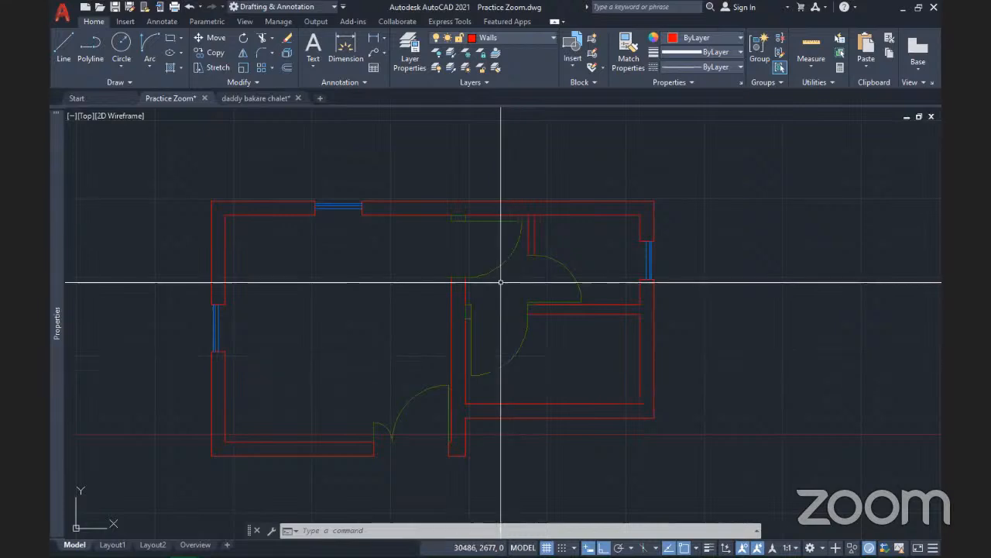
Explode the inner door block into separate objects
scroll(500, 284, down, 4)
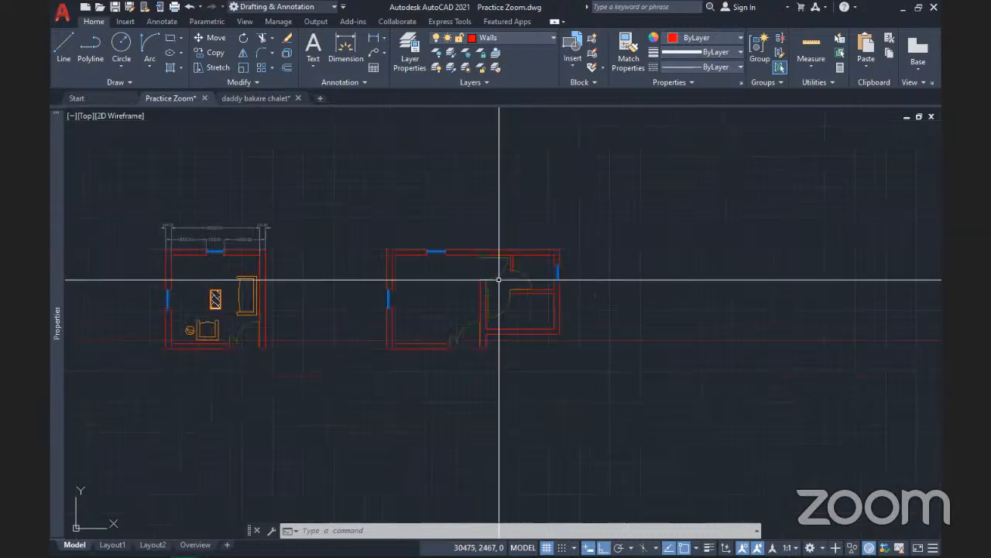
scroll(499, 281, up, 4)
scroll(499, 280, up, 2)
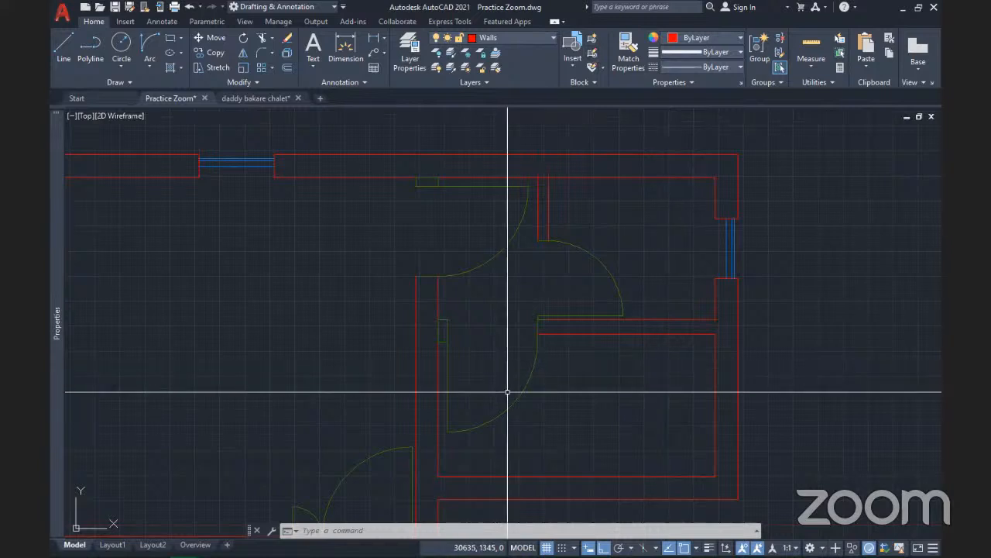
click(524, 421)
click(488, 388)
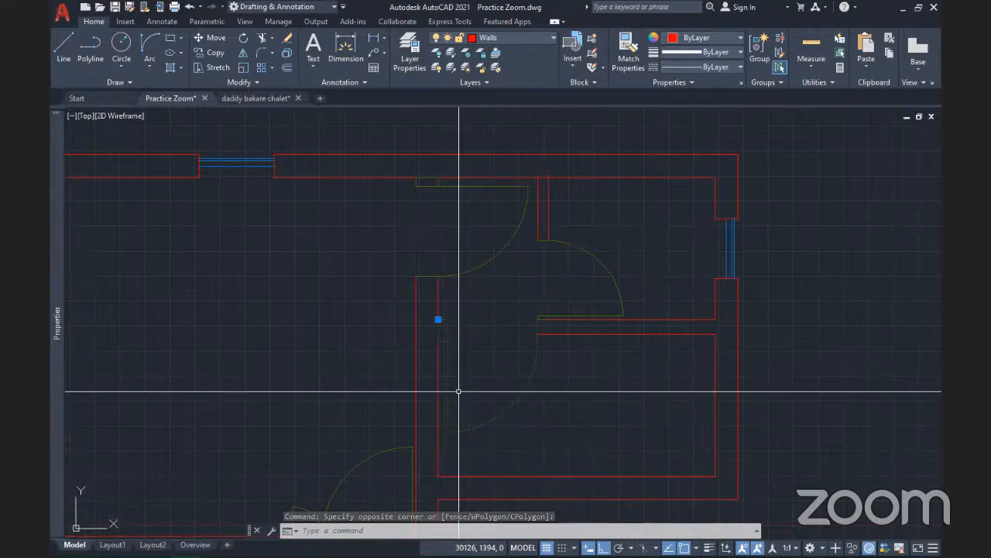
click(286, 56)
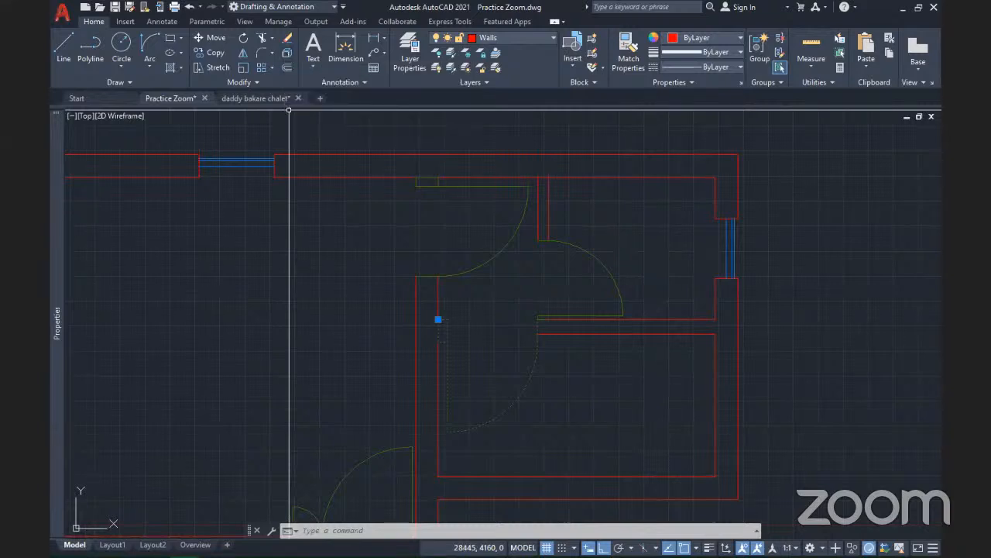
Delete the lower door swing arc, then undo to restore it
scroll(535, 345, up, 3)
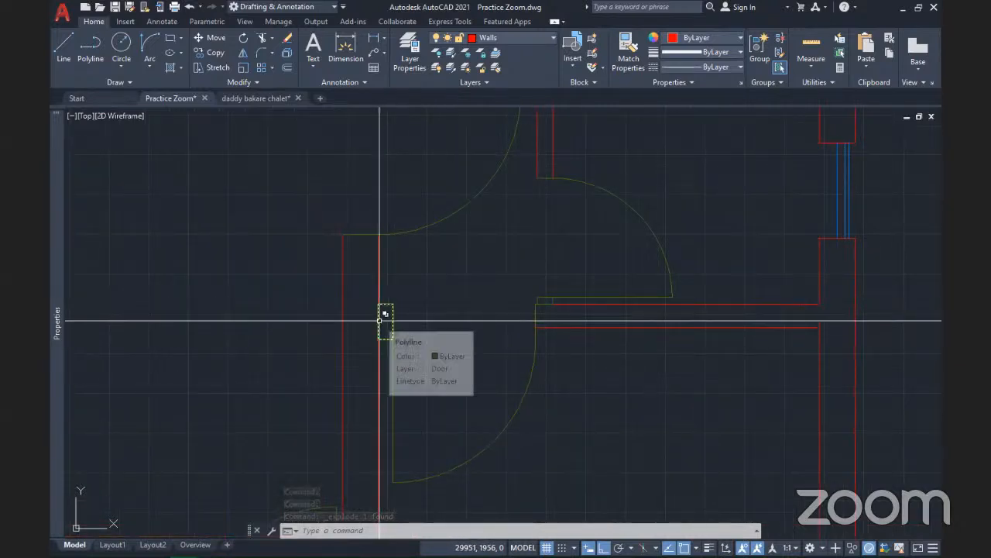
click(528, 461)
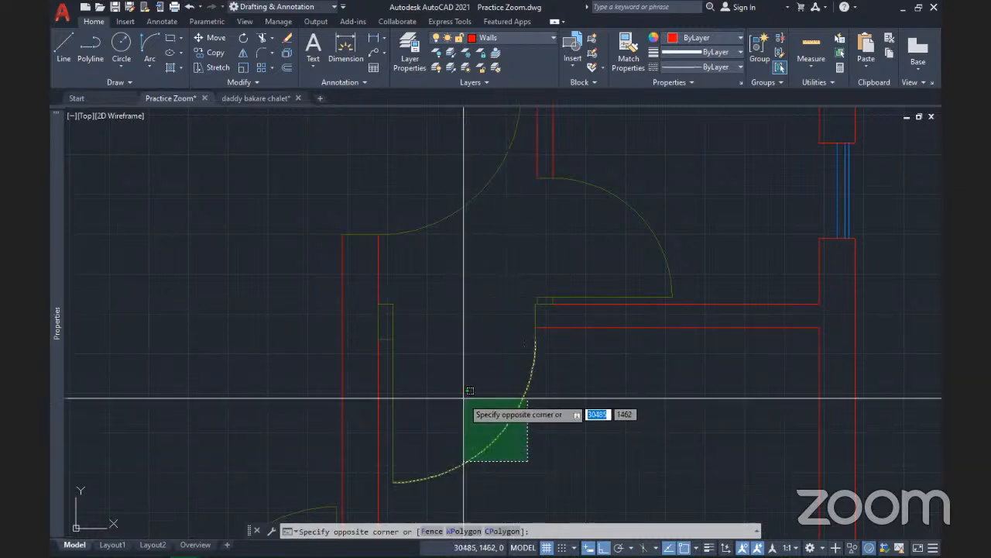
click(464, 398)
key(Delete)
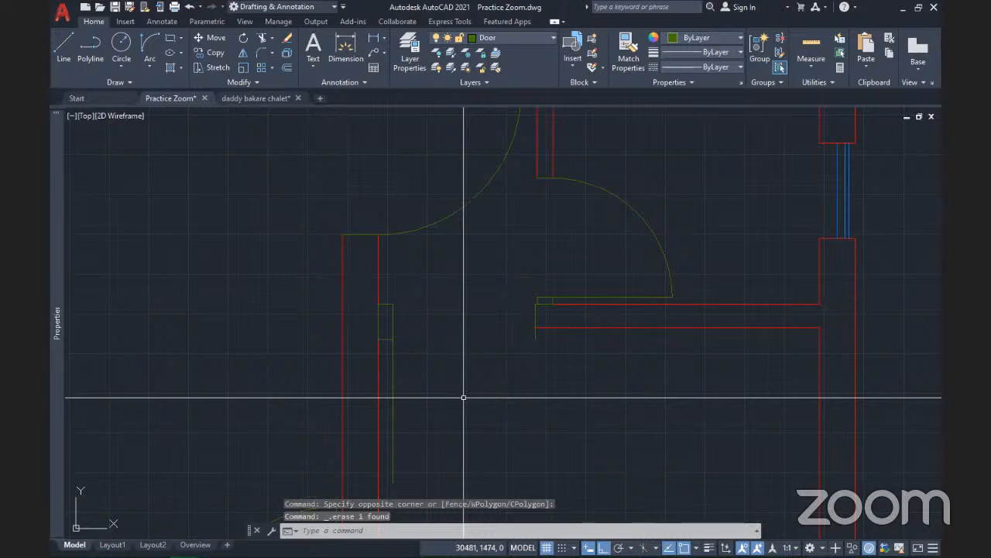
key(ctrl+z)
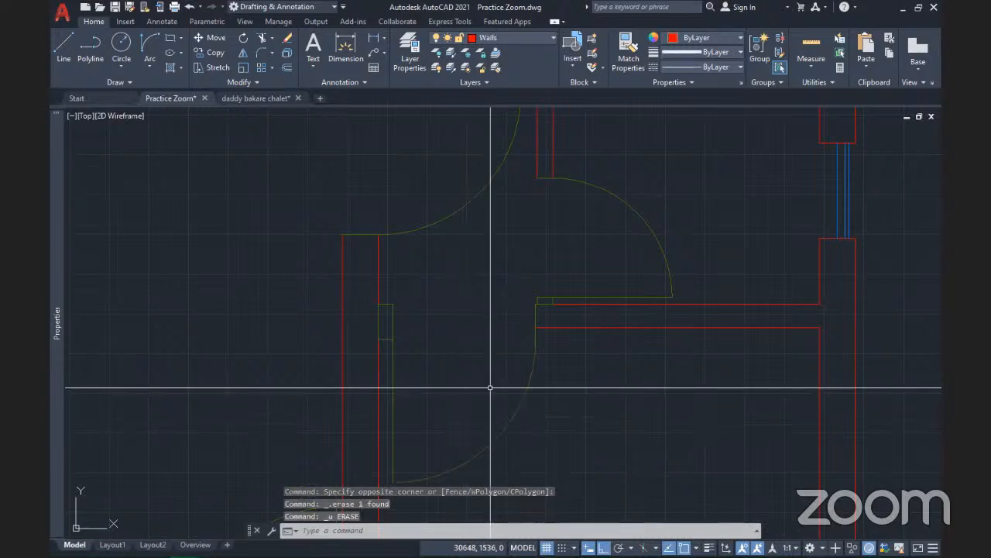
Zoom out and pan until the left and right floor plans sit side by side
scroll(472, 206, down, 2)
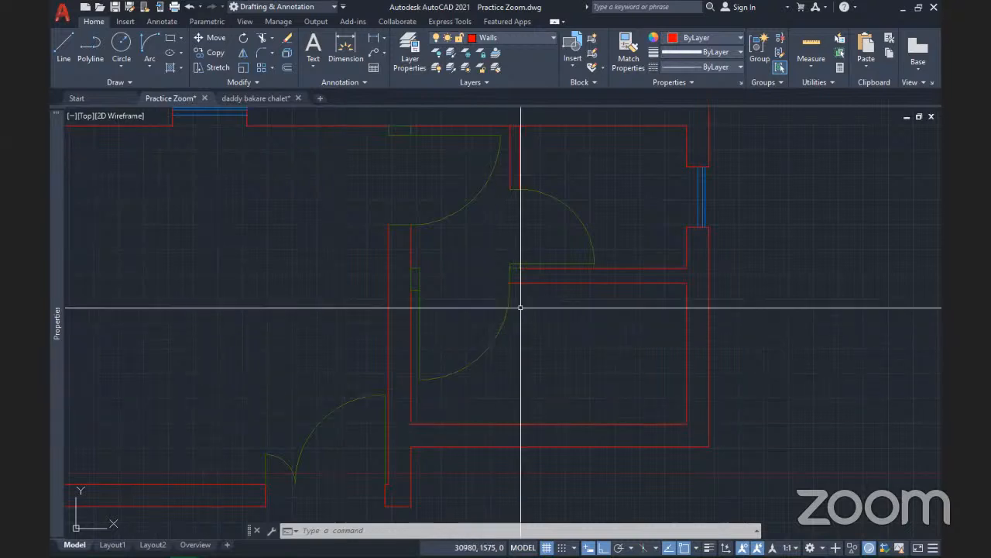
scroll(520, 310, down, 5)
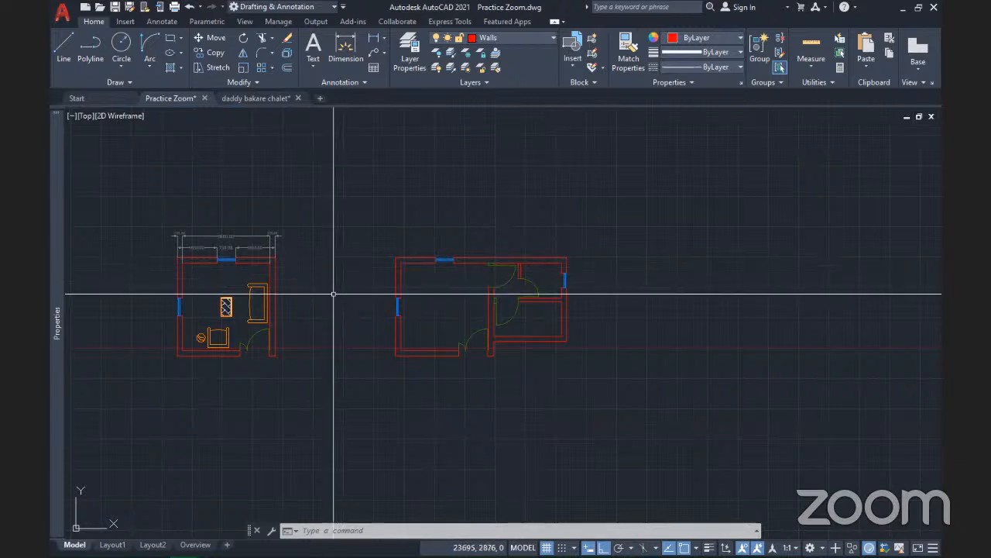
scroll(495, 350, up, 2)
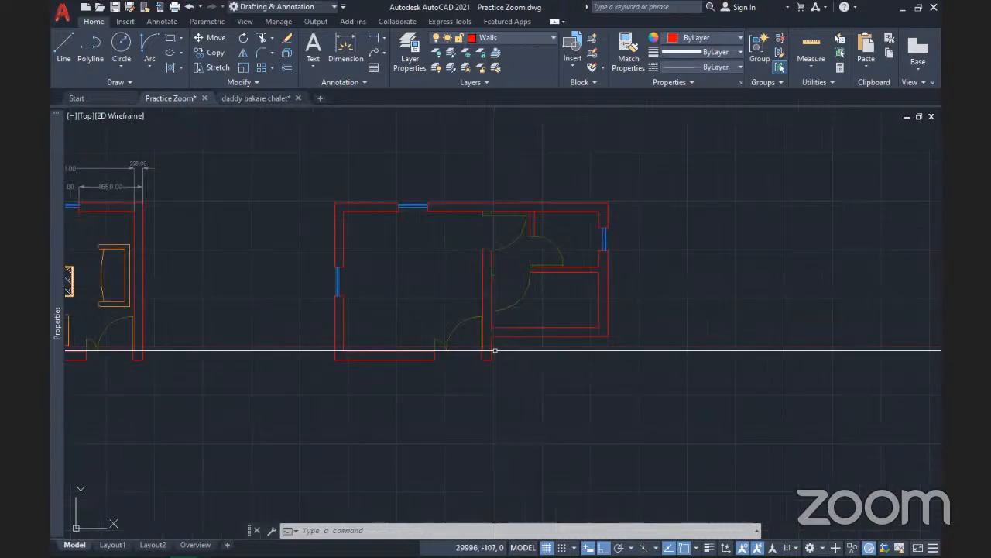
scroll(534, 293, up, 2)
mouse_move(536, 292)
middle_down()
mouse_move(434, 306)
mouse_move(480, 319)
middle_up()
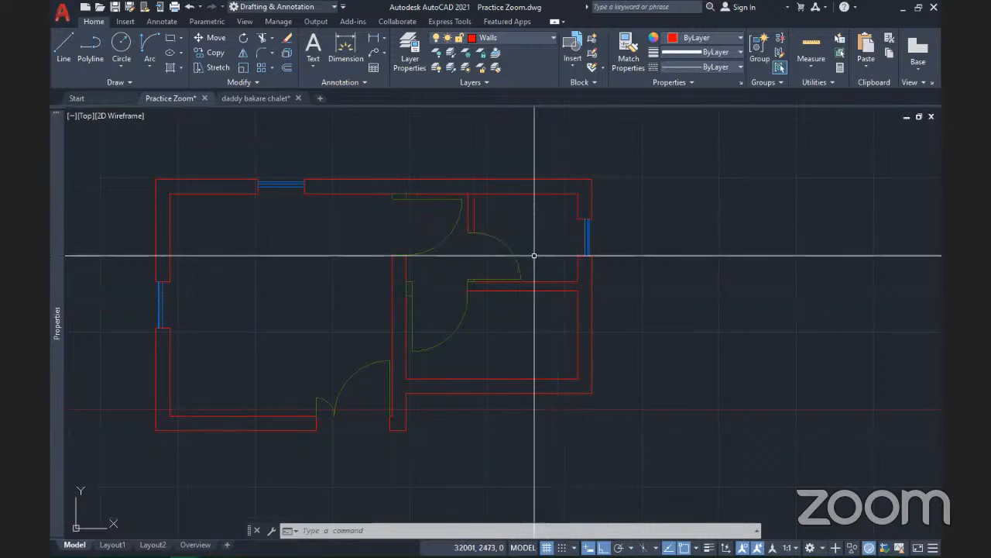
scroll(540, 235, down, 2)
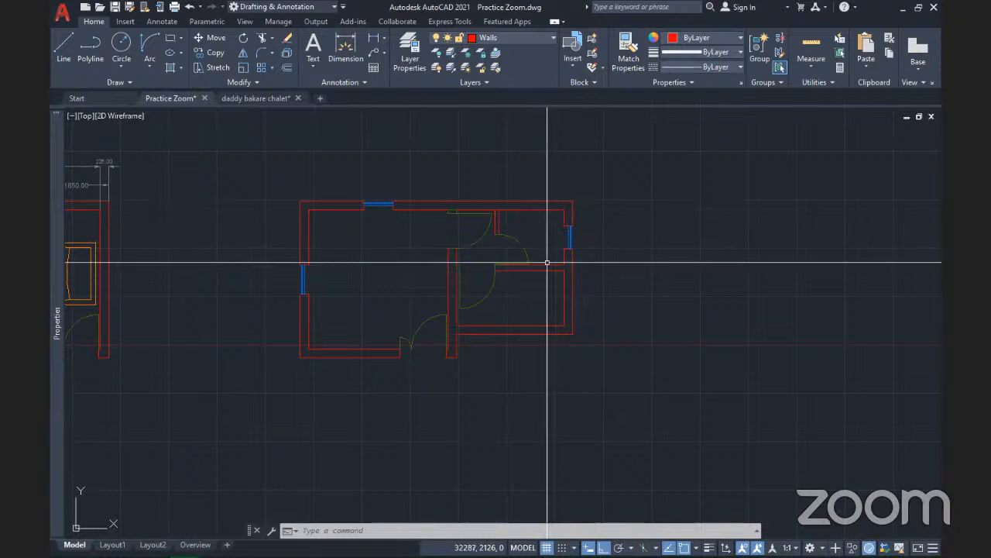
scroll(558, 242, up, 4)
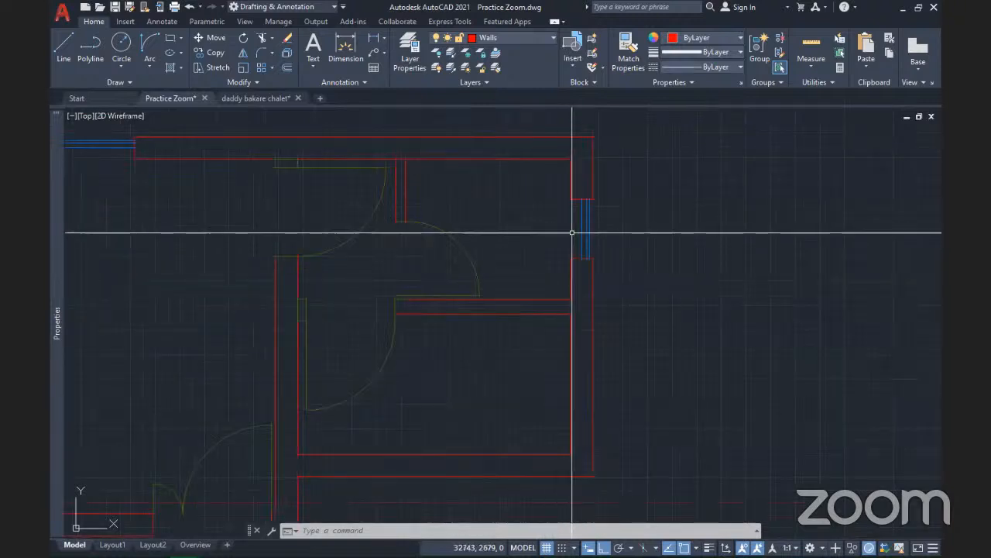
scroll(537, 272, down, 2)
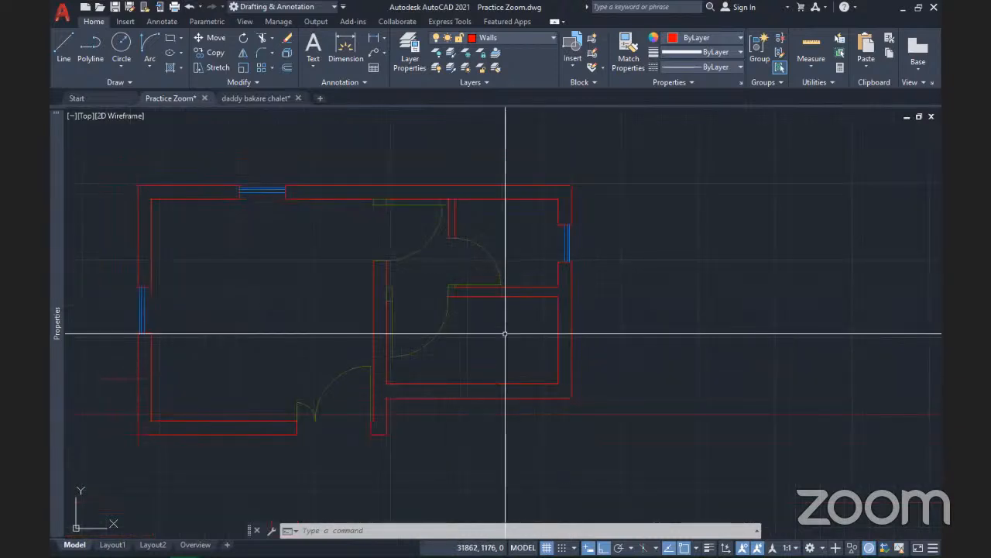
scroll(550, 281, down, 4)
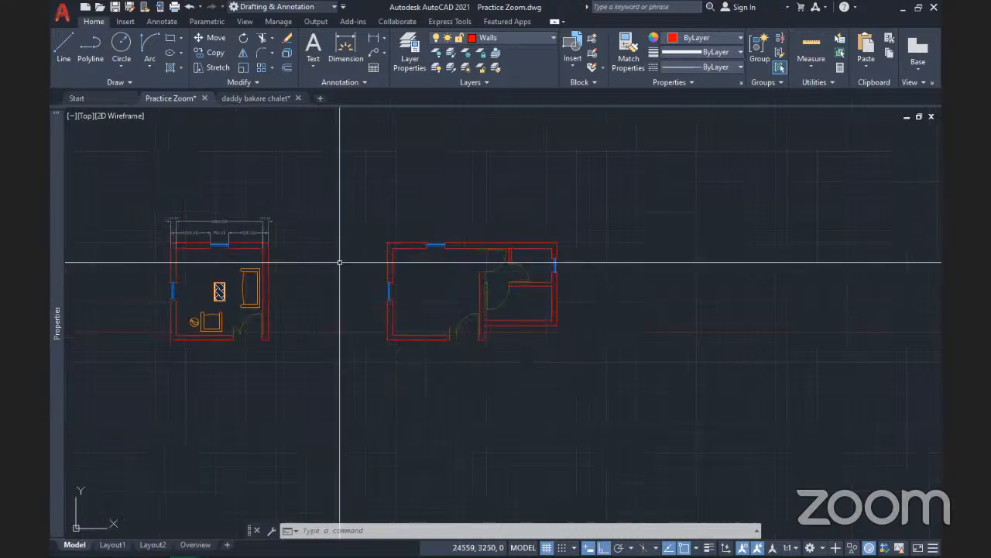
Close the Insert block gallery and zoom onto the right plan's walls, windows and doors
click(571, 63)
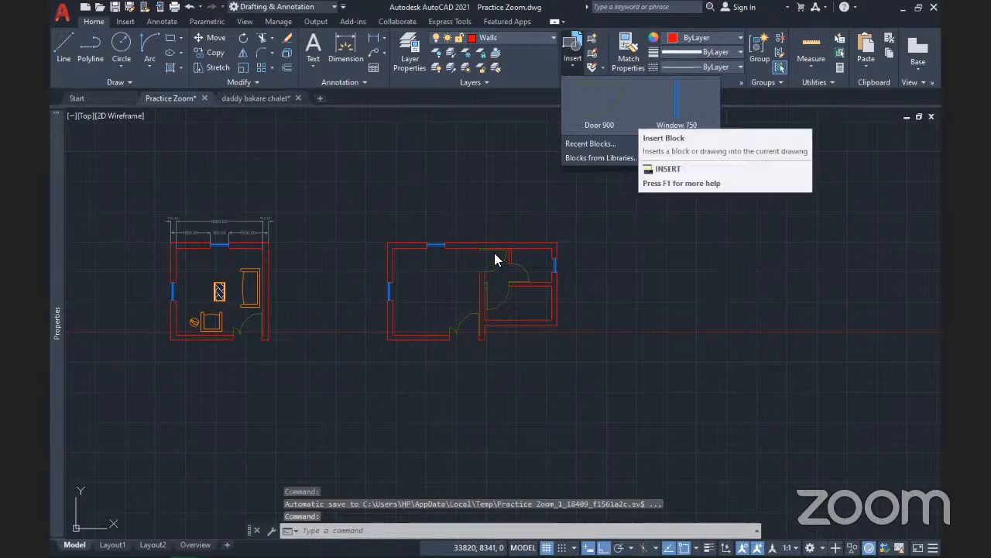
click(478, 212)
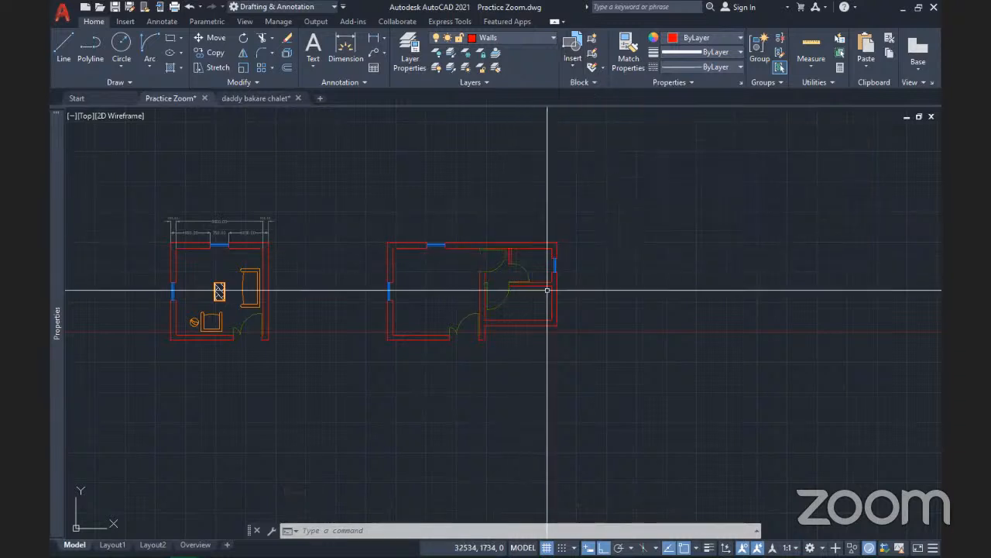
scroll(531, 286, up, 4)
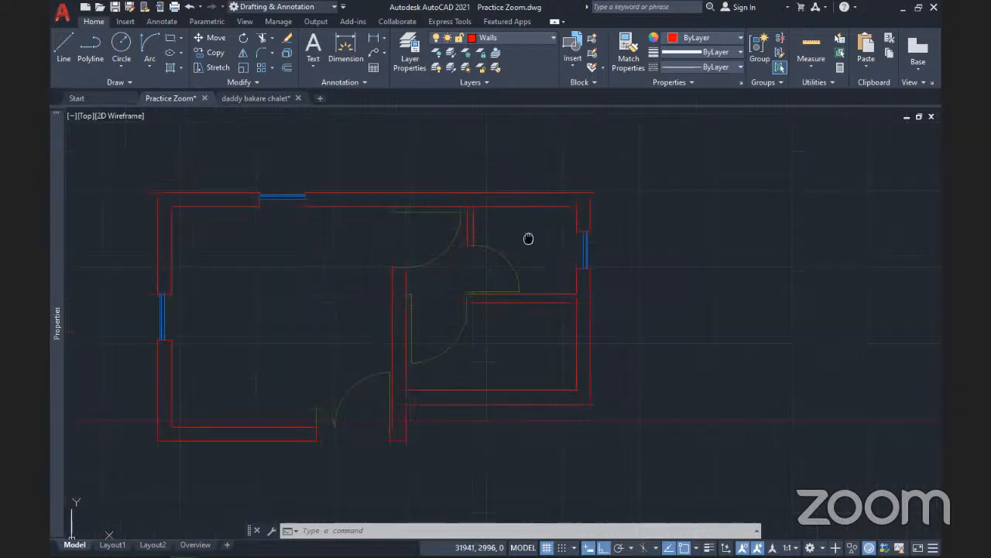
mouse_move(528, 239)
middle_down()
mouse_move(516, 215)
mouse_move(542, 205)
middle_up()
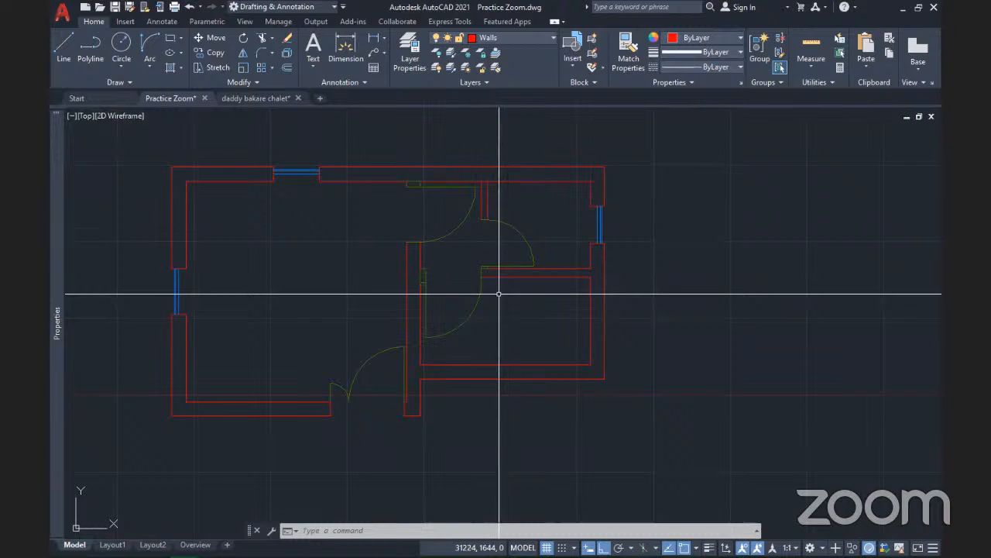
click(245, 22)
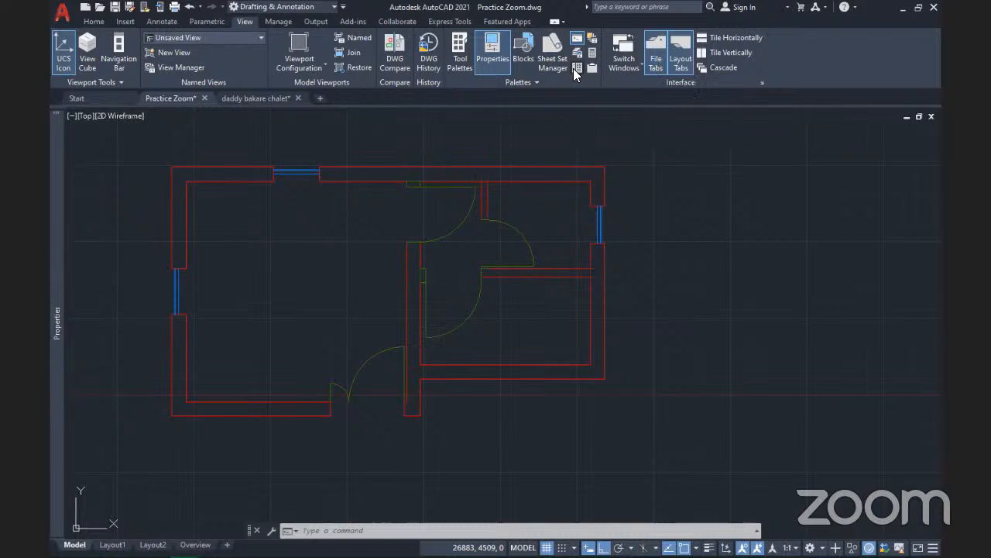
Open DesignCenter and go up two levels from Blocks to the D:\Work folder
click(576, 68)
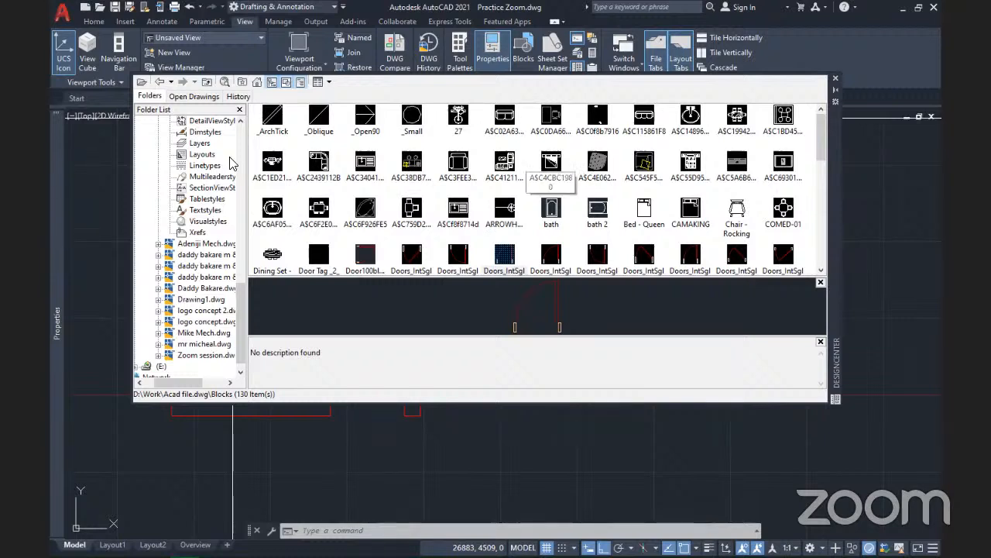
click(208, 82)
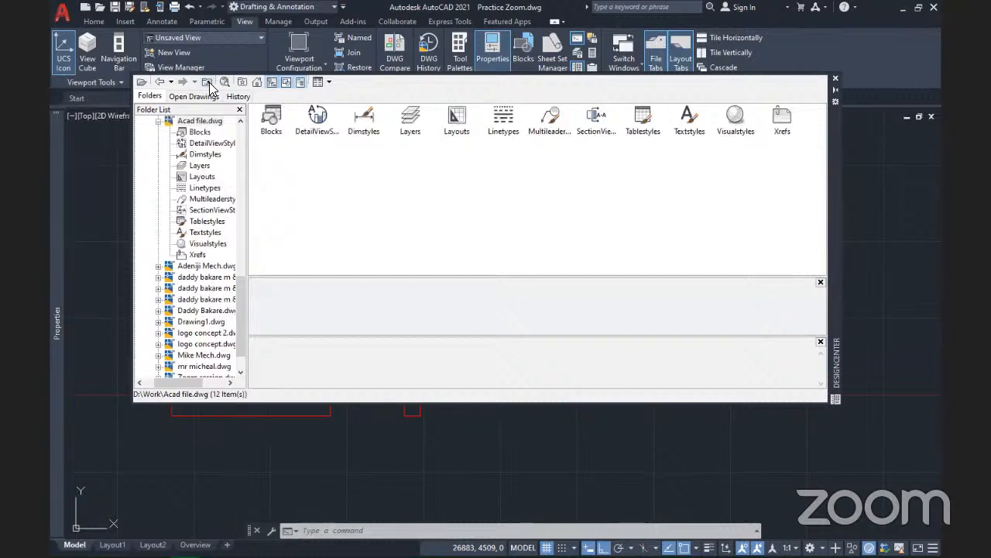
click(209, 82)
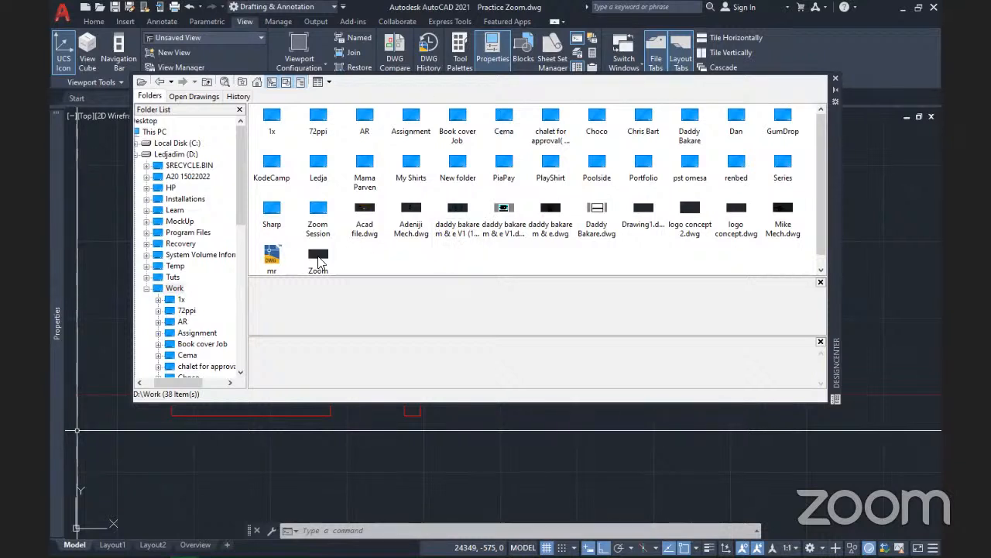
Collapse Work, inspect Acad file.dwg's contents, return to D:\Work, and close DesignCenter
double_click(174, 288)
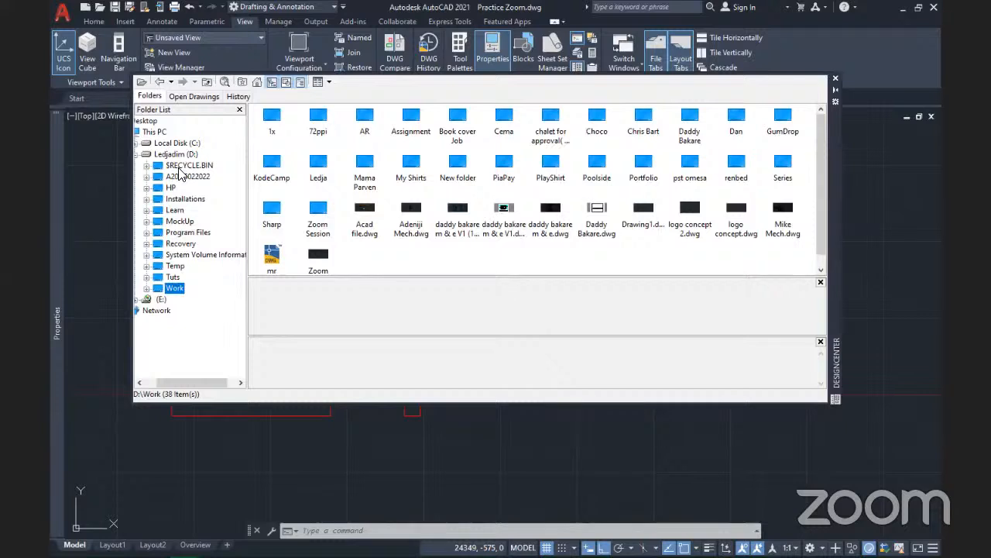
scroll(206, 329, left, 1)
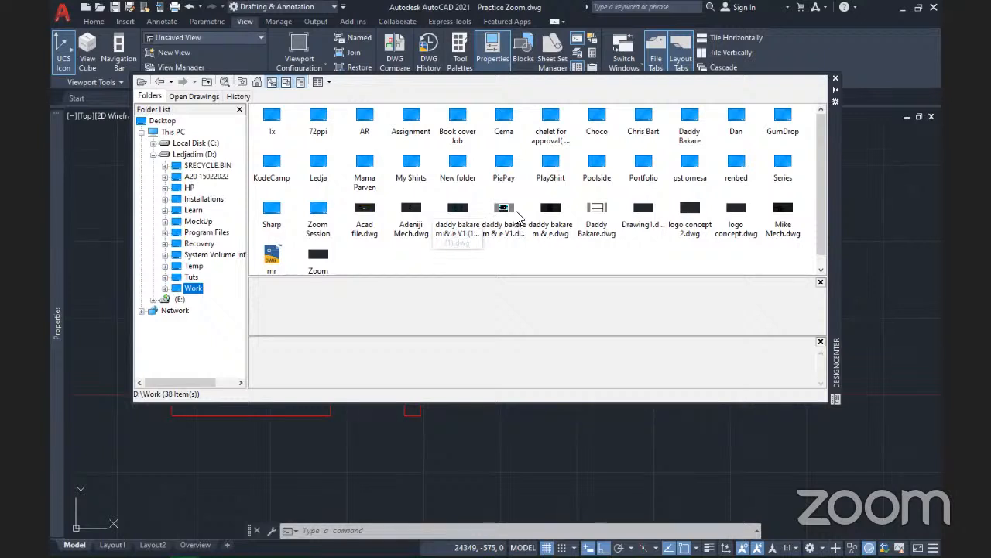
double_click(364, 210)
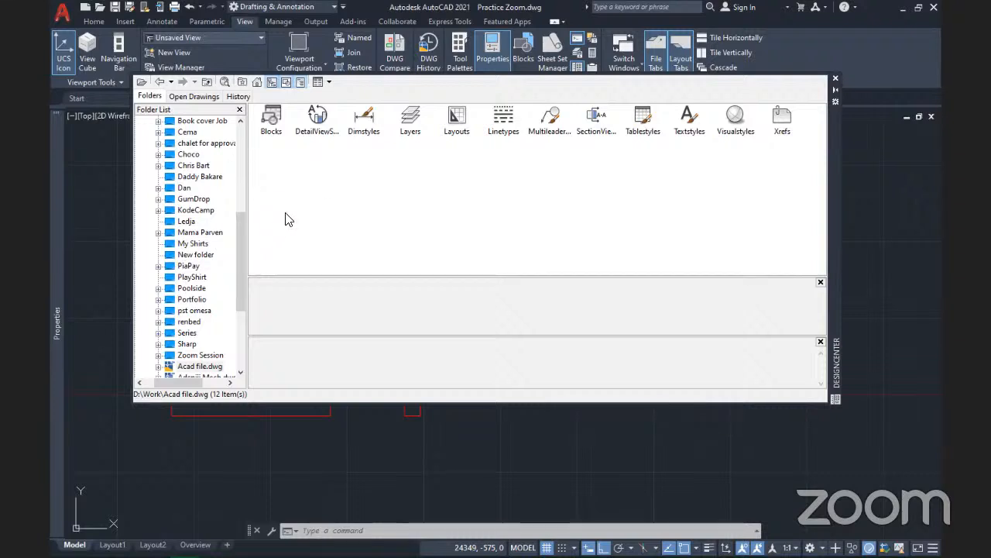
click(207, 82)
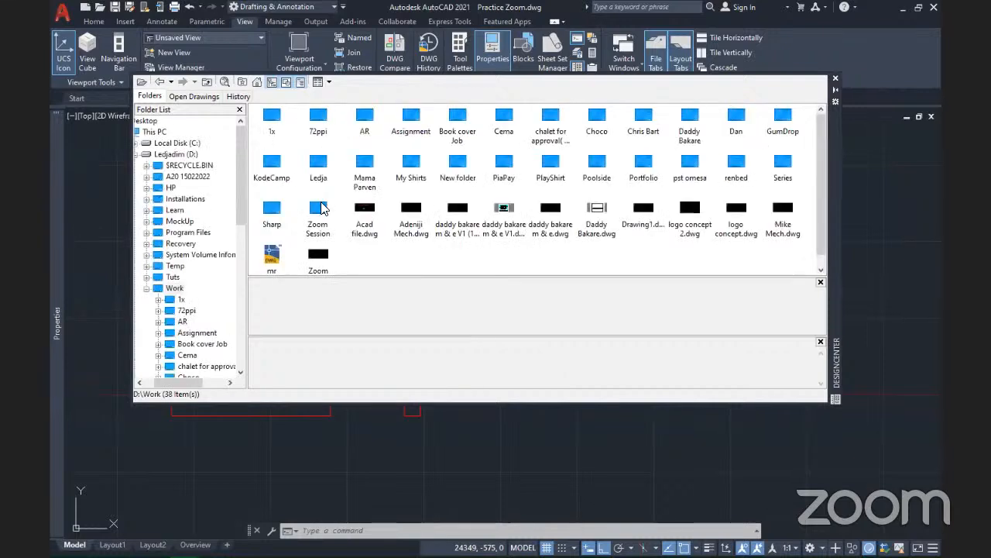
click(835, 78)
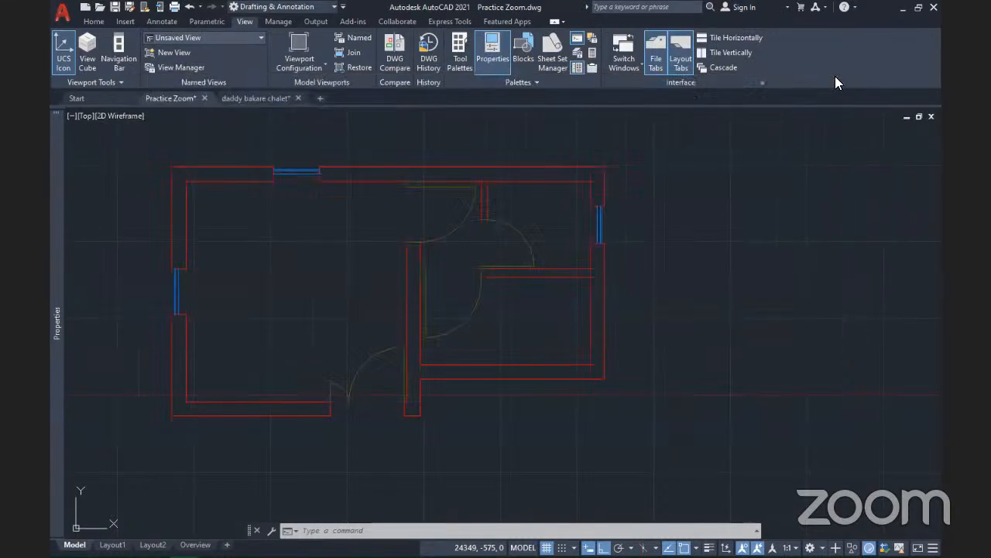
Pan and zoom both floor plans back into view and return to the Home tools
scroll(456, 273, up, 3)
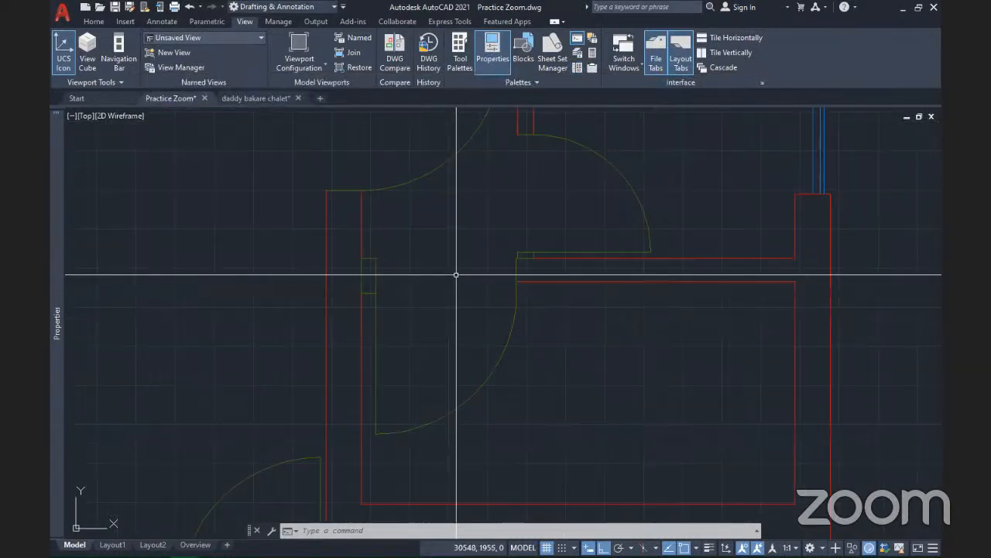
scroll(457, 273, down, 5)
middle_drag(454, 268, 514, 251)
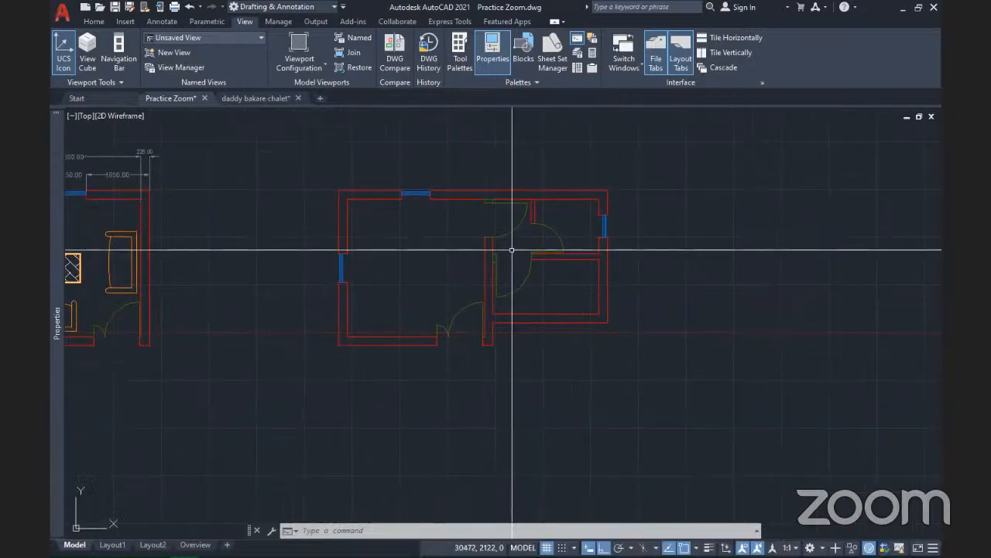
scroll(512, 244, up, 2)
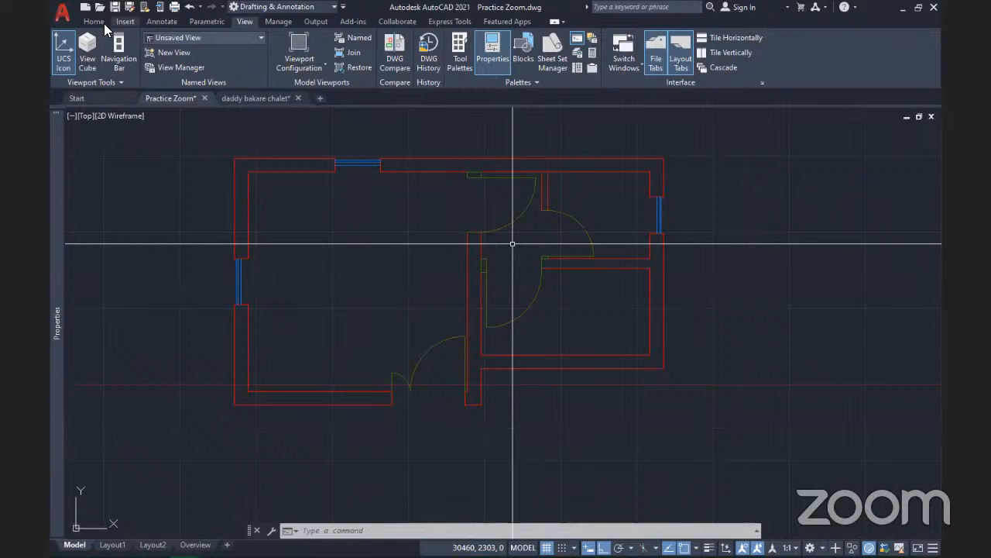
click(93, 21)
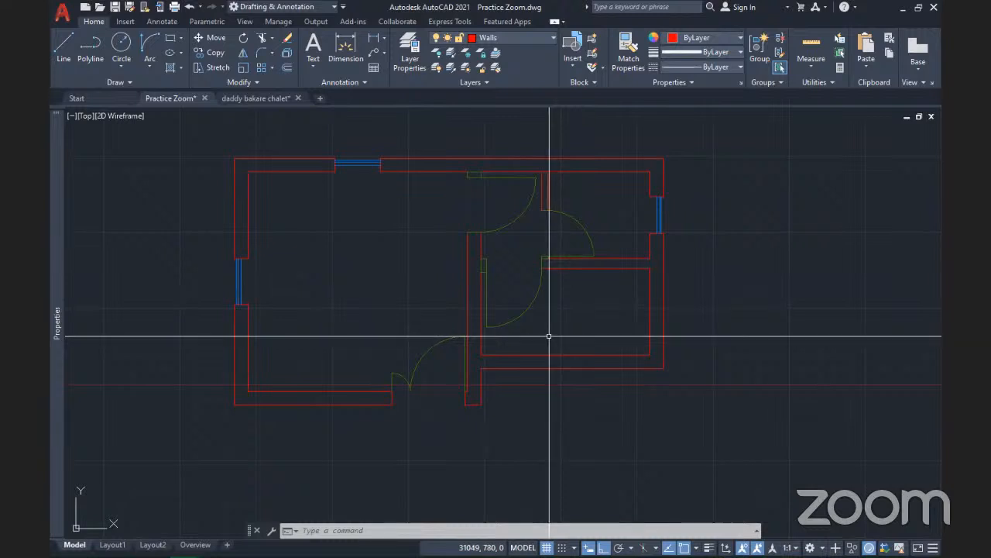
scroll(548, 337, down, 2)
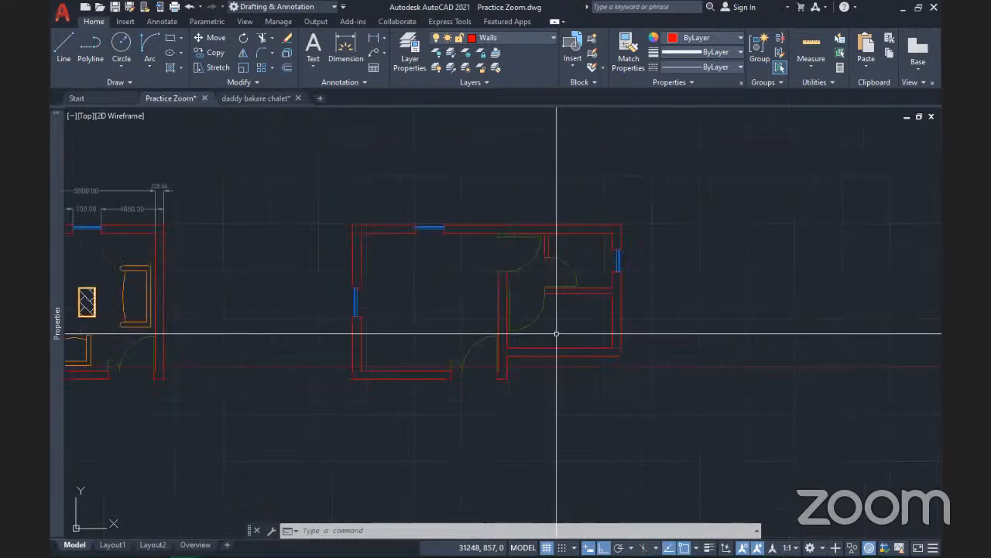
Zoom in, then open and dismiss the Insert gallery showing Door 900 and Window 750
scroll(556, 333, up, 2)
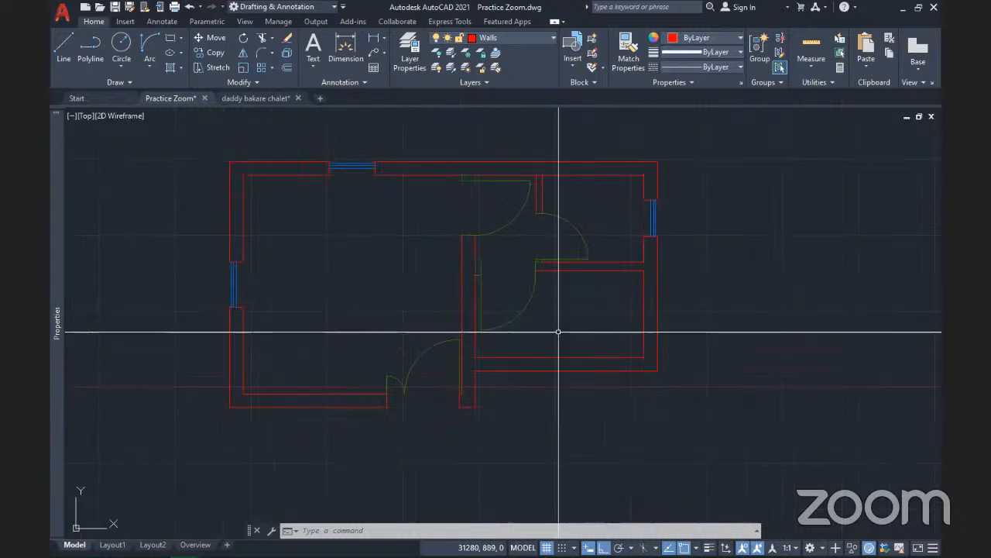
click(574, 66)
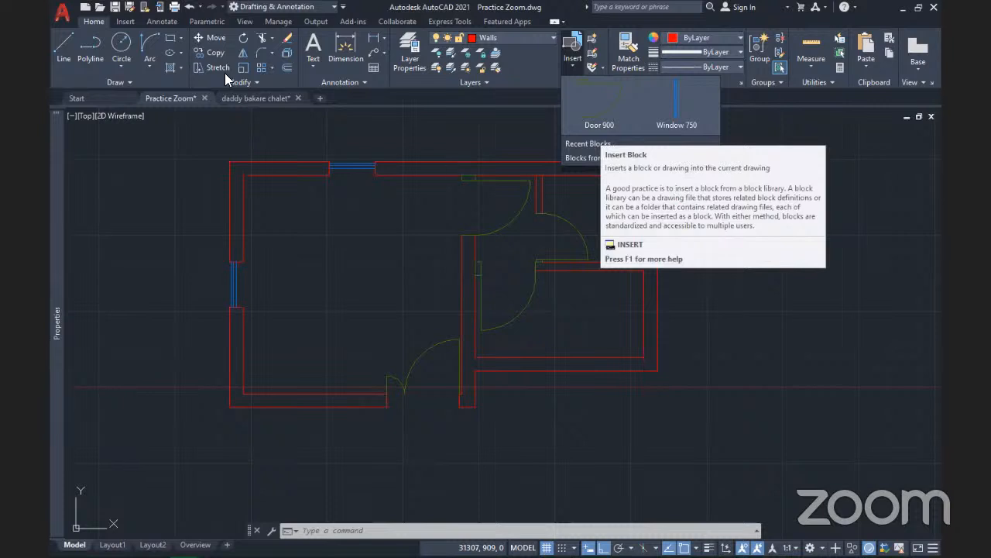
click(129, 26)
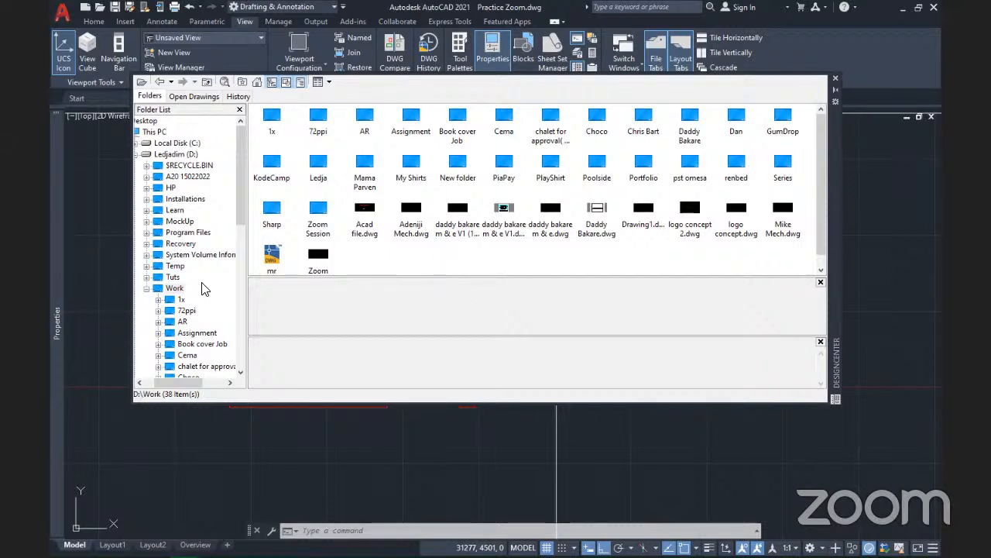
Browse from Desktop to the Work folder and open Acad file.dwg to list its contents
click(147, 289)
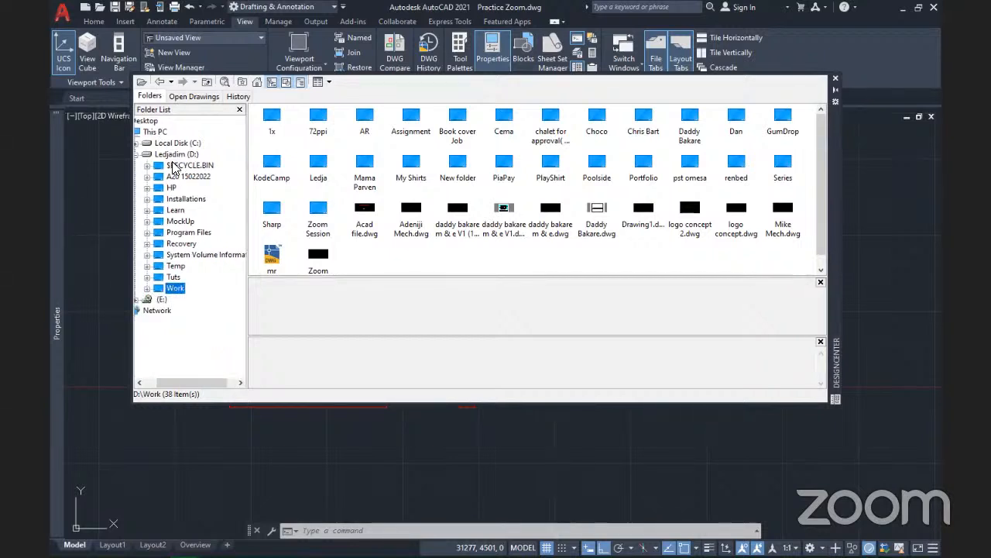
click(164, 121)
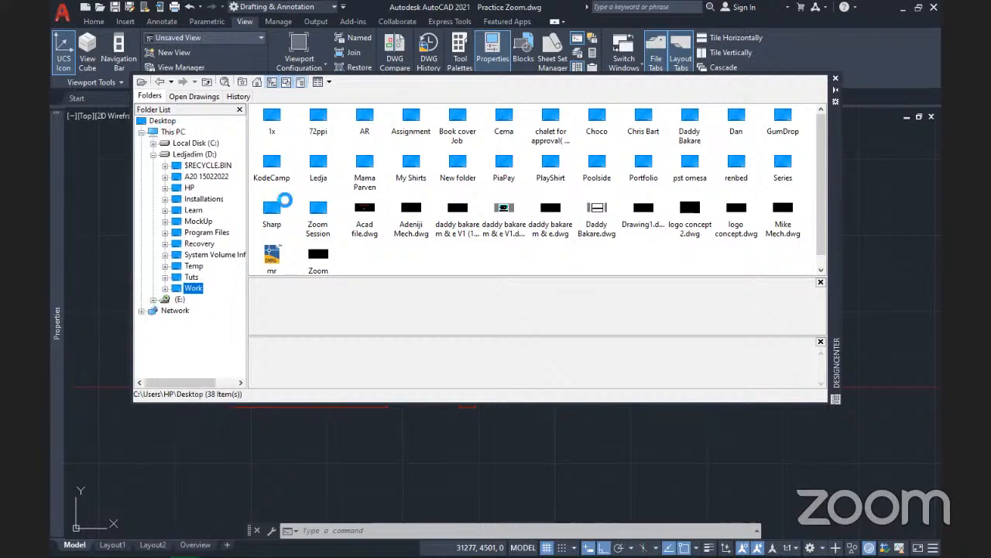
click(192, 288)
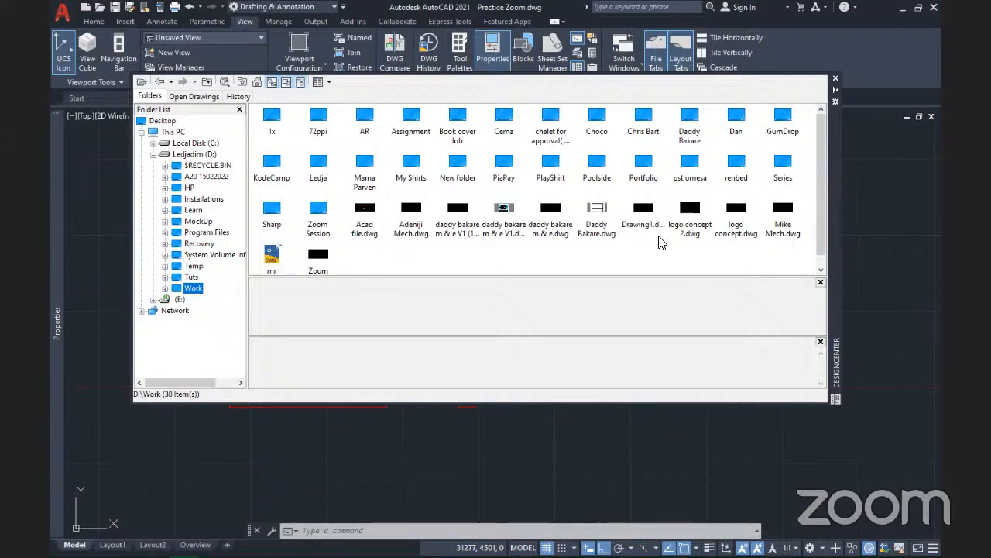
click(368, 215)
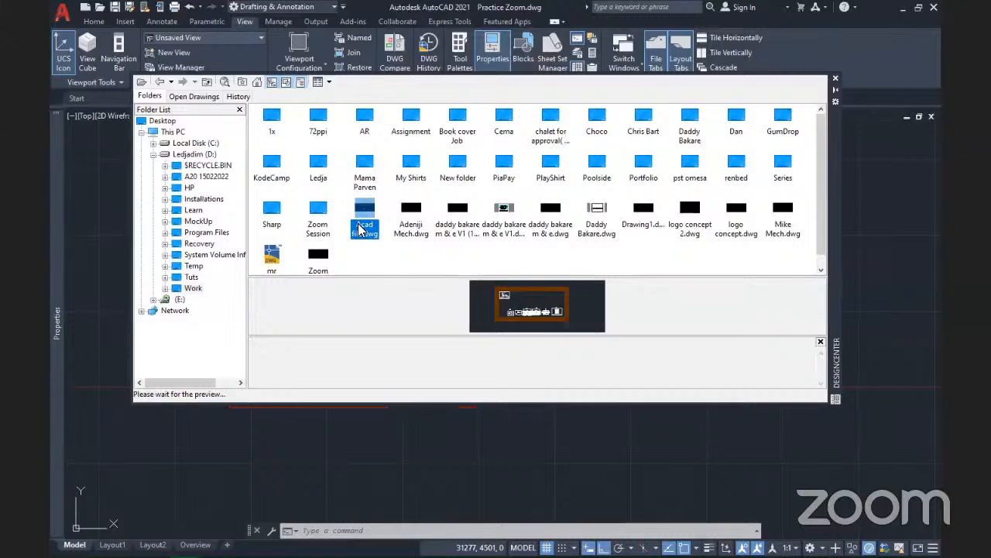
double_click(360, 227)
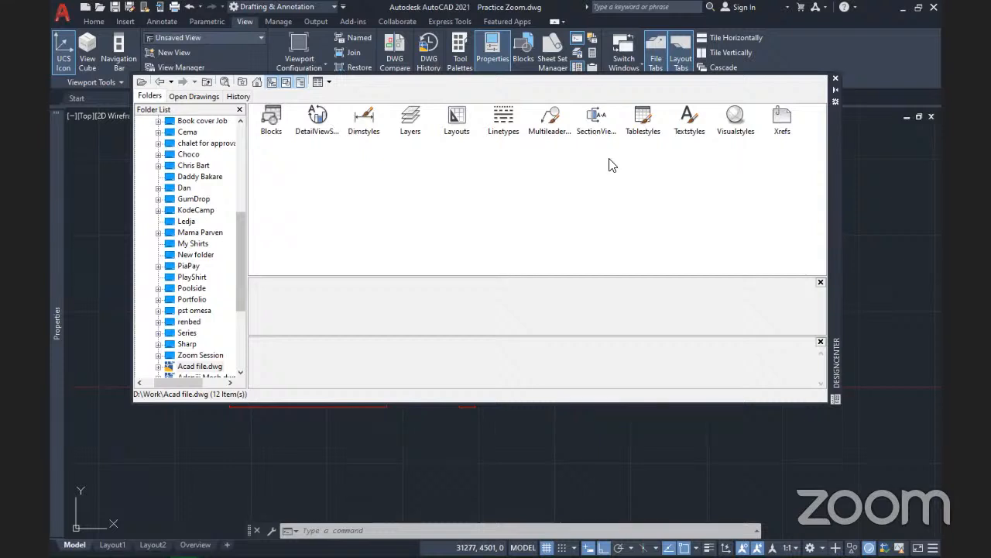
Expand Acad file.dwg's Blocks in DesignCenter and scroll through its 130 block thumbnails
double_click(272, 116)
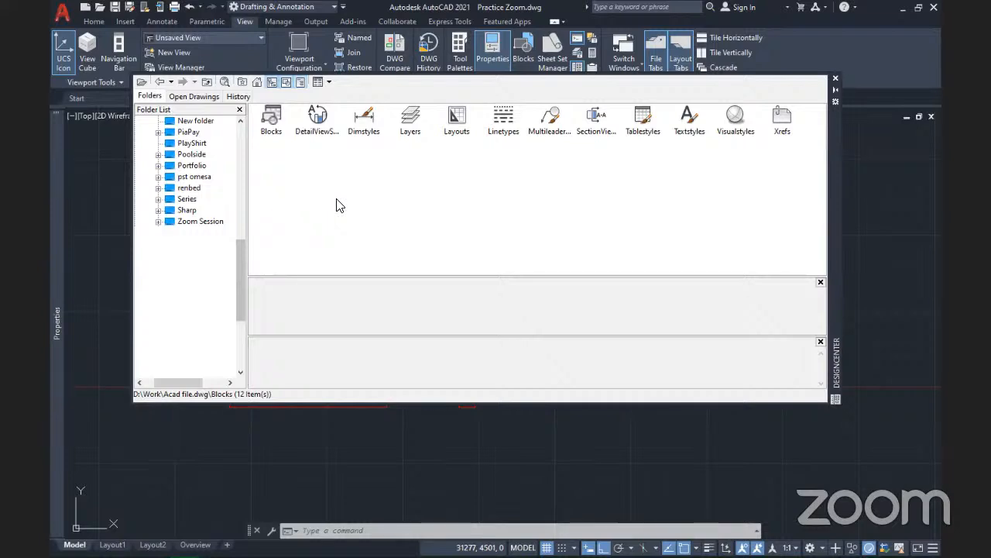
scroll(674, 210, down, 10)
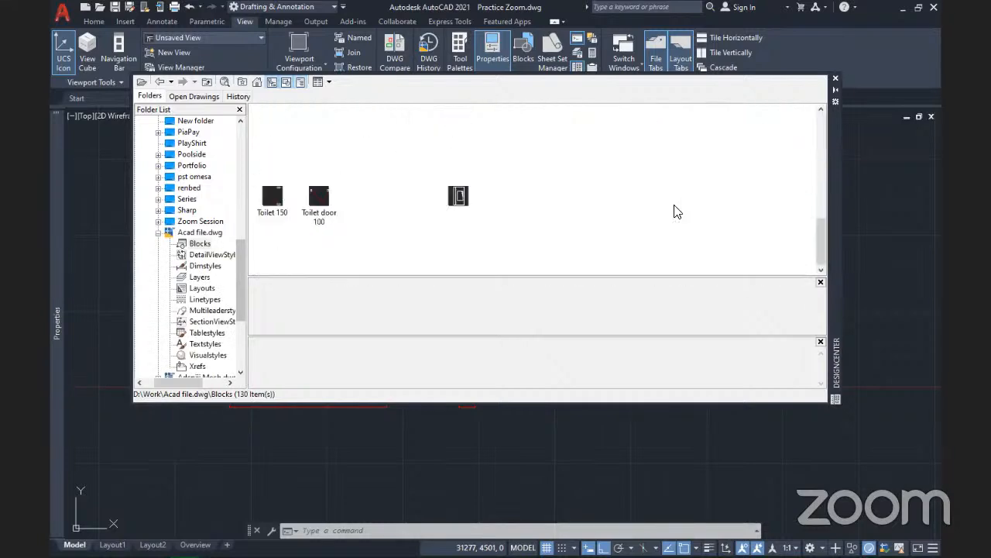
scroll(674, 211, up, 10)
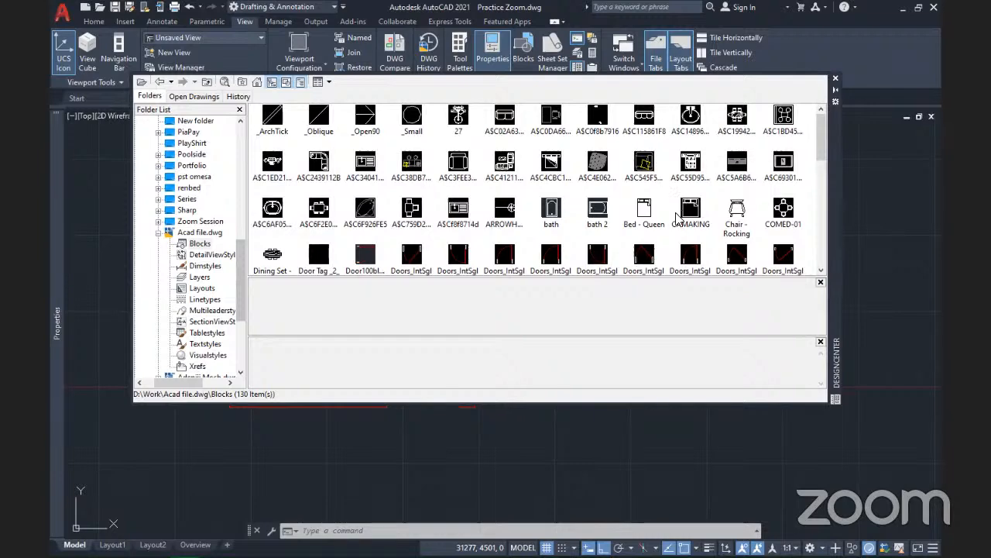
scroll(681, 205, down, 3)
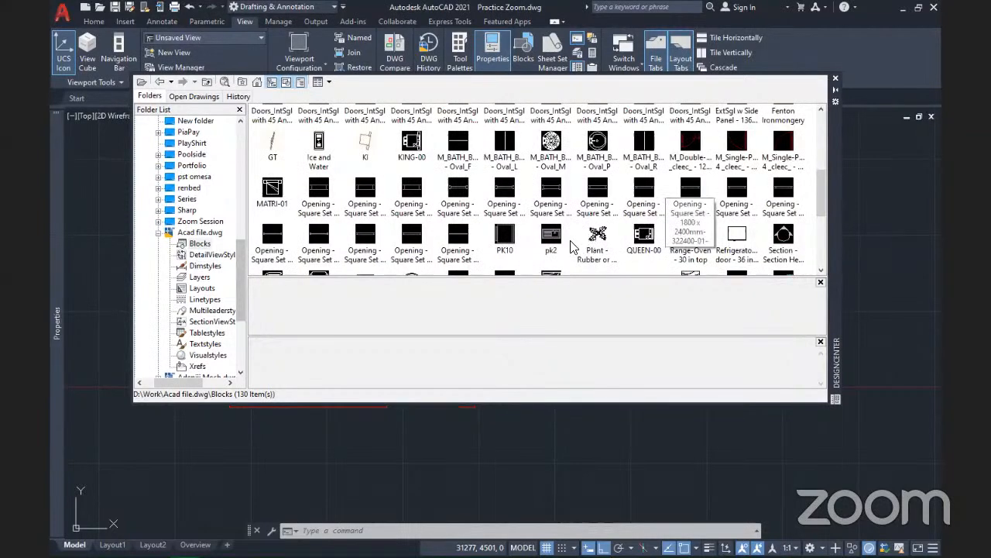
scroll(593, 242, down, 3)
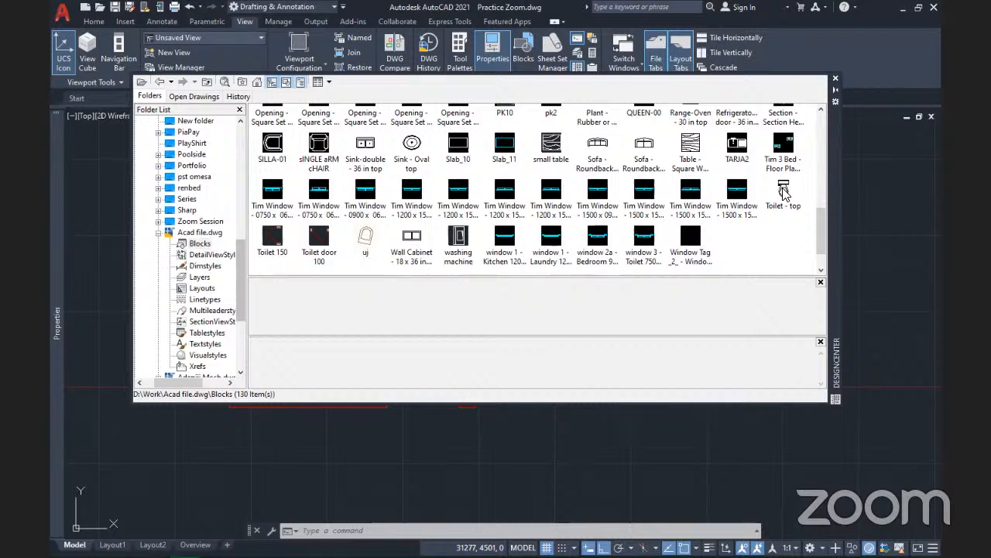
Select the Toilet - top block thumbnail in DesignCenter for insertion
click(783, 192)
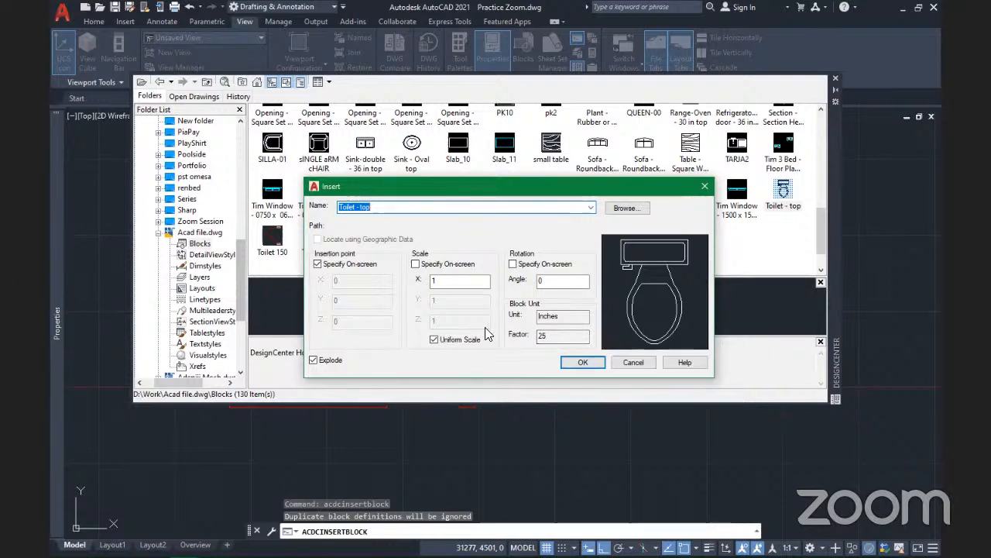
Confirm the insert settings and place Toilet - top against the wall near the blue window
click(561, 316)
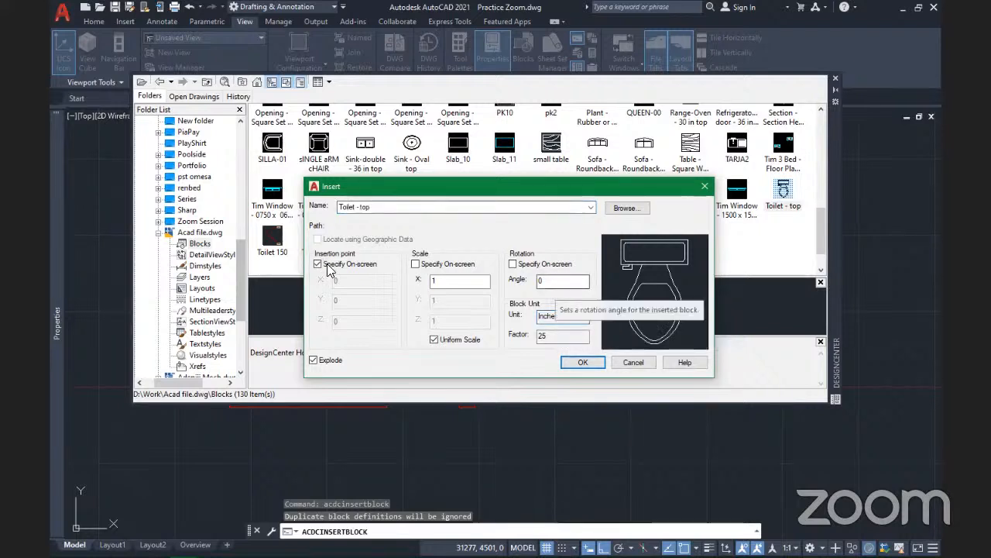
click(581, 363)
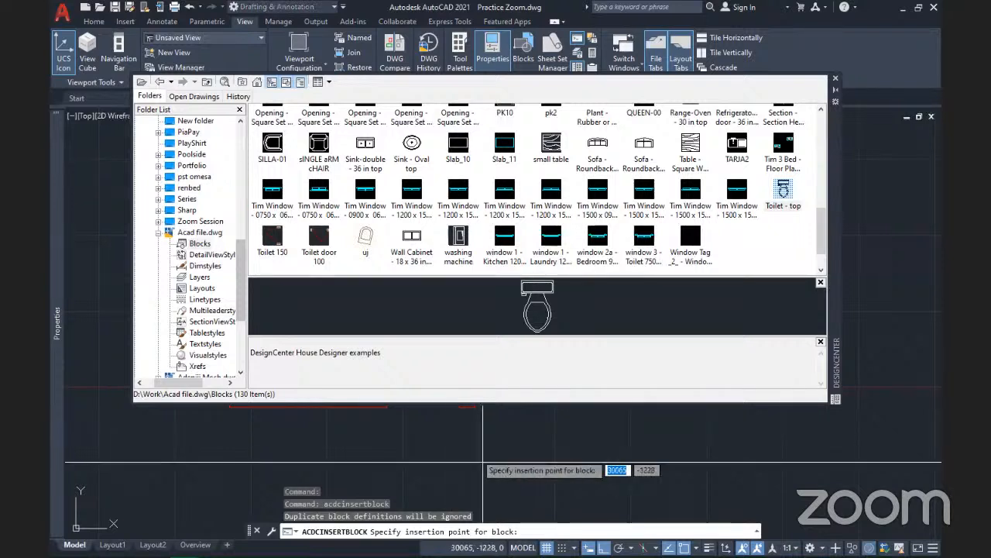
click(836, 80)
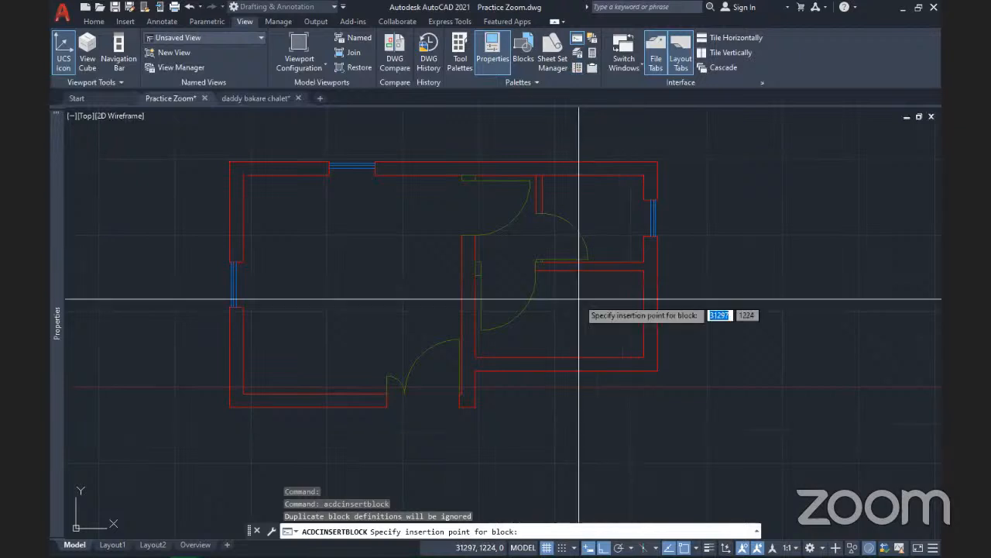
scroll(617, 215, up, 4)
middle_drag(617, 215, 451, 282)
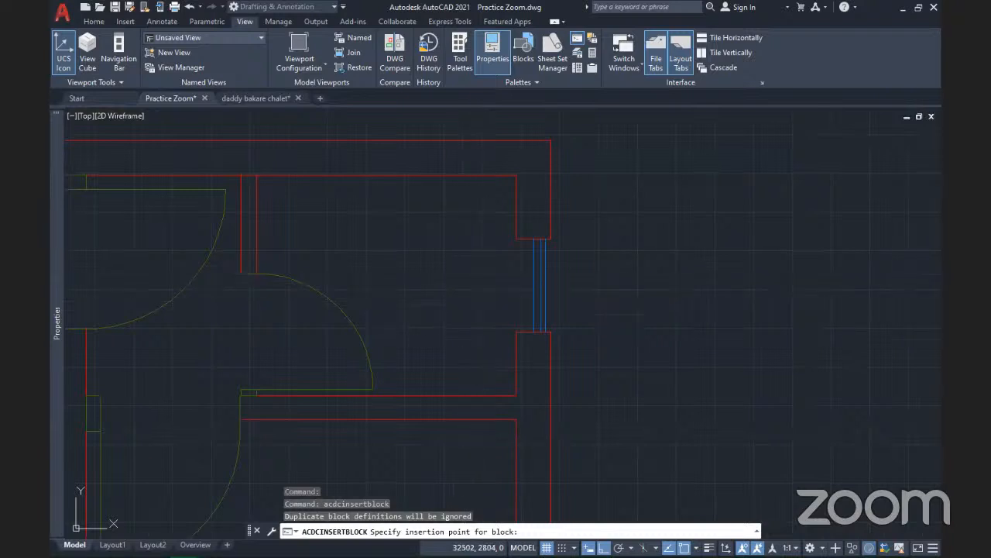
click(476, 289)
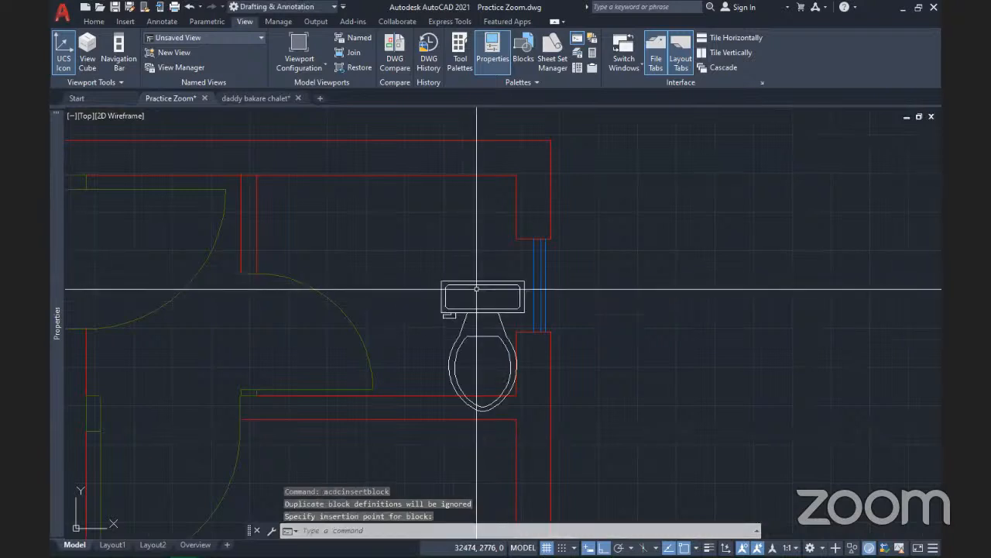
scroll(460, 320, down, 2)
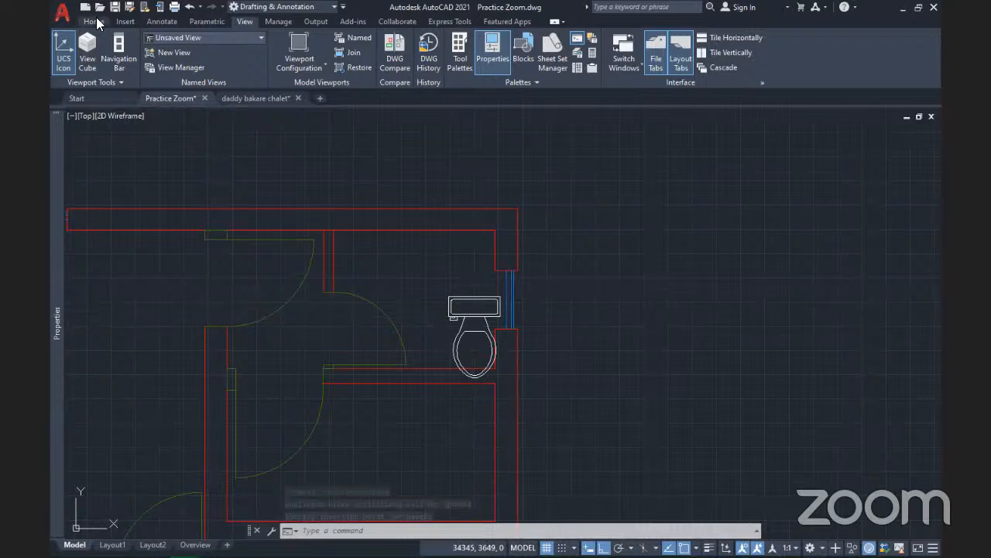
click(94, 21)
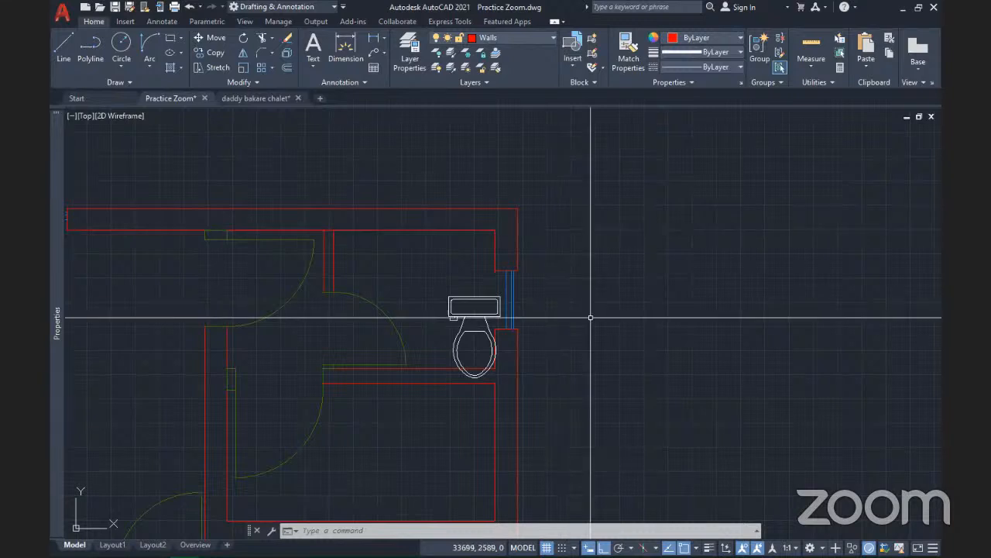
Window-select all 23 exploded toilet pieces, excluding the red wall line, and group them
click(470, 316)
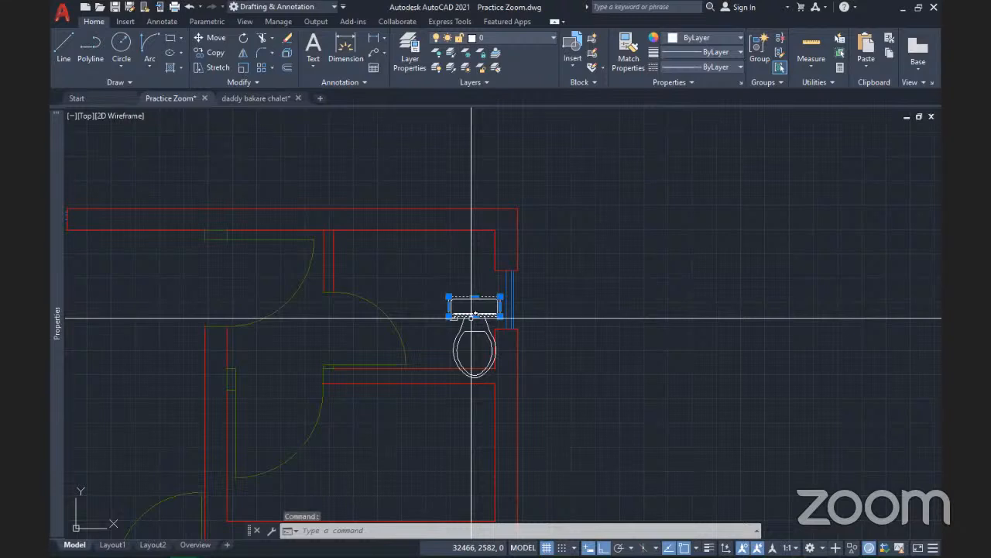
scroll(482, 354, up, 2)
click(475, 345)
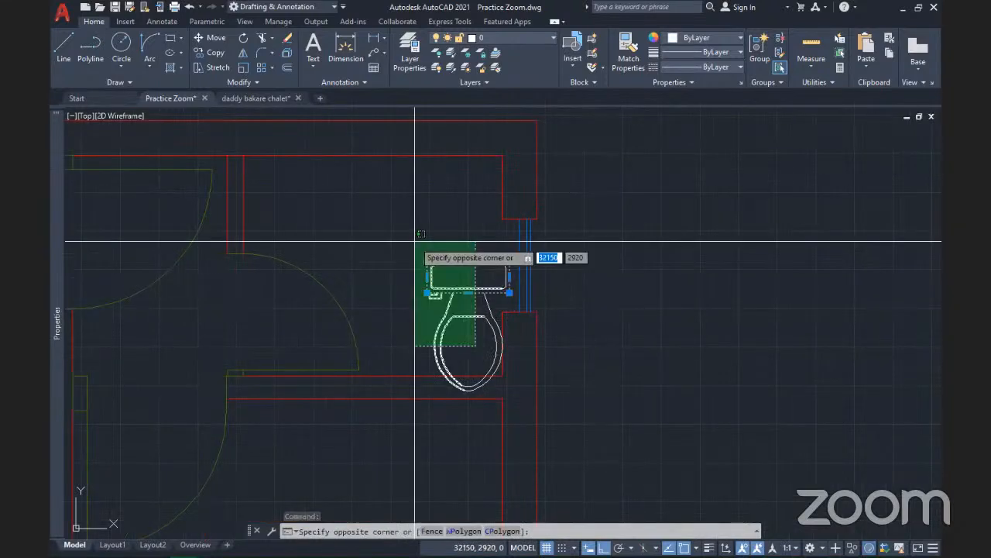
click(415, 241)
scroll(488, 322, up, 2)
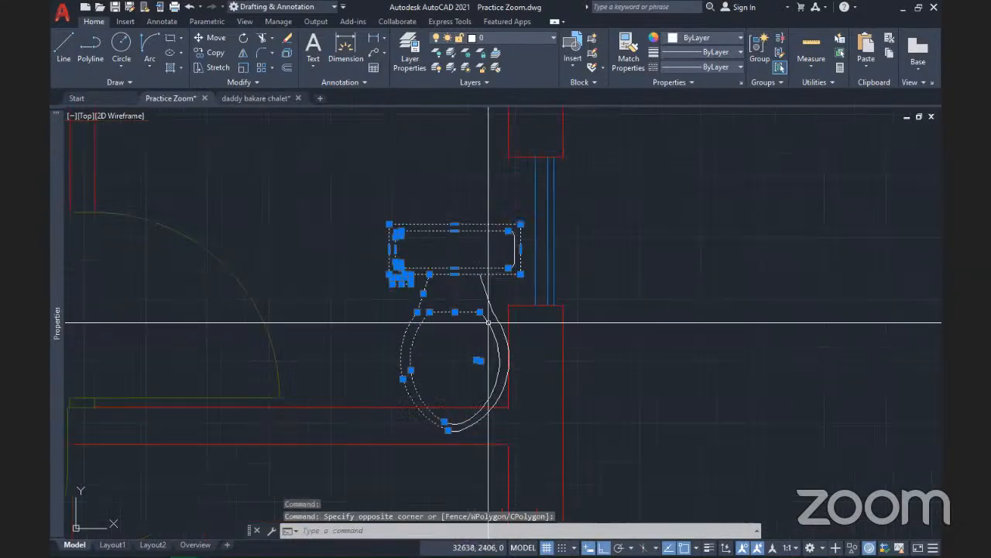
scroll(488, 323, down, 2)
click(402, 242)
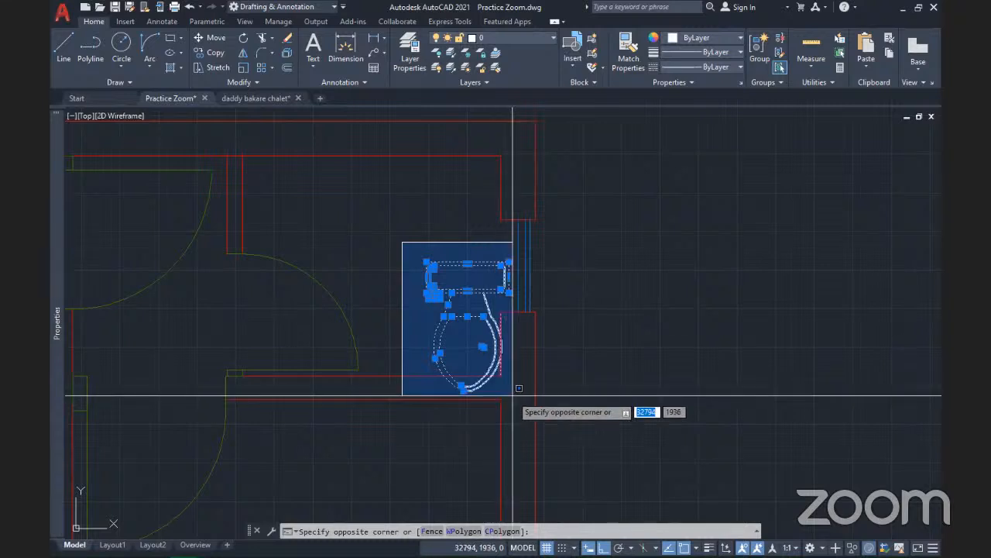
click(512, 394)
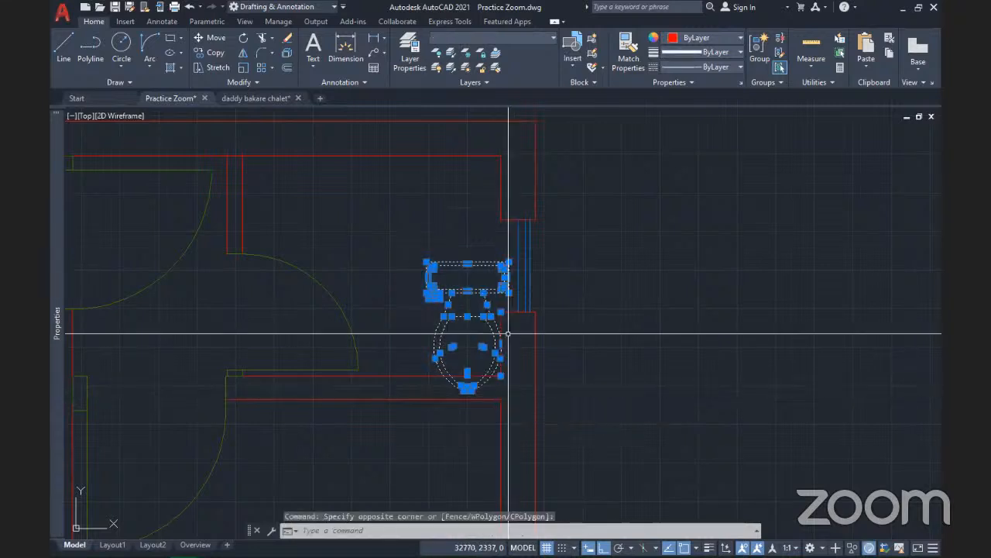
scroll(508, 334, up, 6)
shift+click(484, 294)
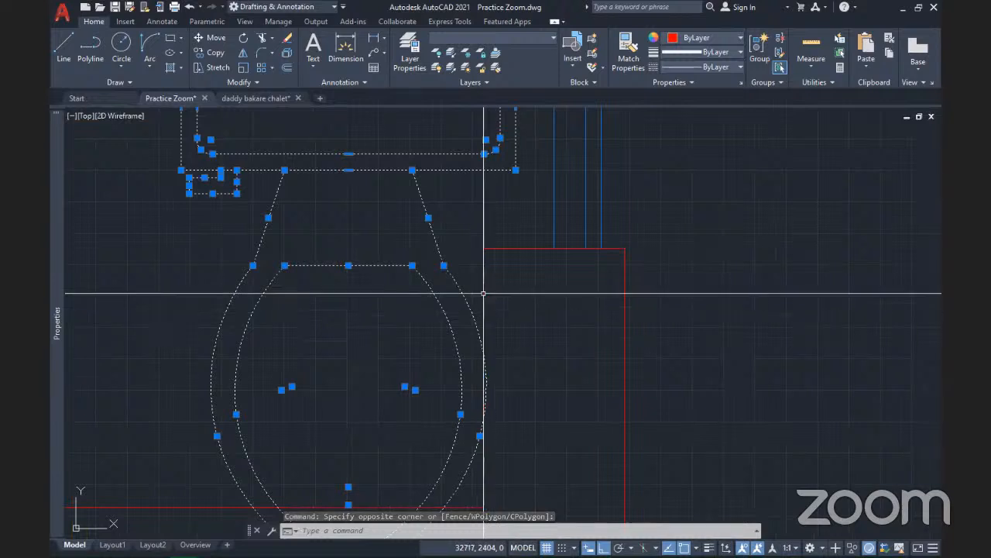
scroll(546, 321, down, 7)
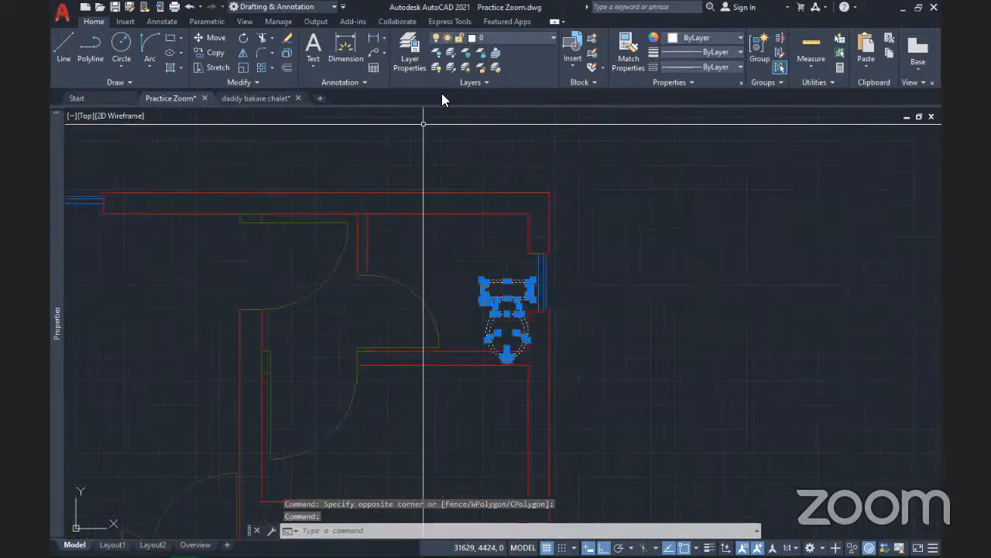
click(574, 67)
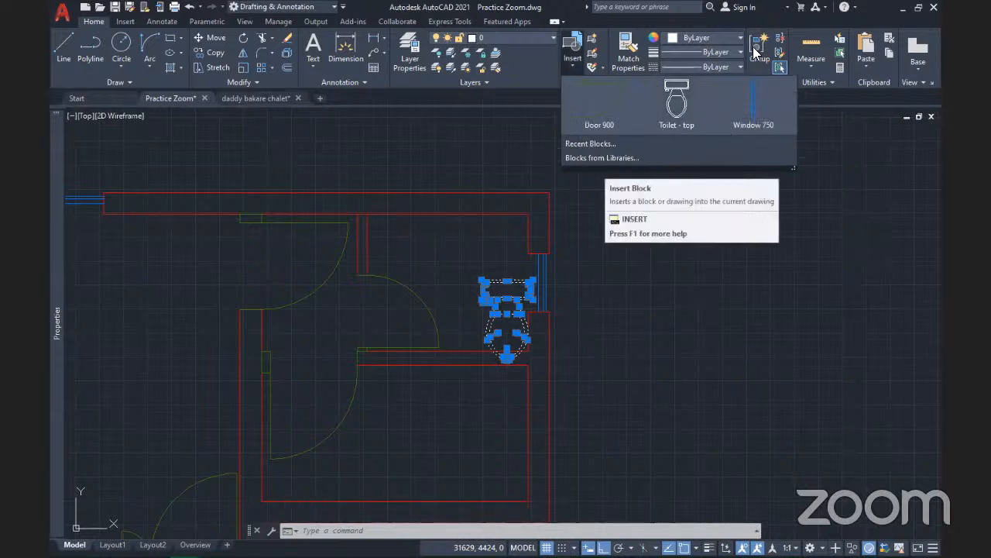
key(Escape)
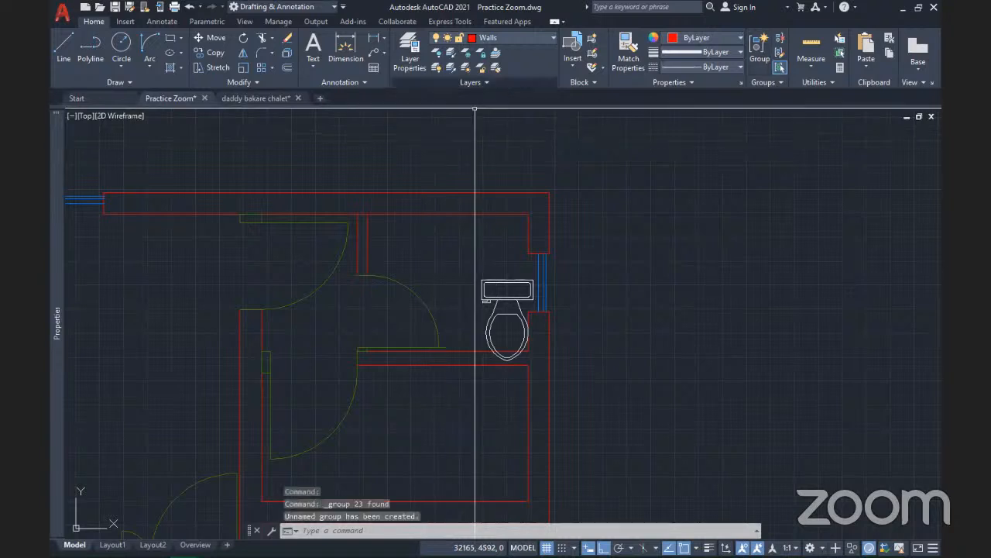
Rotate the toilet group so its tank backs onto the wall
scroll(500, 327, up, 4)
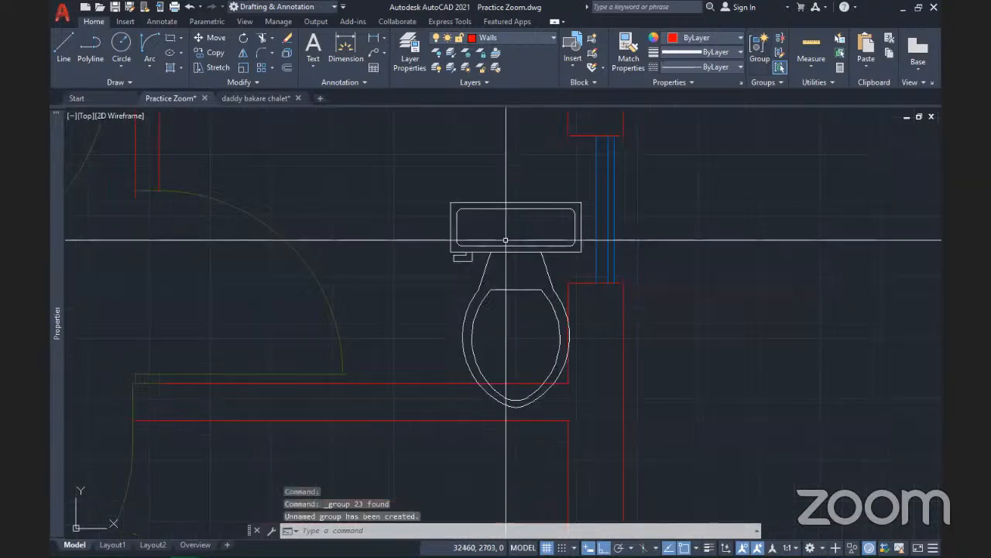
click(511, 245)
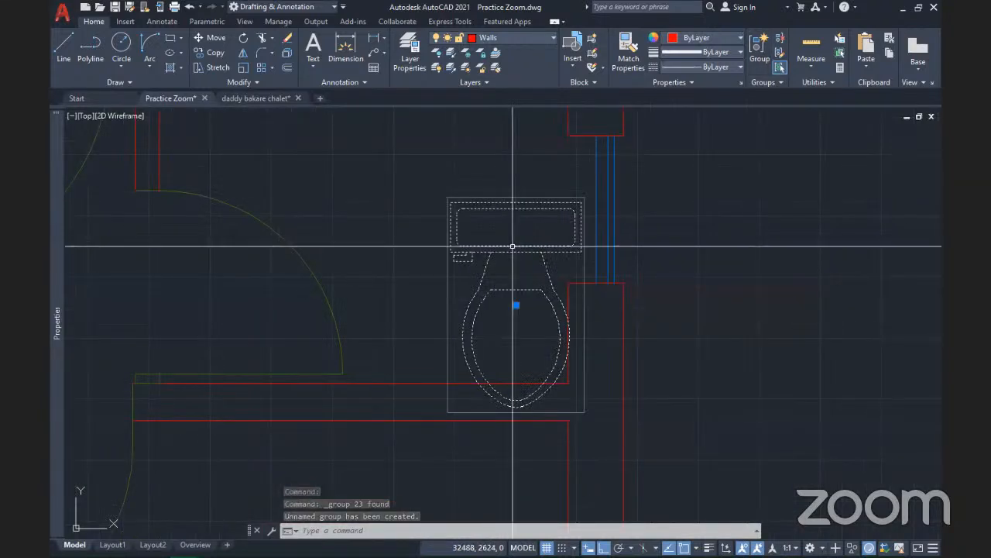
scroll(512, 246, down, 2)
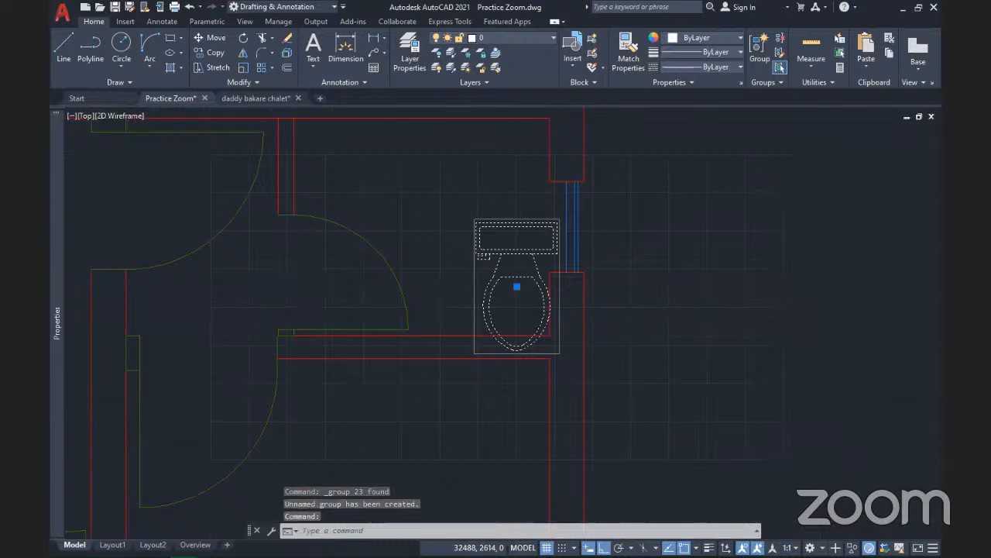
click(243, 38)
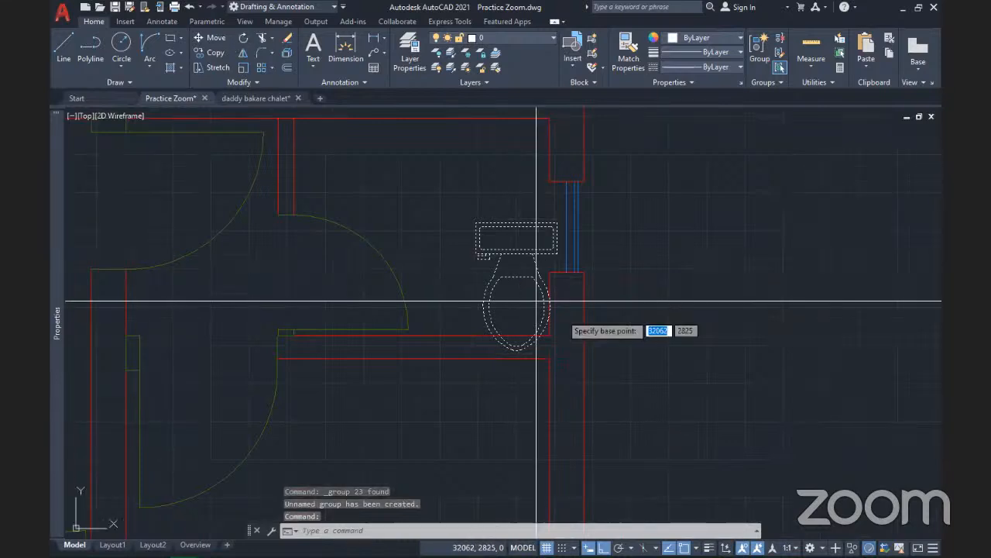
click(510, 297)
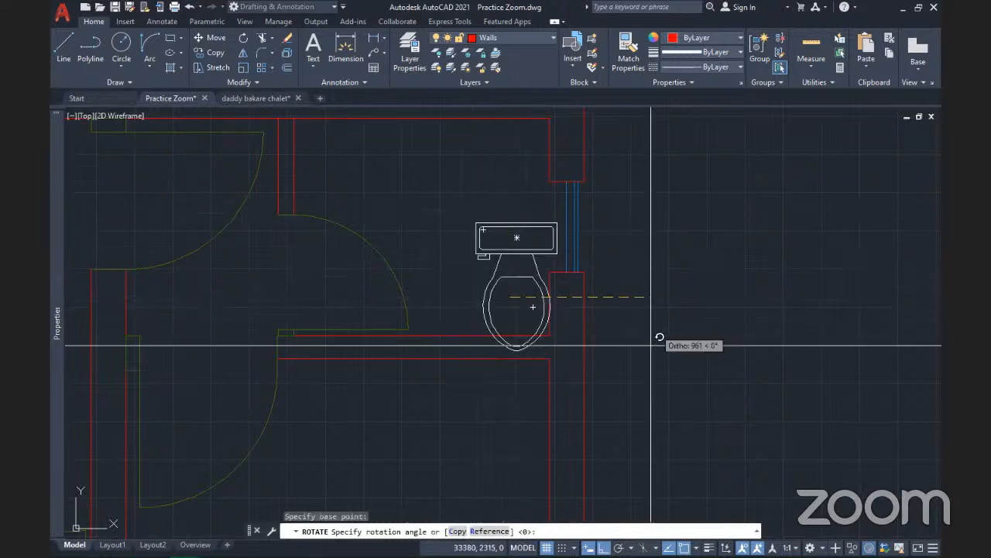
click(500, 405)
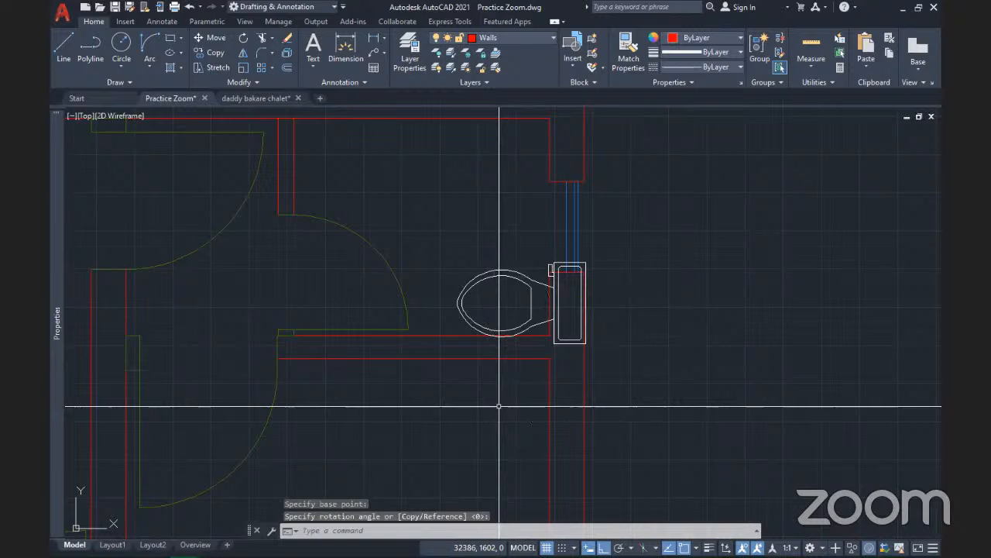
Move the toilet by its grip up beside the window, with Ortho toggled off
click(530, 304)
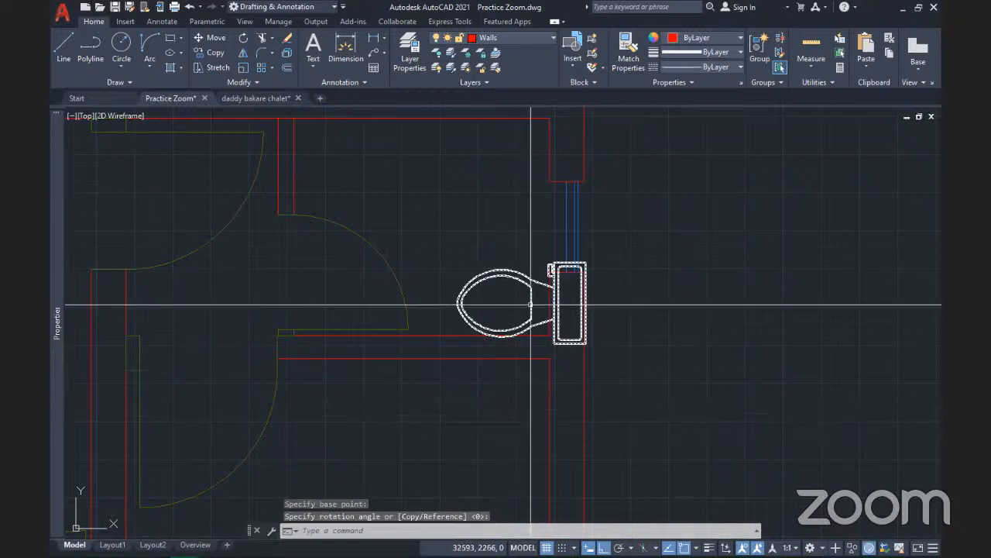
click(530, 304)
click(521, 303)
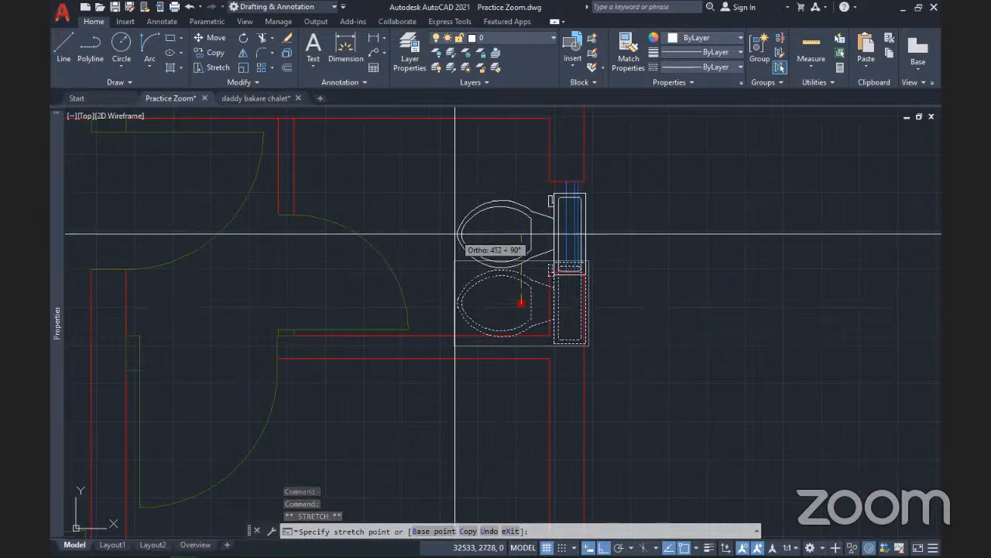
key(F8)
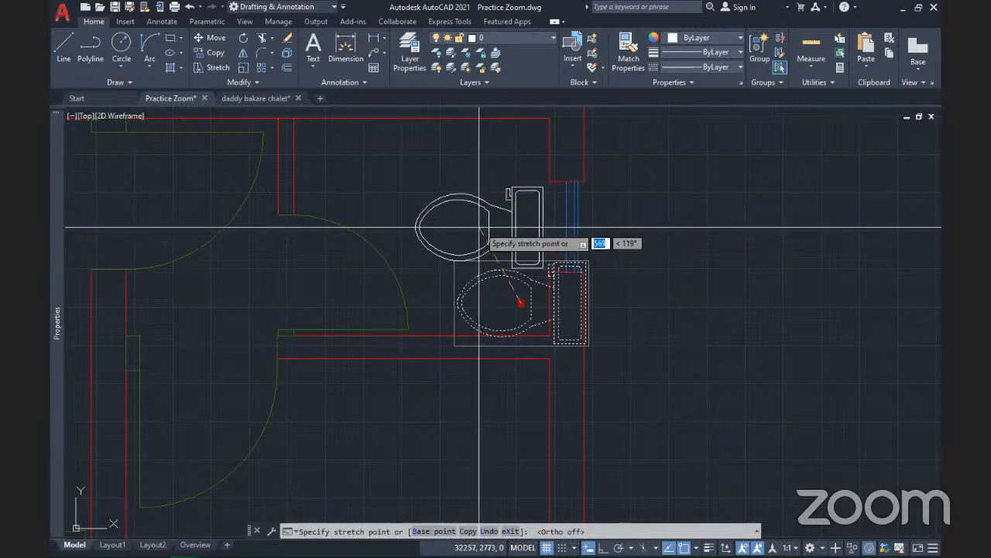
click(481, 227)
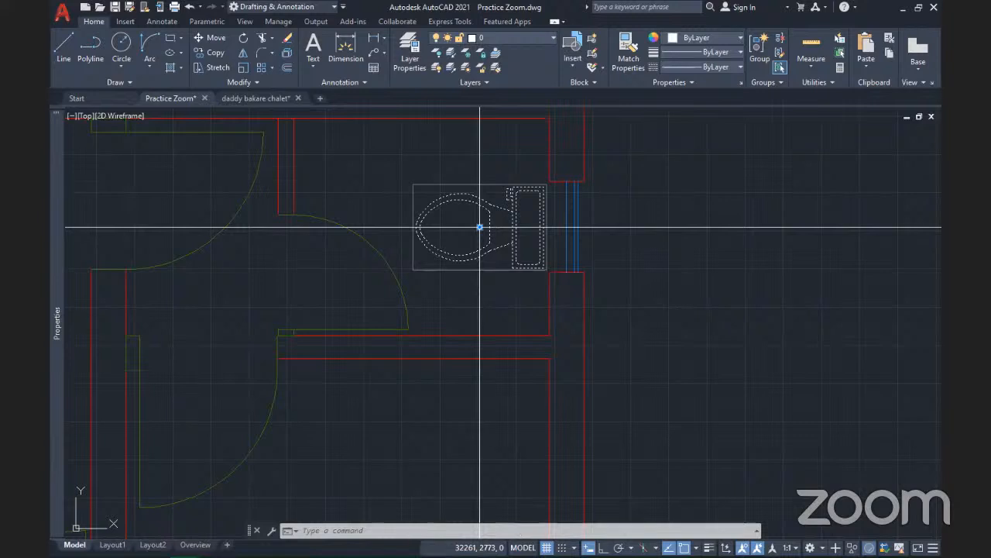
click(480, 227)
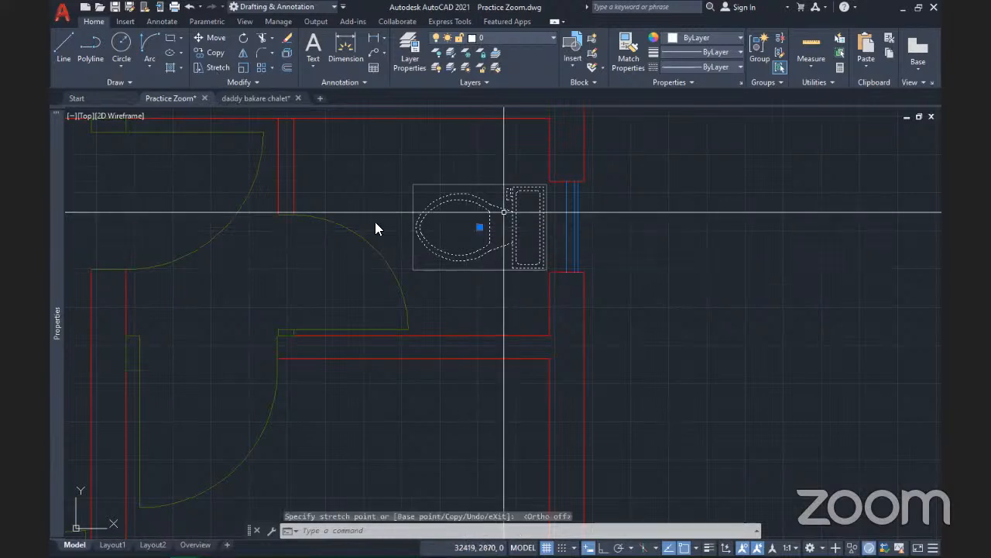
key(Escape)
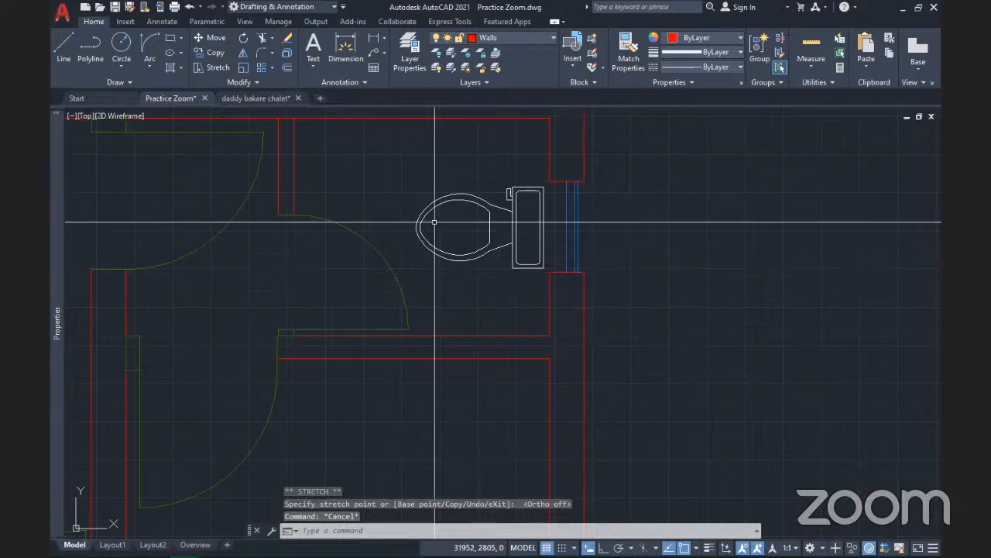
Zoom in on the toilet and select the toilet block
scroll(519, 277, down, 2)
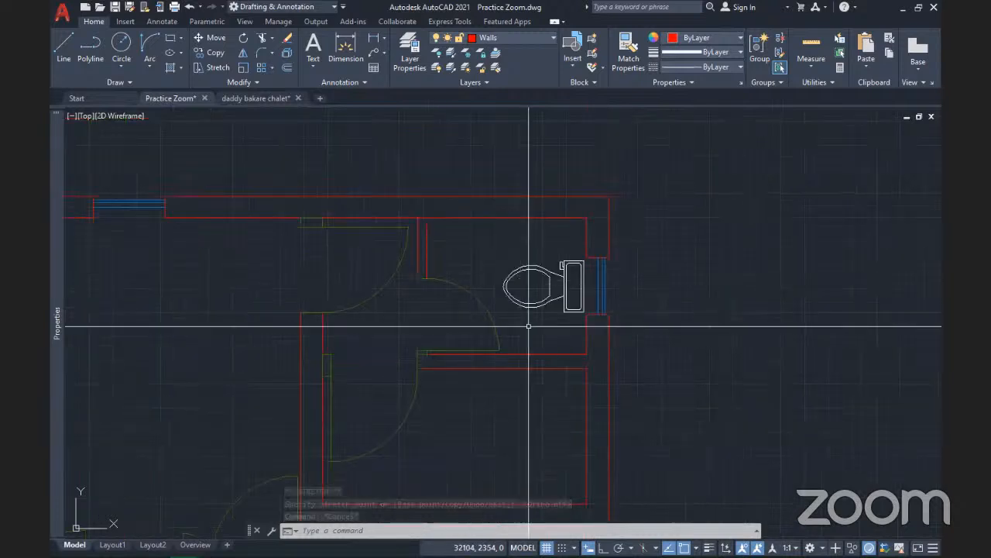
scroll(534, 287, up, 1)
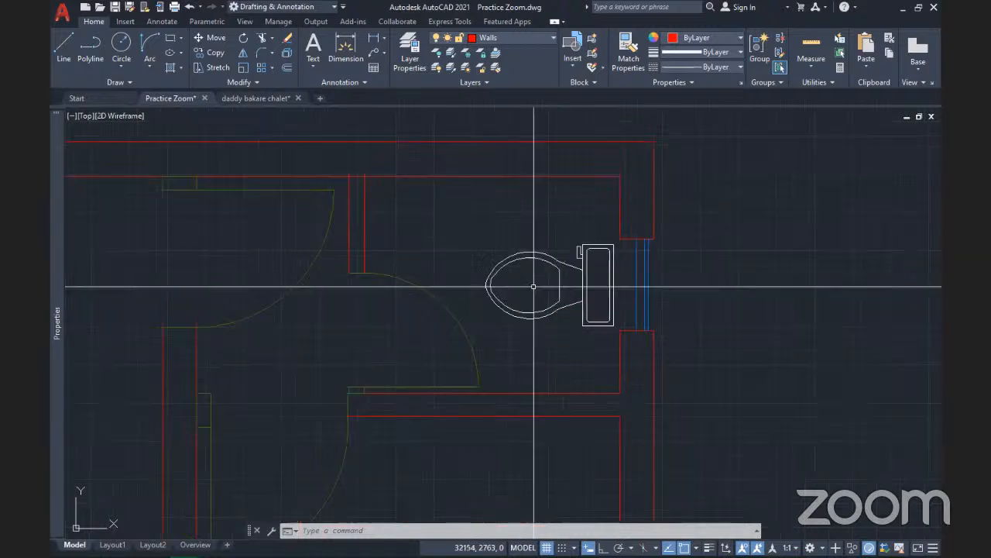
scroll(534, 287, up, 5)
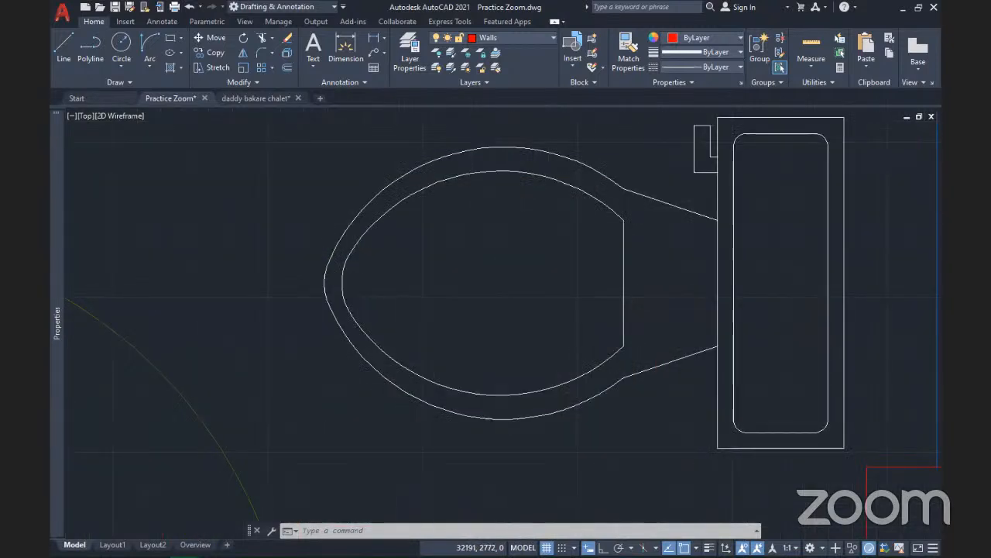
scroll(541, 282, down, 4)
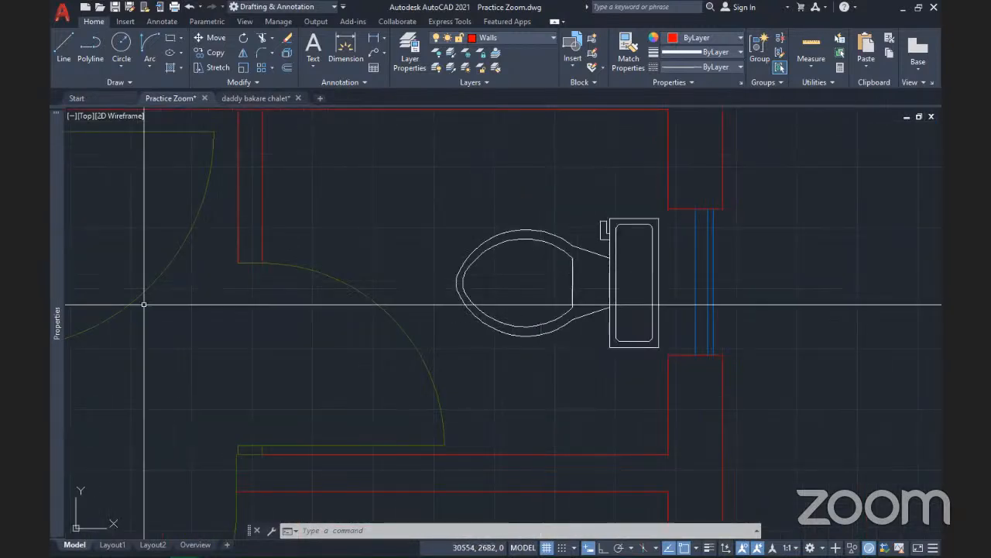
click(531, 328)
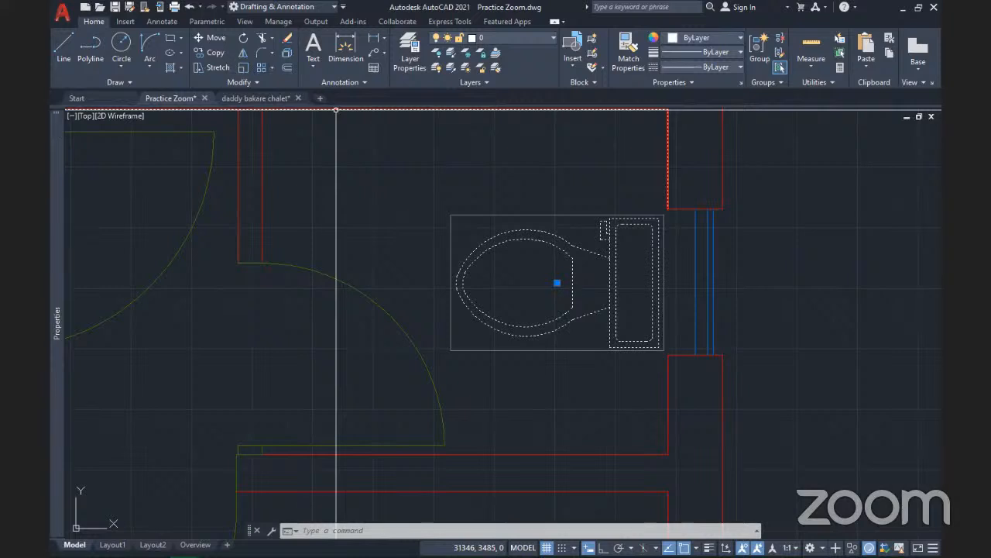
Scale the toilet block by 0.8 from a base point on it, after undoing a mistaken attempt
click(243, 68)
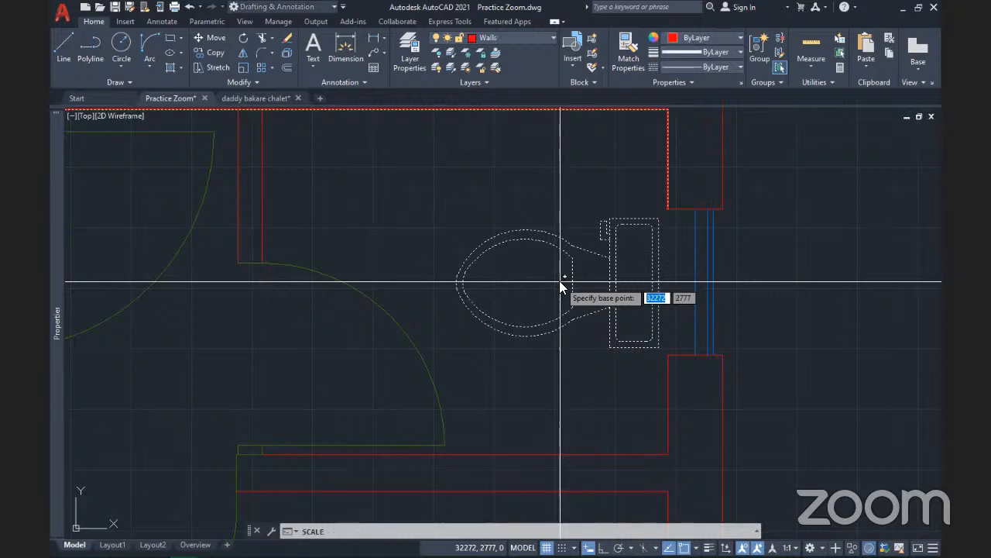
text(.8)
key(Return)
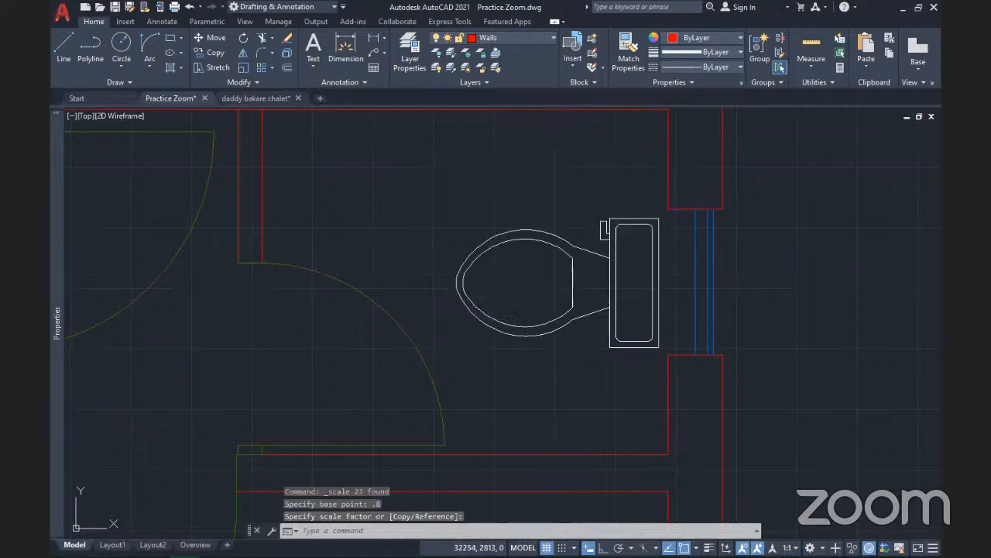
key(ctrl+z)
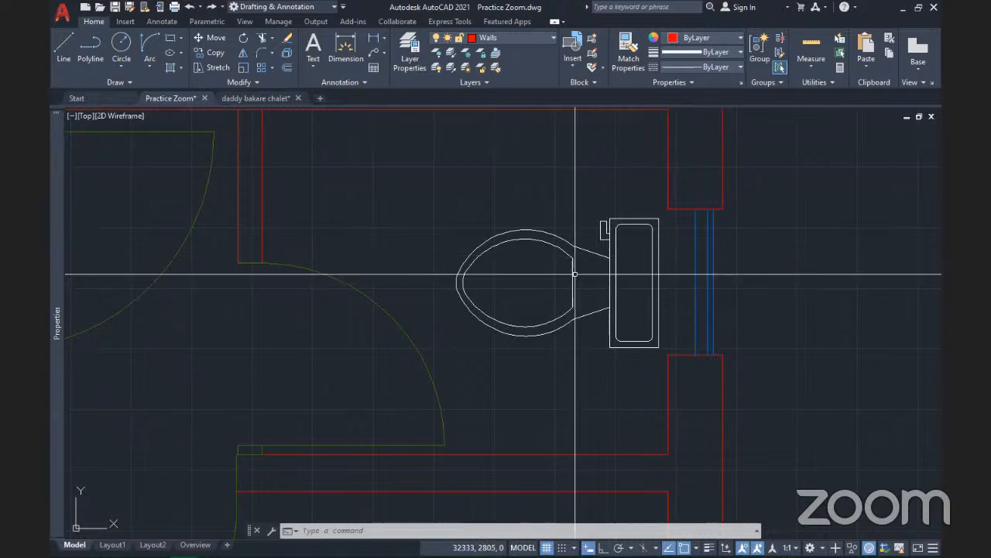
click(574, 273)
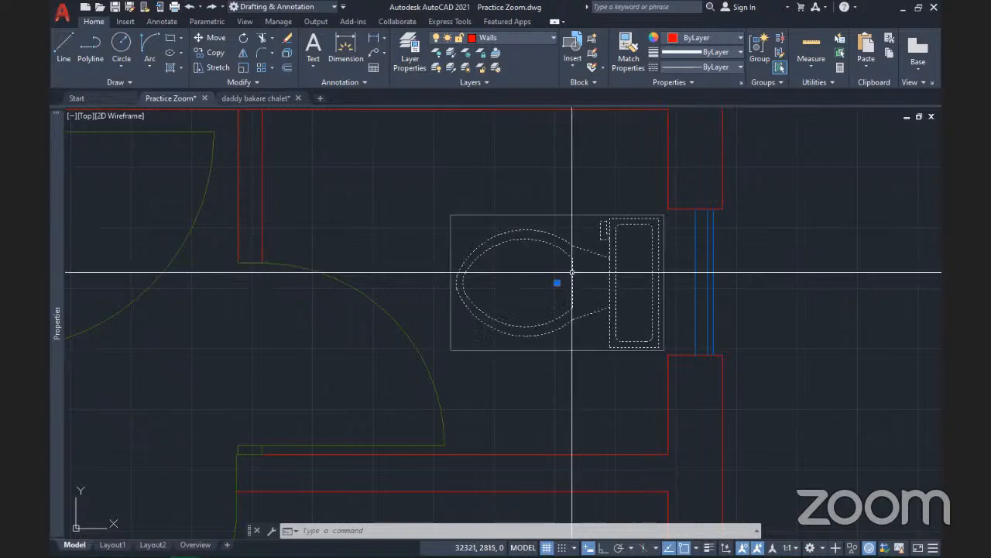
click(244, 67)
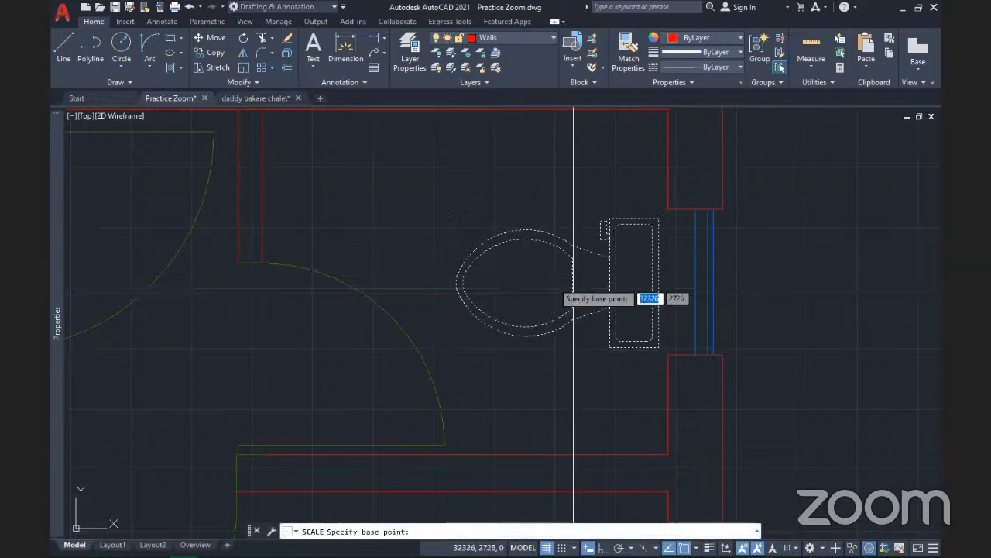
click(563, 274)
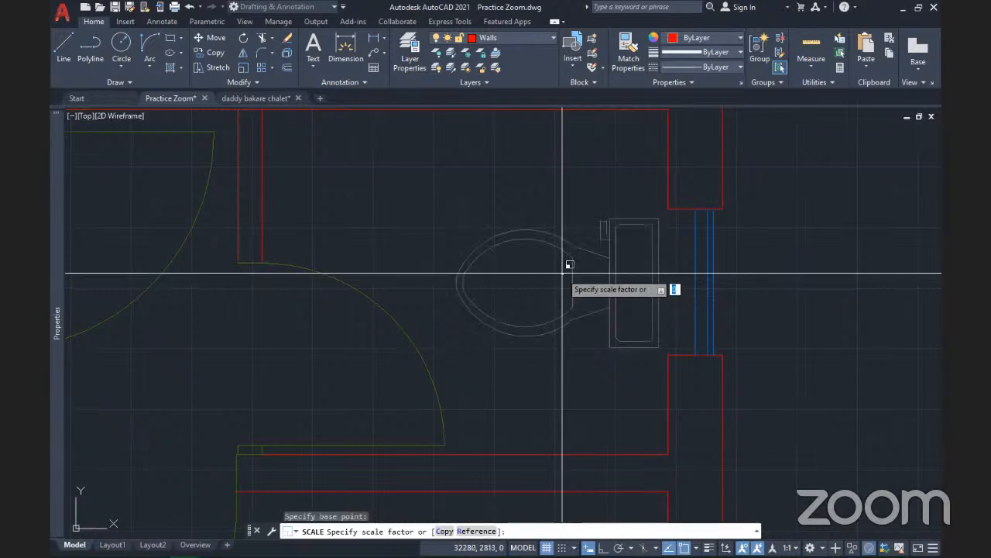
text(.8)
key(Return)
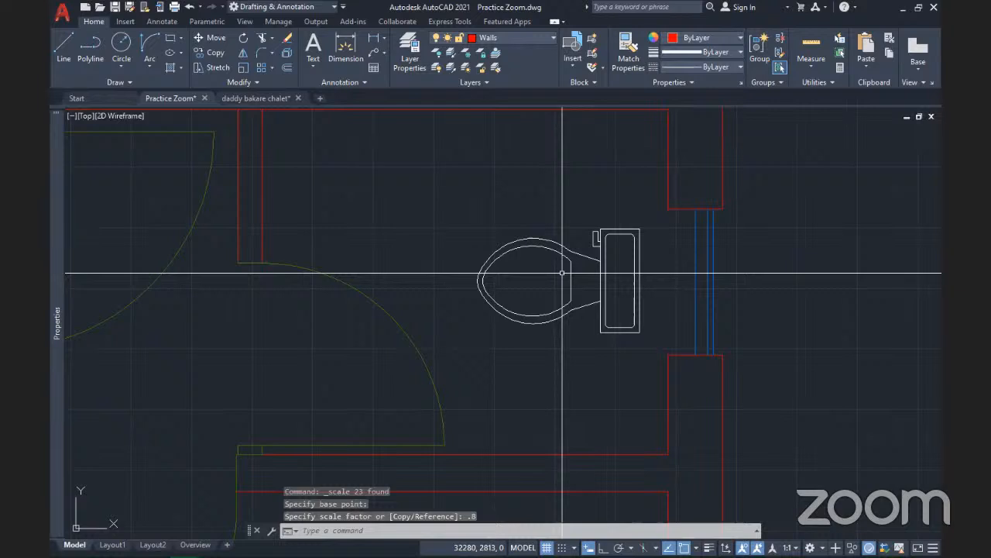
Shift the toilet closer to the right wall and save the drawing
click(570, 274)
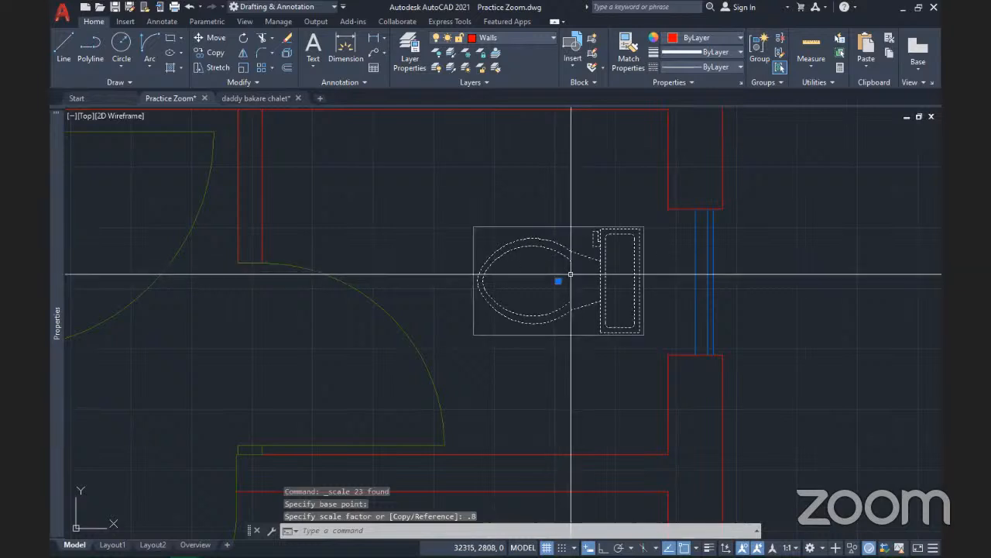
click(558, 281)
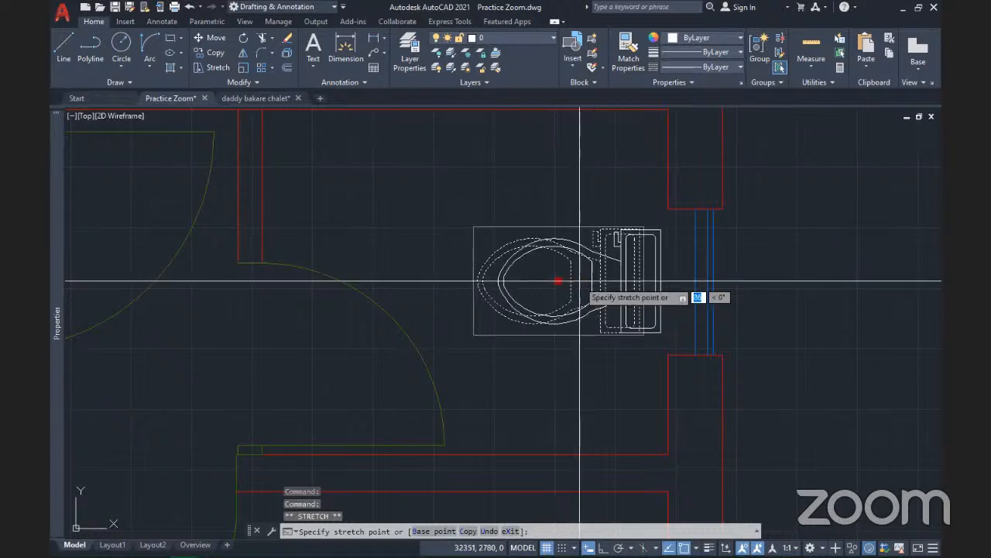
click(579, 282)
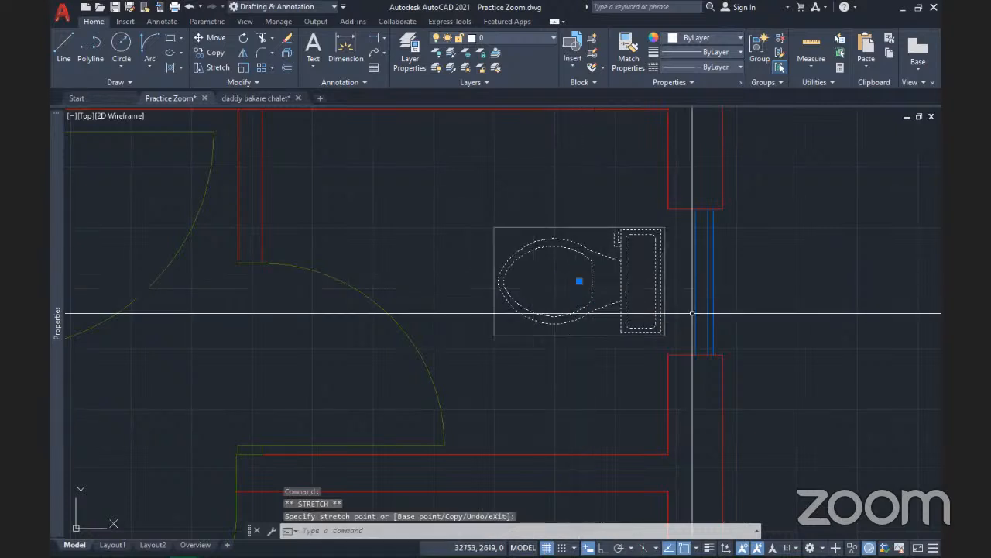
key(Escape)
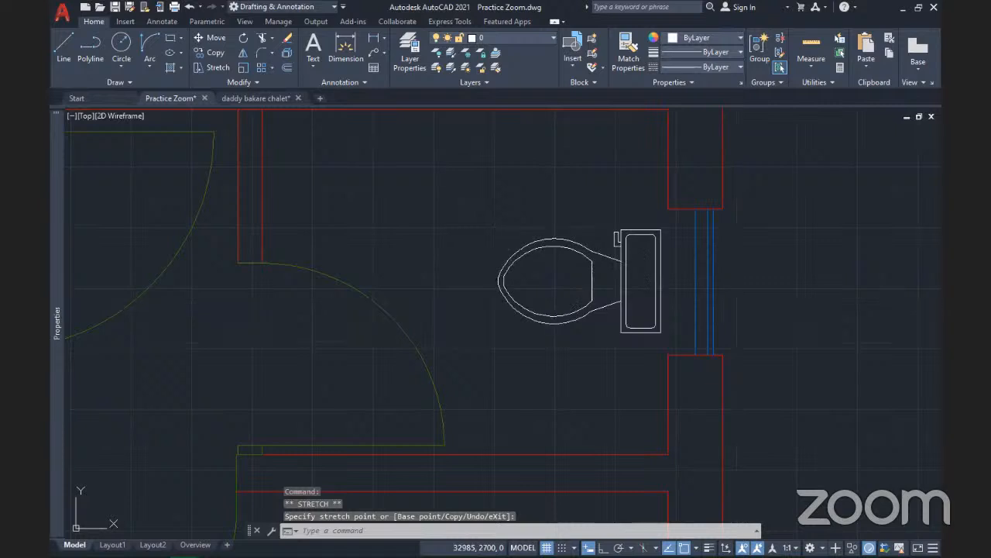
scroll(733, 300, down, 4)
key(ctrl+s)
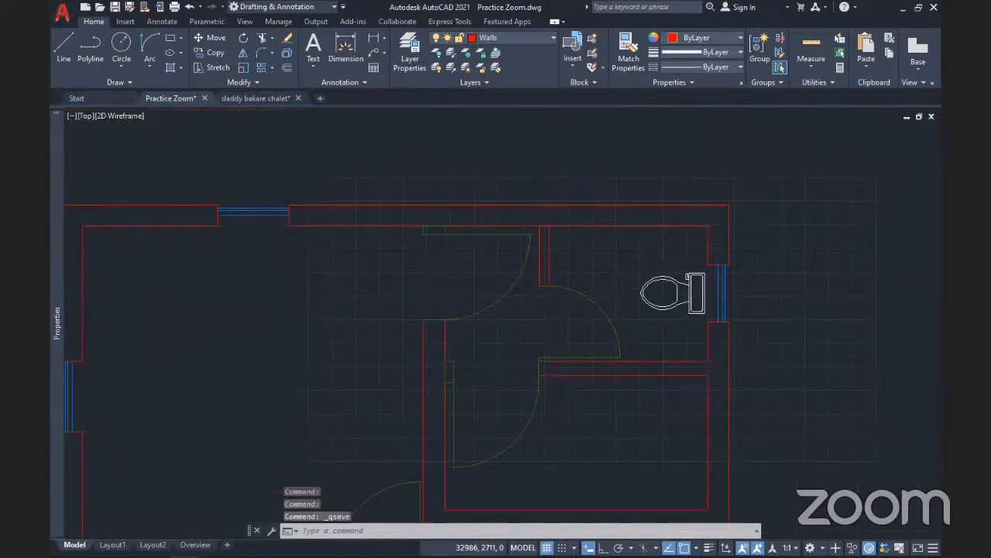
middle_drag(796, 338, 664, 294)
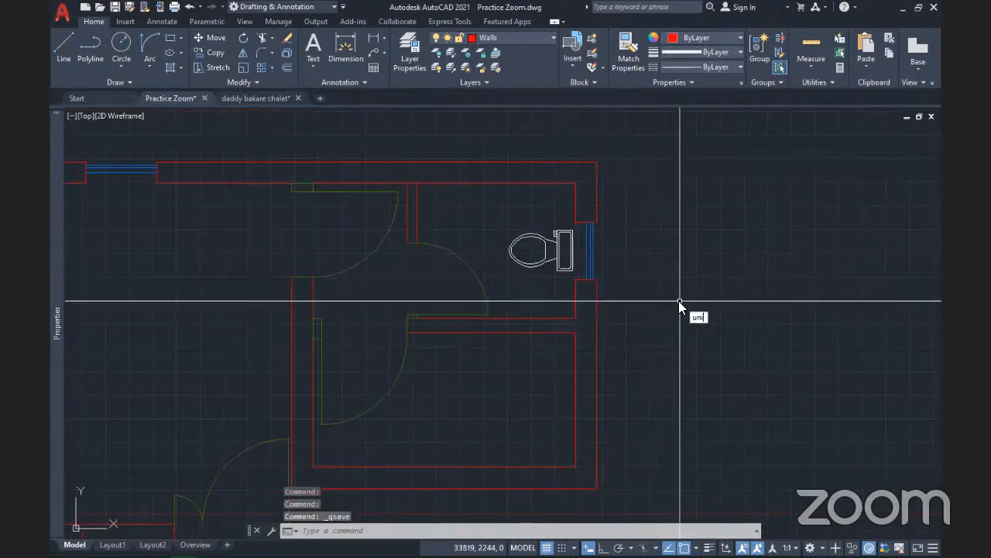
text(t)
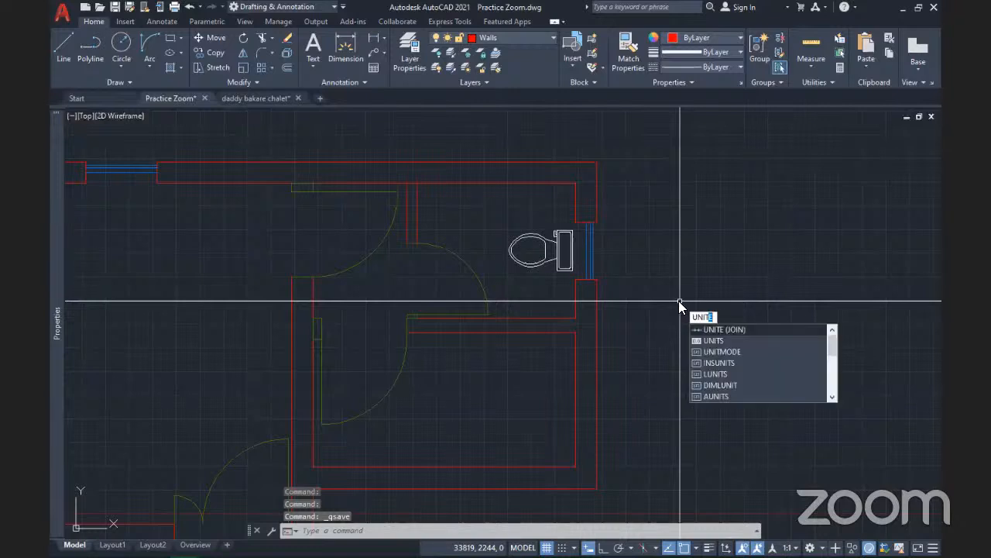
text(s)
key(Return)
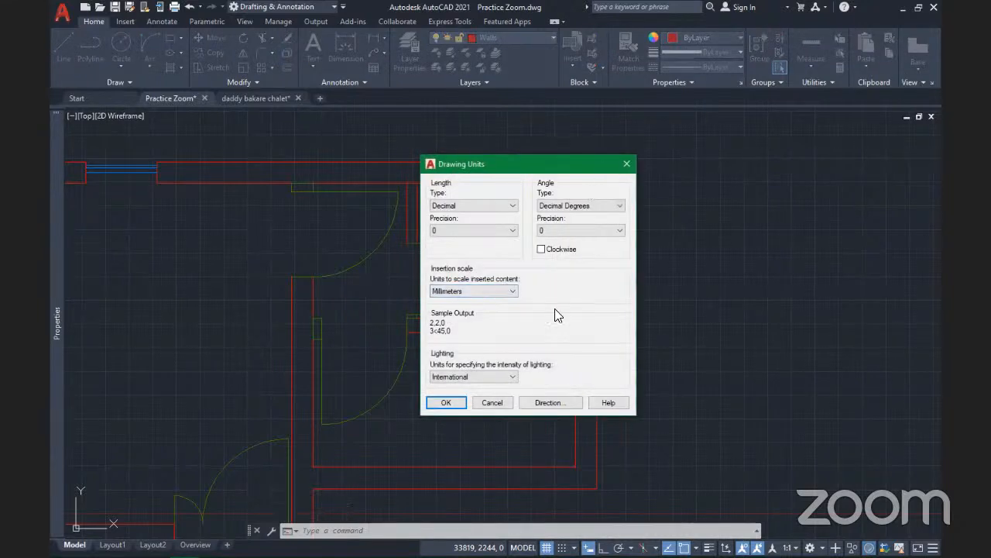
key(Return)
scroll(542, 263, up, 4)
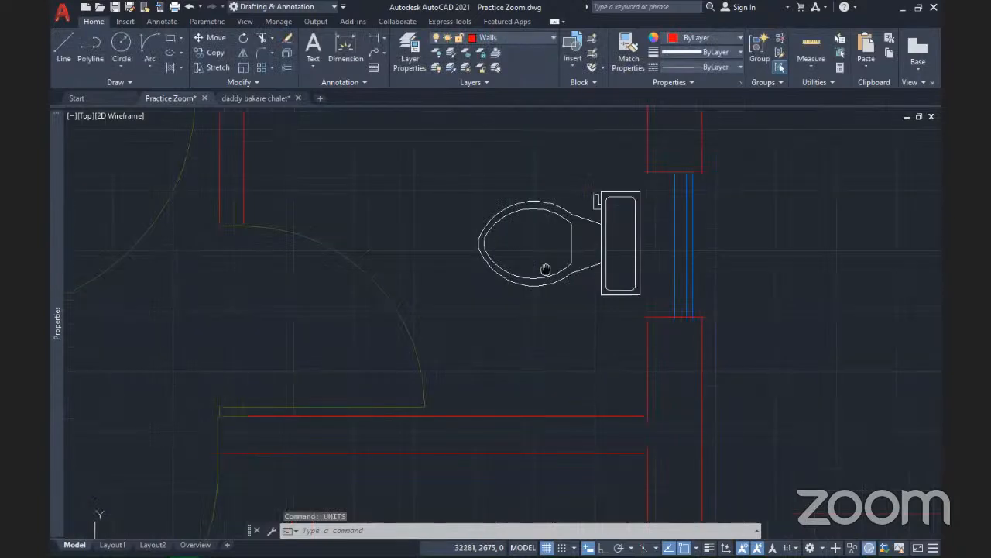
scroll(593, 299, down, 2)
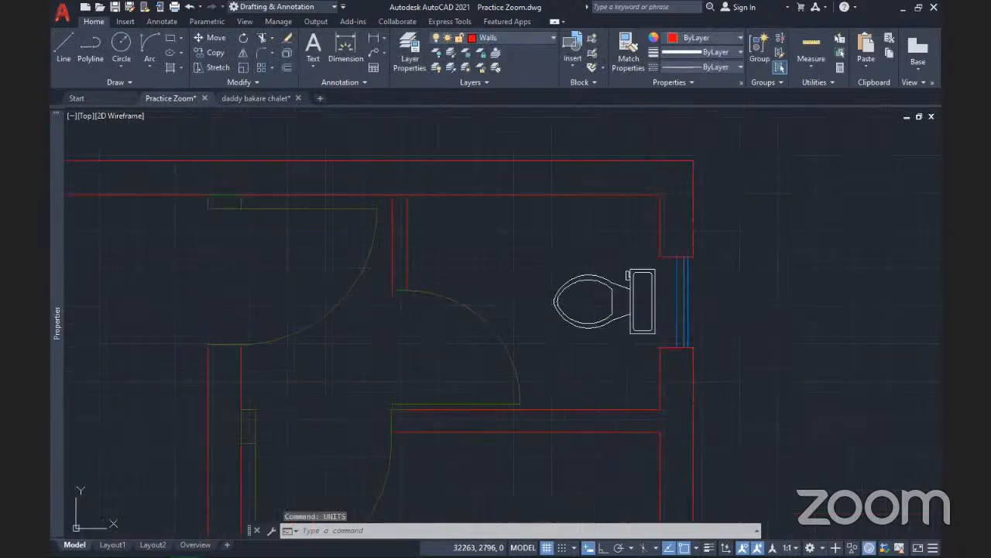
Copy the toilet block to the clipboard, then bring up the Edit Block Definition list
click(657, 335)
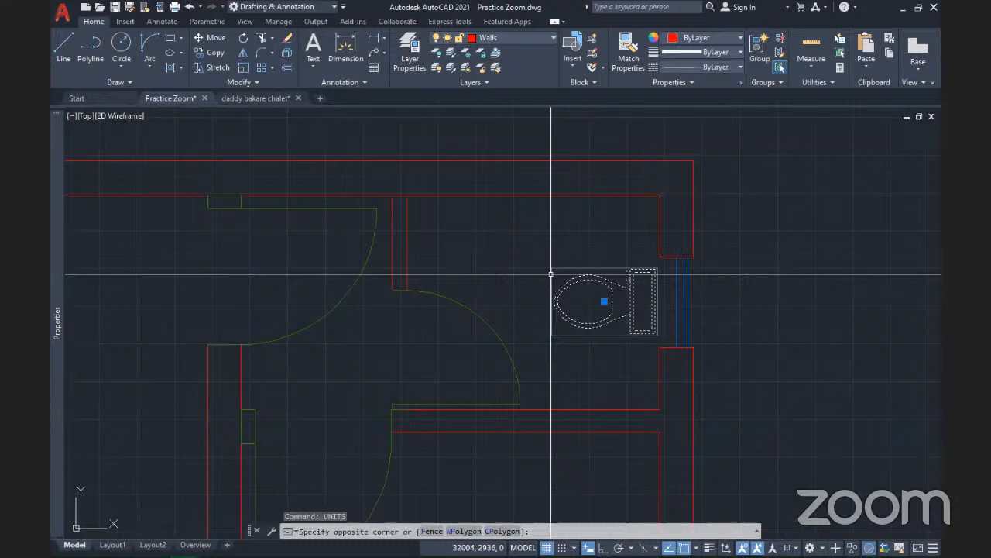
click(552, 273)
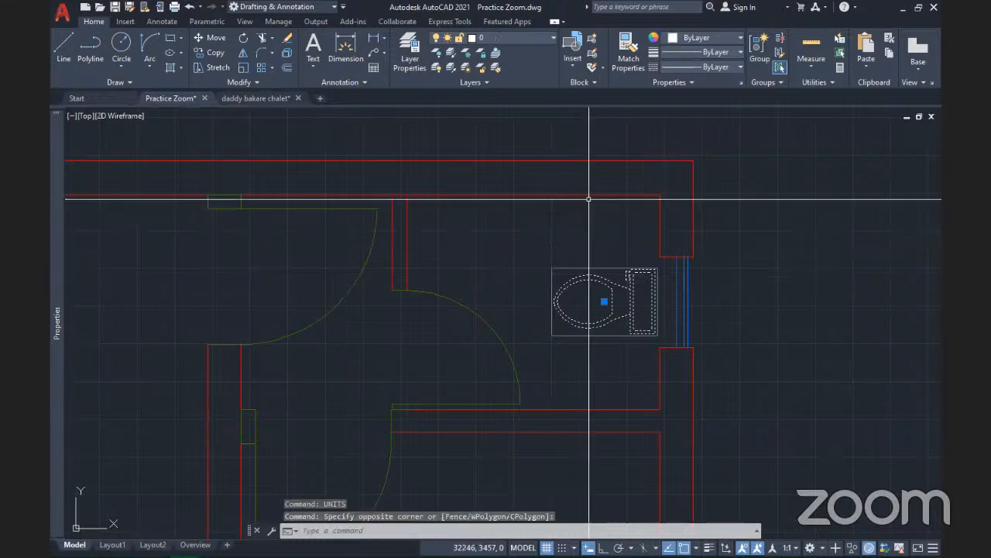
key(Escape)
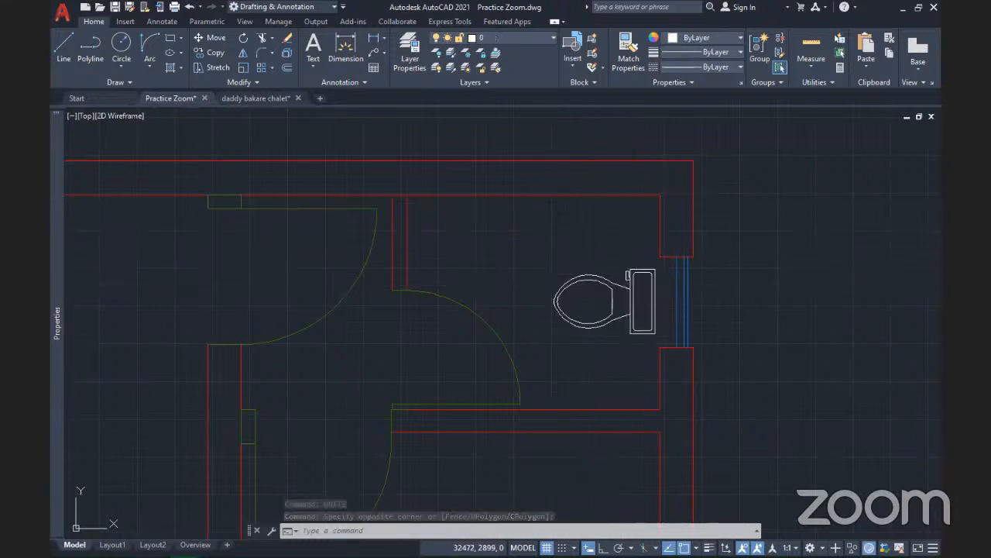
click(623, 284)
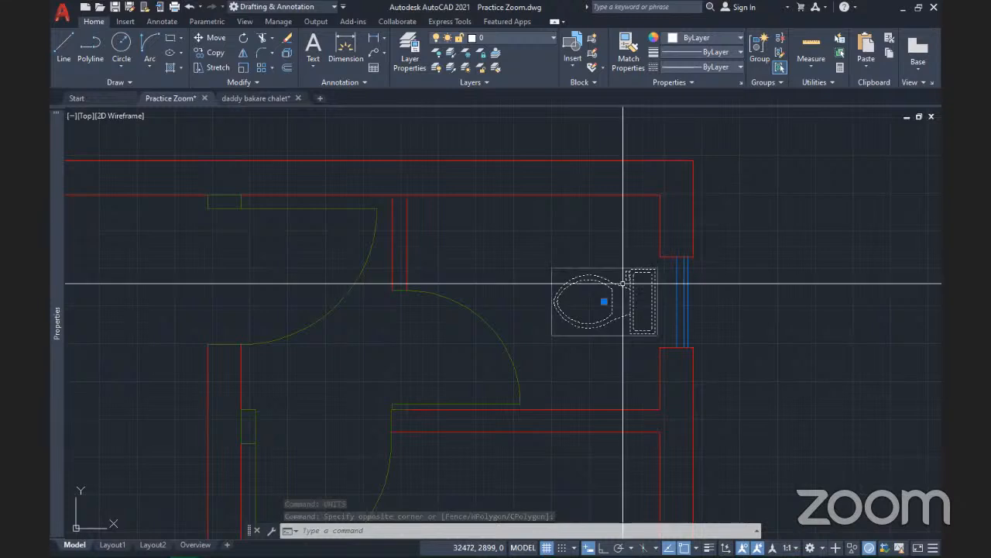
key(ctrl+c)
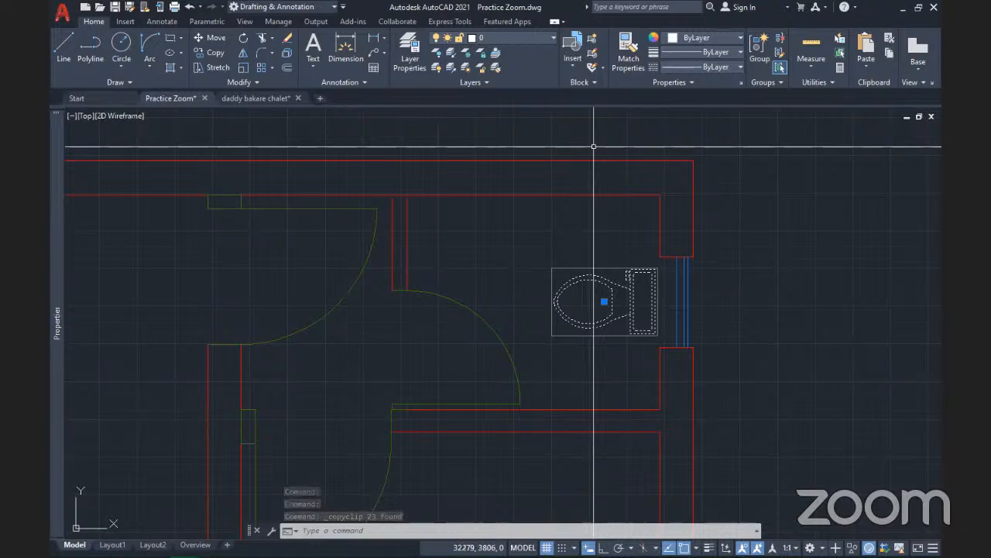
key(Escape)
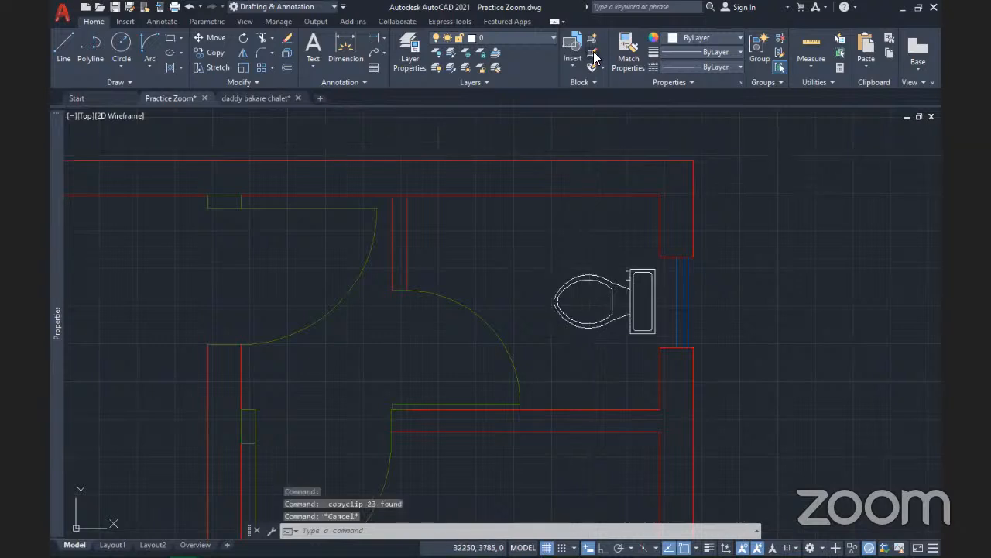
click(593, 57)
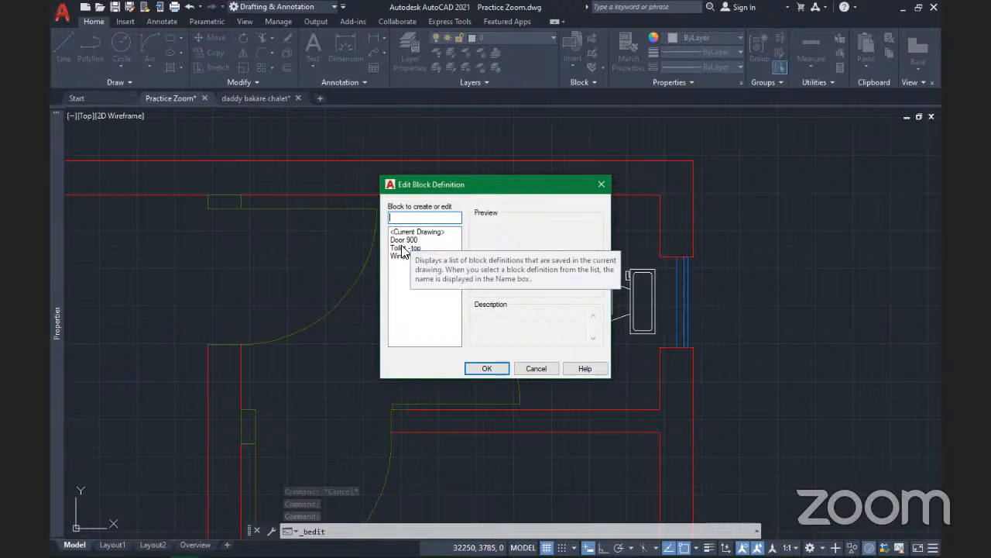
Open Toilet -top in the Block Editor, erase its contents and paste the copied toilet geometry
click(406, 248)
click(488, 369)
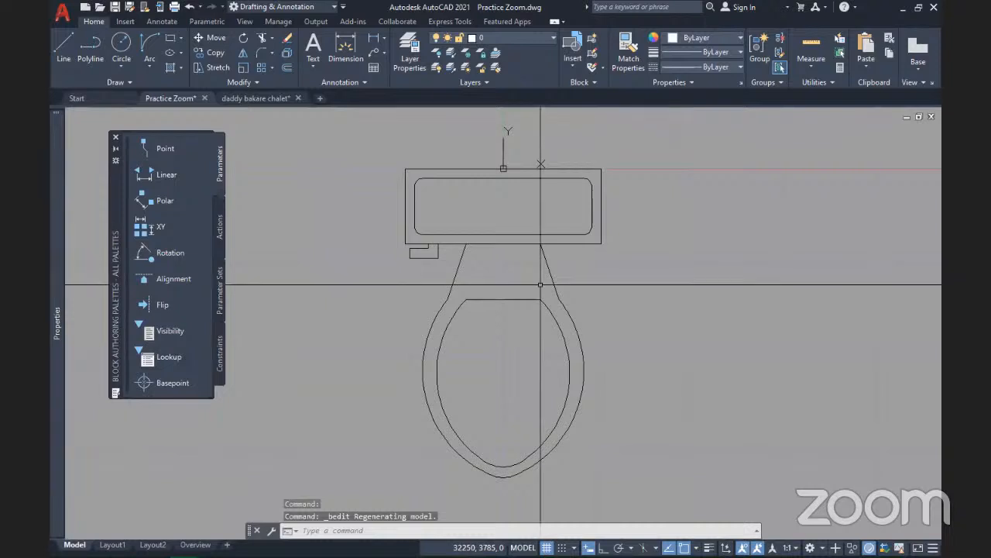
key(ctrl+a)
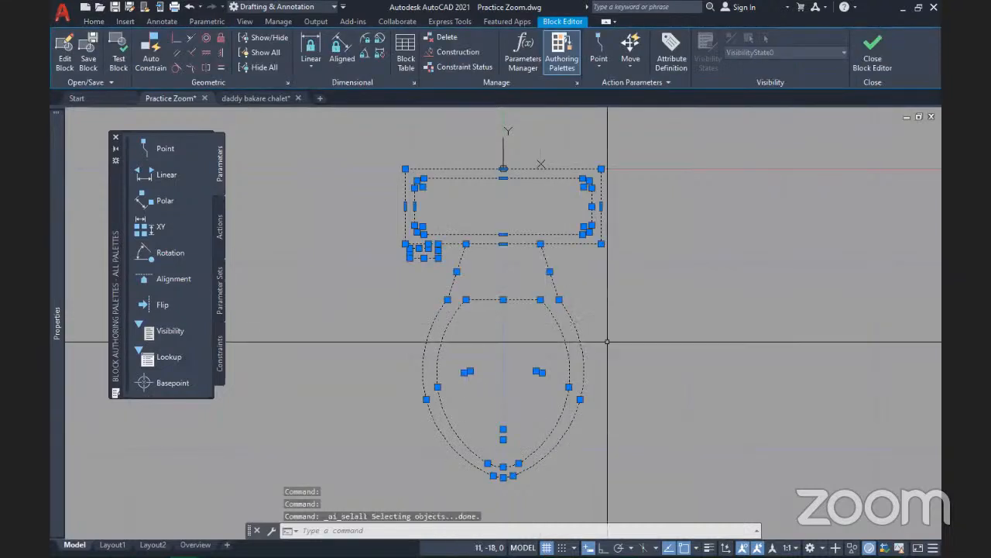
key(Delete)
key(ctrl+v)
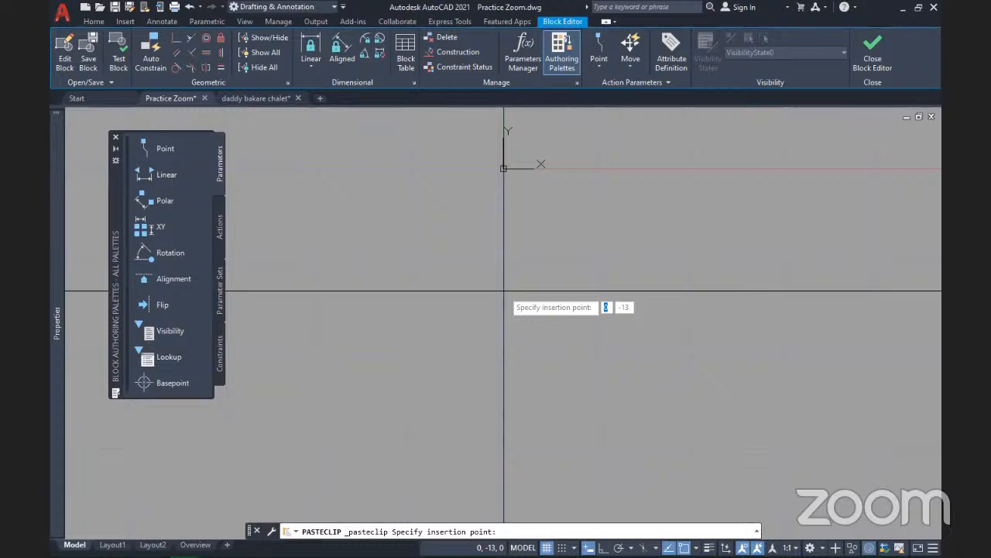
click(508, 213)
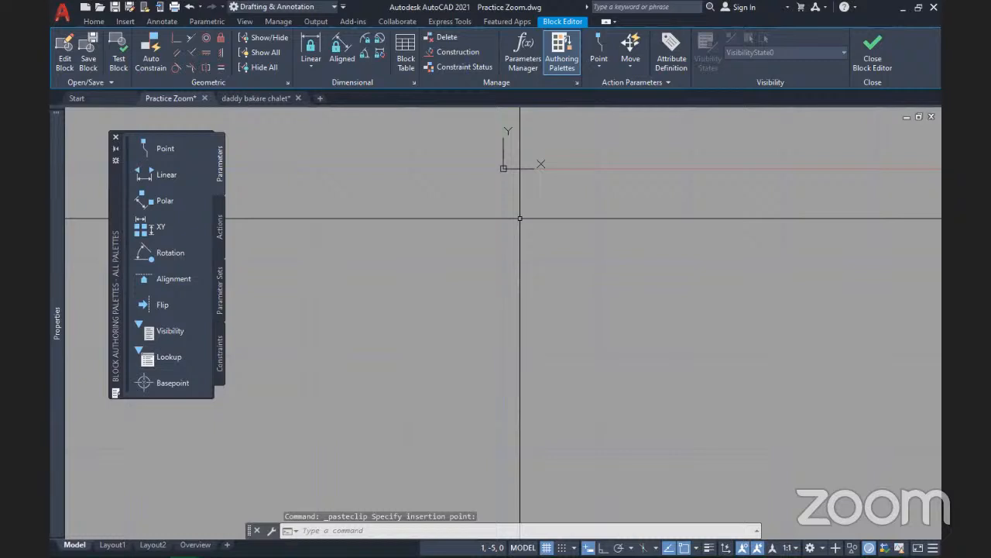
scroll(545, 243, down, 10)
scroll(545, 244, down, 7)
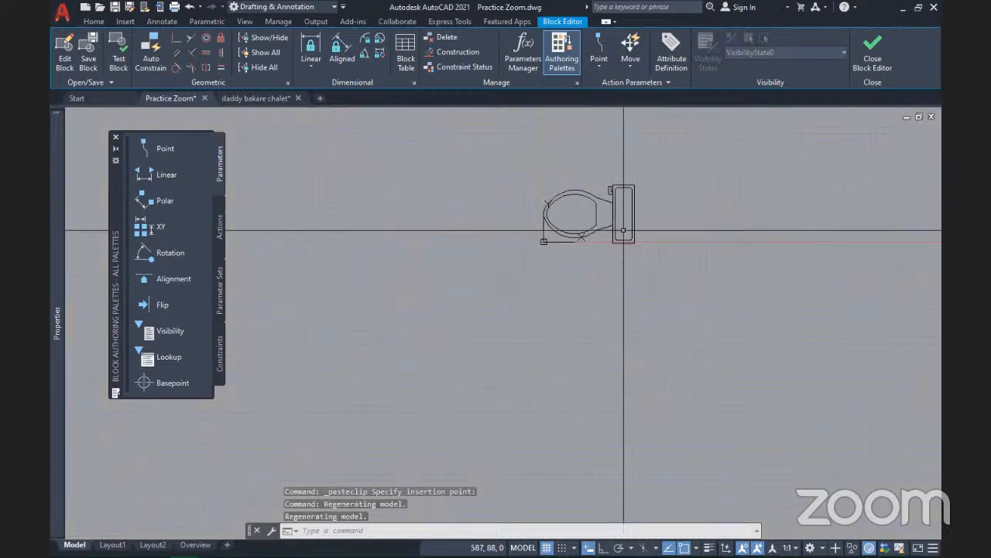
scroll(623, 230, up, 4)
middle_drag(581, 222, 518, 299)
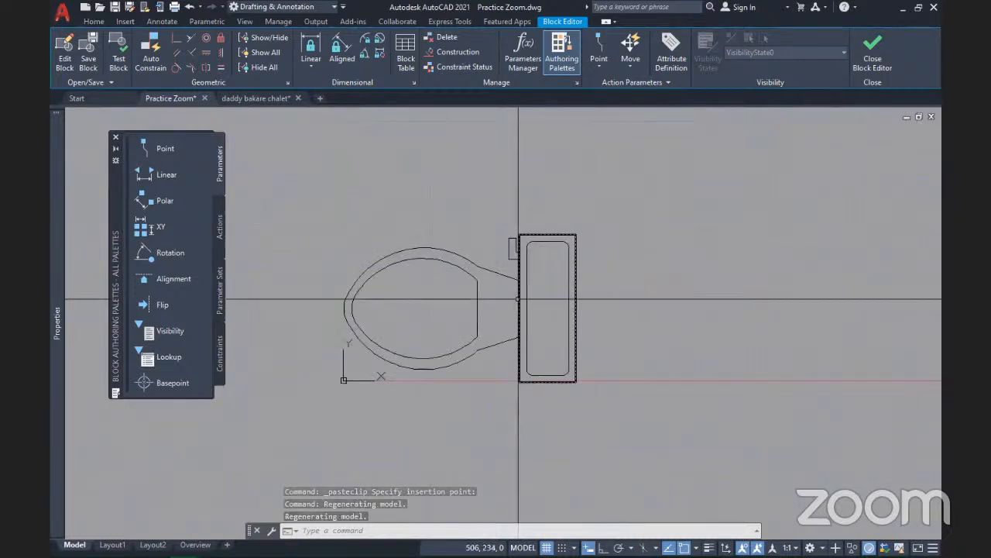
Select the pasted toilet geometry, then close the Block Editor saving the changes
click(518, 299)
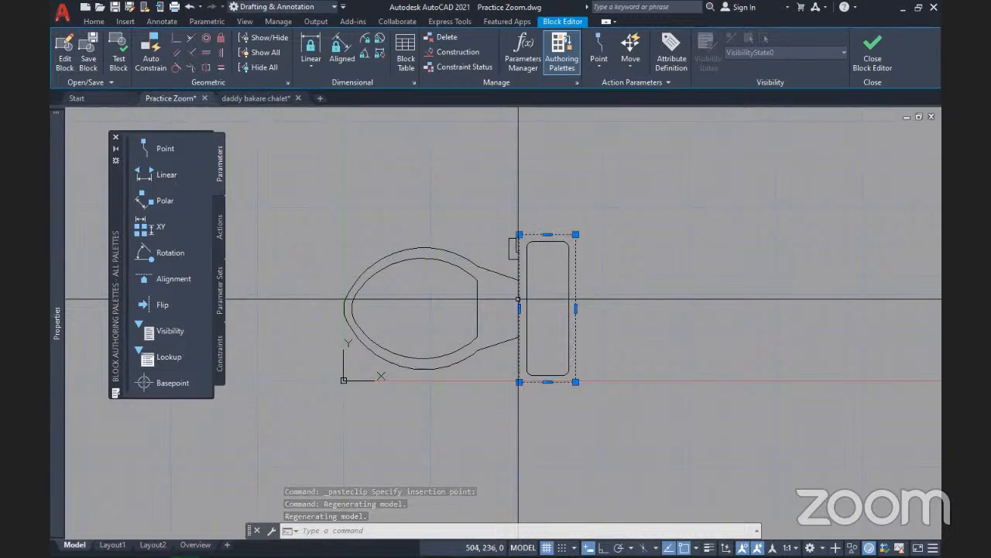
click(611, 380)
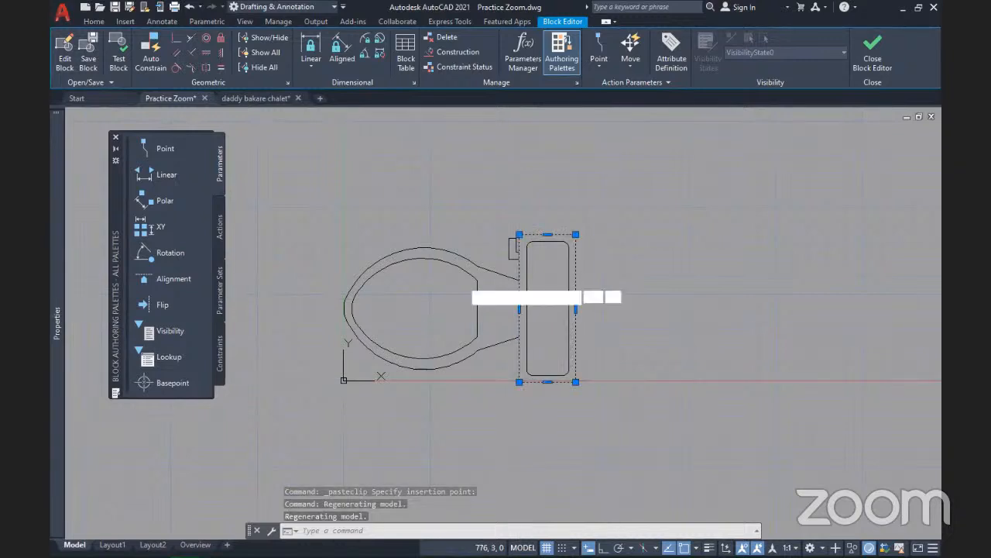
click(333, 184)
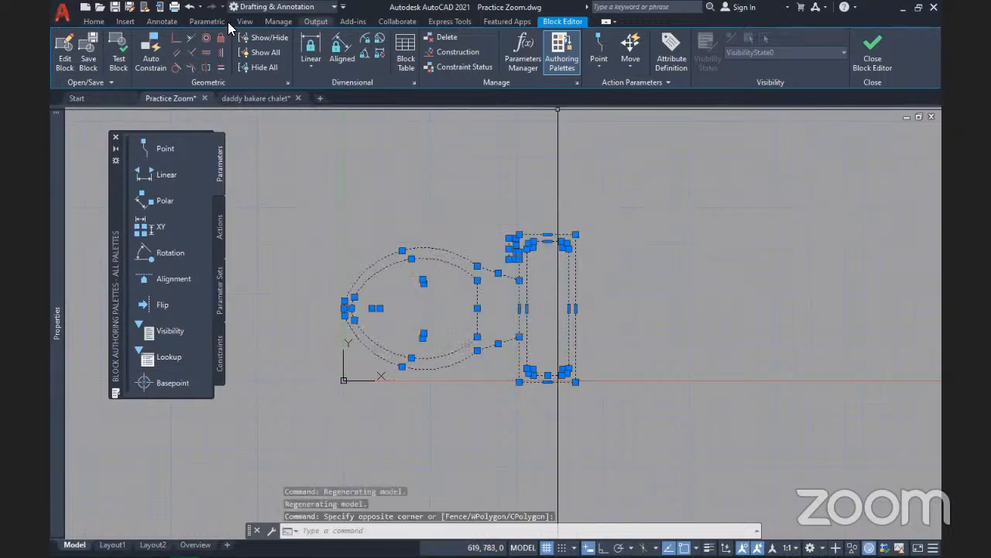
click(94, 22)
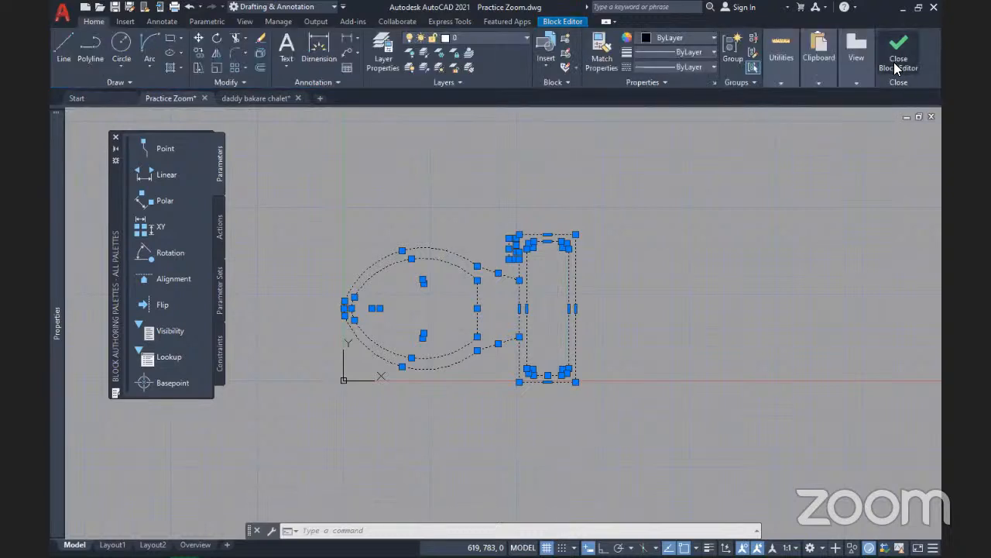
click(899, 56)
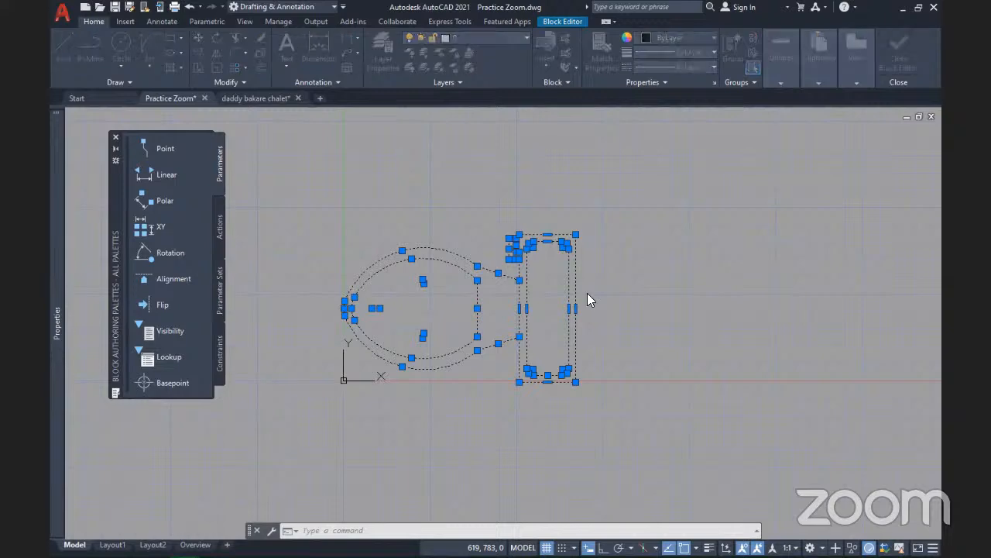
click(476, 292)
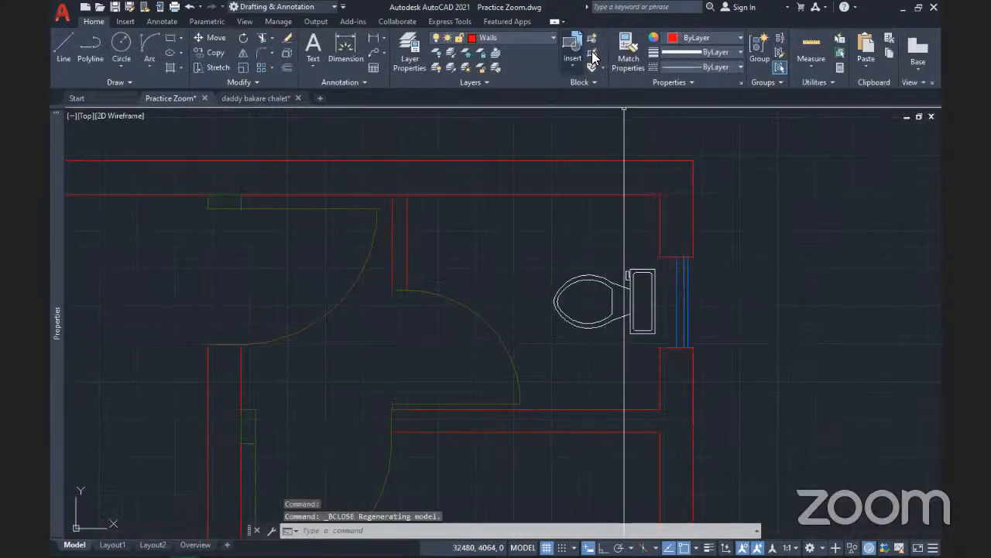
Open Toilet -top in the Block Editor and select all its geometry
click(594, 56)
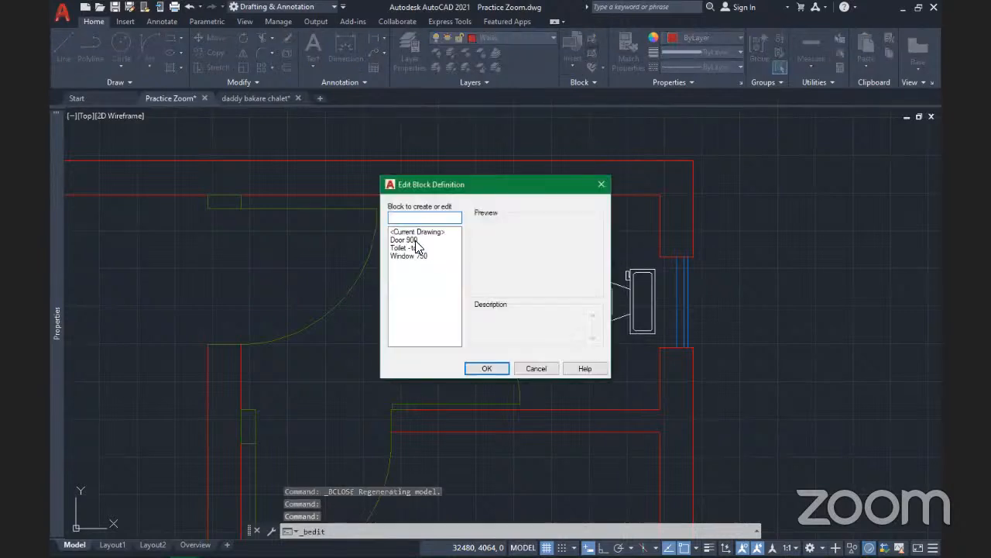
click(416, 248)
click(411, 248)
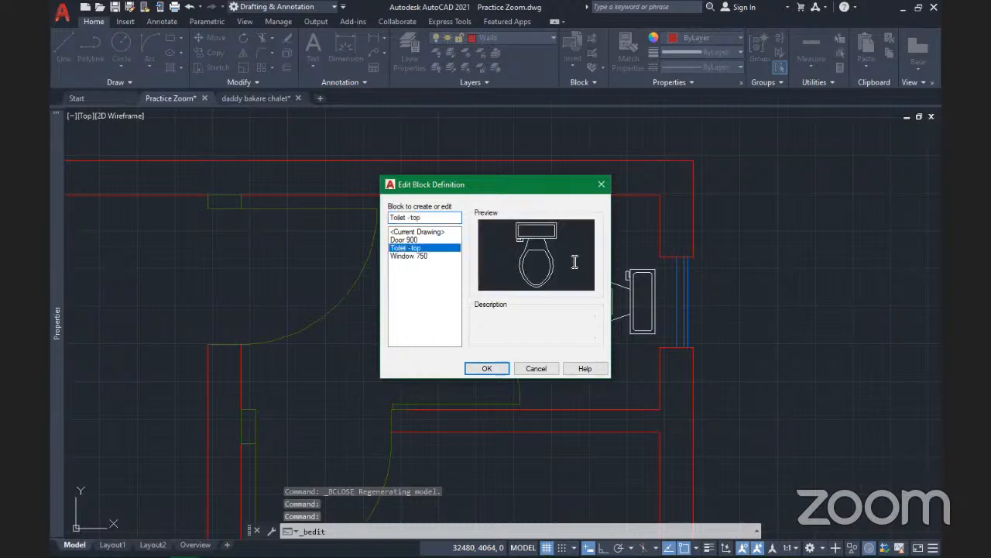
click(488, 369)
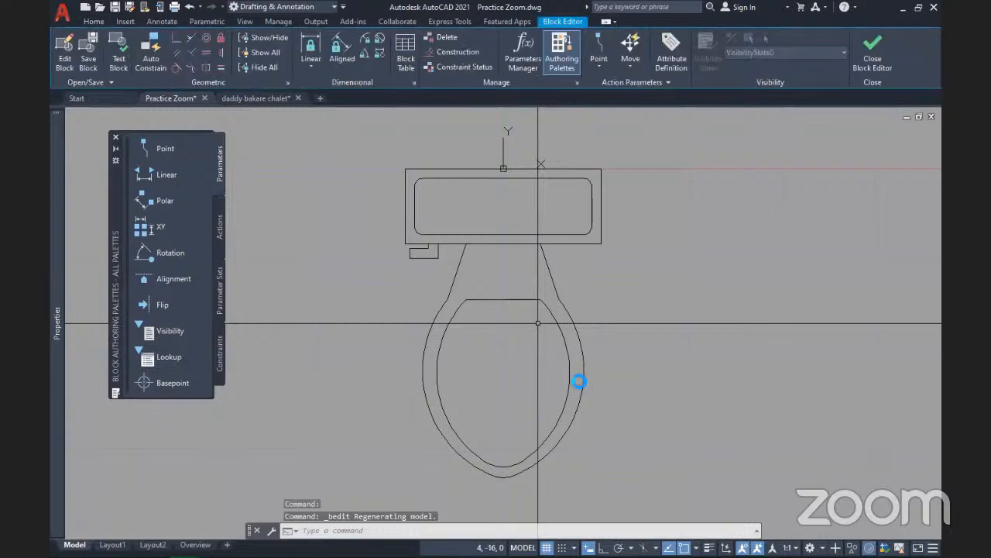
key(ctrl+a)
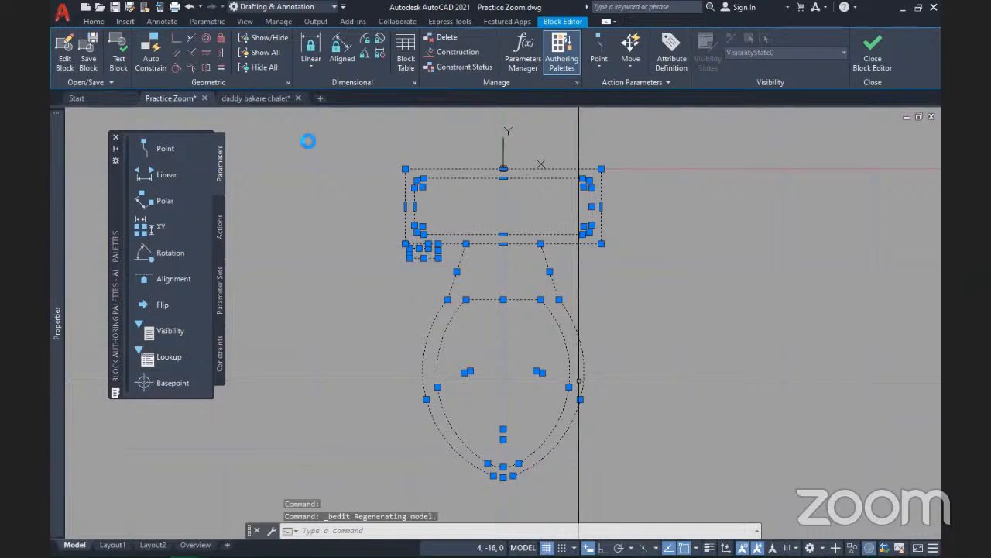
click(94, 22)
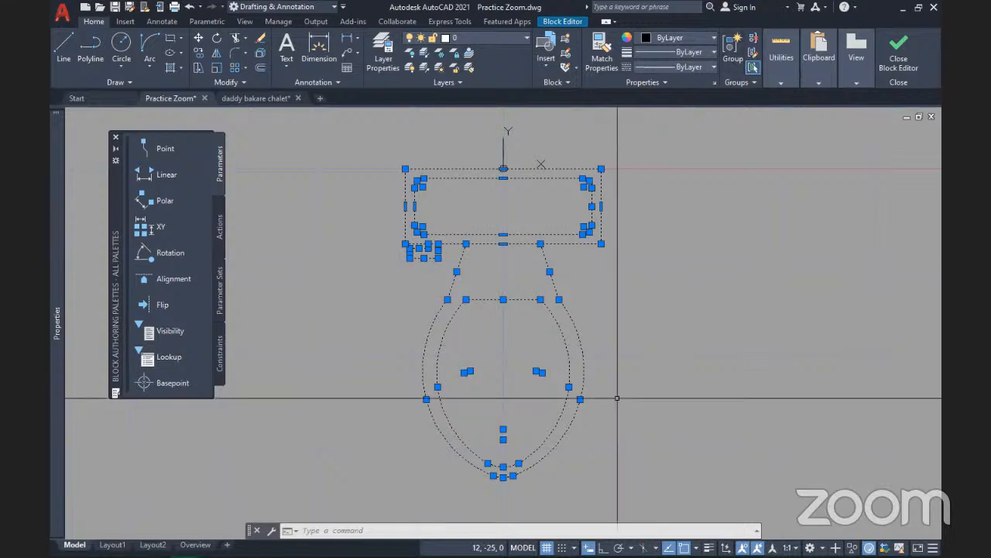
Run JOIN on the toilet lines, then window-select the geometry and JOIN again
text(j)
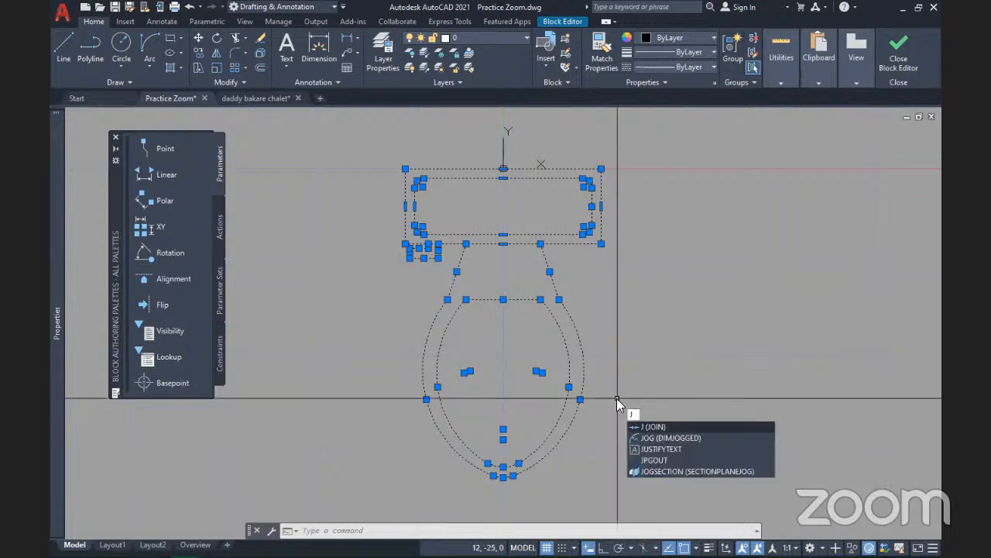
key(Return)
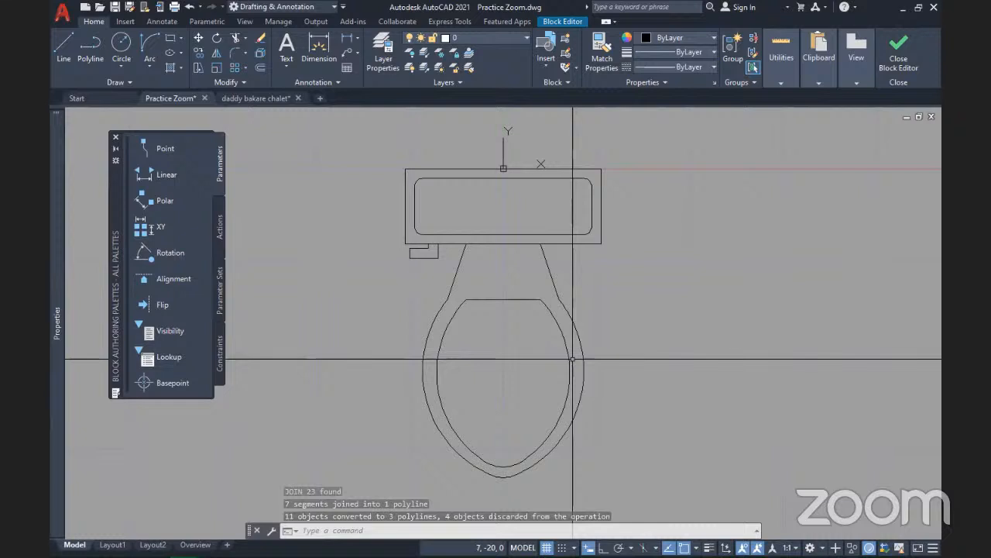
click(623, 382)
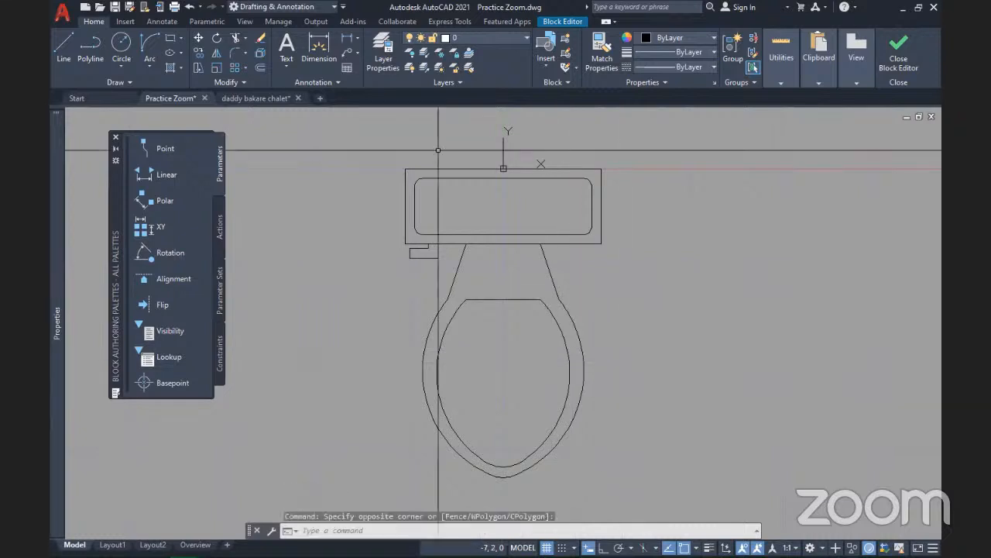
click(418, 210)
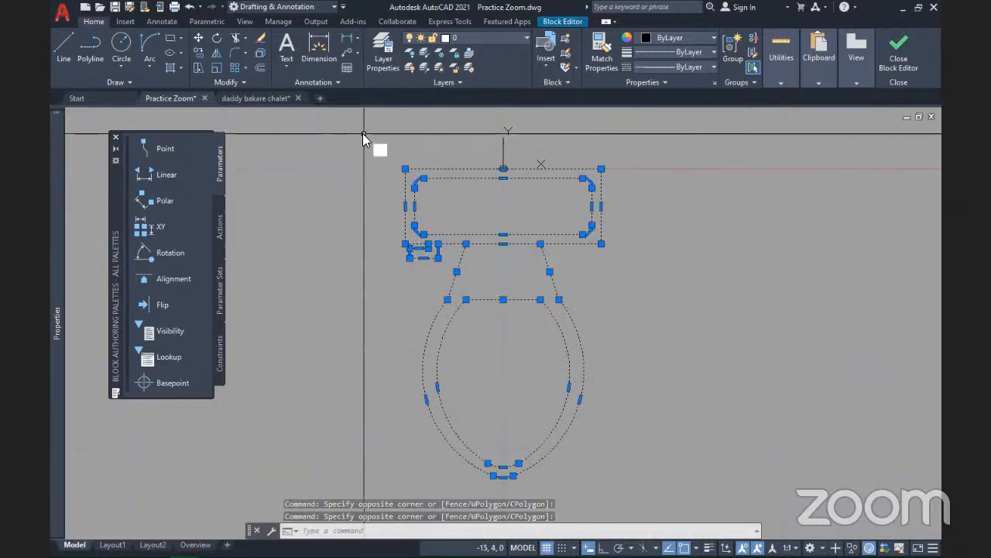
text(J)
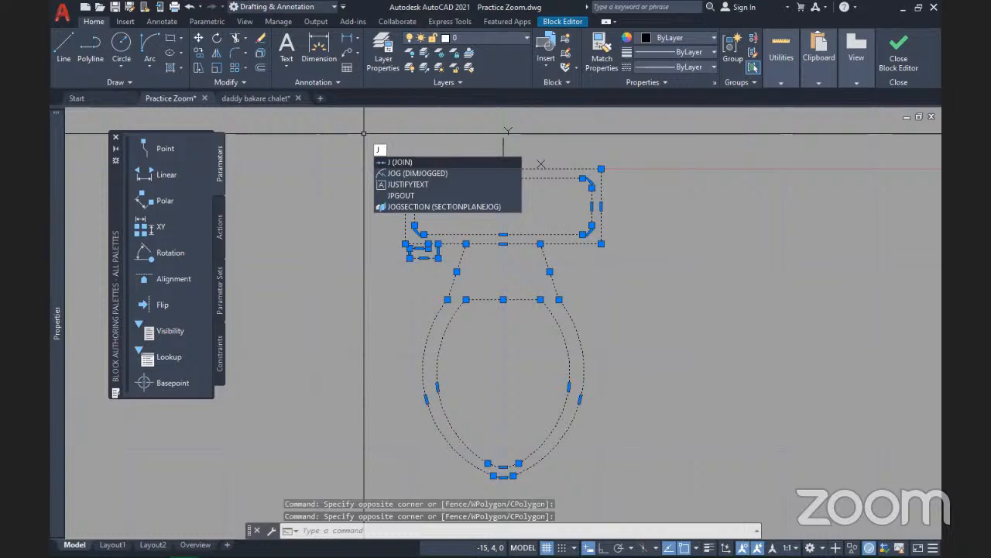
key(Return)
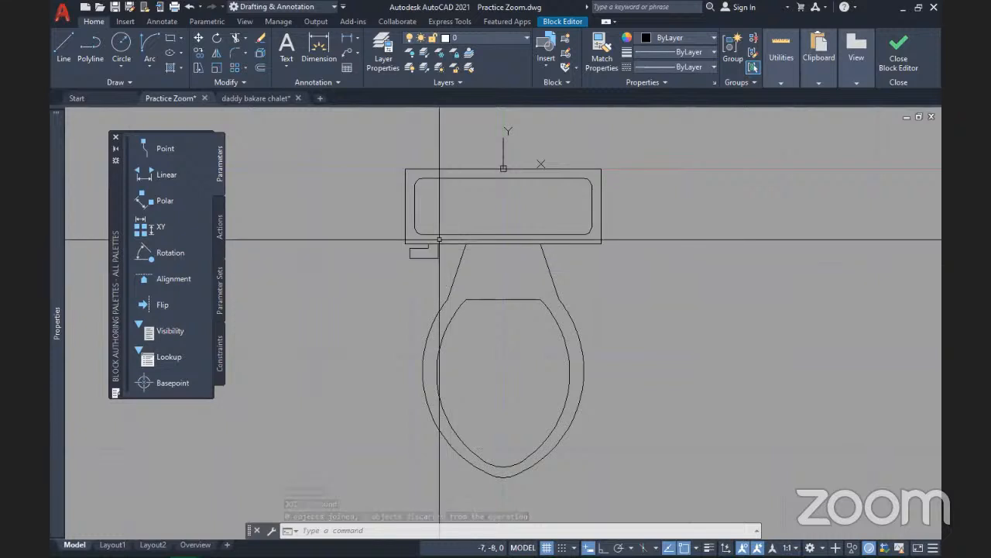
Group the whole toilet drawing and close the Block Editor, saving the changes
click(629, 432)
click(361, 133)
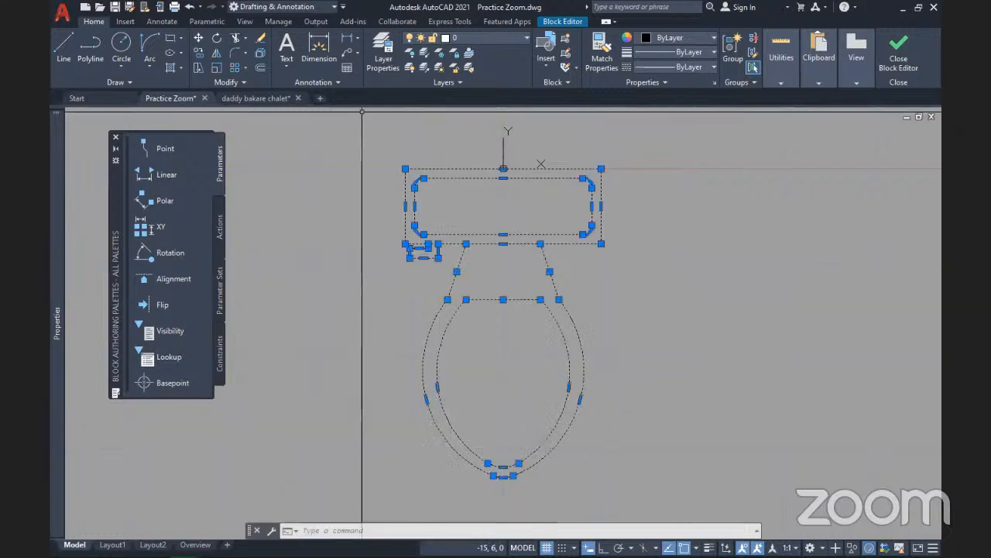
click(728, 49)
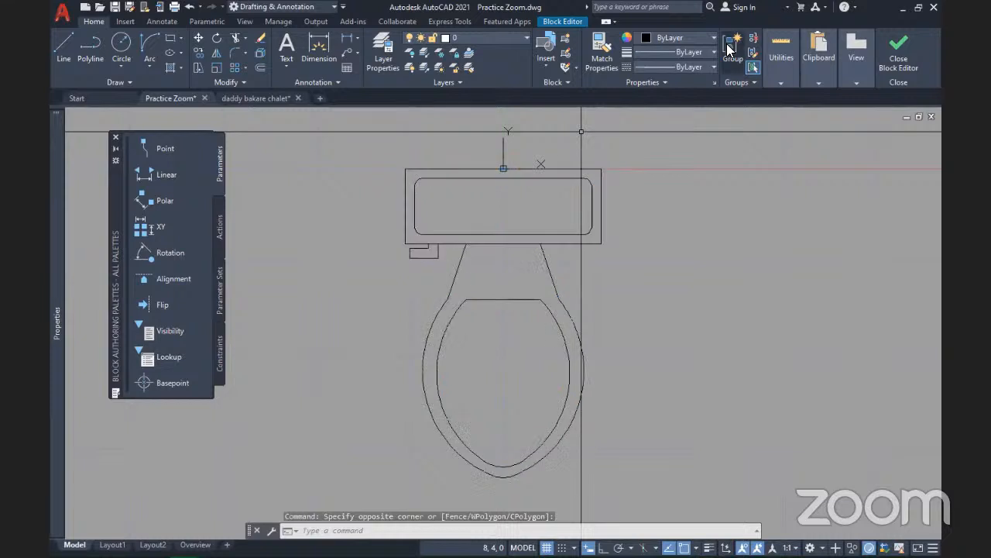
click(903, 51)
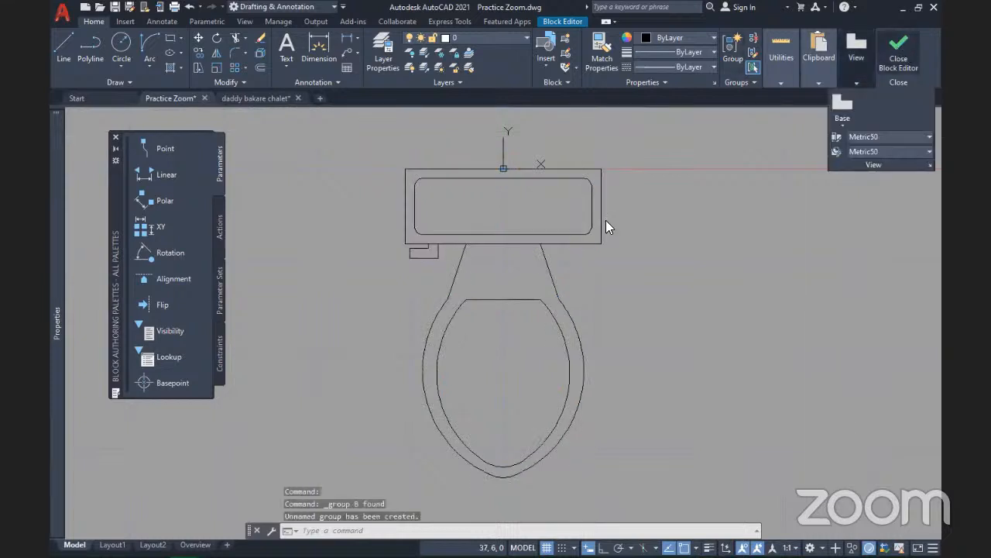
click(518, 257)
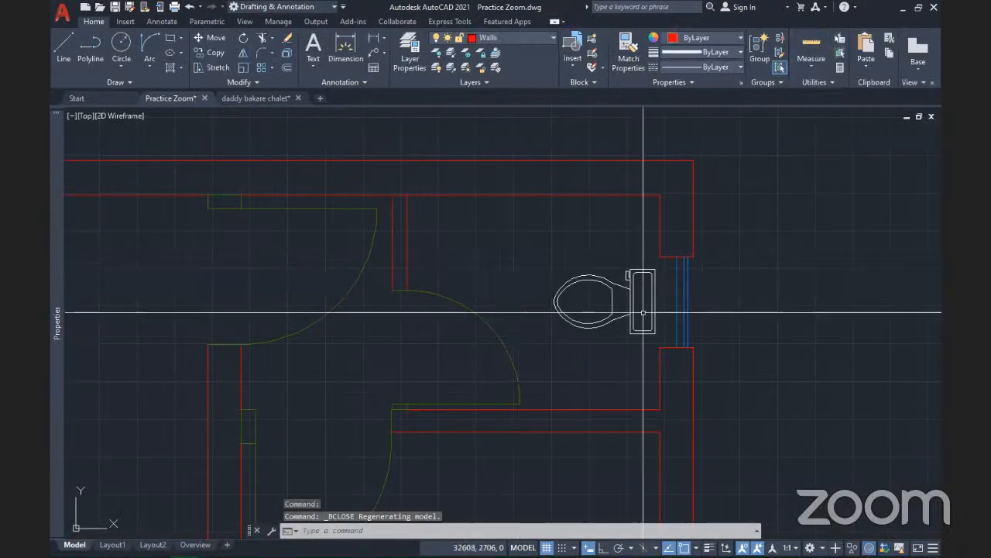
click(643, 312)
click(581, 258)
key(Delete)
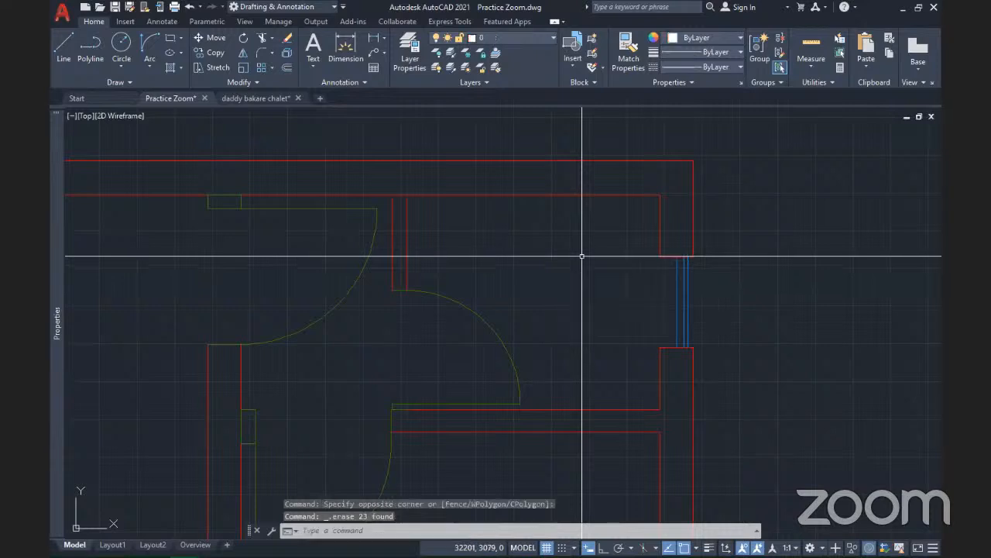
click(570, 62)
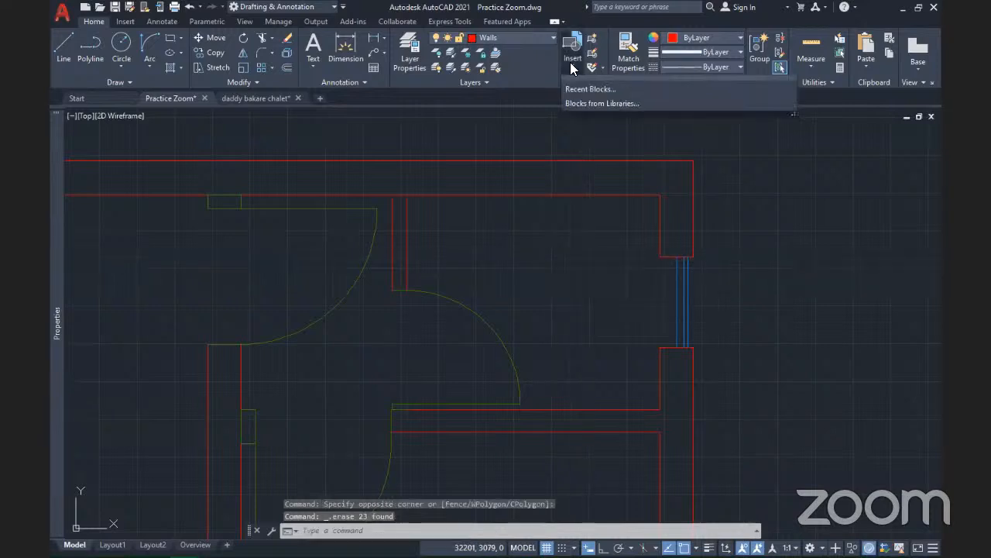
click(668, 107)
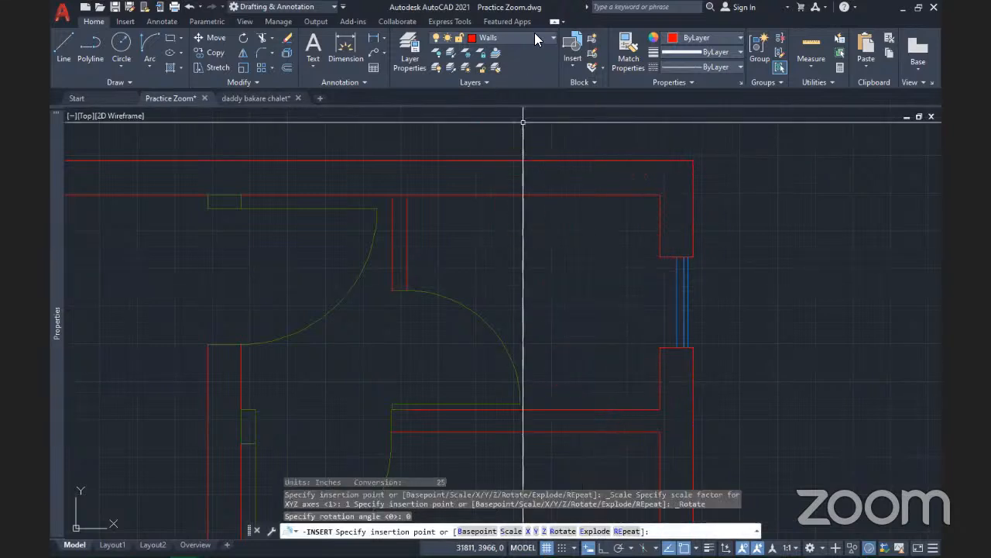
key(Escape)
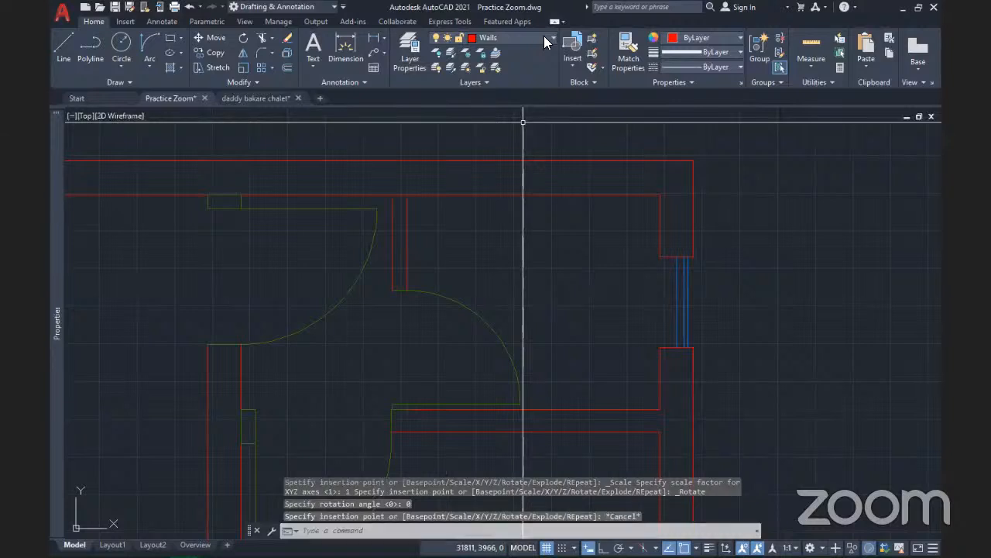
click(544, 35)
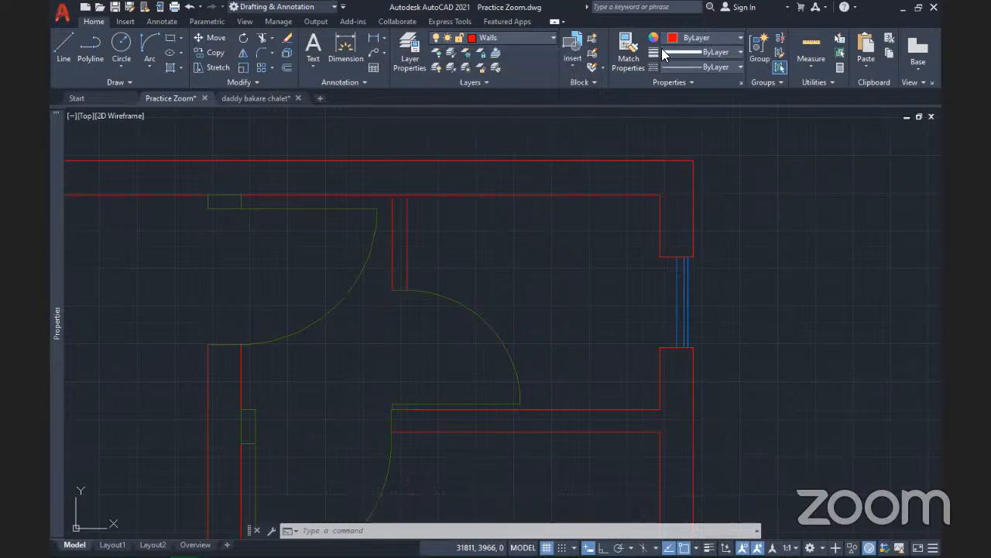
Insert a Toilet - top block from the Insert gallery into the bathroom
click(573, 67)
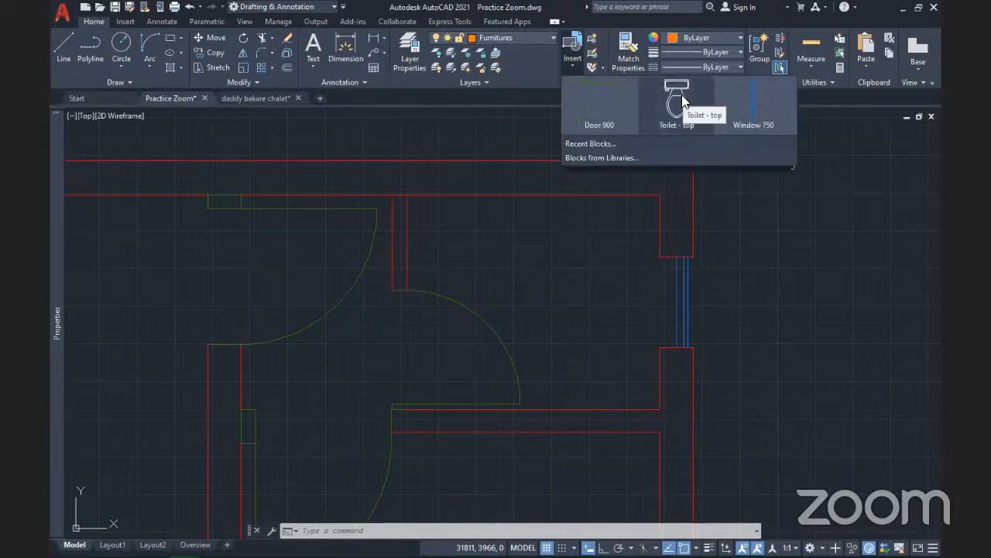
click(682, 95)
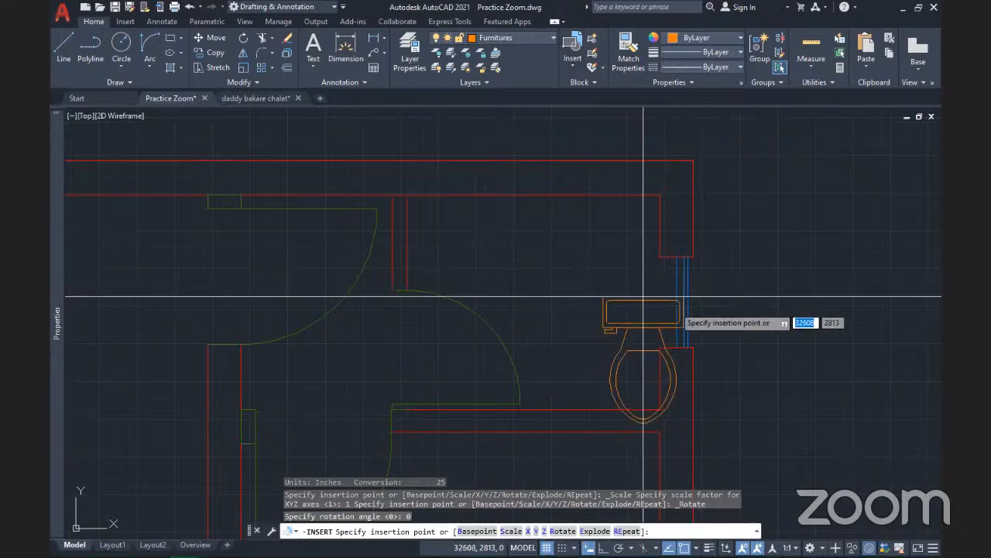
scroll(643, 297, up, 5)
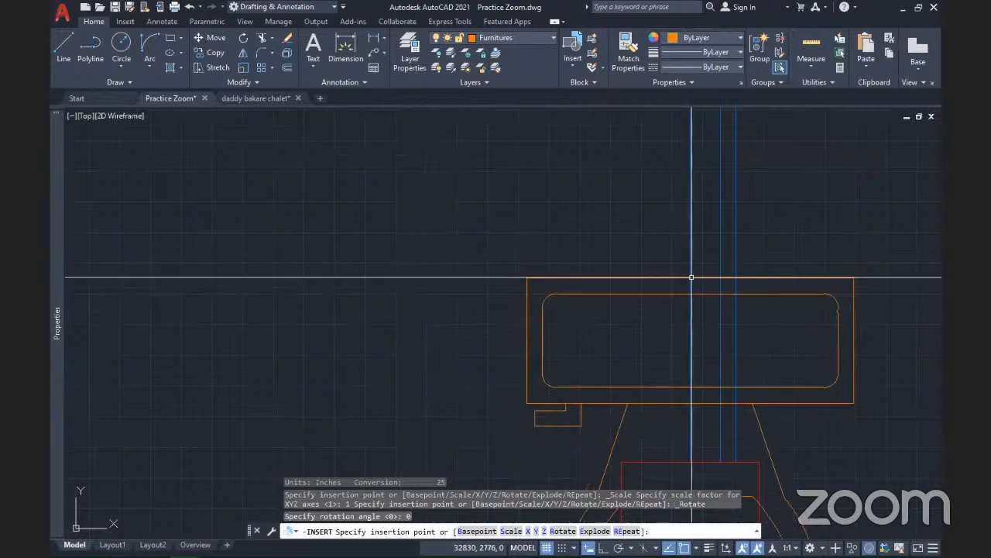
click(692, 276)
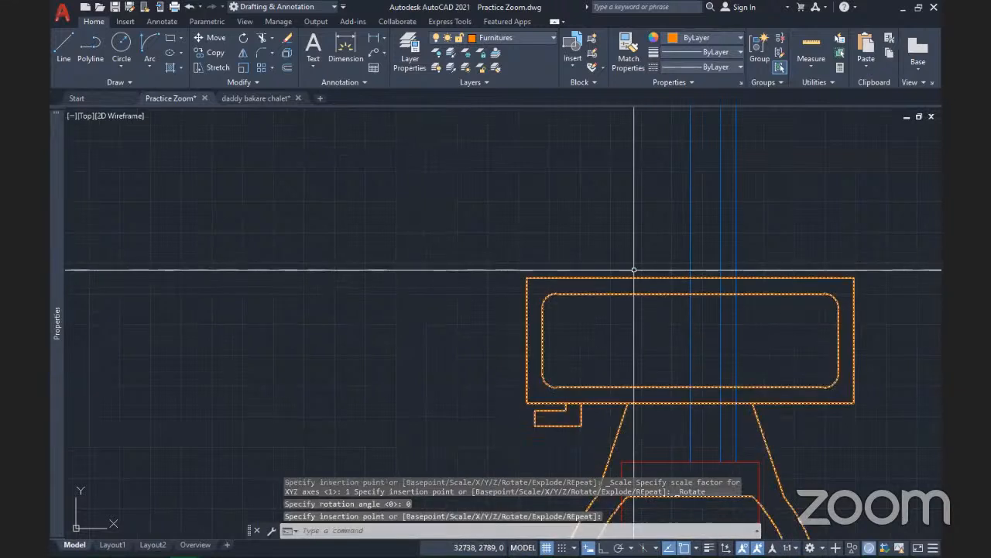
scroll(636, 268, down, 5)
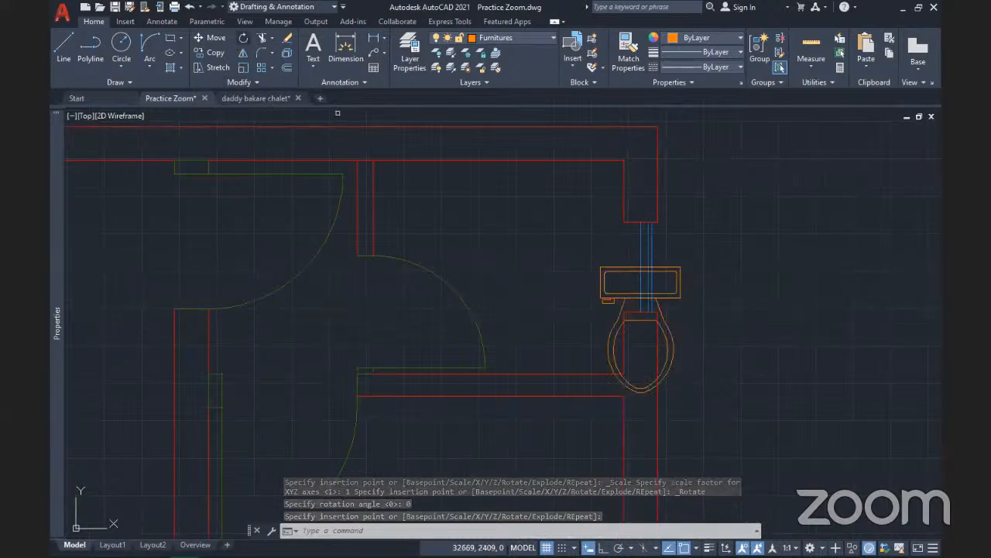
Rotate the toilet 270° about its tank centre with Ortho on, then move it against the right wall
click(611, 276)
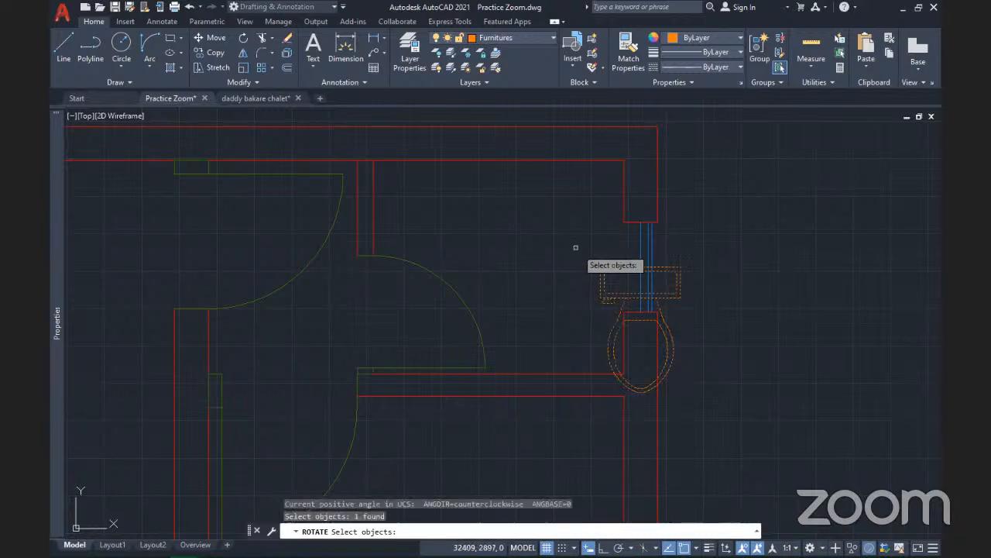
key(Return)
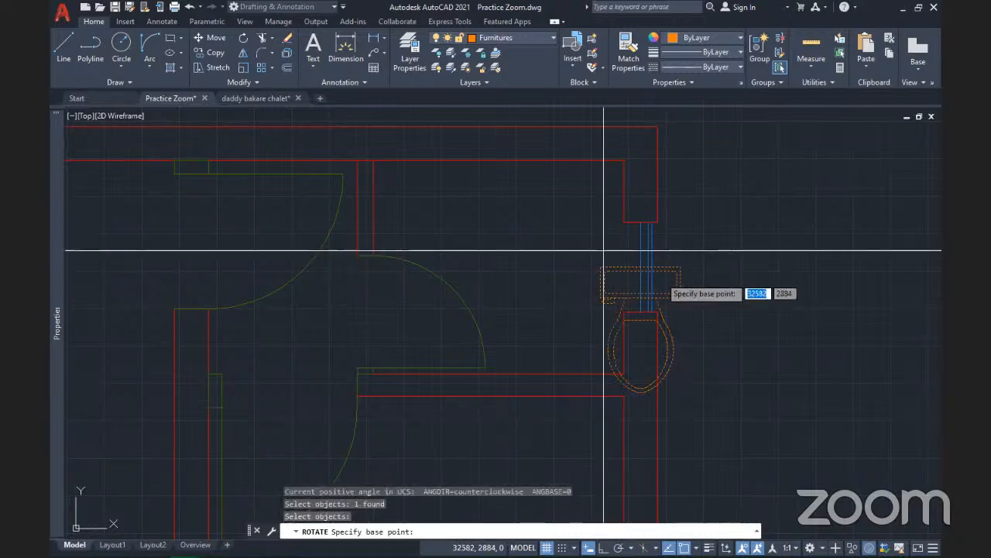
click(643, 272)
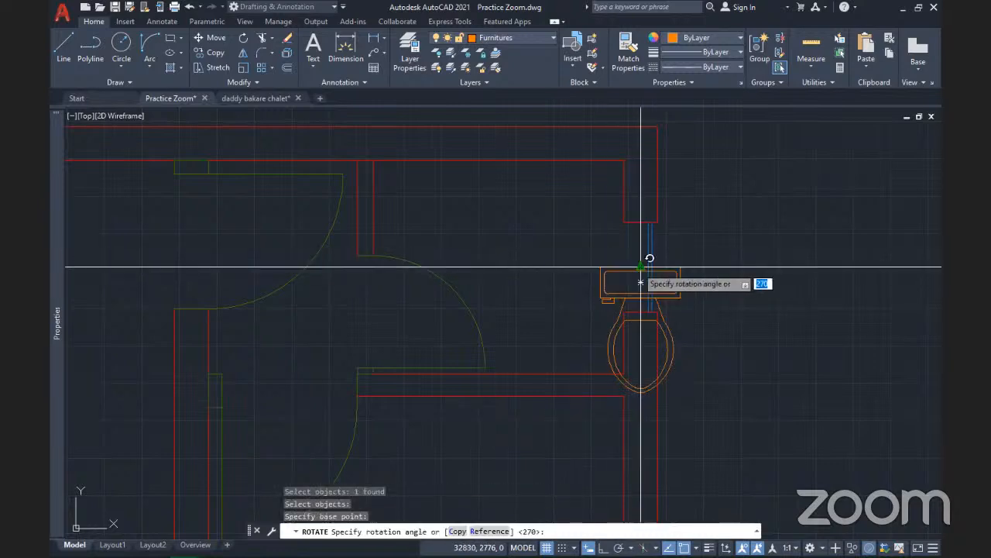
key(F8)
click(713, 403)
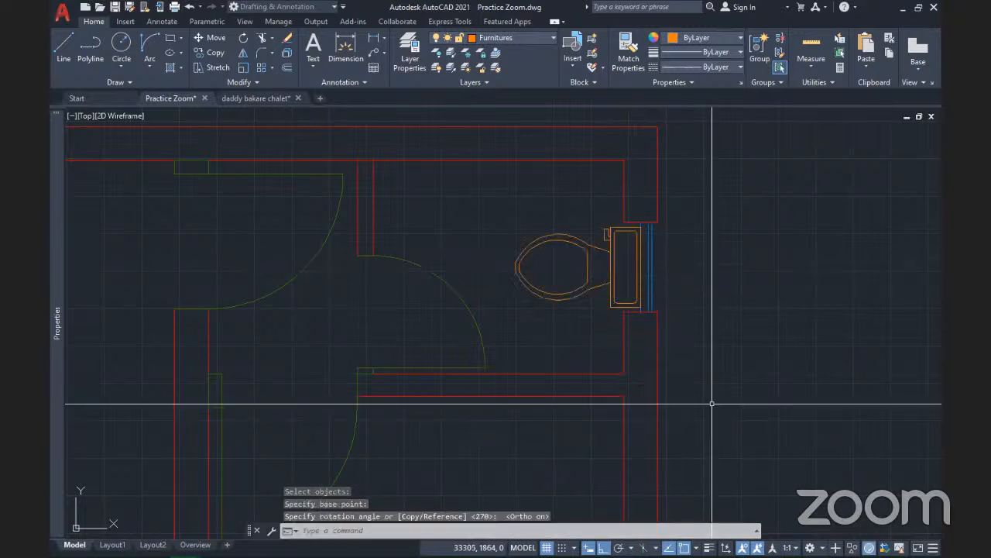
click(583, 250)
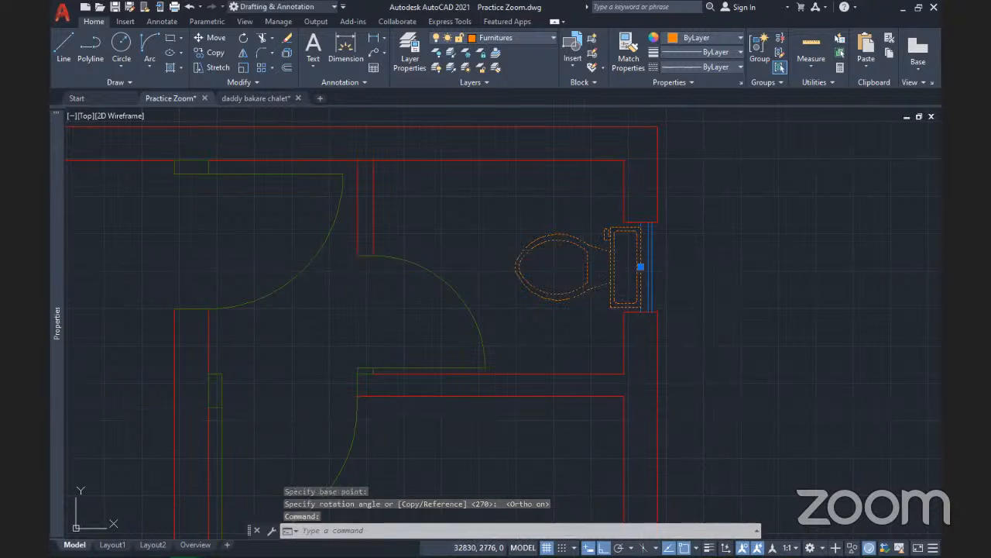
click(641, 266)
click(623, 265)
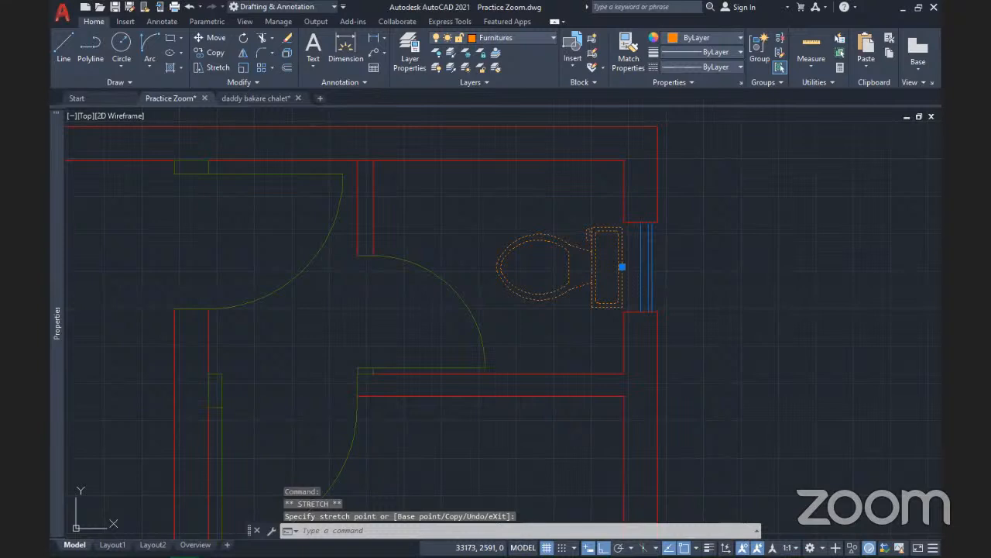
Deselect and save the drawing with the toilet placed, then zoom and pan to the whole floor plan
key(Escape)
key(ctrl+s)
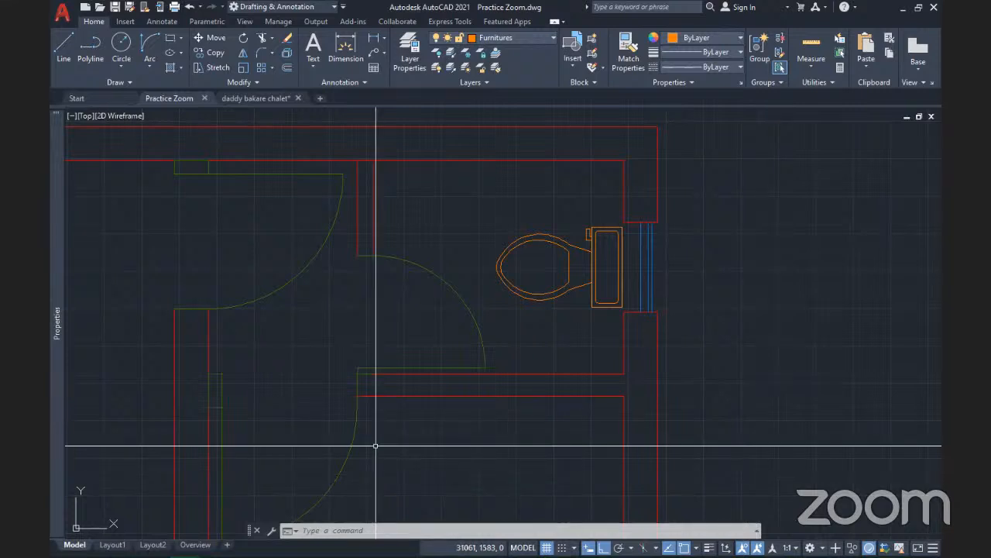
scroll(574, 384, down, 6)
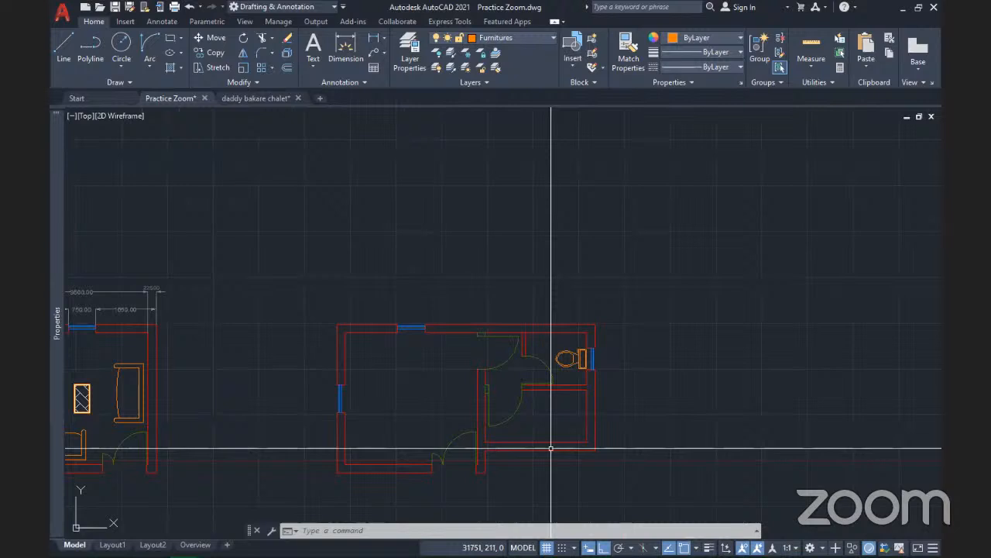
middle_drag(550, 448, 488, 359)
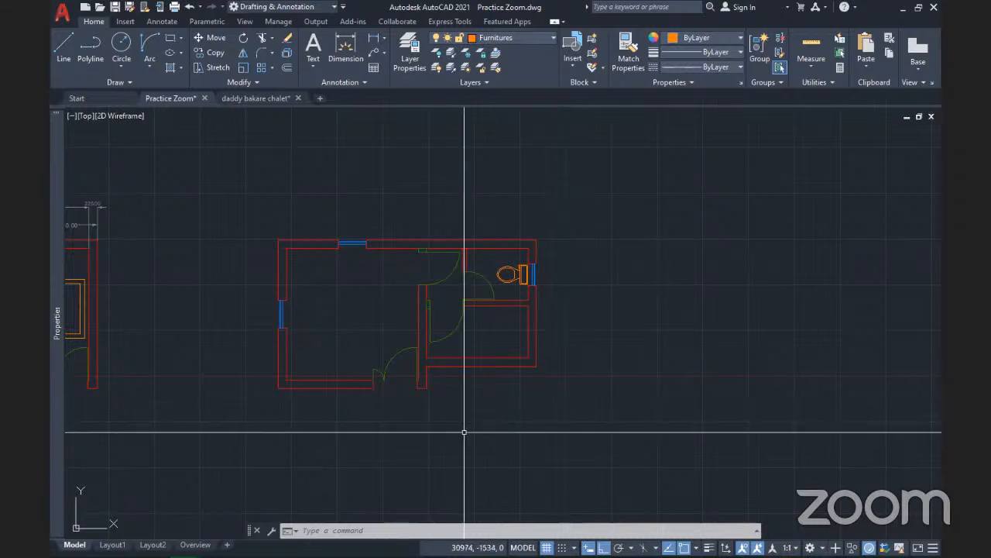
scroll(464, 432, up, 4)
scroll(496, 380, down, 2)
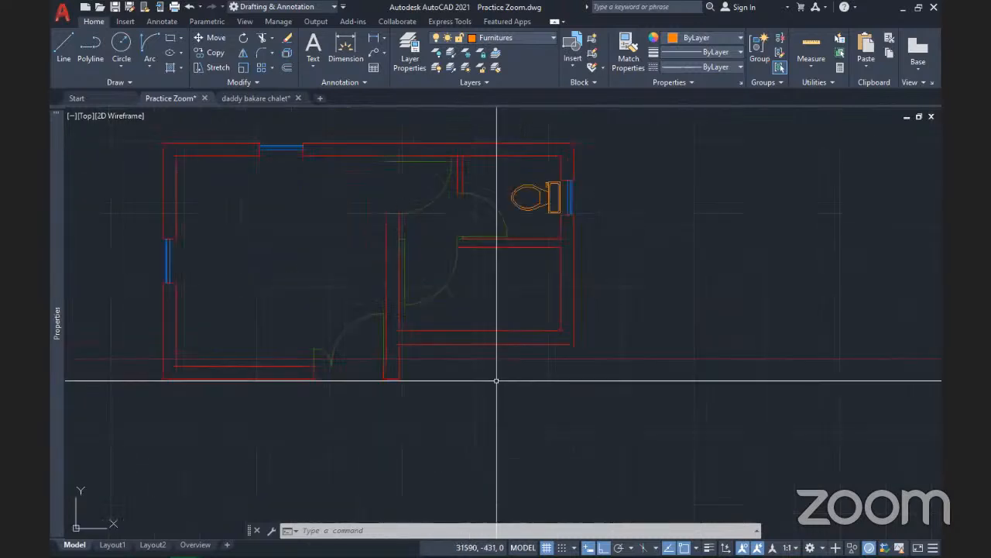
mouse_move(497, 381)
middle_down()
mouse_move(538, 388)
mouse_move(504, 390)
middle_up()
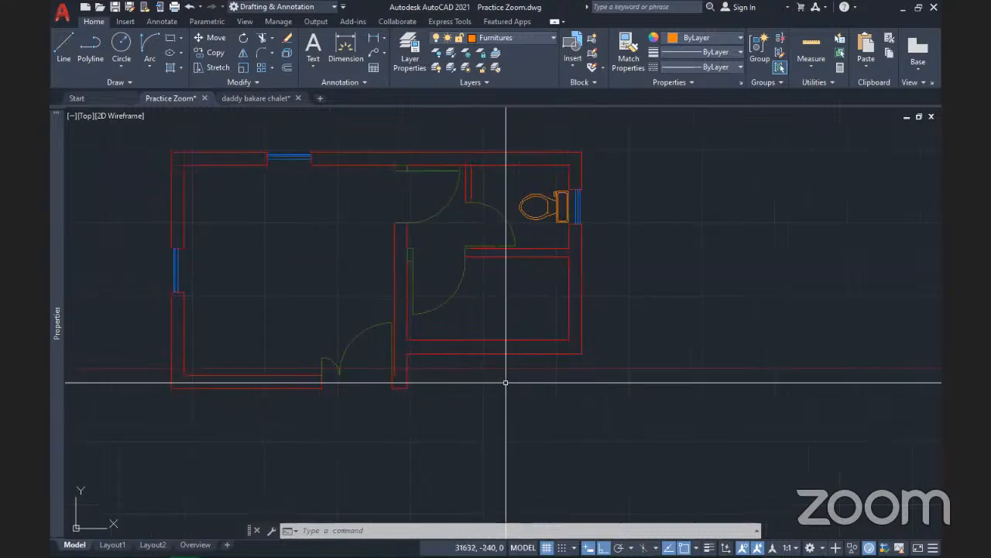
Turn on the Structural - Bearing_Pen_No__27 layer from the Layers list
click(519, 38)
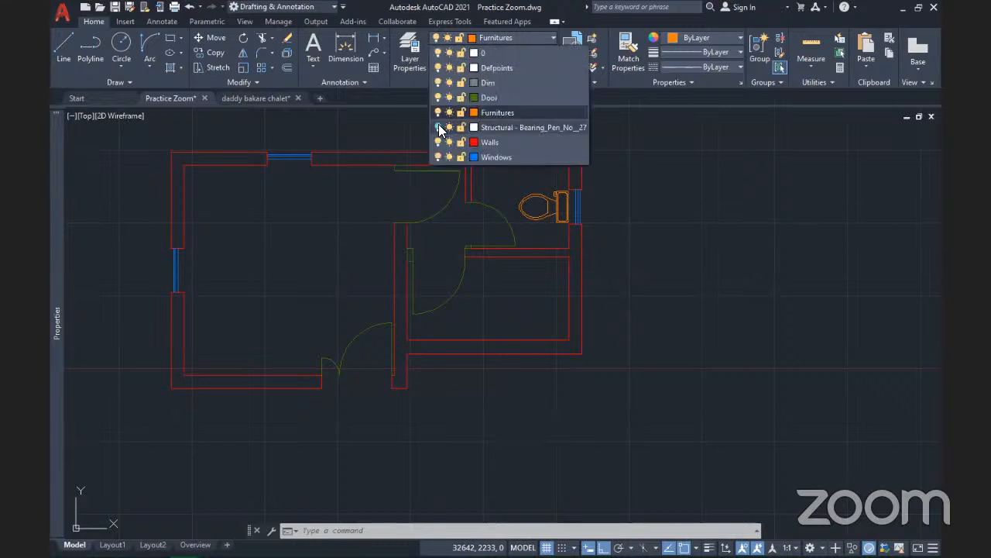
click(438, 127)
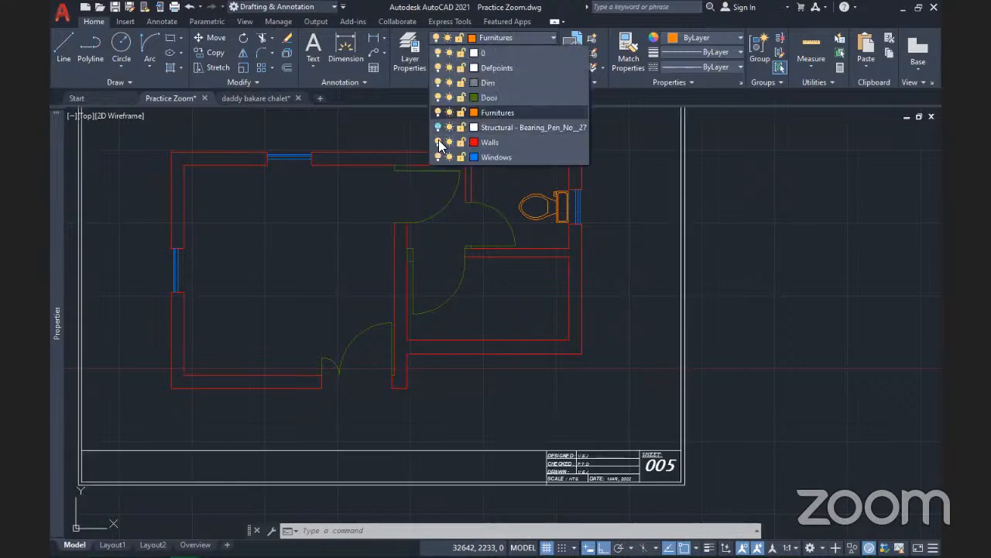
click(640, 271)
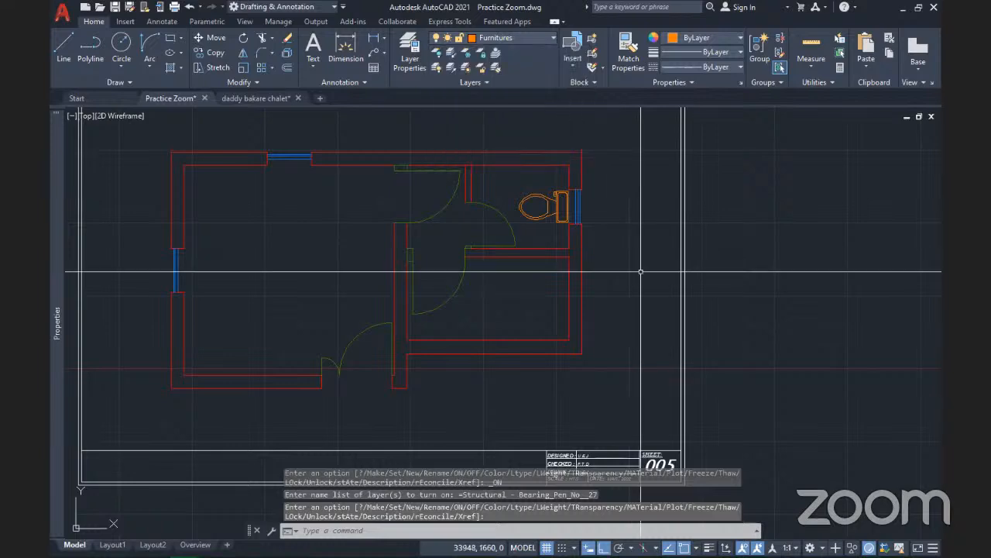
Zoom and pan to inspect the SHEET 005 title block below the plan
scroll(643, 272, down, 2)
middle_drag(680, 431, 629, 393)
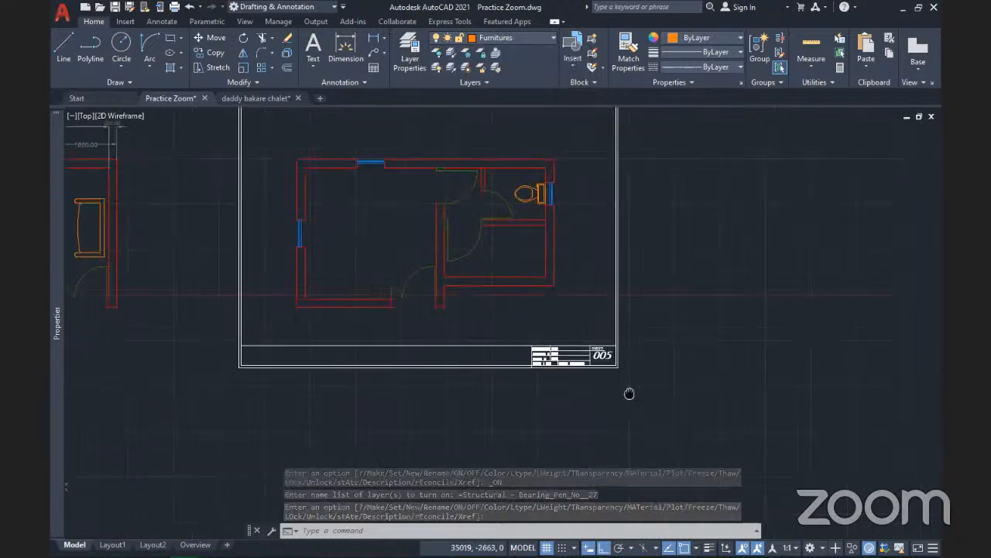
scroll(629, 394, up, 7)
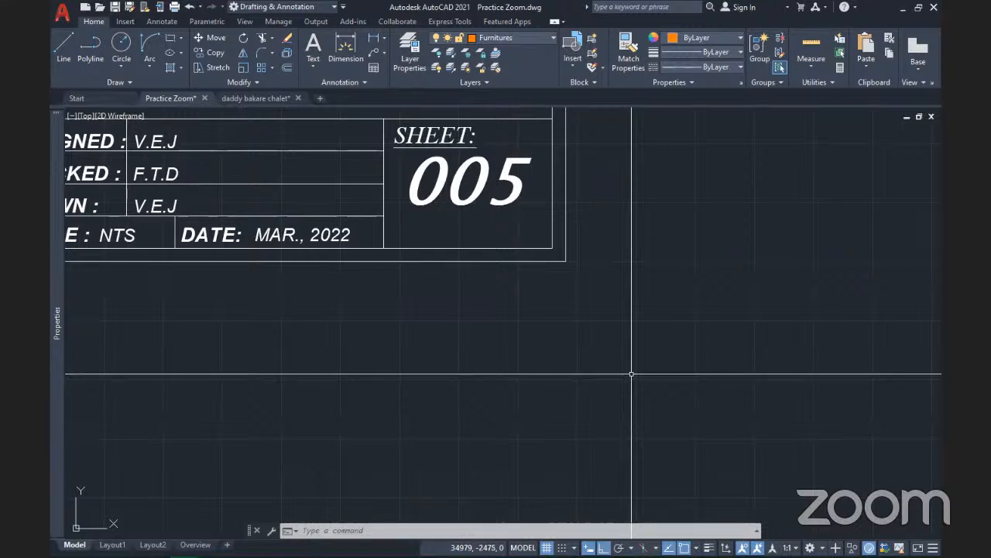
middle_drag(435, 222, 670, 354)
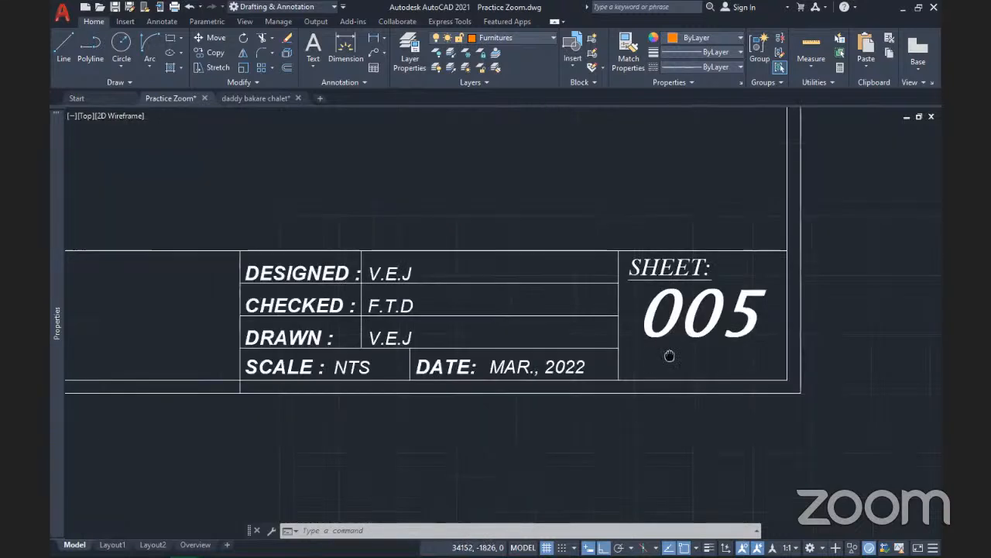
scroll(670, 354, down, 4)
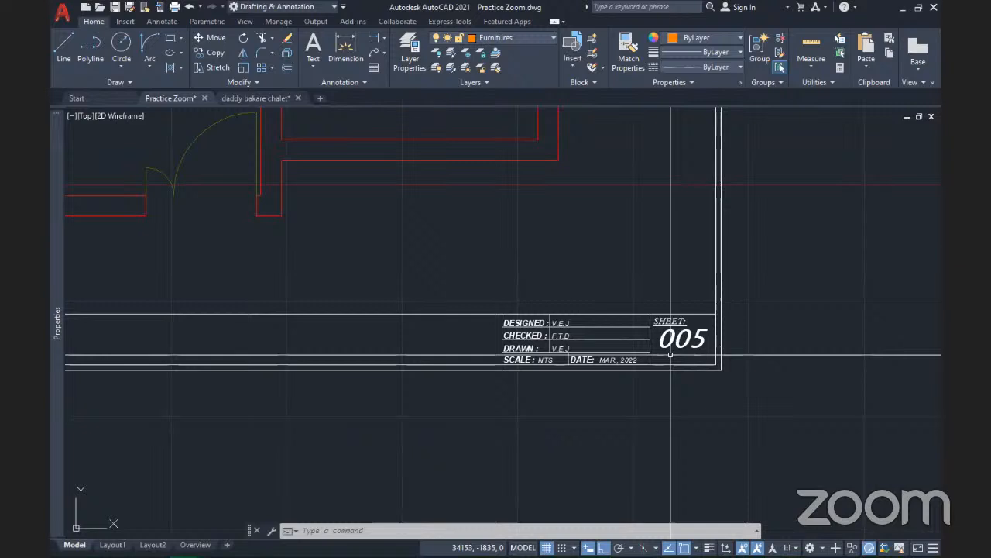
scroll(656, 365, up, 3)
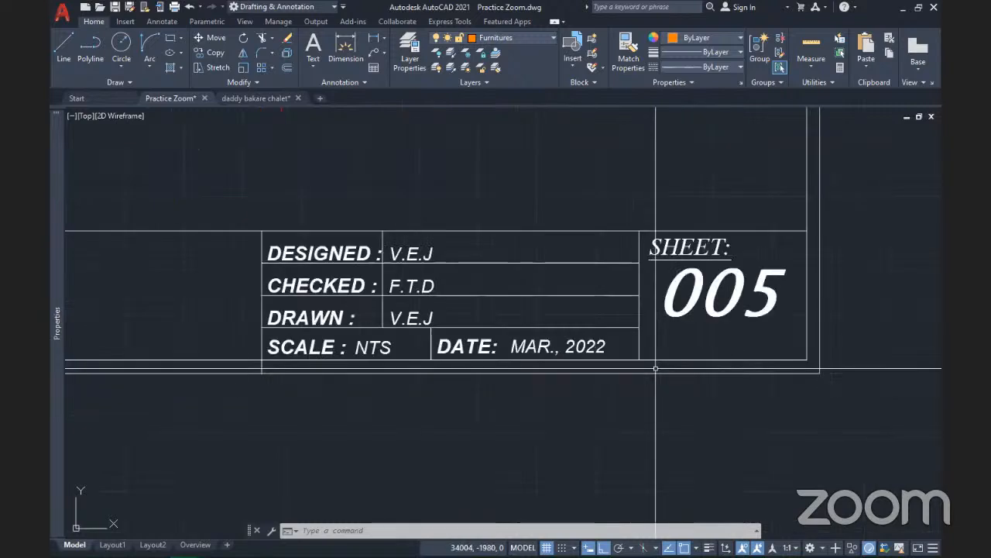
scroll(656, 367, down, 6)
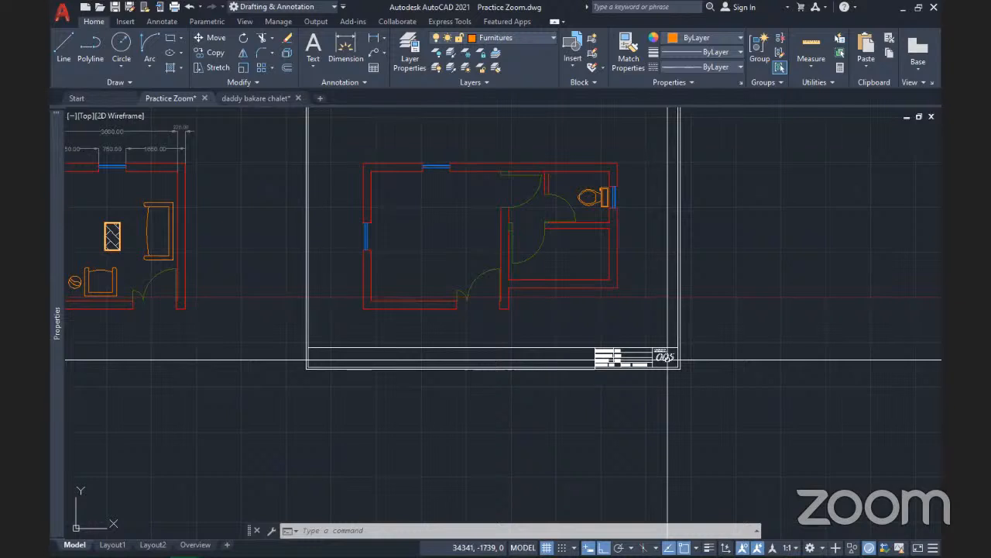
scroll(667, 359, up, 6)
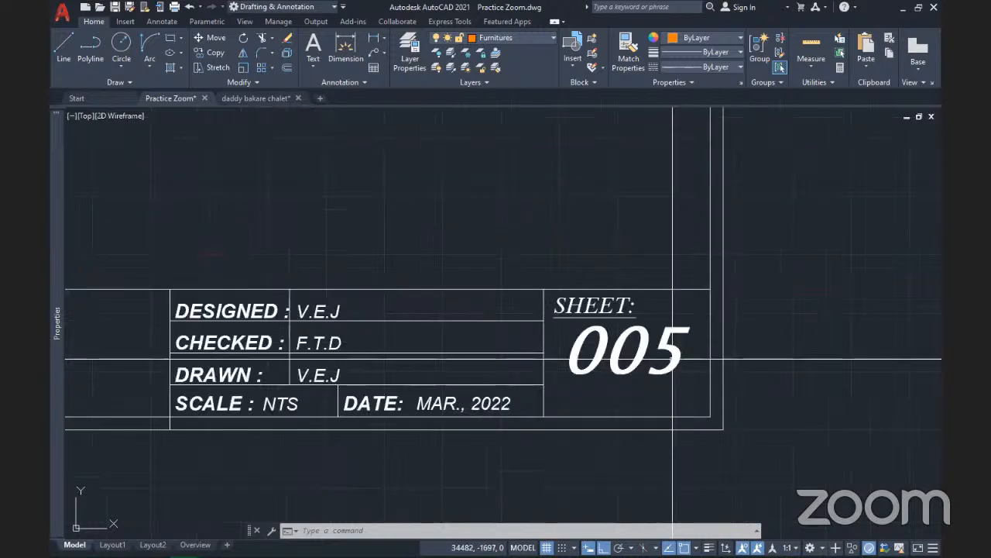
scroll(673, 359, down, 6)
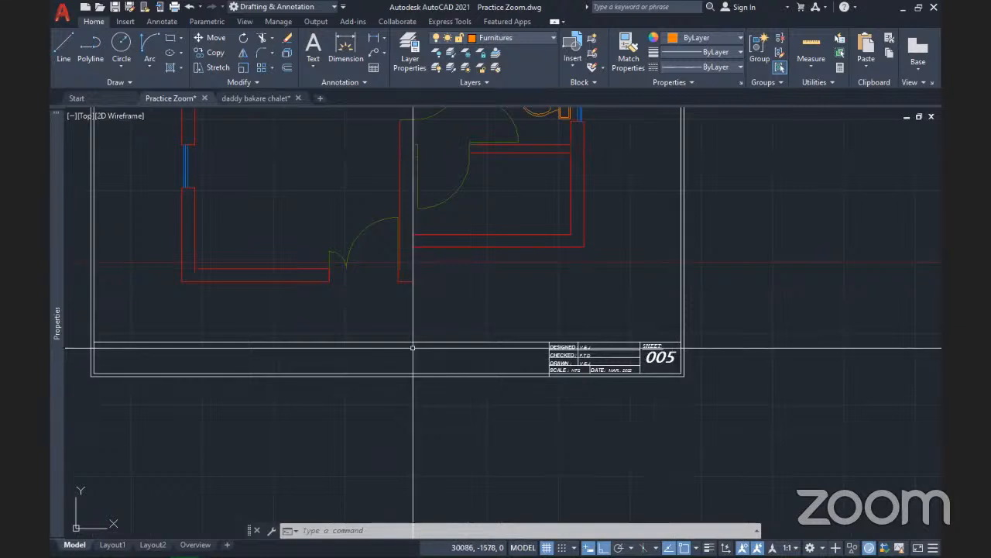
click(262, 37)
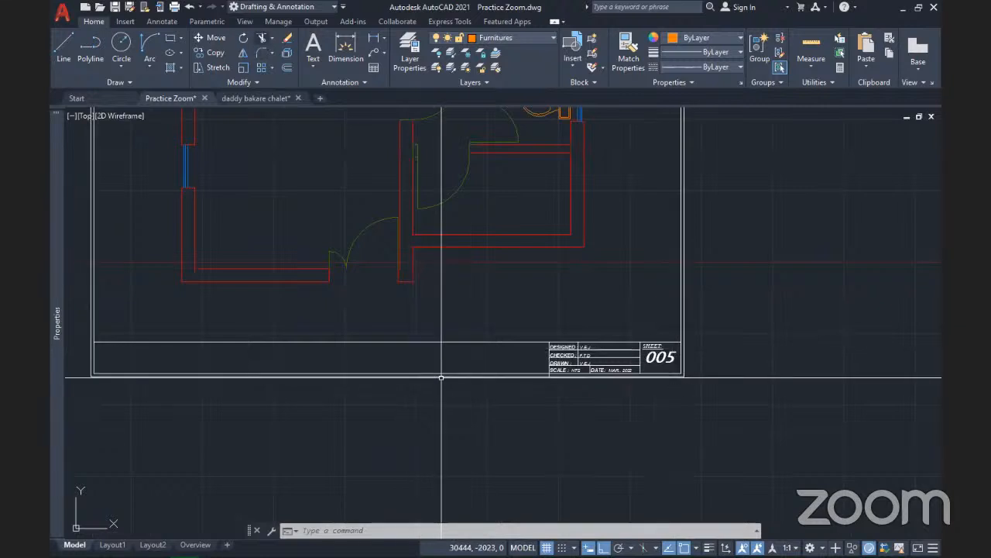
click(432, 348)
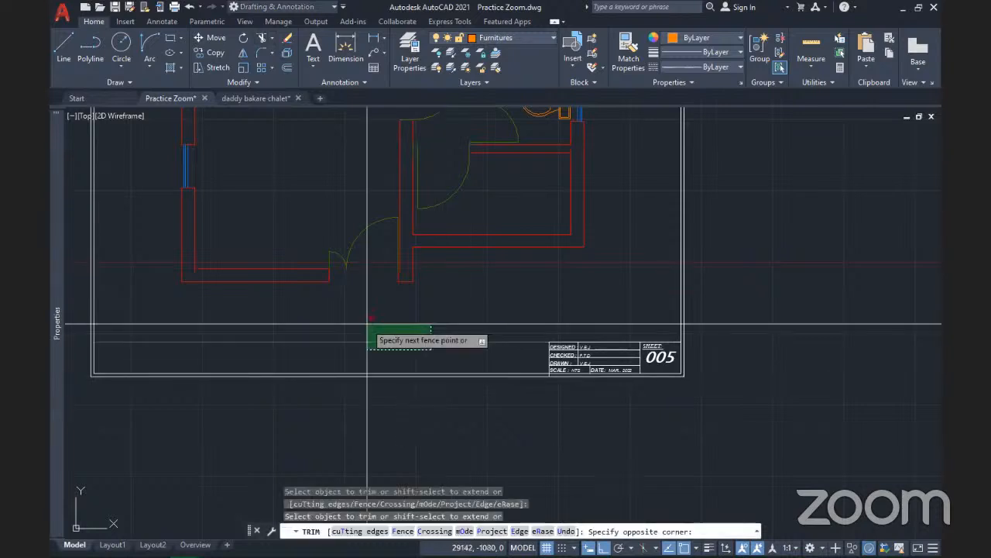
click(367, 324)
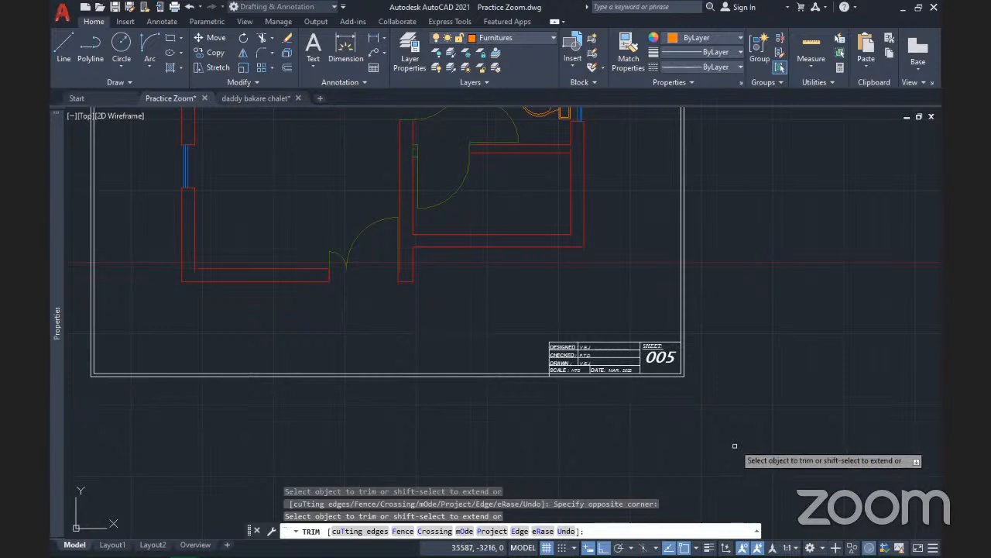
key(Return)
scroll(692, 380, up, 4)
scroll(691, 380, down, 4)
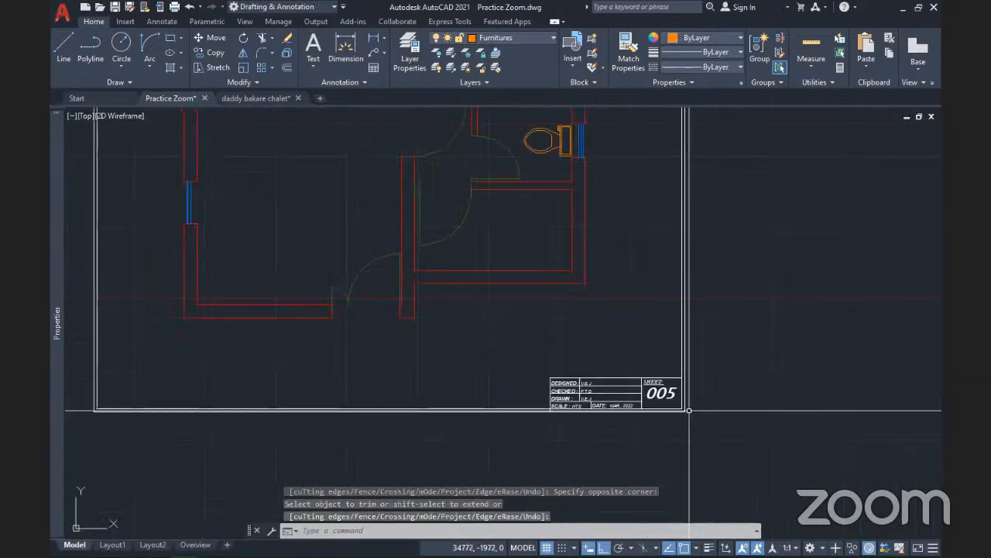
scroll(701, 396, up, 4)
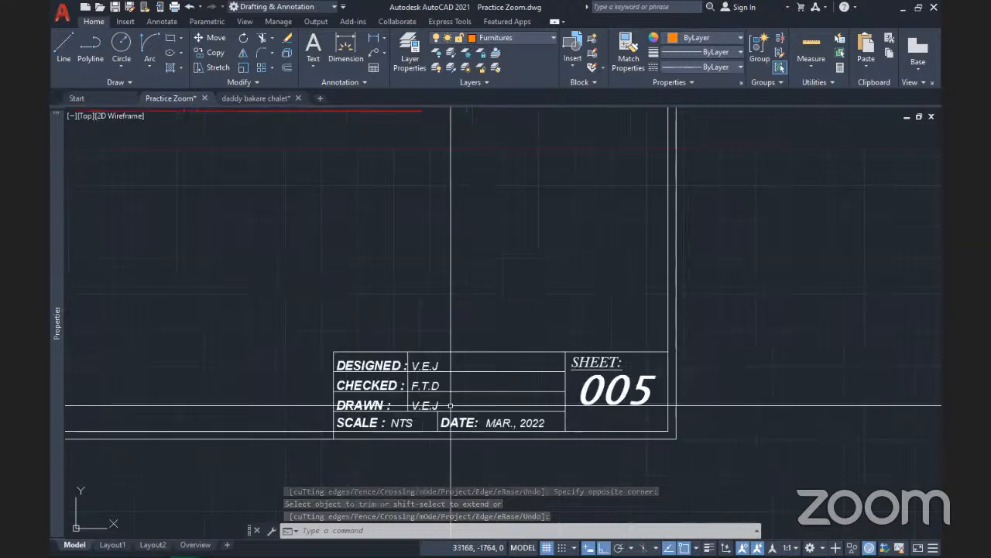
middle_drag(431, 381, 470, 315)
scroll(401, 308, up, 2)
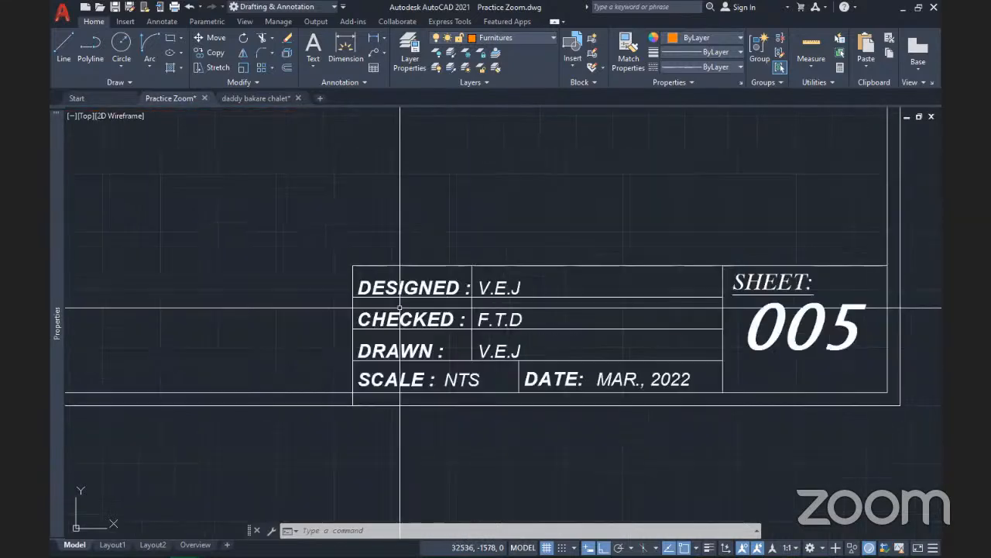
middle_drag(400, 307, 419, 304)
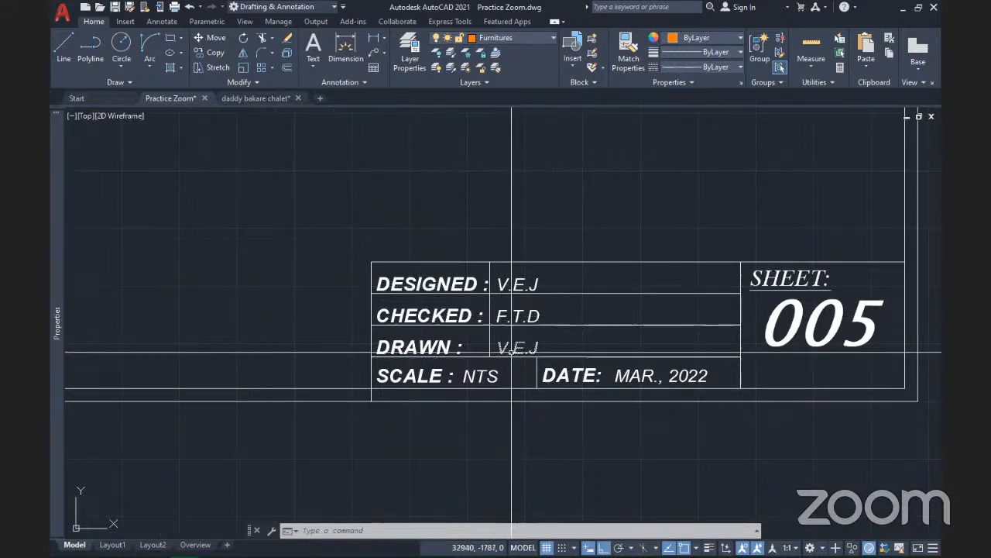
mouse_move(511, 350)
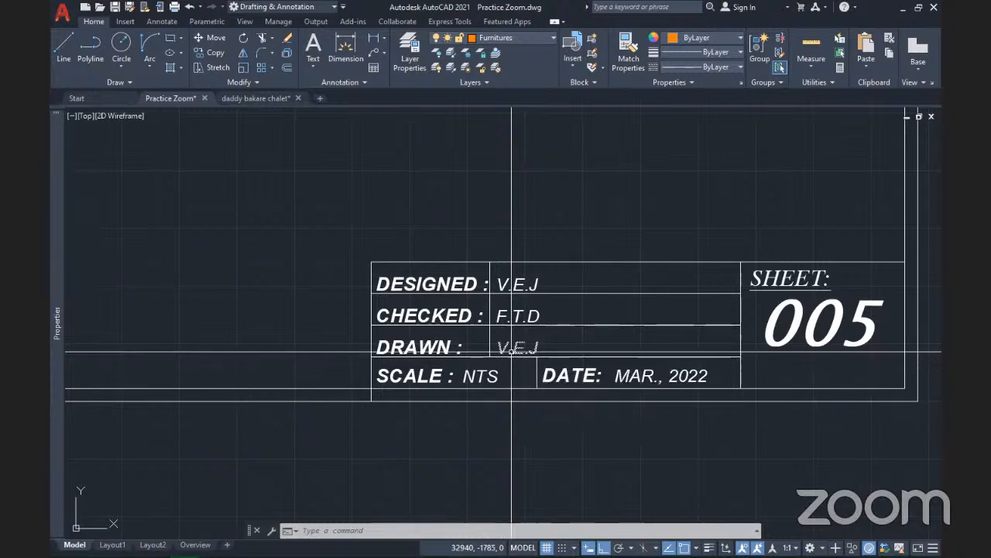
middle_drag(511, 350, 417, 335)
scroll(504, 348, down, 2)
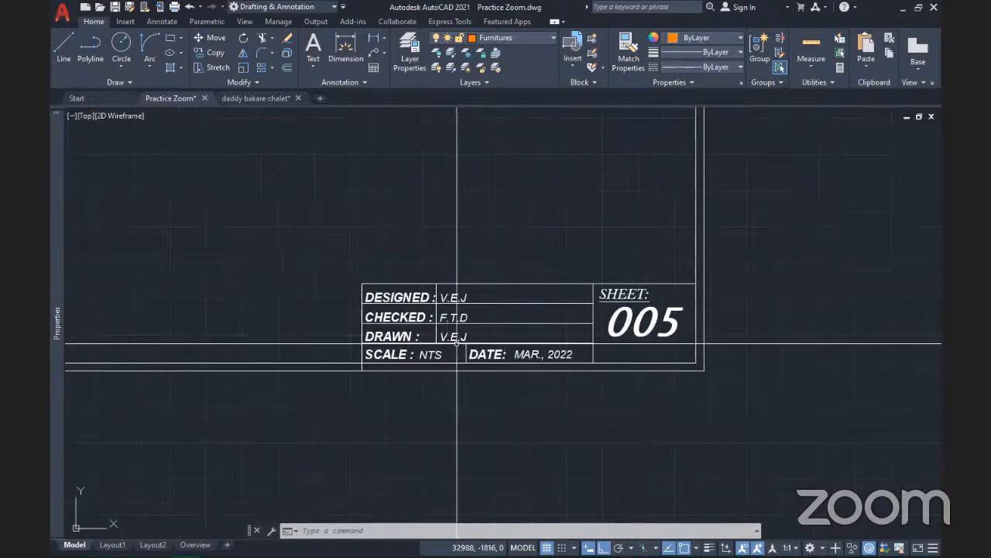
scroll(454, 296, down, 4)
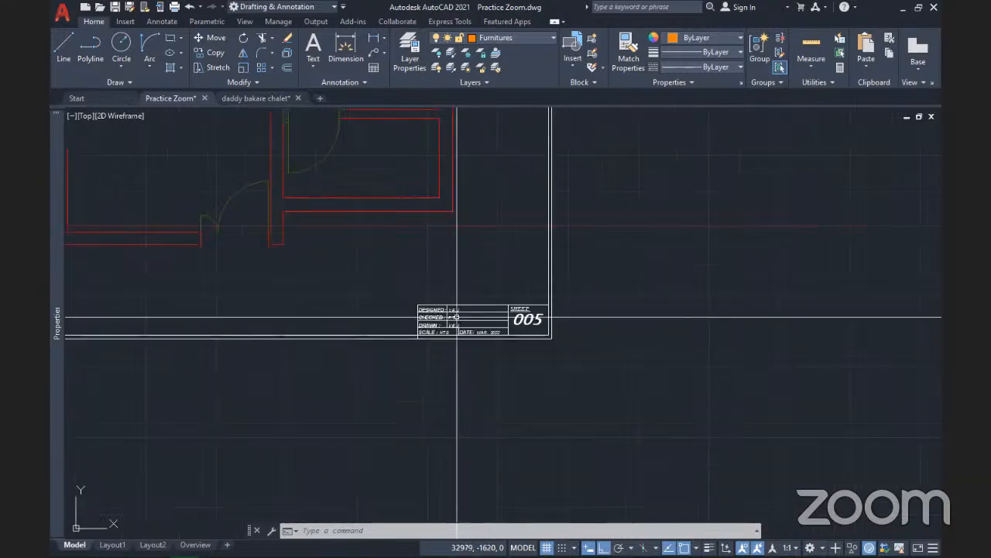
scroll(492, 298, up, 4)
middle_drag(448, 297, 522, 303)
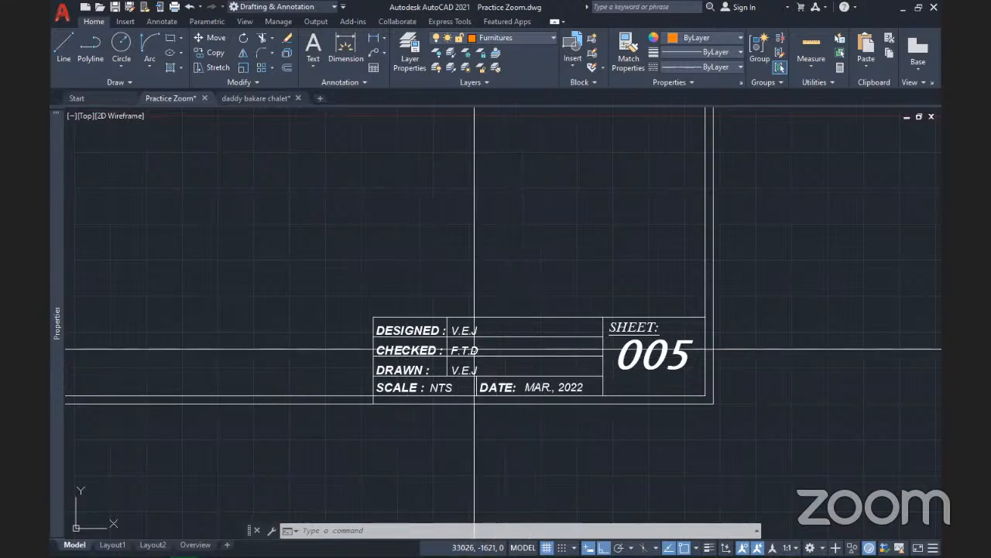
Erase the V.E.J, F.T.D and V.E.J values beside DESIGNED, CHECKED and DRAWN
middle_drag(489, 378, 439, 389)
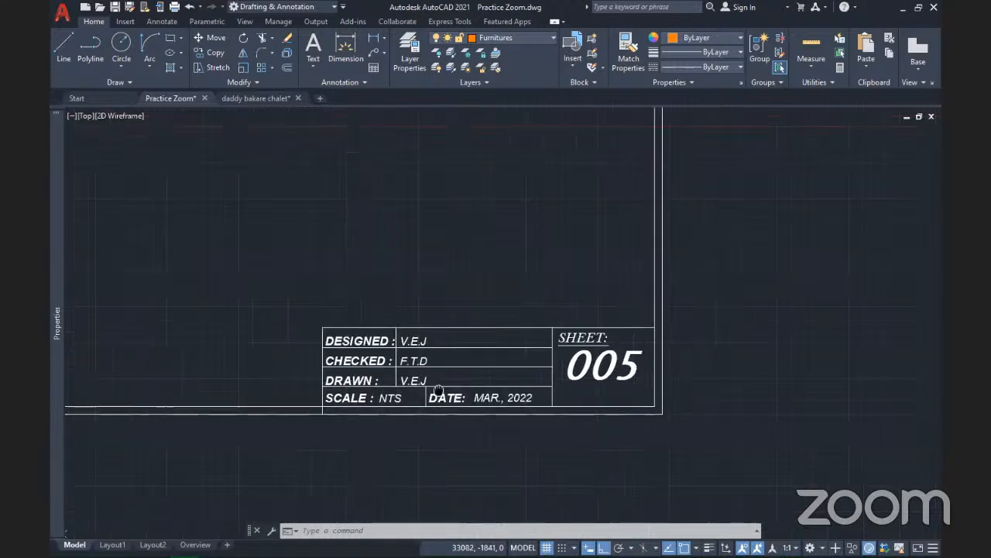
scroll(405, 348, up, 3)
click(479, 329)
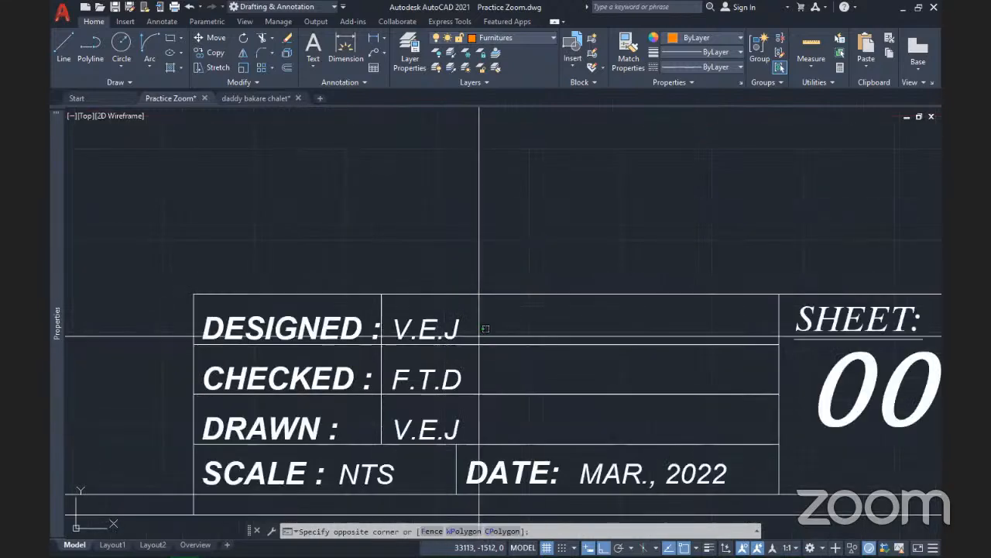
click(390, 333)
key(Delete)
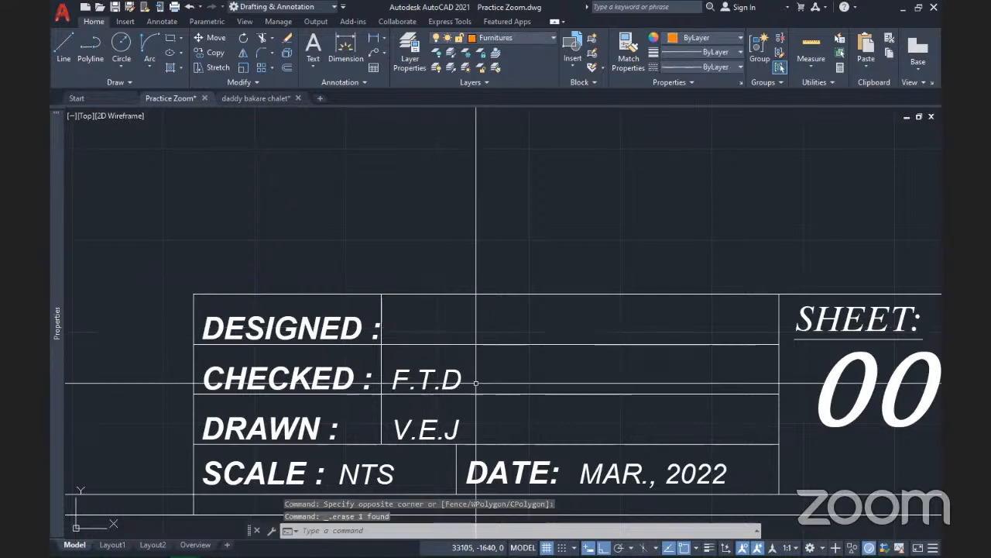
click(434, 379)
key(Delete)
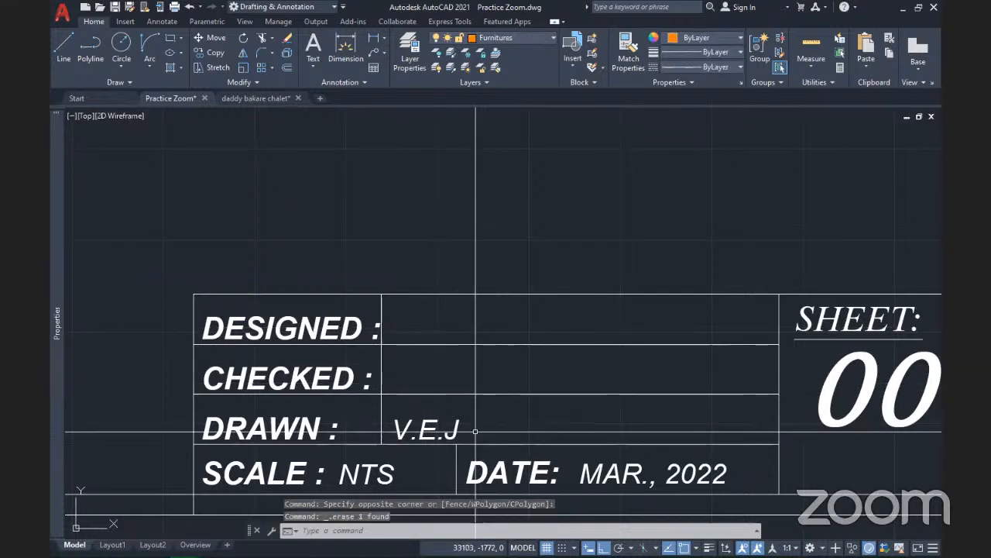
click(440, 410)
key(Delete)
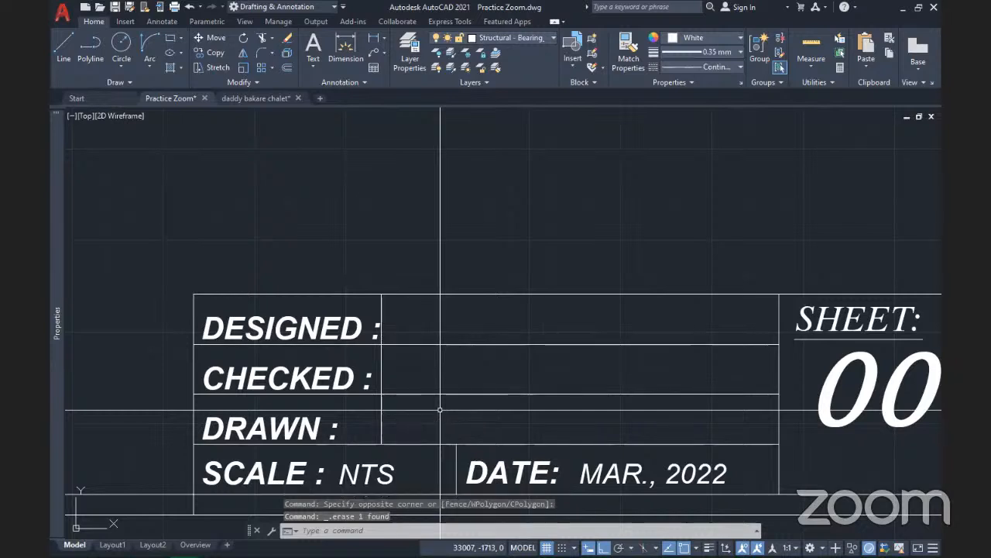
Erase the NTS value beside SCALE in the title block
middle_drag(480, 384, 489, 276)
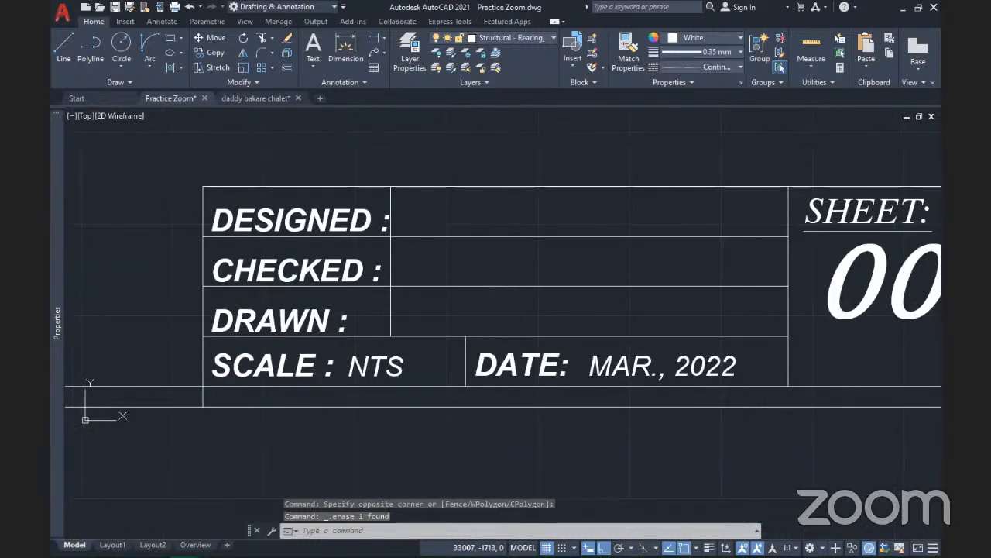
click(411, 376)
click(373, 355)
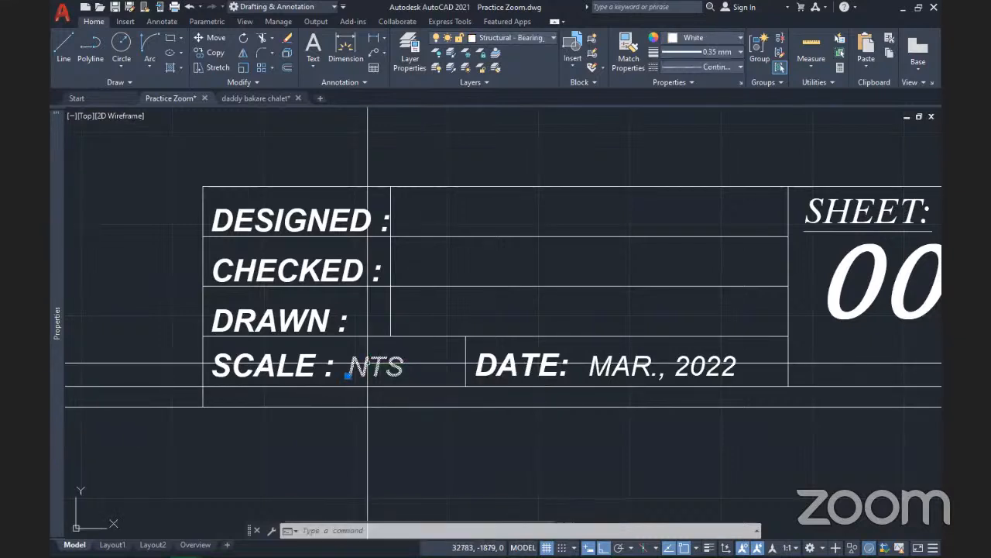
key(Delete)
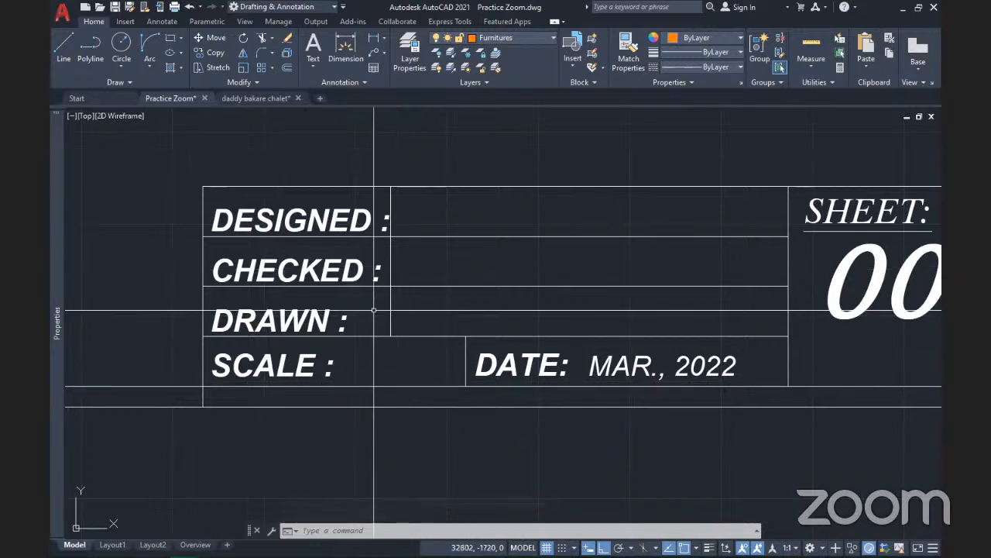
scroll(374, 309, down, 2)
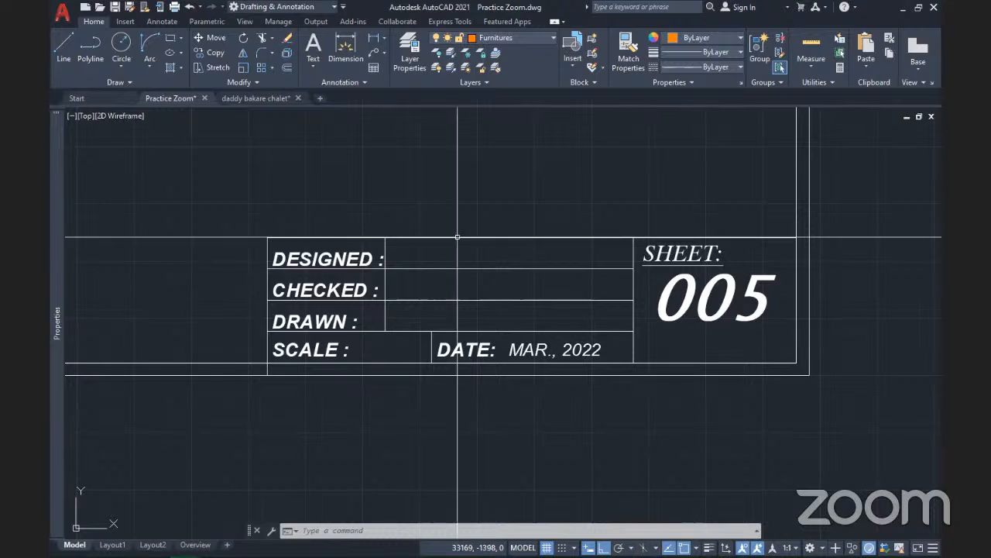
scroll(457, 237, down, 4)
middle_drag(441, 287, 490, 308)
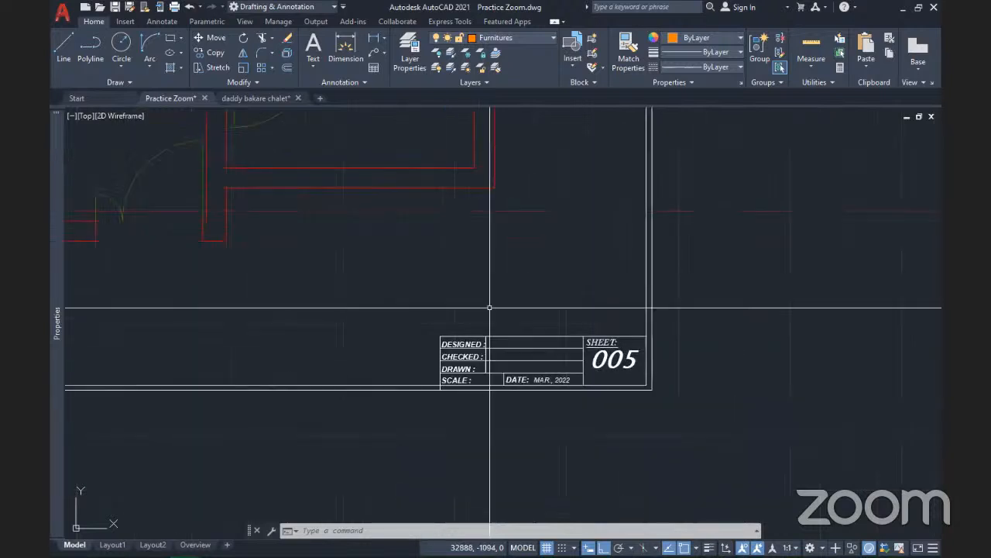
scroll(489, 308, down, 2)
scroll(500, 283, down, 2)
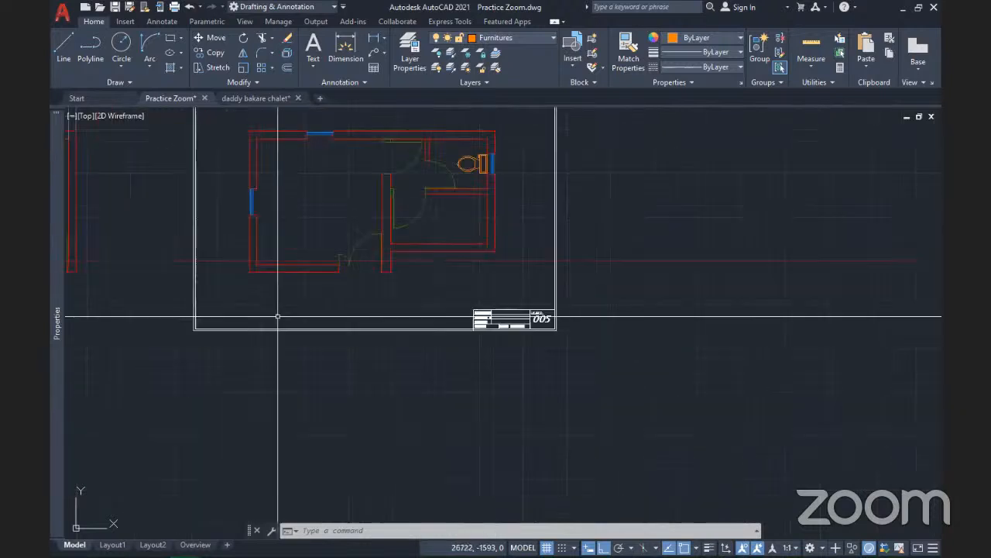
scroll(477, 291, up, 4)
middle_drag(476, 291, 443, 315)
scroll(515, 391, down, 2)
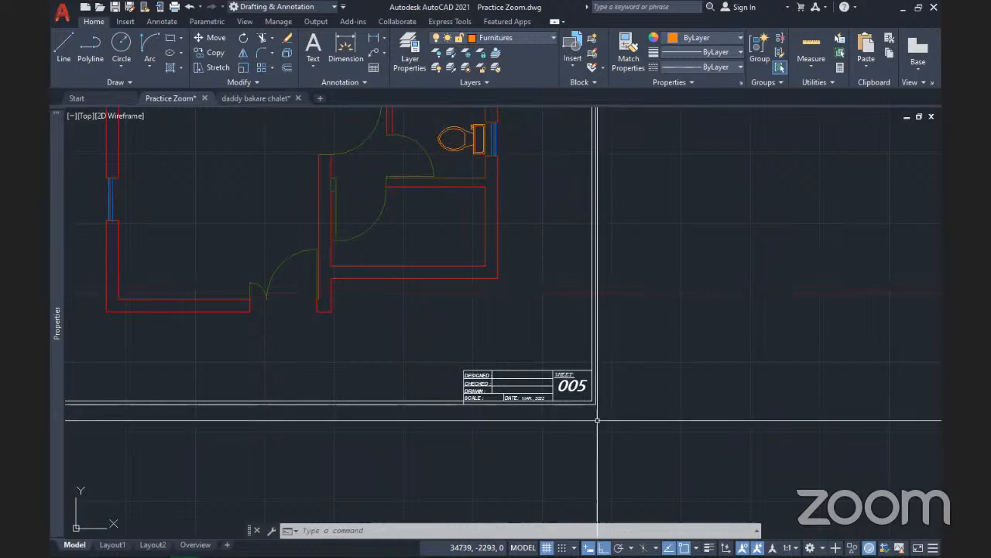
scroll(596, 404, down, 4)
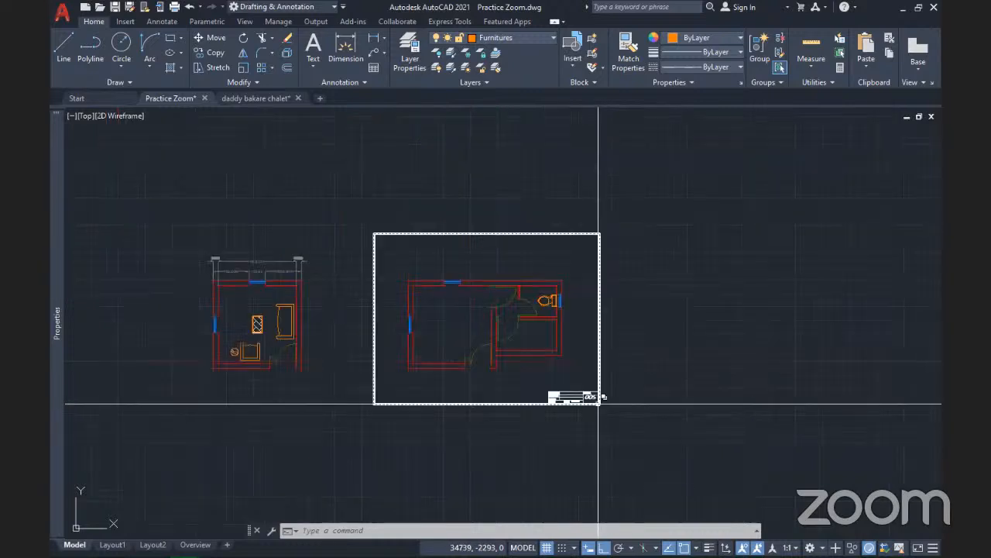
scroll(598, 404, up, 6)
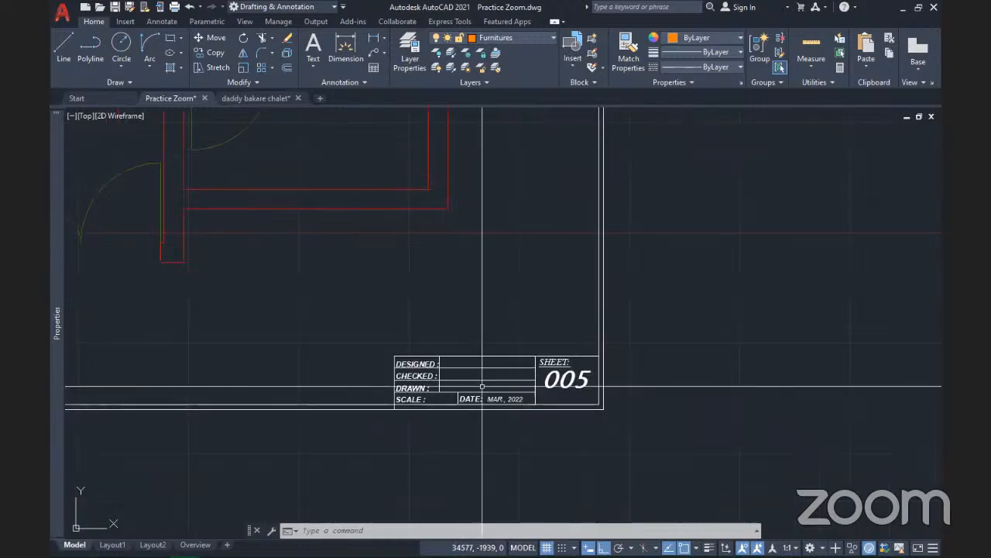
scroll(482, 385, up, 4)
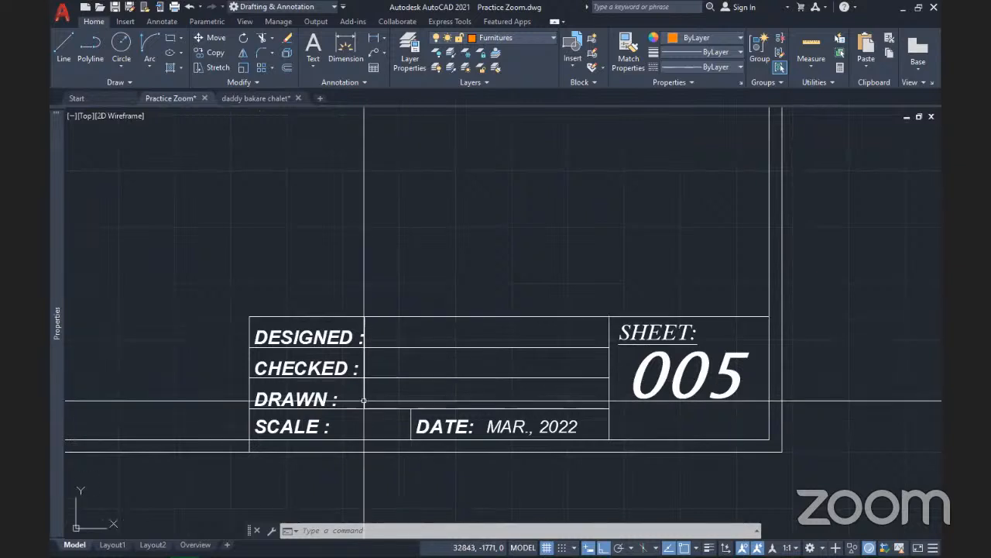
scroll(474, 351, down, 2)
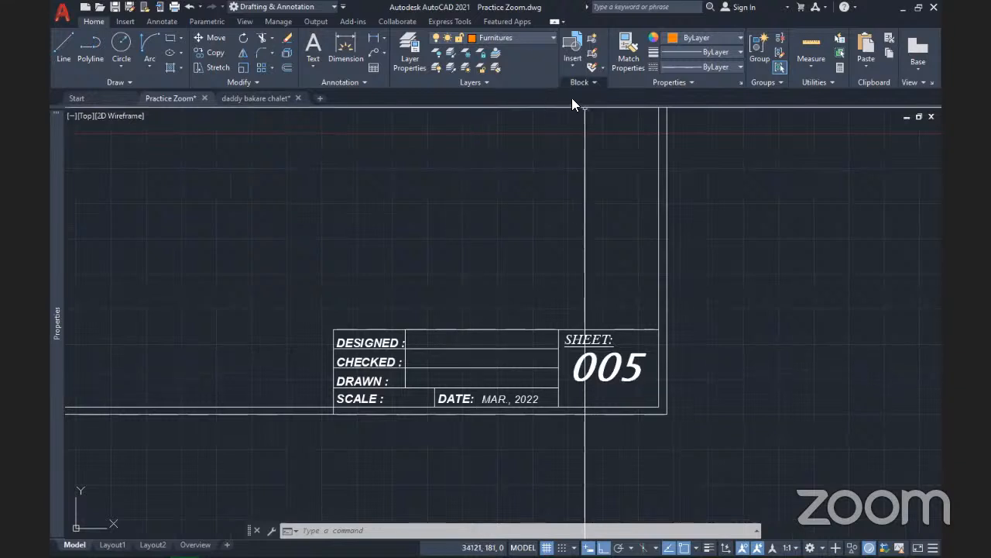
Define a new attribute with tag Name and prompt 'Insert name of designer'
click(581, 83)
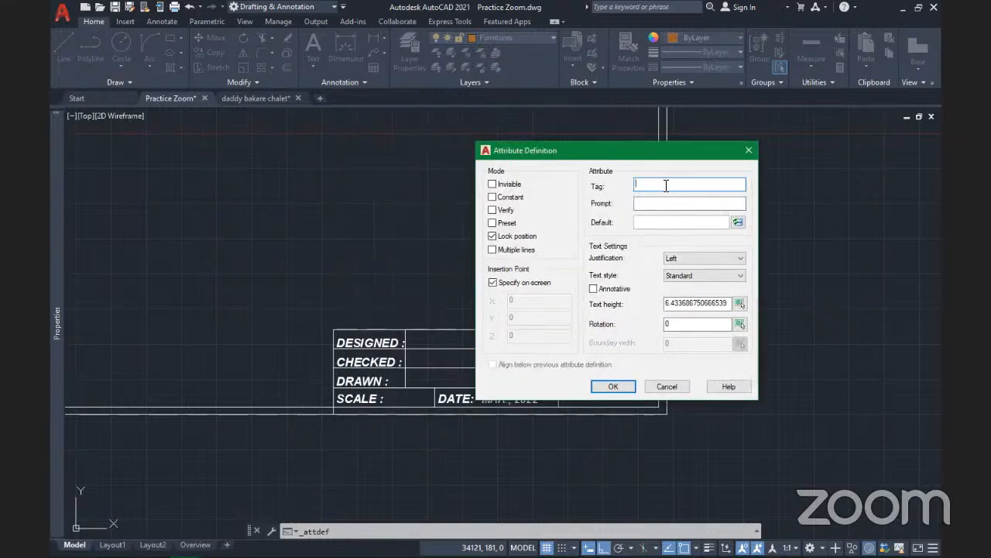
text(Name)
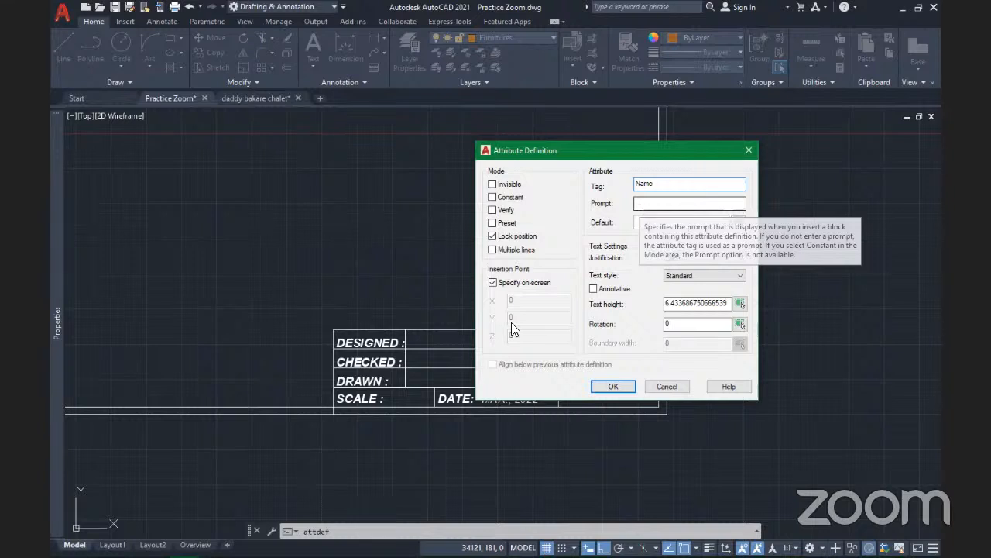
click(651, 206)
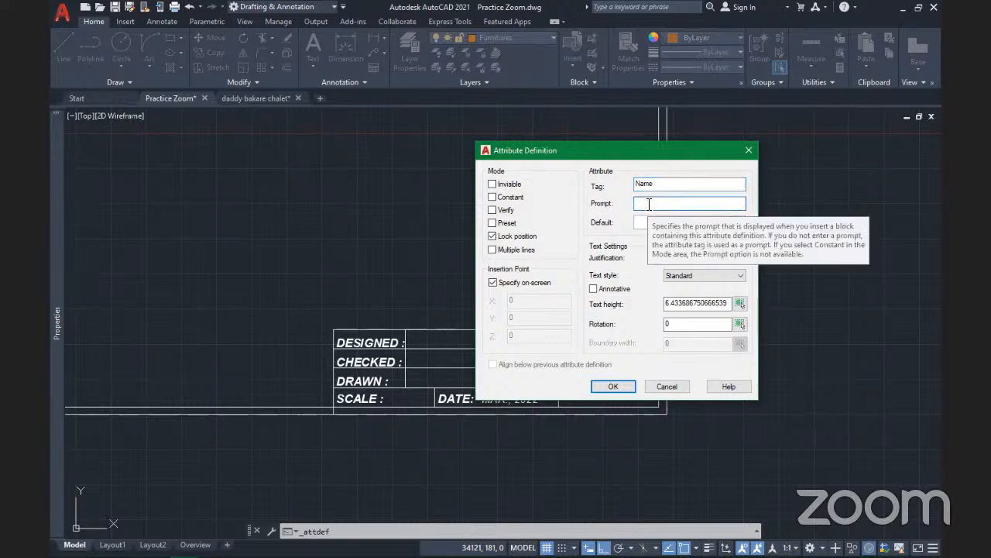
text(Ins)
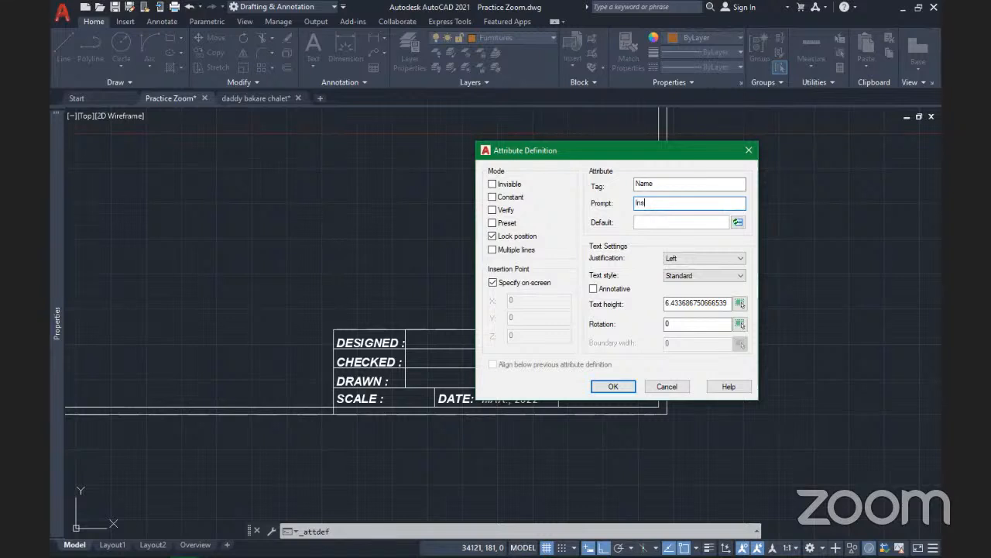
text(ert name of designer)
Keep the Standard text style, set Center justification and text height 60, and confirm
click(709, 277)
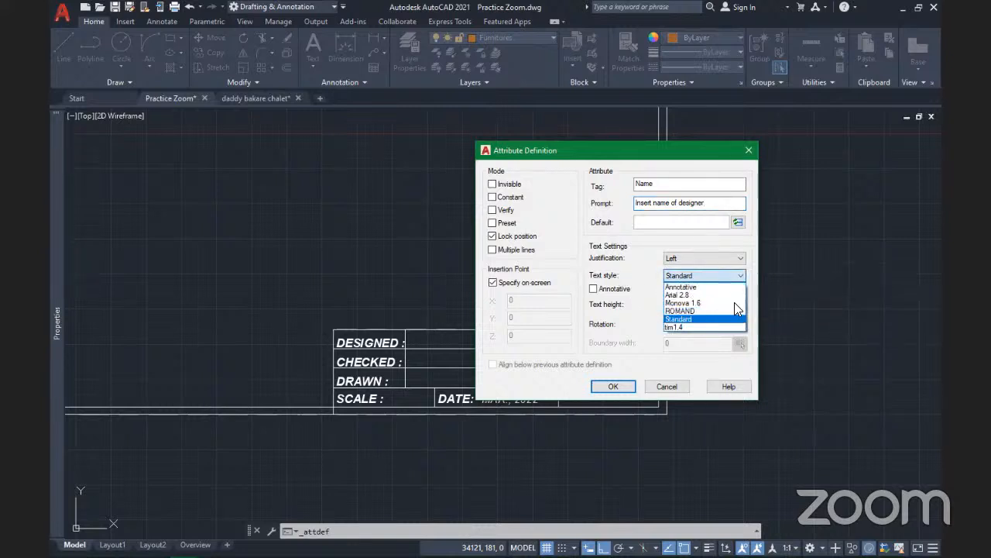
click(697, 319)
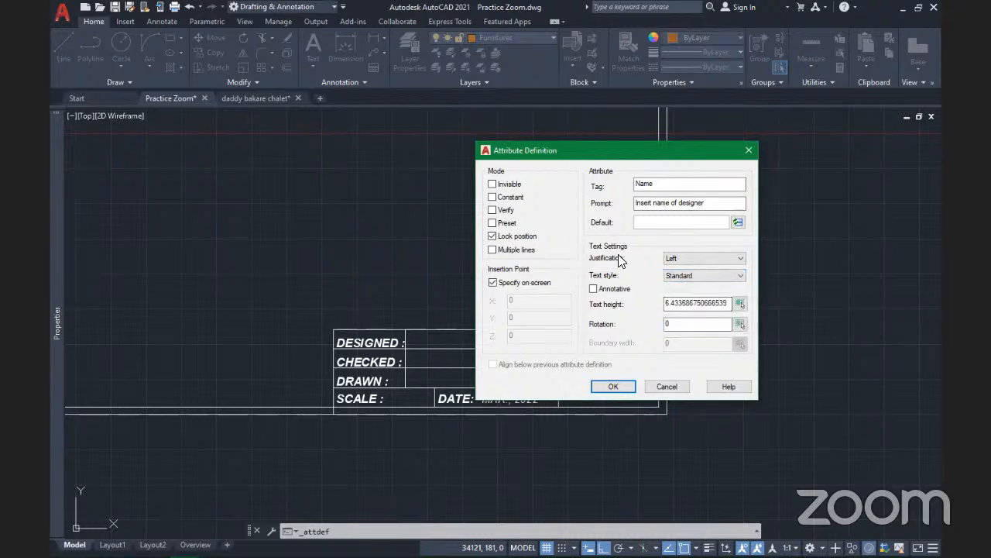
click(700, 260)
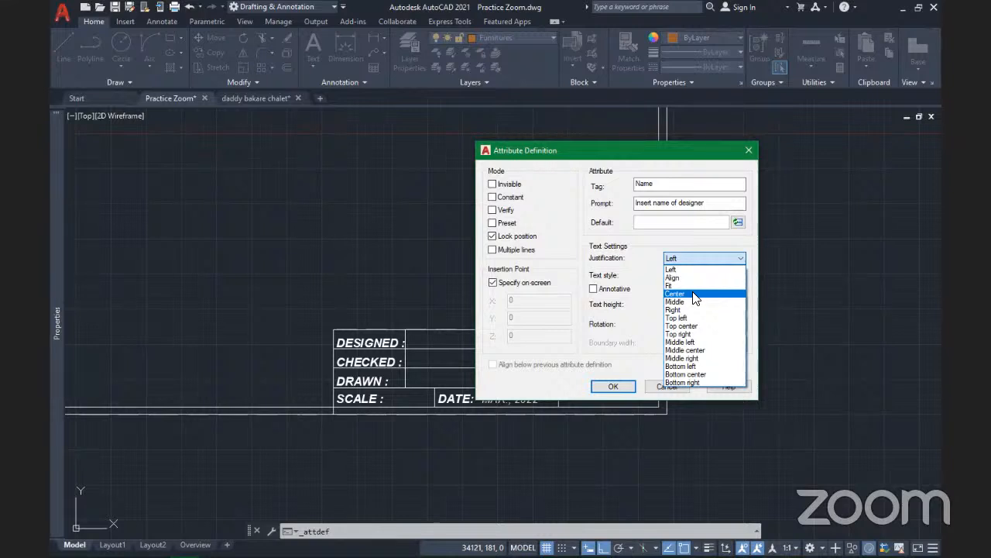
click(694, 295)
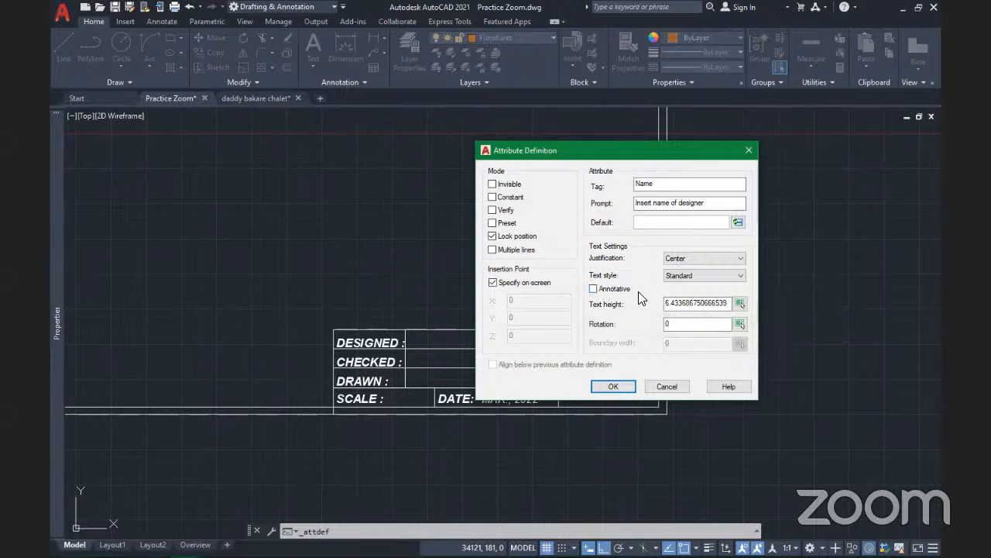
click(724, 303)
drag(728, 303, 650, 304)
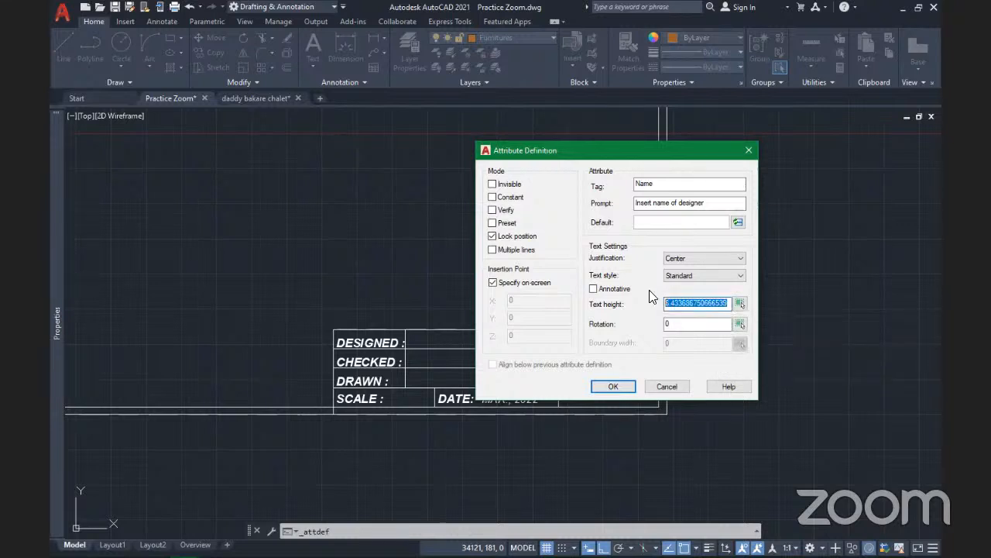
text(60)
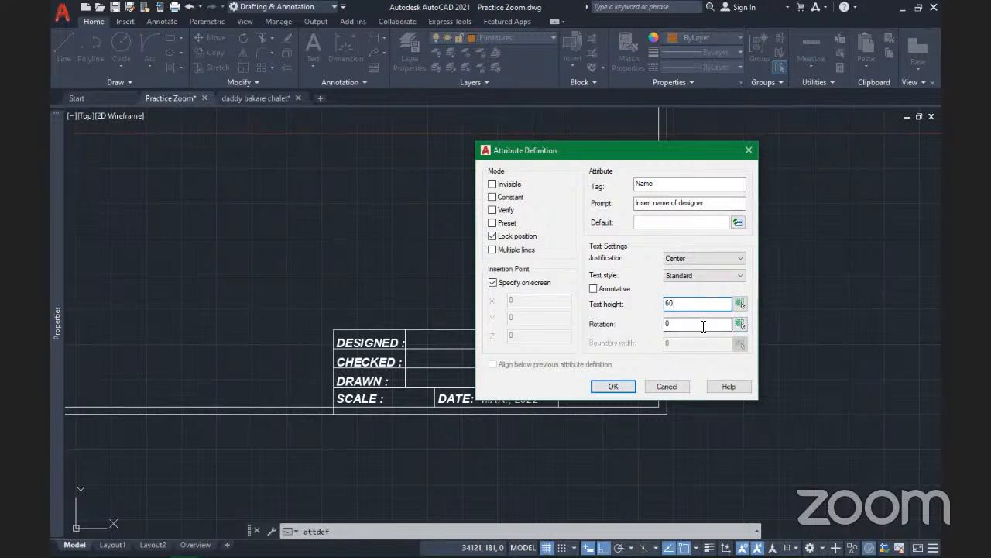
click(613, 386)
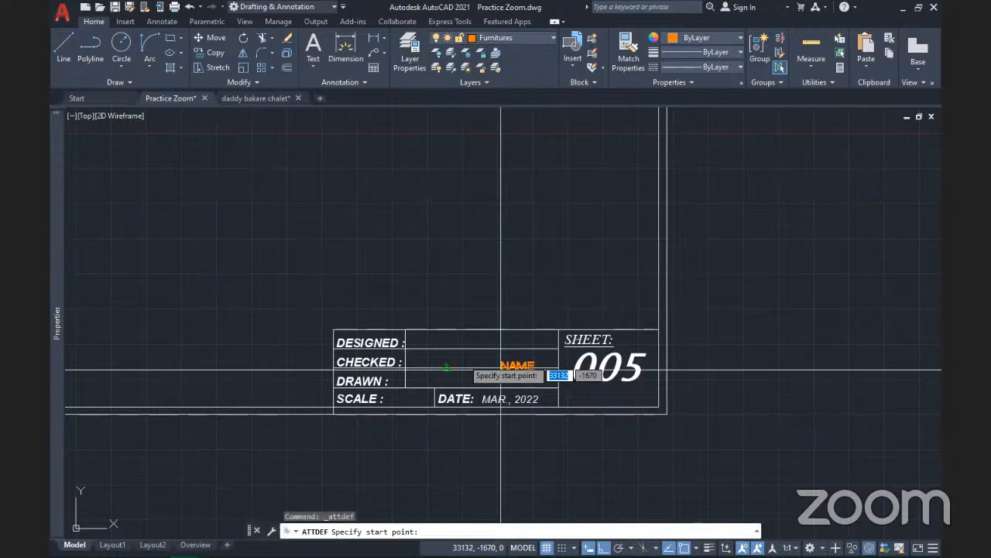
Place the NAME attribute in the empty cell beside DESIGNED and pan the title block into view
scroll(450, 354, up, 3)
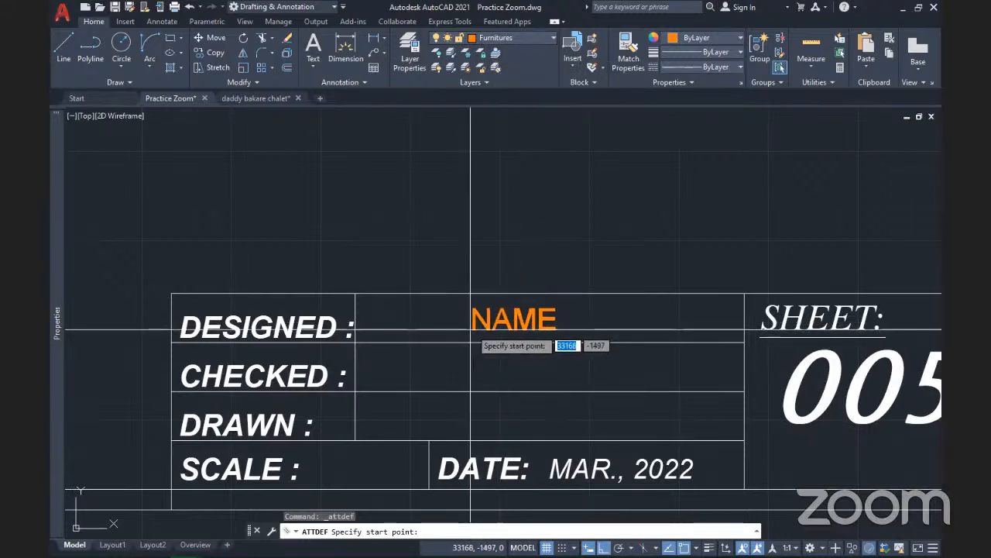
click(472, 330)
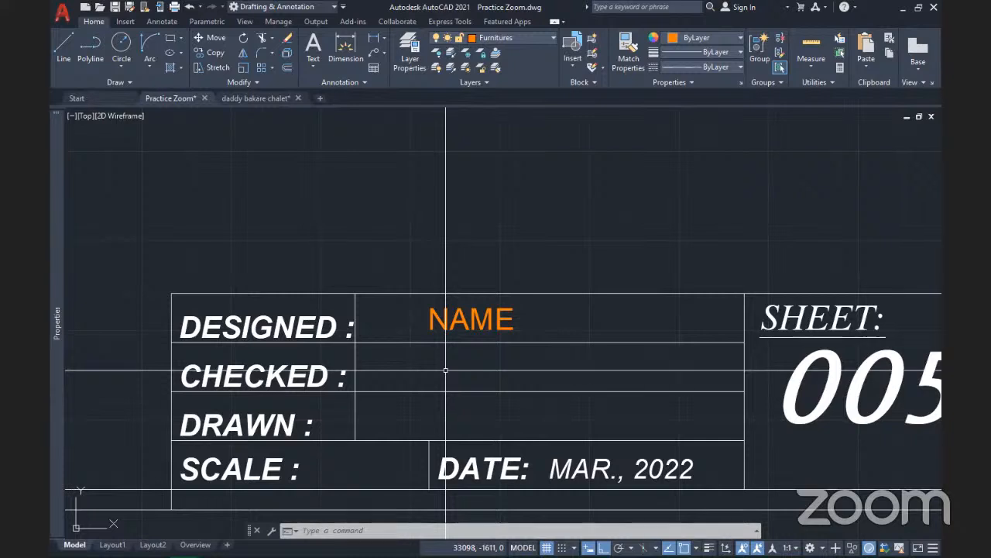
middle_drag(454, 370, 406, 282)
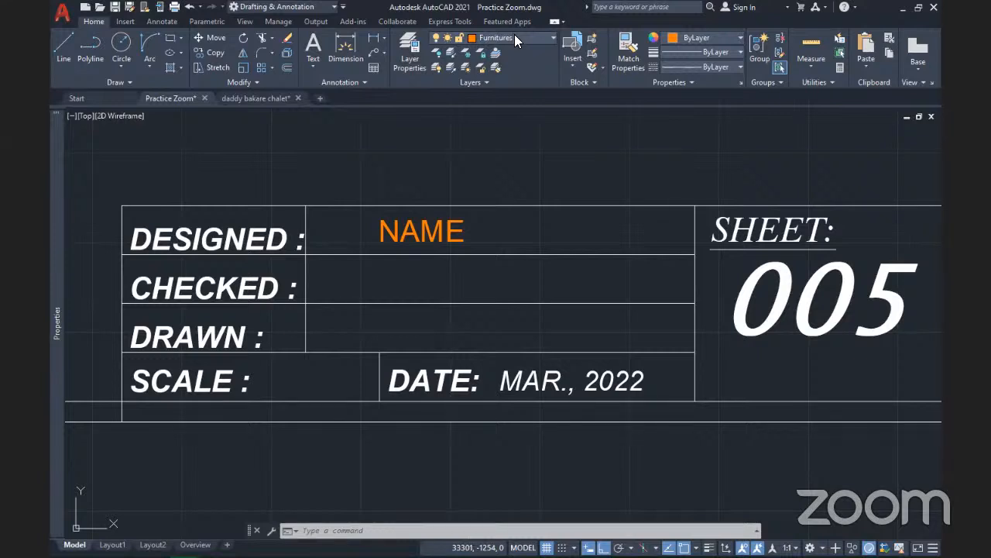
Select the NAME attribute and move it onto layer 0 so it displays white
click(532, 37)
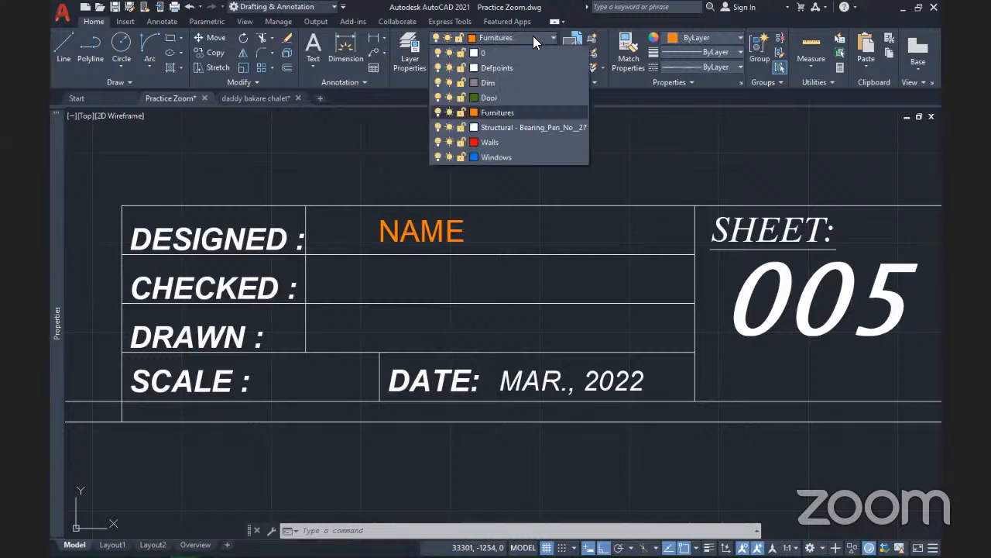
click(474, 52)
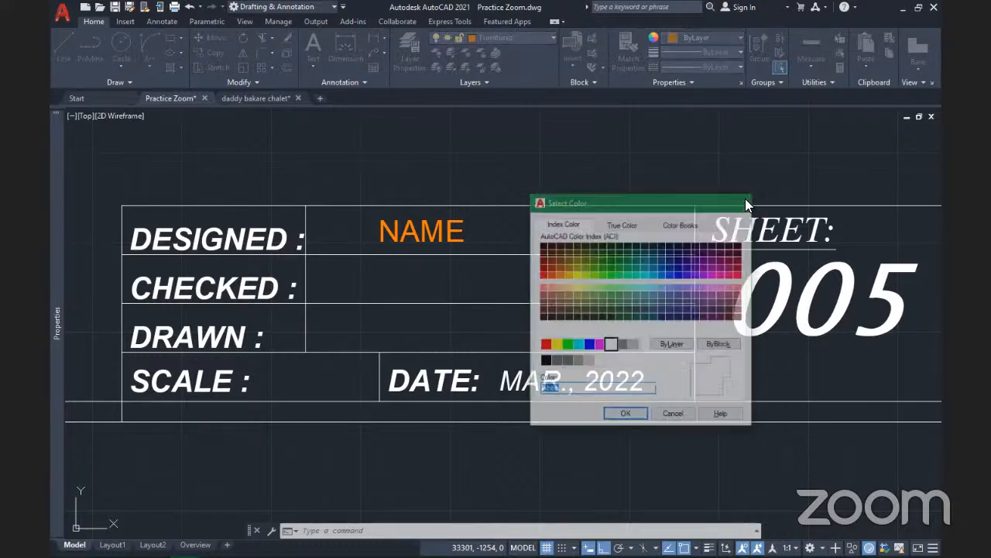
click(744, 202)
click(463, 246)
click(404, 215)
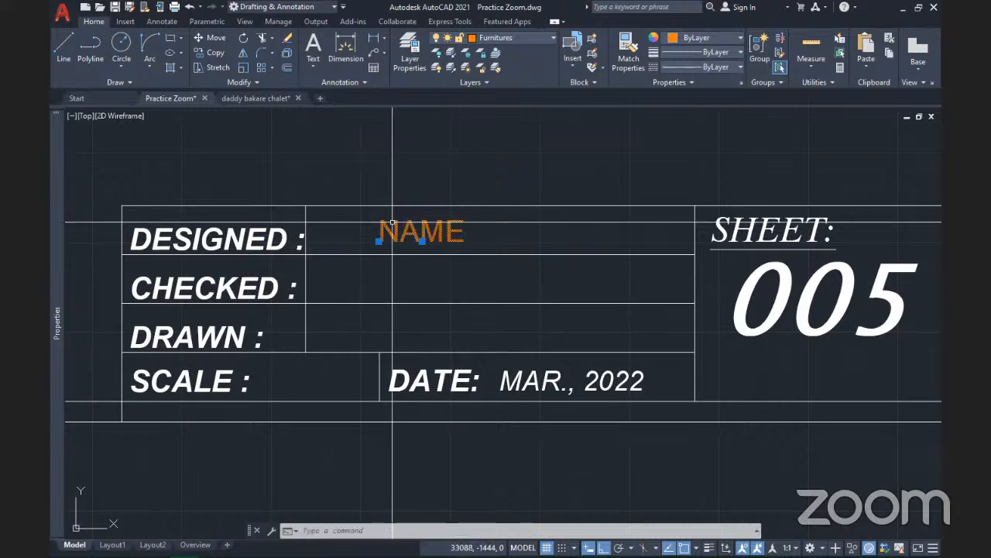
click(524, 35)
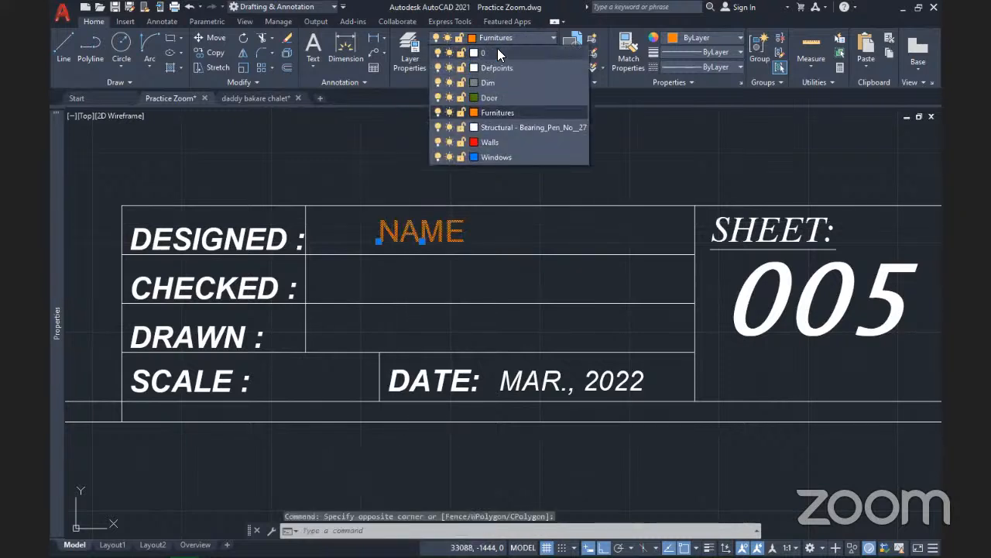
click(503, 51)
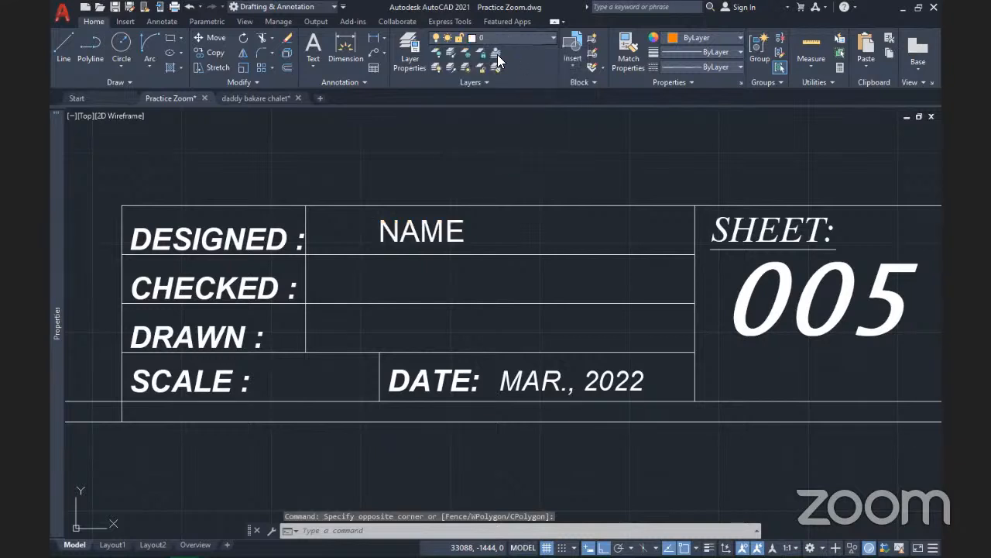
click(591, 83)
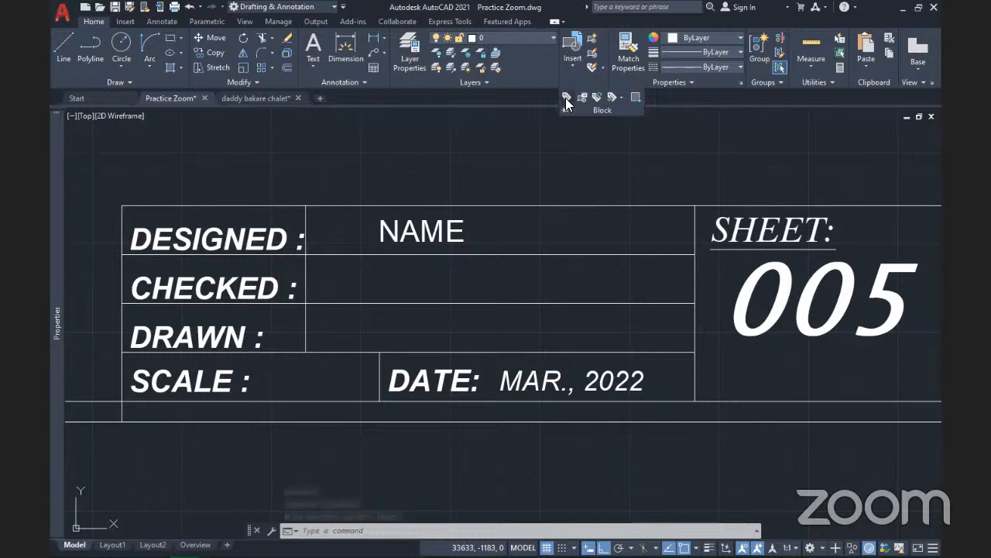
Define a new attribute with tag Checked_By and prompt 'Checked By'
click(565, 97)
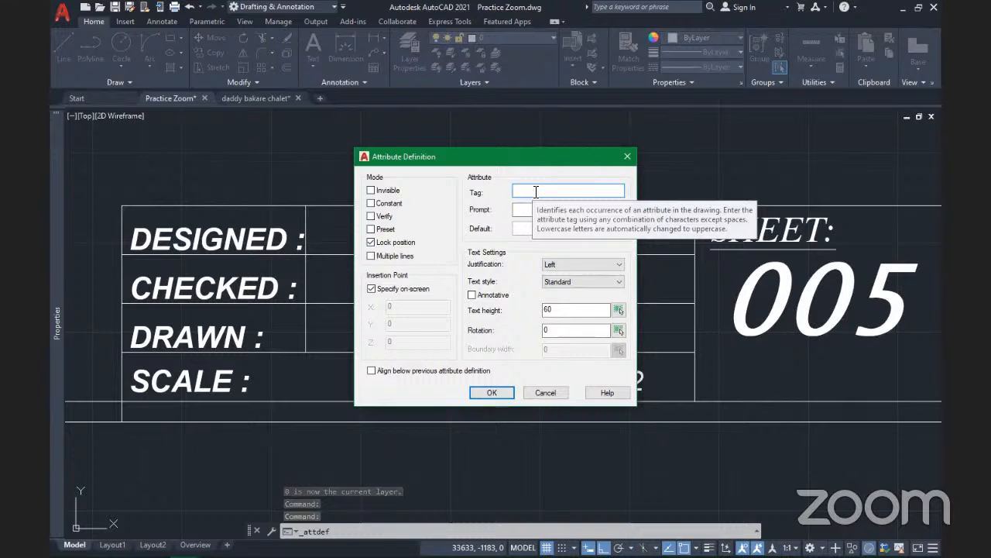
text(Ch)
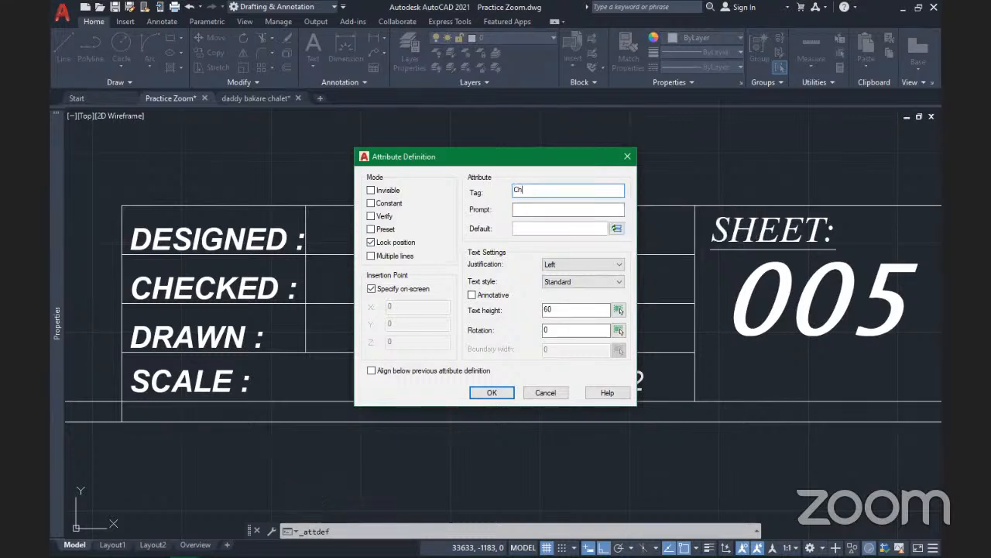
text(ecked_B)
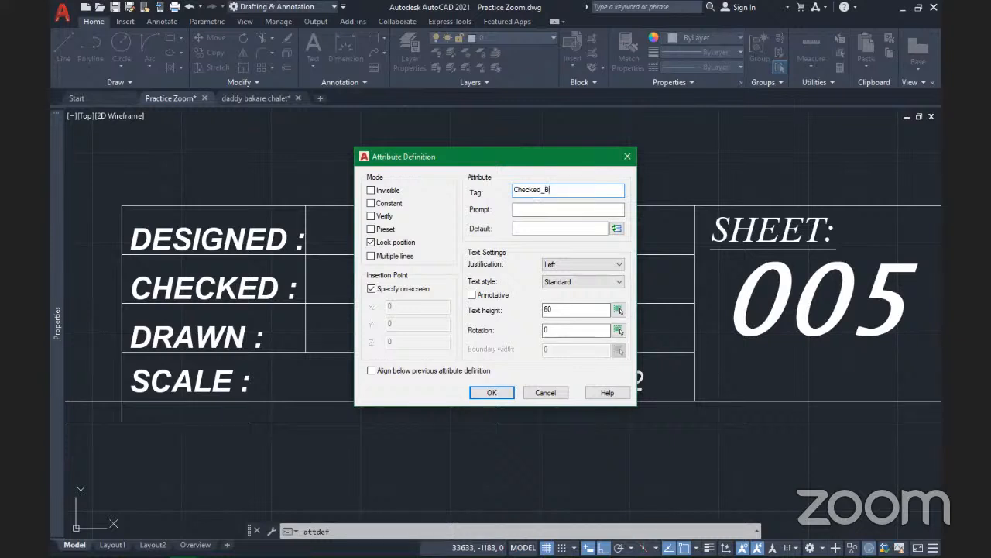
text(y)
key(Tab)
text(Ch)
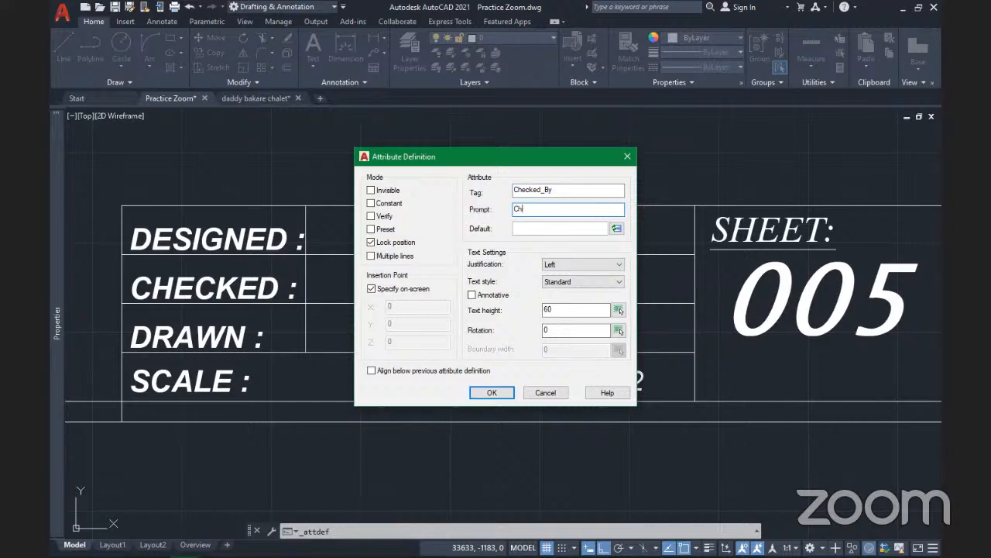
text(ecked By)
Centre-justify CHECKED_BY and place it in the cell beside CHECKED
click(573, 265)
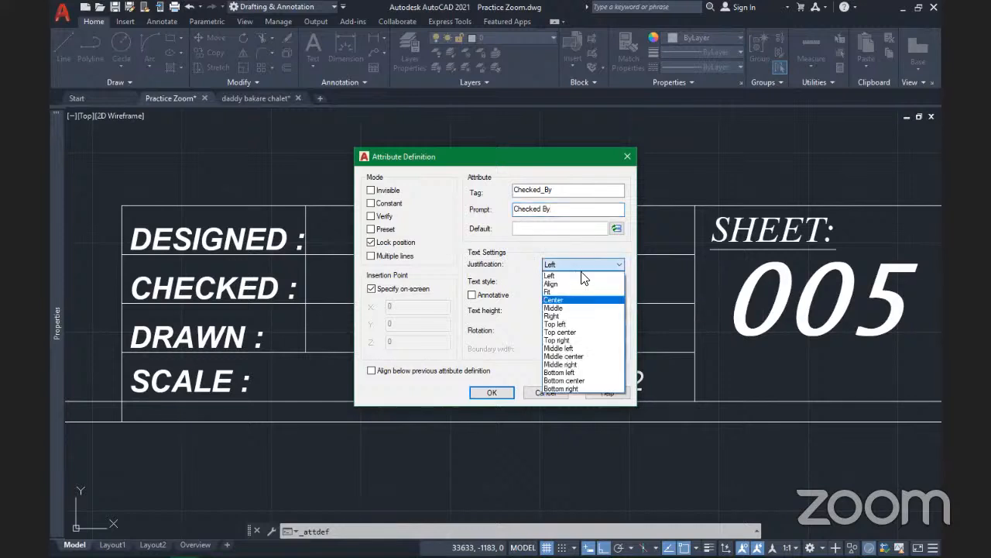
click(570, 299)
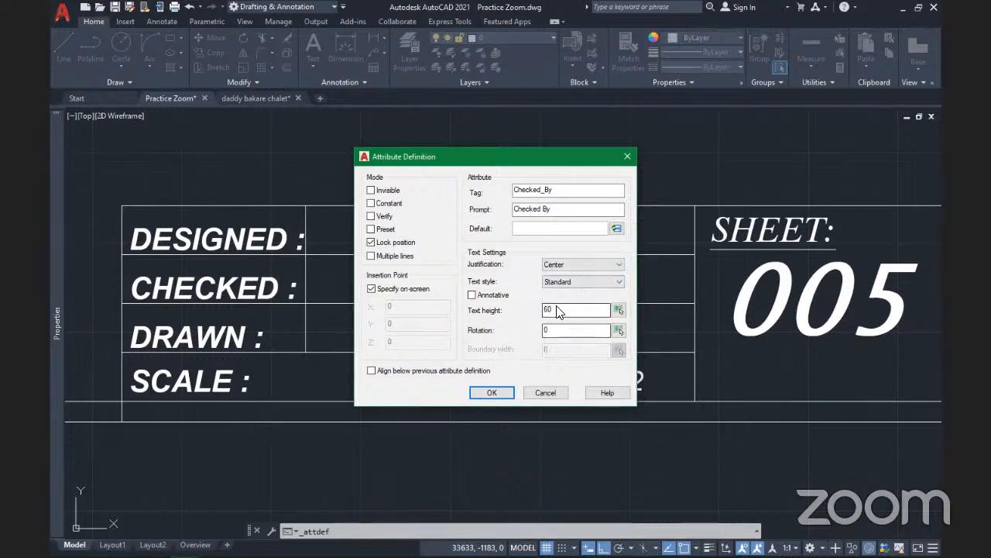
click(492, 392)
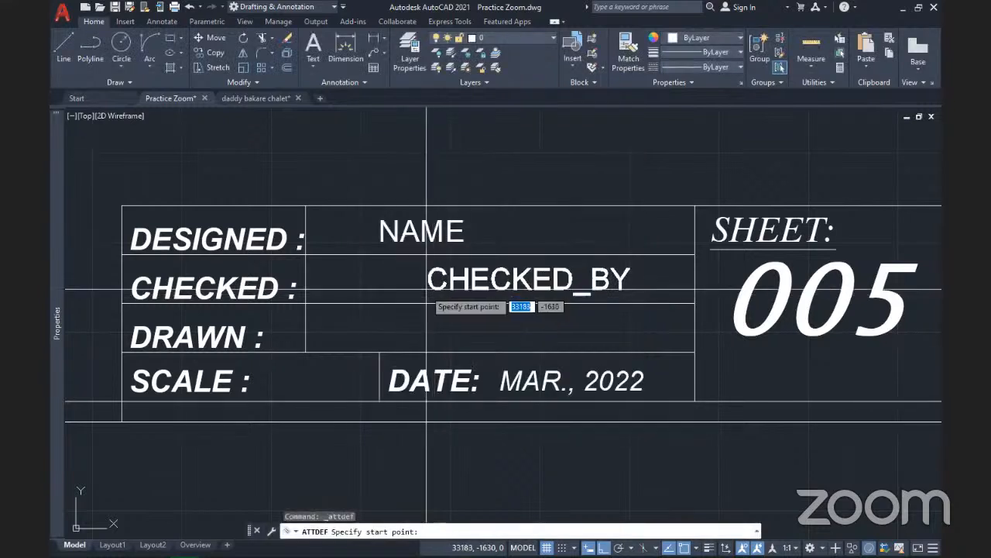
click(425, 292)
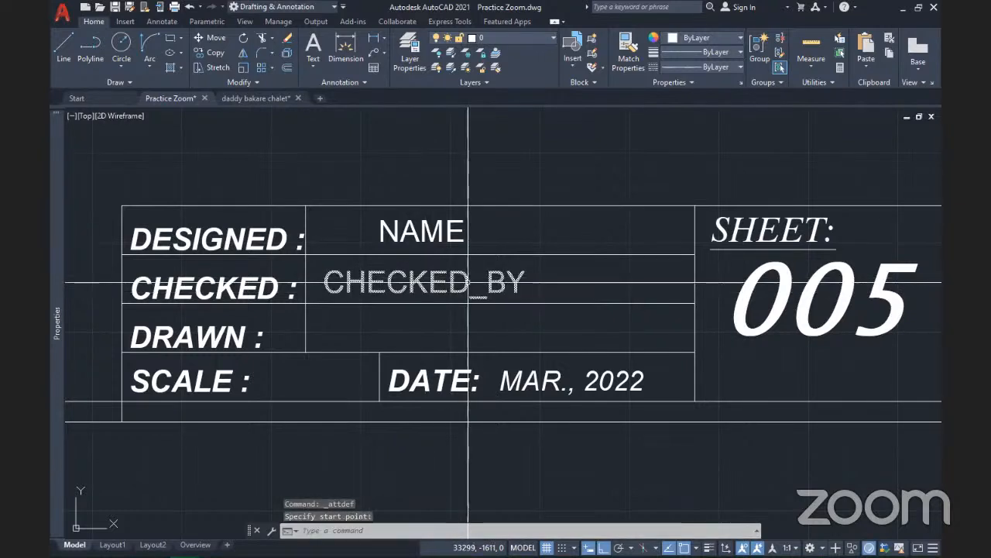
middle_drag(468, 283, 519, 233)
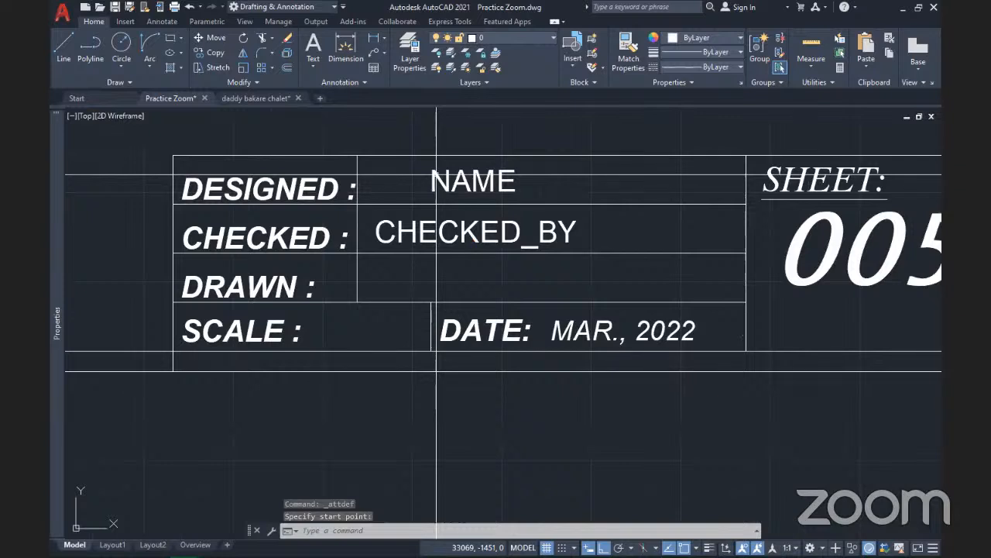
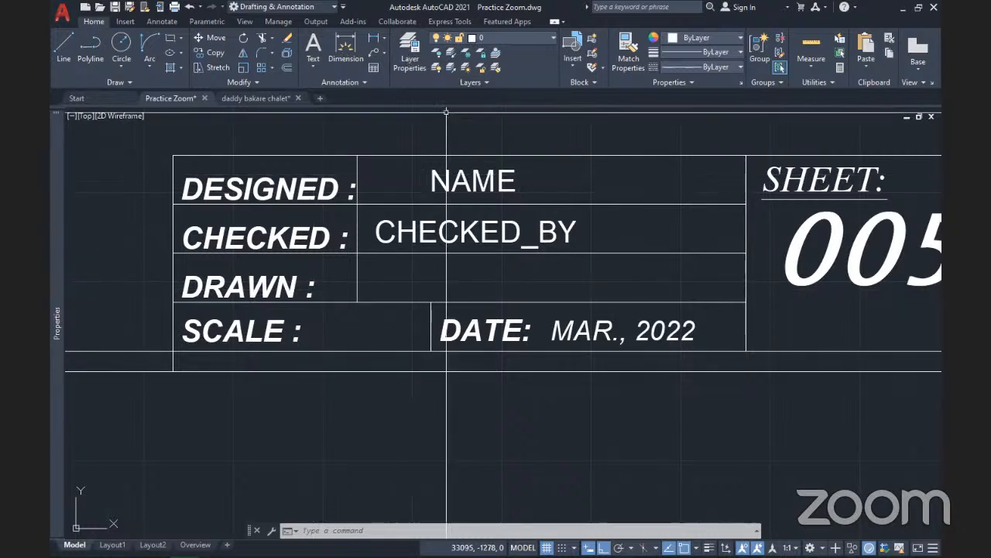
Define a new attribute with tag Drawn_By and prompt 'Drawn By'
key(space)
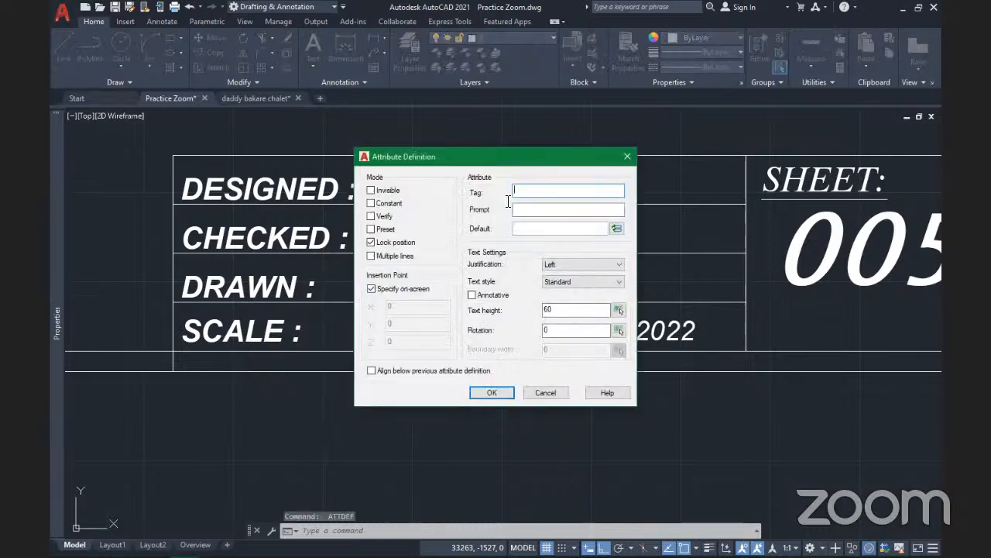
text(B)
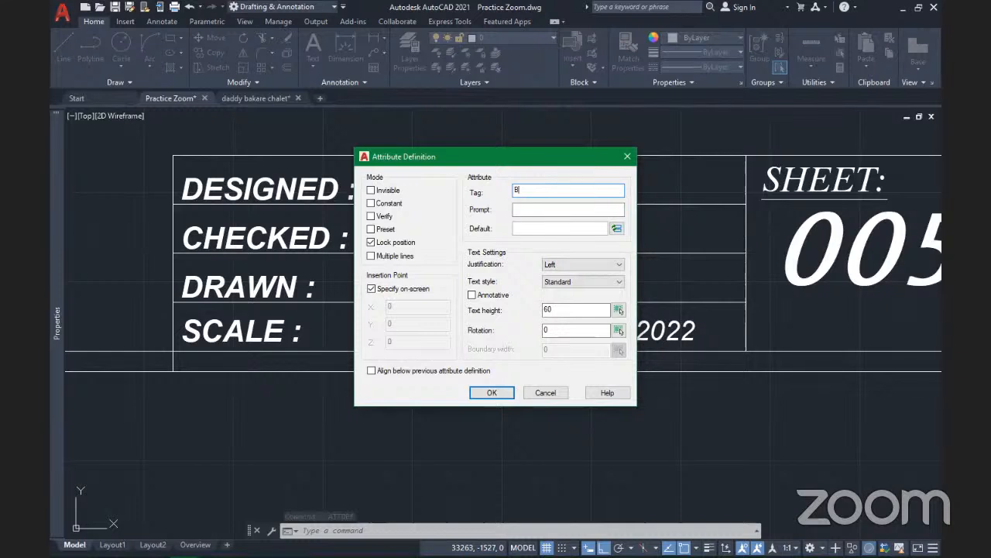
key(BackSpace)
text(Draw)
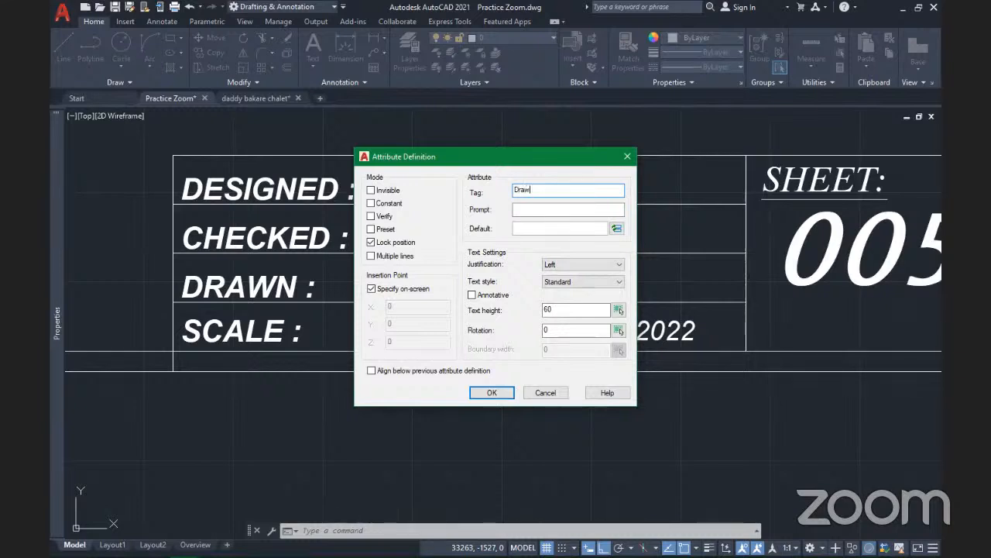
text(n By)
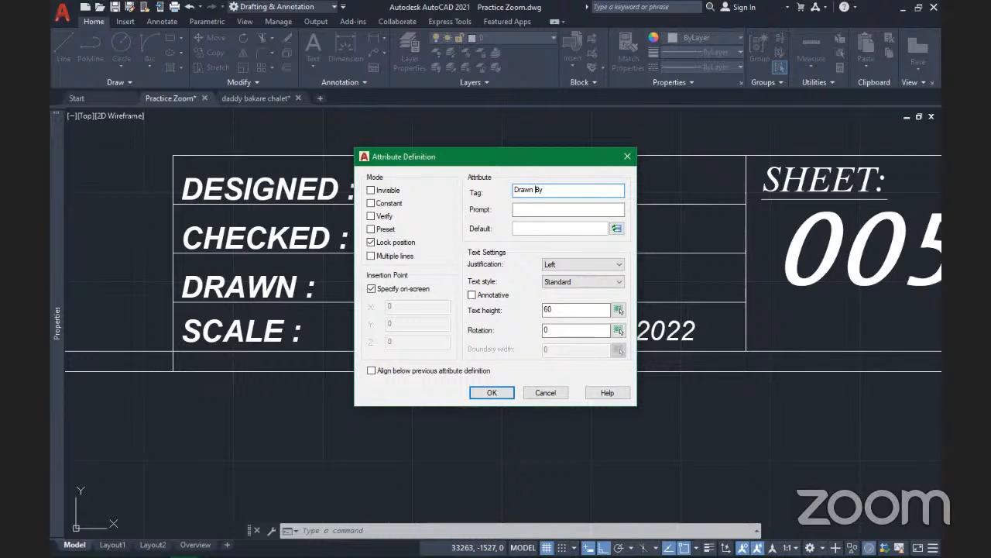
click(539, 189)
key(BackSpace)
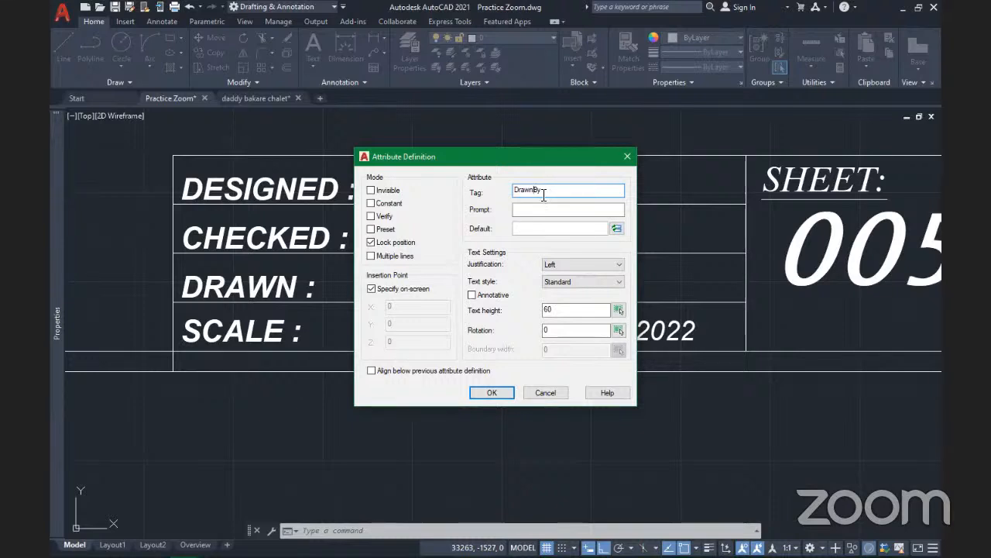
text(_)
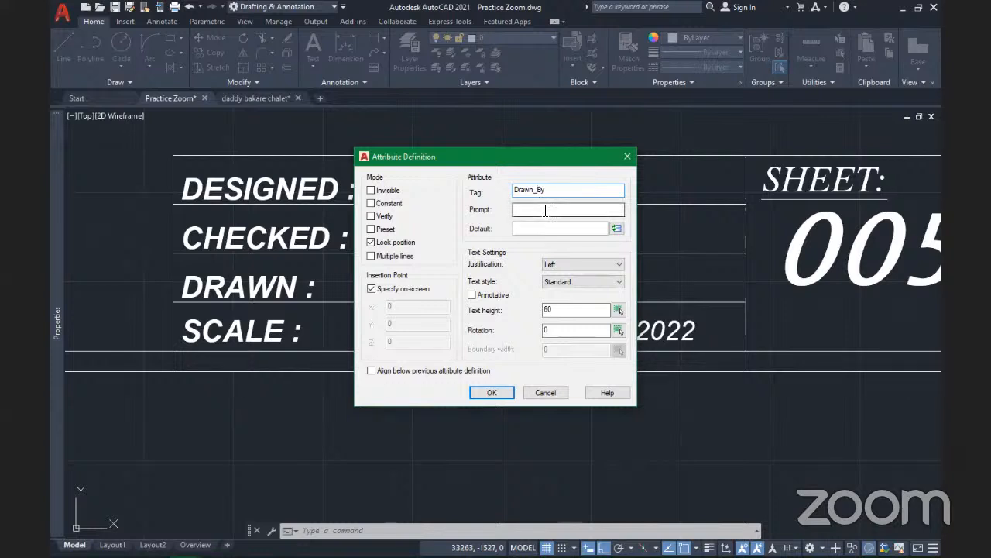
click(546, 210)
text(Drawn B)
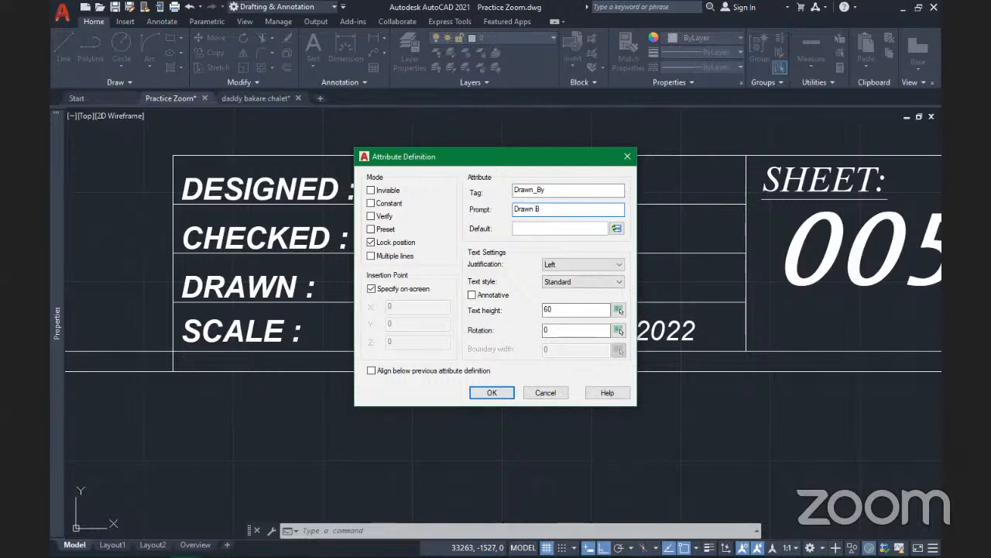
text(y)
key(Tab)
key(Tab)
key(Tab)
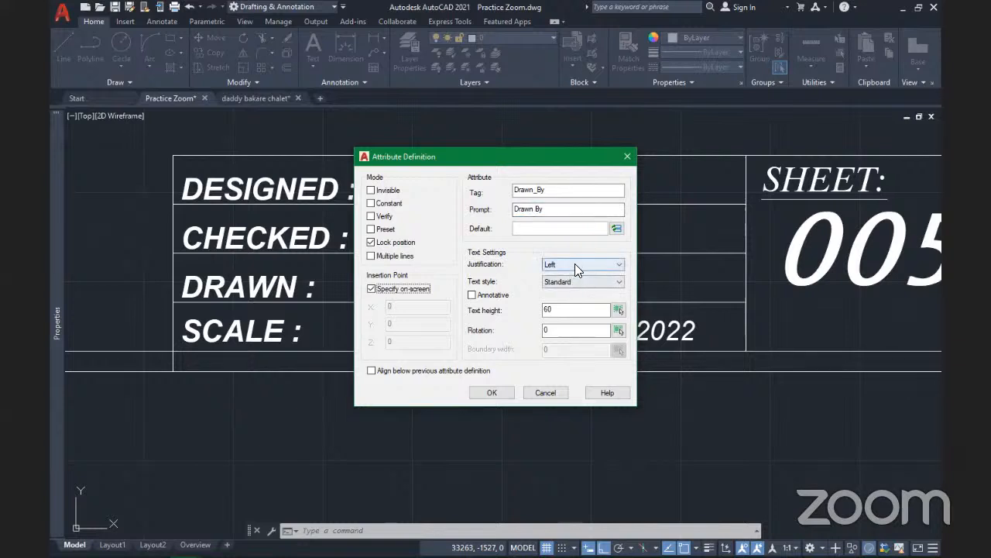
Centre-justify DRAWN_BY and place it in the DRAWN row of the title block
click(575, 263)
click(575, 301)
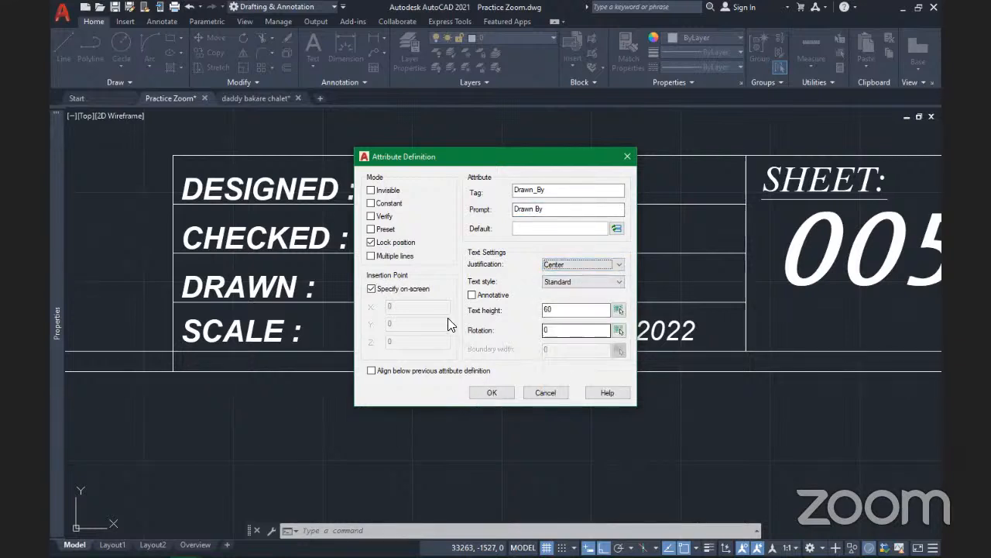
click(490, 392)
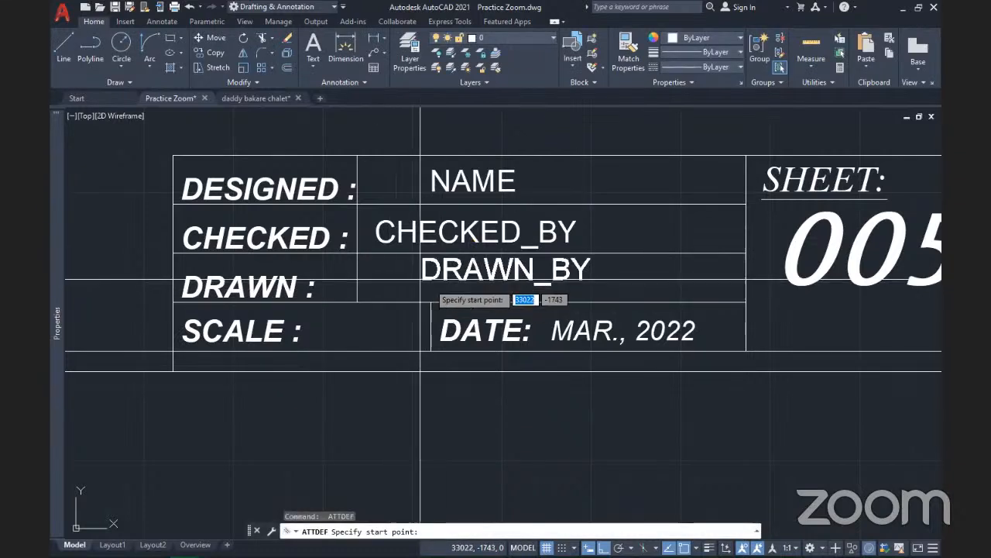
click(463, 288)
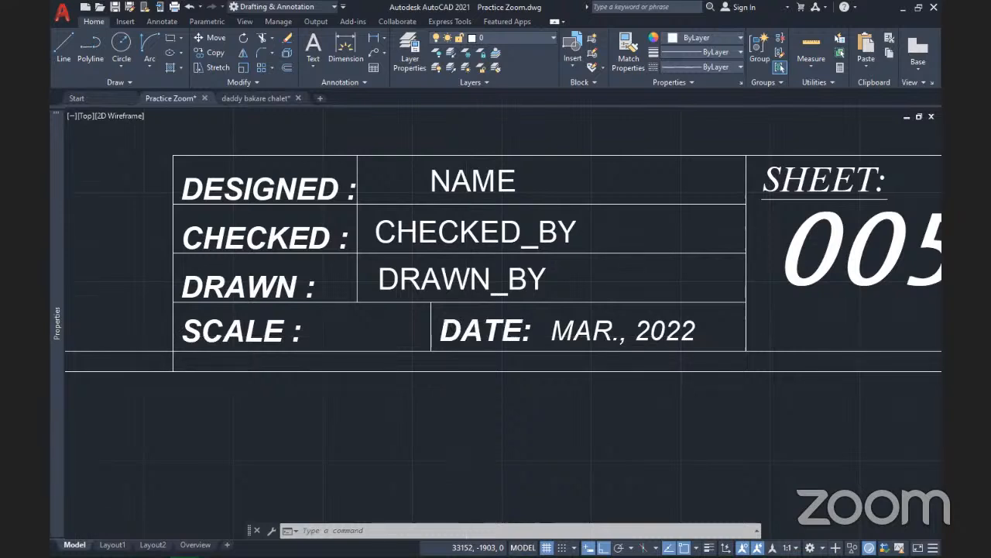
Start an ATTDEF attribute with tag Scale and prompt 'Drawing Scale'
scroll(466, 337, down, 1)
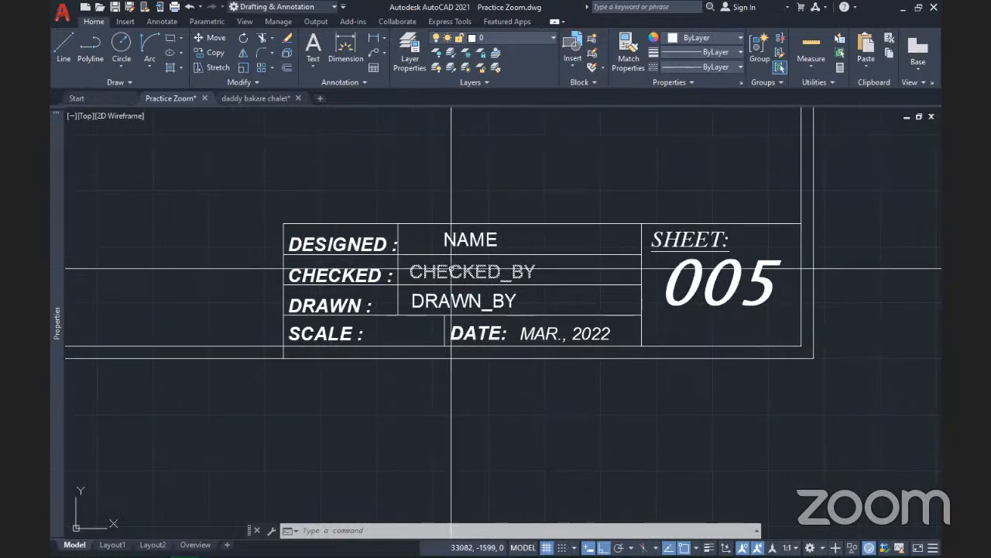
text(ATTDEF)
key(Return)
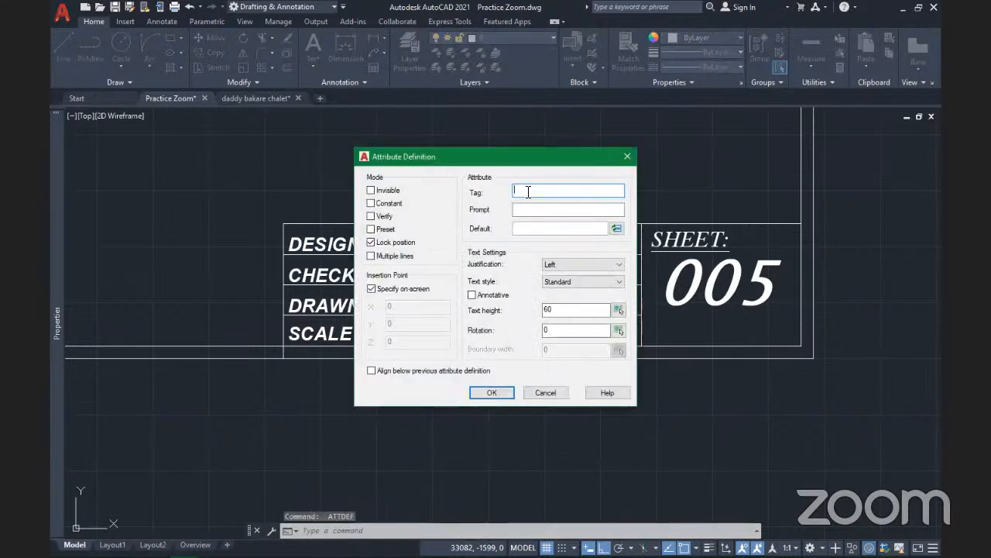
text(S)
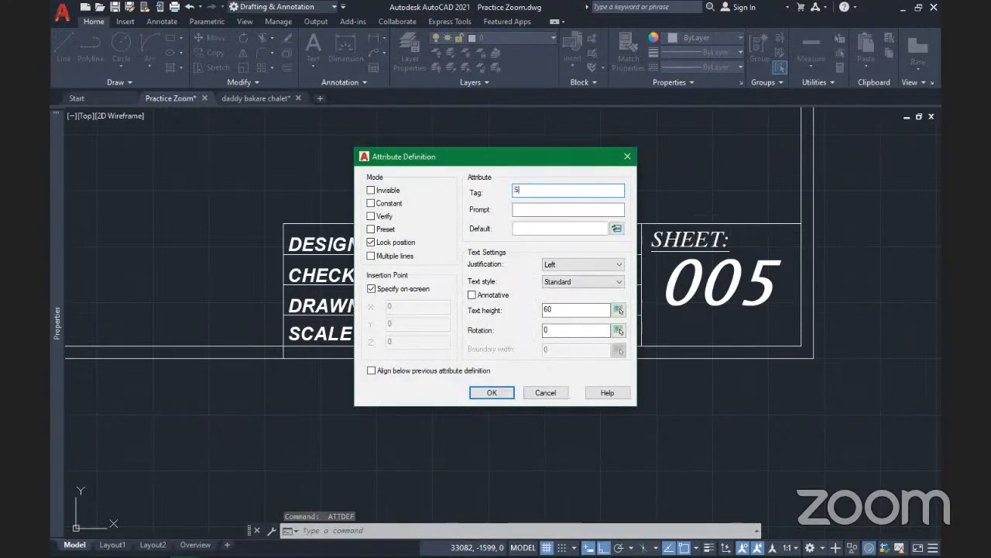
text(ca)
text(le)
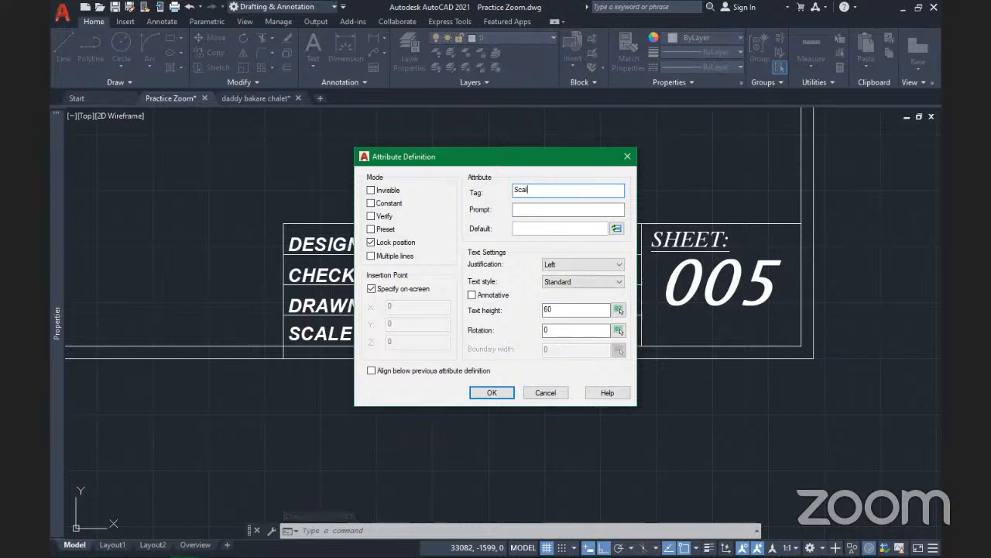
click(526, 211)
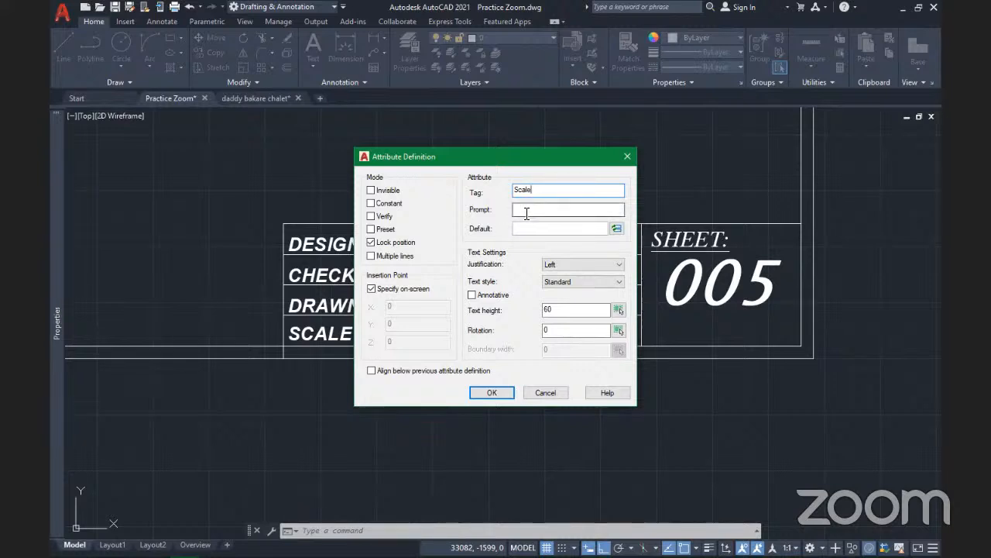
text(Dr)
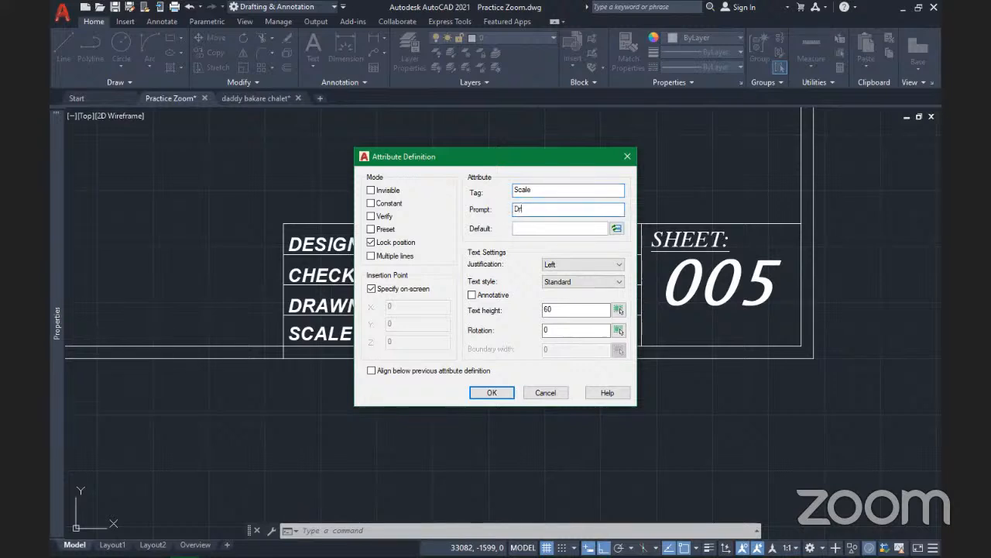
text(awing Scale)
Centre-justify SCALE, place it, and select it where it landed outside the SCALE row
click(581, 267)
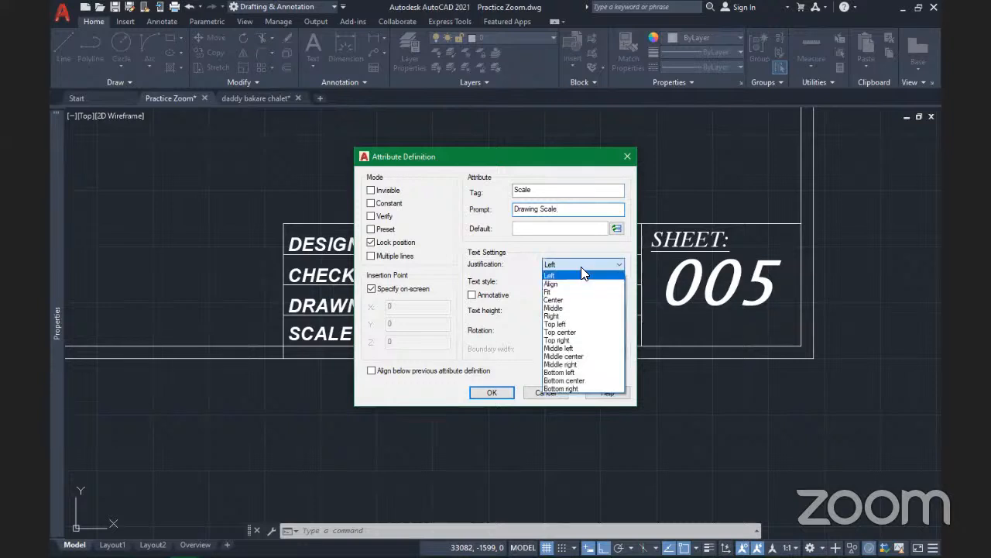
click(571, 301)
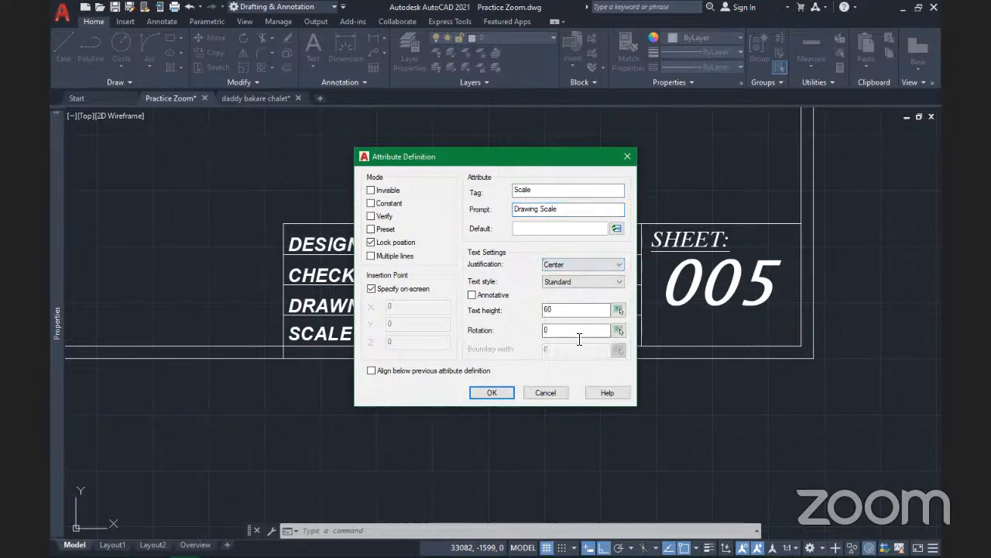
click(504, 394)
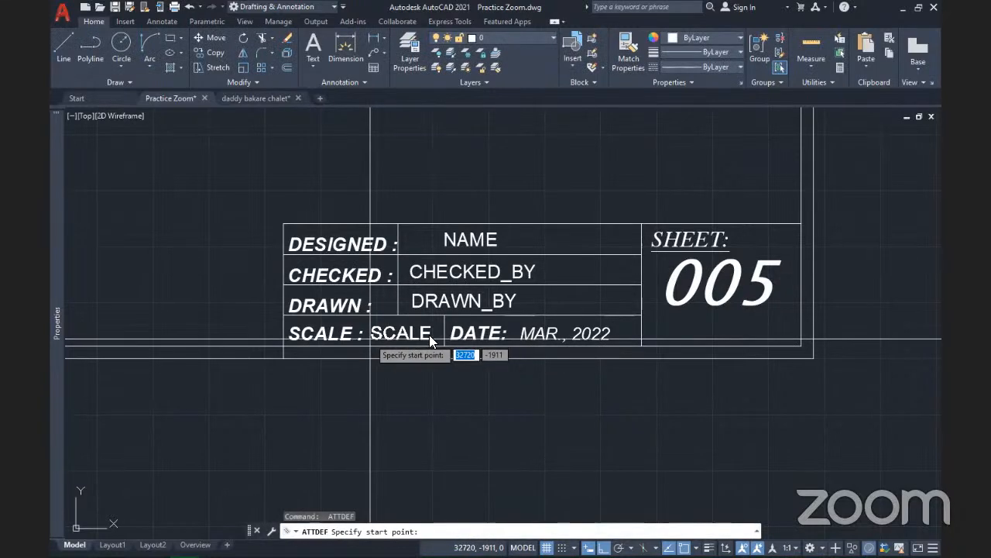
click(374, 342)
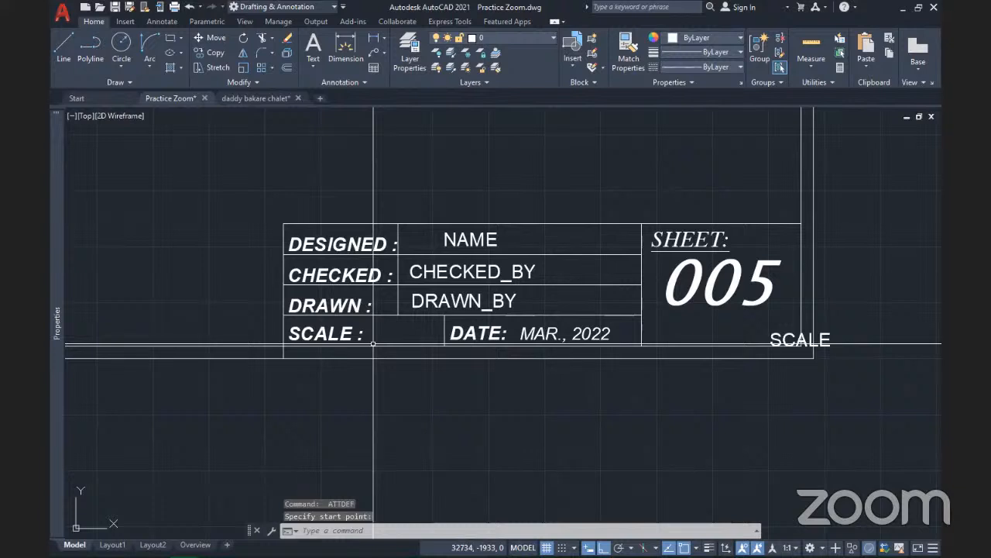
click(782, 342)
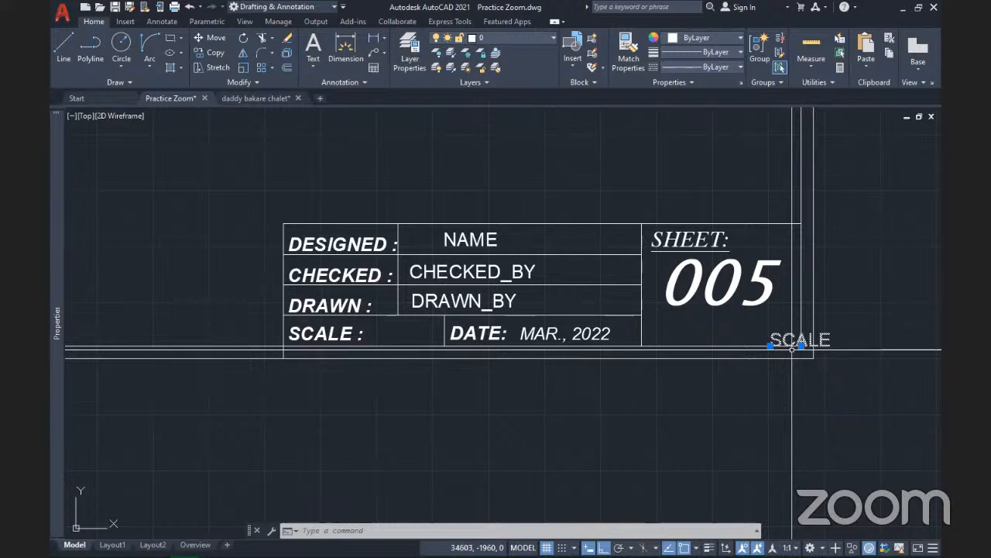
Move the SCALE attribute into the empty cell beside the SCALE : label
click(770, 346)
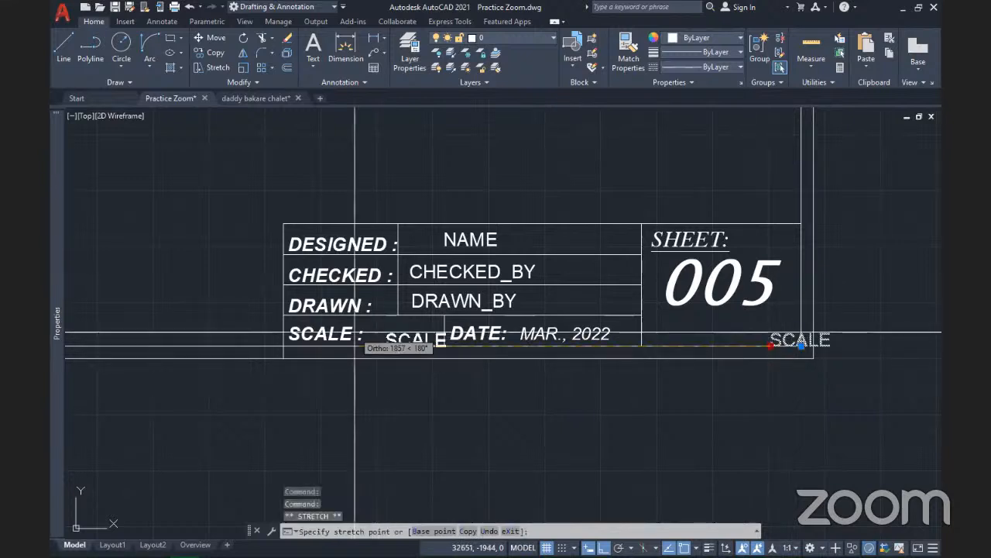
key(Escape)
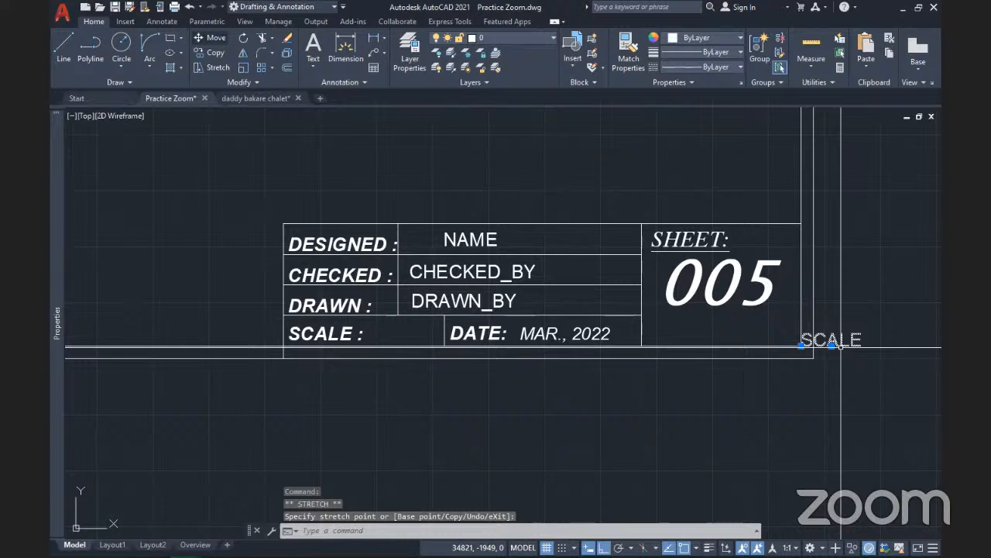
click(210, 38)
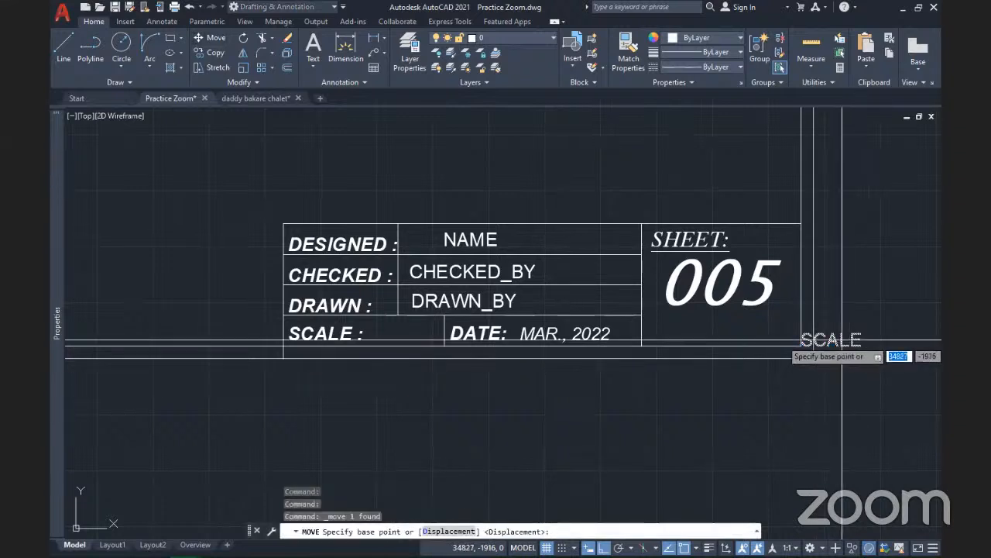
click(842, 339)
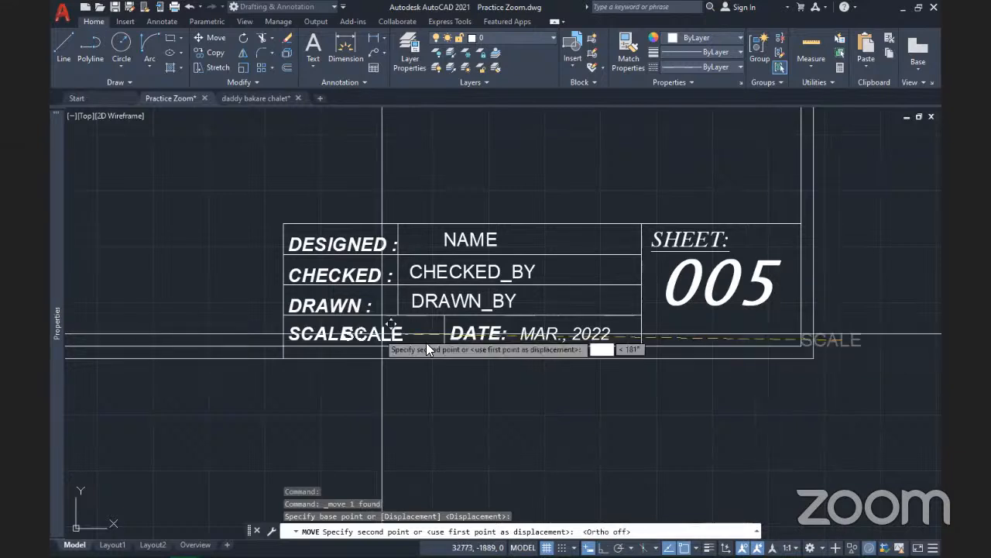
scroll(381, 334, up, 2)
scroll(387, 326, up, 2)
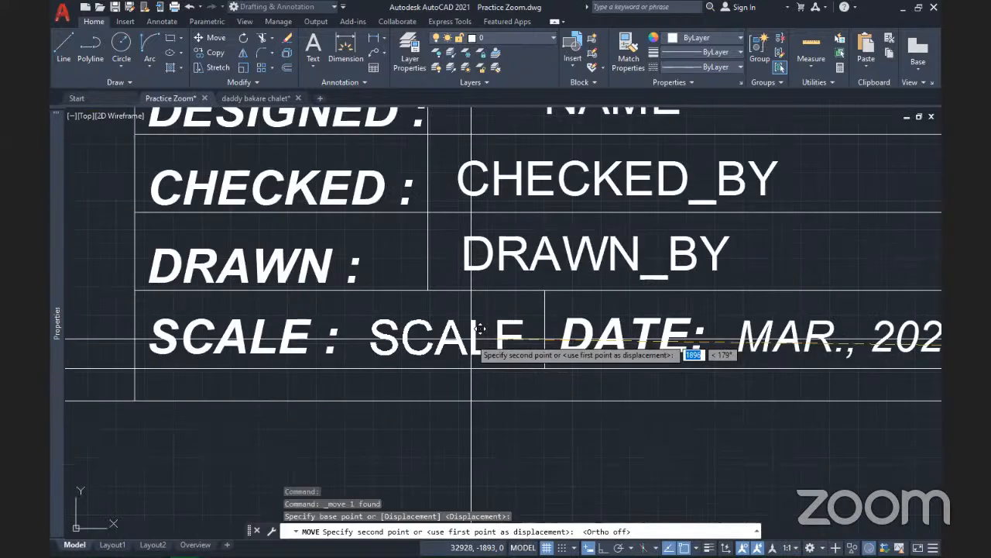
click(467, 337)
scroll(467, 337, down, 5)
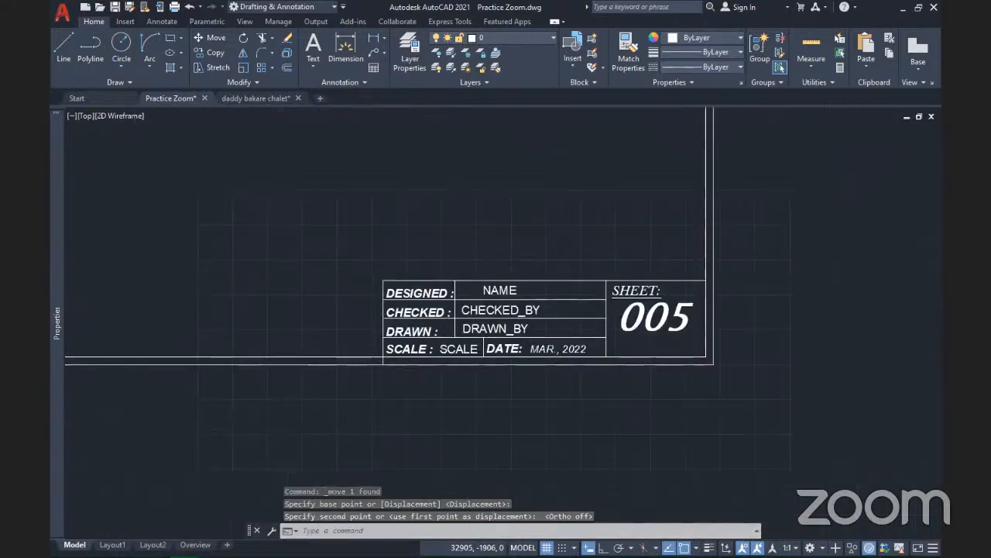
scroll(508, 367, down, 2)
scroll(508, 367, up, 2)
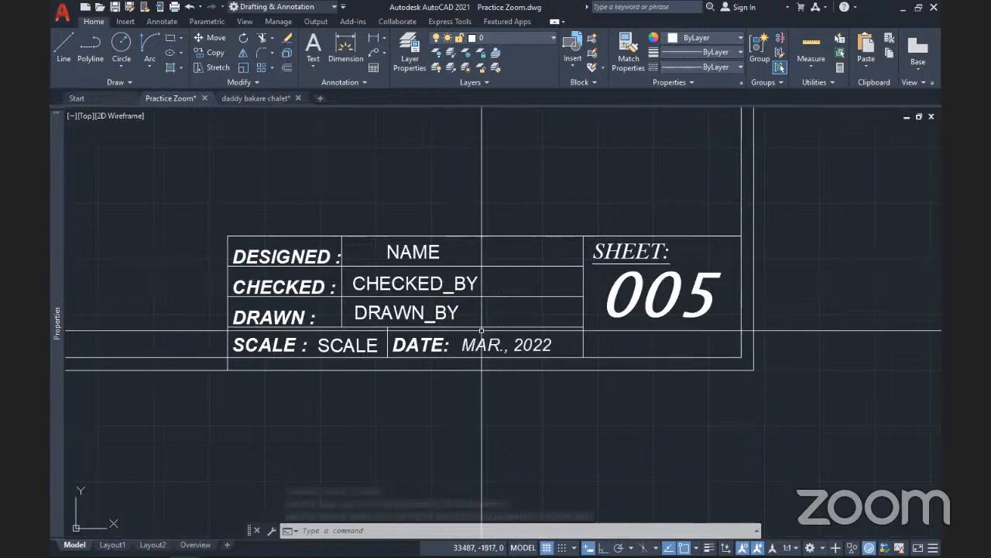
Open Define Attributes from the expanded Block panel for a blank attribute form
middle_drag(485, 332, 467, 364)
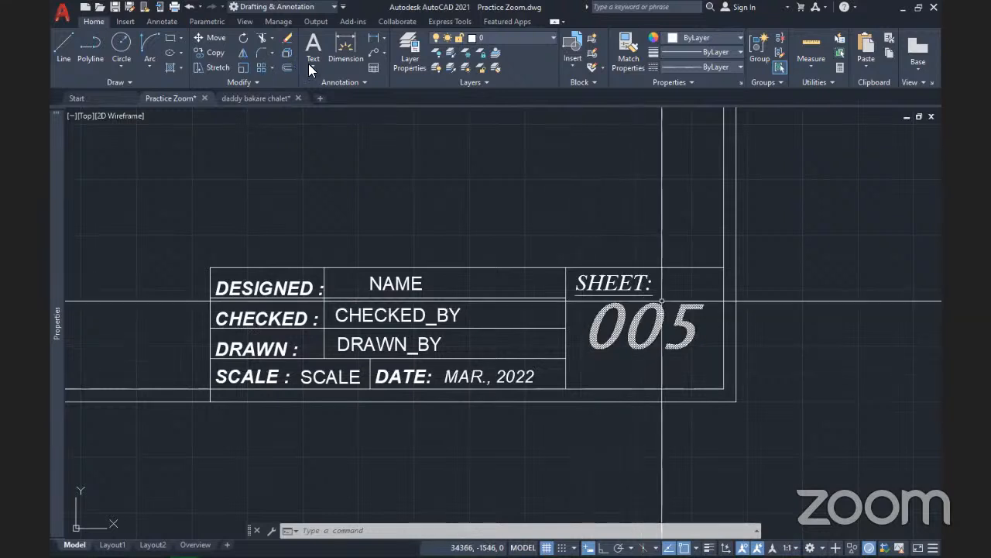
click(581, 79)
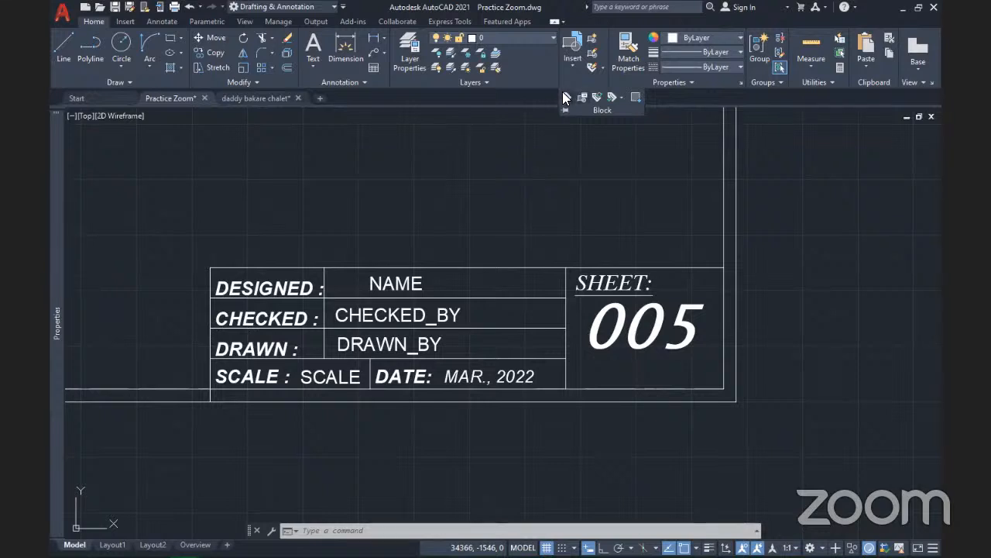
click(565, 94)
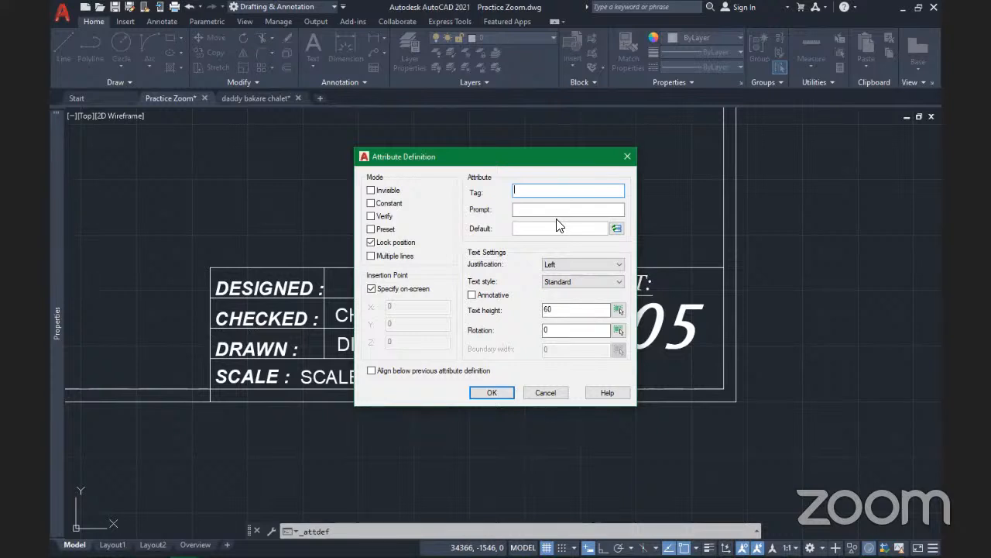
Define a centre-justified attribute with tag Sheet_No and prompt 'Insert Sheet number'
text(Sh)
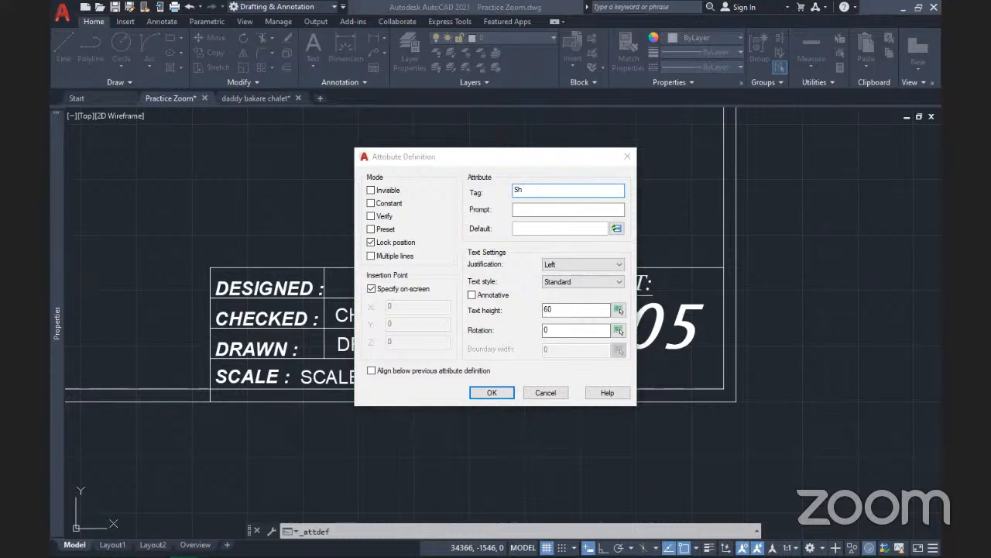
click(357, 319)
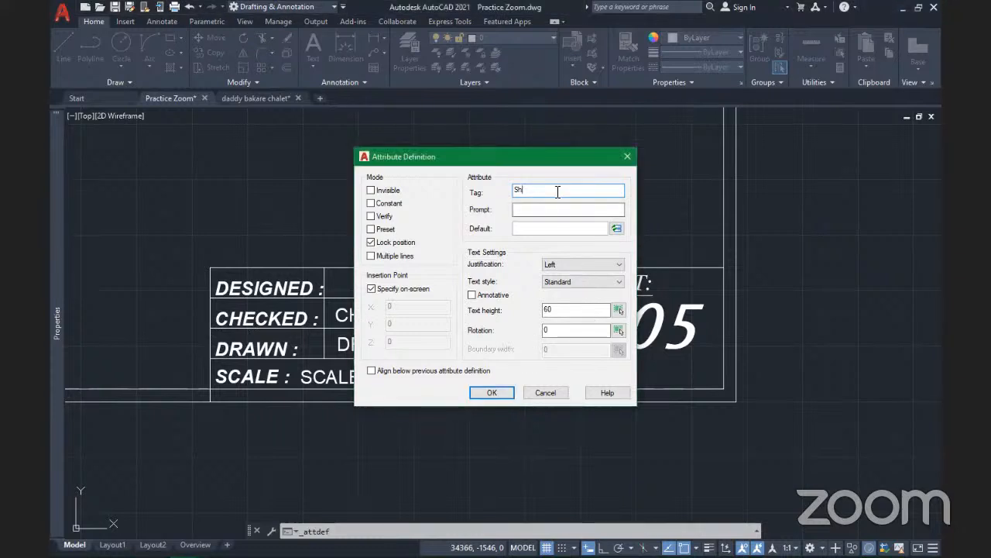
text(ee)
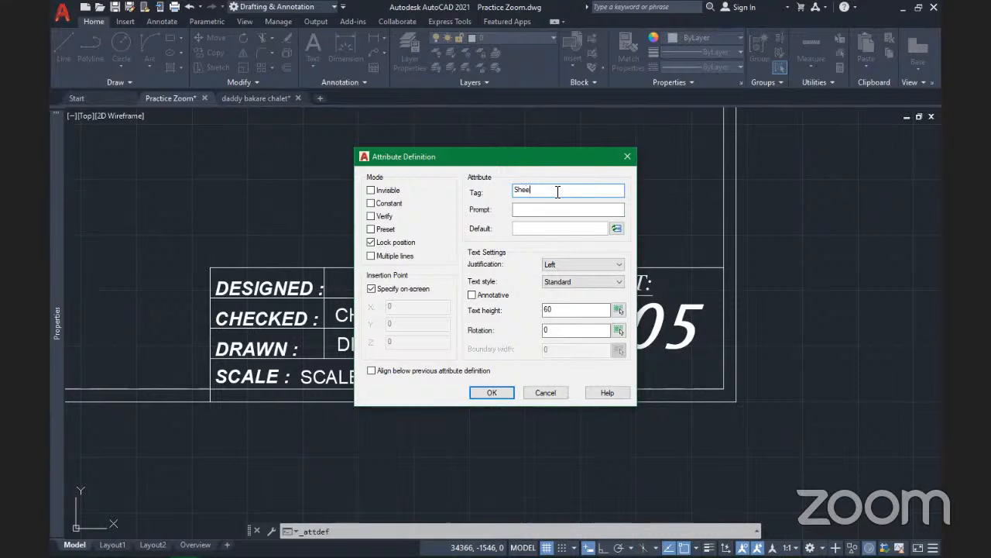
text(t_No)
click(553, 210)
text(Insert She)
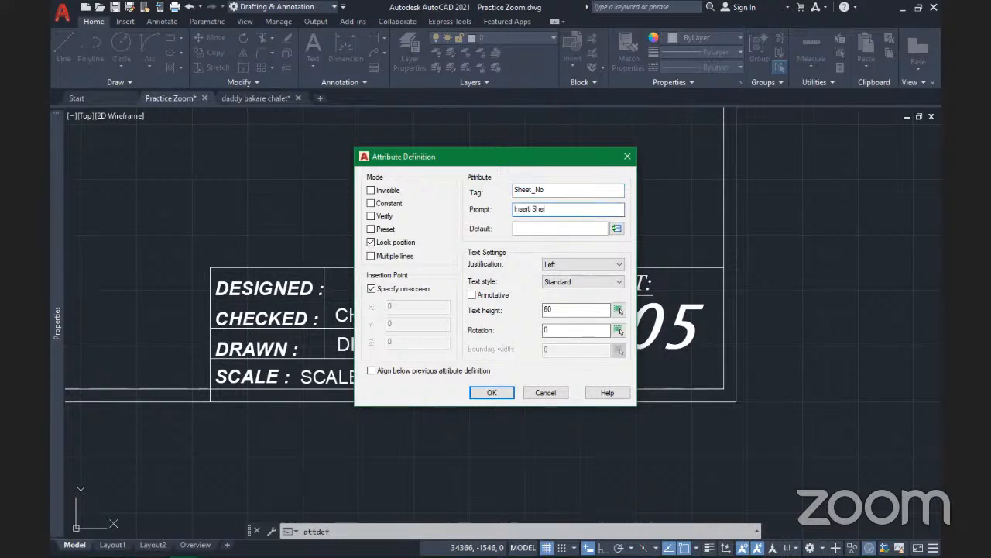
text(et number)
click(573, 264)
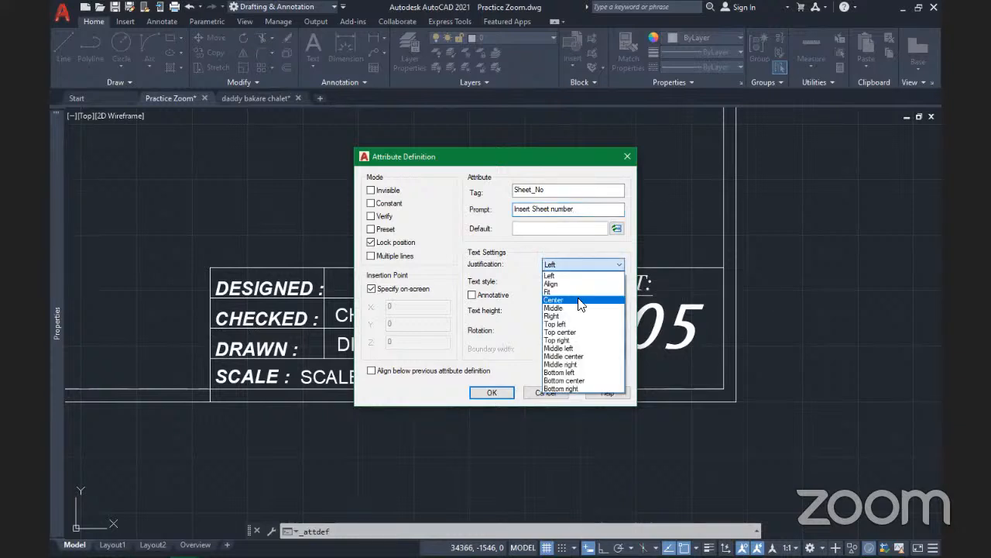
click(580, 300)
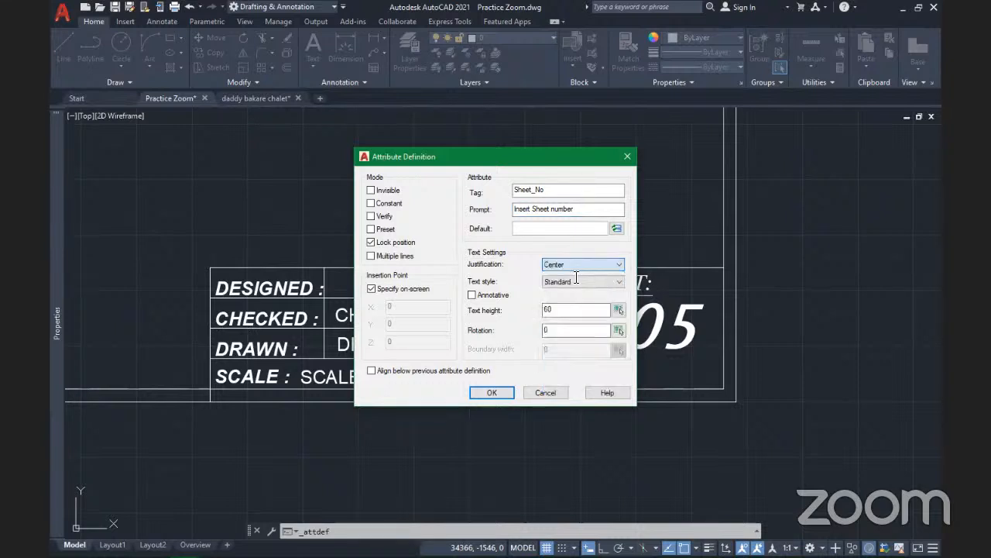
Set the SHEET_NO text height to 200 and confirm the definition
click(571, 310)
key(Return)
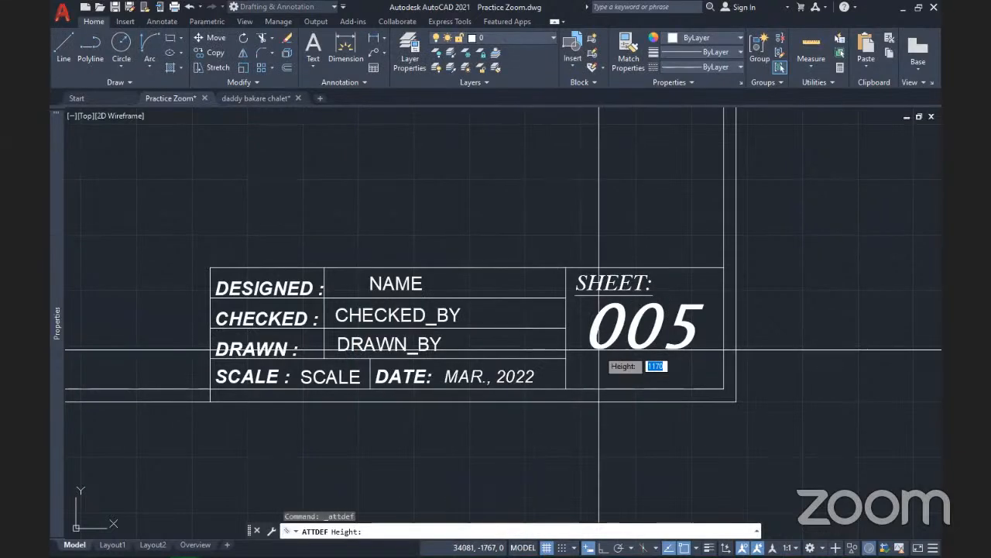
click(591, 350)
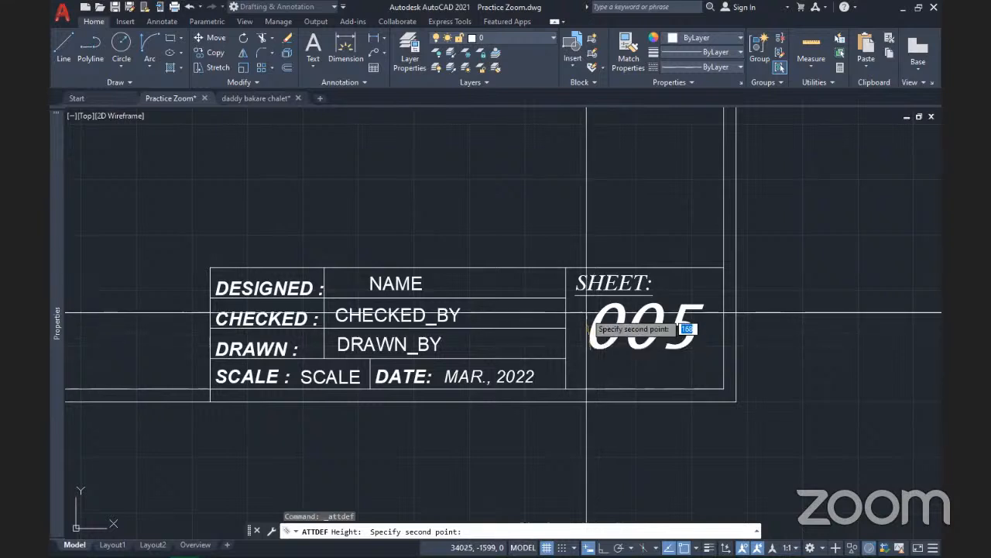
key(F8)
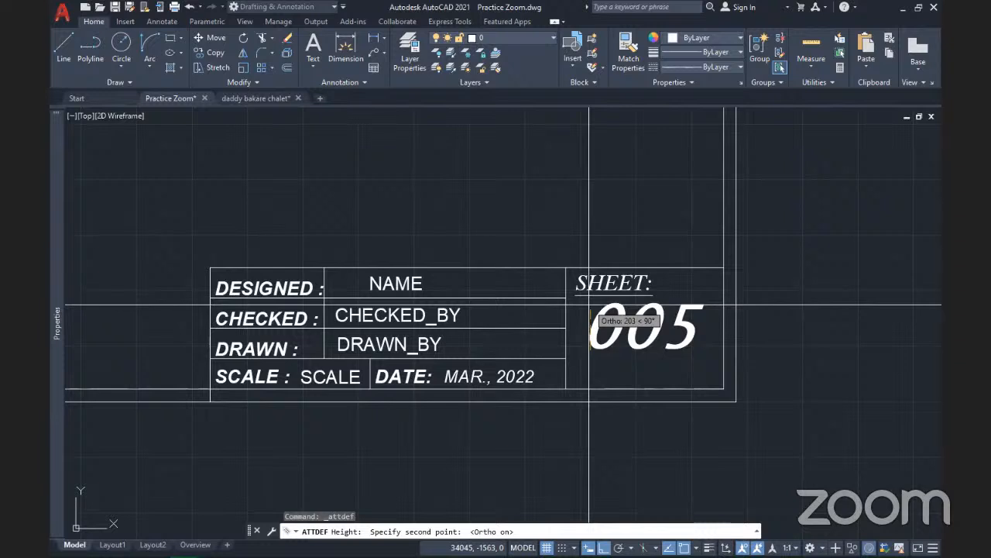
click(588, 304)
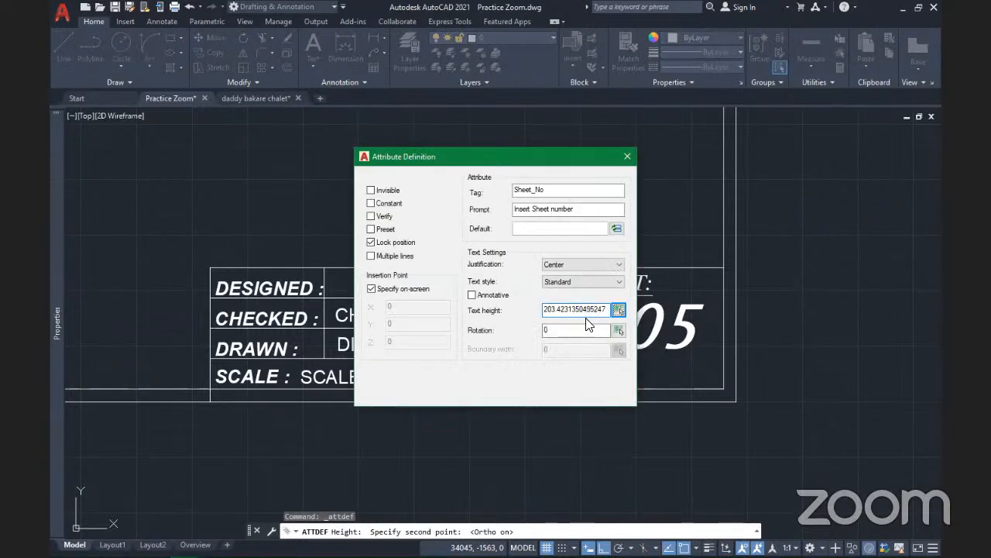
drag(607, 311, 519, 312)
text(200)
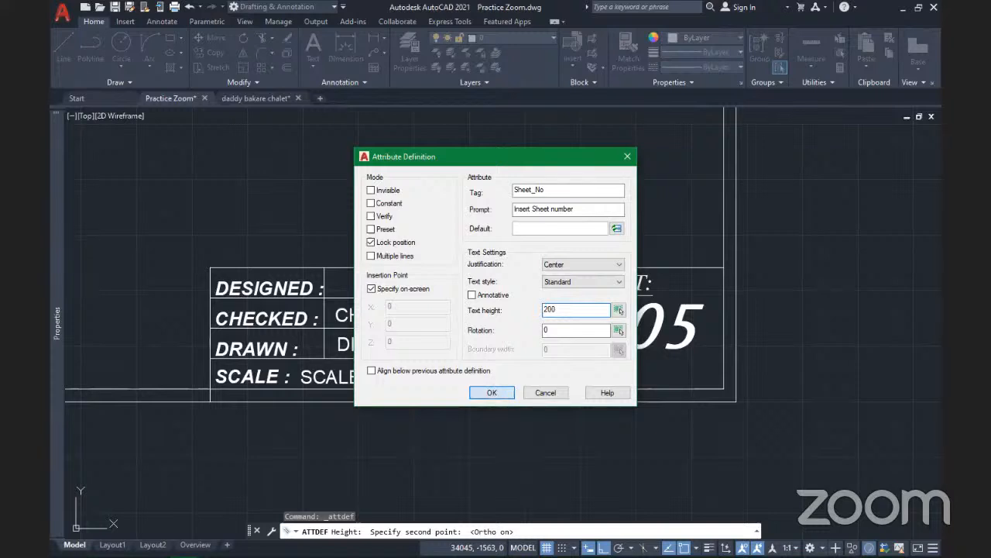
click(493, 392)
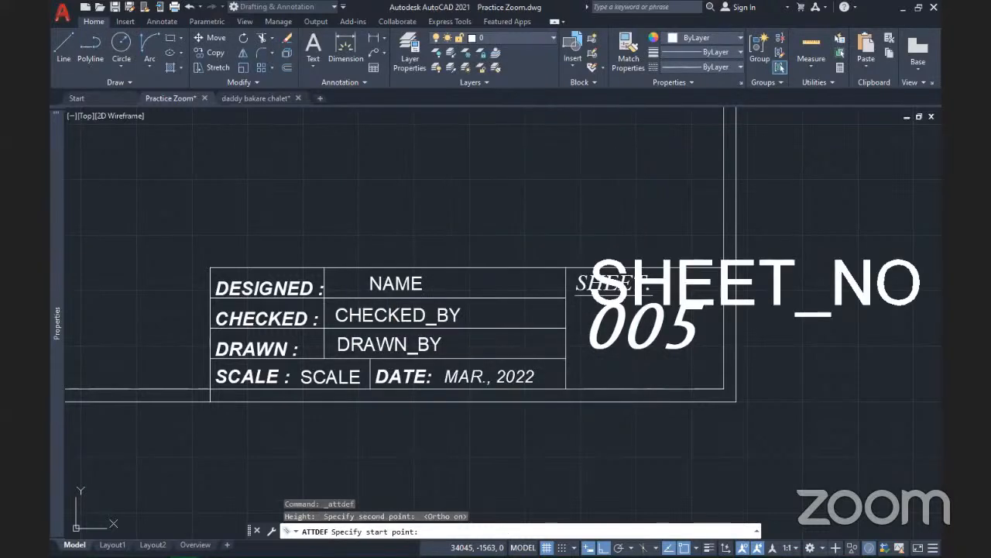
Place SHEET_NO in the sheet box and shift it into position
click(584, 341)
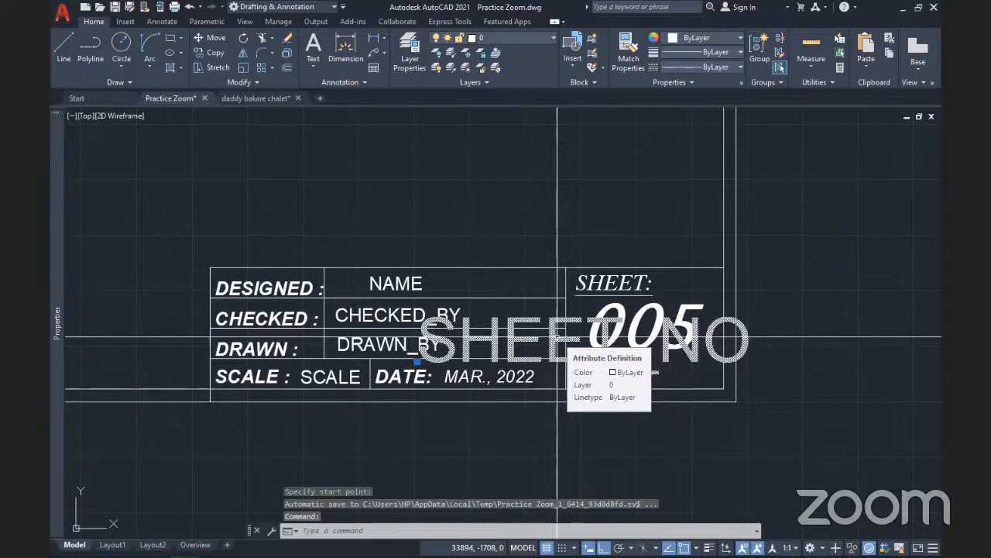
click(417, 361)
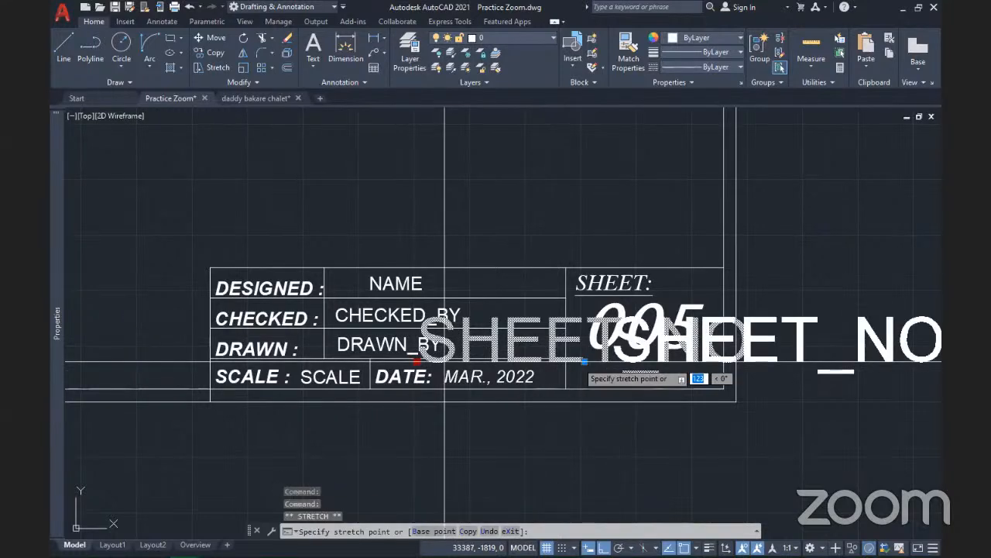
click(611, 361)
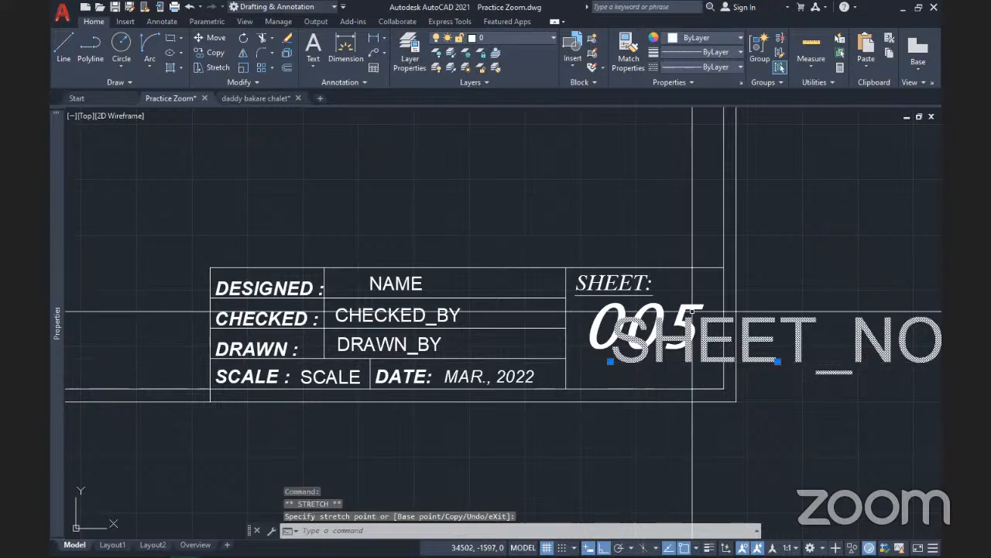
key(Escape)
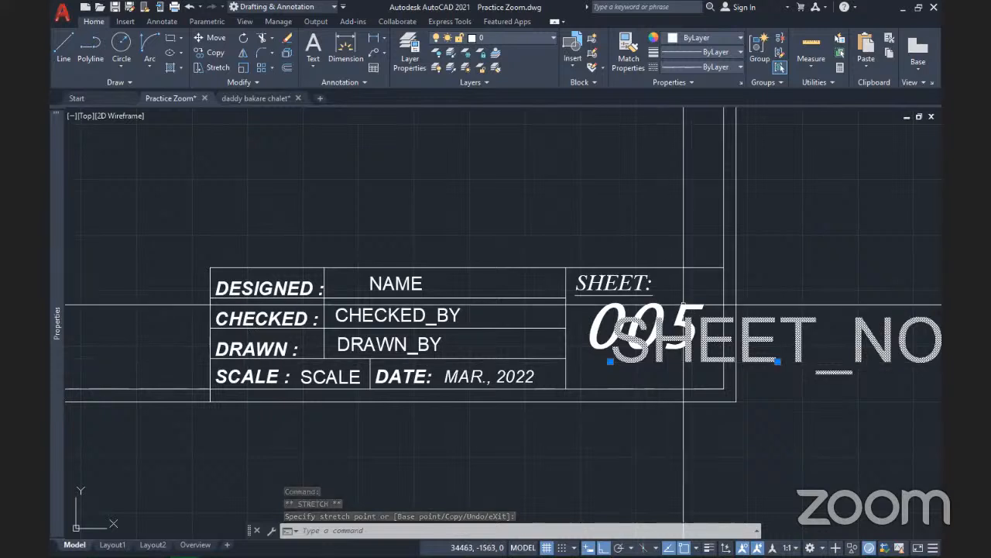
Erase the old fixed 005 sheet number text
click(694, 308)
key(Escape)
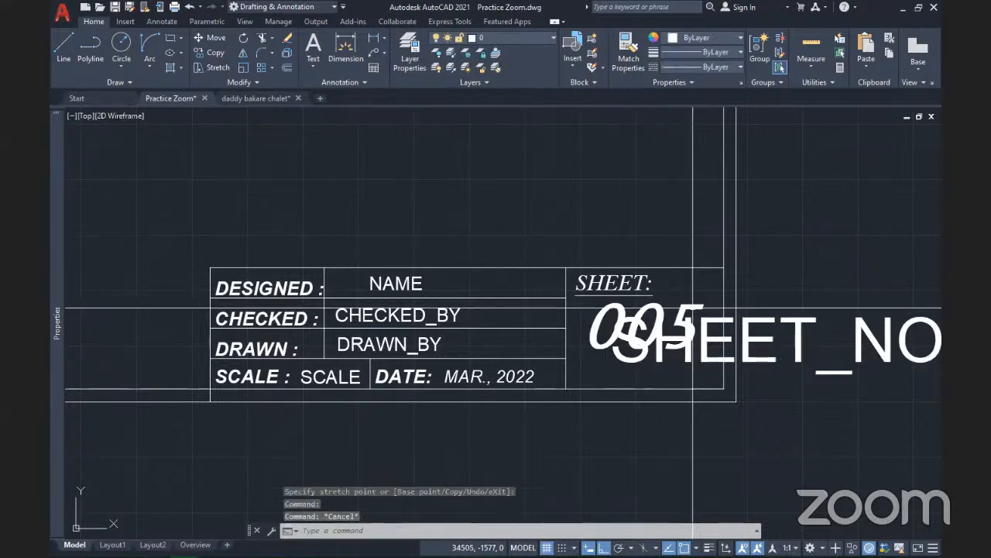
click(694, 307)
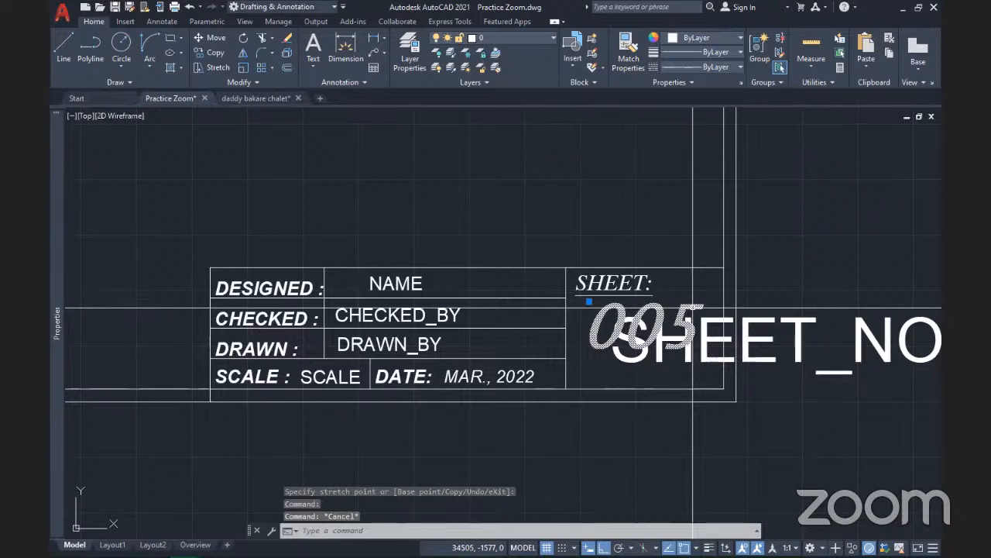
key(Delete)
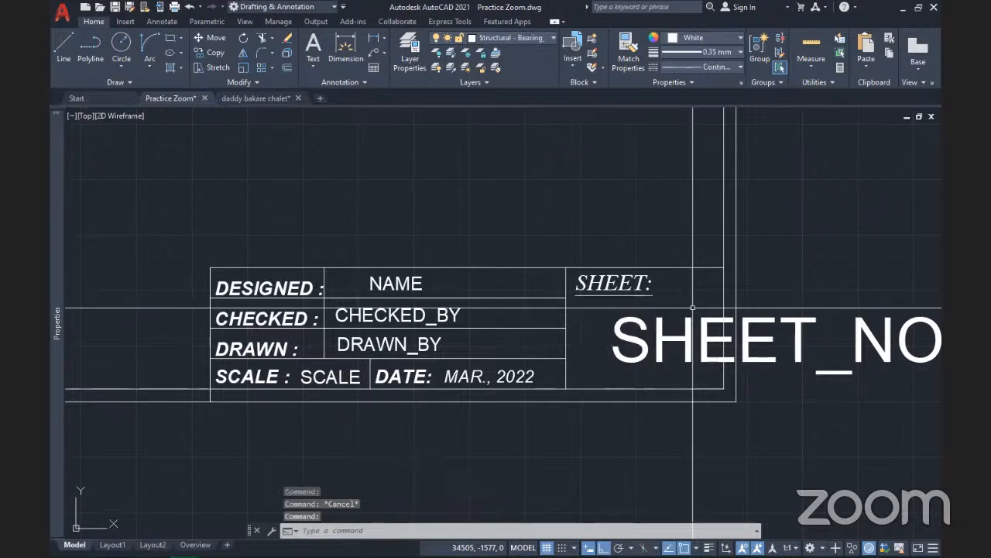
scroll(693, 308, down, 2)
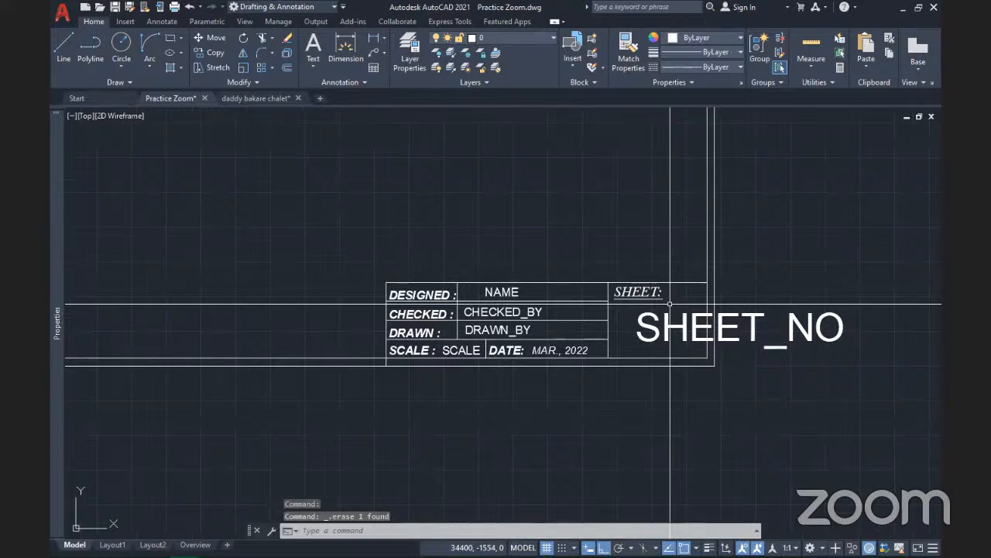
Start a new block definition named Title Block
middle_drag(635, 307, 611, 368)
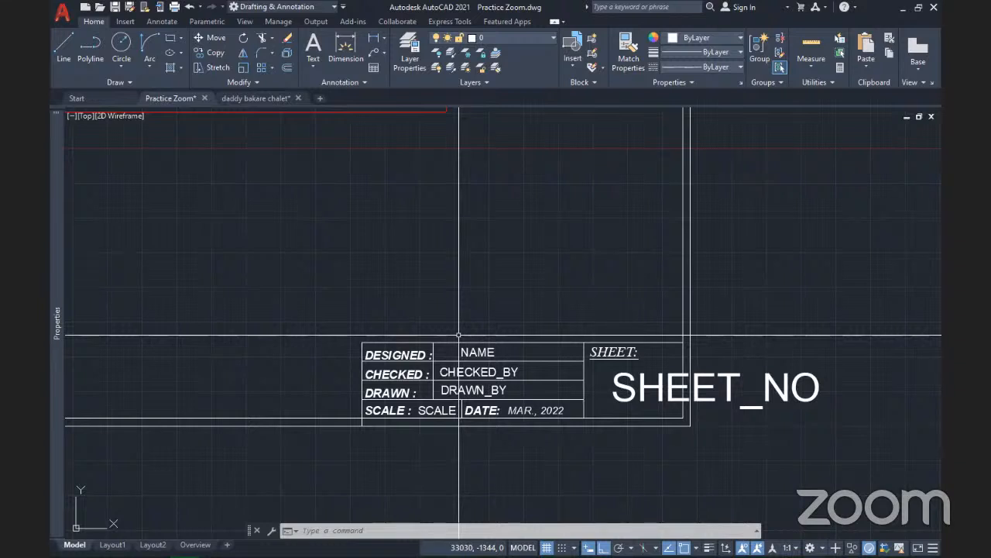
middle_drag(537, 374, 576, 410)
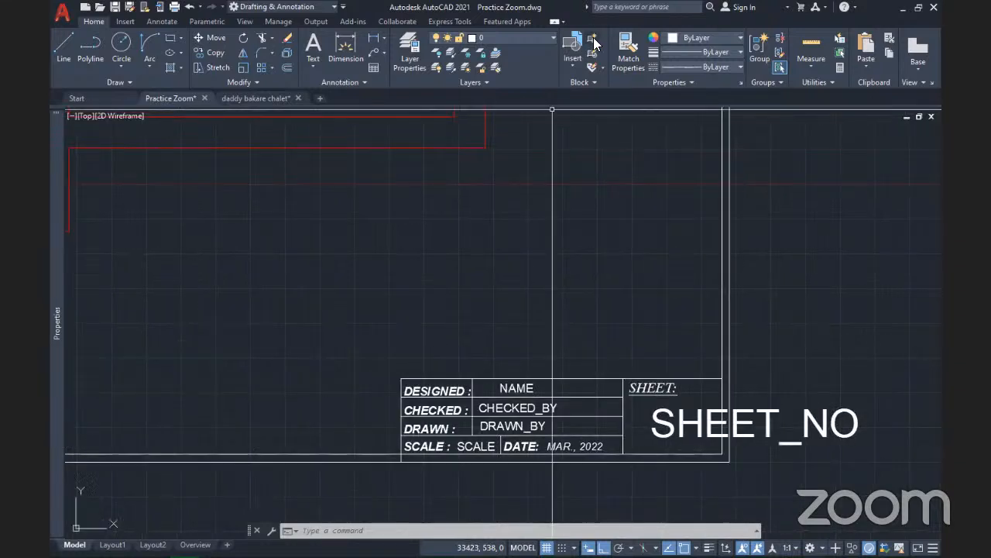
click(595, 44)
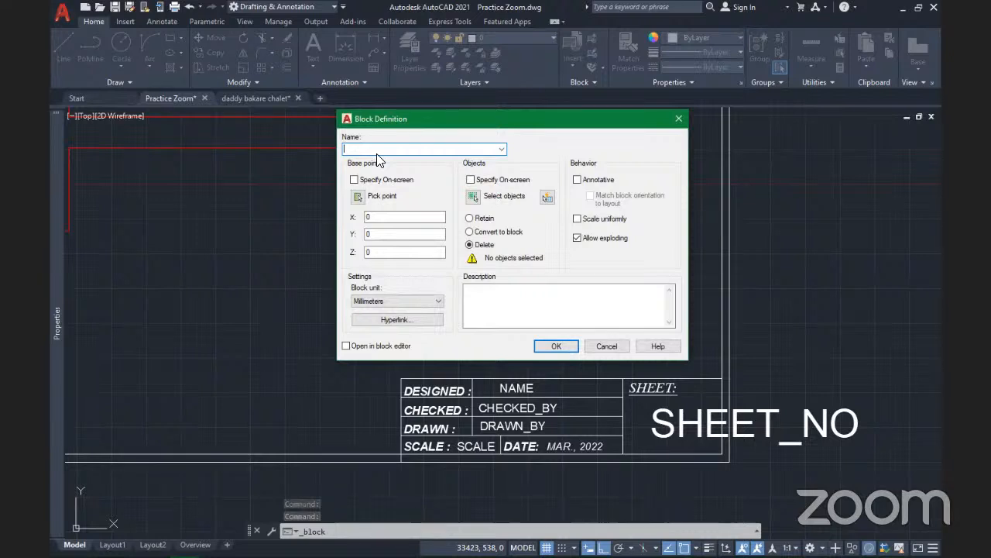
text(Ti)
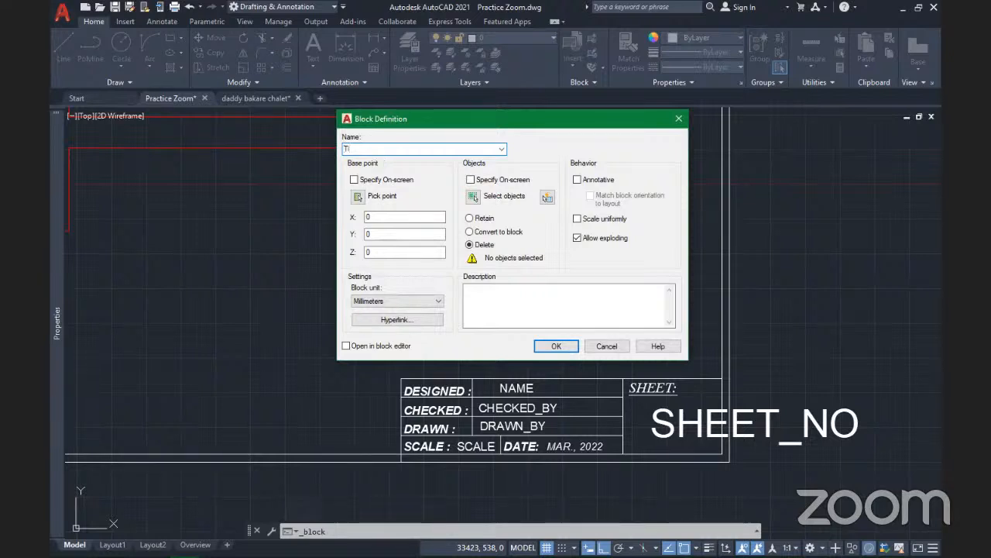
text(tle Block)
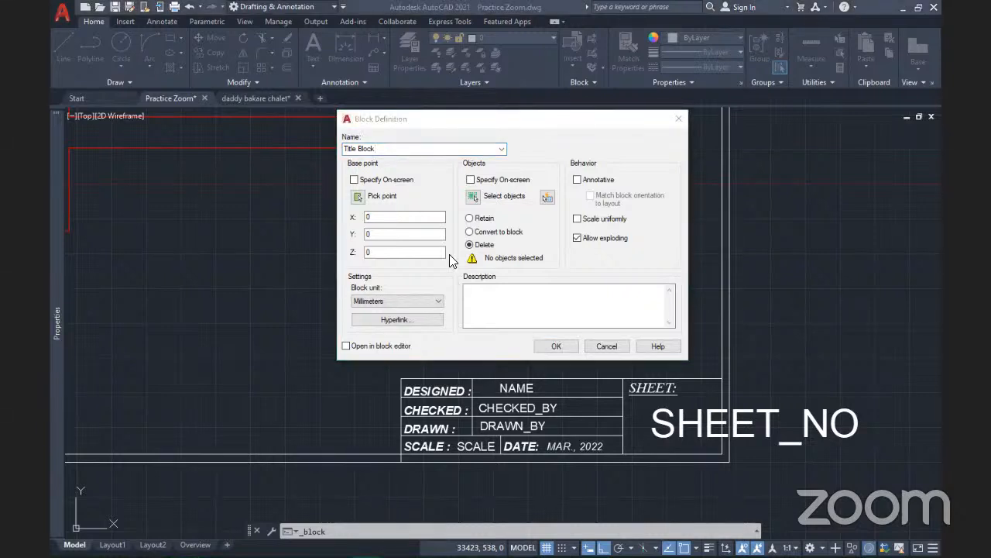
Set the block's base point at the title block's lower-right corner, then begin selecting objects
click(463, 122)
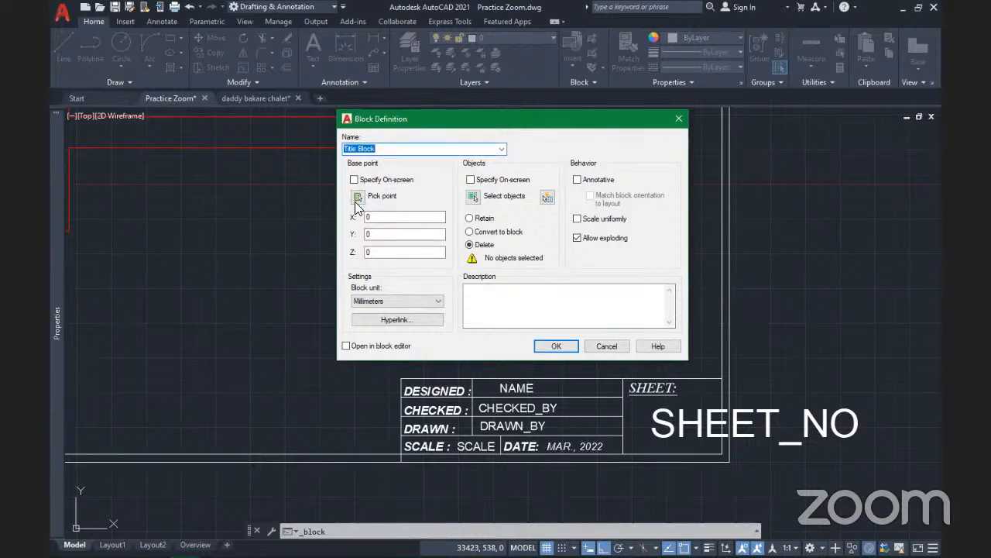
click(358, 198)
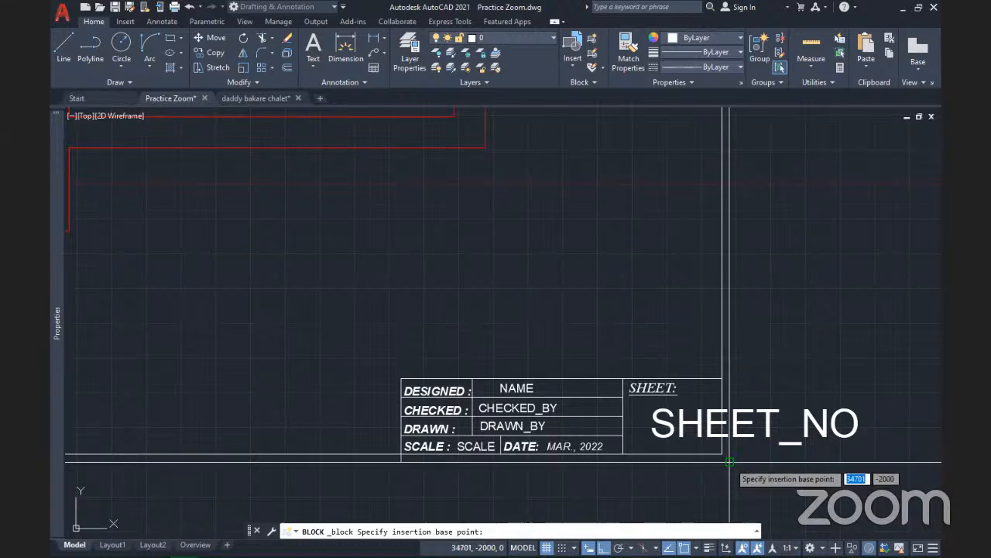
click(729, 461)
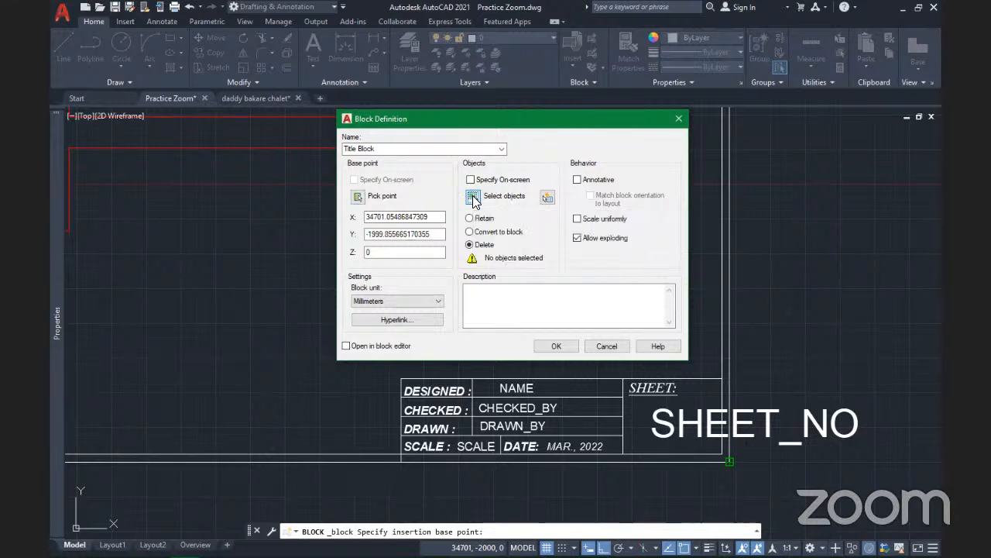
click(473, 199)
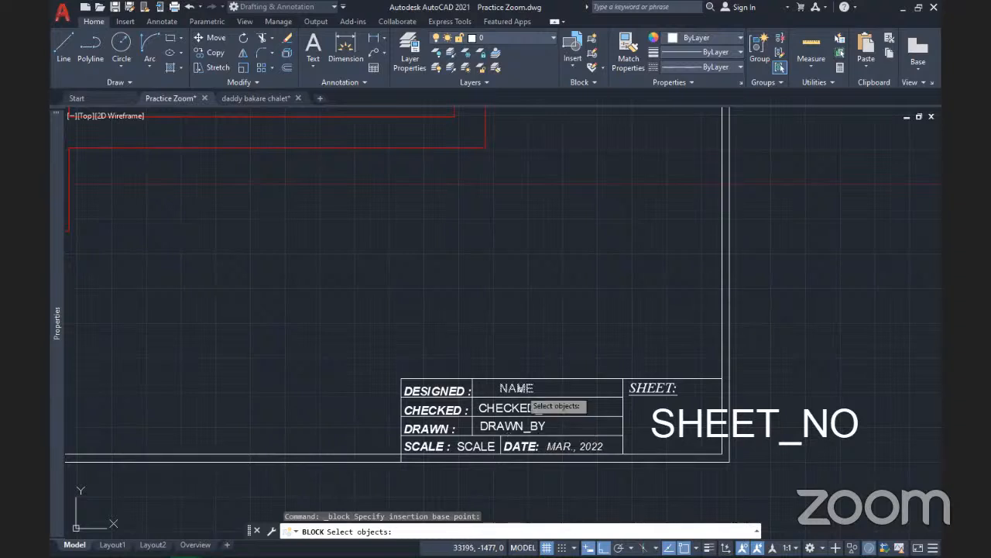
Select SCALE, SHEET_NO, the title block lines and border, 24 objects in all
click(533, 404)
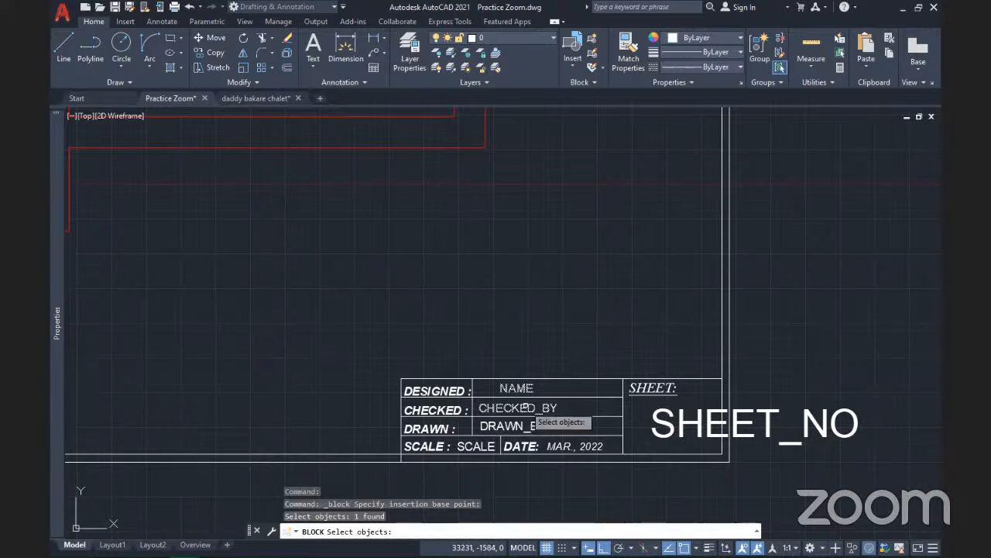
click(483, 424)
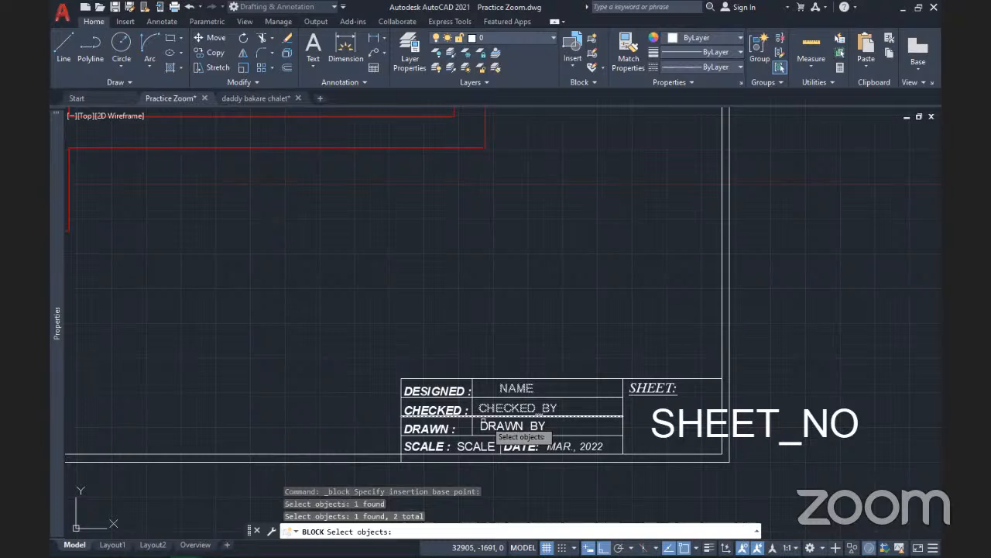
click(511, 426)
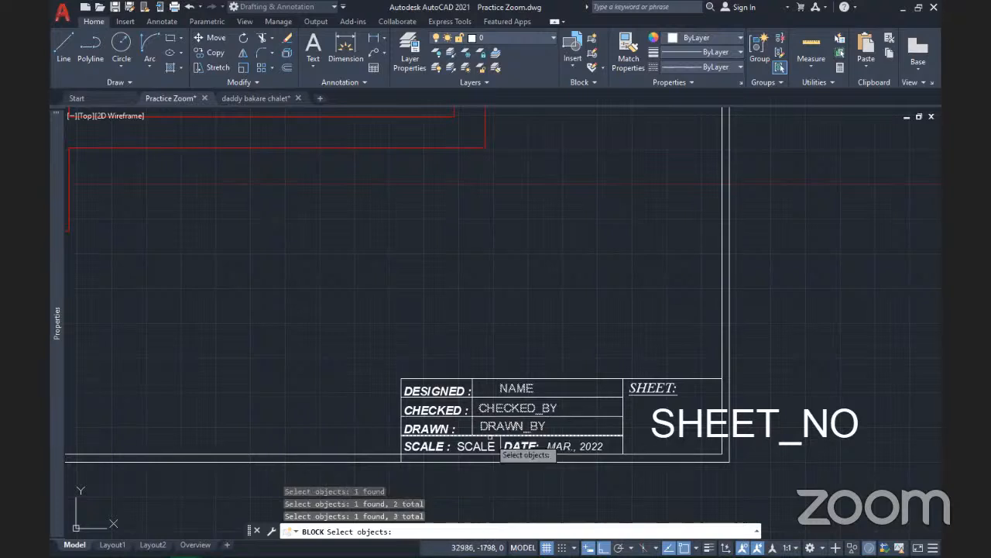
click(485, 447)
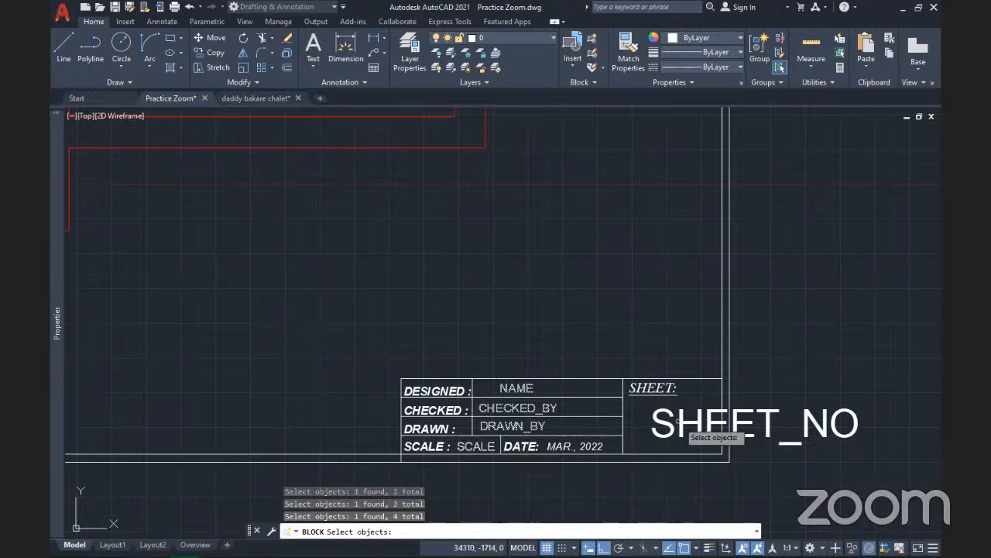
click(678, 422)
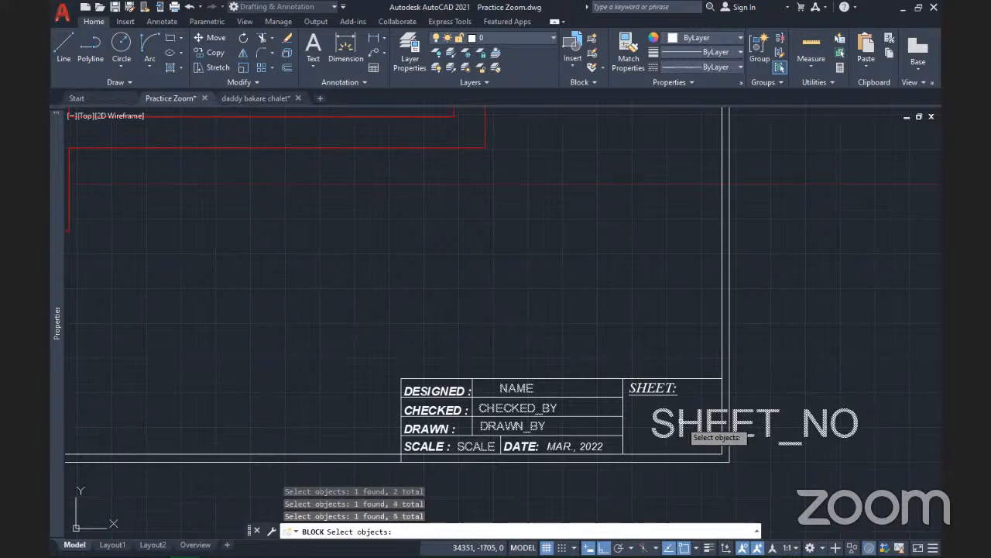
click(684, 428)
scroll(692, 430, down, 3)
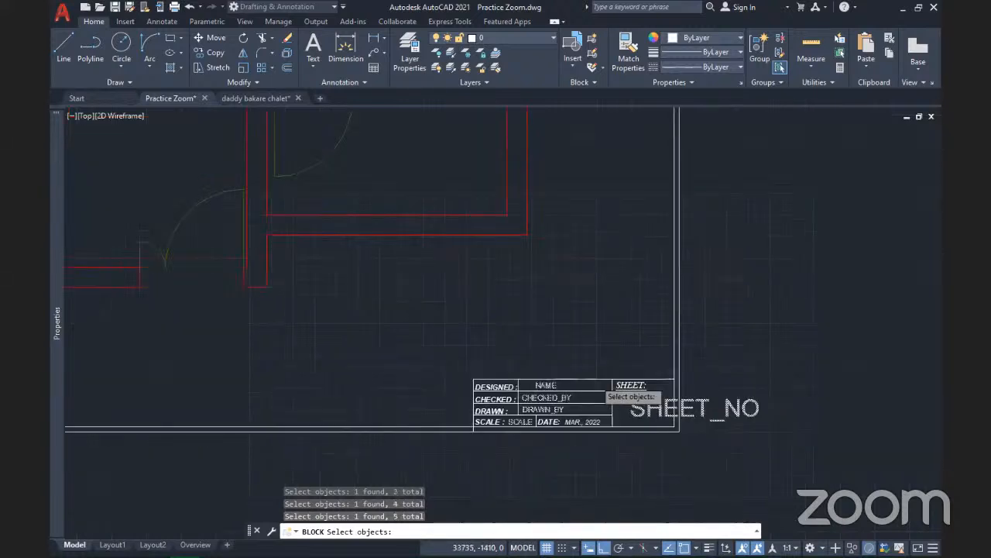
scroll(624, 399, down, 2)
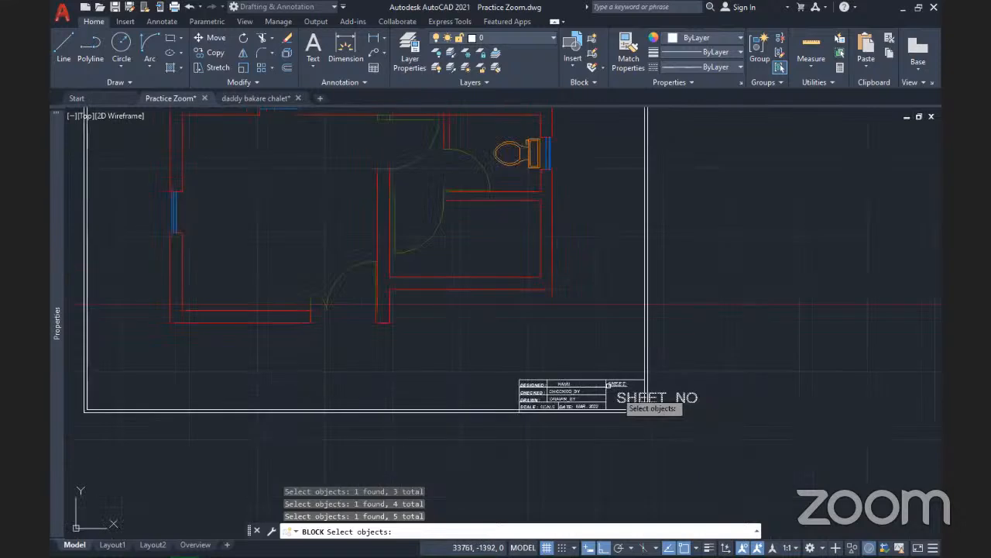
click(725, 442)
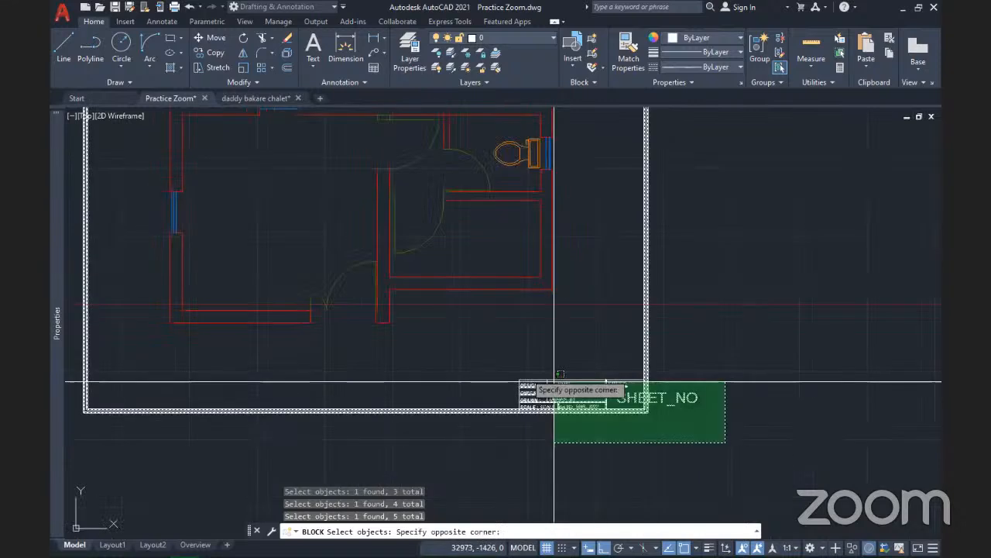
click(463, 351)
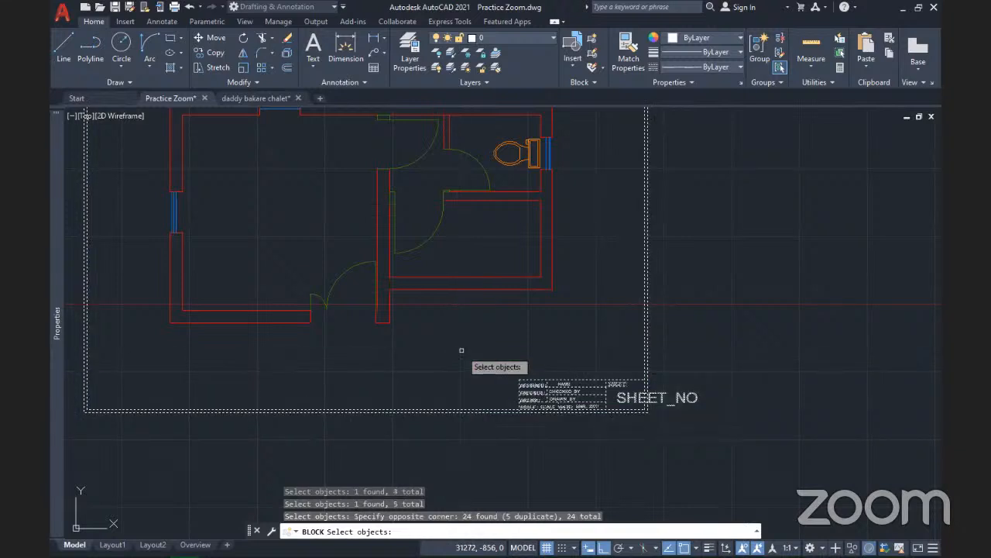
key(Return)
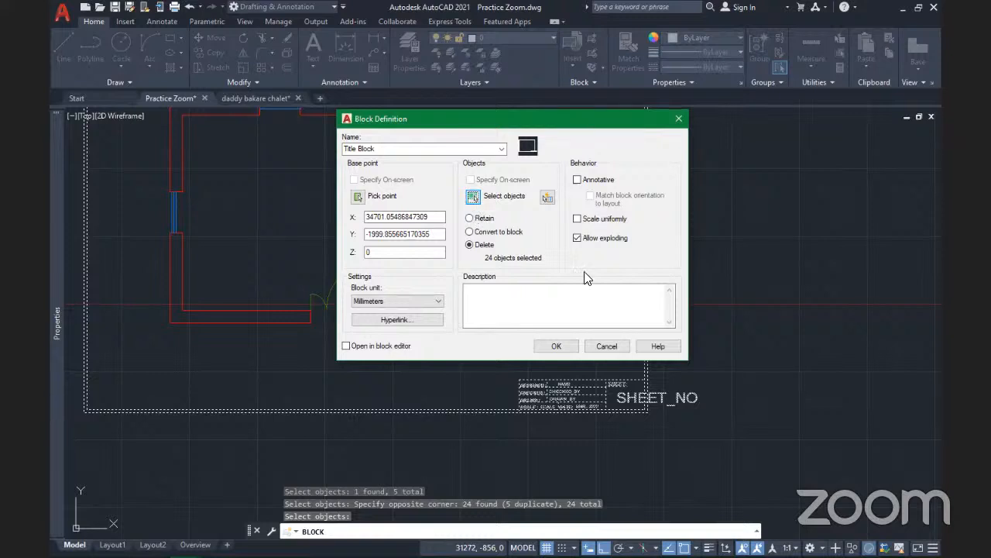
Describe the block as 'This is a title with attributes' and create it
click(509, 301)
click(509, 300)
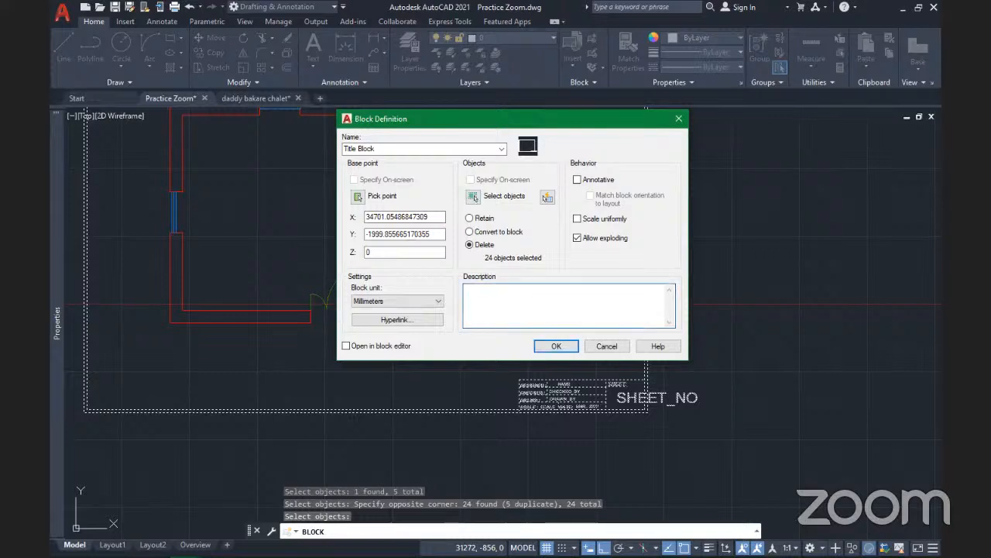
text(This is a title with attributes)
click(556, 348)
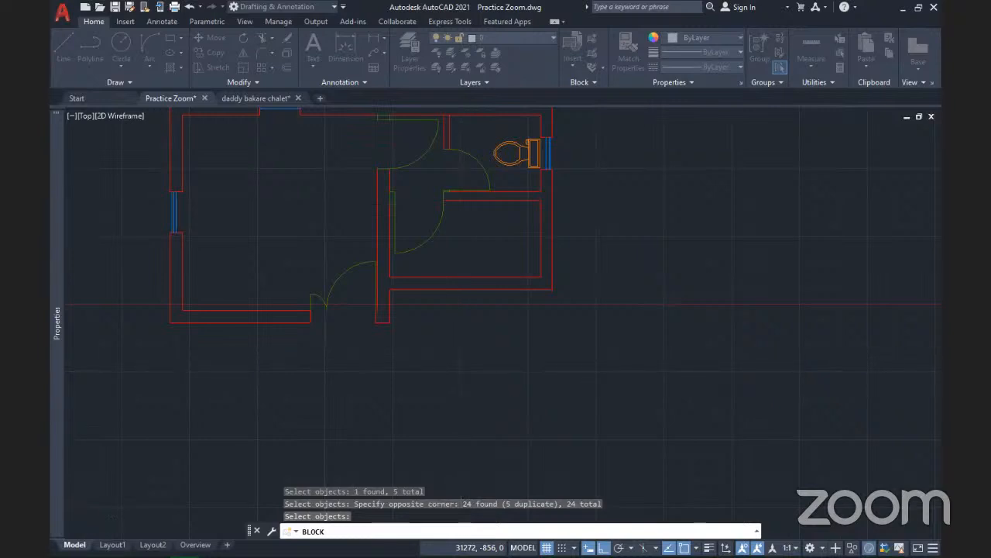
Zoom out to the floor plan and open the Insert gallery listing Title Block
scroll(547, 362, down, 2)
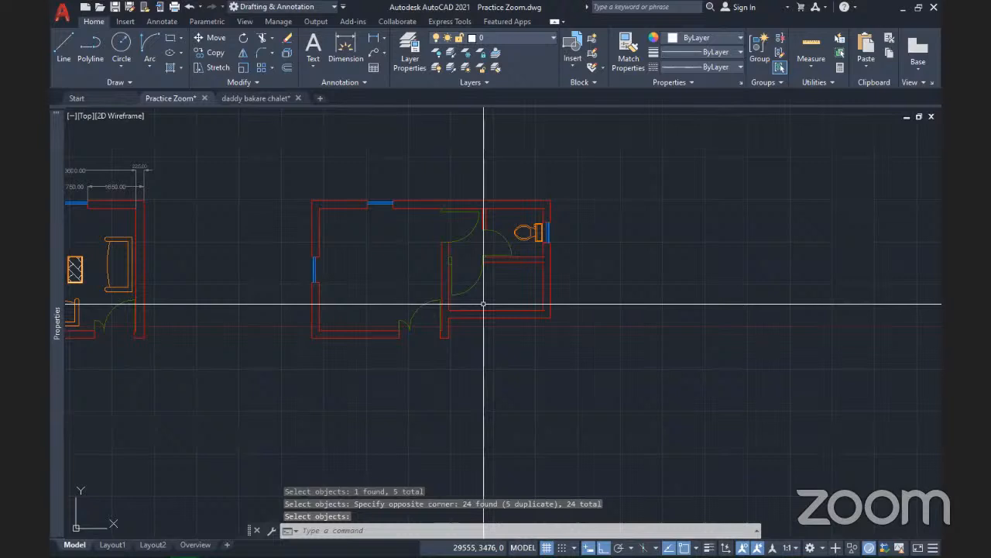
scroll(483, 304, up, 4)
scroll(502, 298, down, 2)
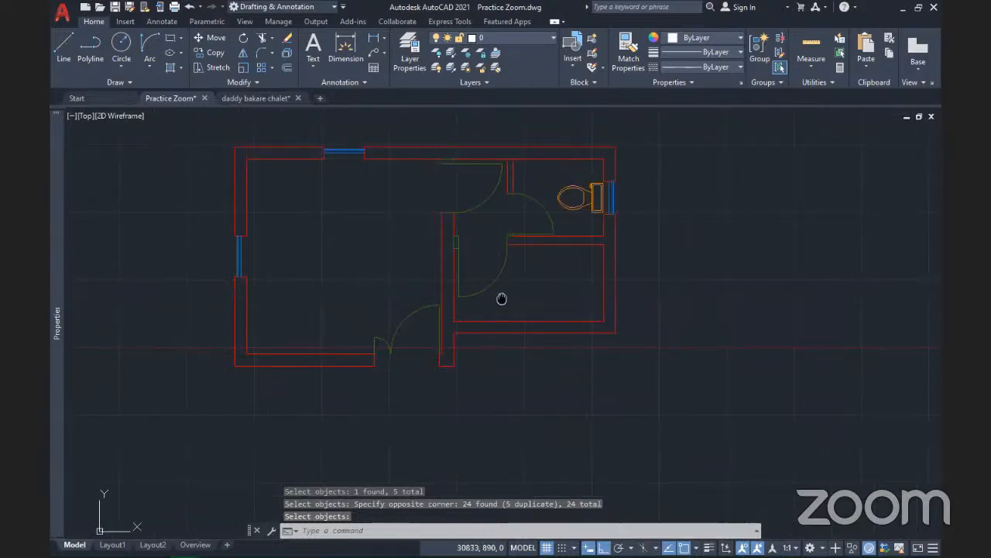
scroll(558, 308, down, 2)
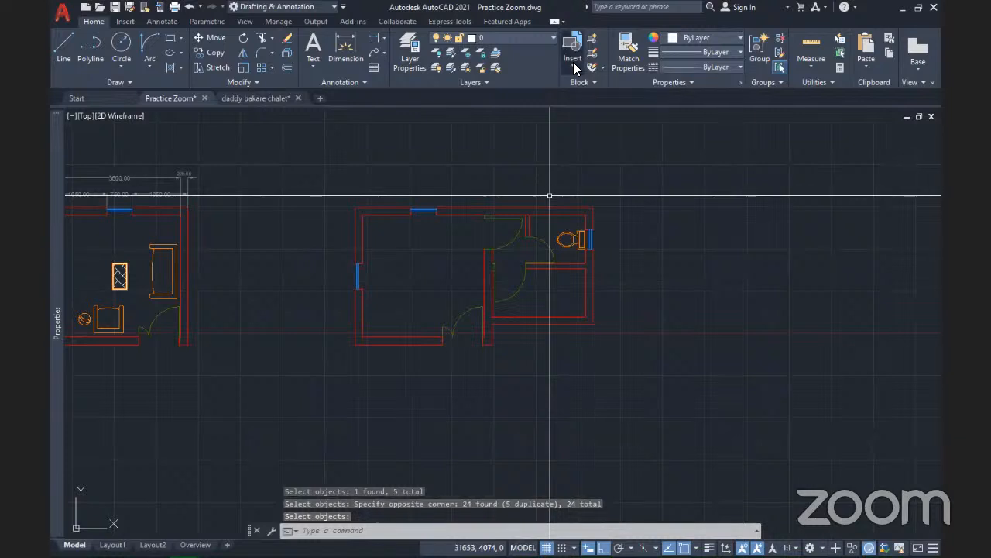
click(574, 68)
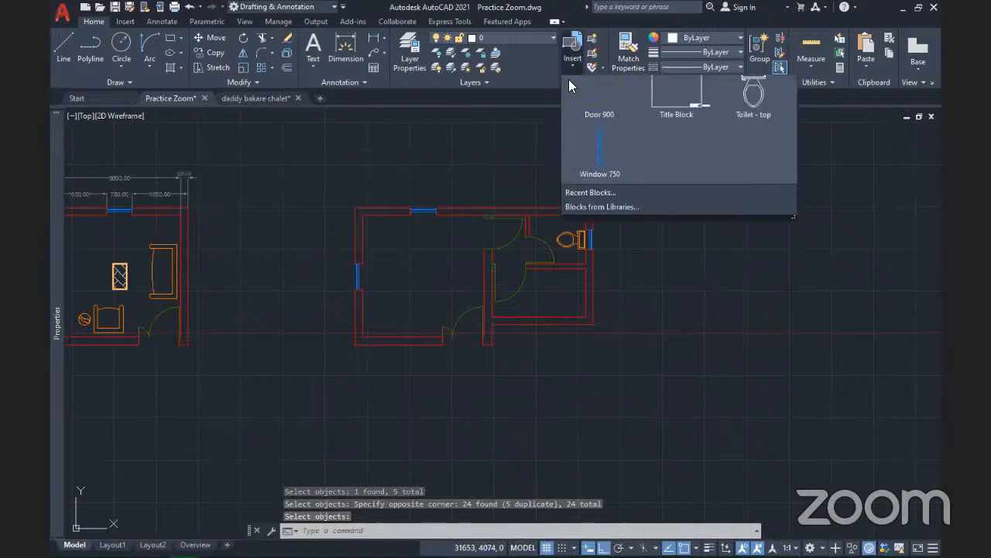
Insert the Title Block around the floor plan, undoing an empty first attempt
click(701, 128)
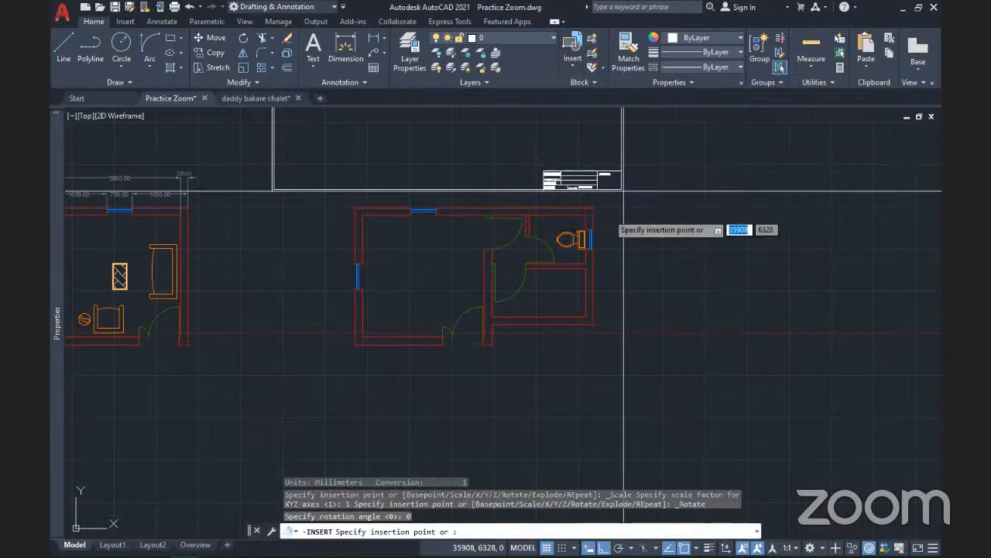
click(652, 410)
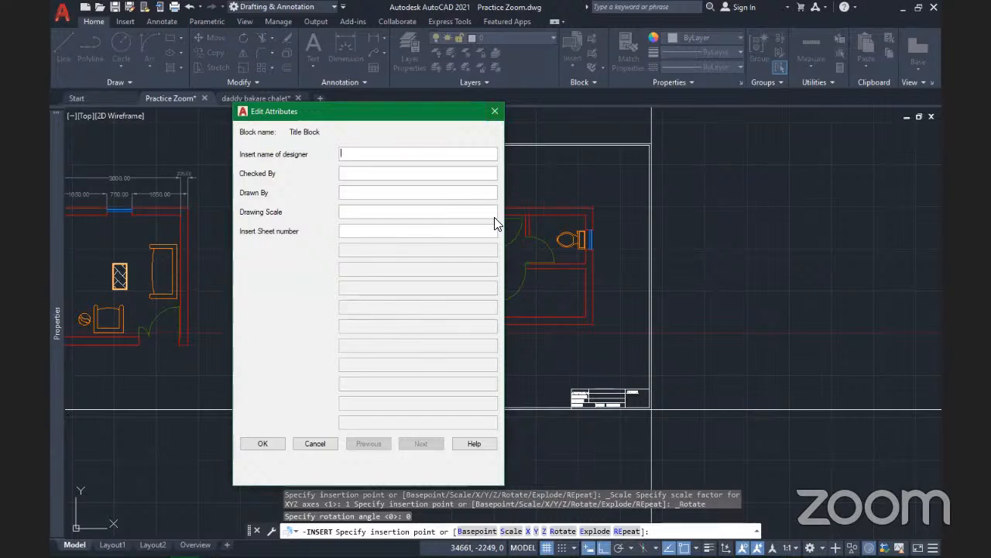
key(Return)
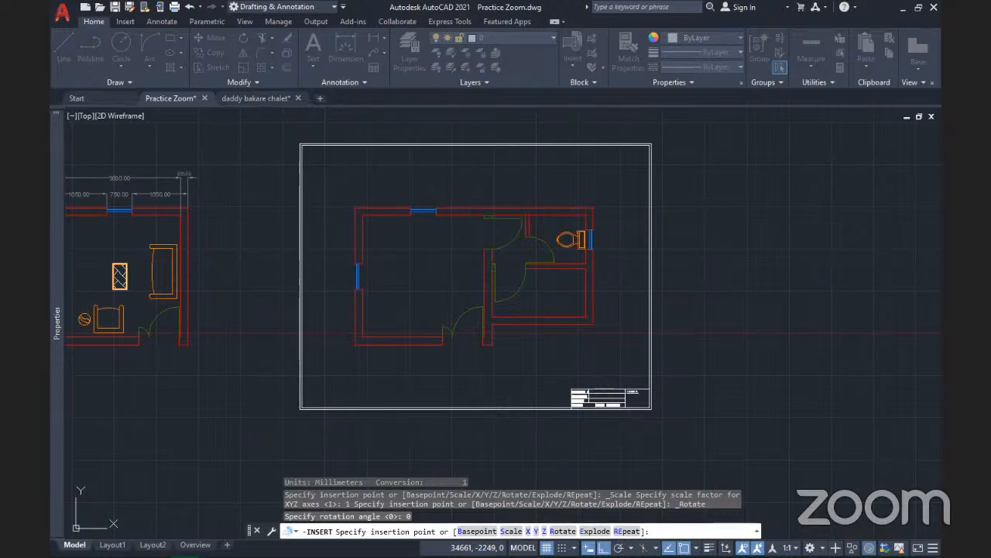
key(Escape)
key(ctrl+z)
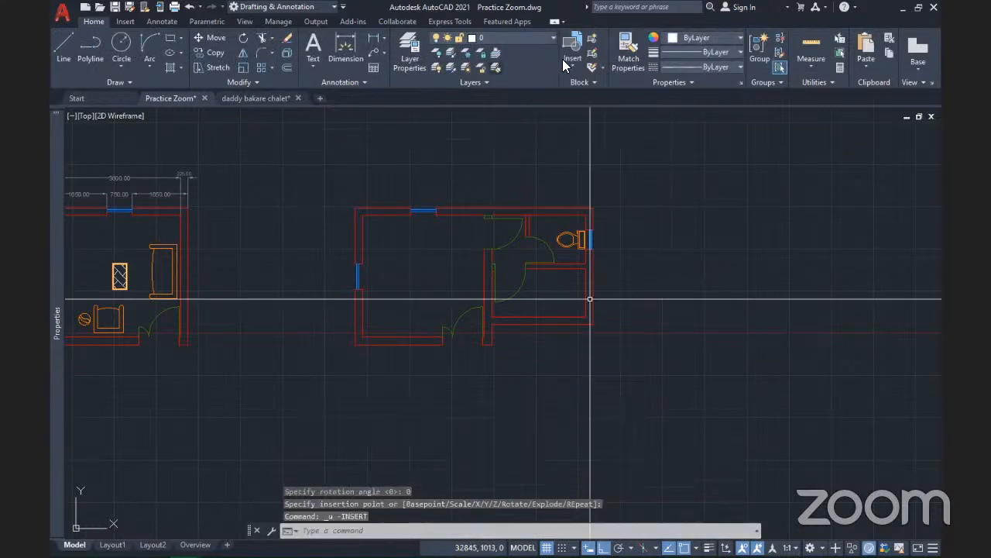
click(567, 58)
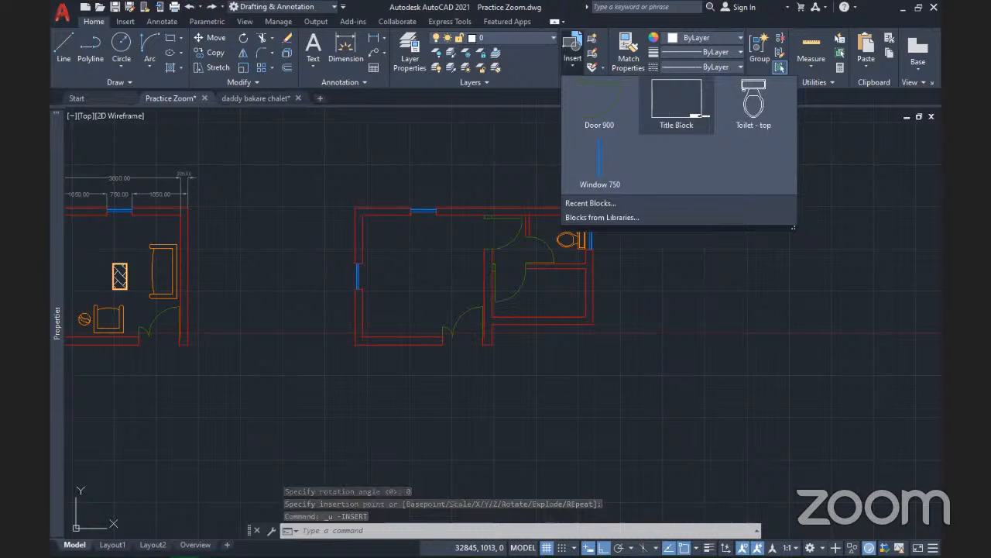
click(677, 105)
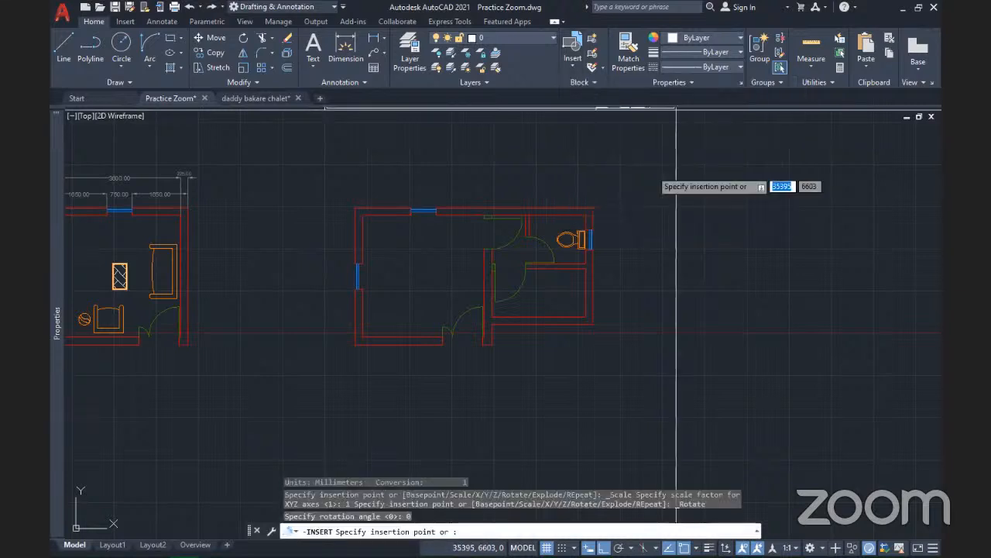
click(651, 408)
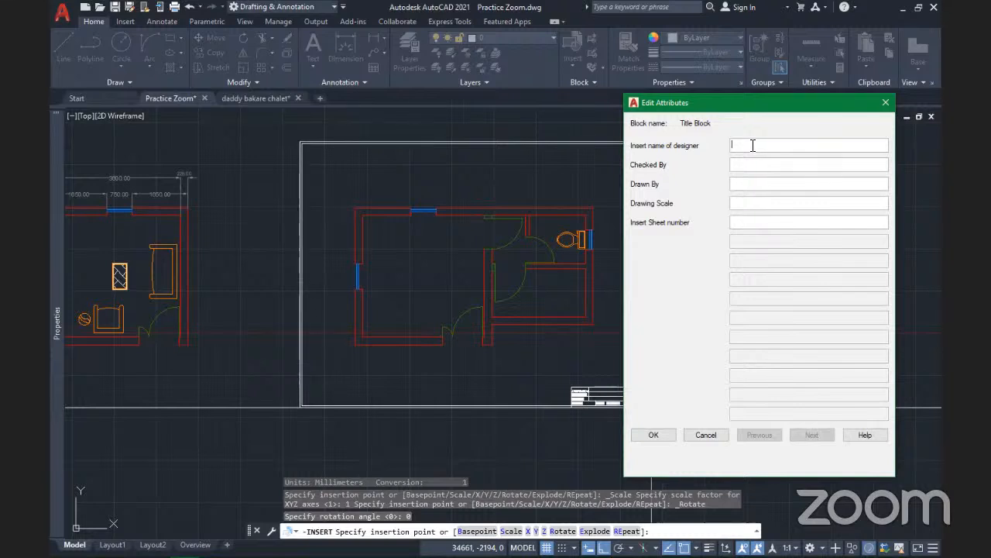
Enter the designer, checker and drafter names, scale N.T.S and sheet 005, then confirm
key(Tab)
text(Victor)
key(BackSpace)
key(BackSpace)
key(BackSpace)
key(BackSpace)
key(BackSpace)
key(BackSpace)
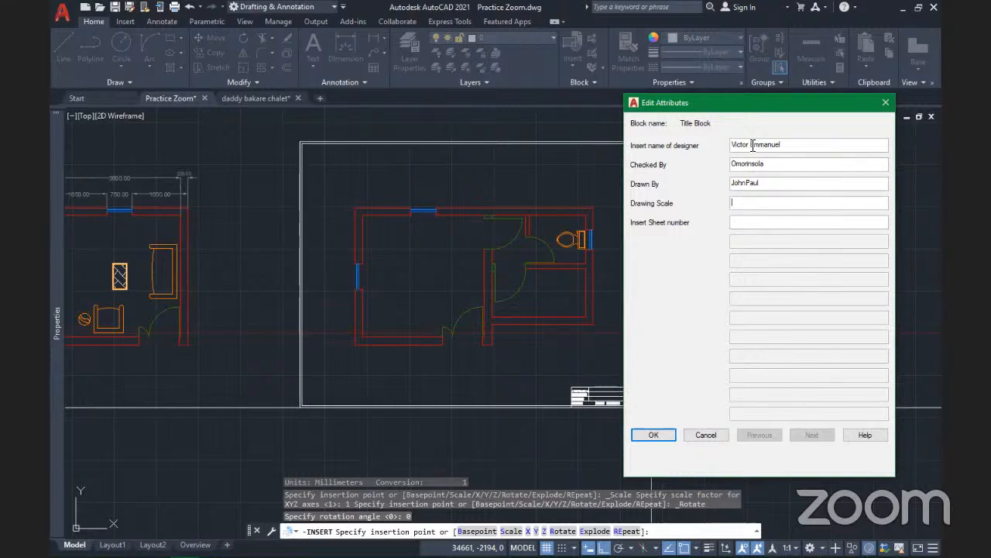
text(N)
text(.T)
text(.S)
text(005)
click(656, 435)
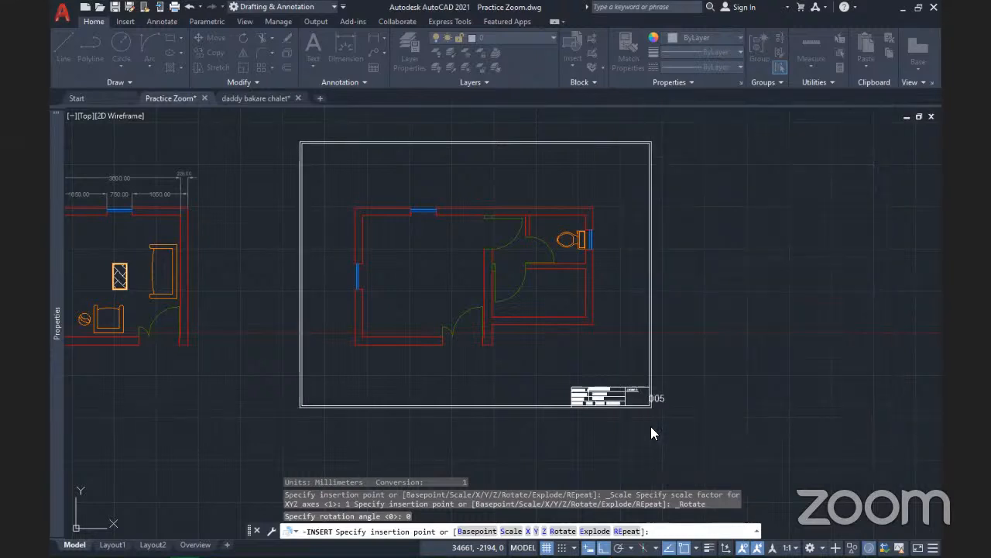
scroll(609, 407, up, 10)
key(Escape)
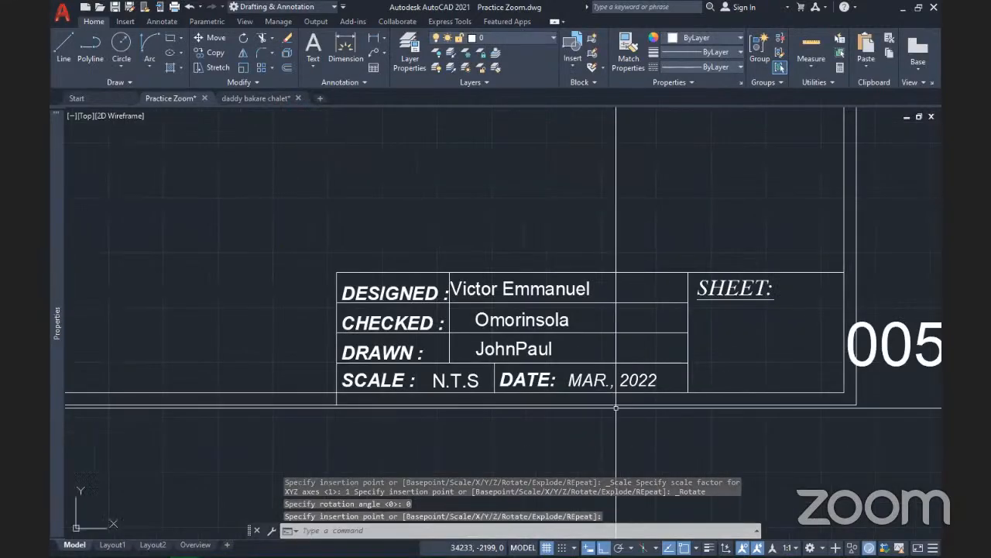
scroll(495, 312, down, 2)
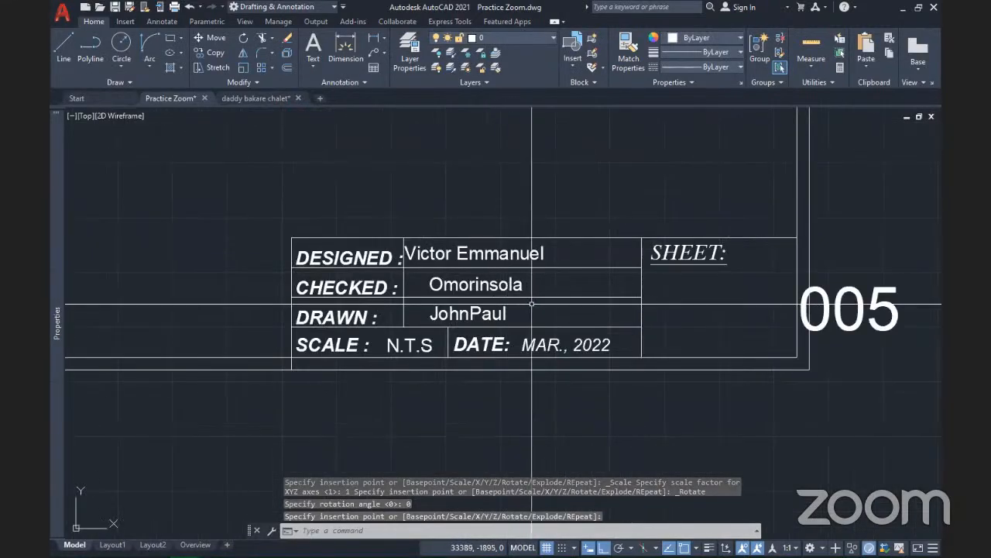
mouse_move(540, 303)
middle_down()
mouse_move(459, 303)
mouse_move(481, 314)
middle_up()
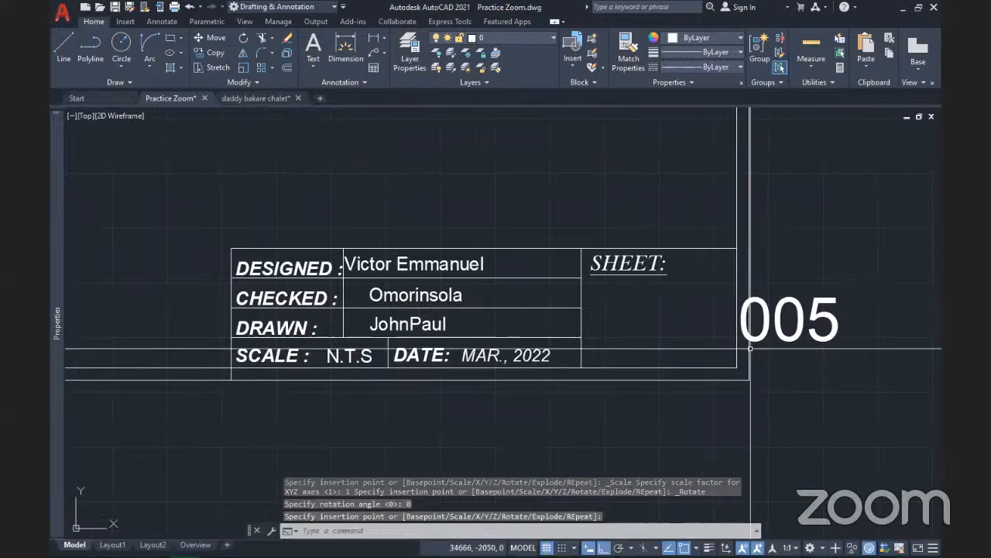
click(782, 305)
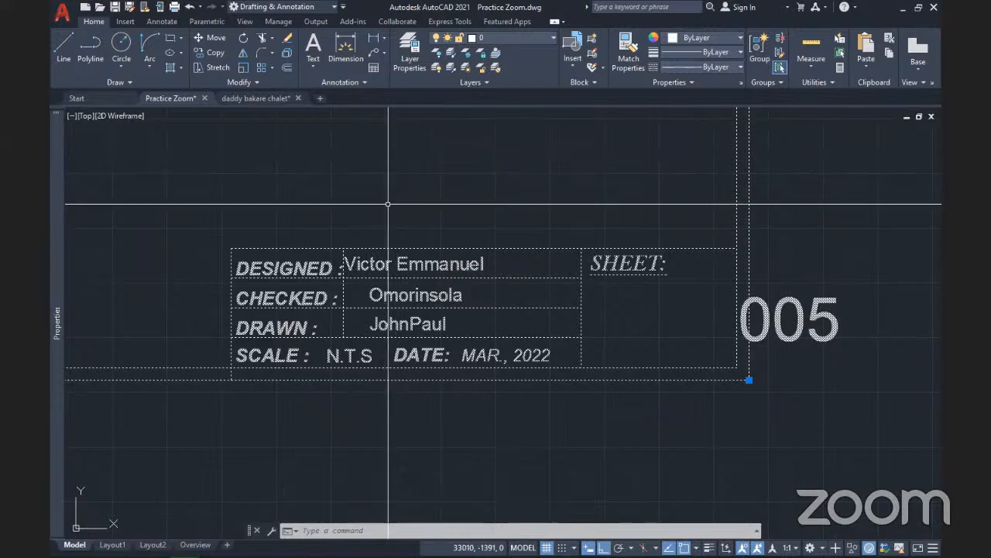
key(Escape)
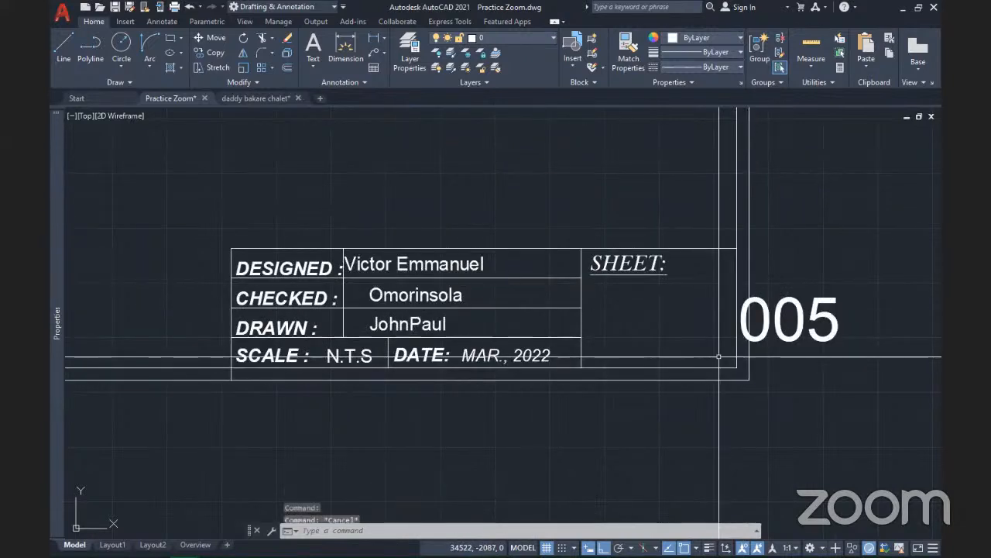
double_click(816, 312)
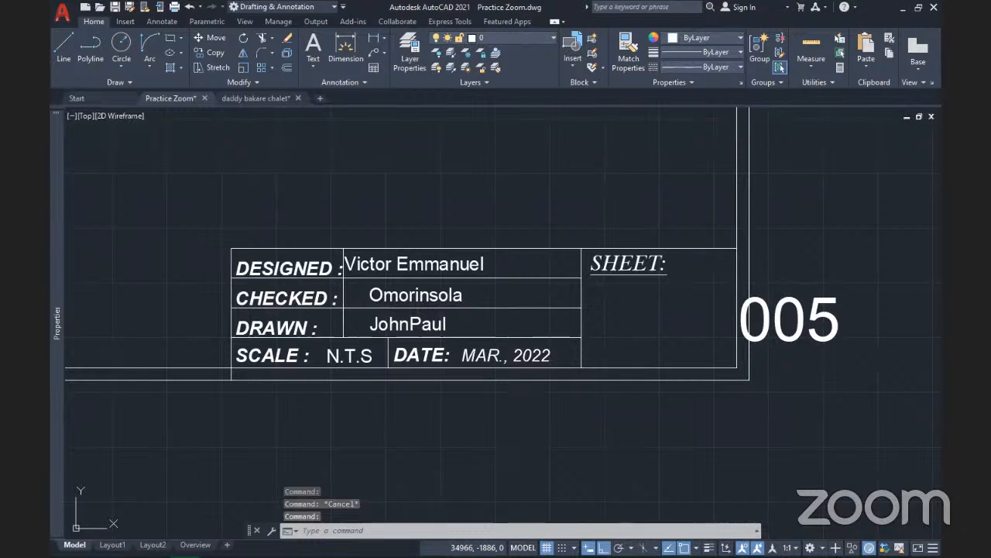
double_click(820, 315)
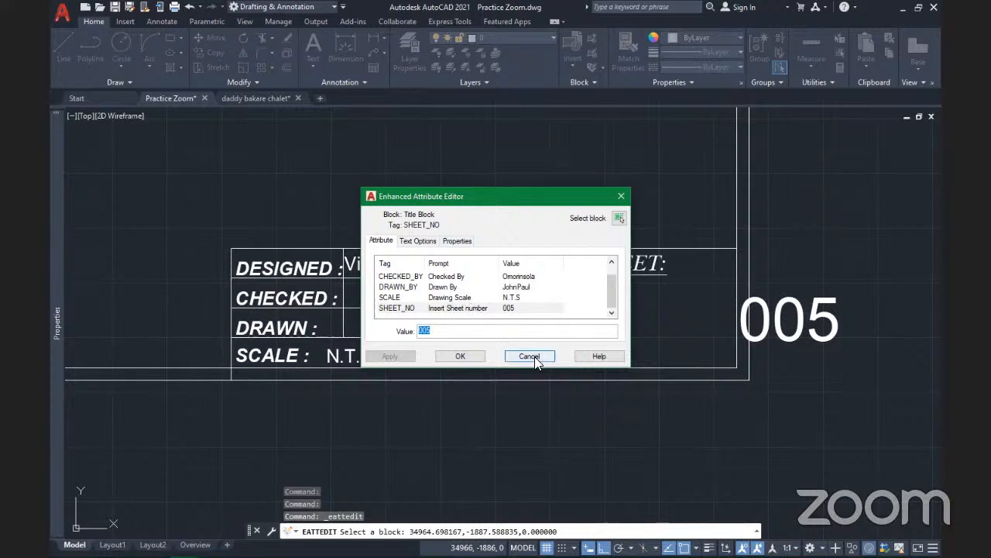
key(Escape)
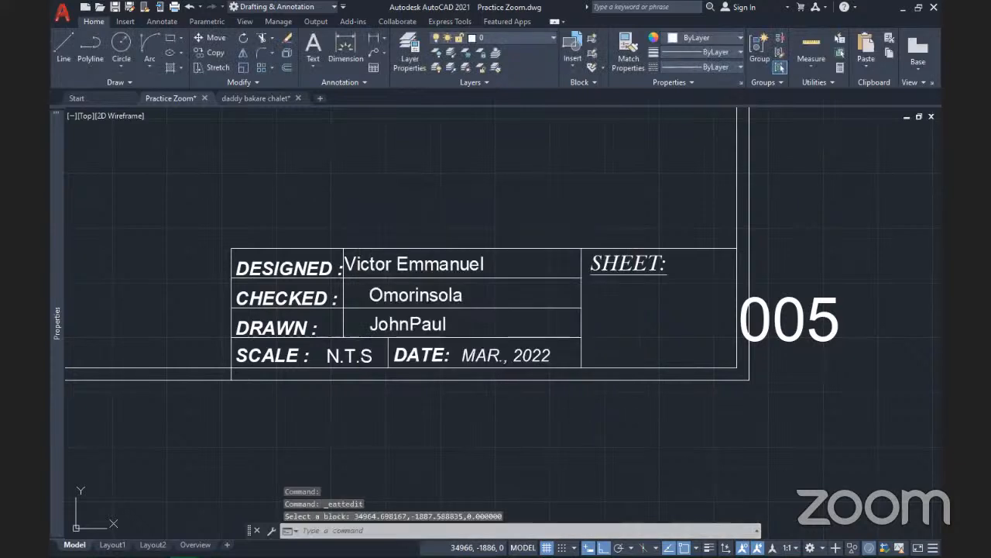
scroll(546, 372, down, 1)
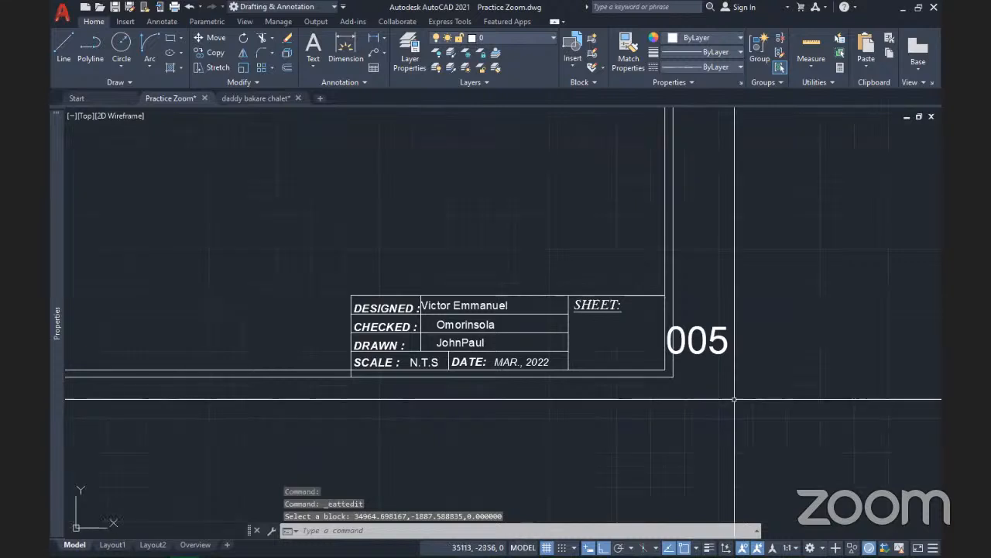
click(673, 373)
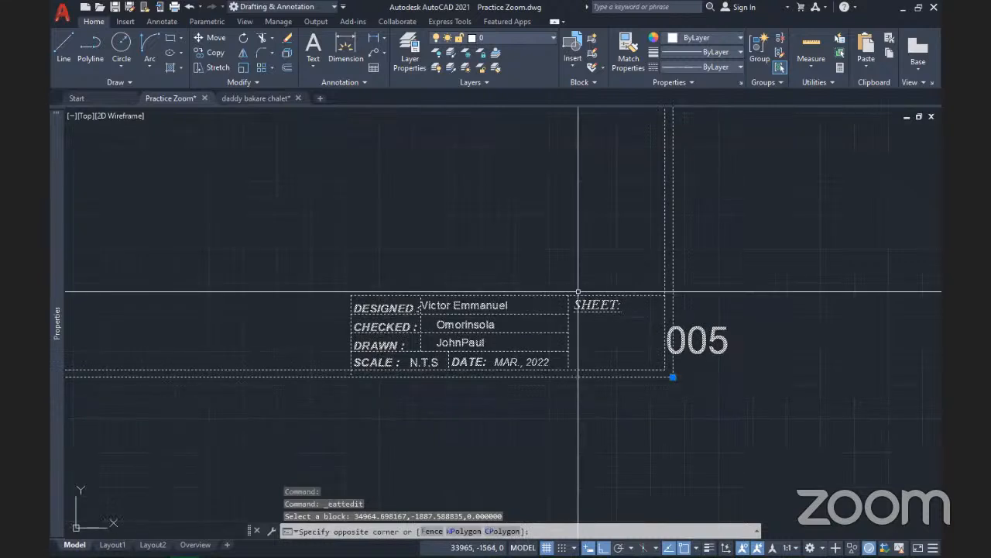
click(713, 370)
text(X)
key(Return)
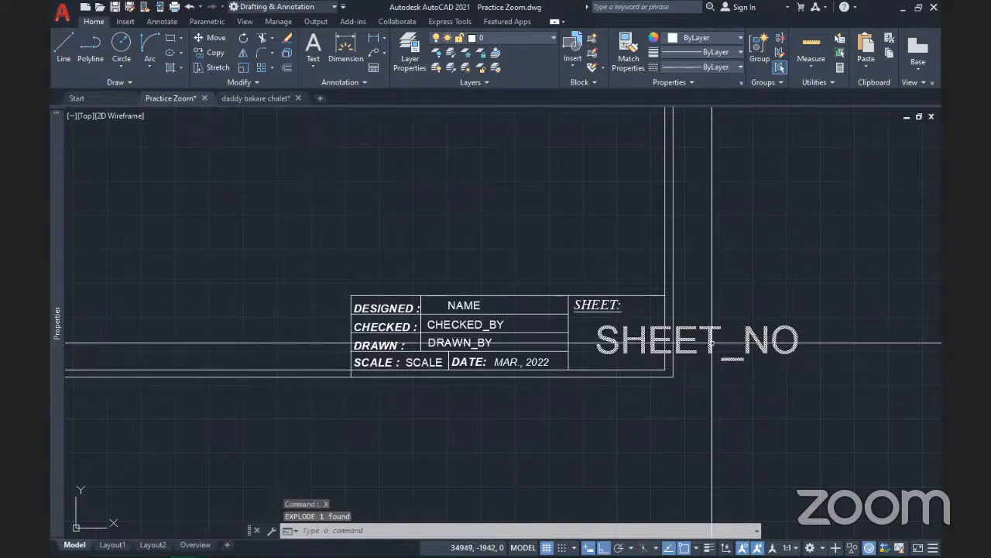
click(711, 342)
key(Delete)
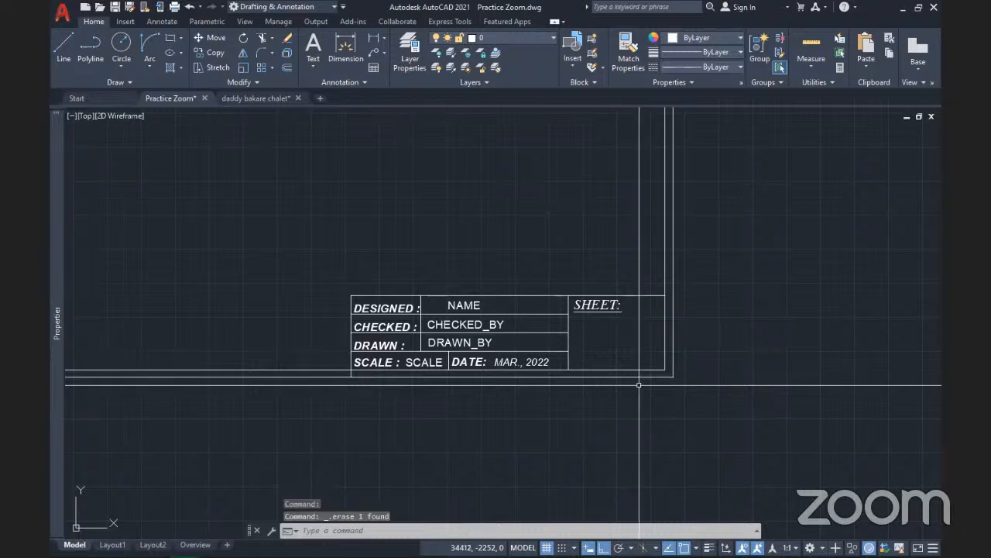
key(ctrl+z)
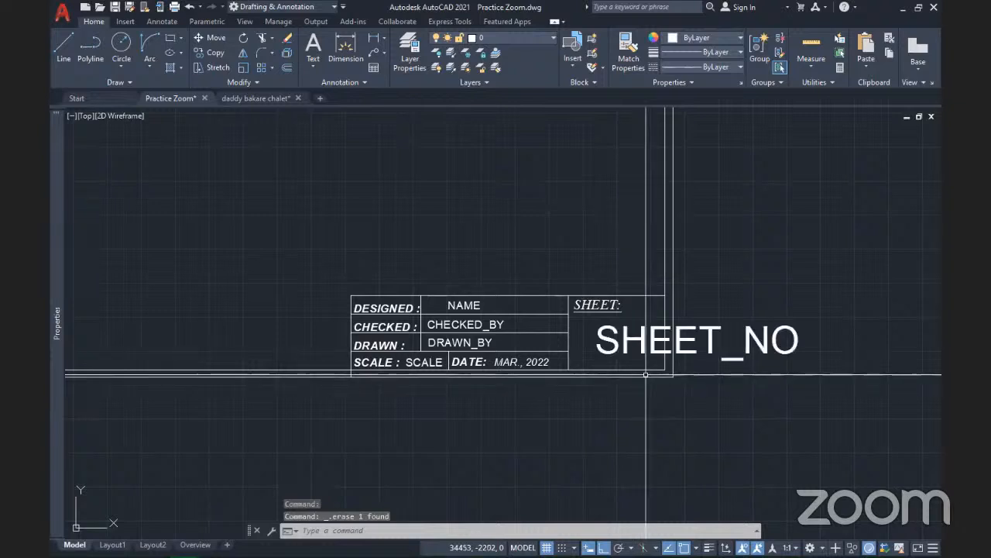
key(ctrl+z)
key(ctrl+z)
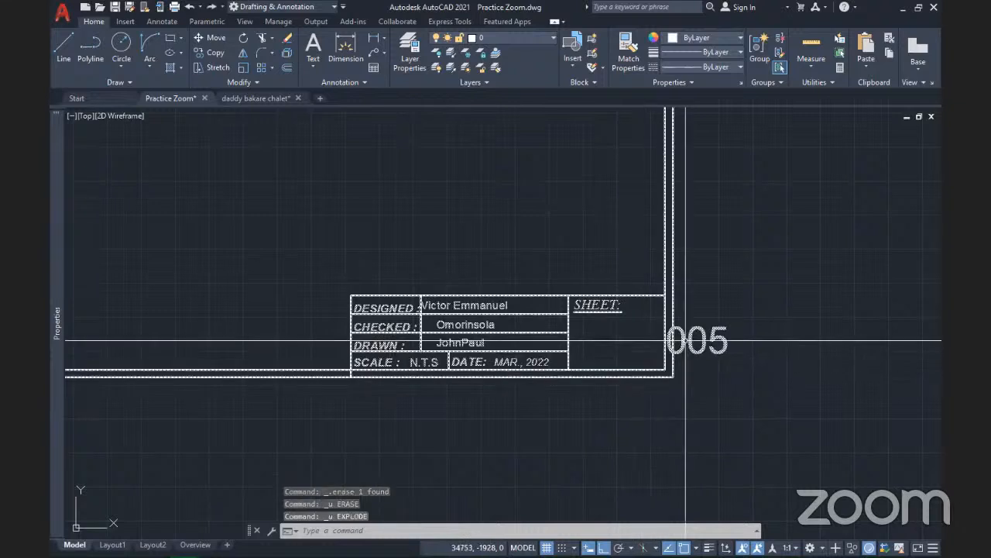
click(684, 340)
key(Escape)
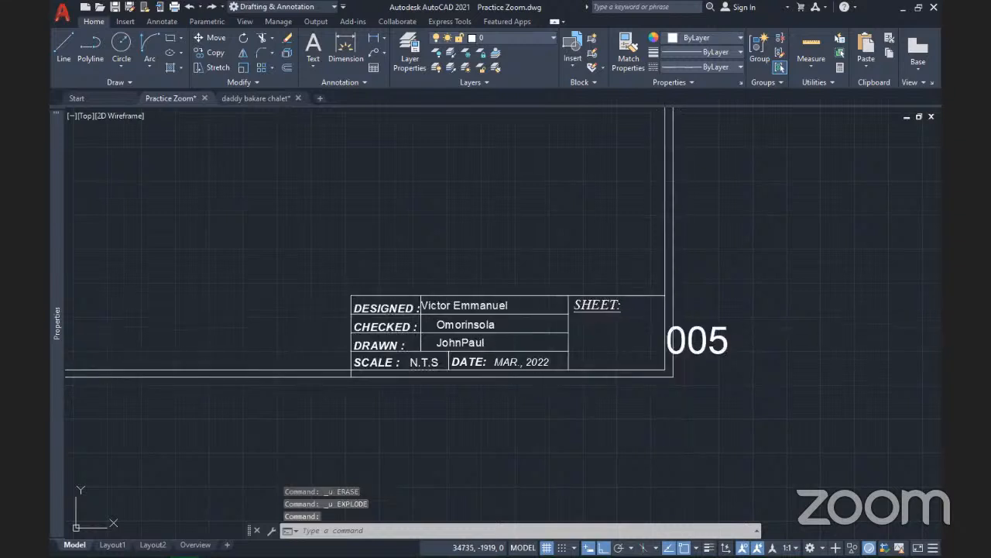
Clear the sheet number, set its justification to Left, then restore and apply the value 005
double_click(684, 340)
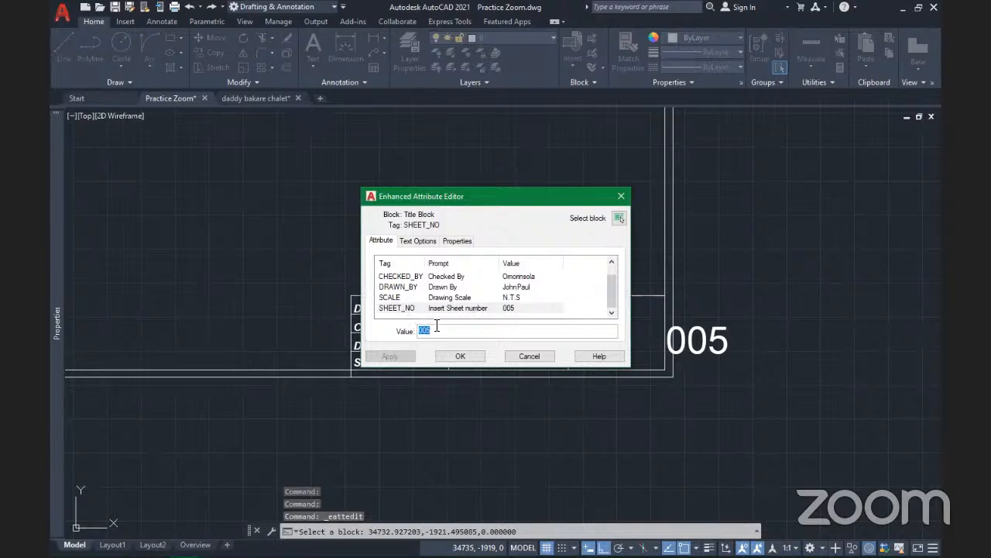
key(BackSpace)
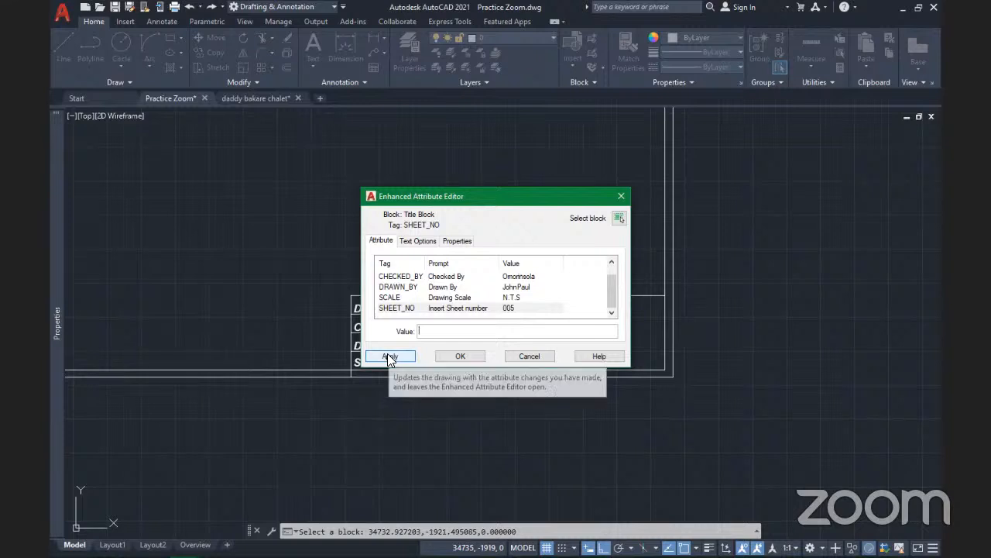
click(389, 357)
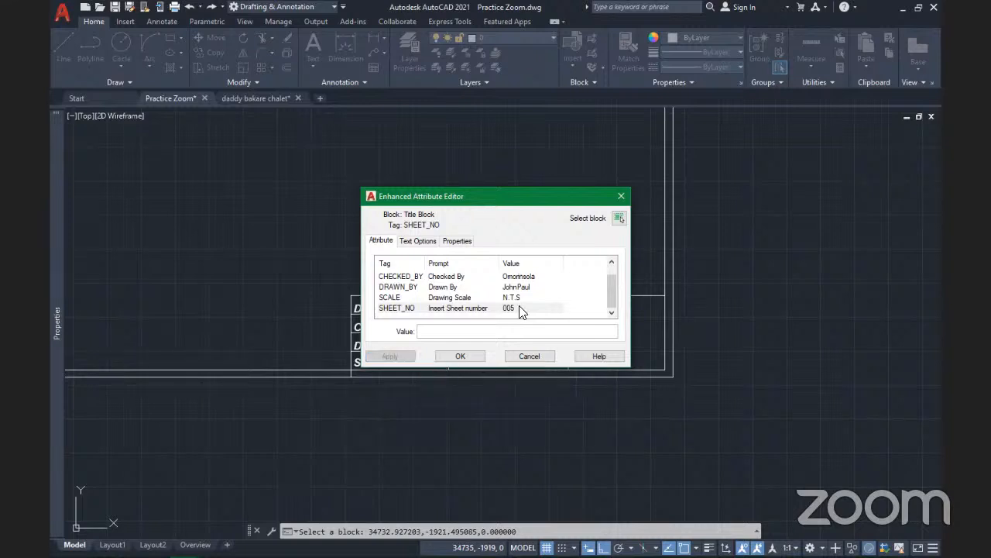
click(420, 241)
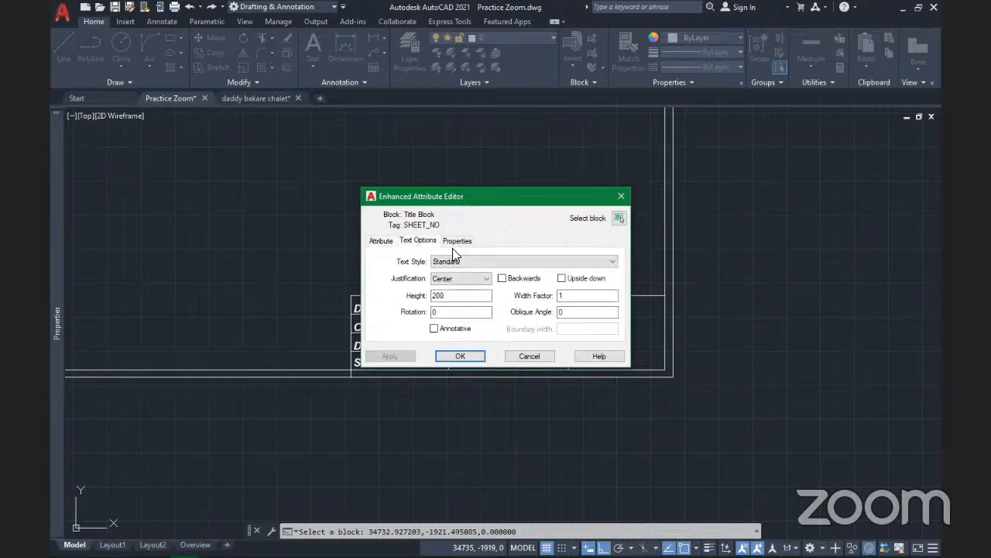
click(485, 278)
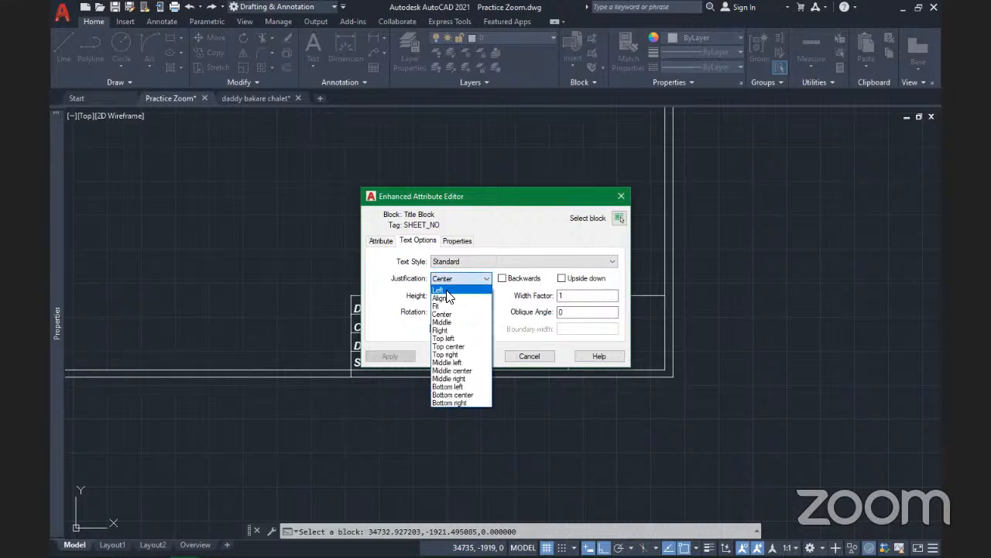
click(446, 289)
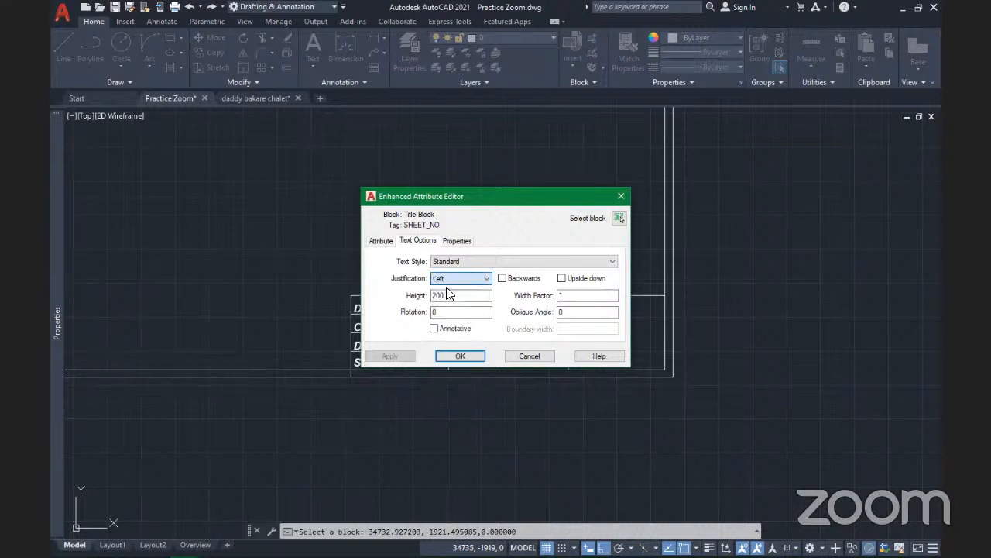
click(379, 241)
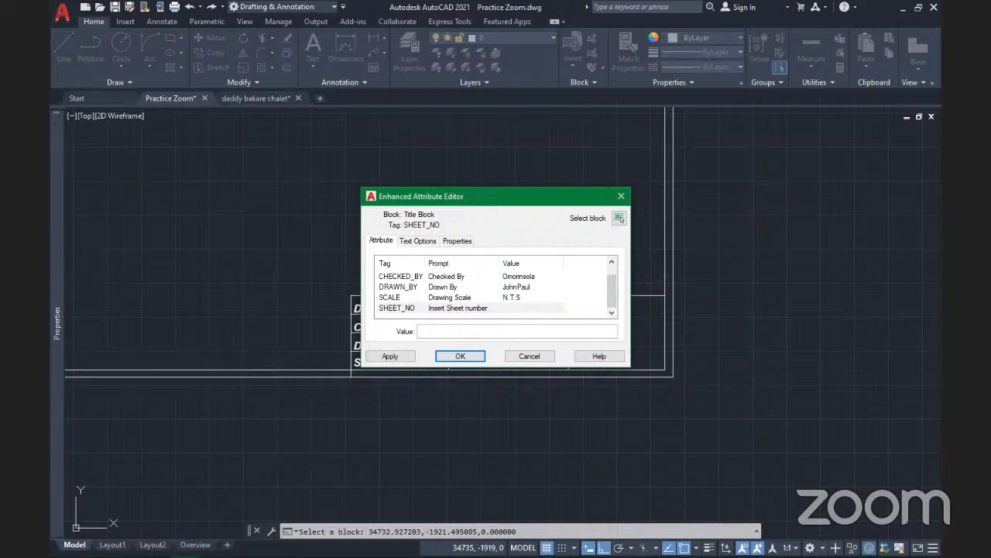
text(005)
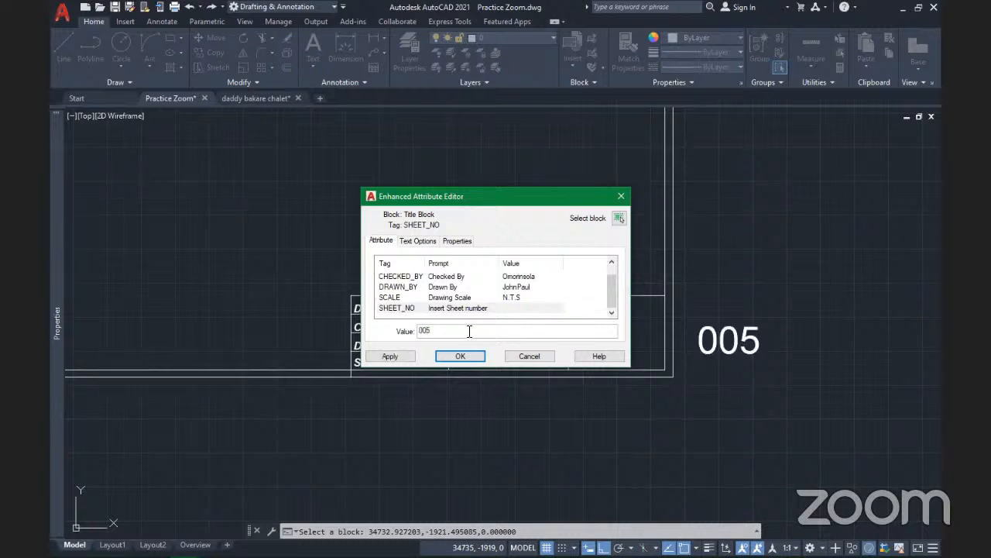
click(401, 355)
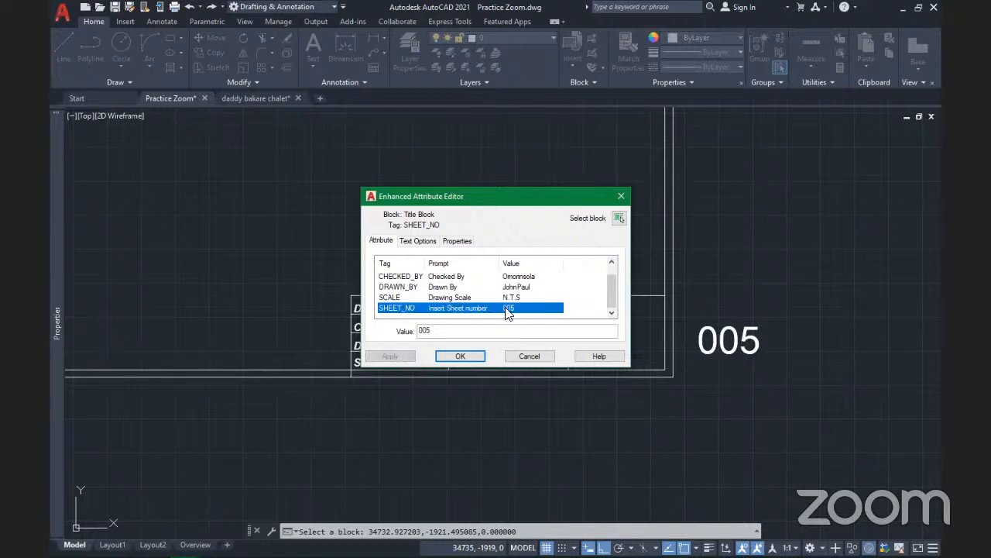
Set the SHEET_NO justification to Fit, then delete its 005 value and apply
click(417, 241)
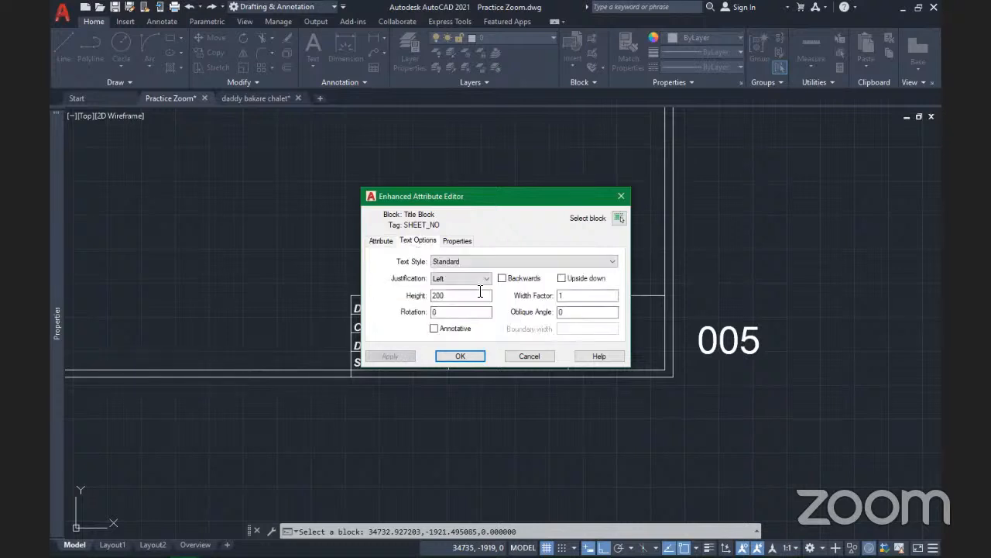
click(481, 281)
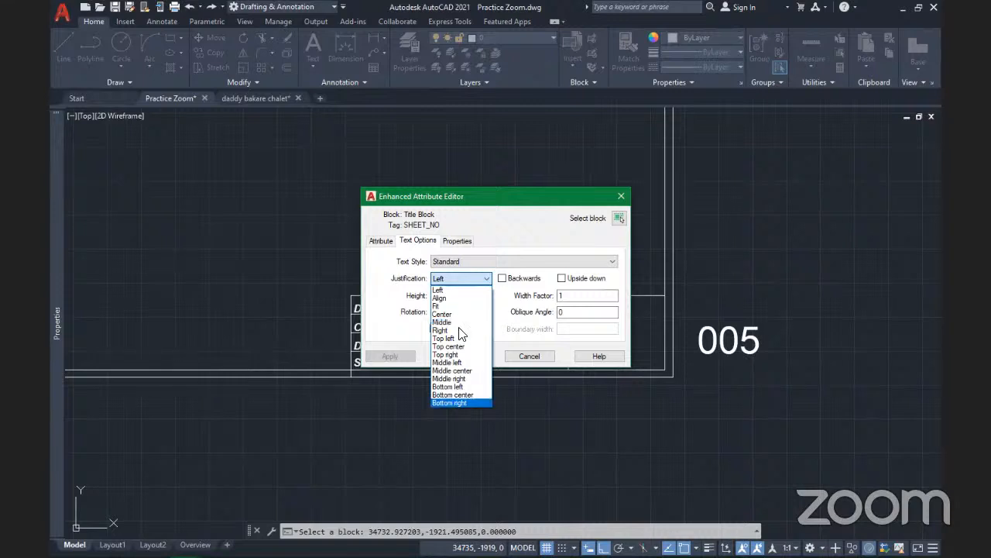
click(447, 306)
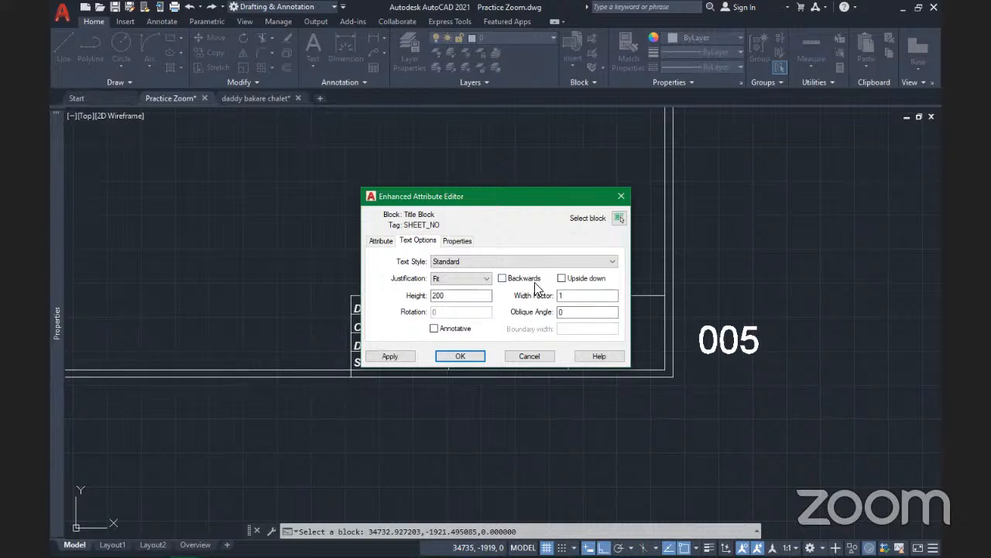
click(502, 279)
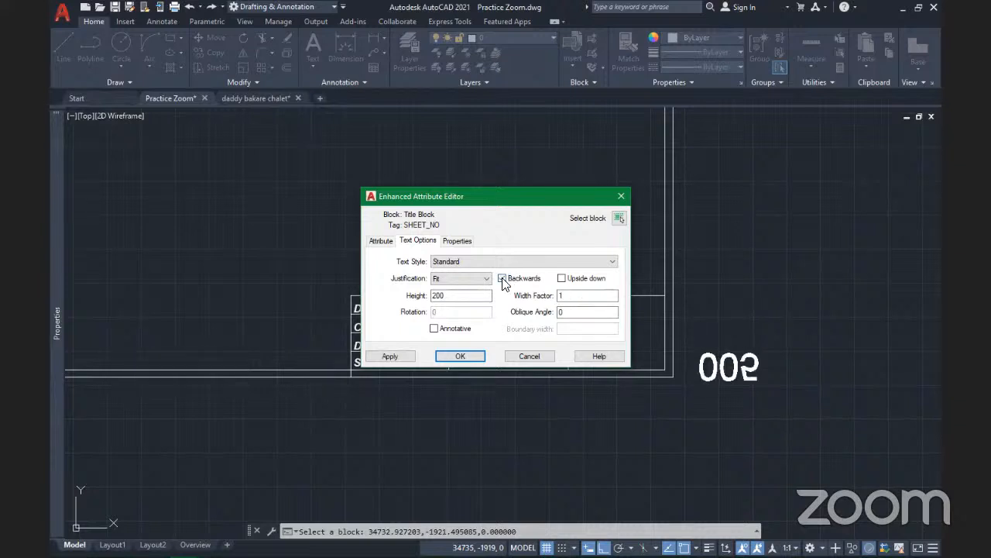
click(537, 276)
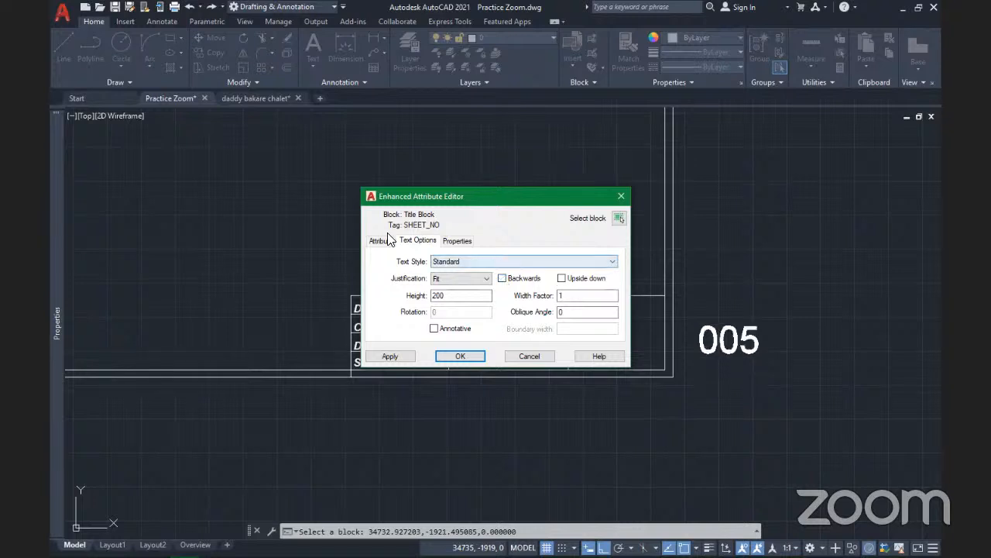
click(457, 241)
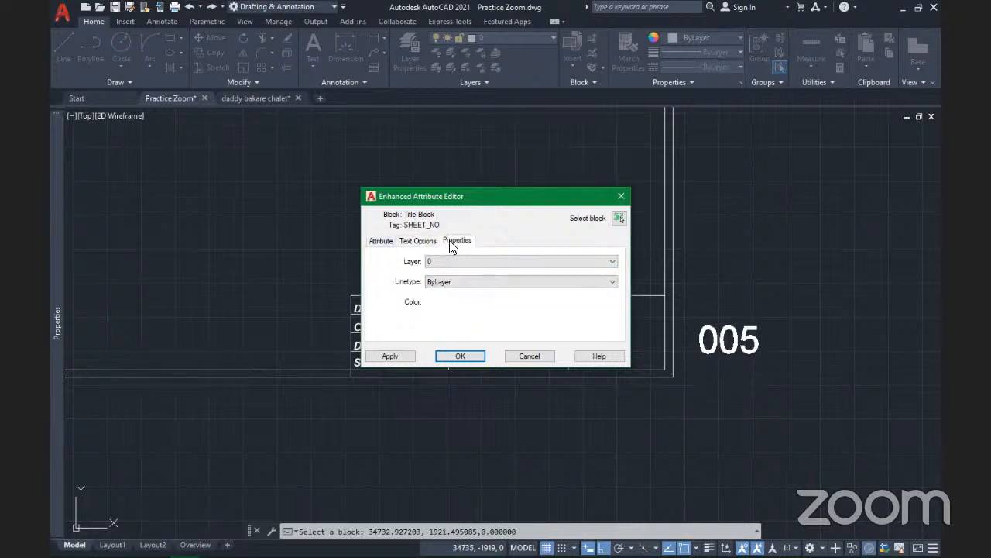
click(381, 240)
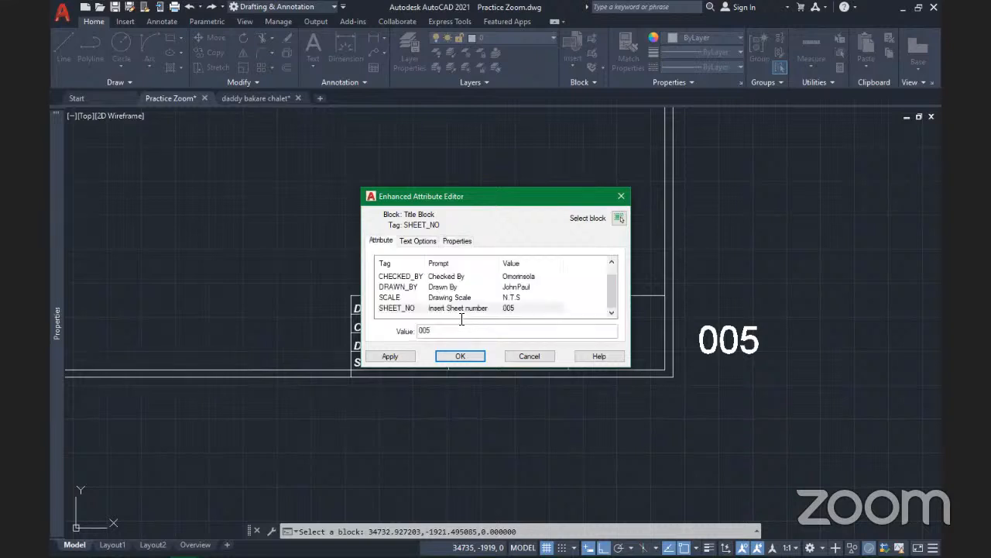
drag(432, 331, 383, 329)
key(BackSpace)
click(410, 355)
click(462, 357)
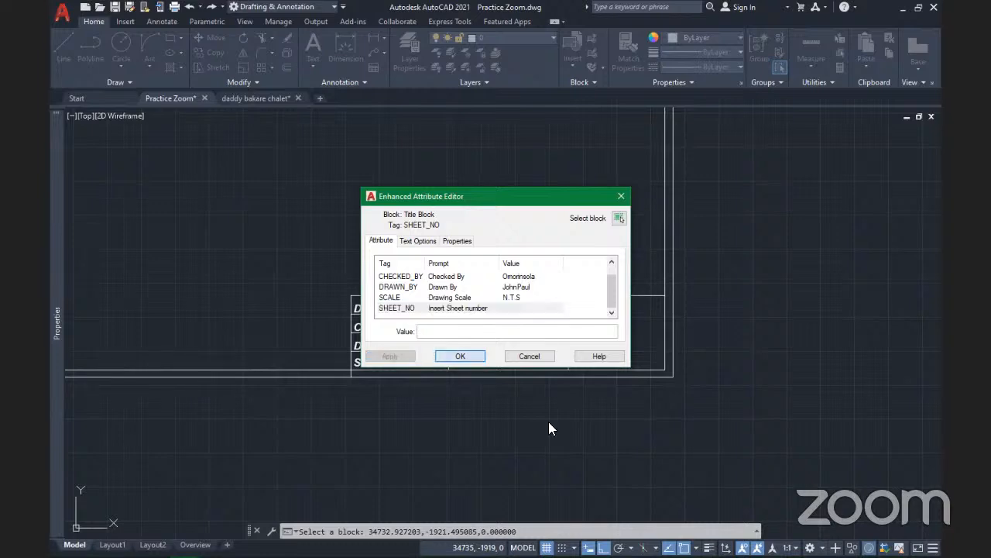
scroll(515, 361, up, 6)
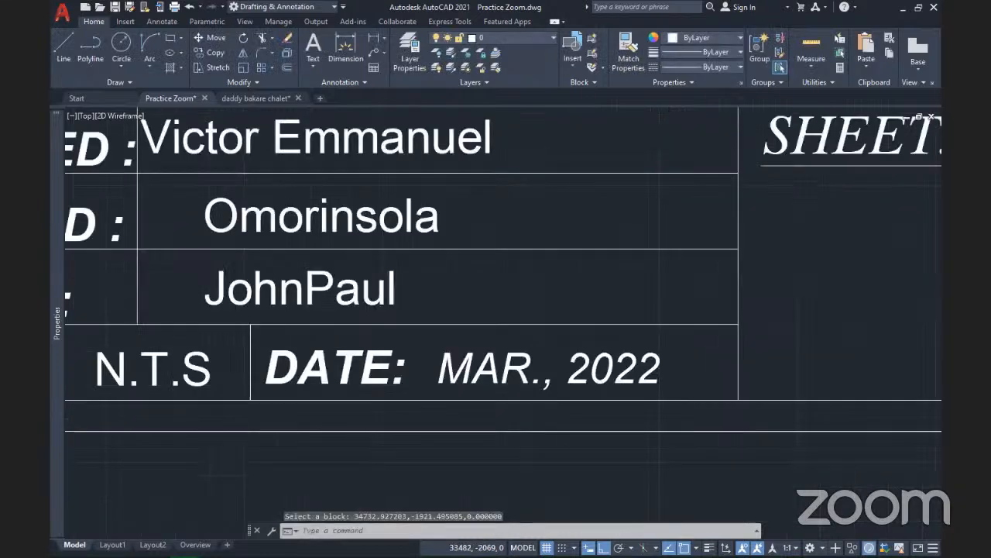
scroll(523, 345, down, 2)
scroll(524, 339, down, 2)
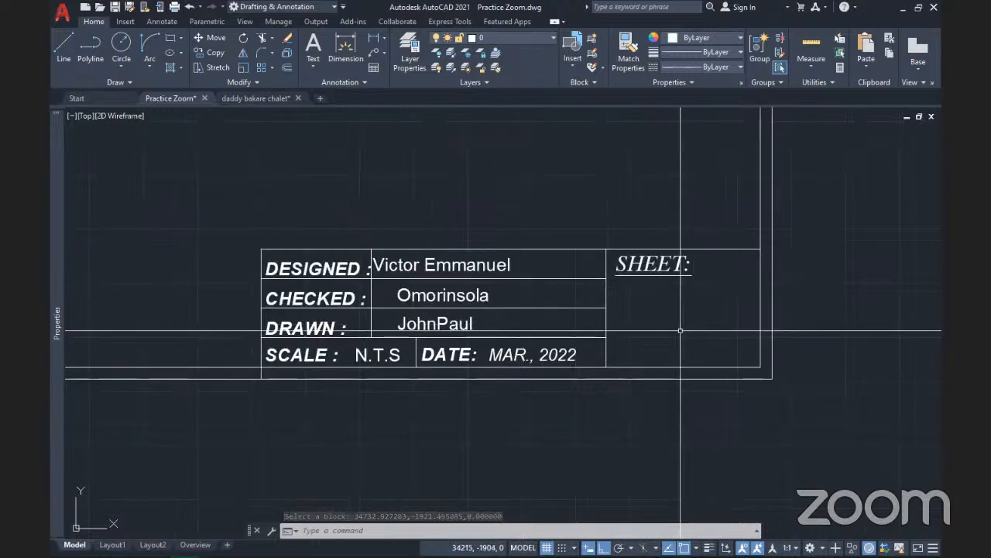
scroll(689, 325, down, 4)
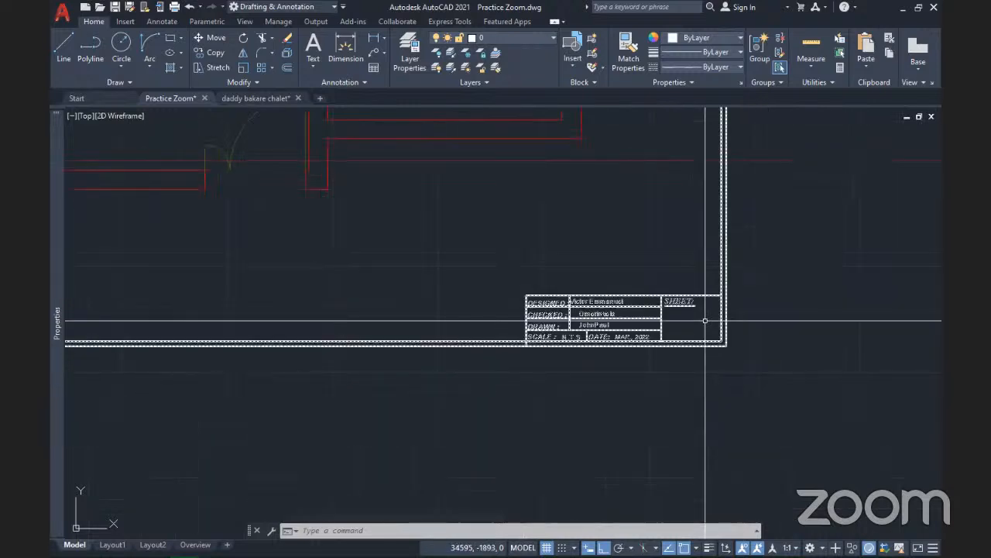
scroll(567, 315, up, 5)
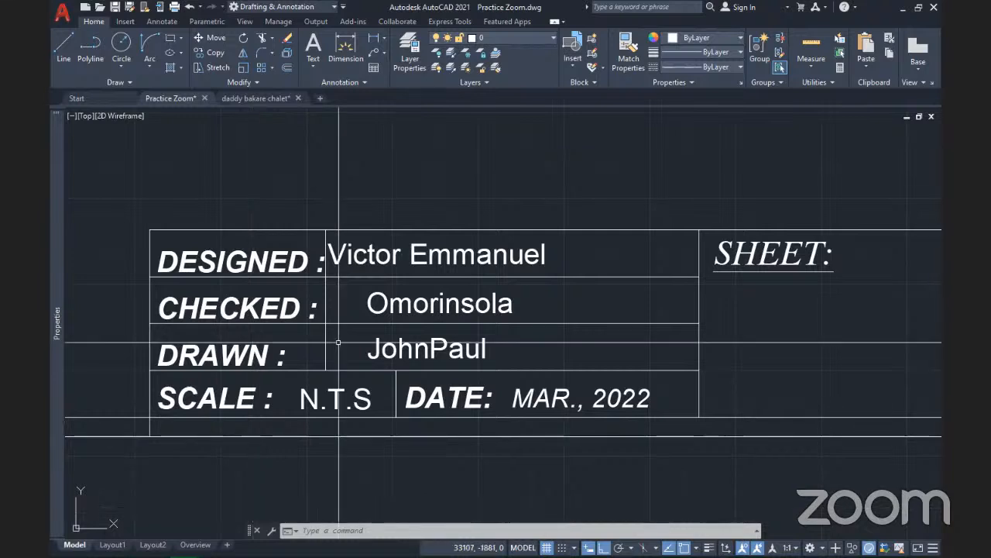
key(ctrl+a)
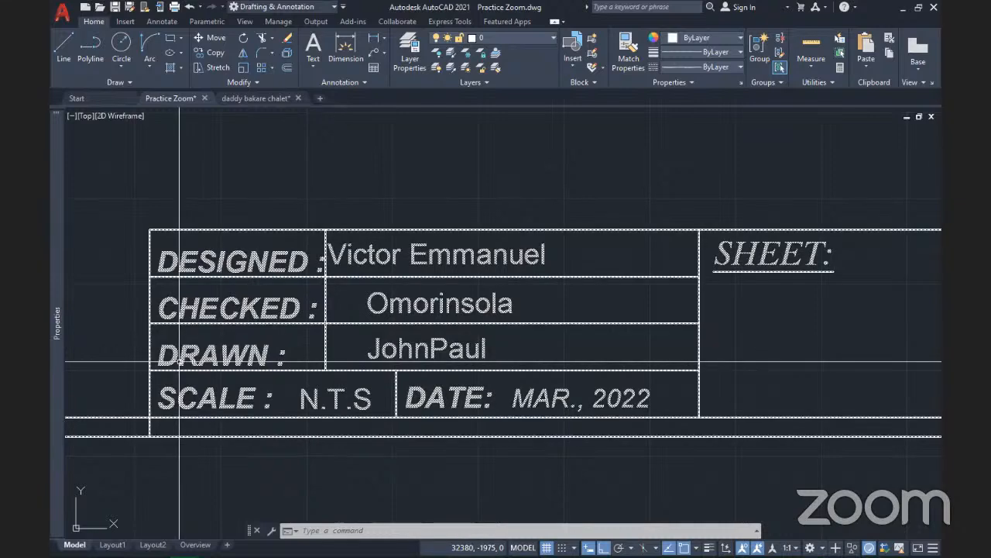
key(Escape)
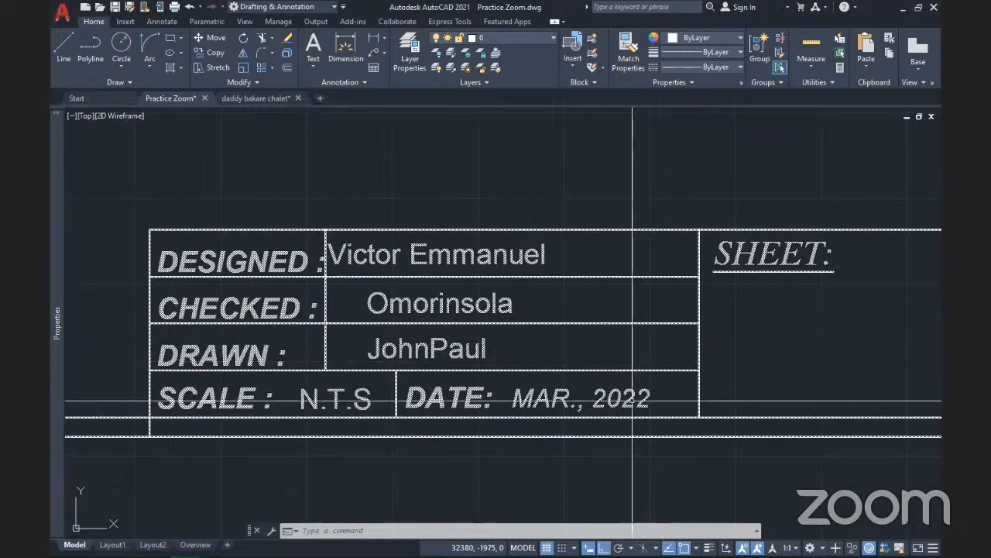
scroll(696, 370, down, 6)
scroll(693, 368, down, 1)
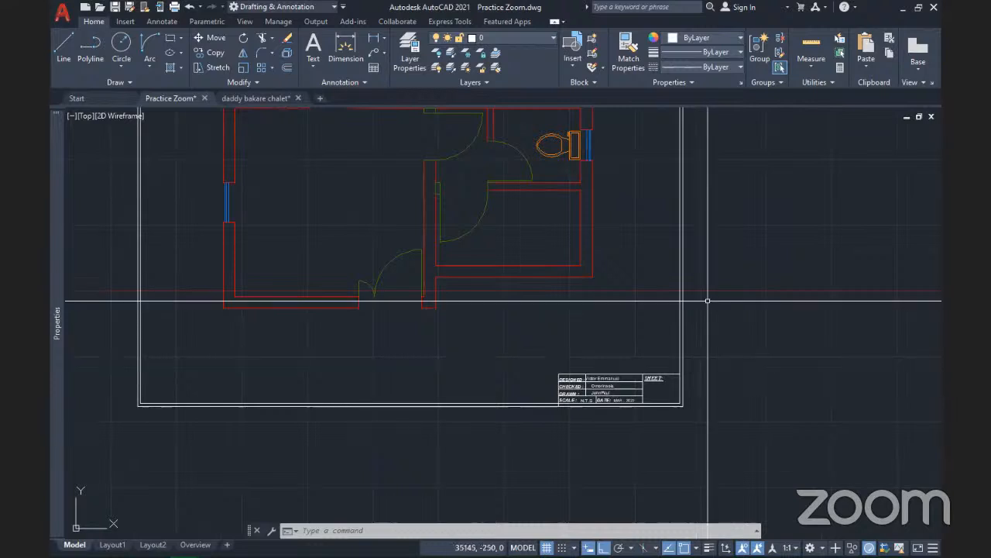
scroll(666, 363, down, 2)
scroll(118, 170, up, 2)
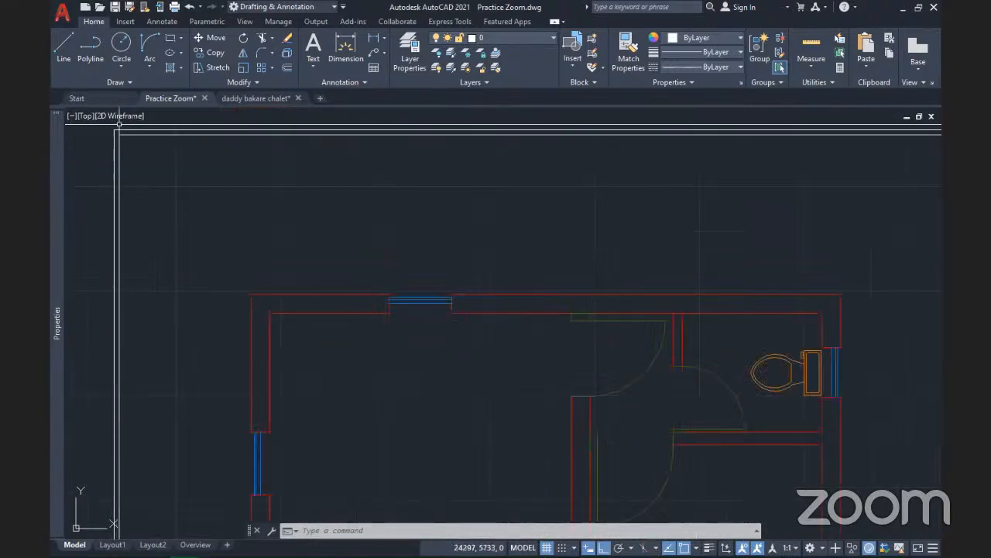
scroll(120, 171, up, 3)
scroll(121, 171, down, 2)
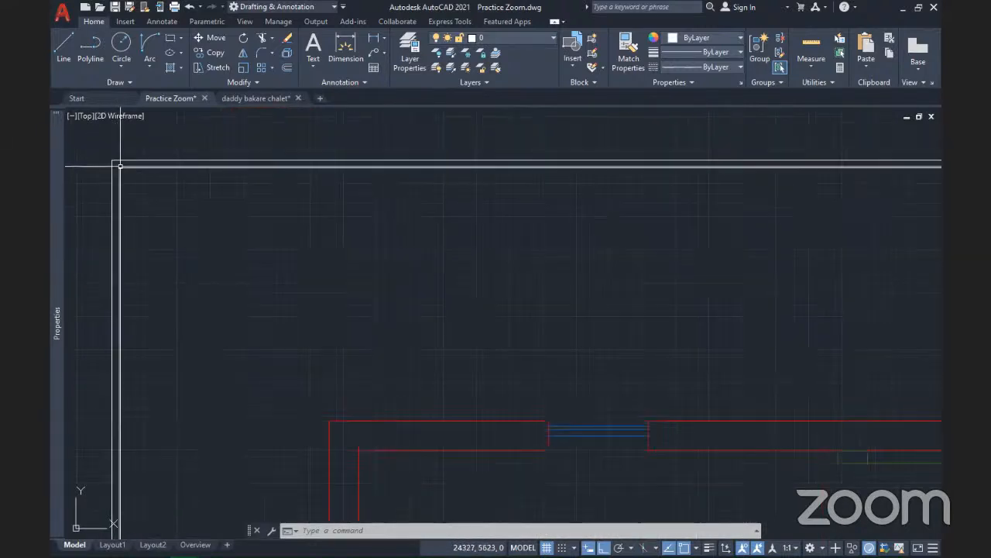
scroll(123, 168, down, 2)
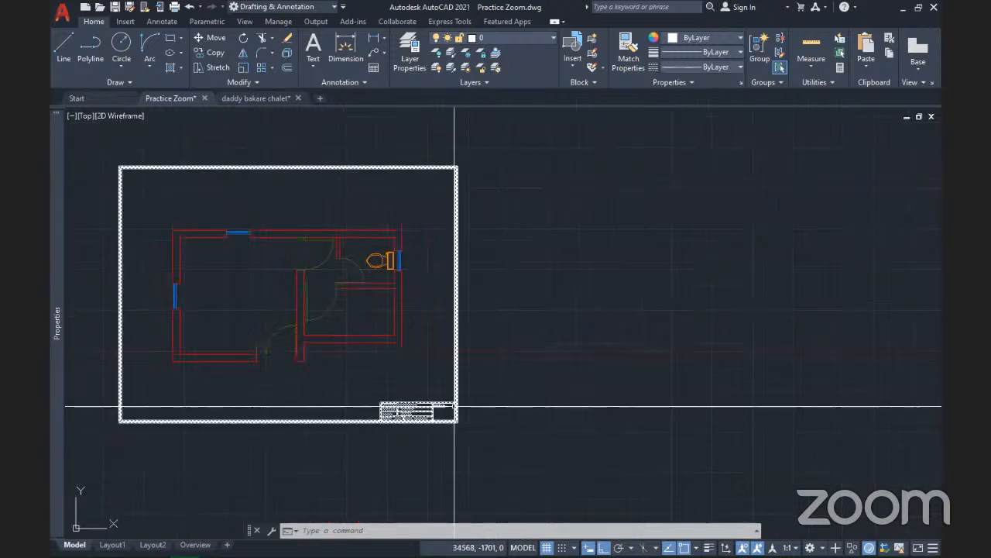
scroll(455, 407, up, 8)
middle_drag(455, 407, 559, 375)
scroll(560, 375, down, 2)
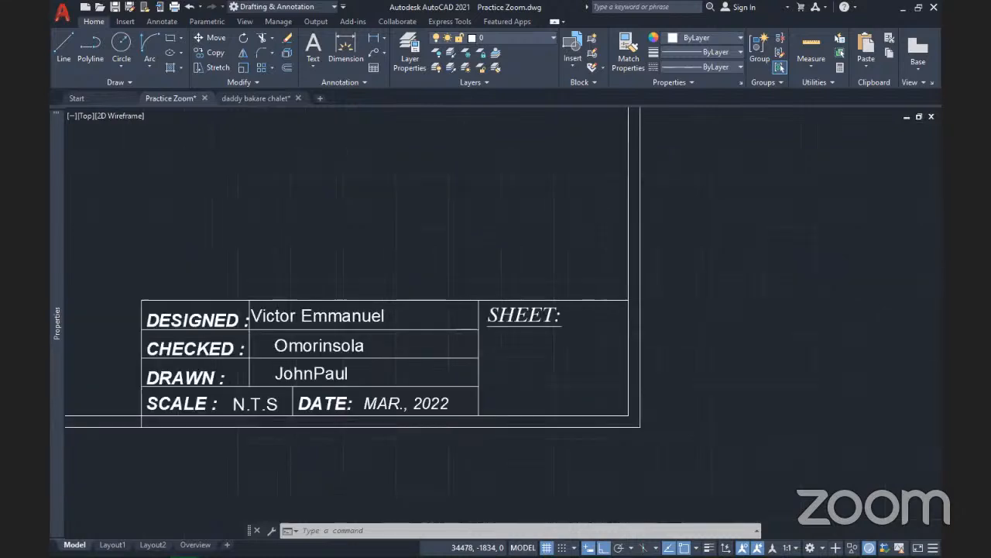
middle_drag(258, 327, 388, 333)
scroll(410, 325, down, 2)
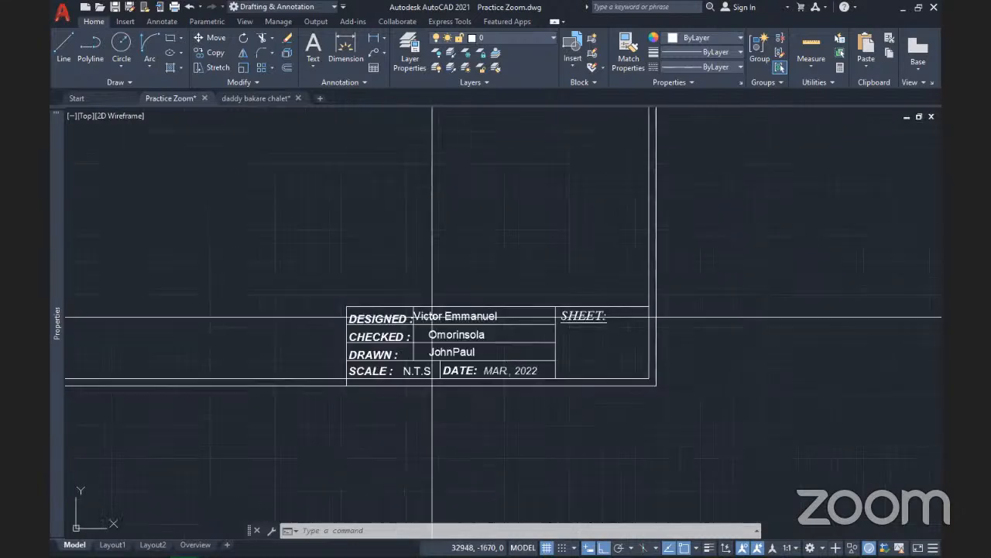
scroll(609, 364, up, 4)
scroll(631, 364, down, 4)
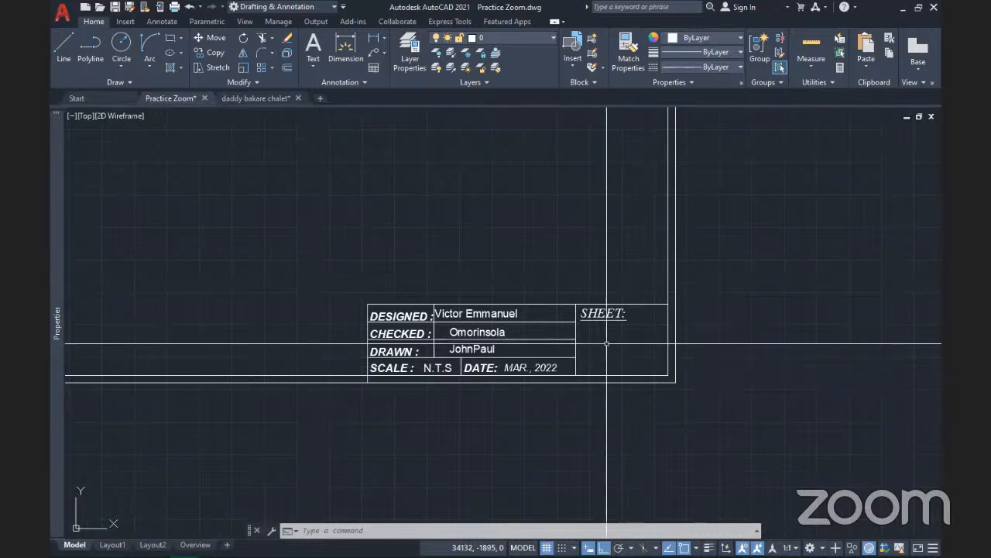
scroll(609, 345, down, 4)
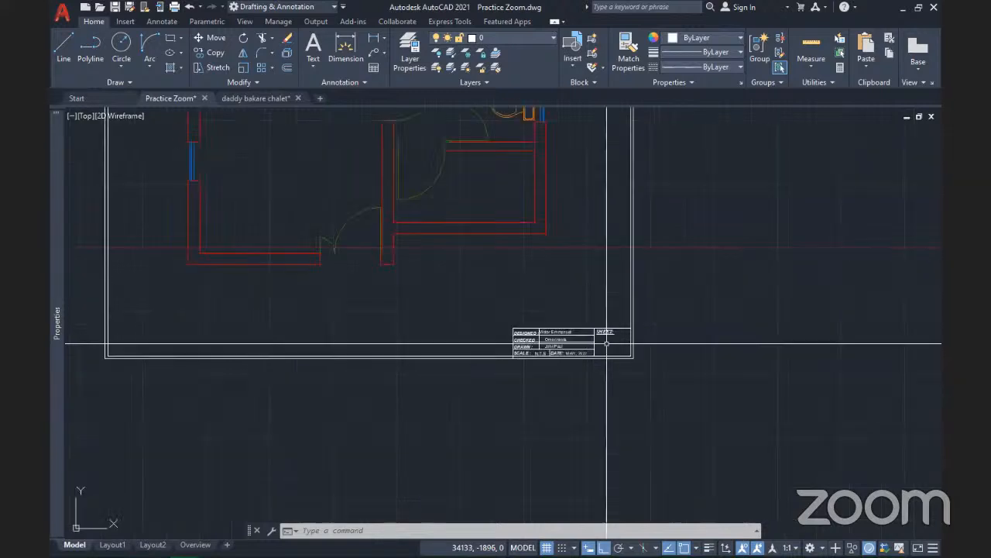
scroll(613, 346, up, 3)
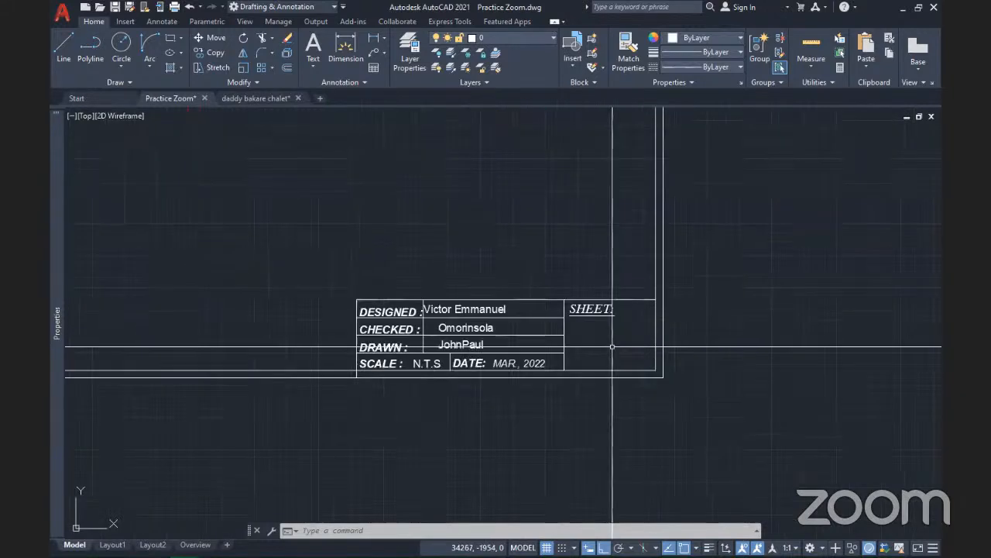
scroll(612, 346, down, 5)
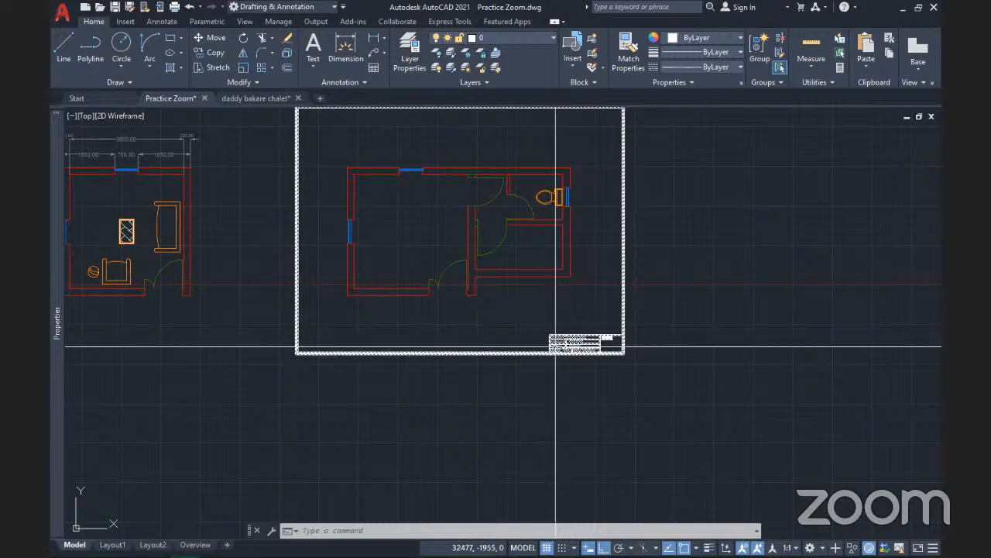
mouse_move(555, 346)
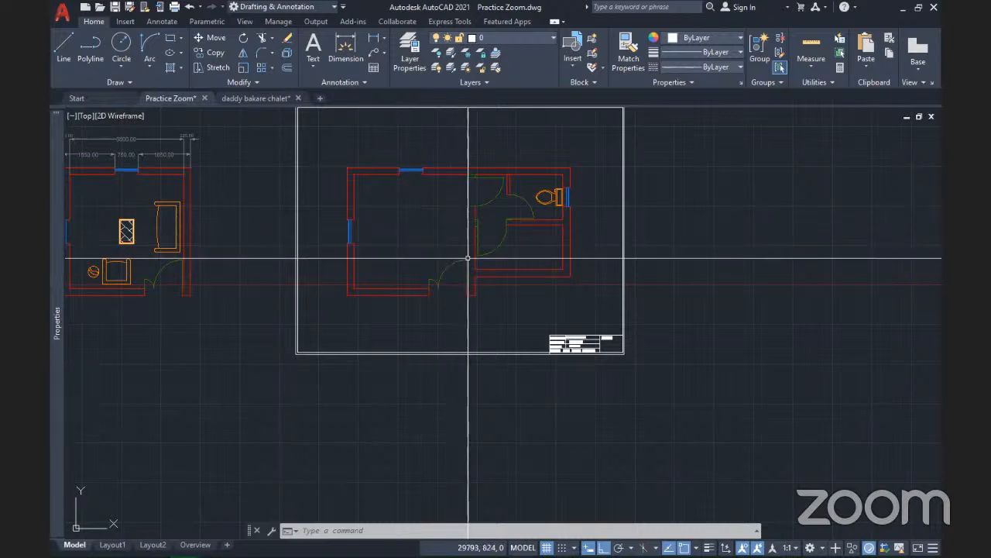
scroll(381, 233, up, 7)
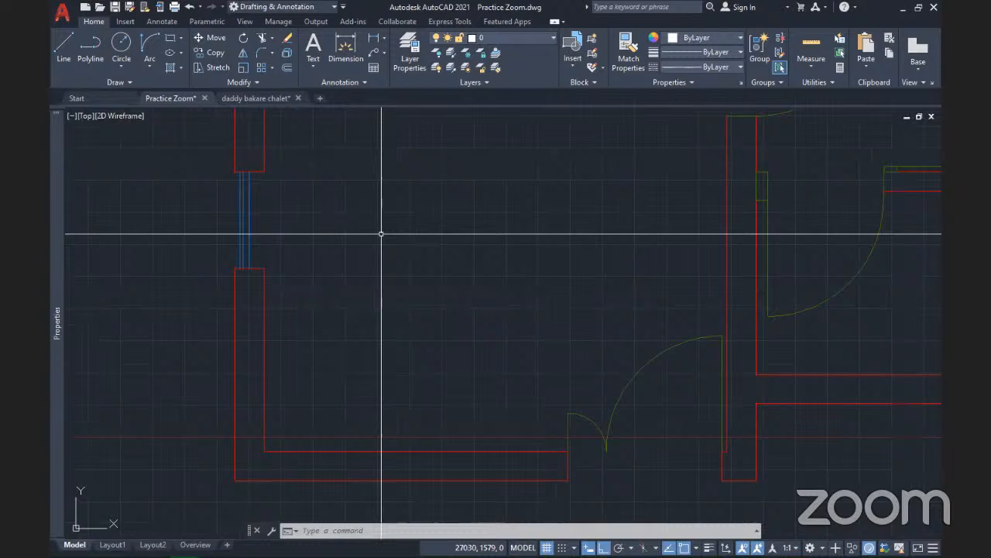
scroll(381, 234, down, 5)
scroll(381, 234, down, 2)
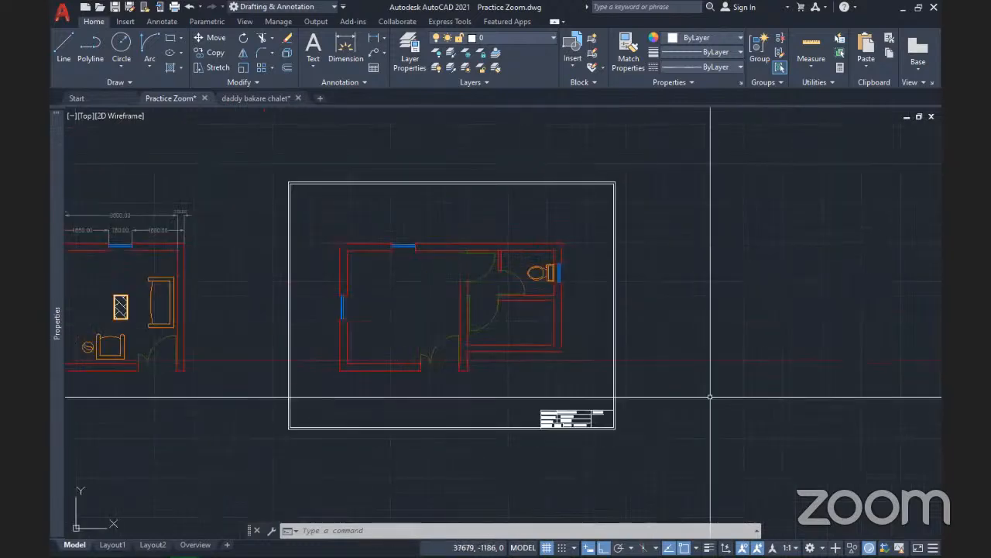
middle_drag(710, 398, 486, 424)
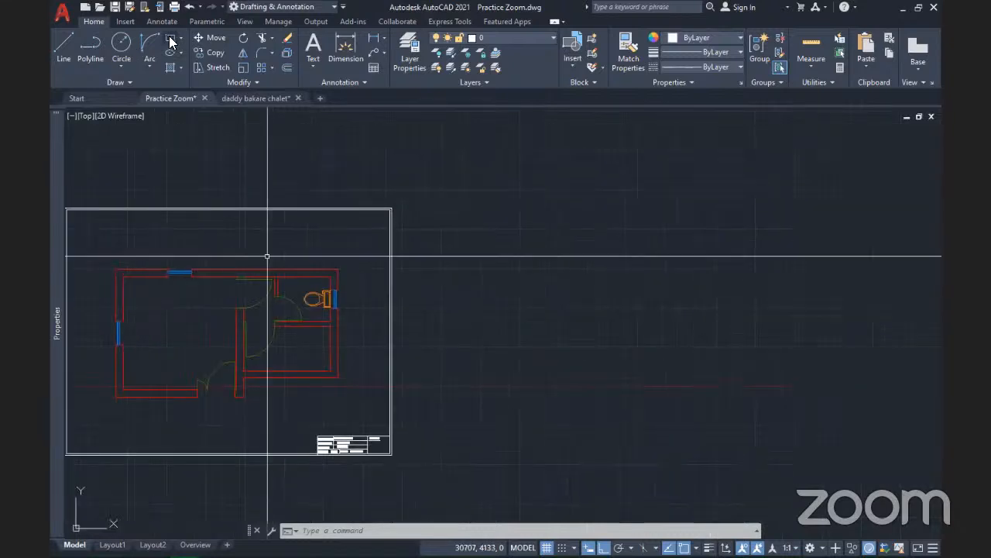
Draw a 420 by 279 rectangle in the empty space right of the border
click(172, 38)
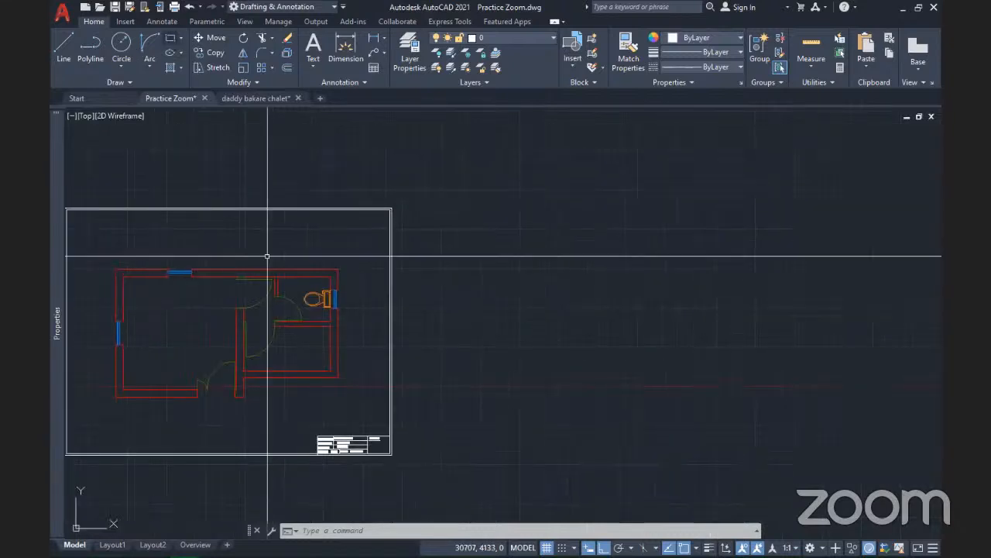
click(647, 365)
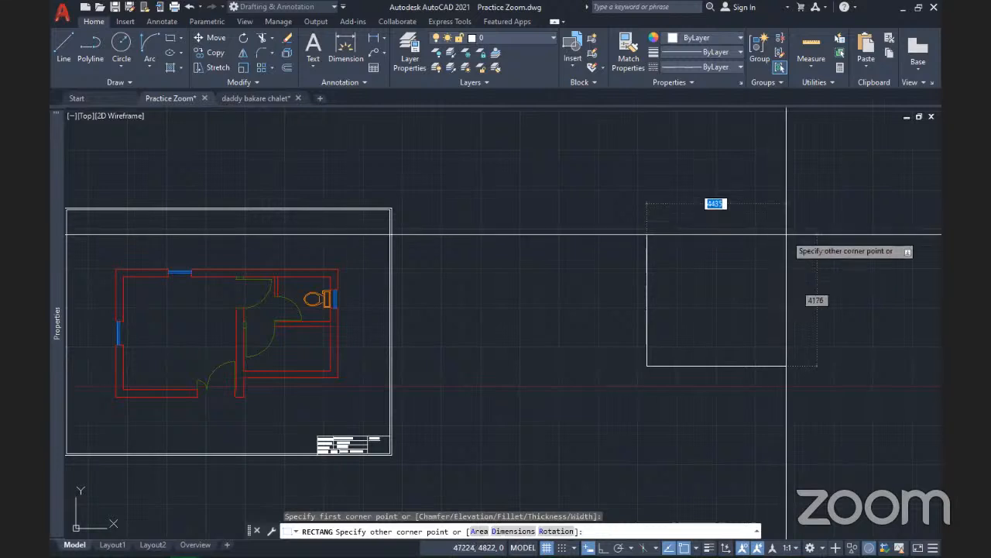
text(420)
key(Tab)
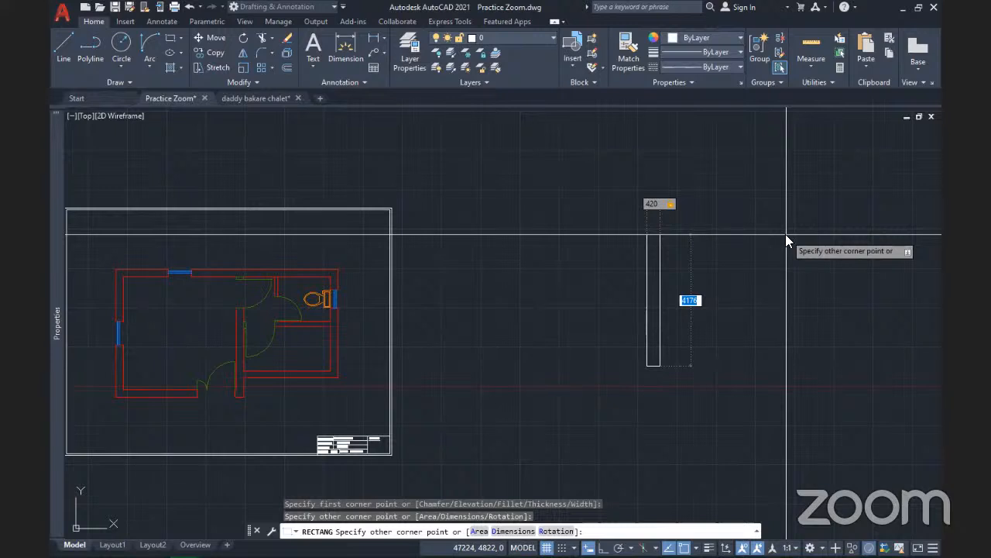
text(279)
key(Tab)
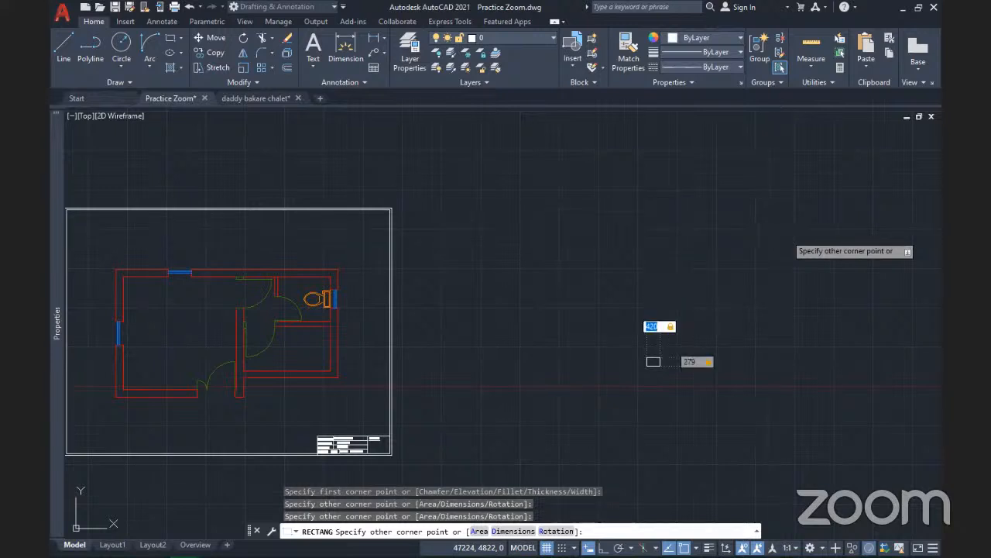
key(Return)
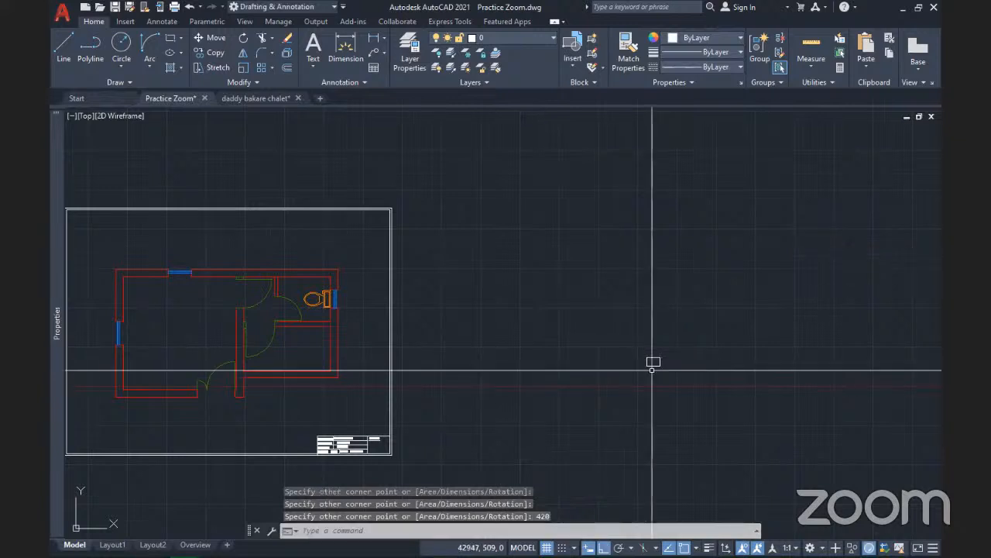
Zoom around to inspect the new rectangle, selecting it and then clearing the selection
scroll(652, 370, up, 8)
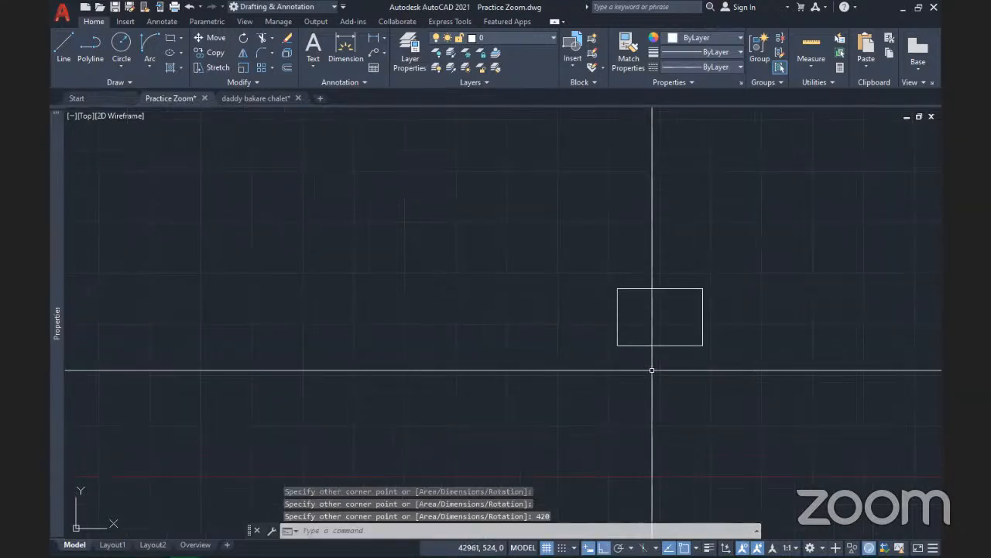
scroll(652, 369, up, 2)
scroll(653, 370, down, 4)
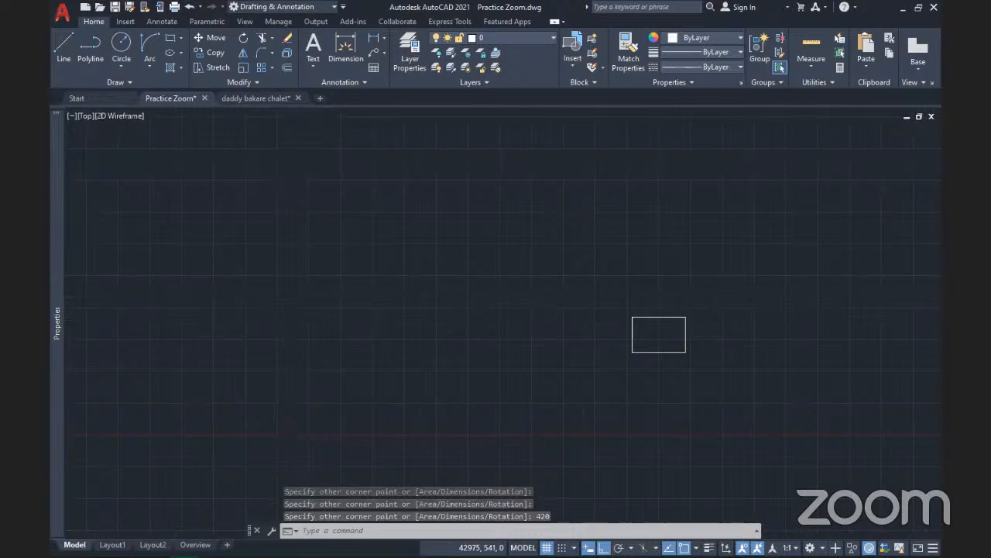
scroll(658, 353, down, 2)
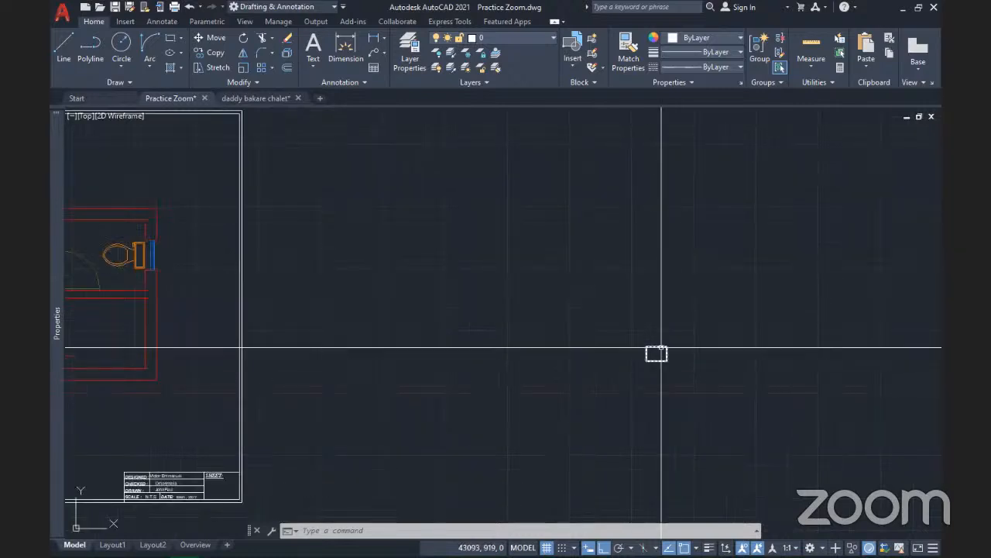
click(661, 353)
scroll(674, 349, up, 5)
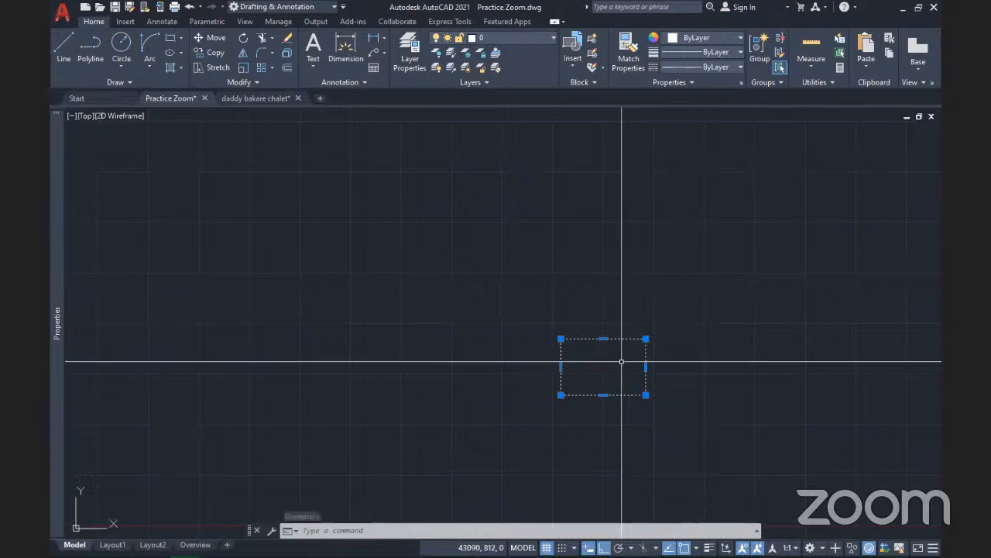
scroll(621, 362, up, 2)
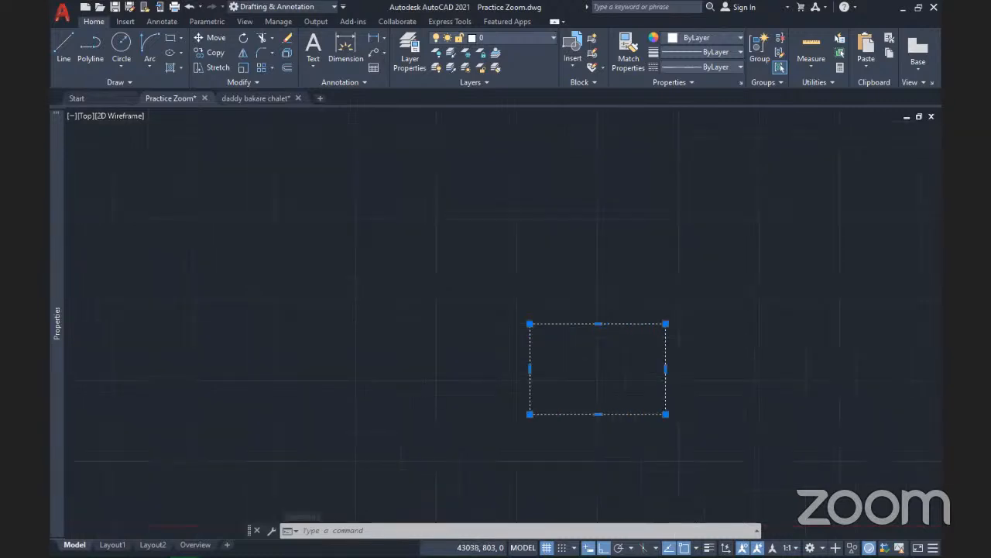
scroll(613, 362, up, 2)
key(Escape)
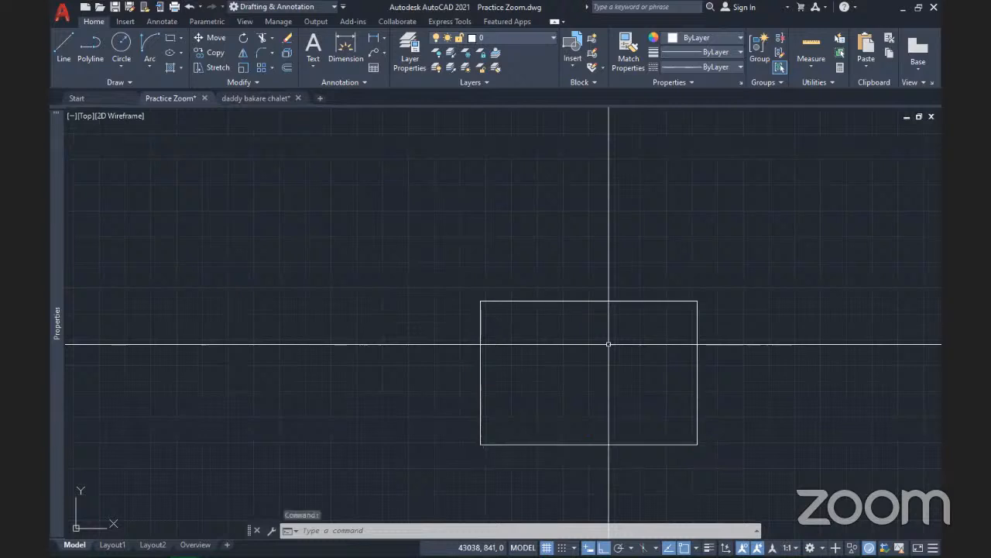
key(Escape)
scroll(608, 344, down, 10)
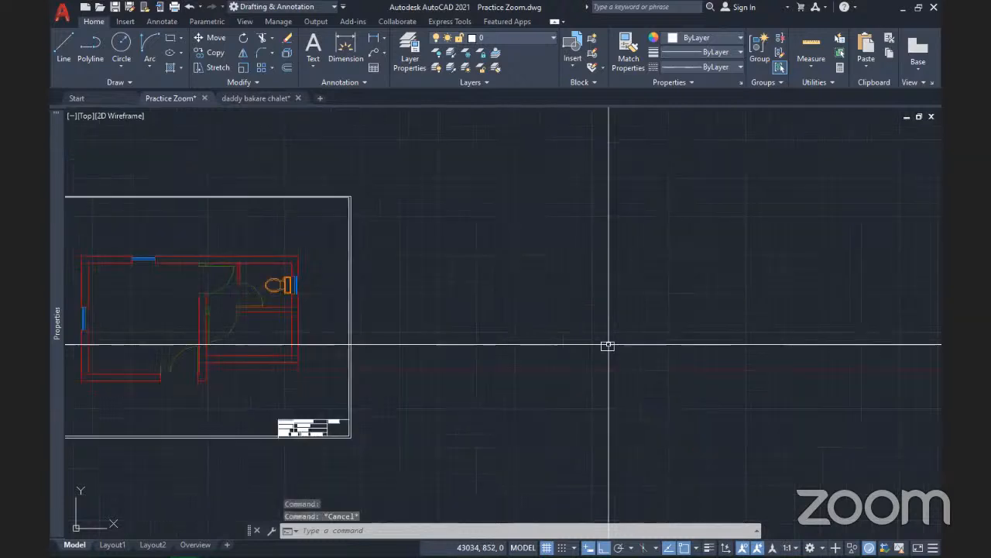
Window-select the small 420 by 279 rectangle and erase it with Delete
middle_drag(608, 345, 706, 352)
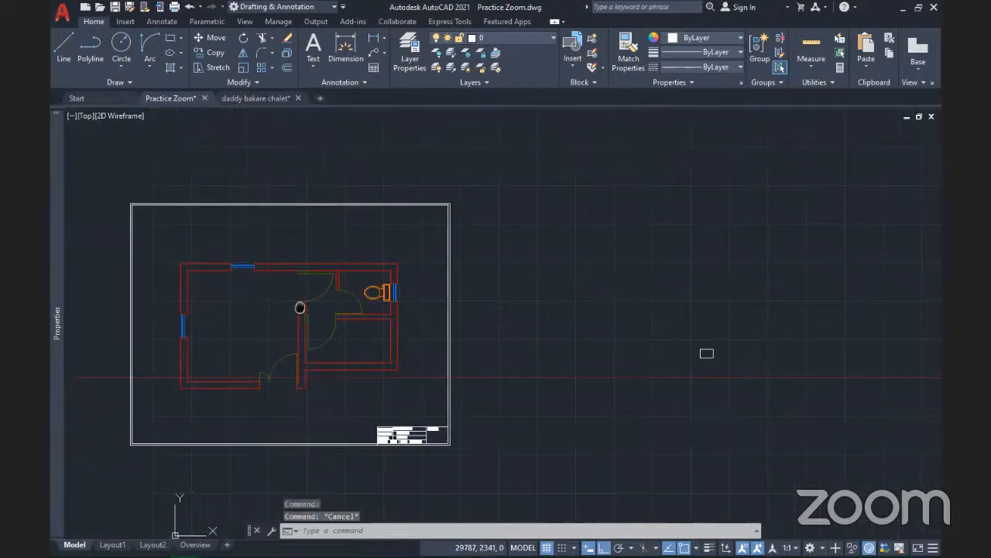
click(759, 382)
click(676, 323)
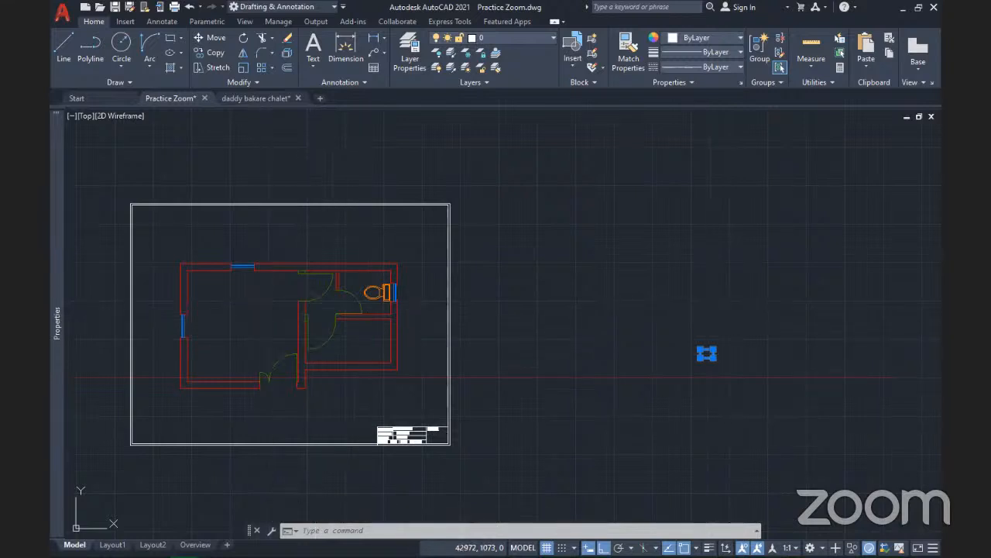
key(Escape)
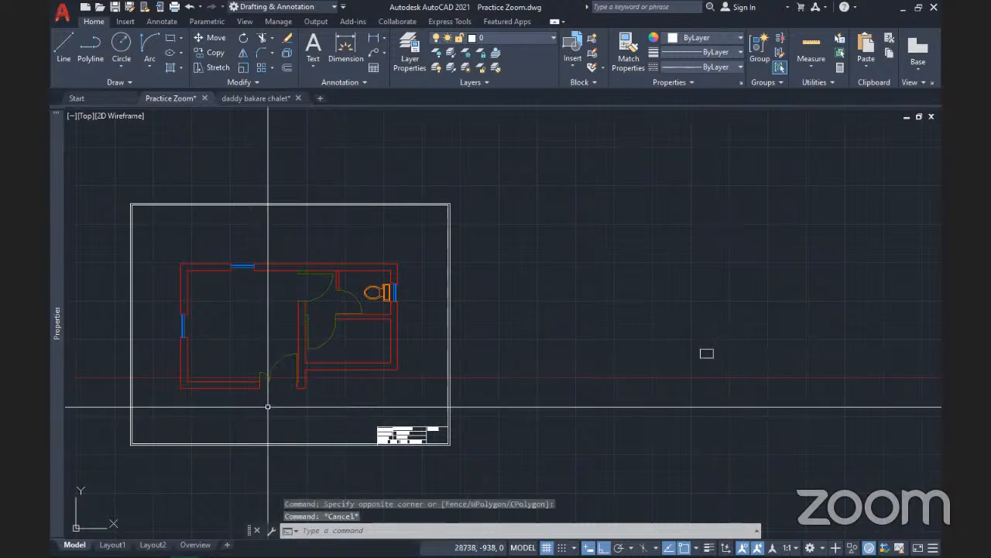
scroll(372, 386, up, 4)
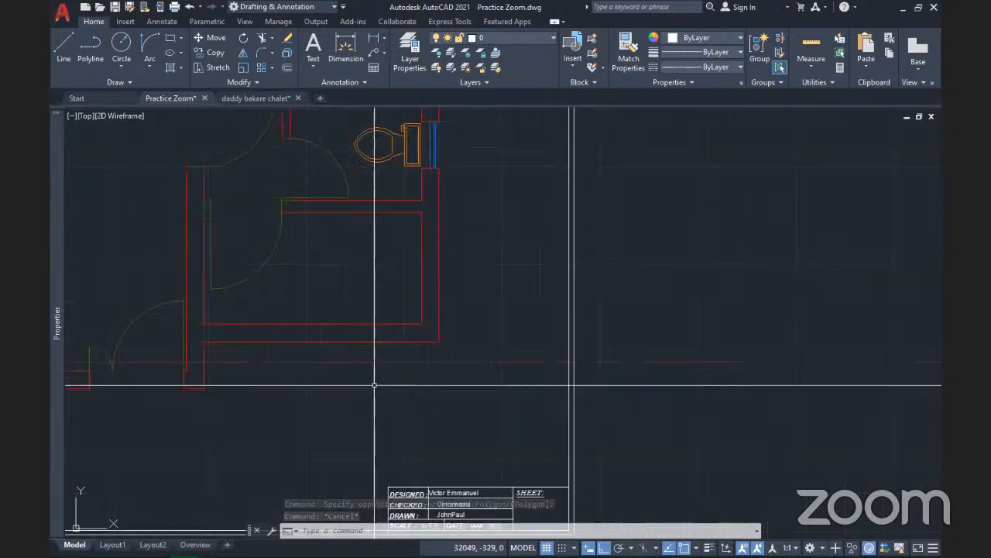
scroll(375, 385, down, 8)
scroll(543, 356, up, 4)
click(544, 448)
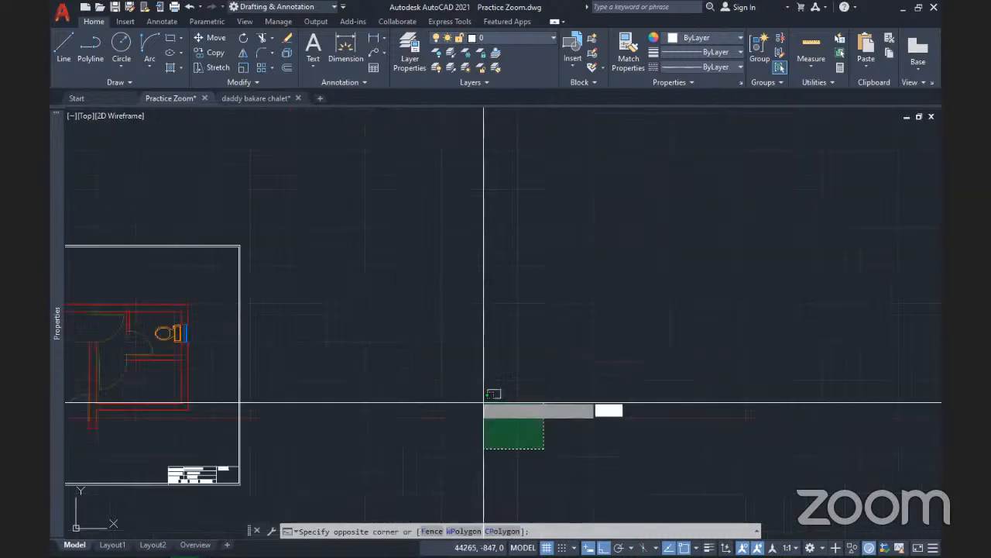
click(484, 402)
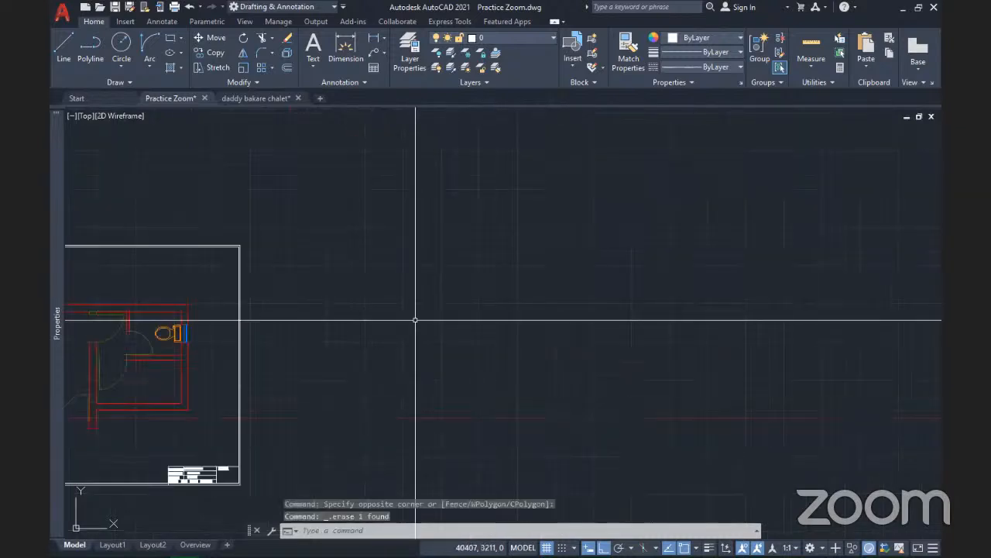
key(Delete)
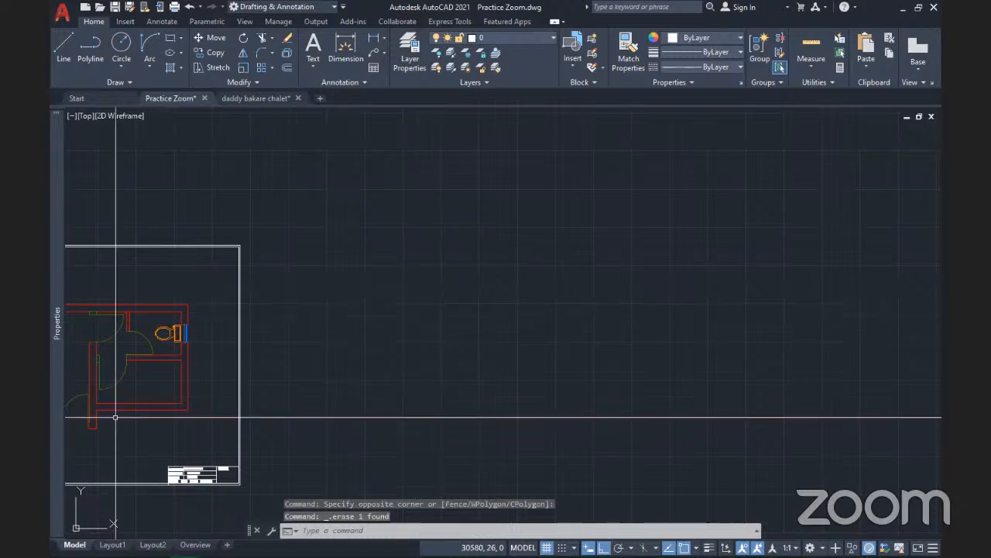
Zoom in to check the filled title block, then zoom out and start a new table
middle_drag(113, 409, 397, 352)
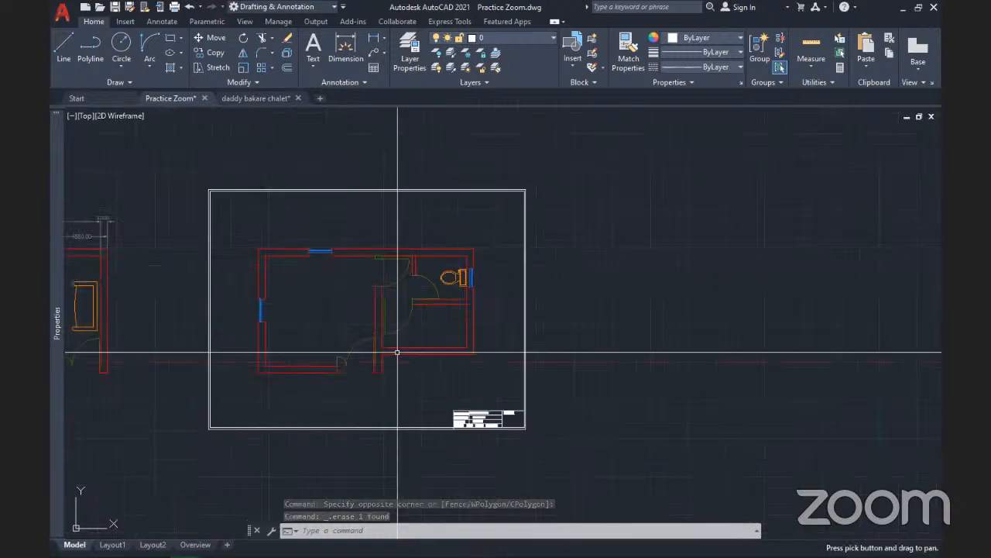
scroll(399, 349, up, 5)
scroll(399, 350, down, 5)
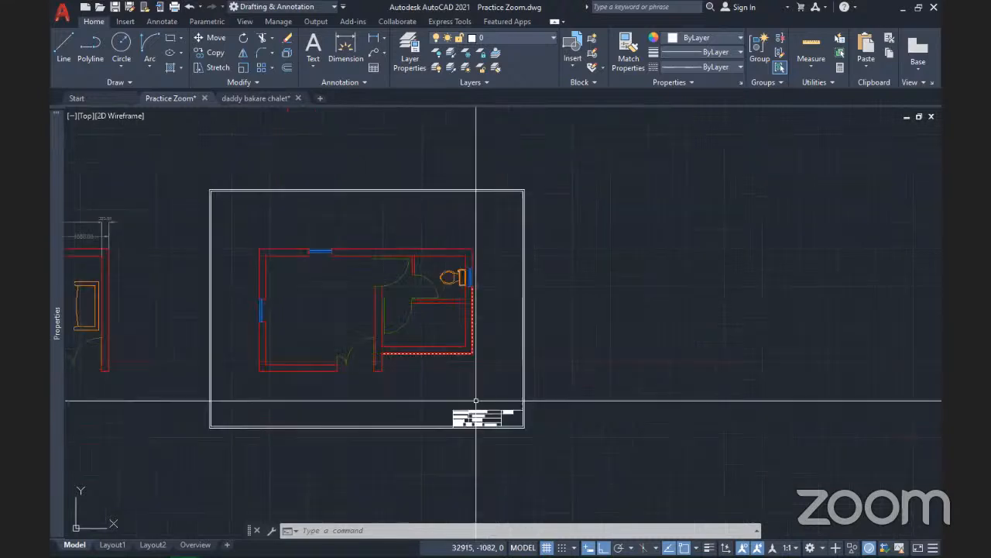
scroll(475, 401, up, 5)
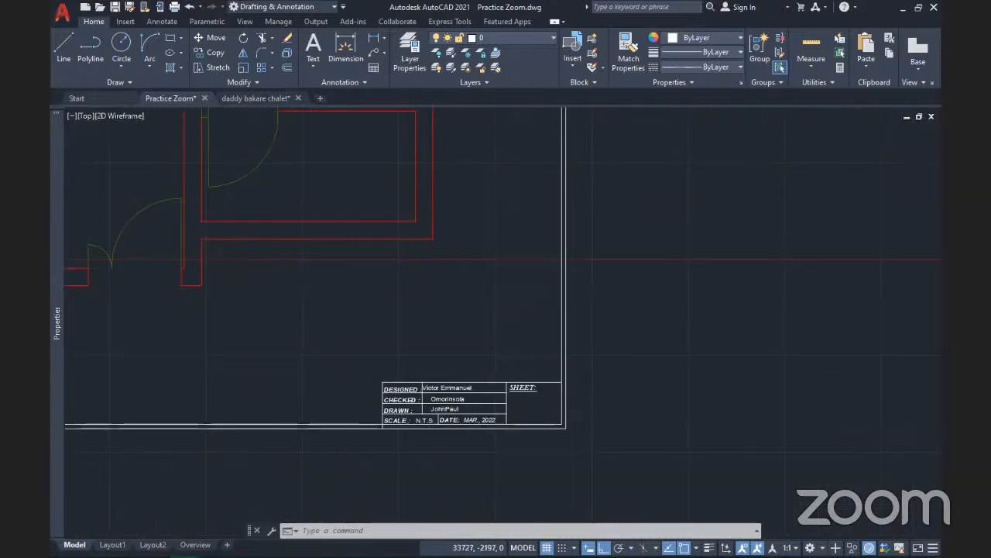
scroll(472, 315, up, 2)
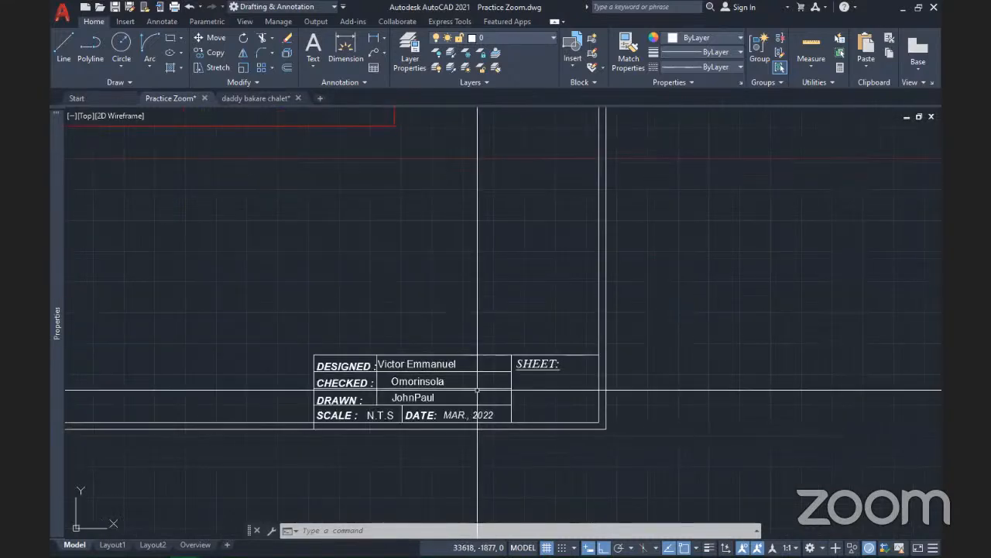
scroll(448, 395, up, 2)
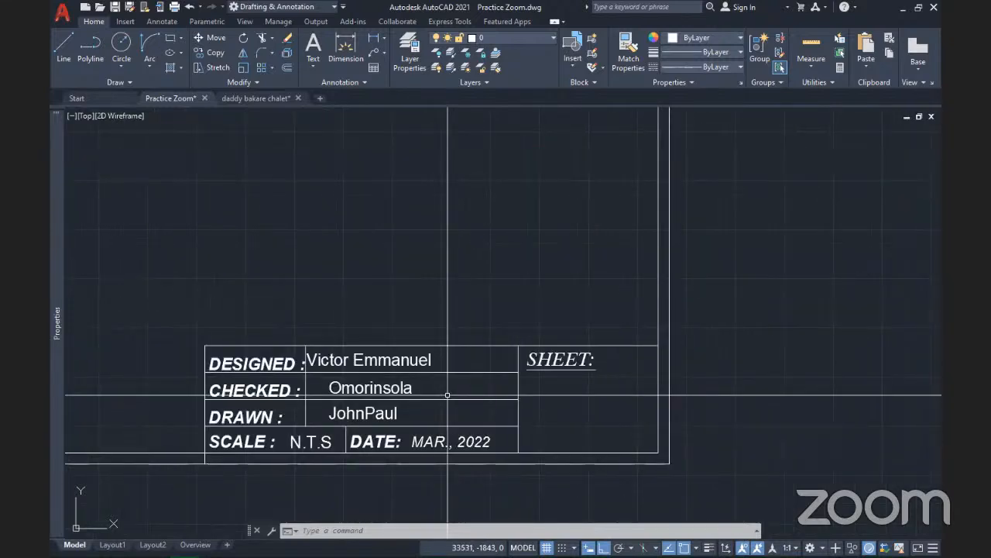
scroll(448, 395, down, 5)
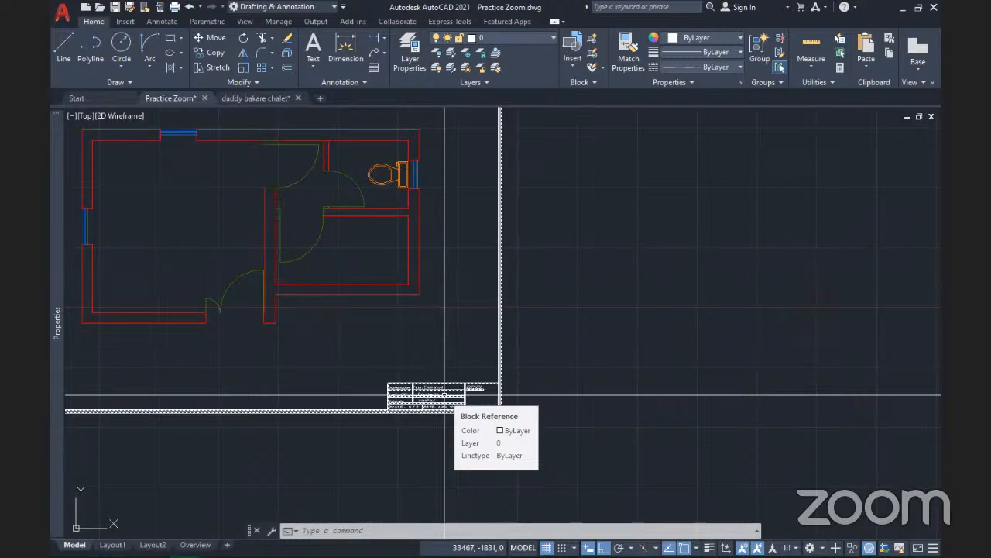
scroll(472, 372, down, 4)
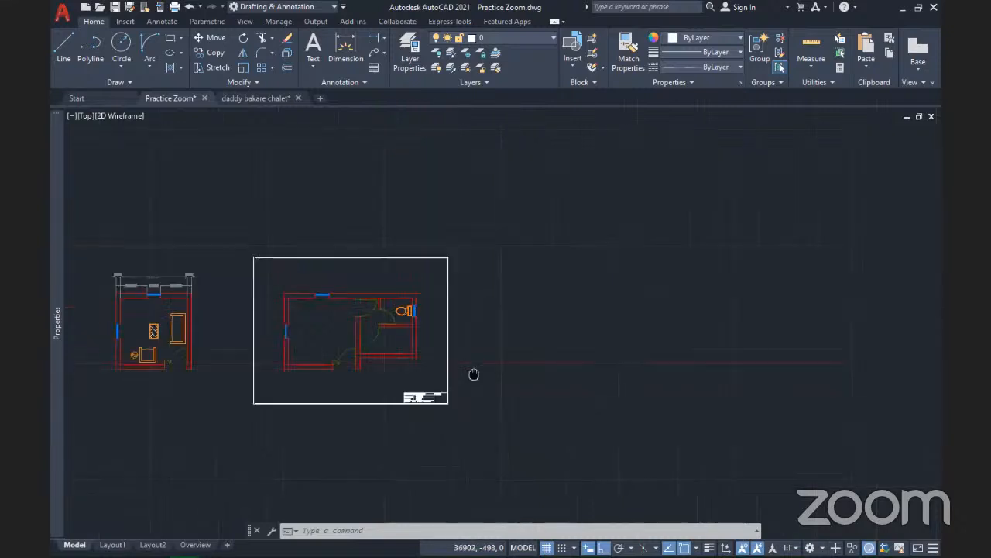
middle_drag(474, 374, 454, 372)
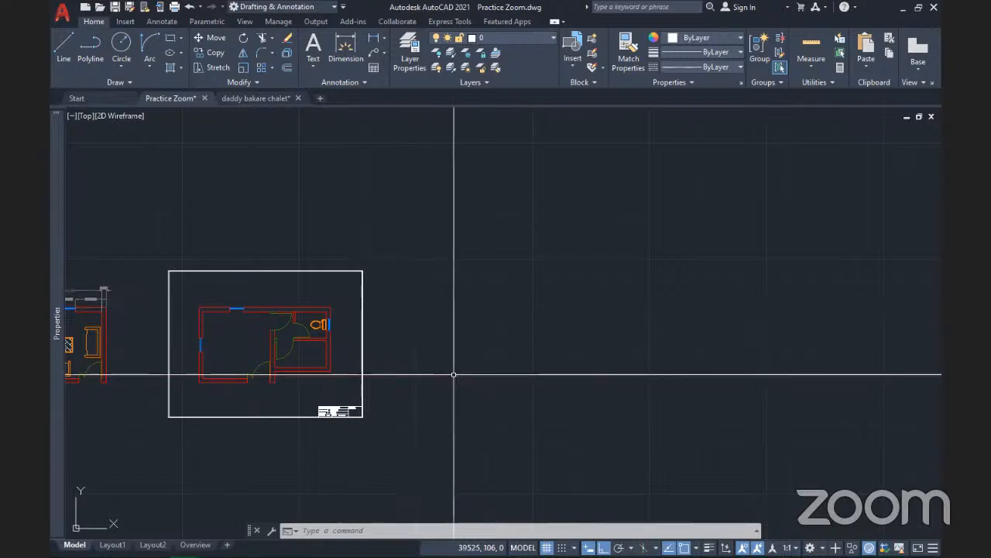
scroll(454, 375, up, 3)
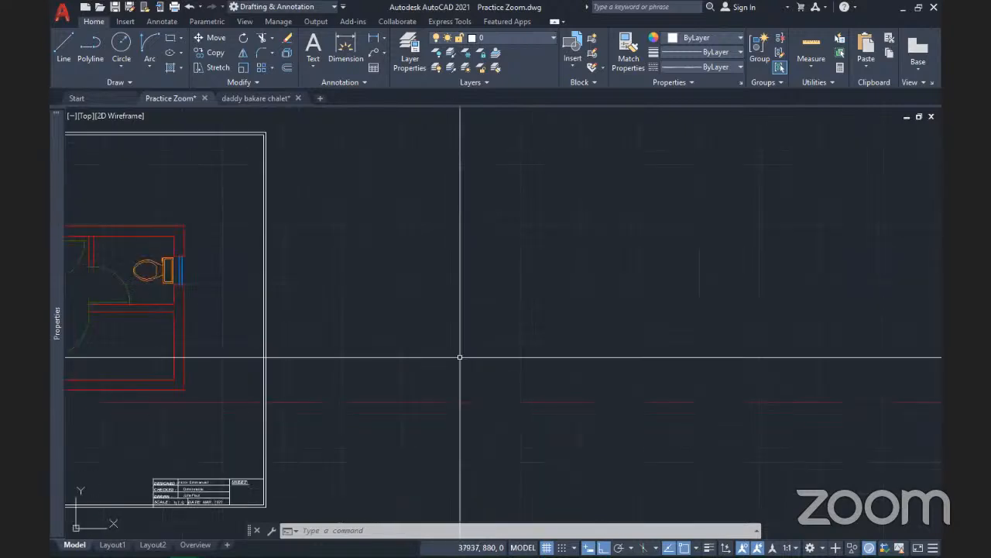
scroll(460, 358, down, 2)
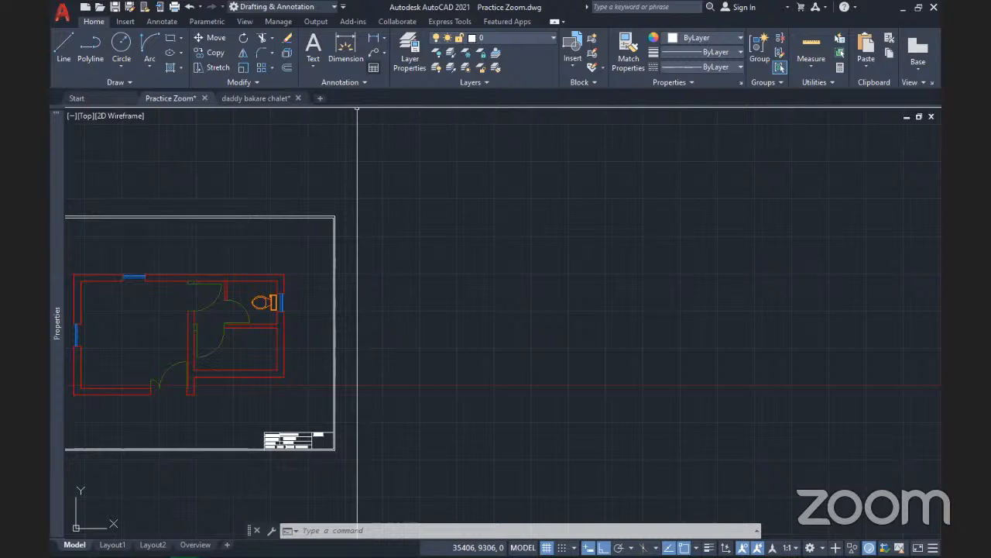
click(373, 67)
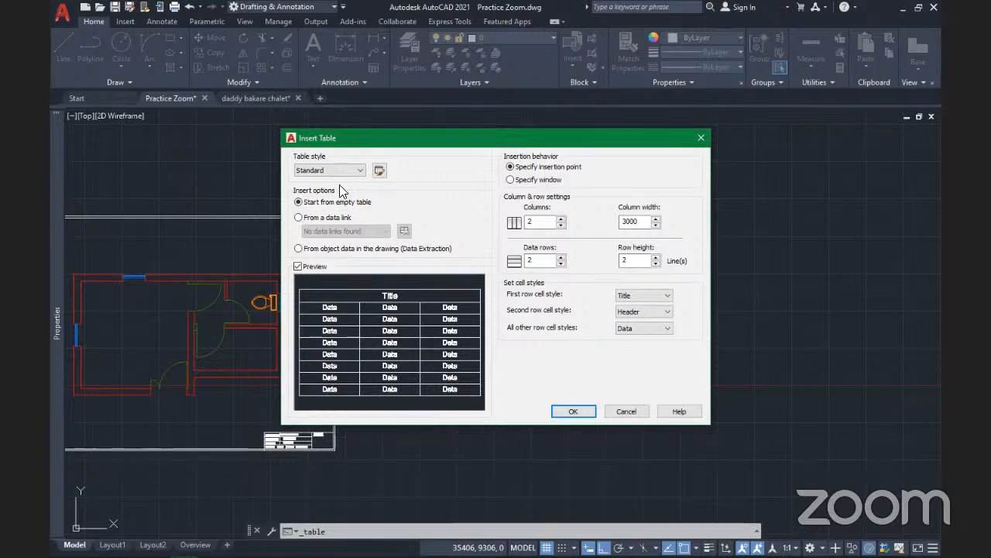
Keep the Standard table style and switch the insert option to From a data link
click(357, 172)
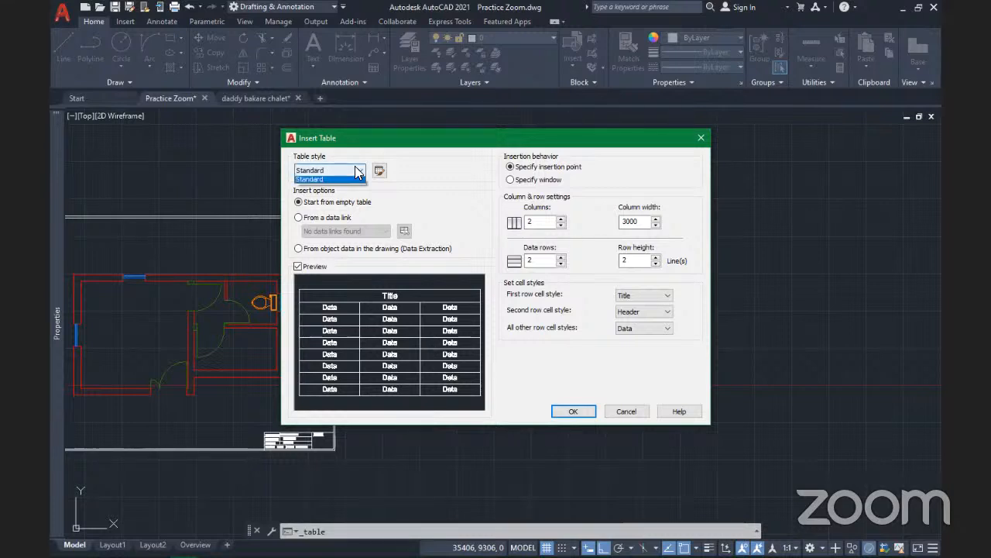
click(357, 179)
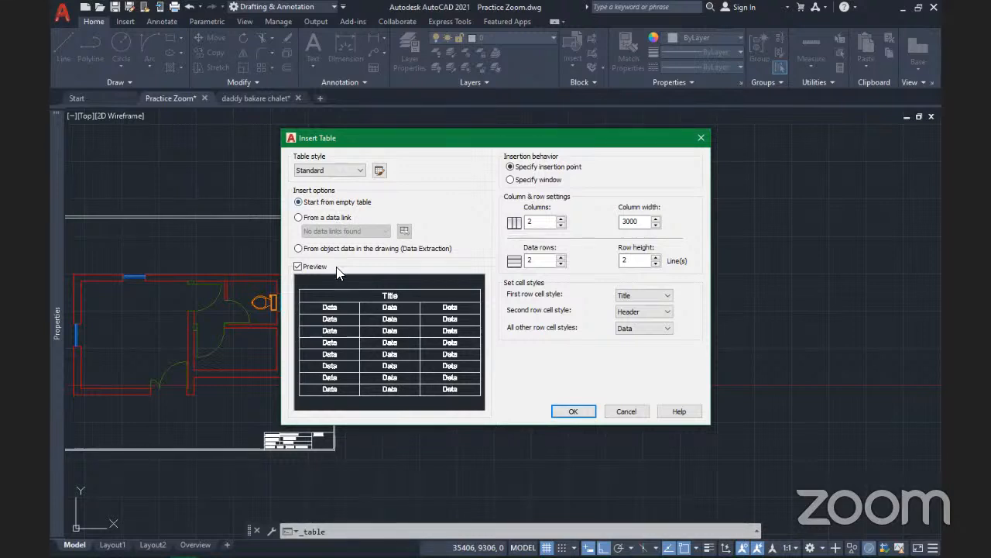
click(299, 218)
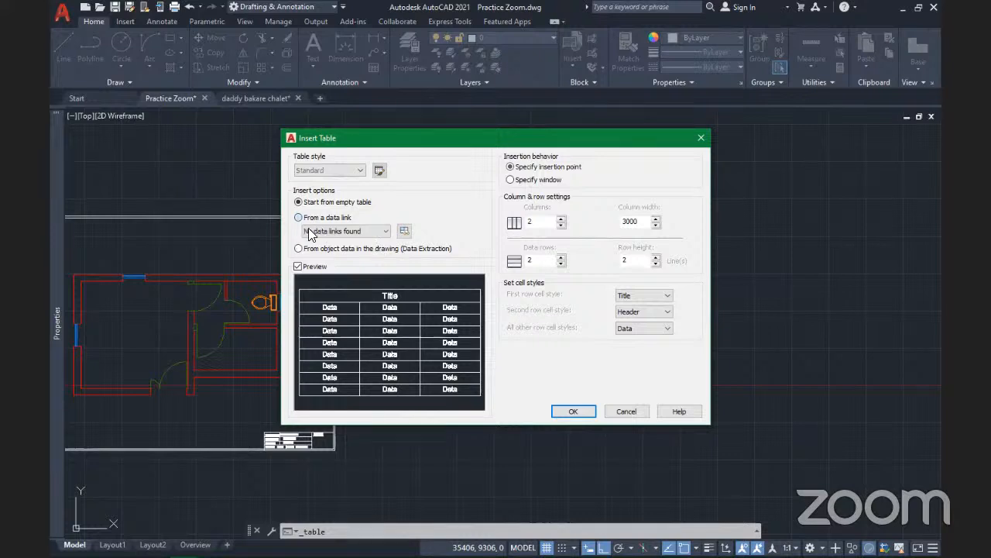
click(378, 231)
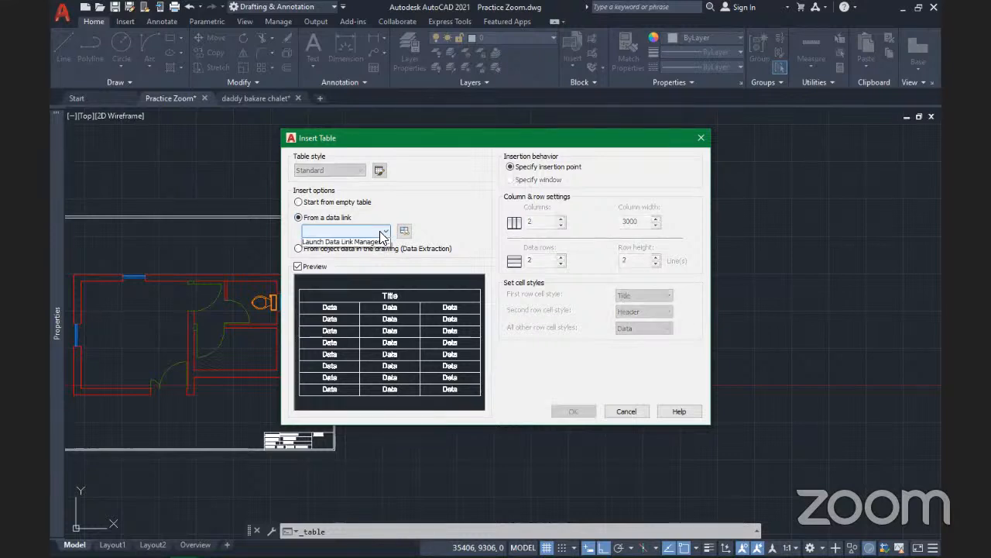
Create a new Excel data link named 'namhe' from the Data Link Manager
click(367, 242)
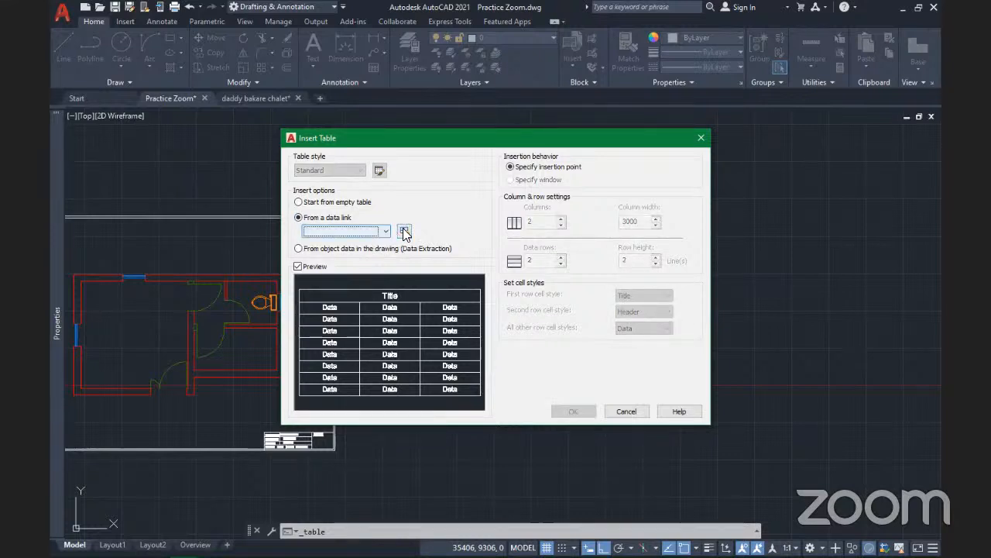
click(403, 231)
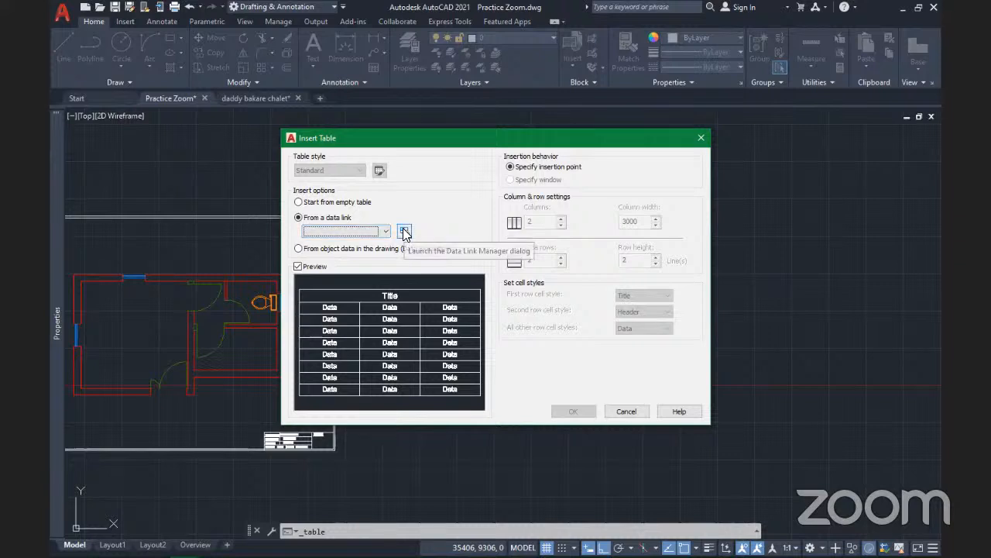
click(404, 233)
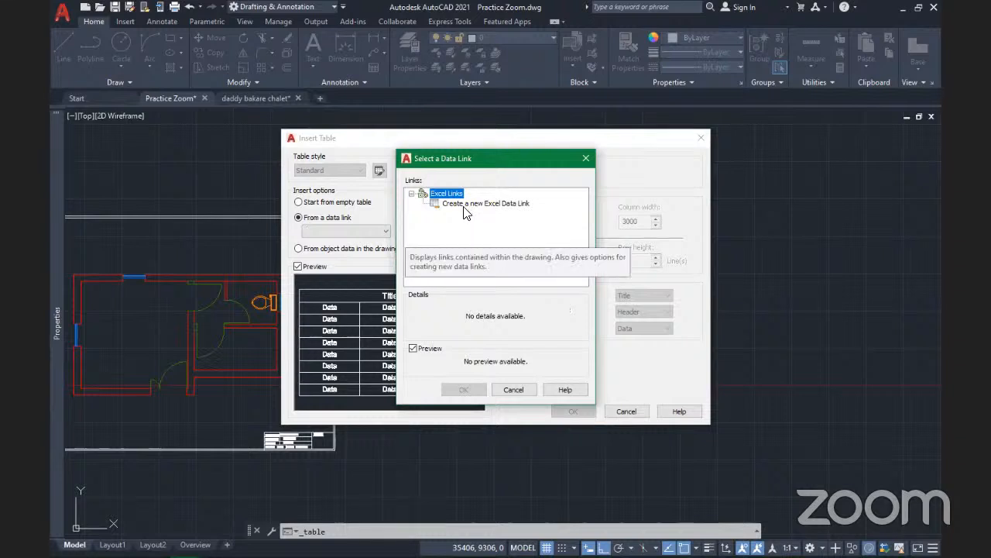
double_click(477, 204)
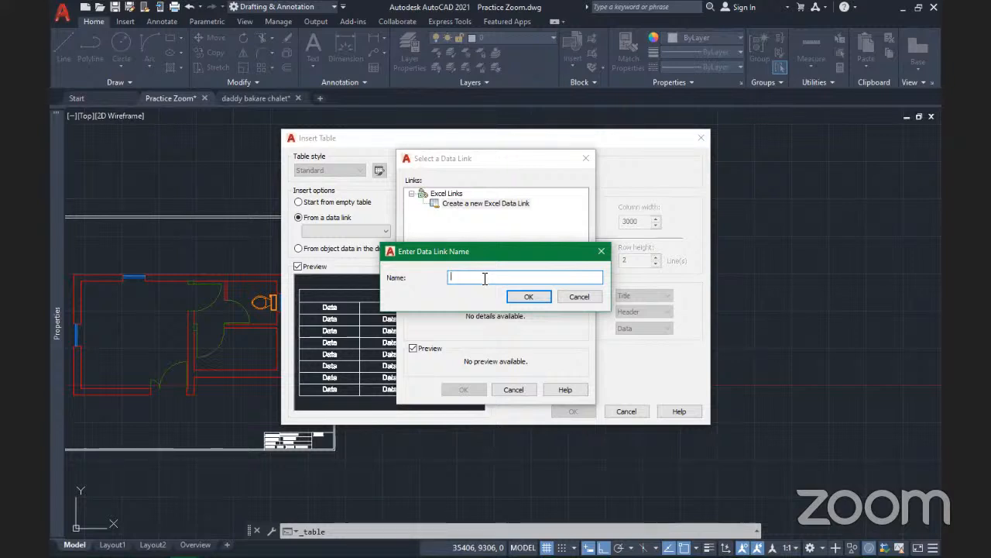
text(namhe)
click(529, 298)
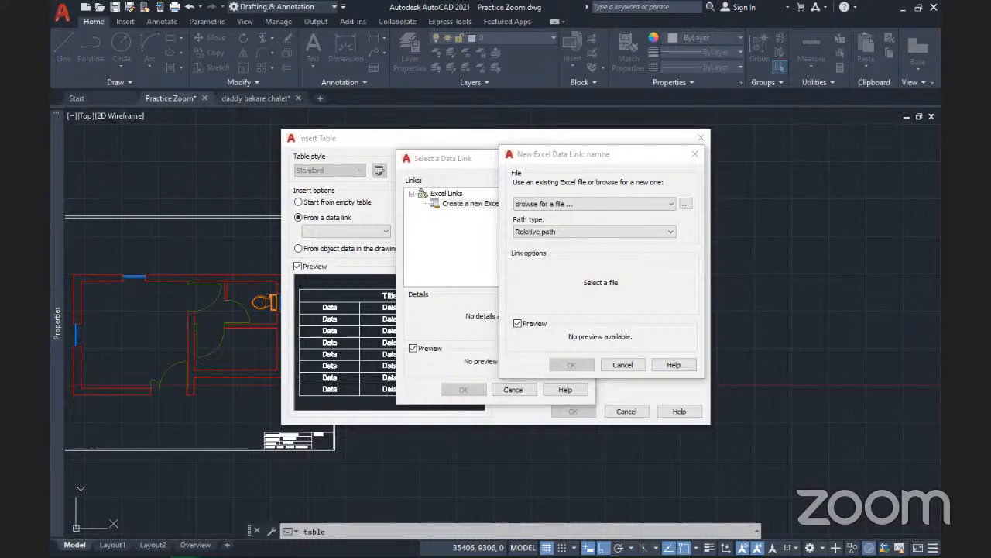
Close the file browser without a file, keep relative path, and cancel the namhe link
scroll(414, 352, down, 4)
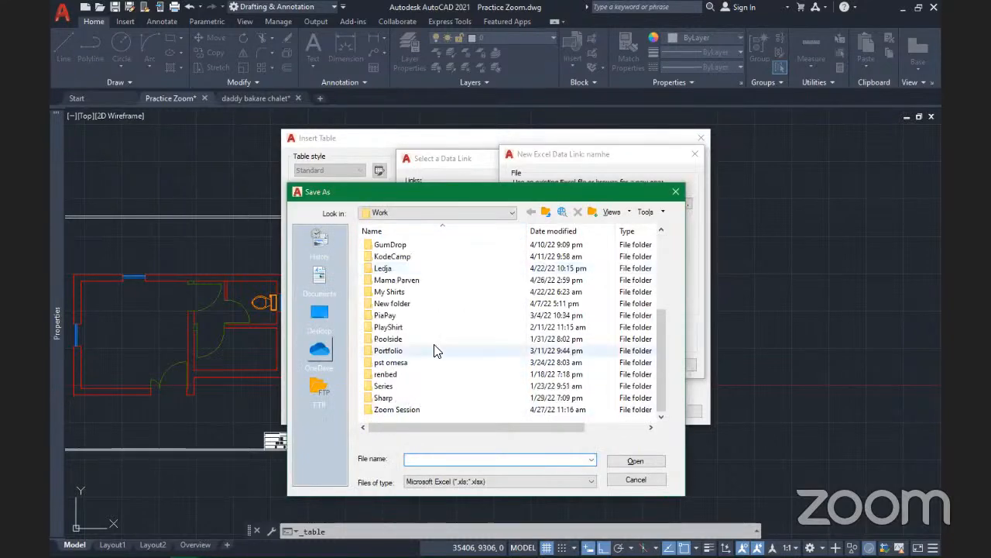
scroll(481, 278, up, 4)
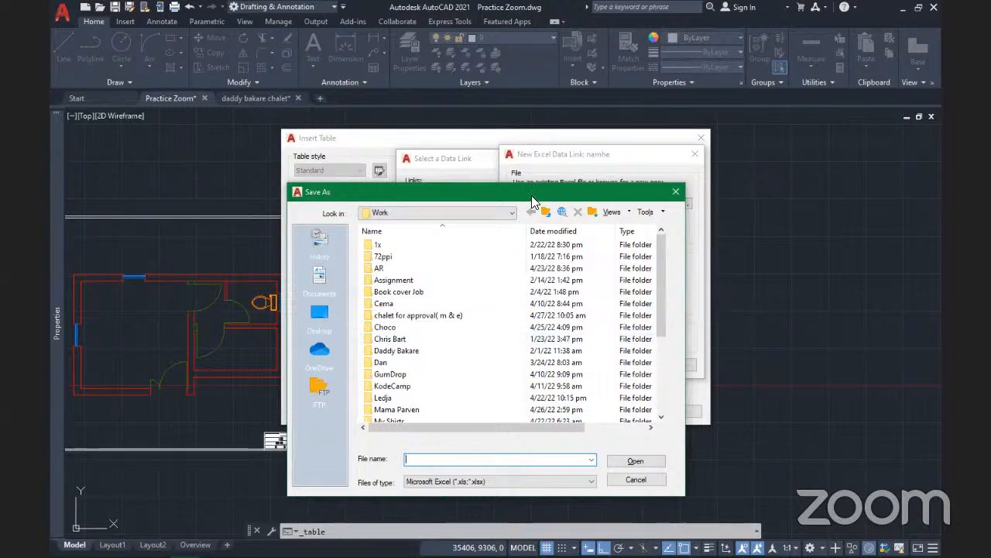
drag(532, 201, 534, 285)
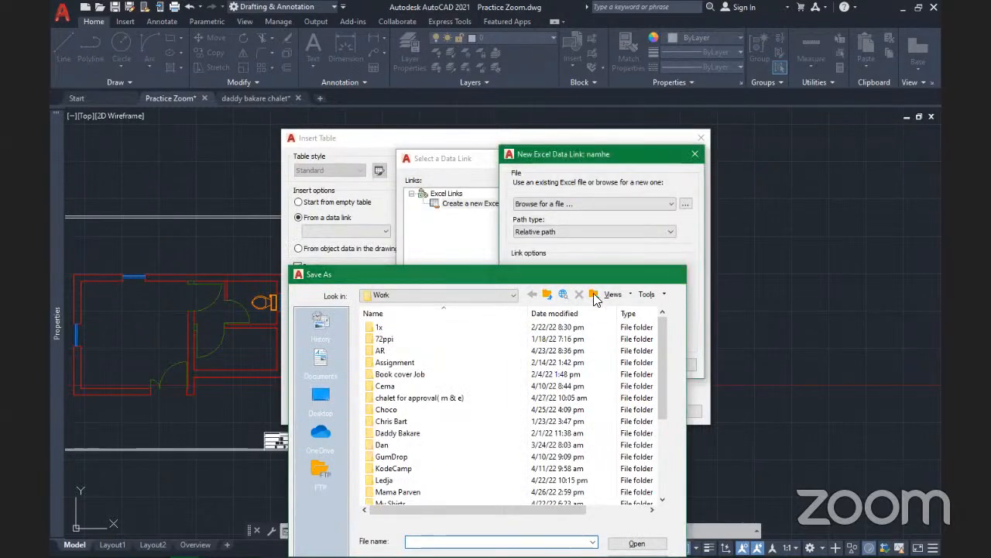
key(Escape)
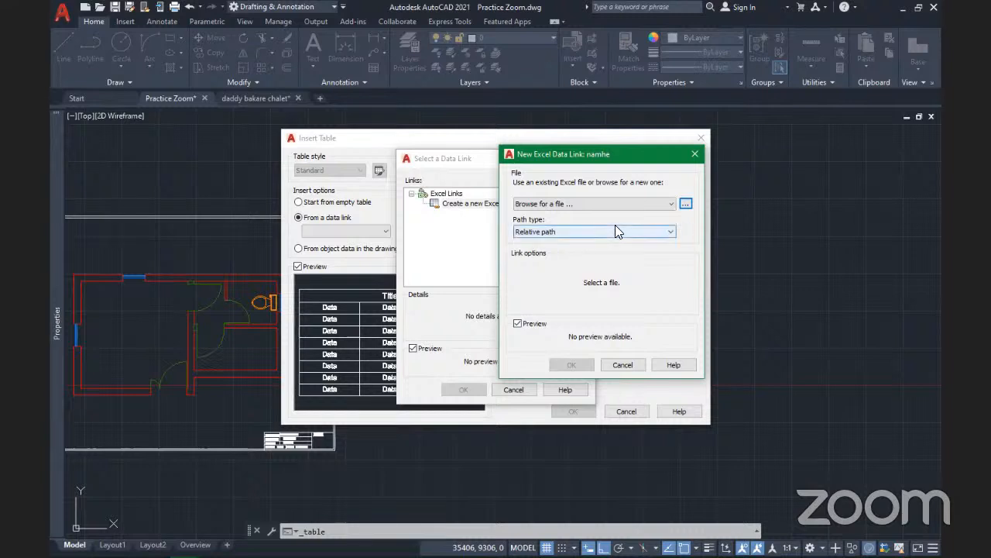
click(592, 232)
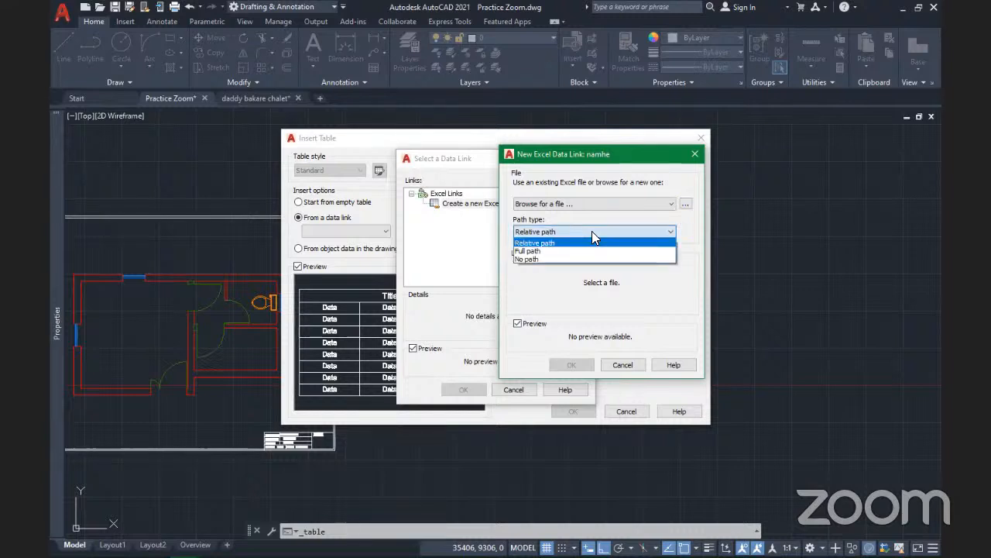
click(592, 231)
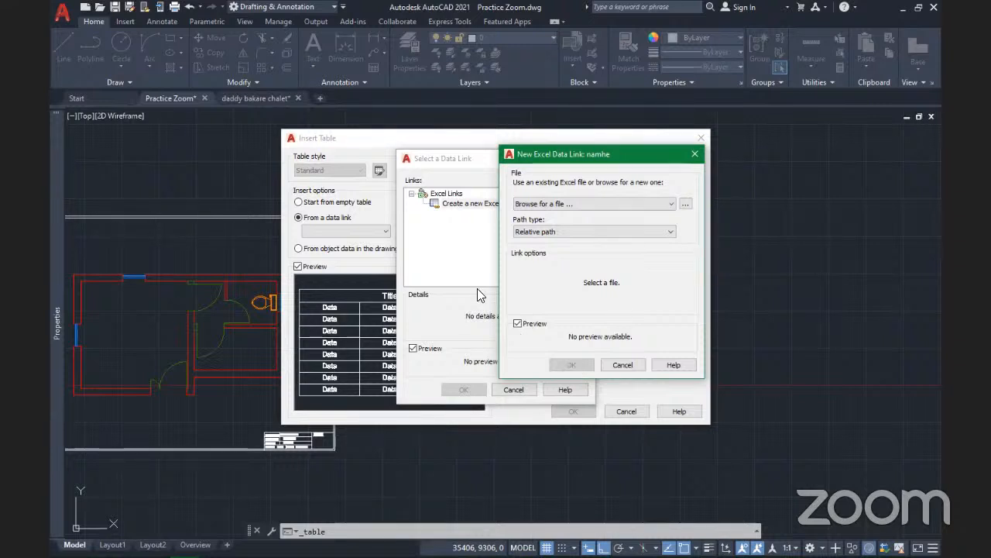
click(622, 364)
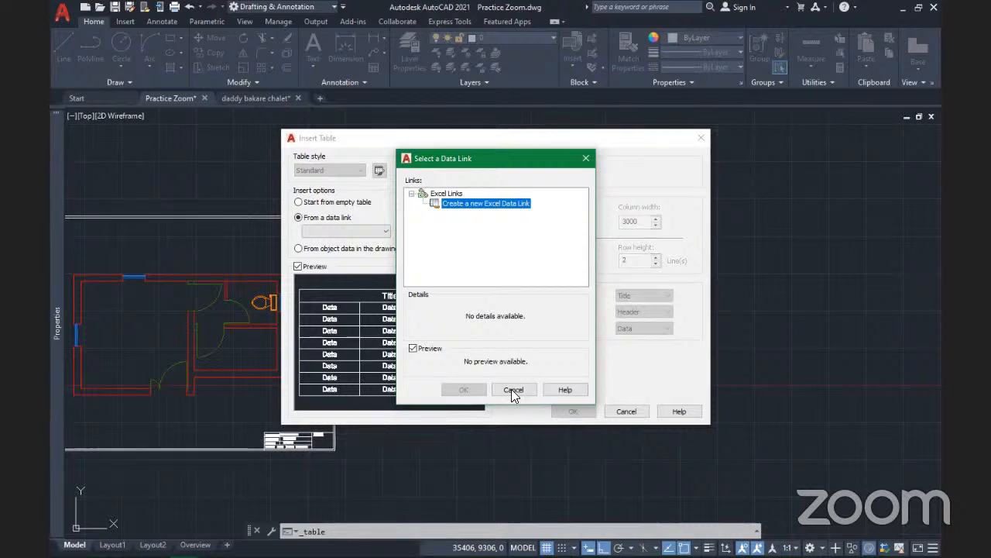
click(512, 391)
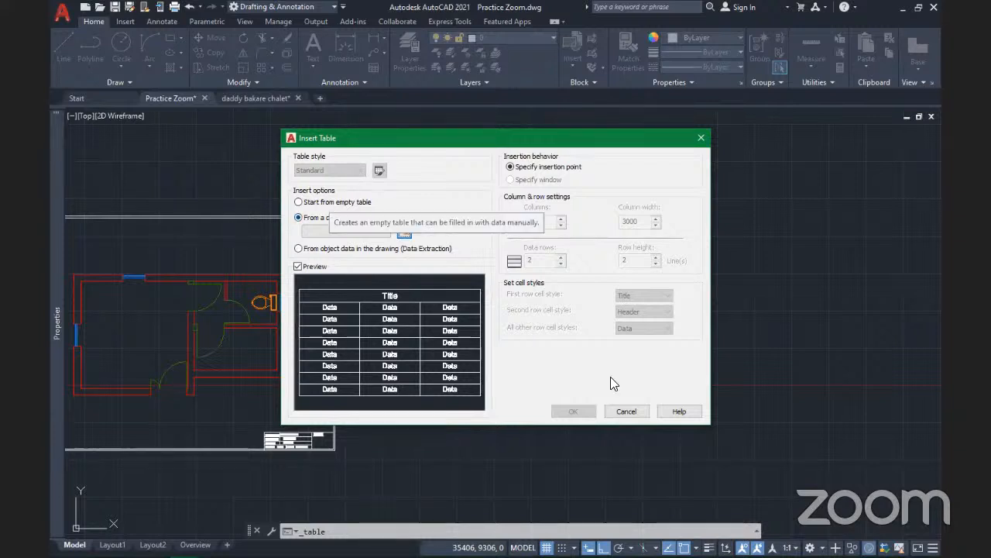
Switch back to Start from empty table, keep Standard, and open the Table Style dialog
click(329, 203)
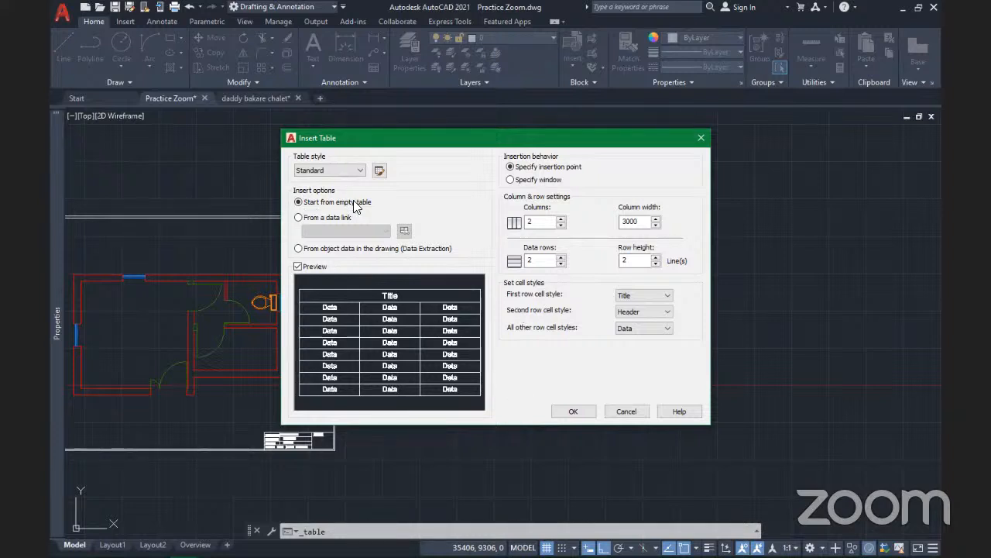
click(344, 170)
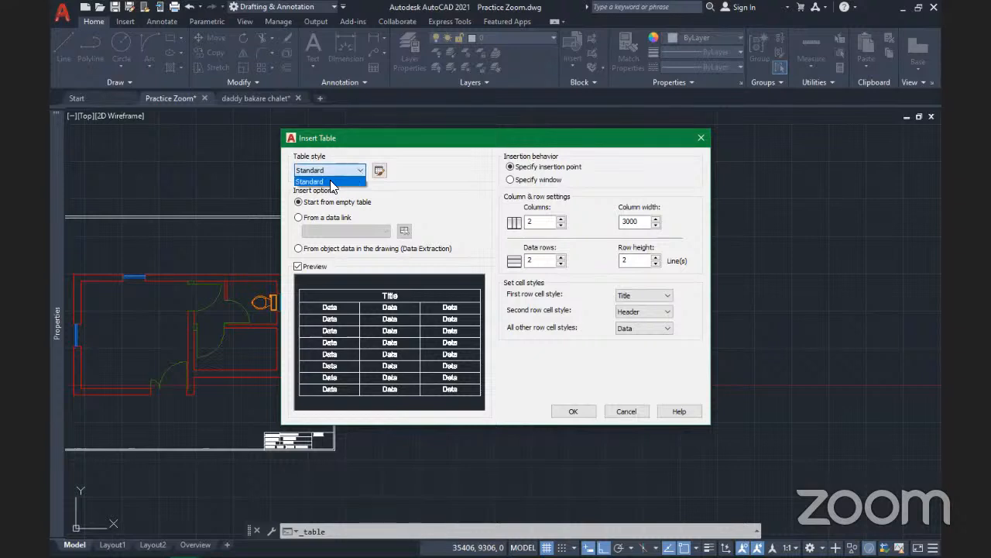
click(379, 171)
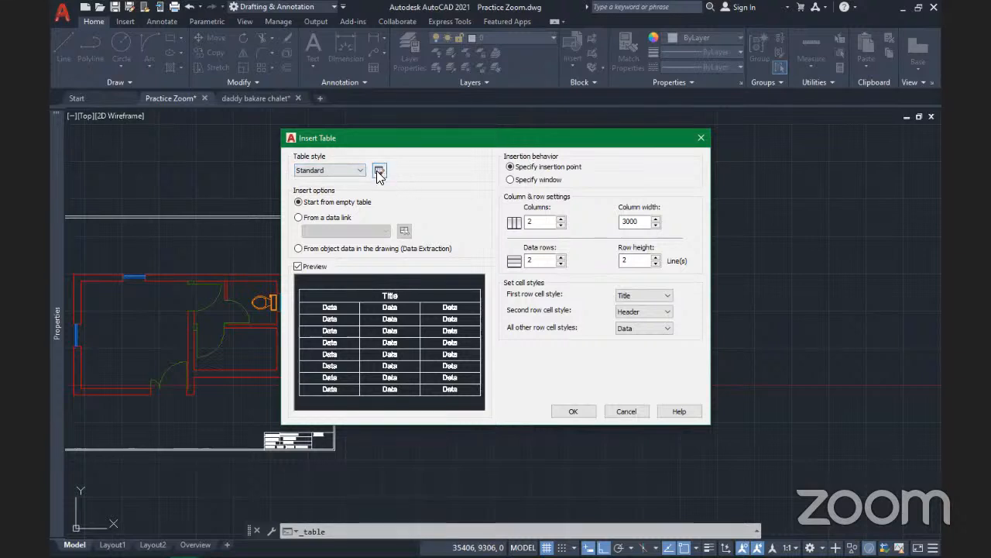
click(379, 172)
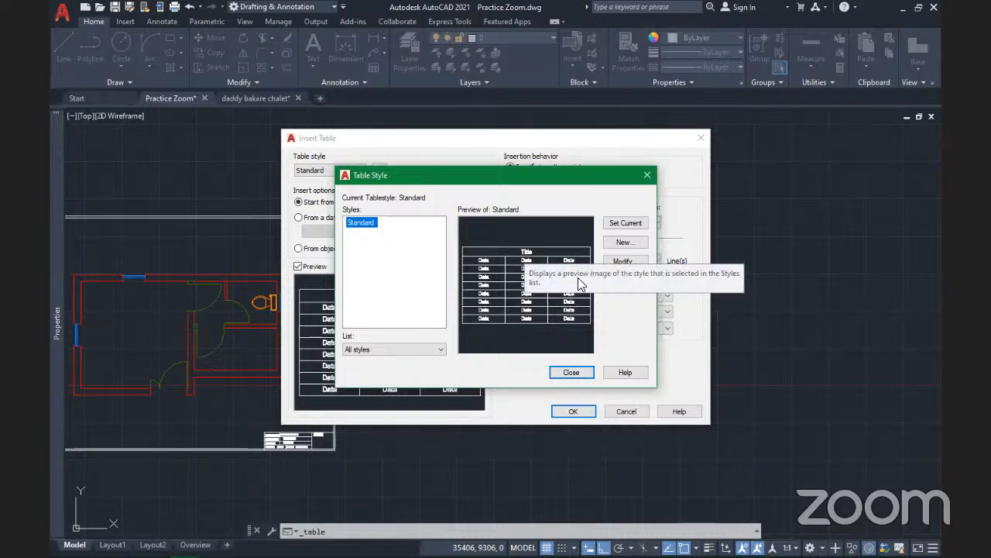
click(626, 262)
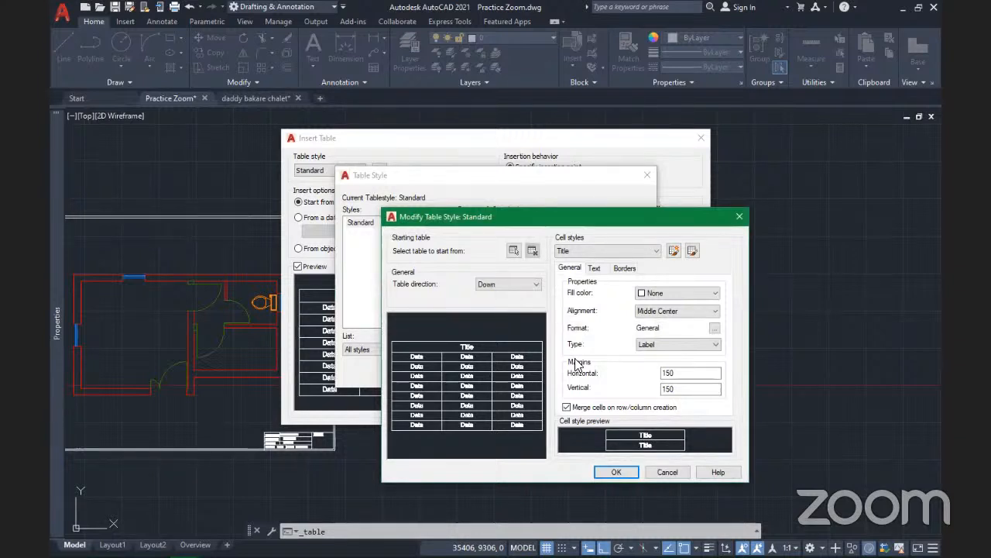
drag(552, 211, 472, 141)
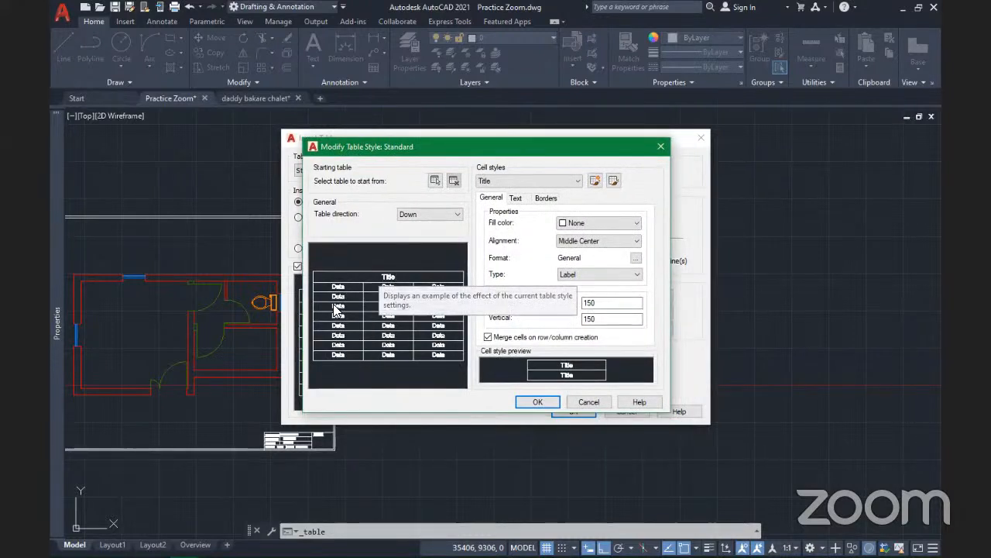
click(528, 180)
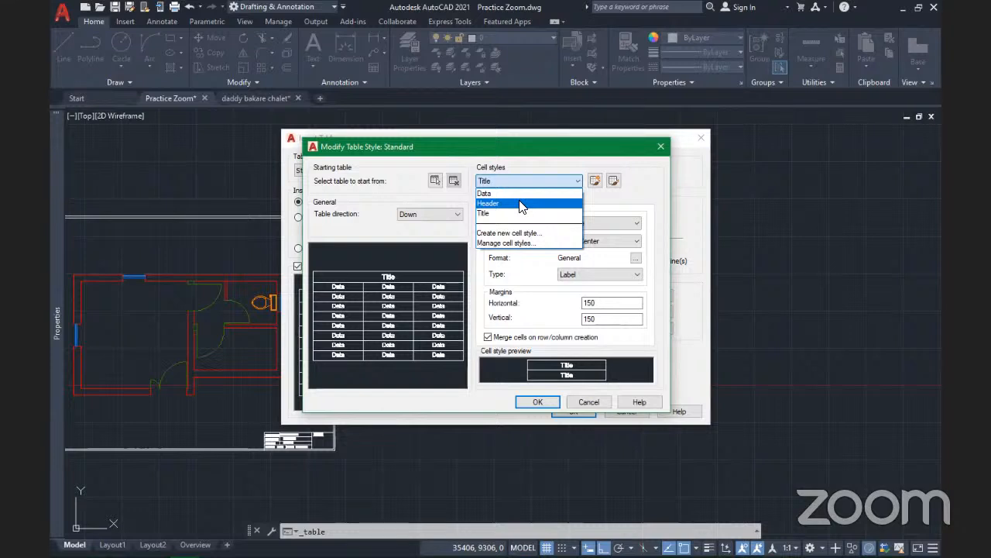
click(505, 180)
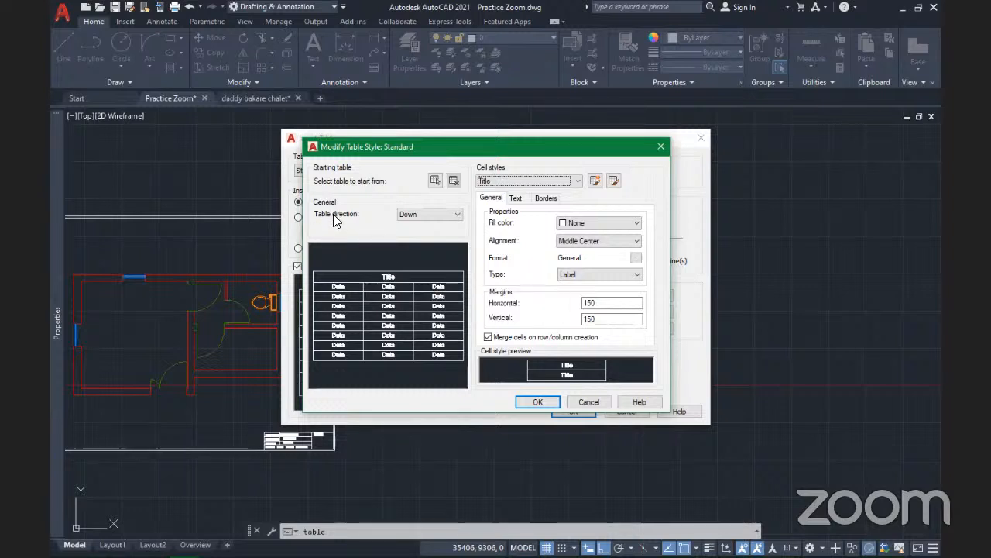
click(426, 216)
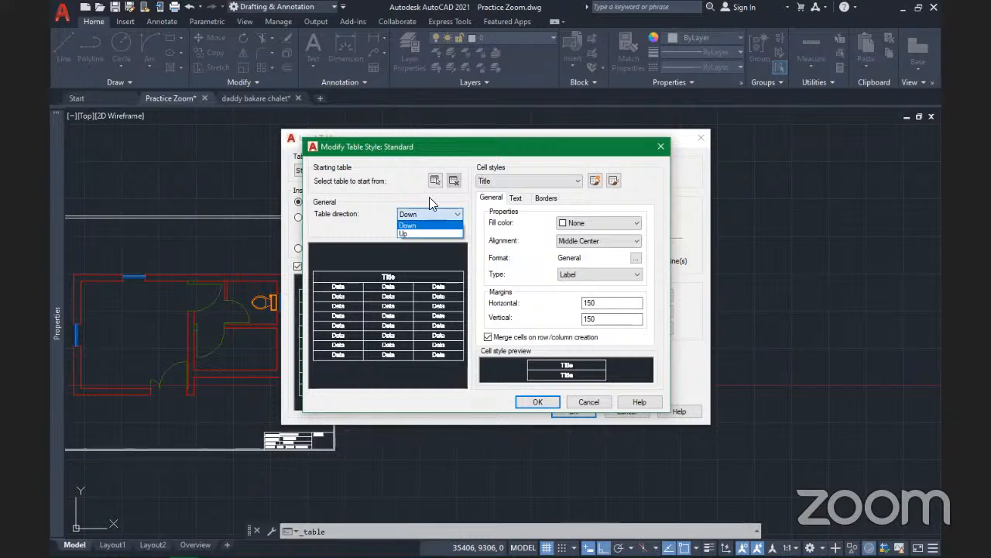
click(424, 226)
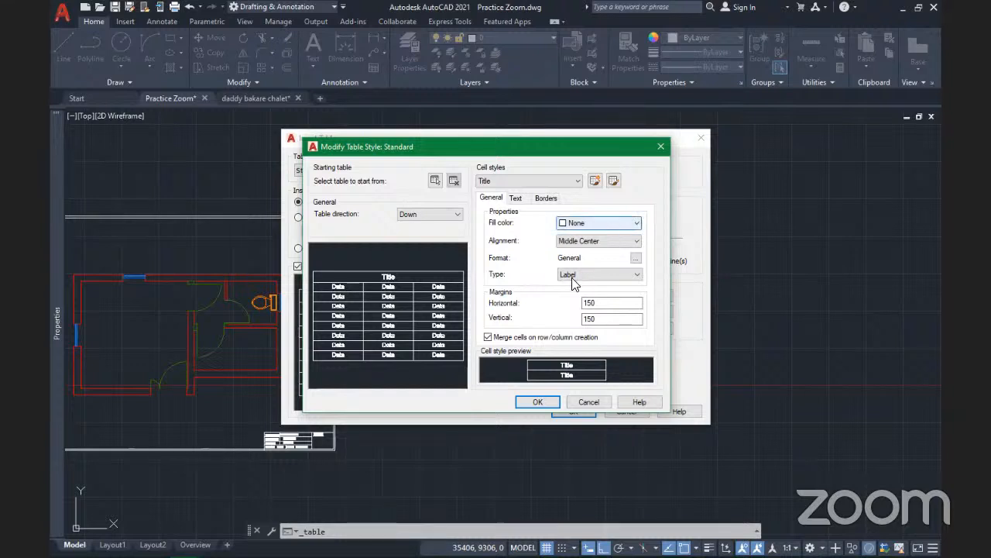
Try a red Title fill then revert to None, keep Middle Center alignment, open Format options
click(604, 224)
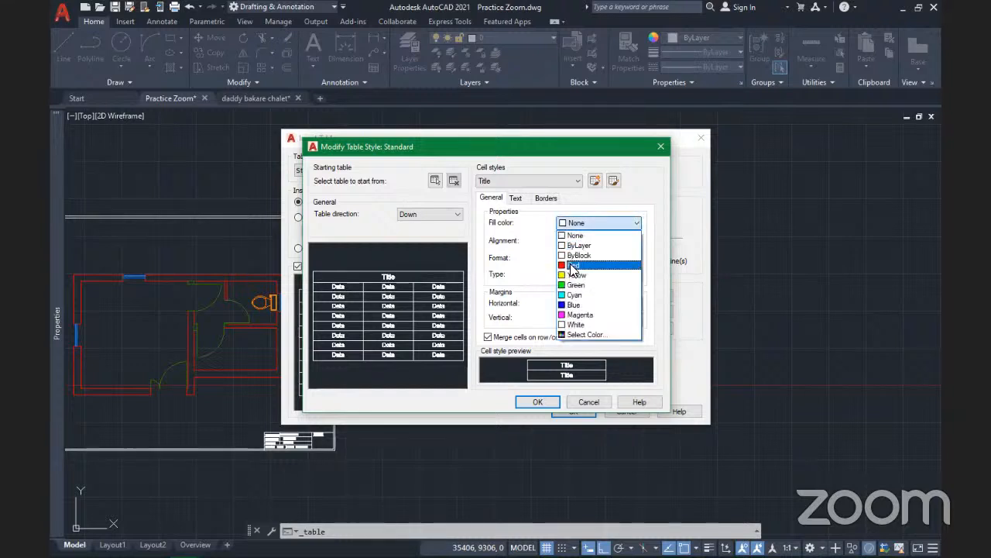
click(572, 265)
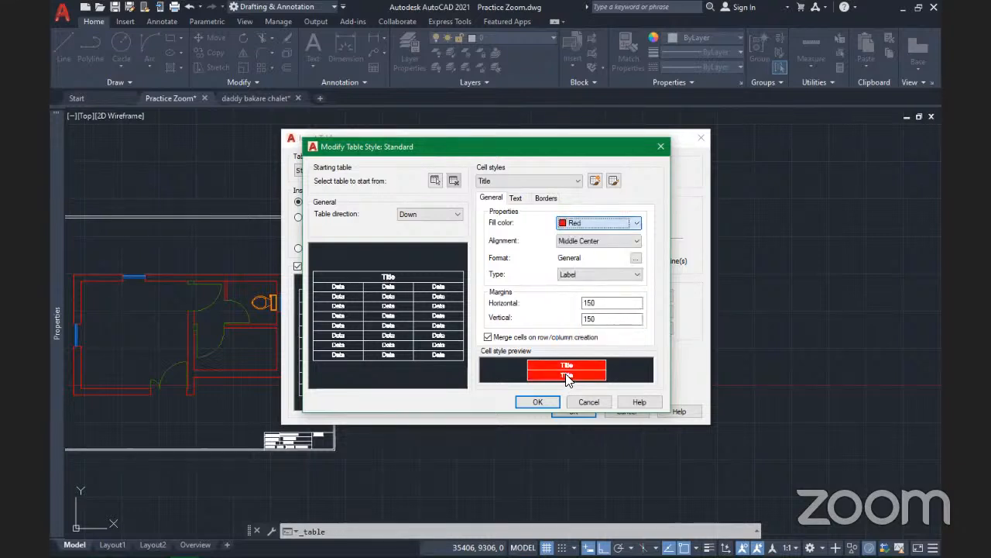
click(585, 223)
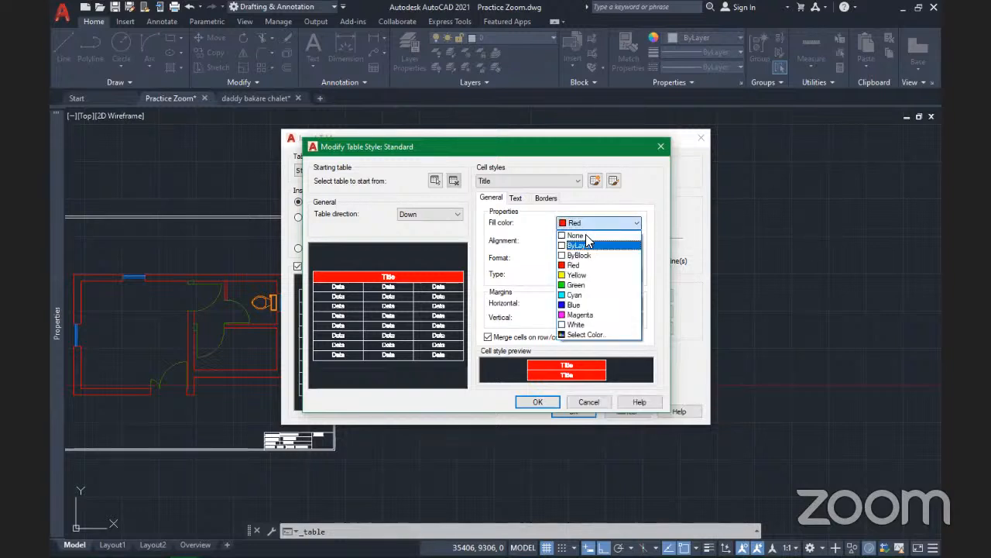
click(577, 234)
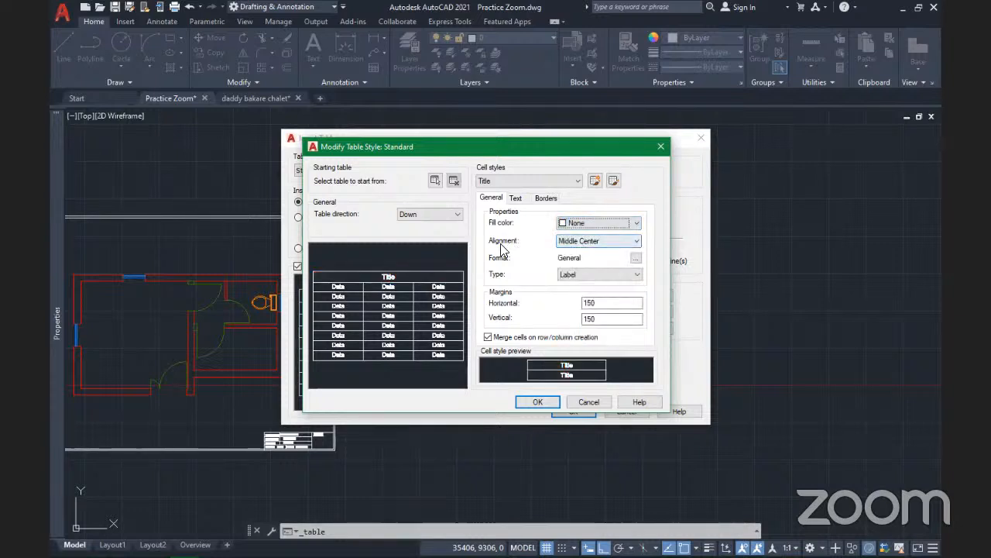
click(606, 242)
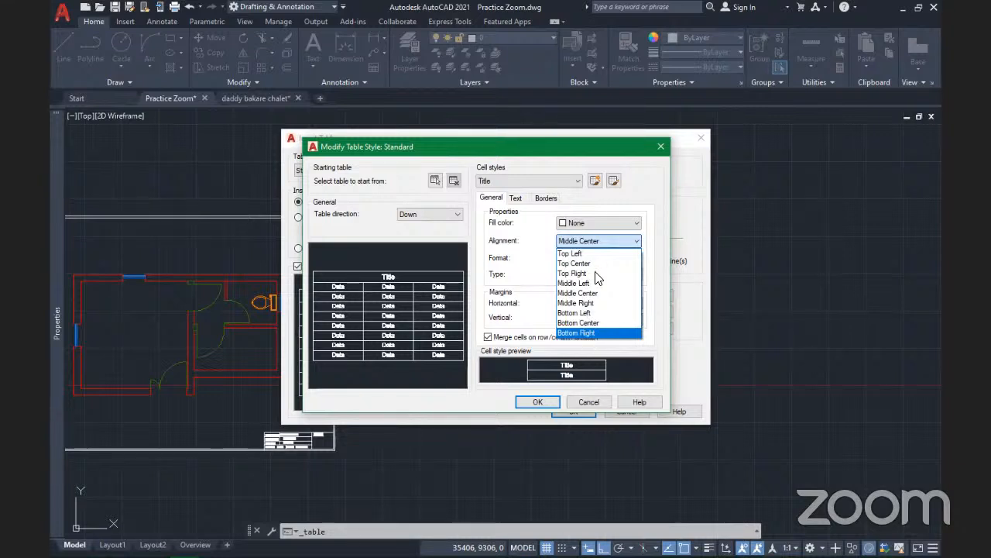
click(635, 245)
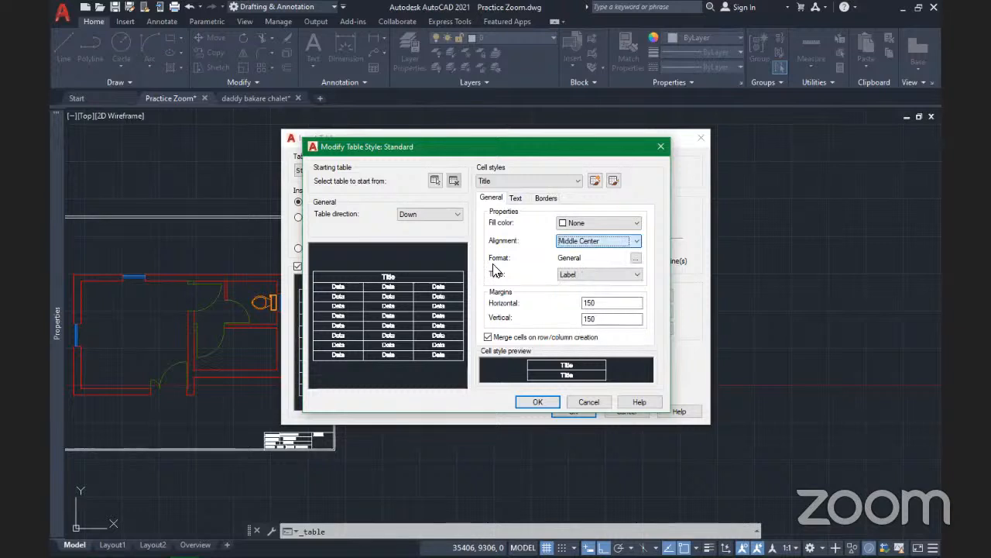
click(635, 258)
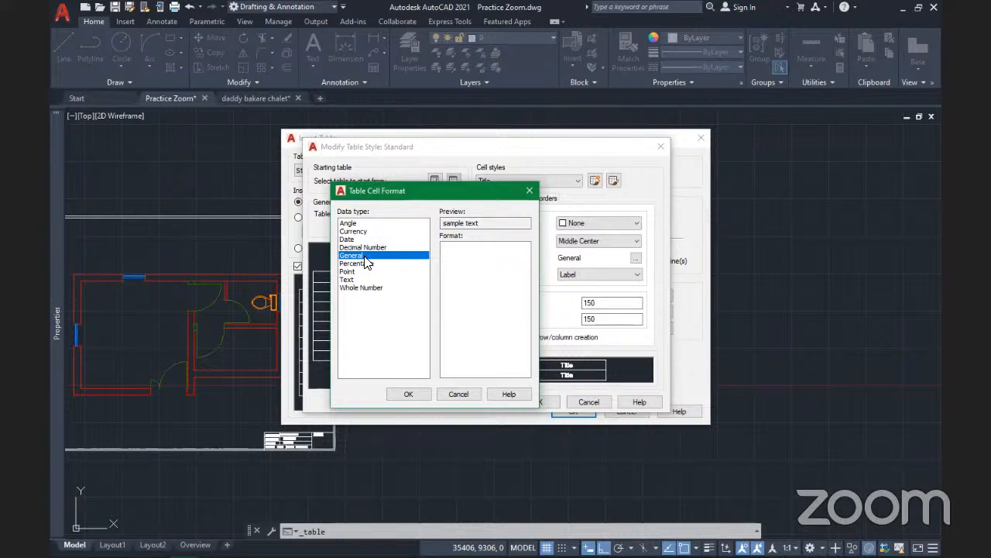
Confirm the General cell format and keep the Title cell type as Label
click(413, 394)
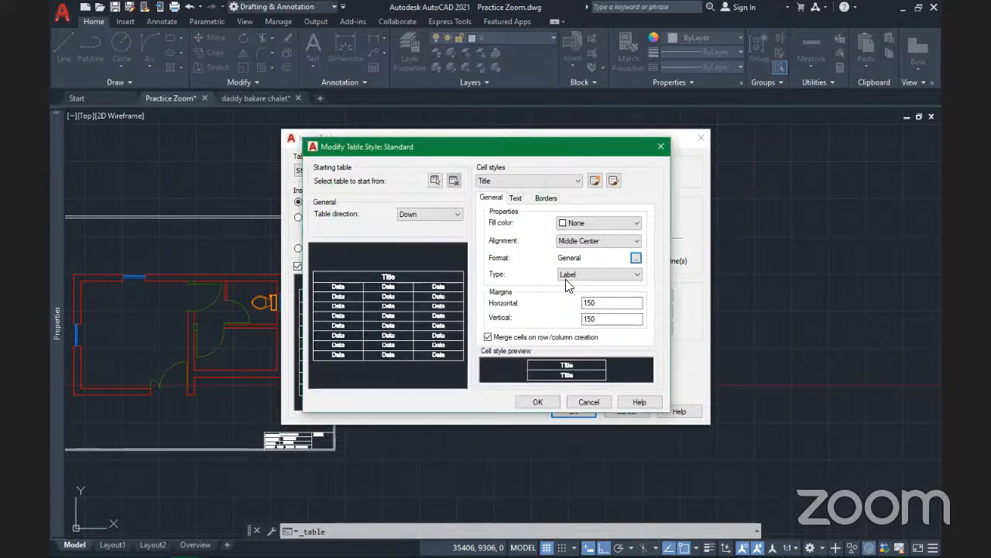
click(589, 275)
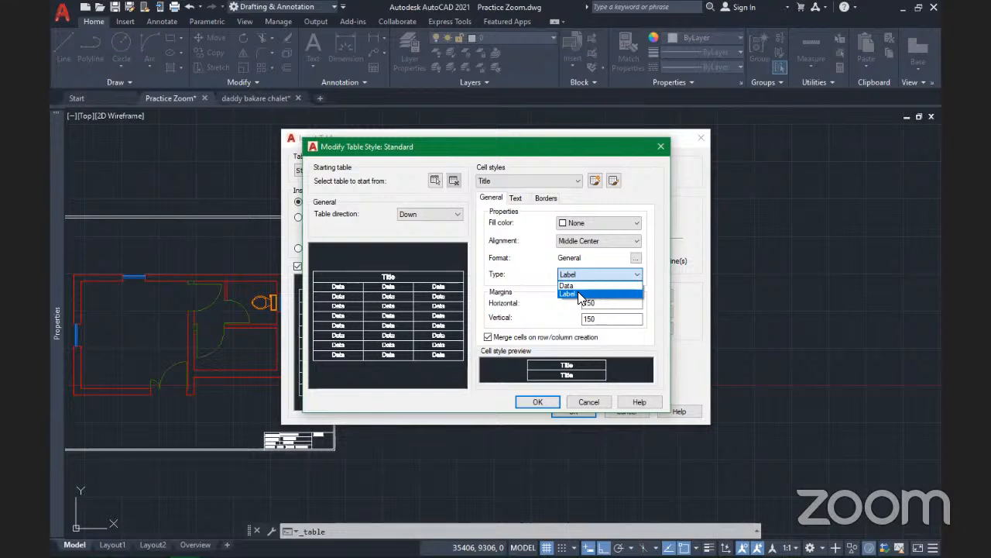
click(523, 289)
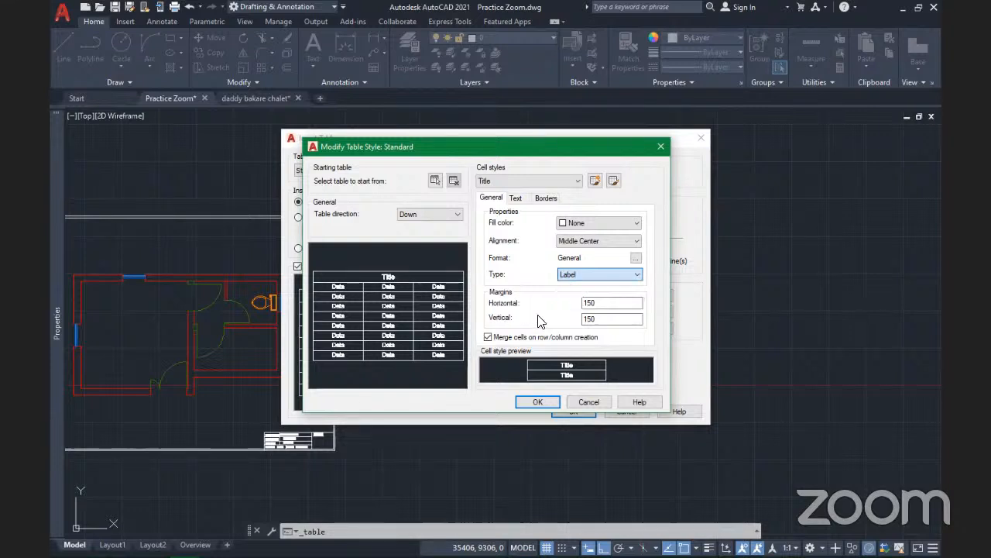
click(395, 275)
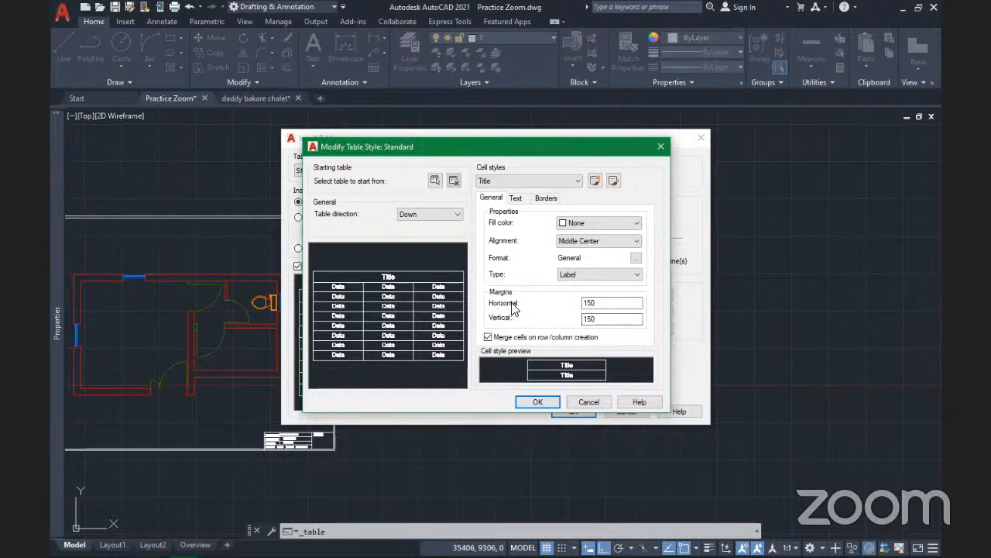
Change the vertical margin to 300, restore it to 150, and show the Title text settings
click(607, 305)
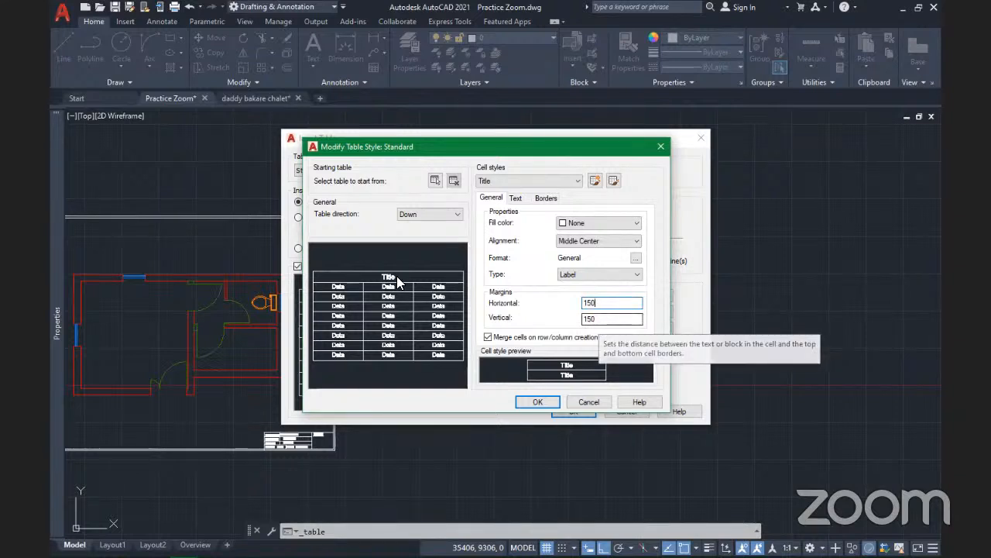
click(608, 319)
drag(571, 320, 559, 320)
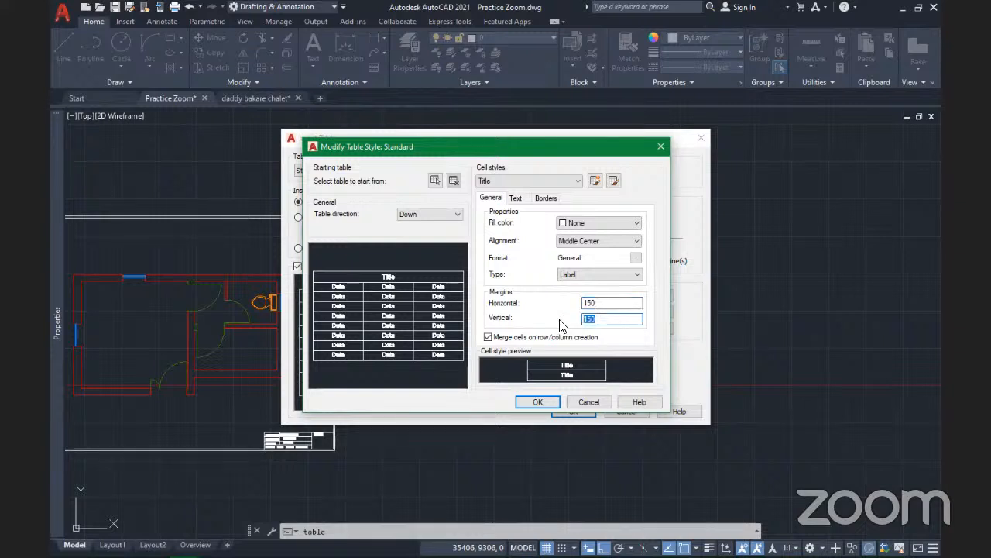
text(300)
click(620, 307)
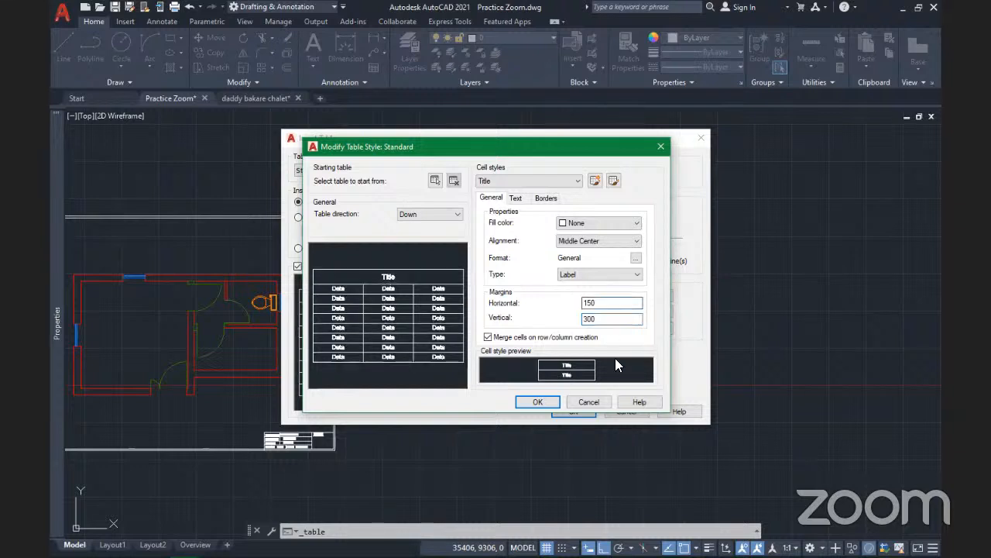
key(Tab)
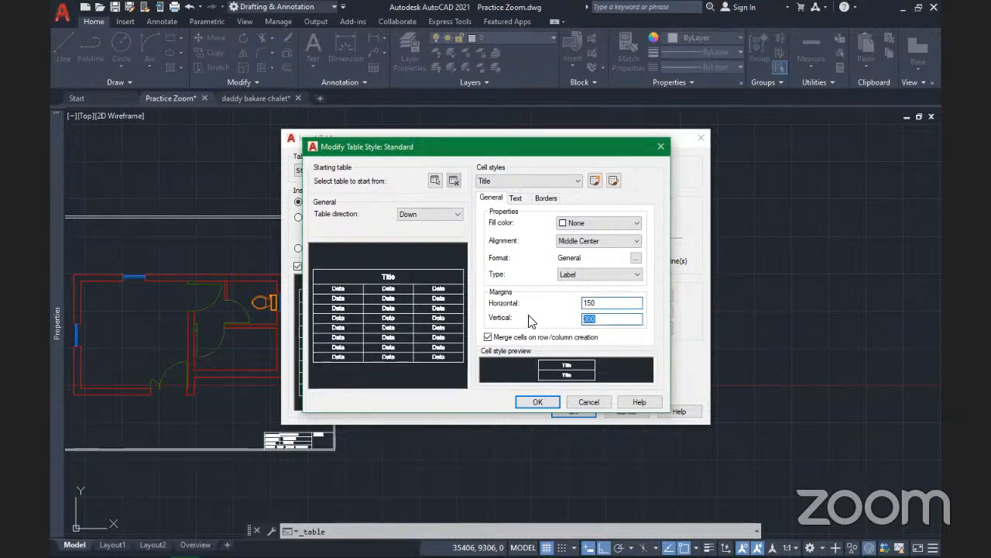
text(1)
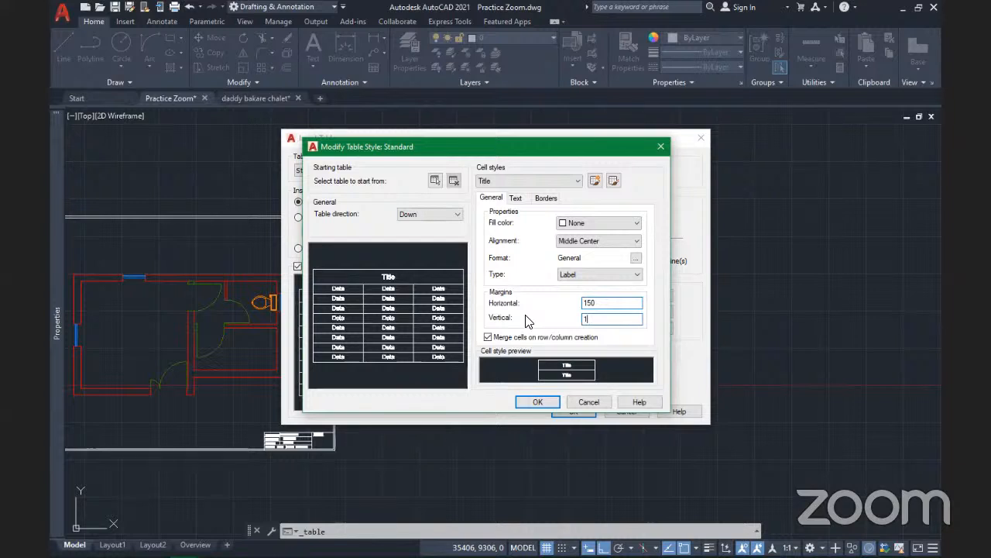
text(50)
click(604, 303)
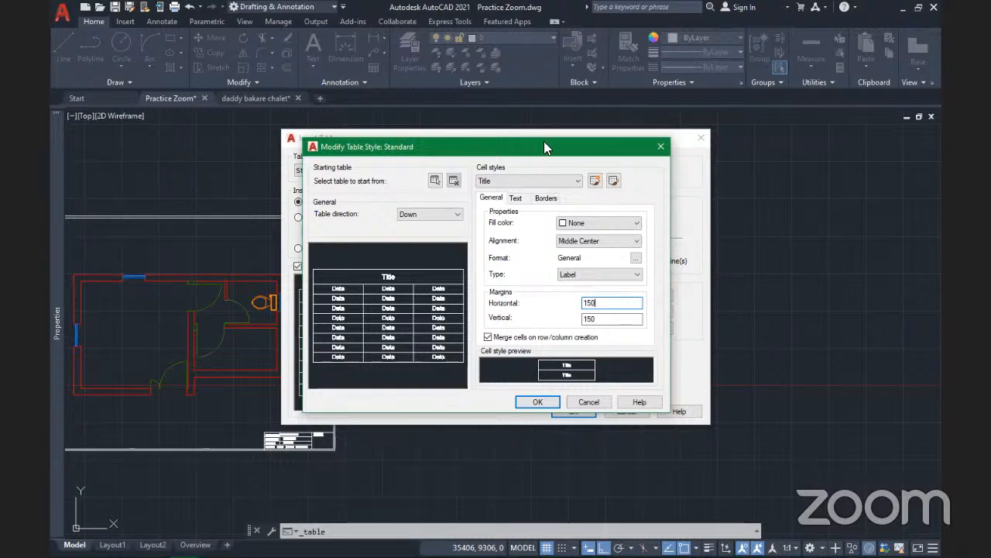
drag(543, 147, 550, 146)
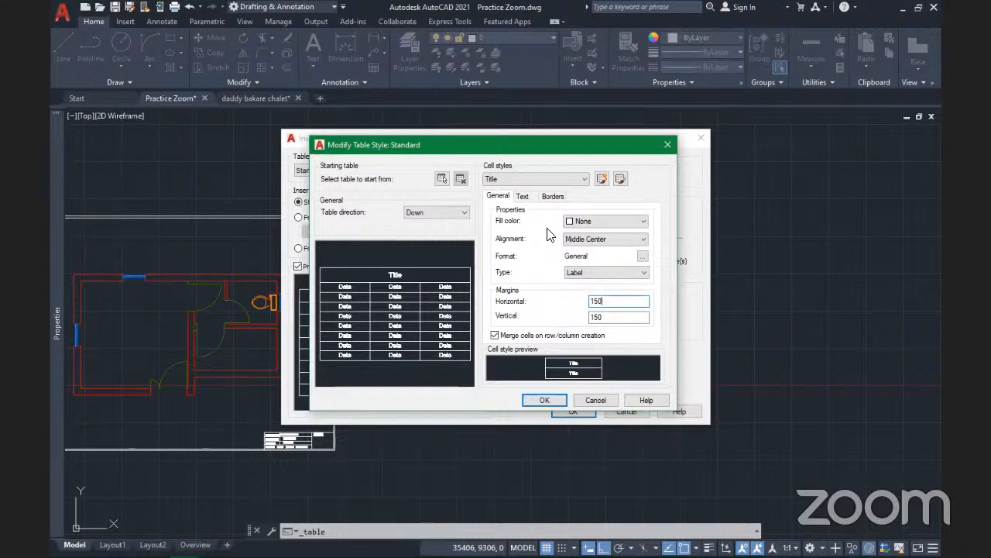
click(524, 197)
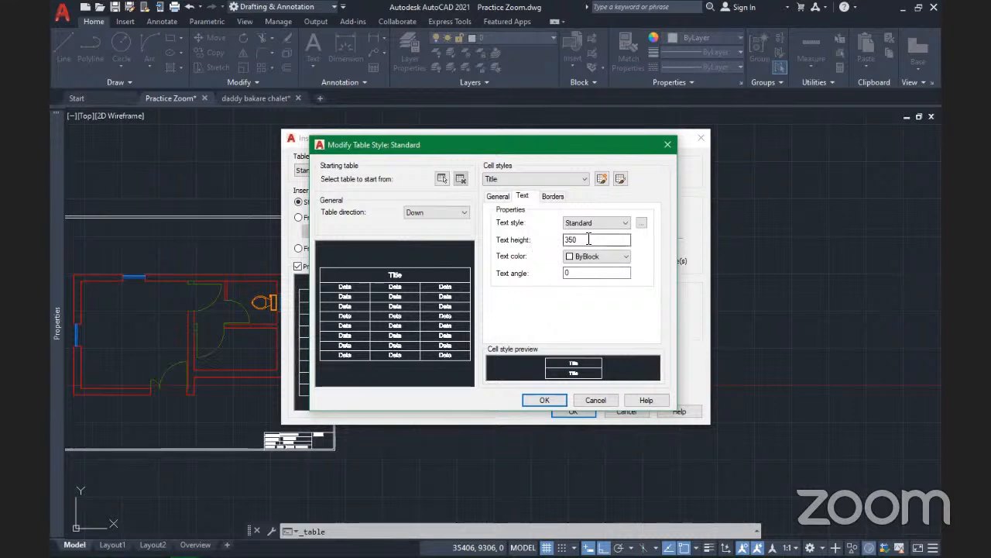
Switch the Title cell text colour from ByBlock to ByLayer, then select the 350 text height
click(591, 222)
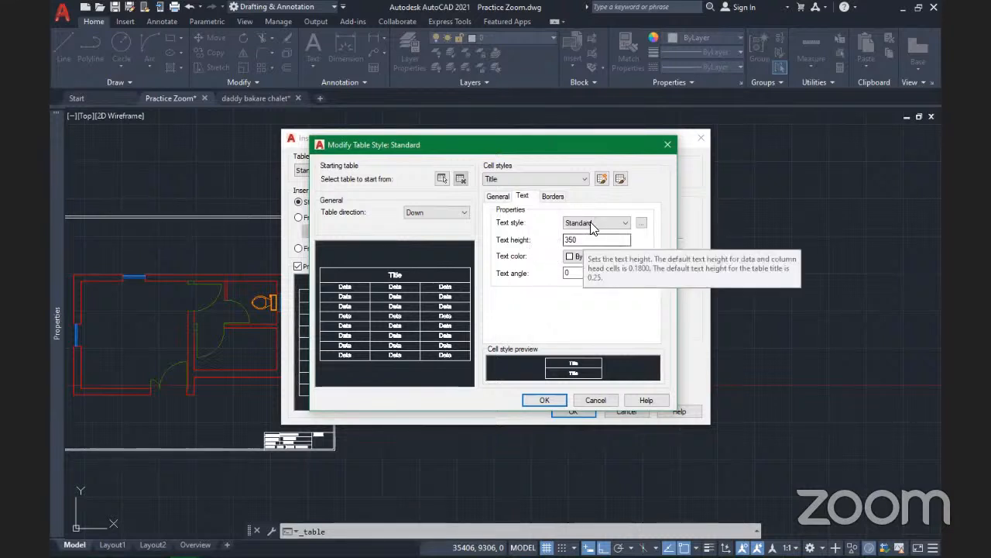
click(590, 258)
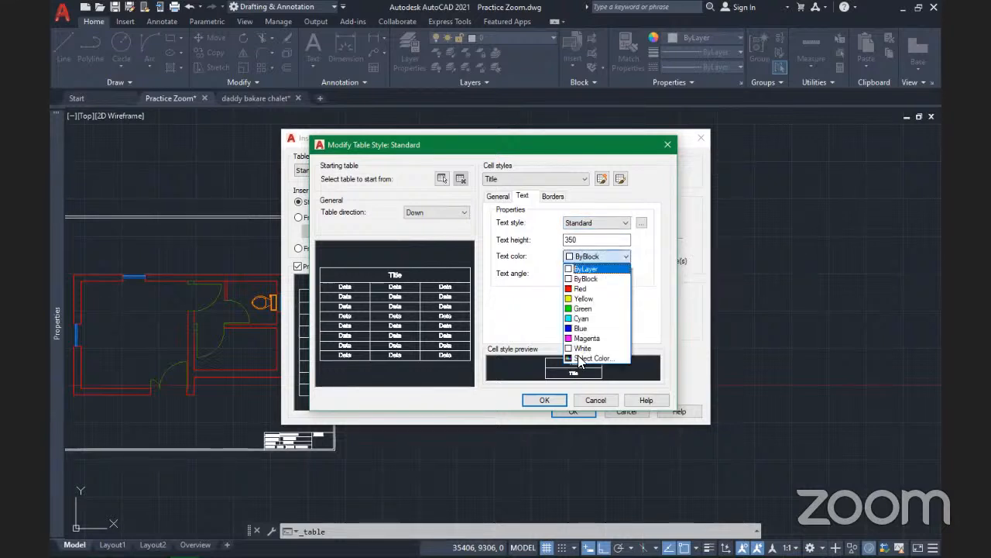
click(583, 288)
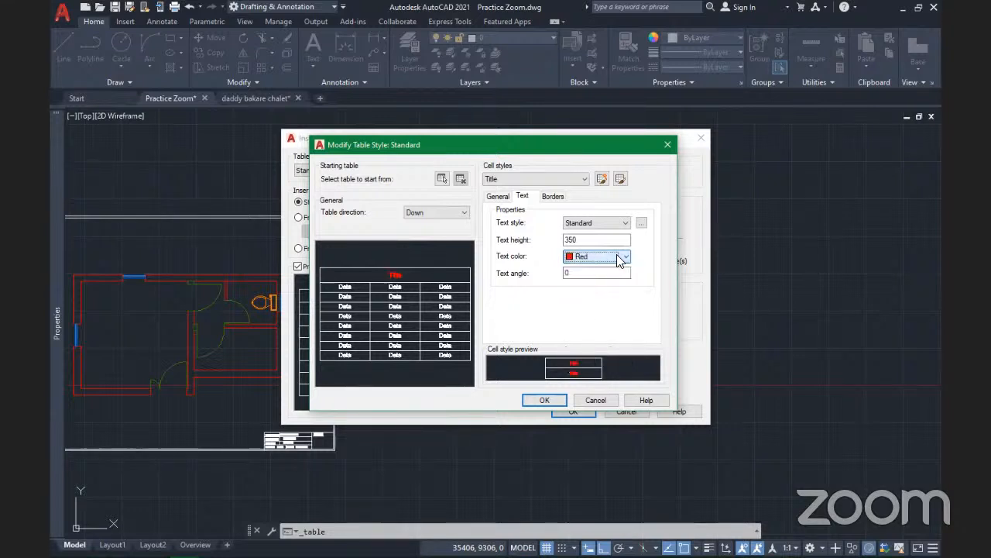
click(600, 258)
click(600, 269)
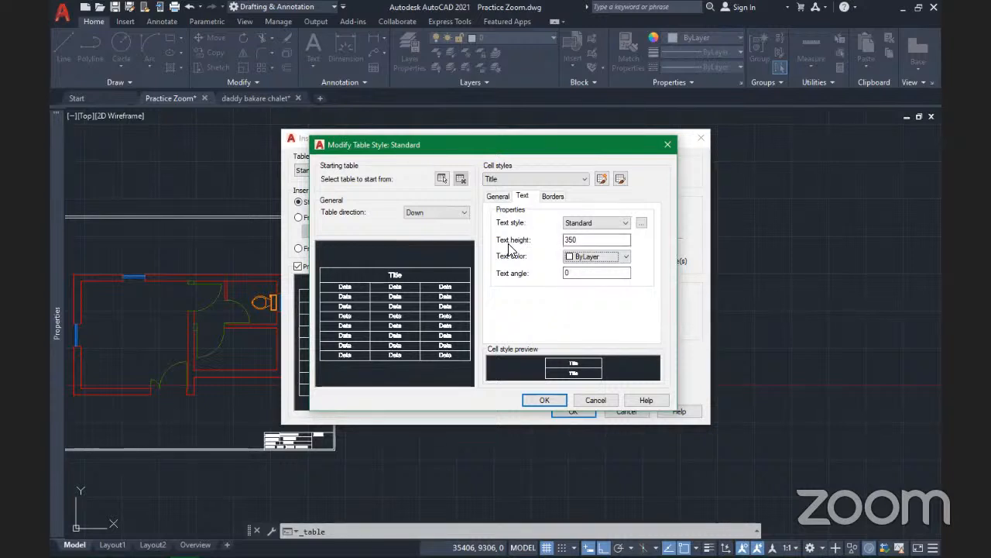
click(584, 241)
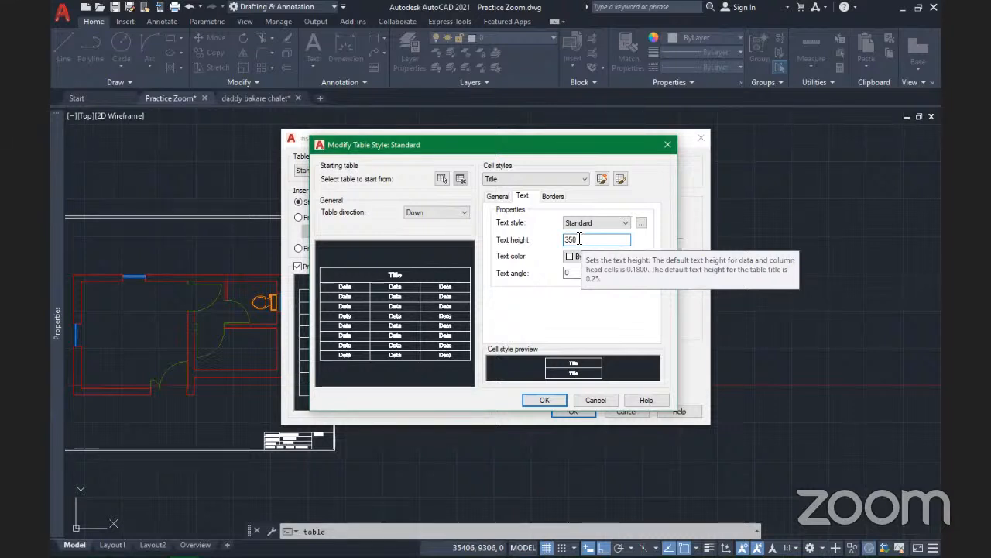
double_click(579, 240)
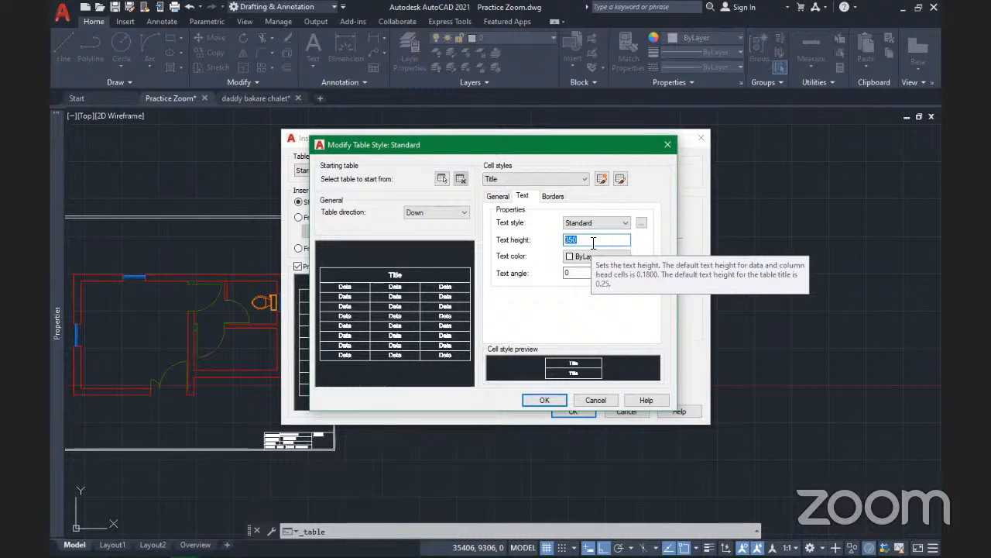
Enter 350 as the Title text height, keep the Standard text style, and view Borders
text(15)
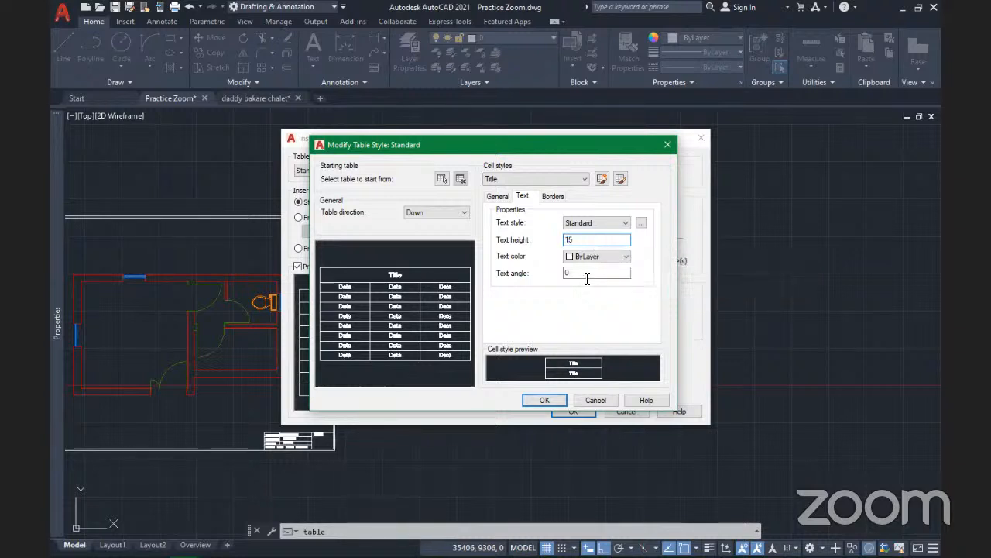
click(586, 274)
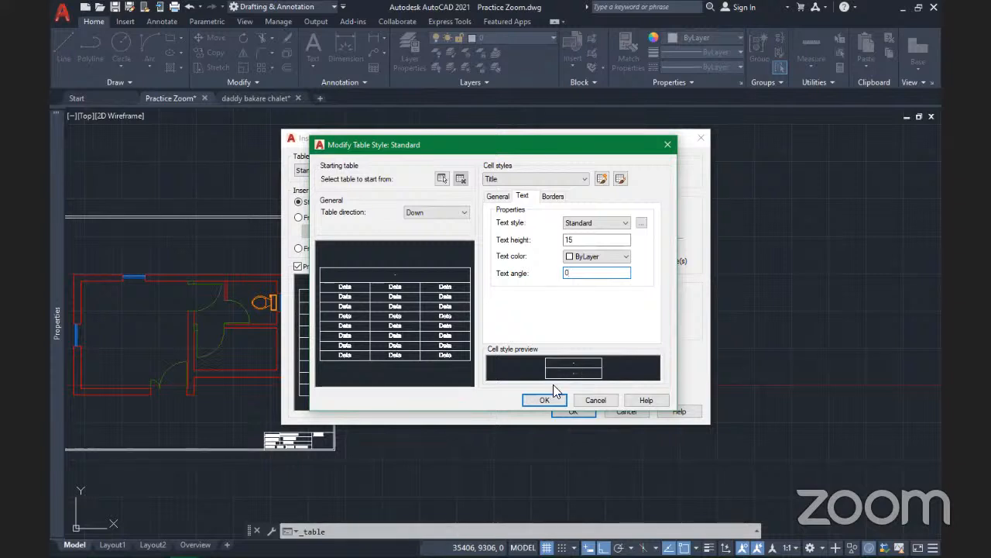
double_click(567, 240)
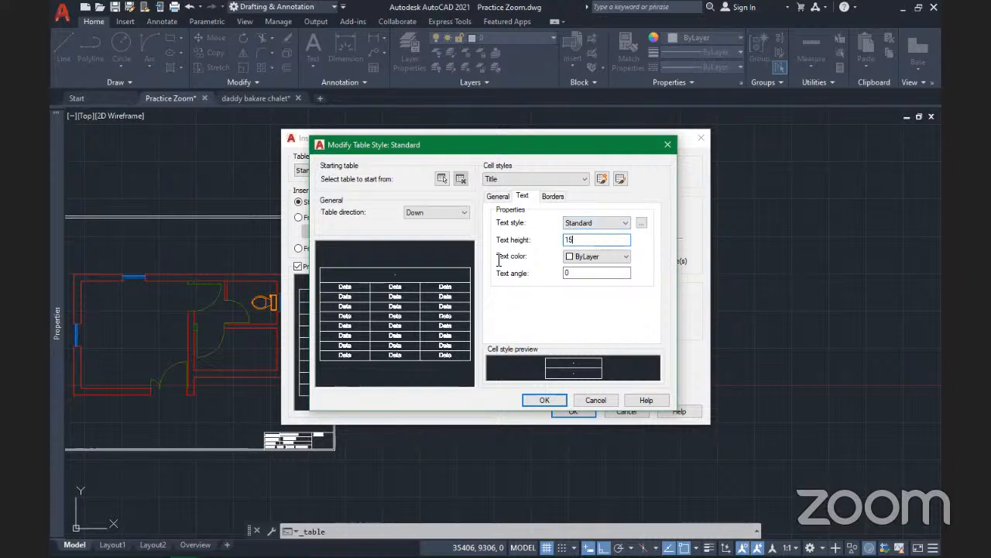
text(350)
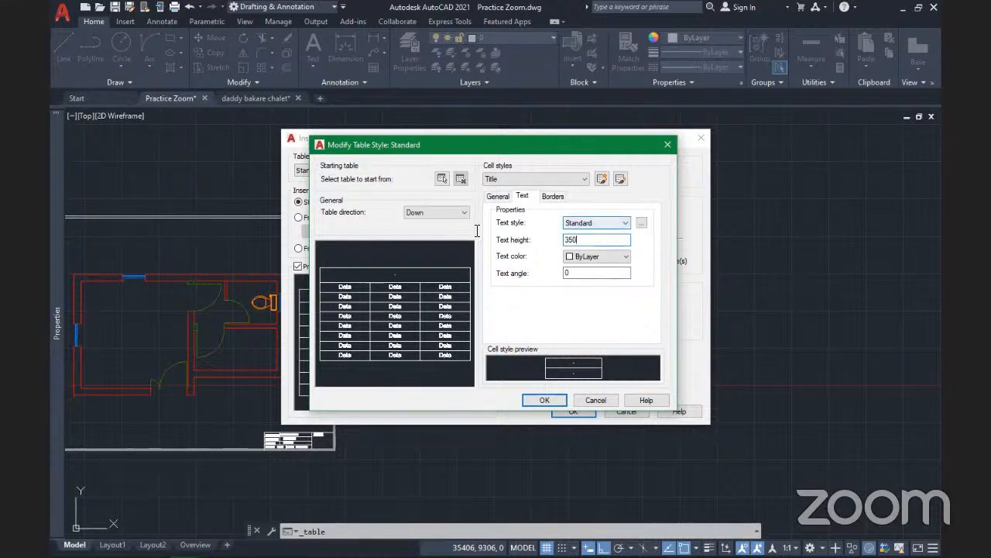
click(613, 224)
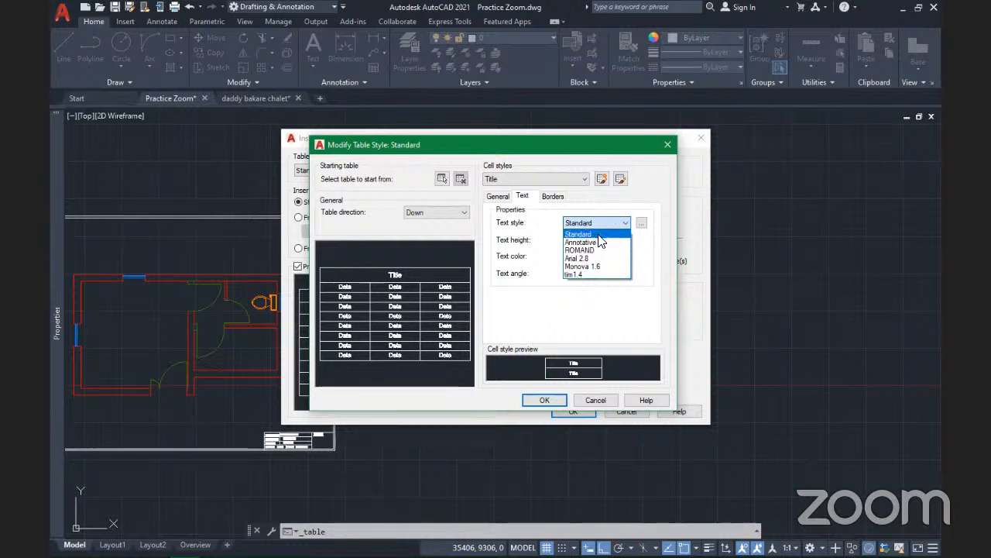
click(641, 224)
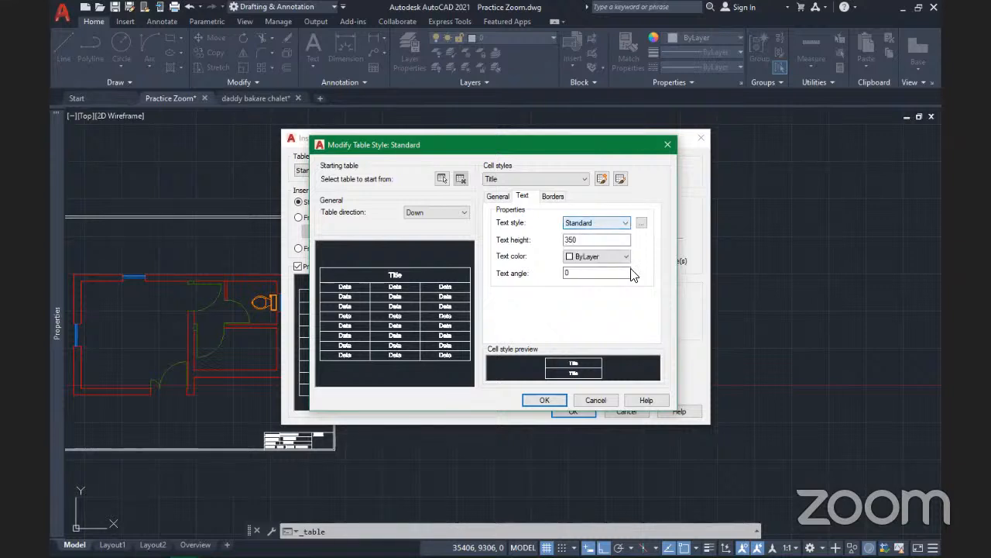
click(553, 198)
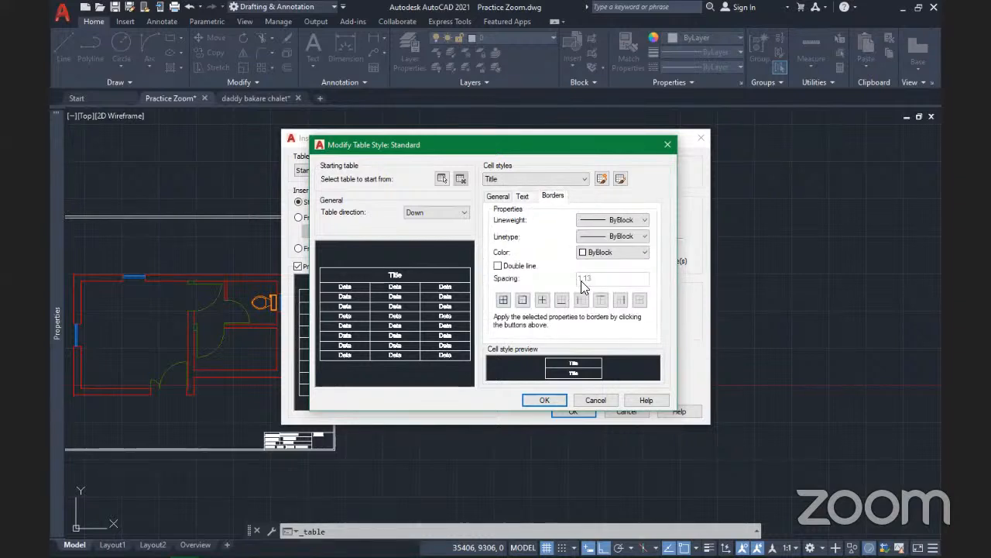
Save the Standard table style edits, set Standard as current, and close Table Style
click(561, 300)
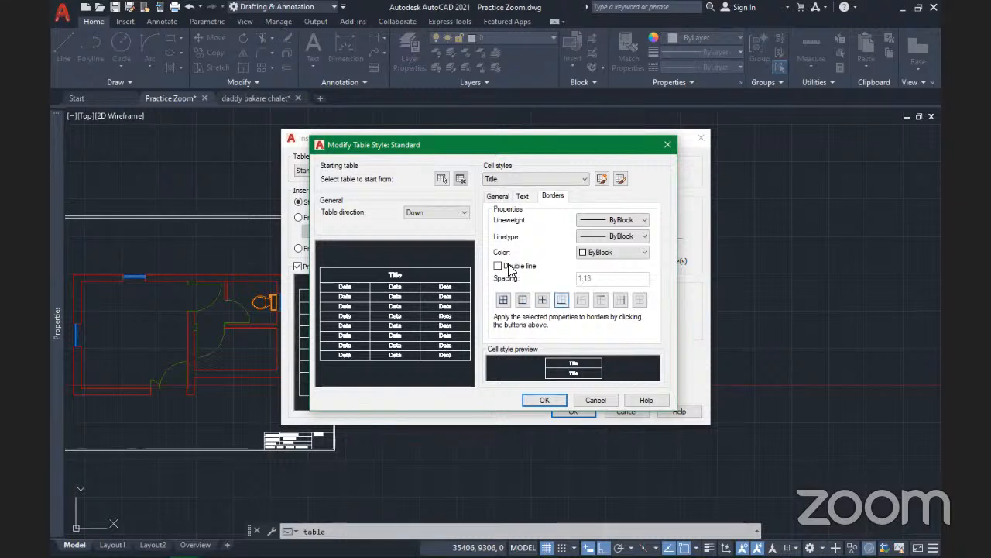
click(498, 198)
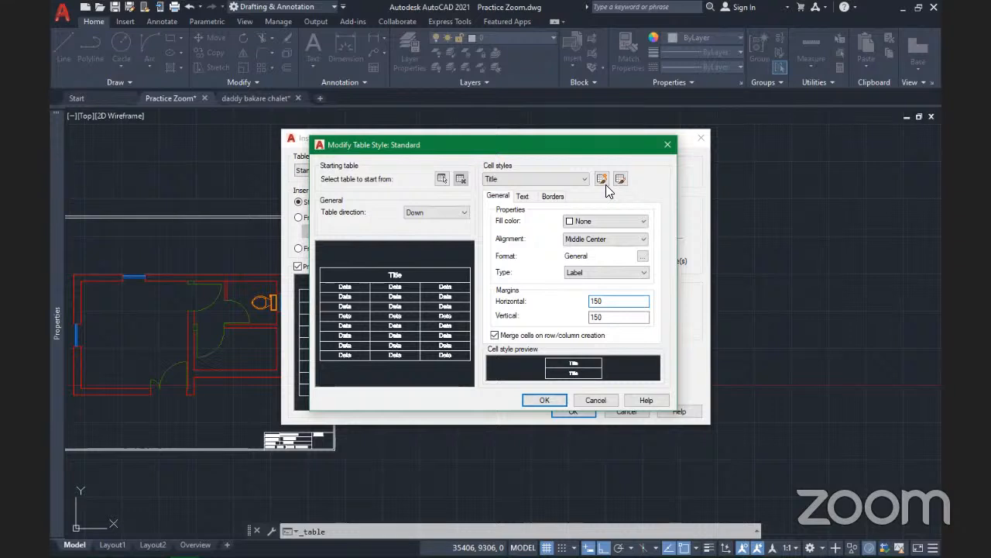
click(545, 400)
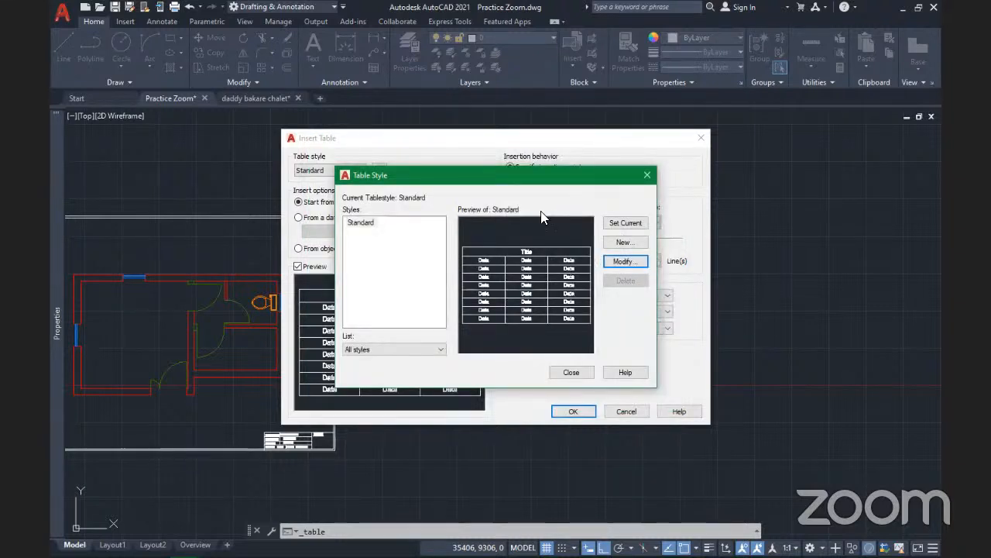
click(626, 223)
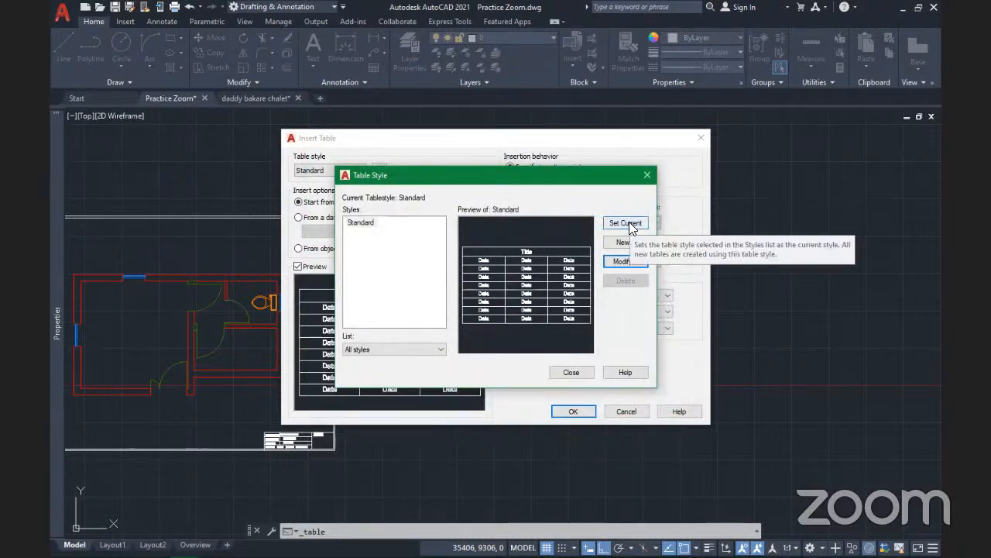
click(573, 373)
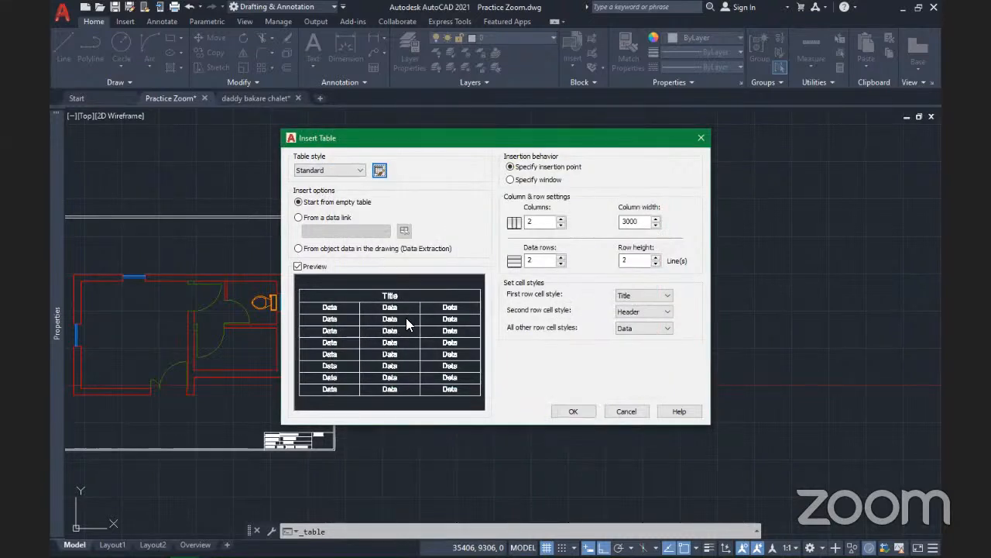
click(379, 170)
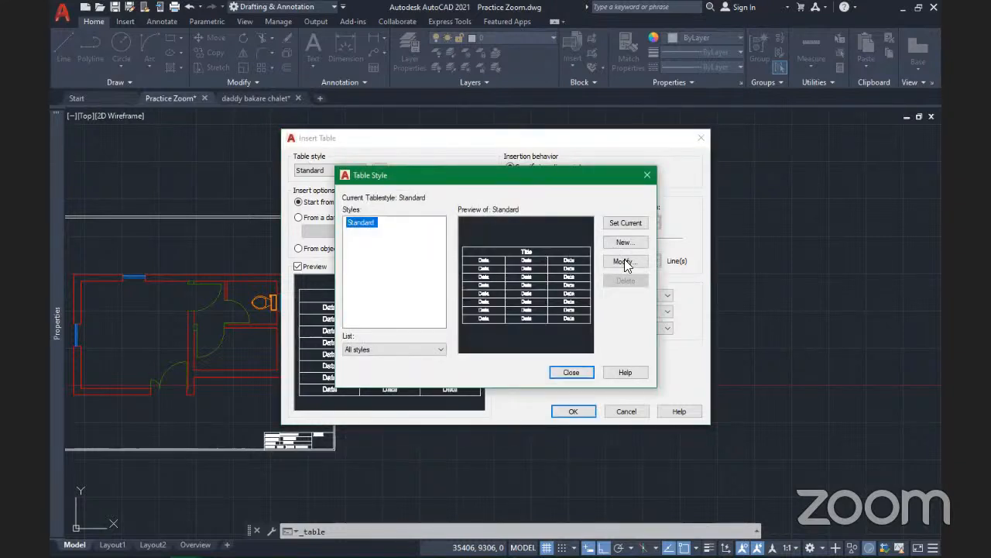
click(628, 262)
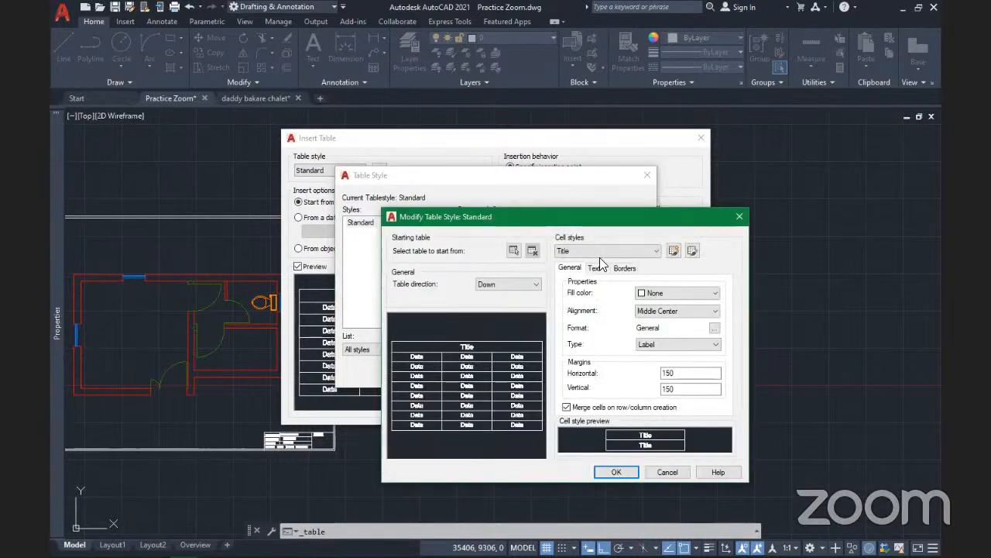
click(606, 250)
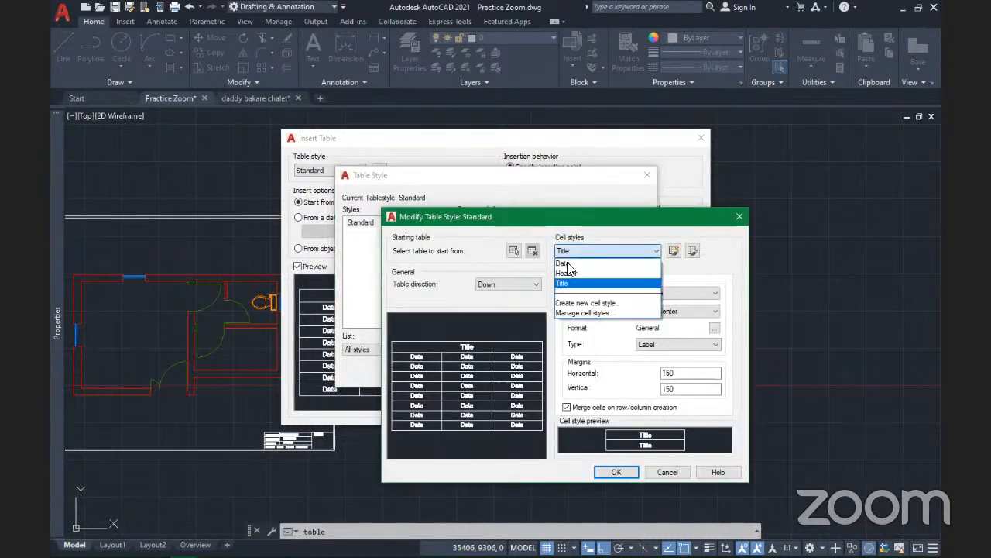
click(594, 266)
click(599, 249)
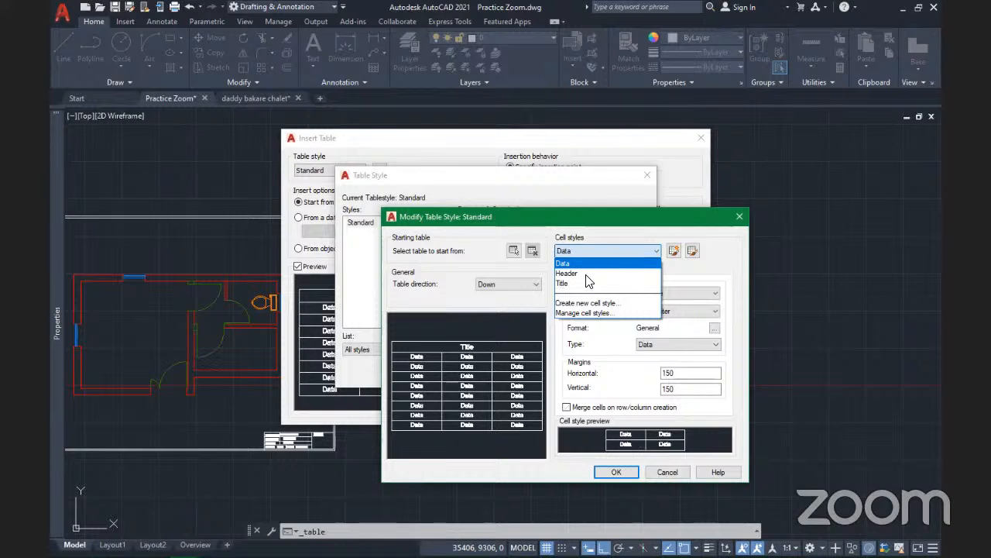
click(585, 274)
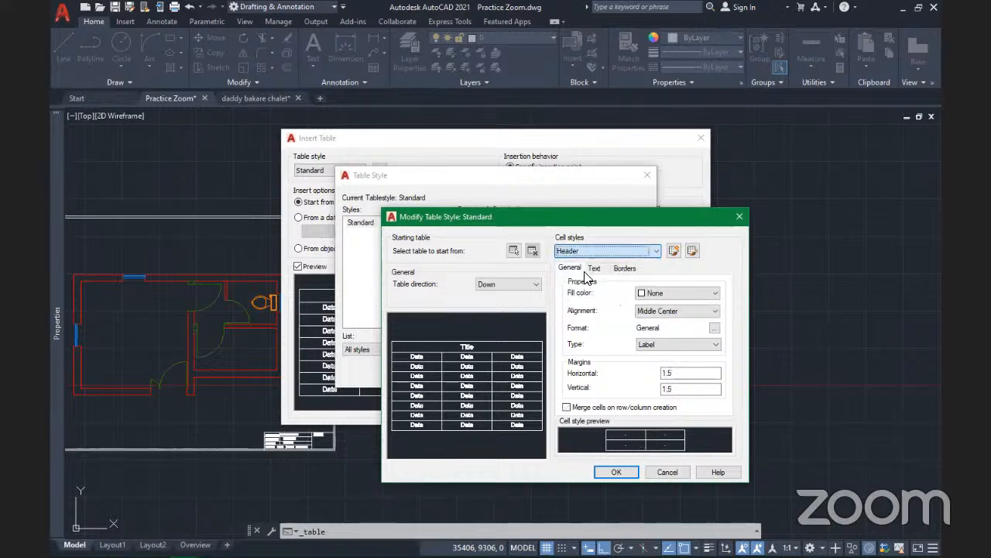
click(575, 253)
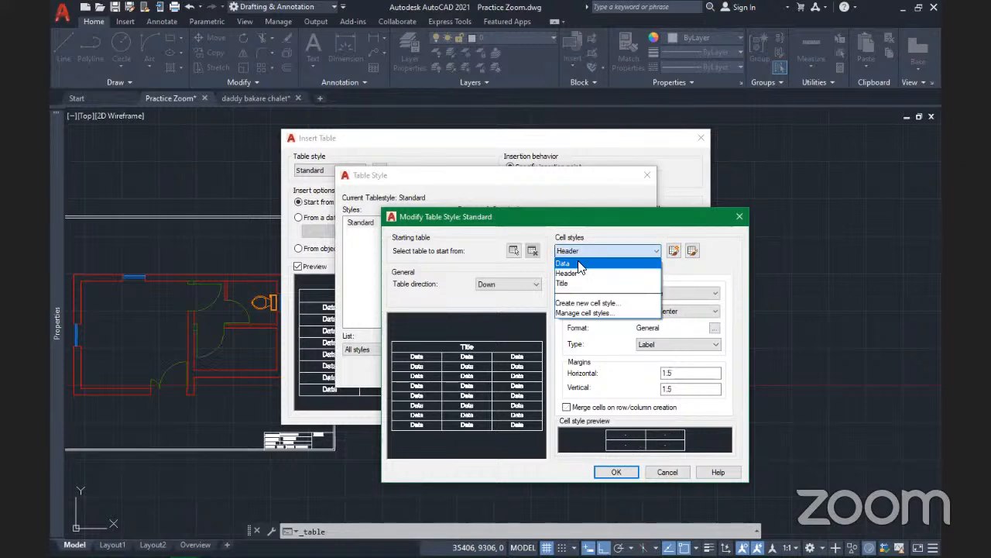
click(586, 263)
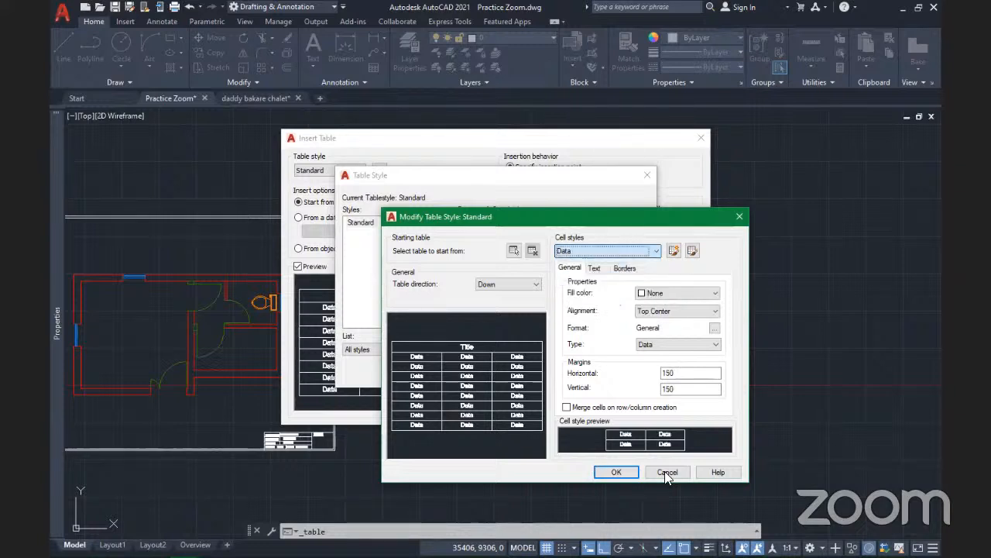
key(Return)
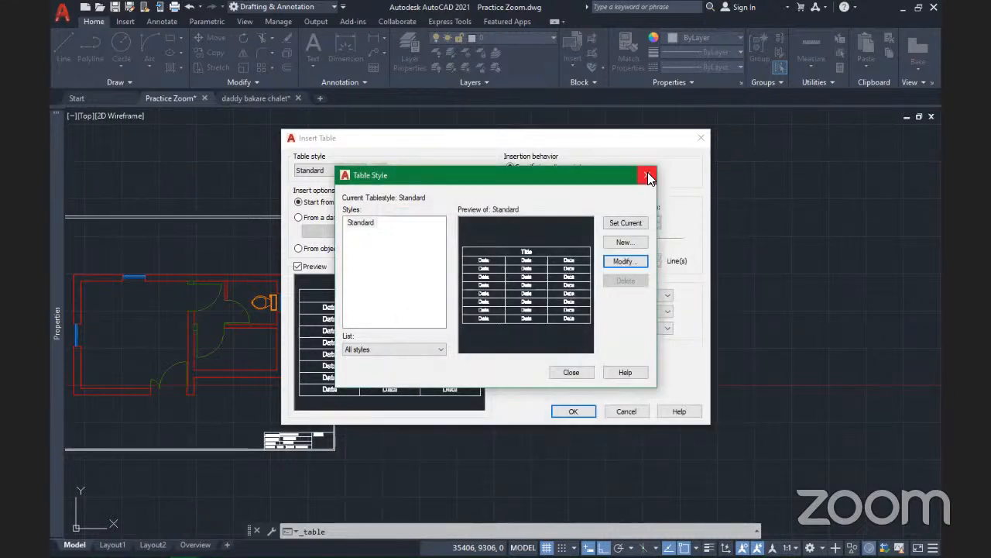
click(648, 175)
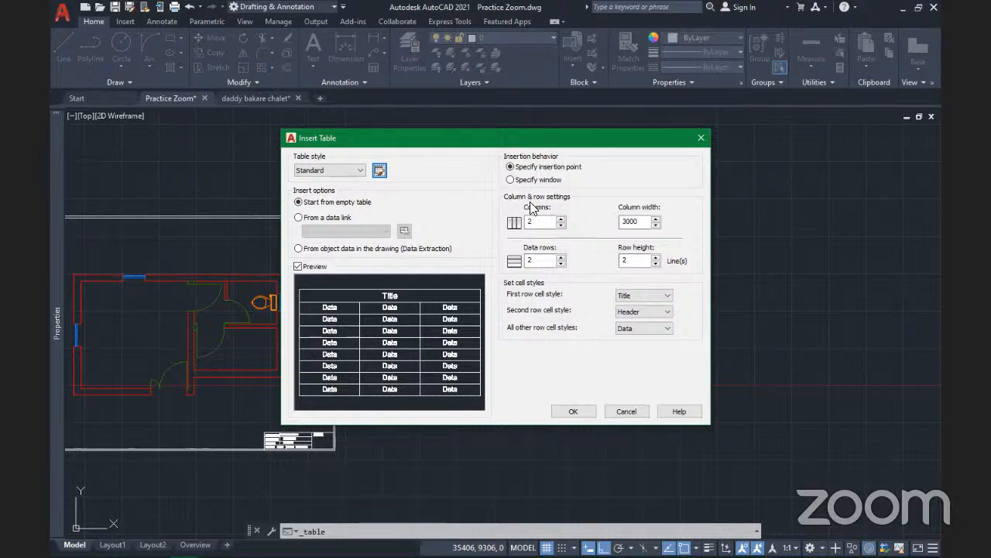
click(541, 217)
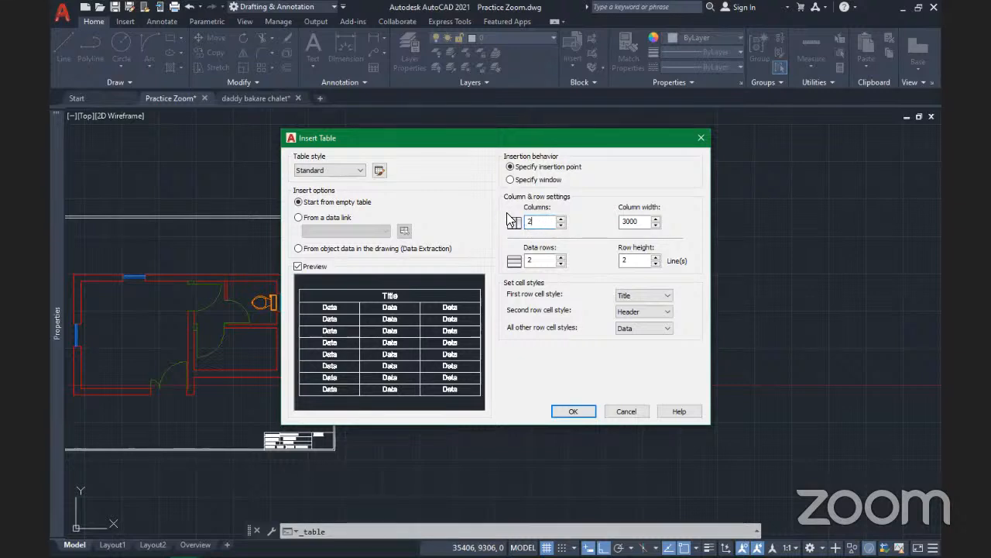
Enter 5 columns and 3 data rows, then select the row height value to replace
drag(541, 222, 517, 226)
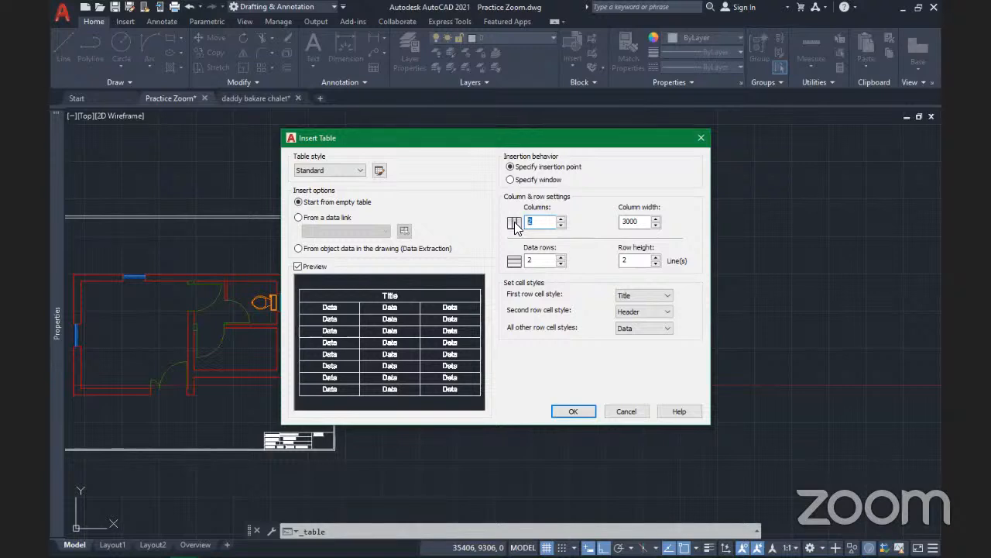
text(5)
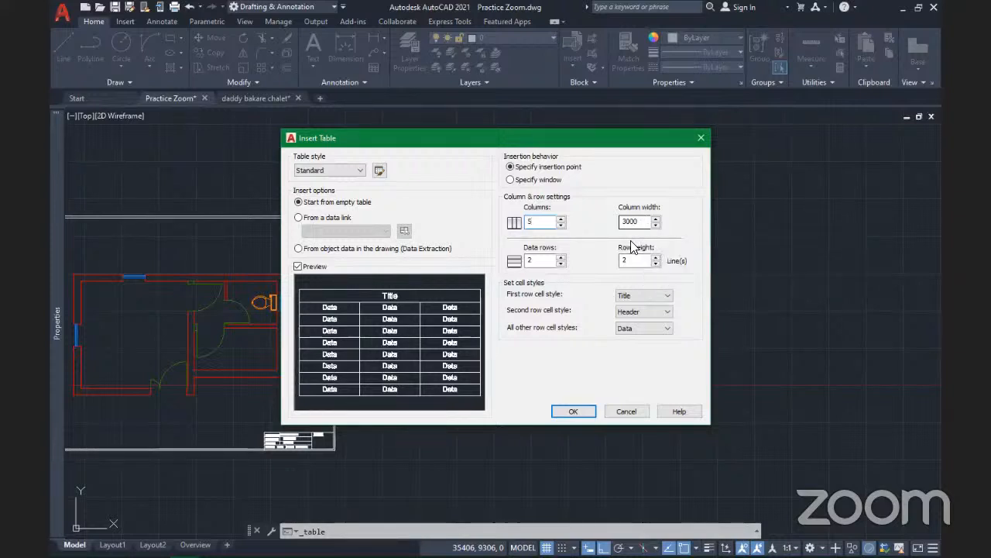
click(535, 261)
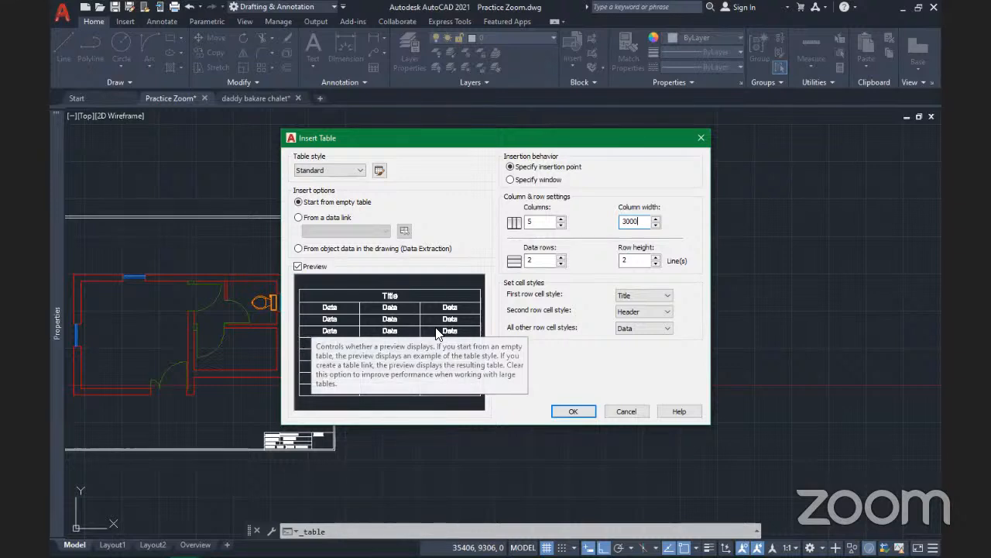
double_click(539, 264)
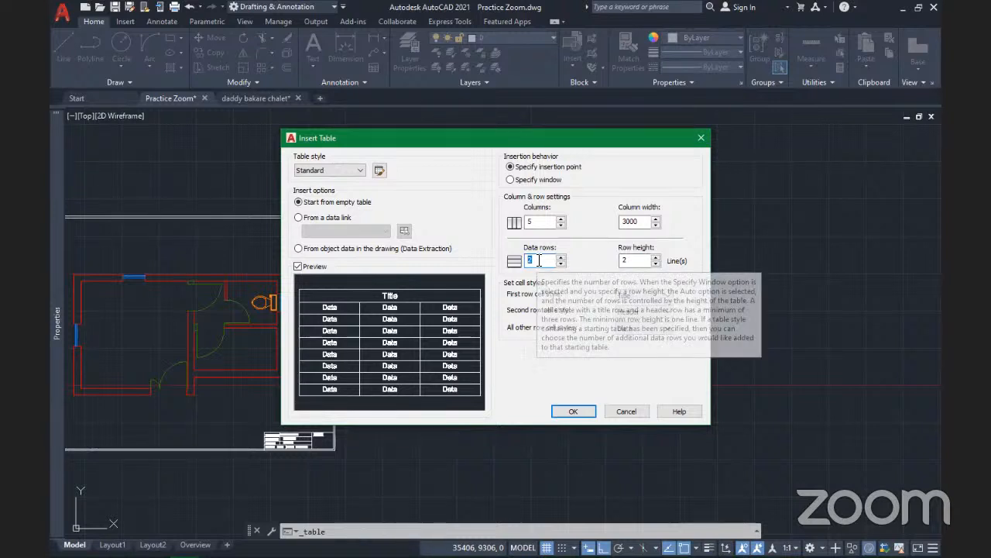
text(3)
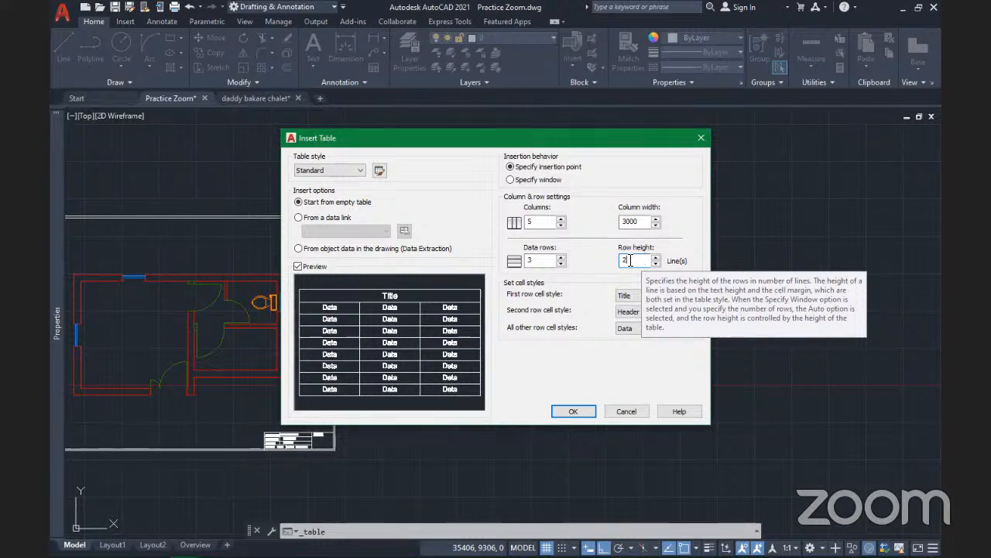
double_click(627, 261)
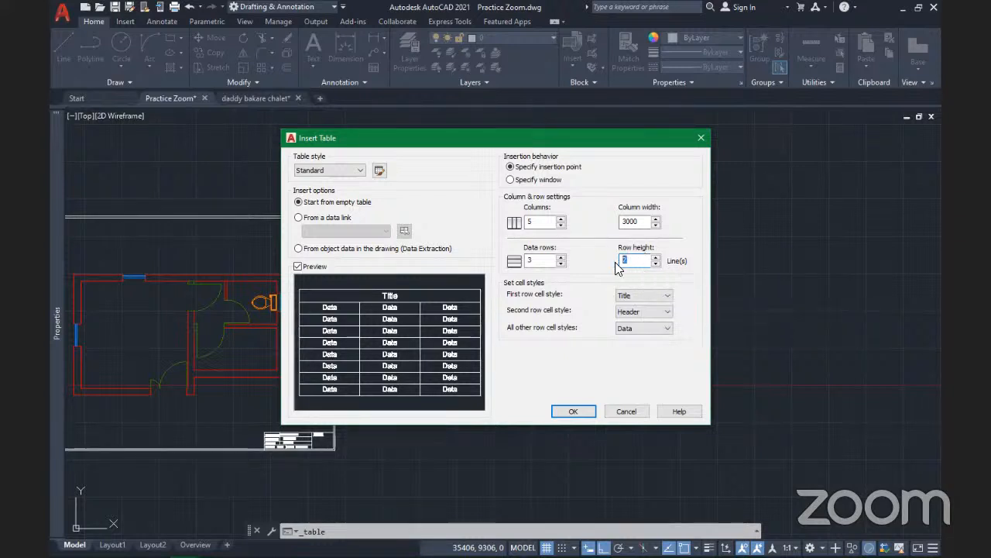
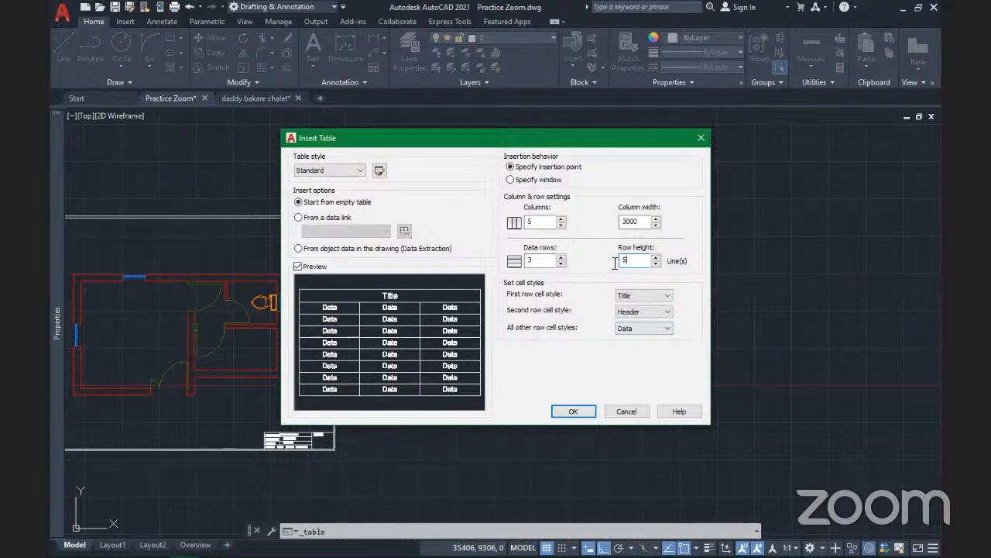
Change the row height to 1 line and keep Standard as the table style
drag(617, 264, 642, 262)
text(1)
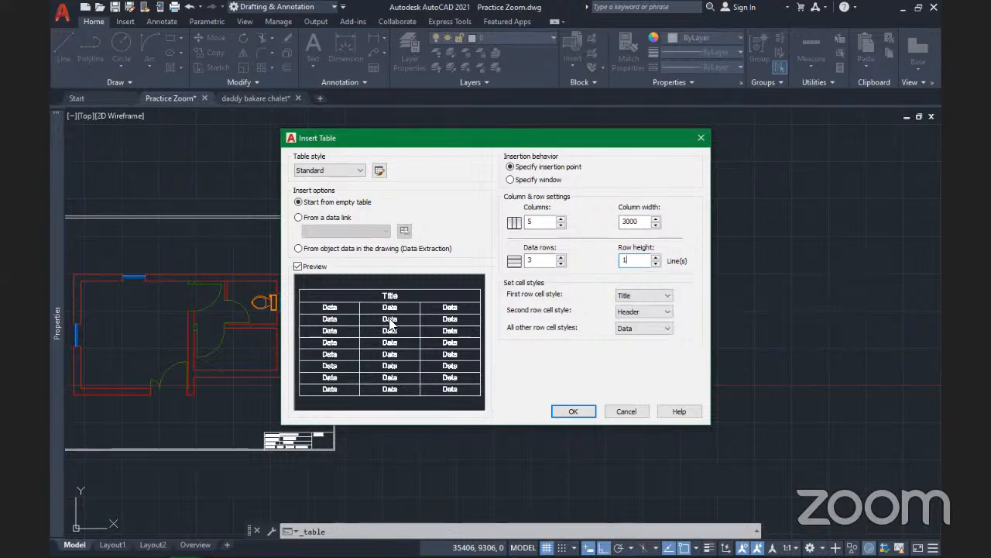
click(342, 170)
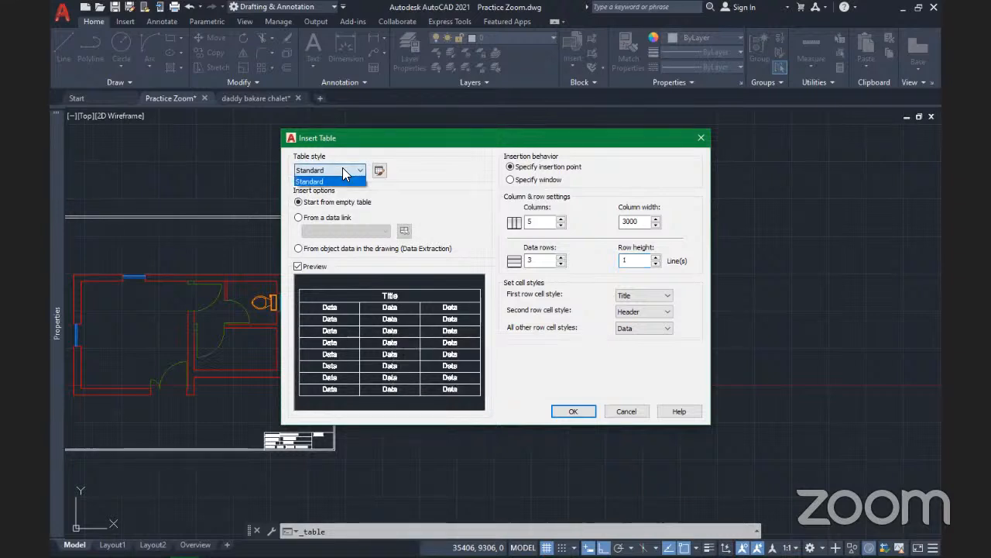
click(352, 180)
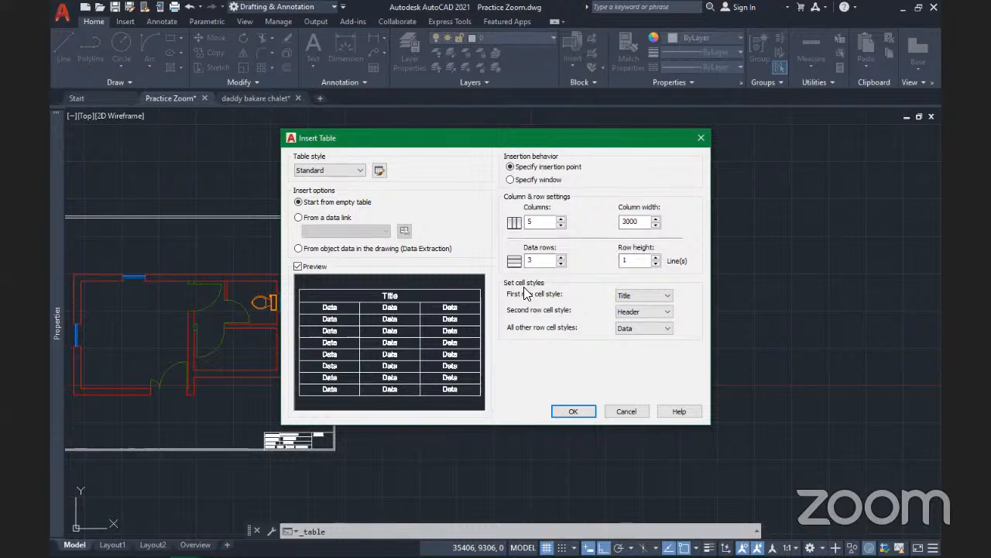
Keep Title for the first row, set the second row cell style to Data, and accept
click(646, 295)
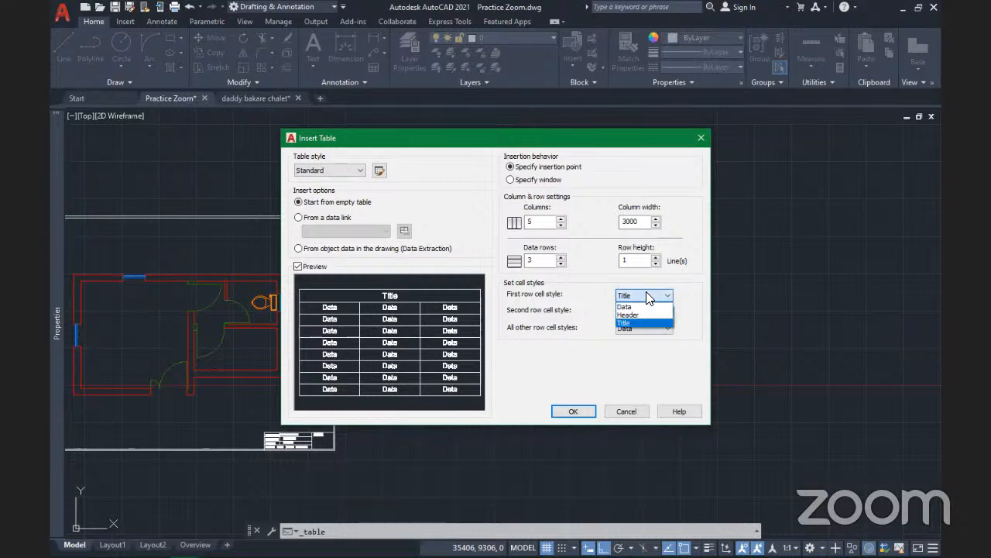
click(646, 294)
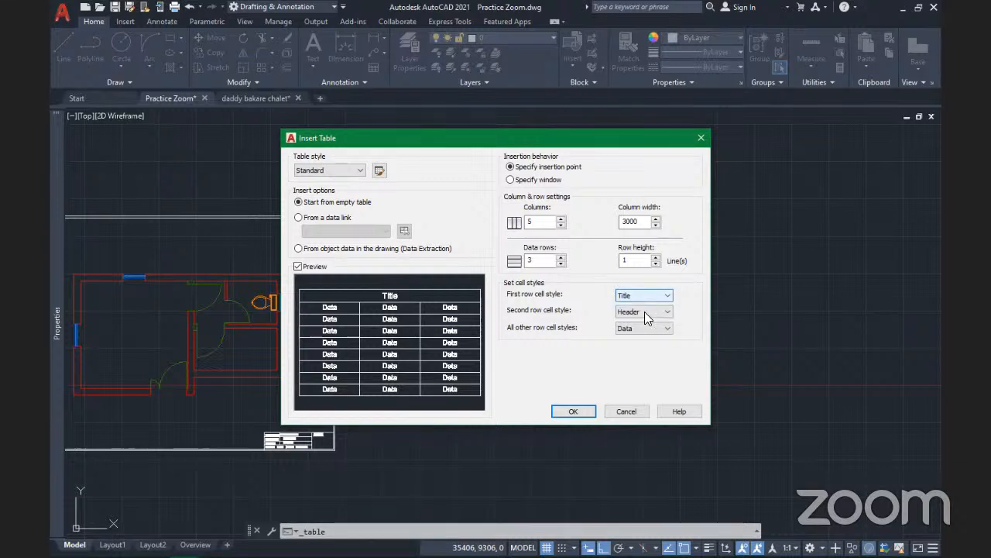
click(644, 313)
click(648, 321)
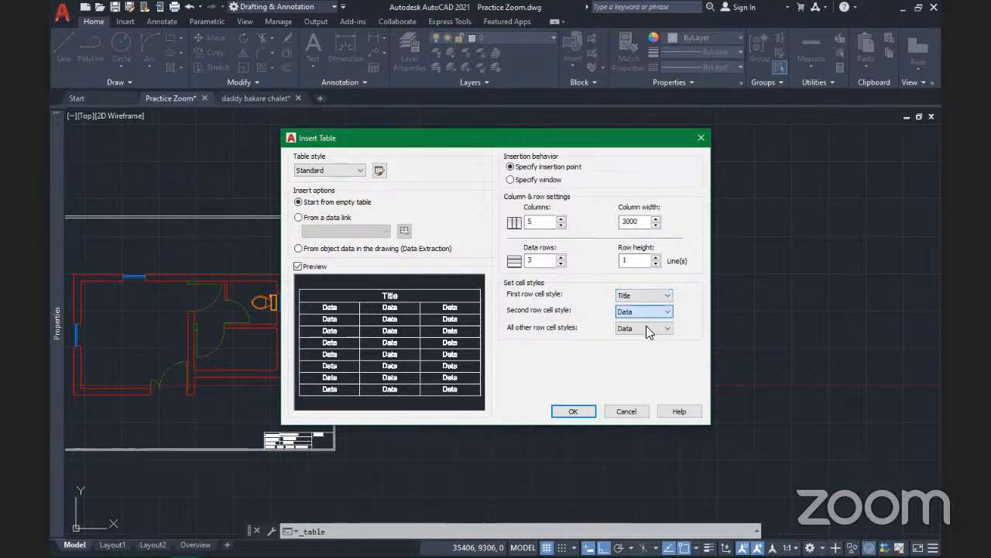
click(646, 327)
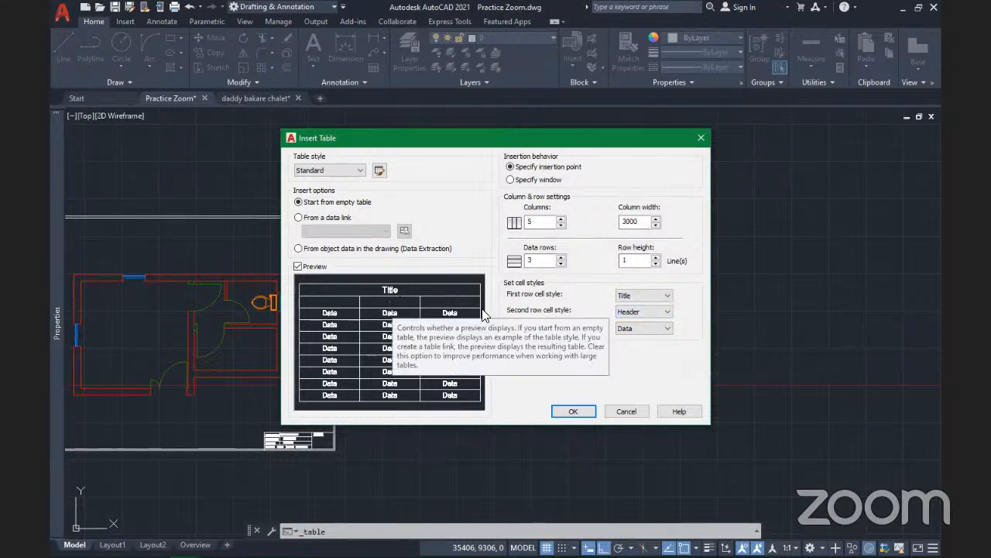
click(635, 310)
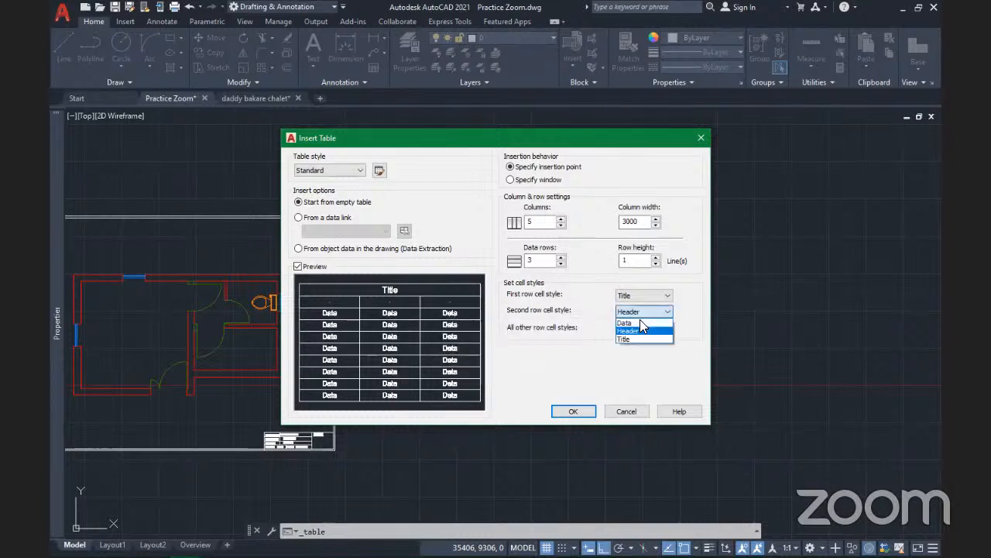
click(437, 302)
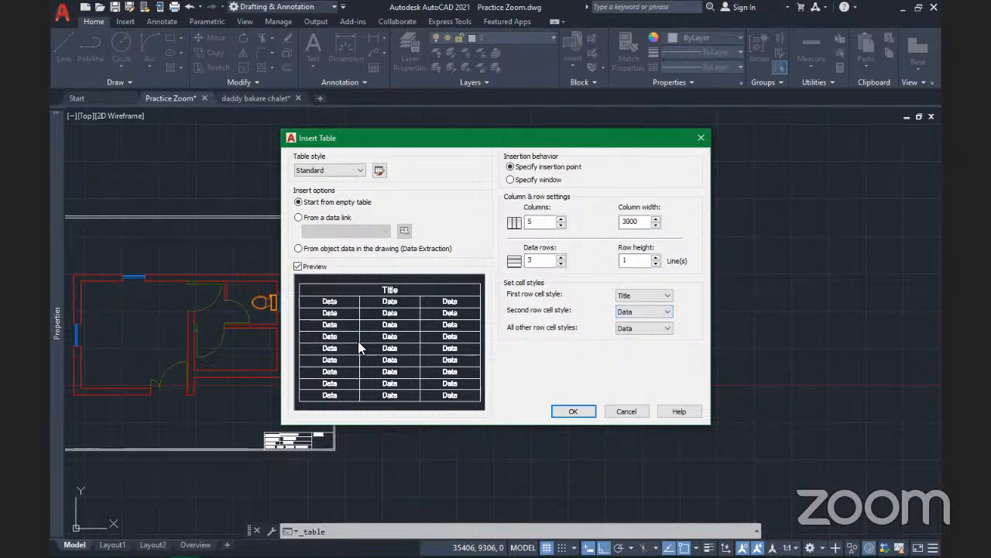
click(577, 409)
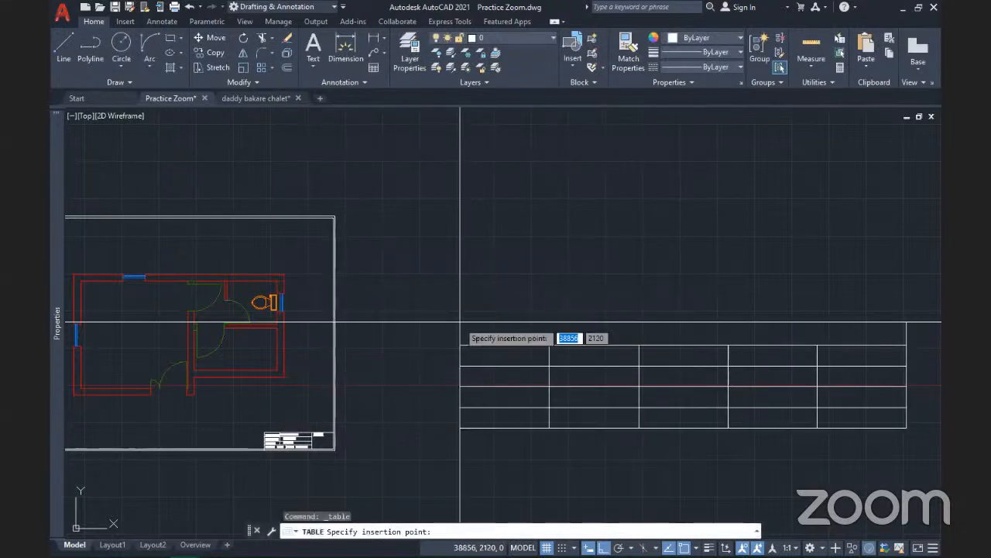
Place the table right of the floor plan and title it 'Door Schedule' in Arial 2.8
click(372, 262)
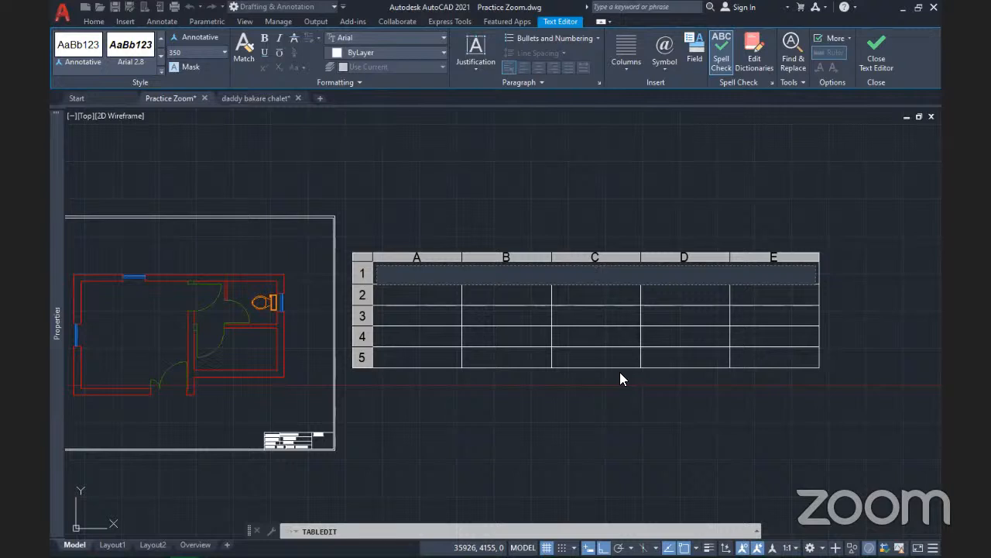
text(Door S)
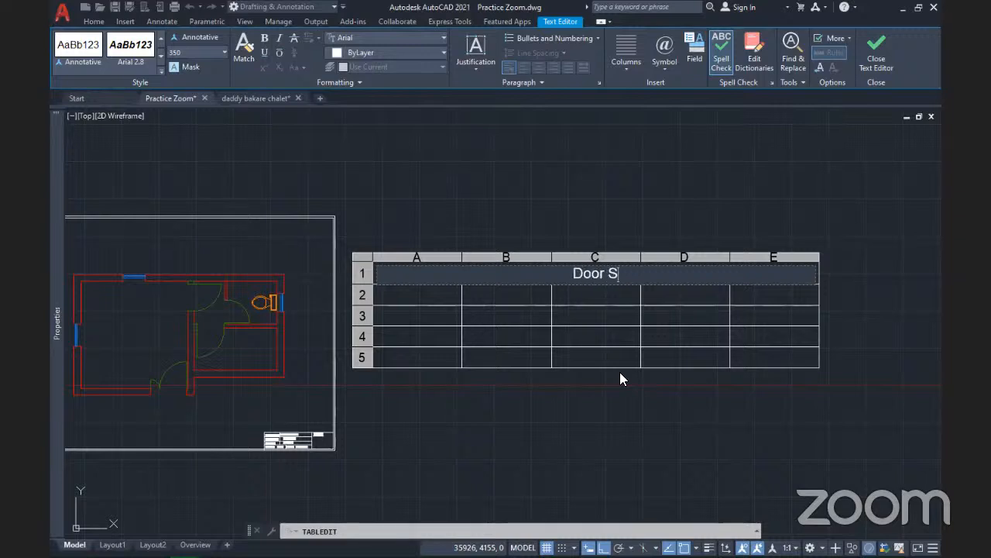
text(che)
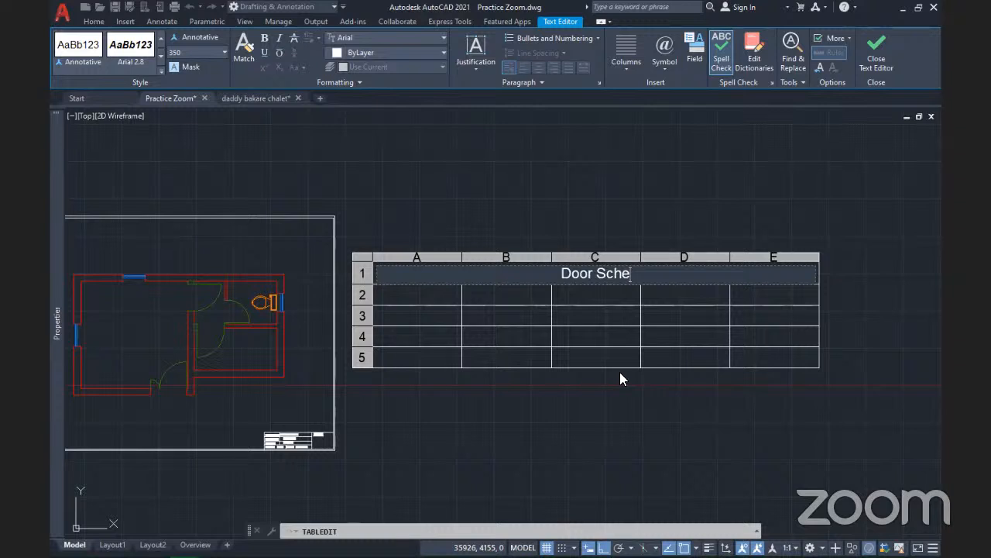
text(du)
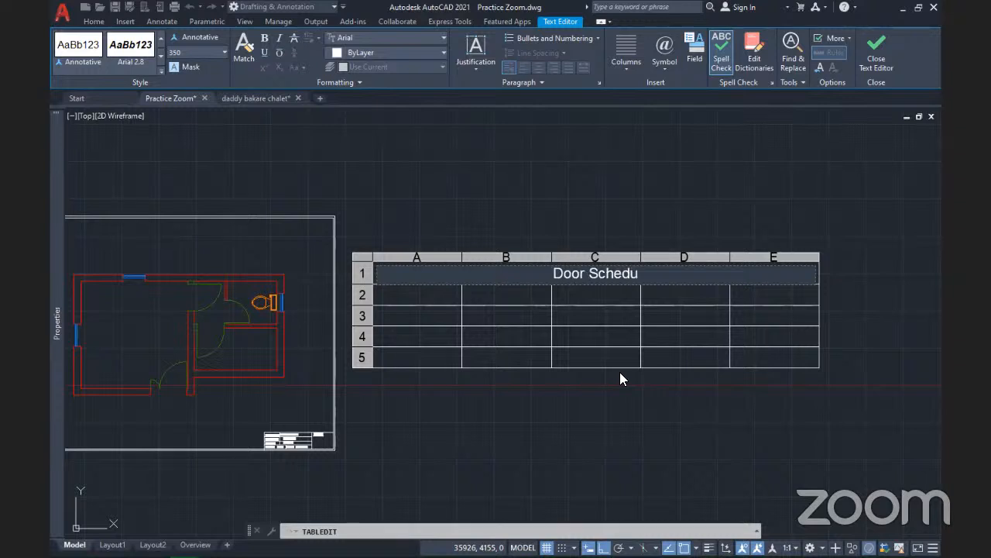
text(le)
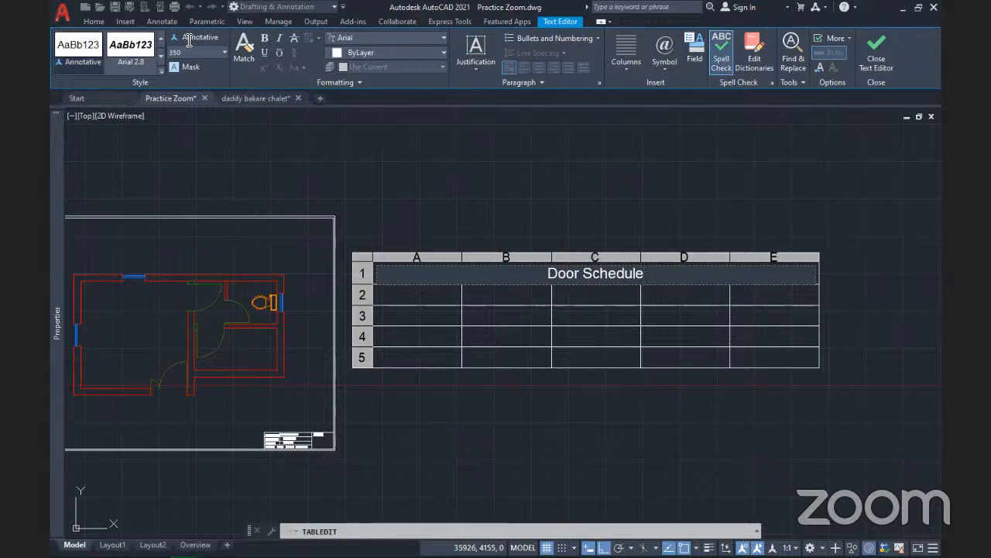
click(135, 64)
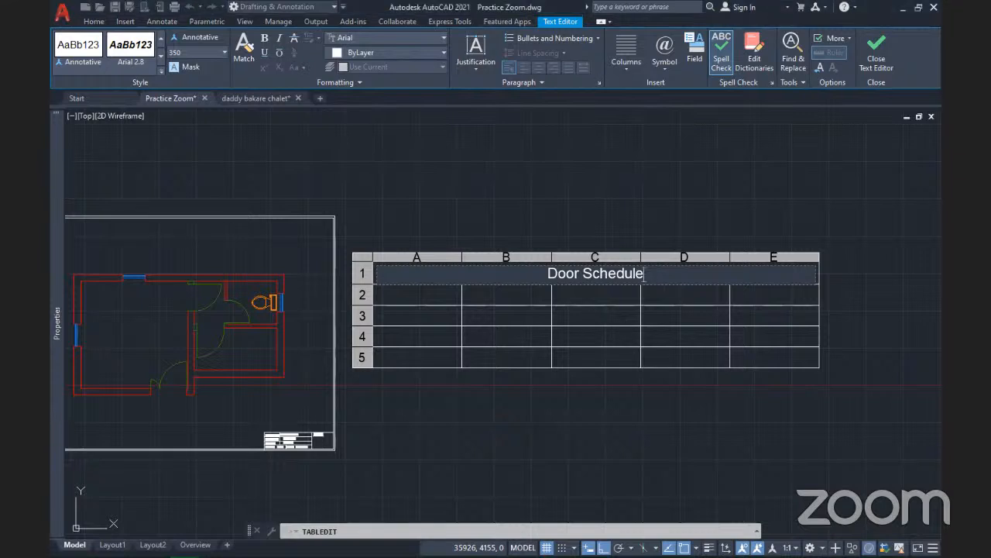
key(Tab)
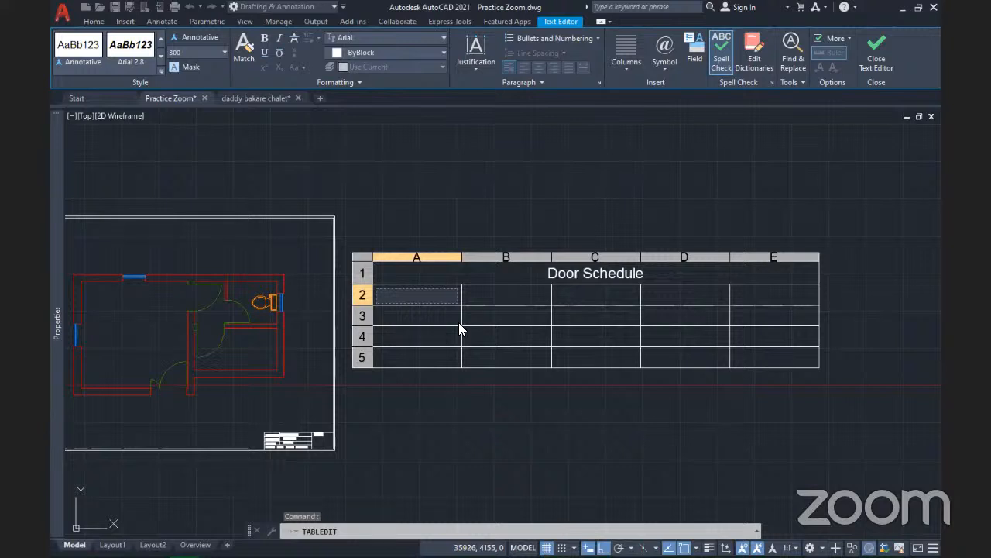
Enter 'Name' as the first column header and close the text editor
text(N)
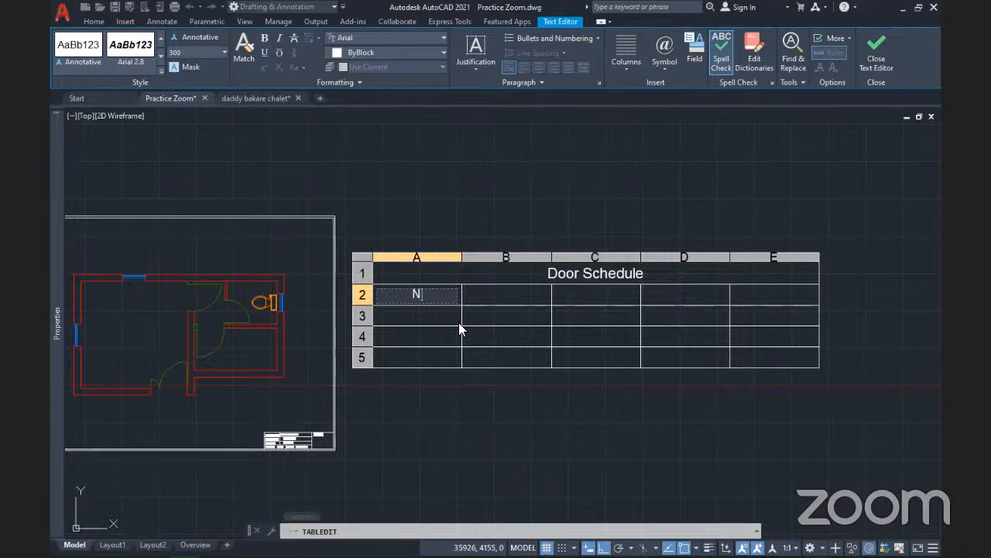
text(ame)
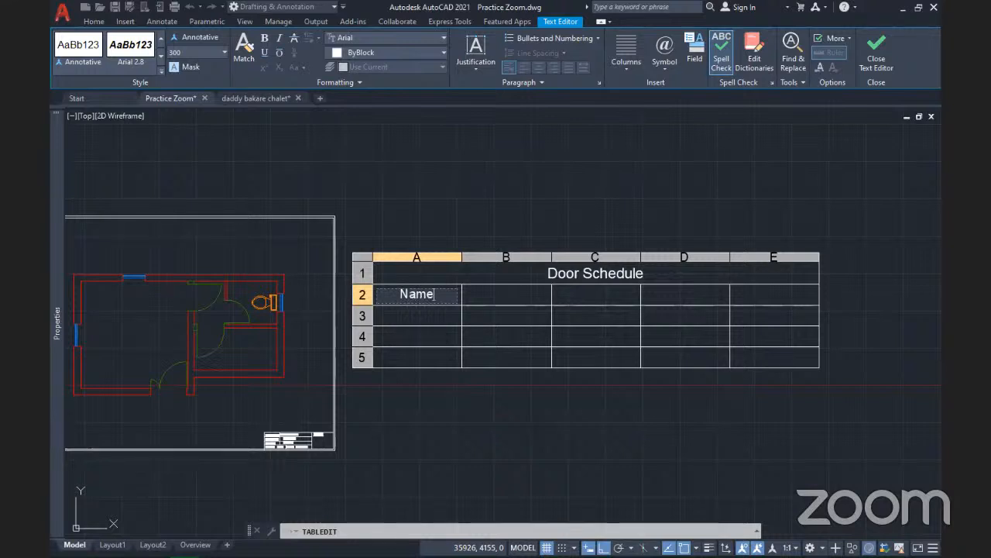
key(Tab)
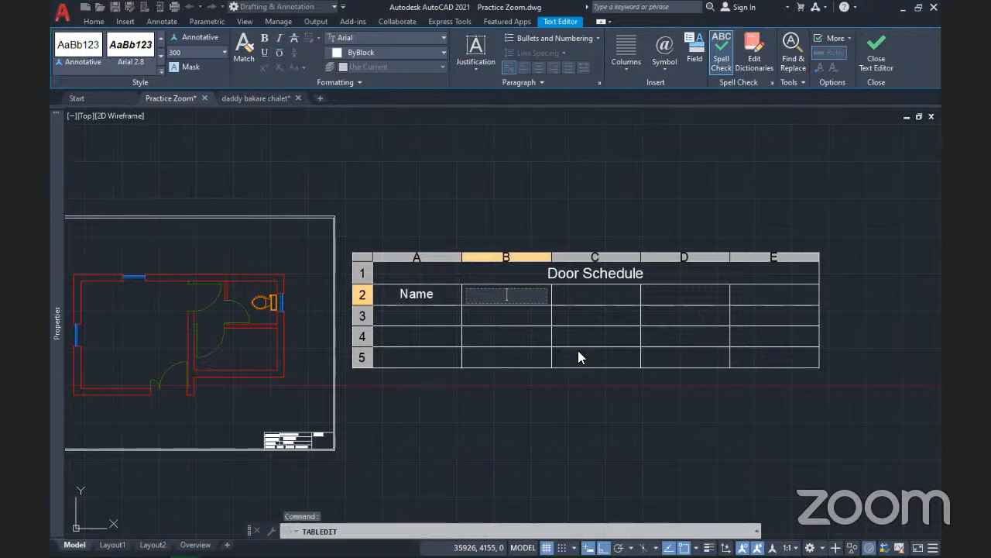
click(876, 60)
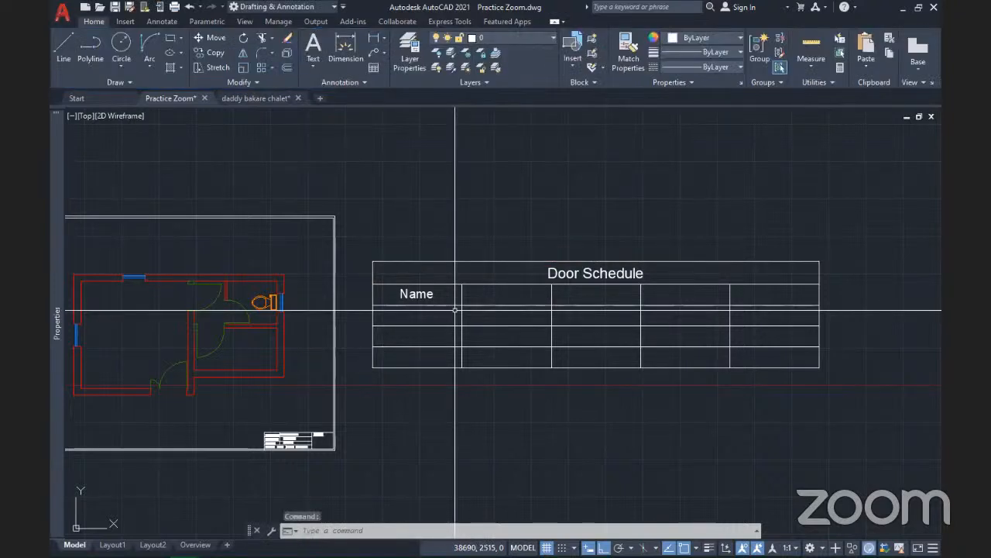
Zoom around the Door Schedule table and begin a selection window around it
scroll(578, 334, down, 2)
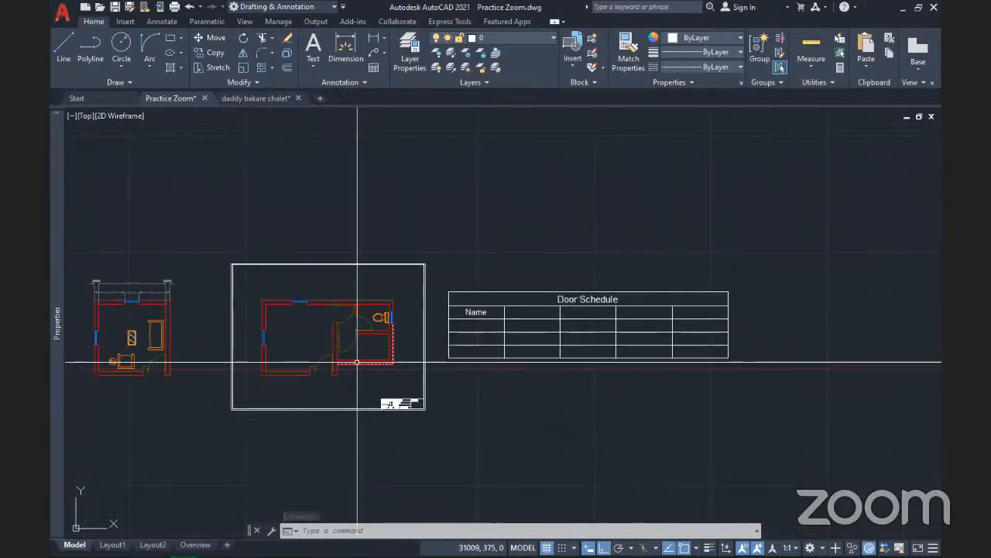
key(alt+Tab)
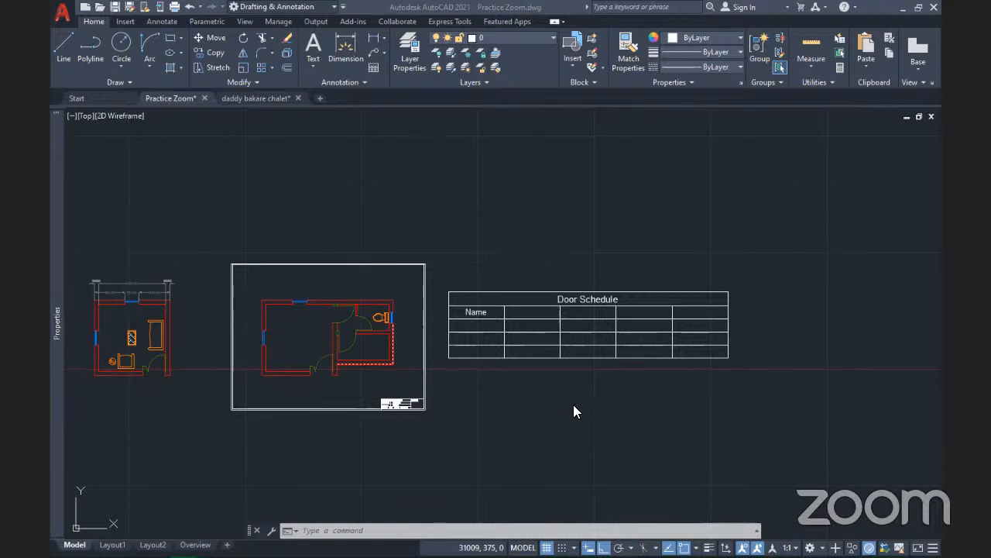
scroll(625, 338, up, 5)
scroll(622, 337, down, 3)
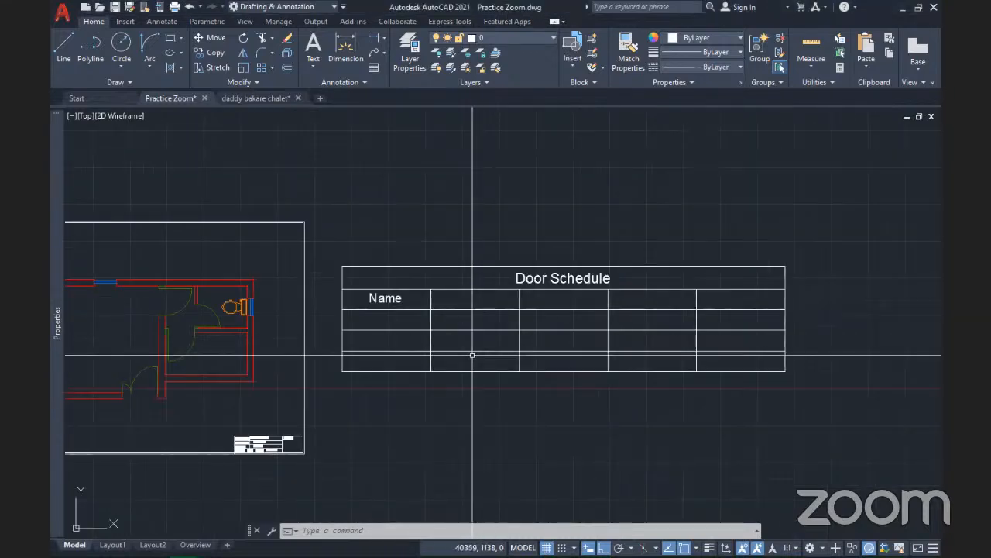
scroll(473, 356, down, 2)
scroll(546, 336, up, 2)
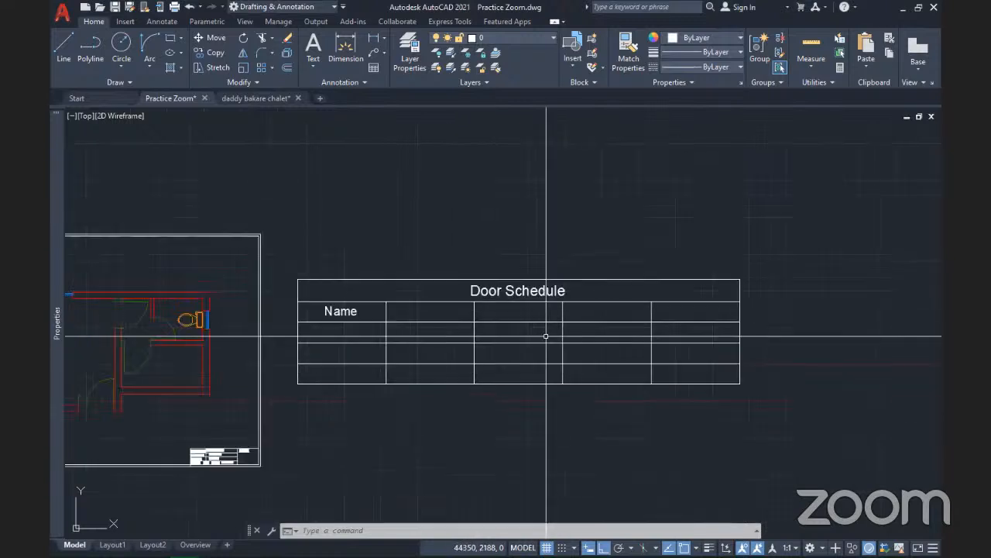
scroll(546, 336, down, 4)
scroll(567, 340, up, 4)
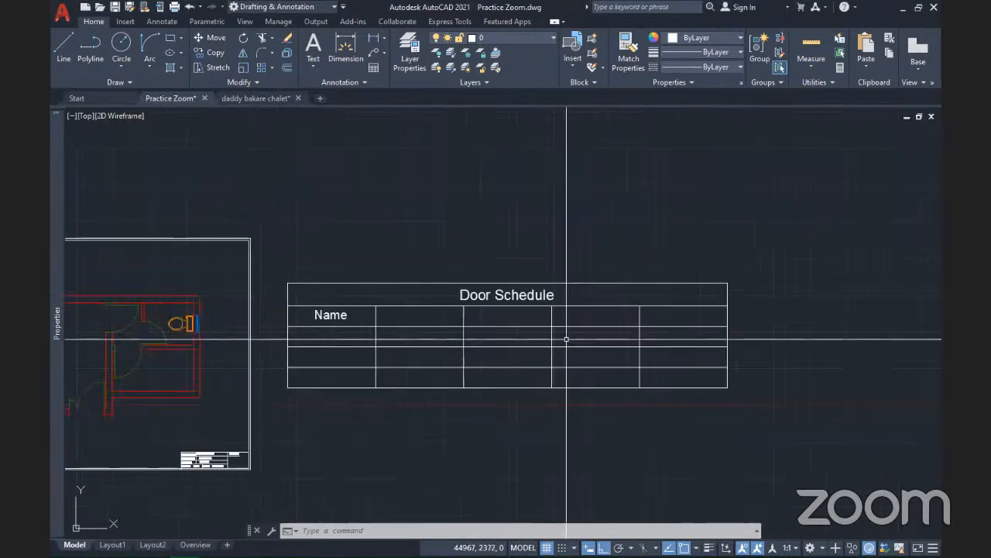
click(737, 405)
click(349, 213)
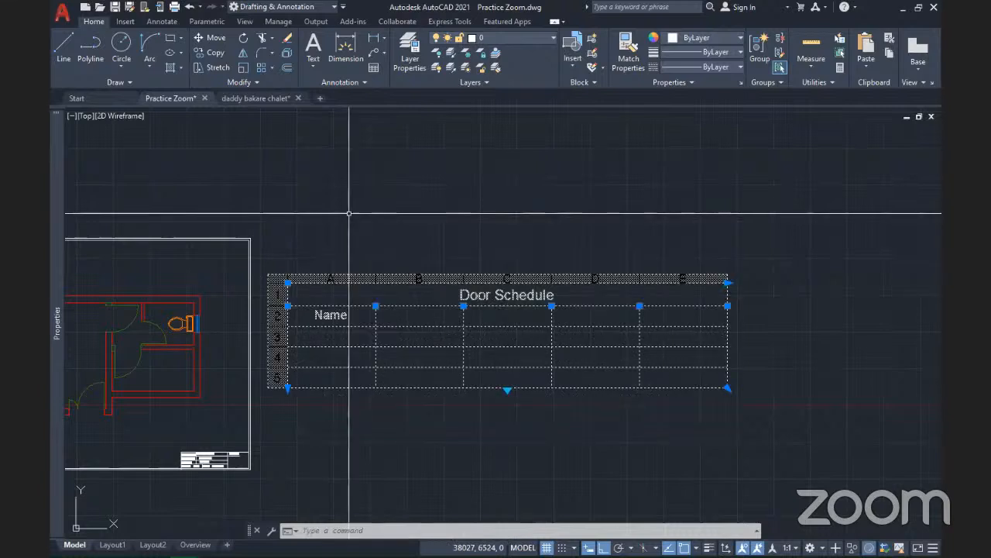
click(288, 40)
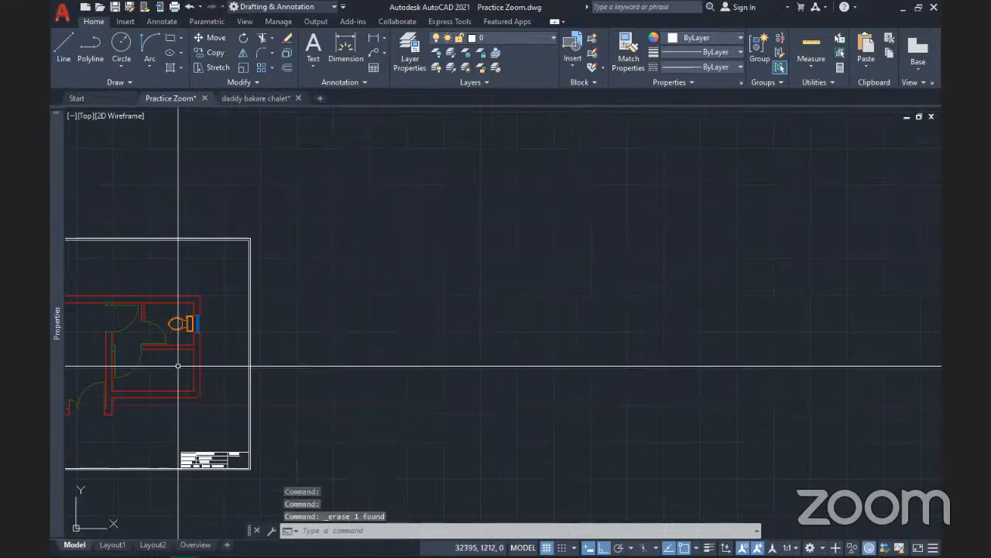
scroll(178, 365, up, 5)
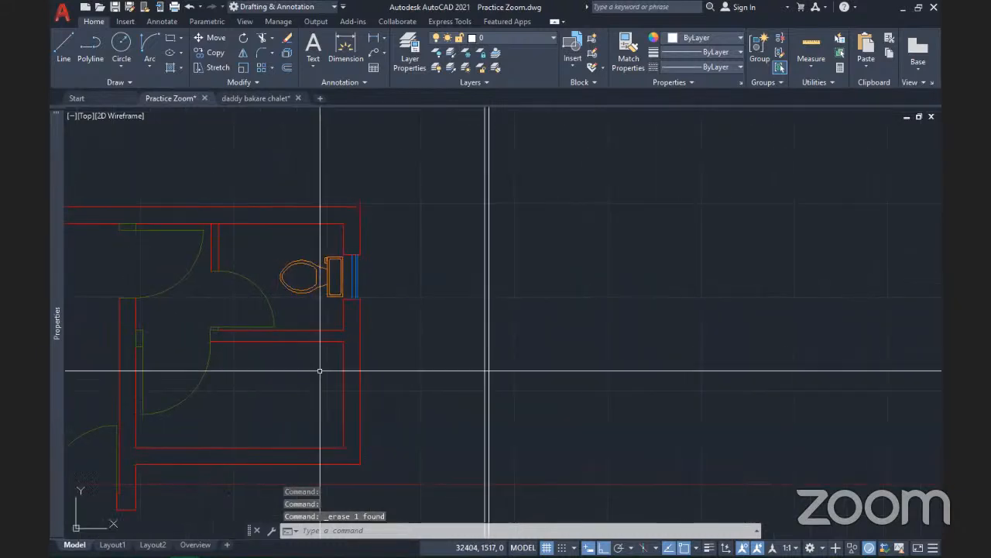
scroll(320, 371, down, 4)
mouse_move(325, 364)
middle_down()
mouse_move(421, 328)
mouse_move(361, 313)
middle_up()
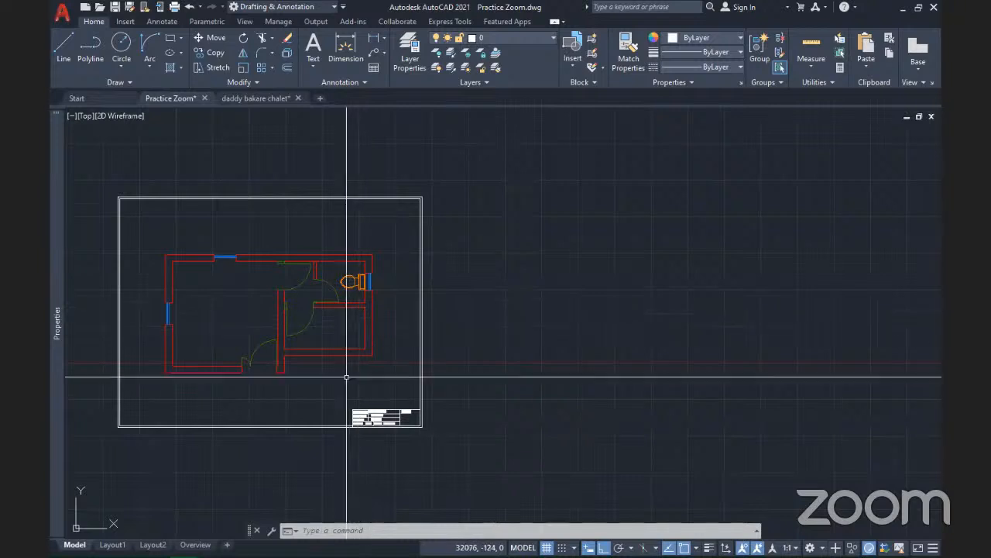
scroll(278, 345, up, 2)
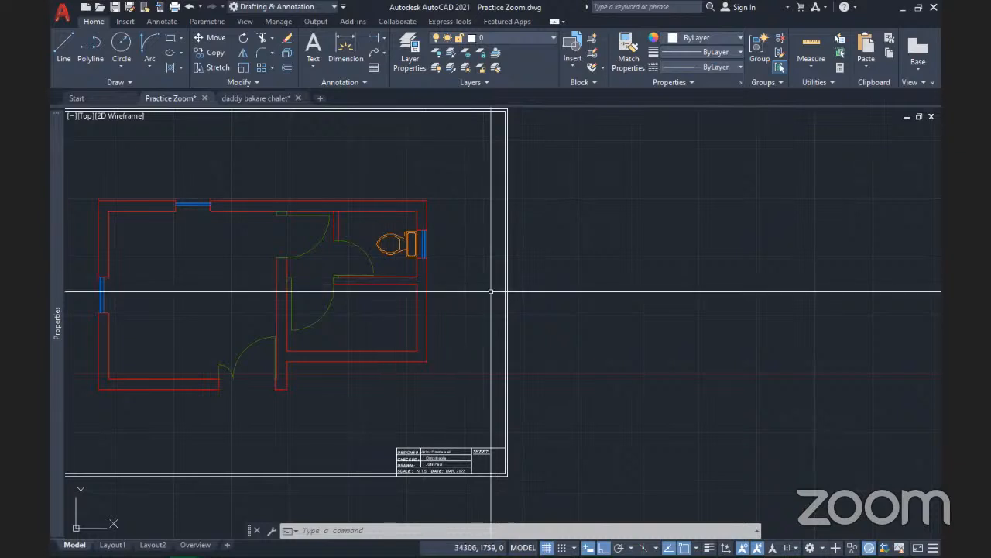
middle_drag(489, 291, 439, 341)
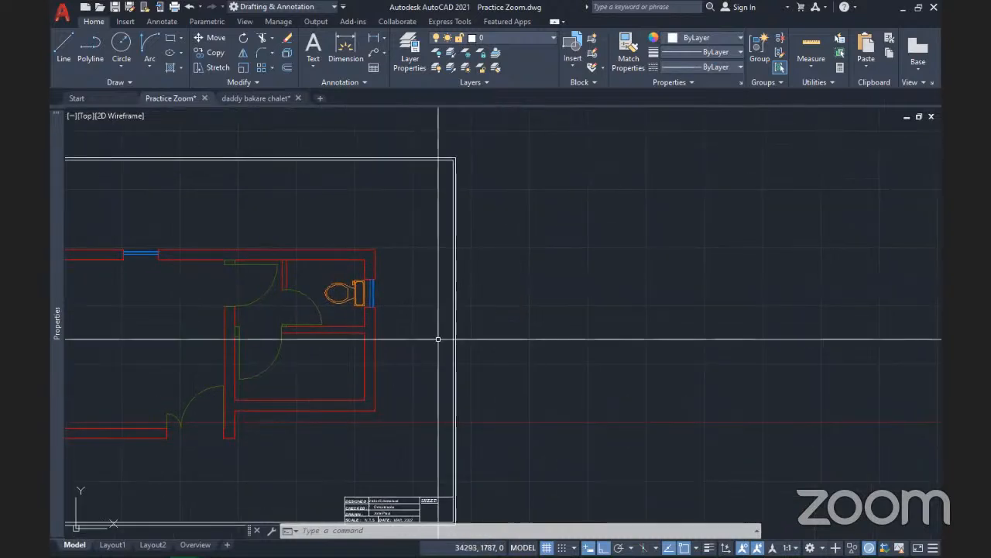
Open Insert Table from the Annotation panel and choose From a data link
click(371, 67)
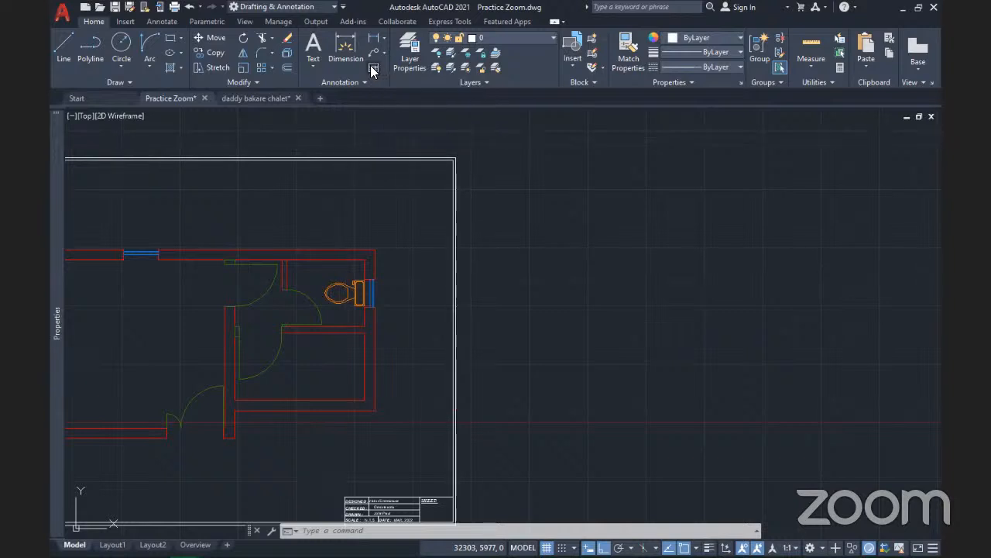
click(372, 69)
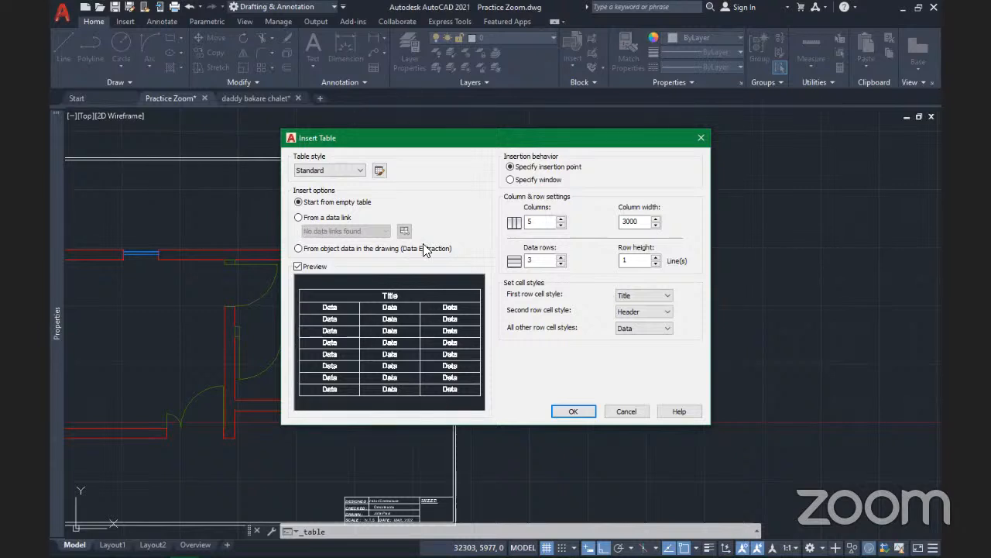
click(298, 218)
Create a new Excel data link named 'dfzsdf'
click(404, 233)
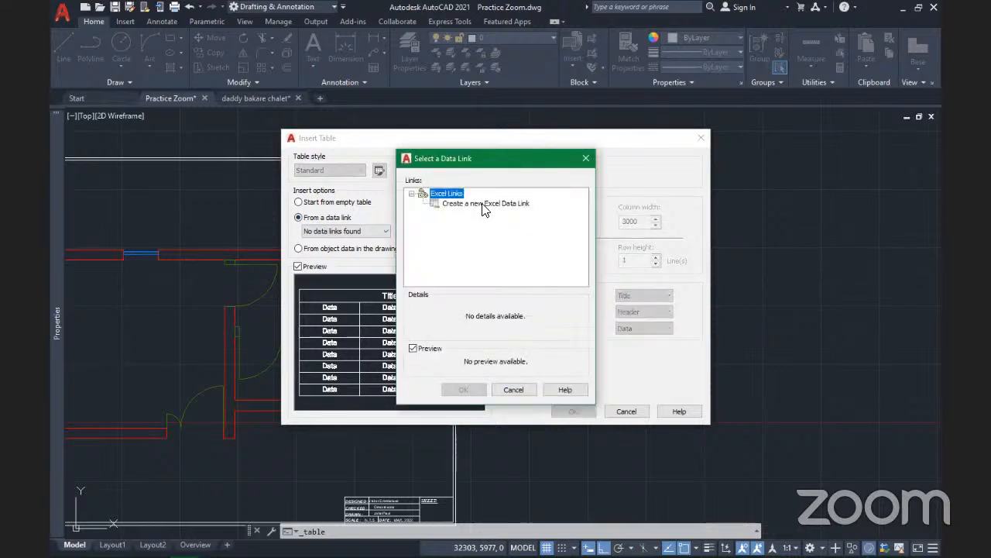
click(483, 204)
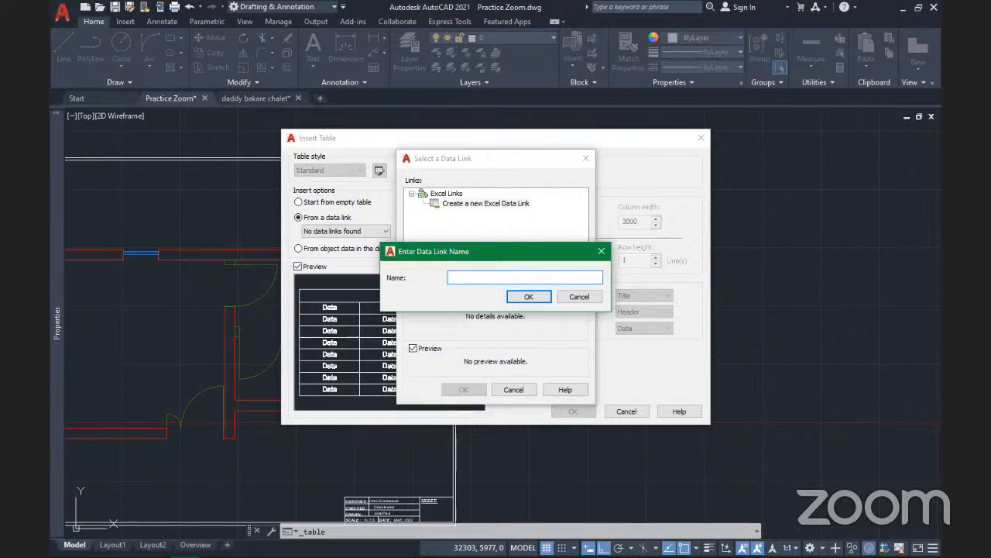
text(dfzsdf)
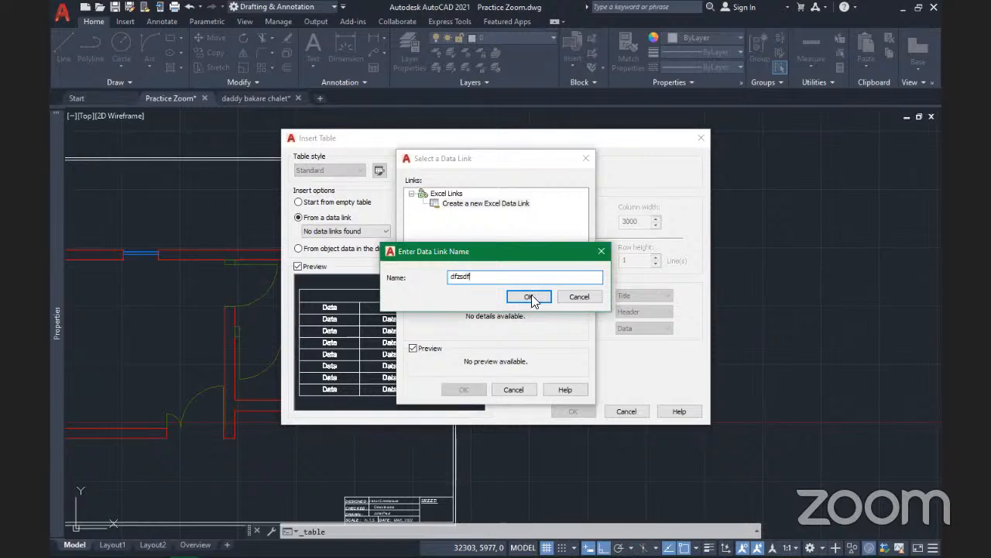
click(529, 298)
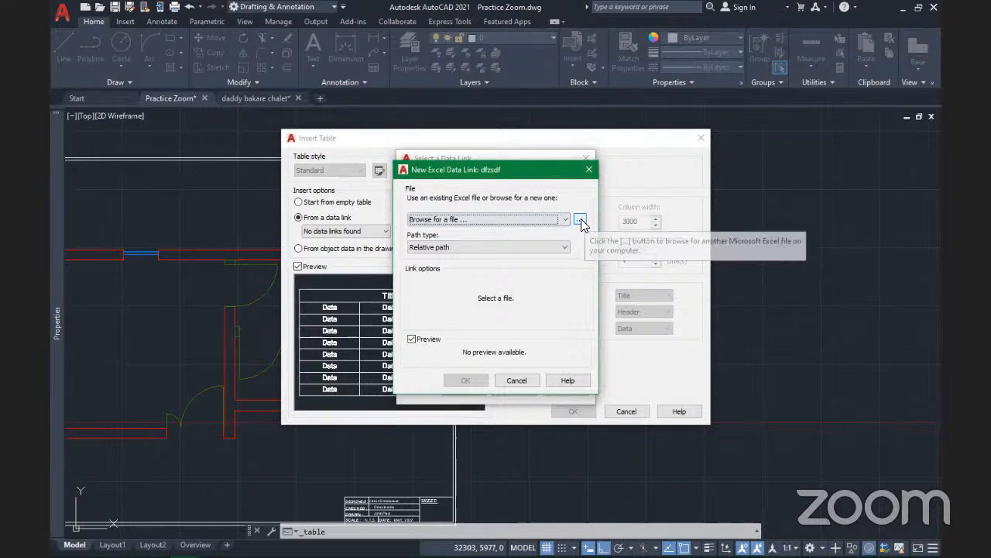
Pick the New Microsoft Excel Worksheet file, dismiss the path warning, then abandon the link
click(580, 220)
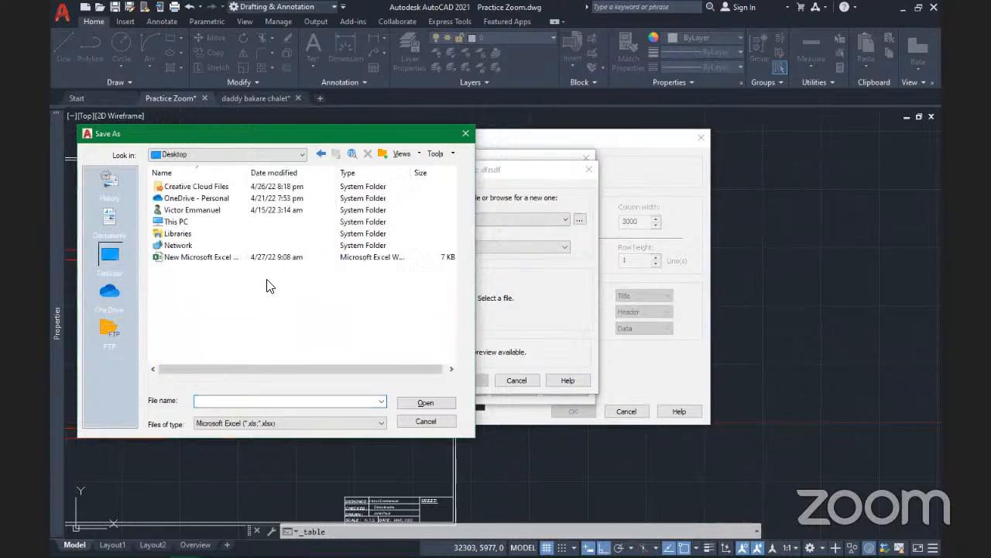
click(186, 259)
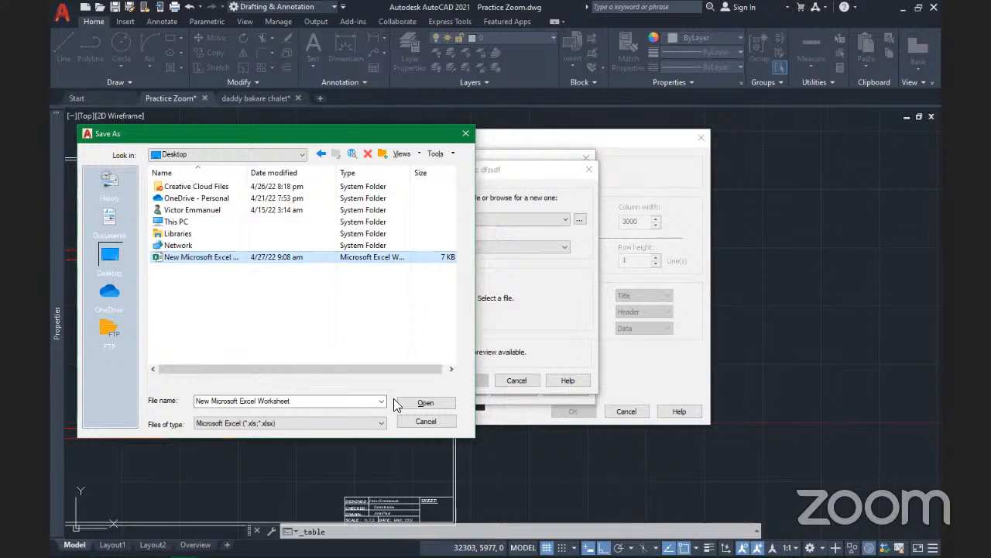
click(425, 404)
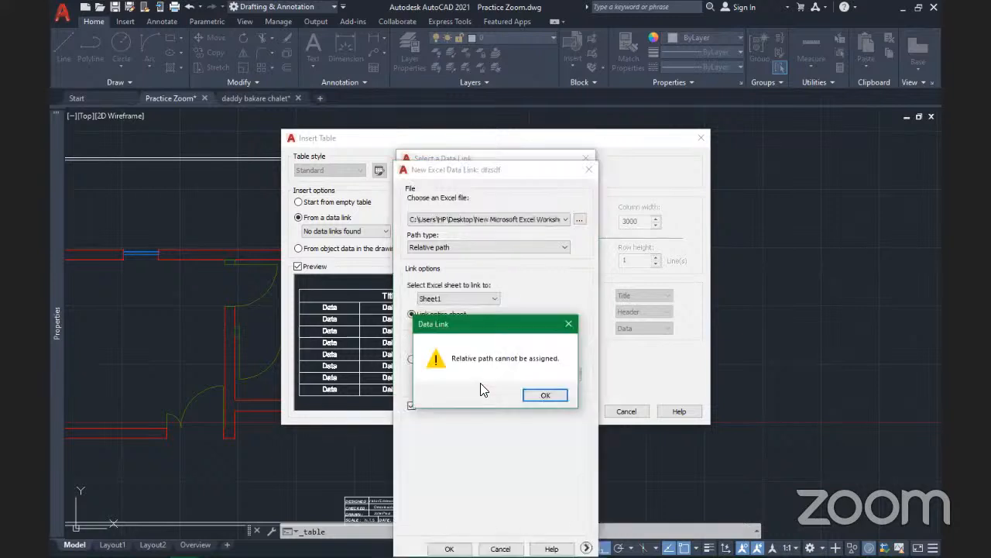
click(544, 396)
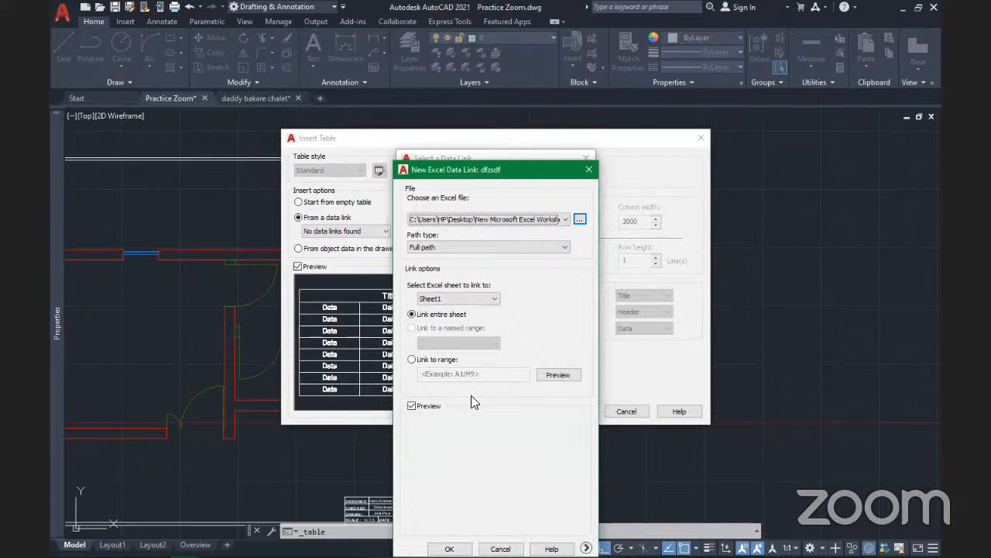
click(587, 167)
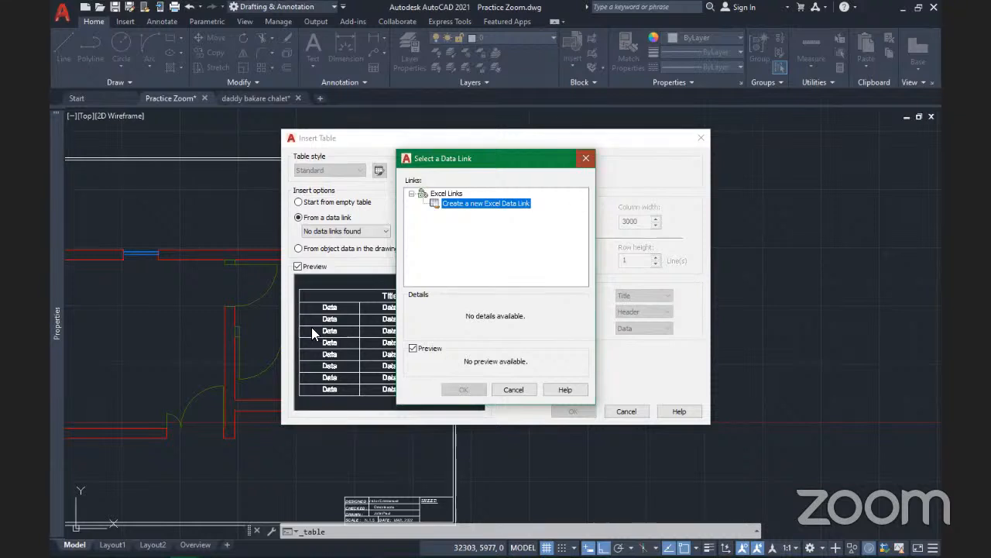
key(Escape)
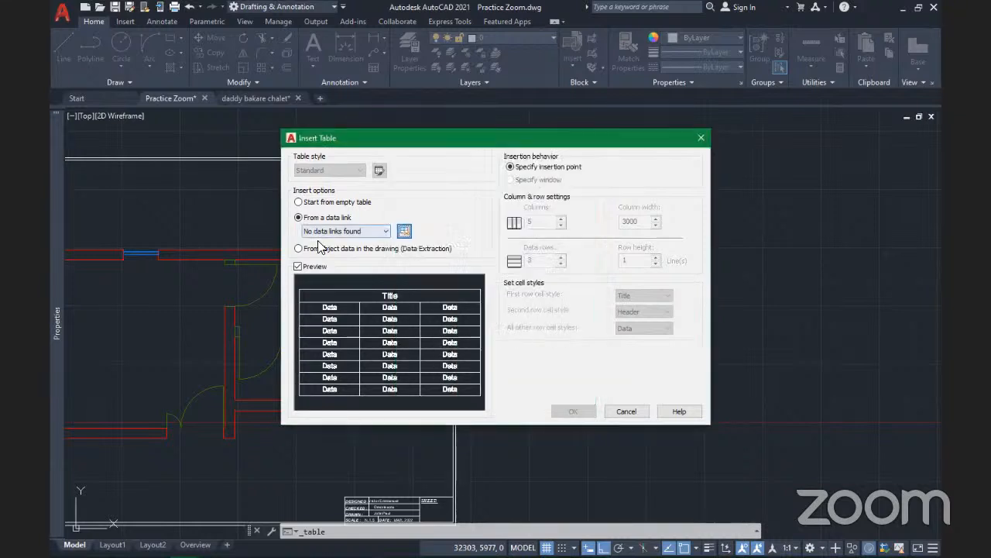
Start from an empty table and confirm 5 columns, 3000 width, 3 data rows, 1-line rows
click(301, 203)
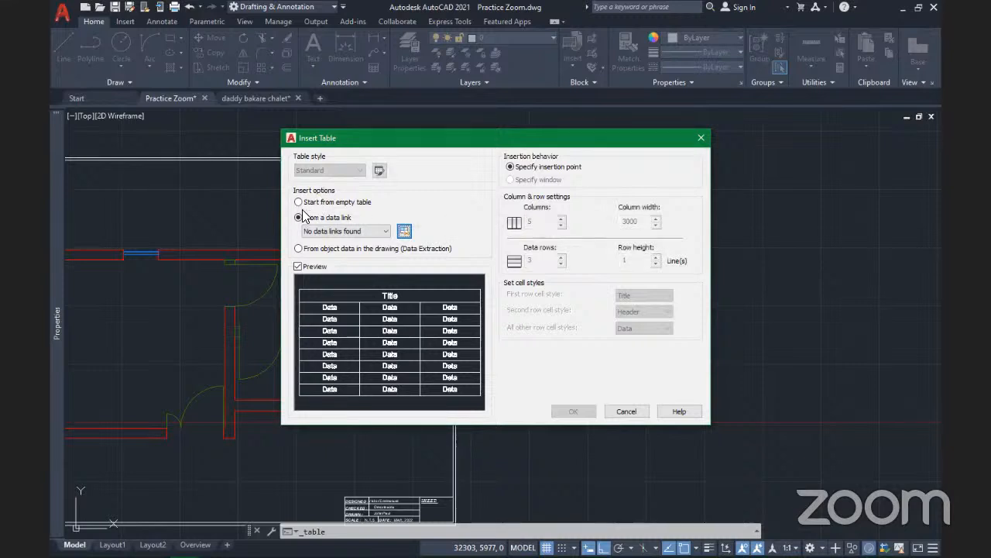
click(299, 202)
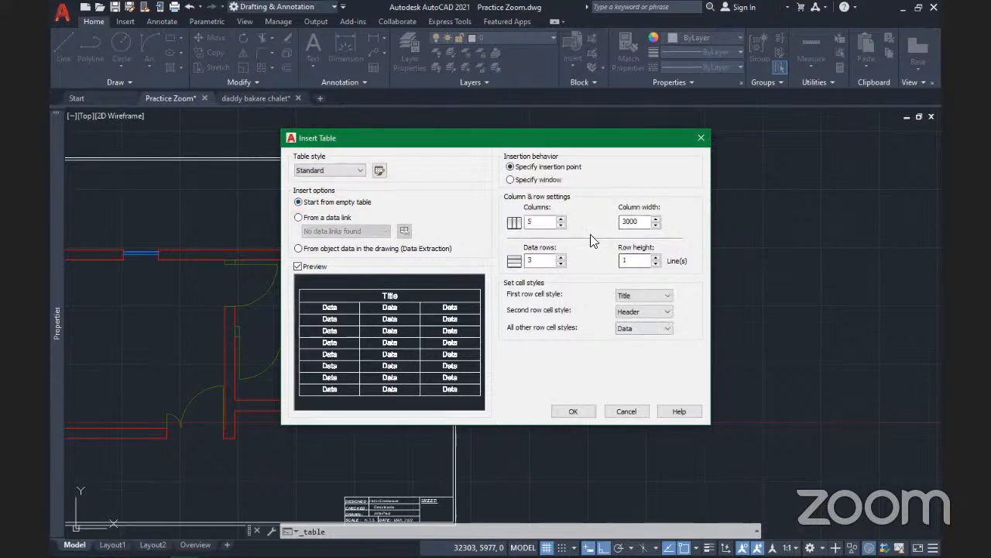
double_click(530, 222)
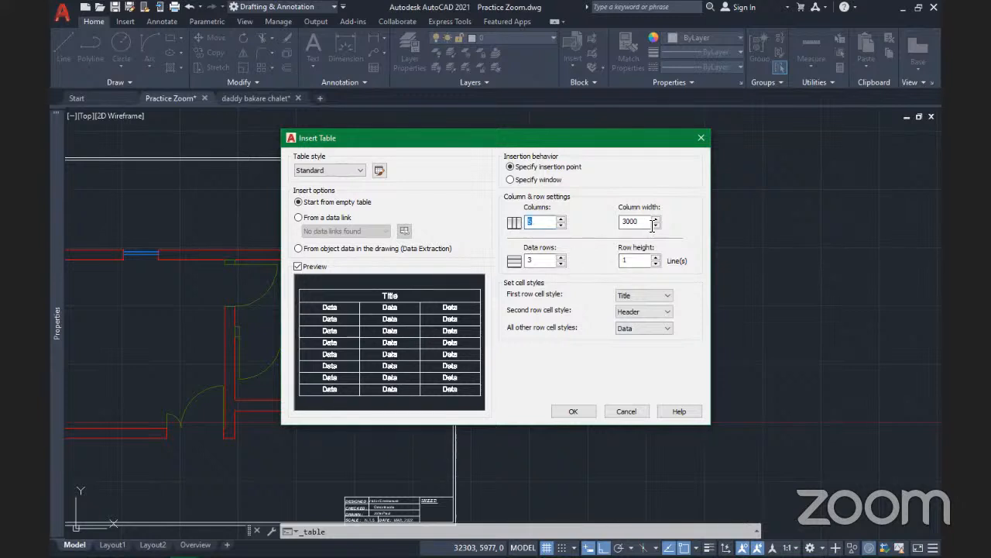
double_click(629, 221)
double_click(537, 261)
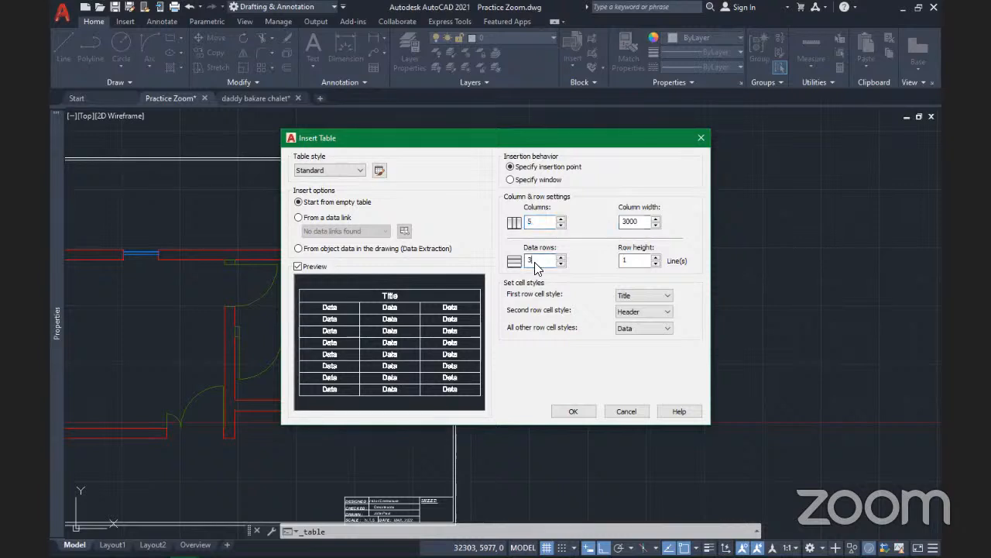
double_click(632, 261)
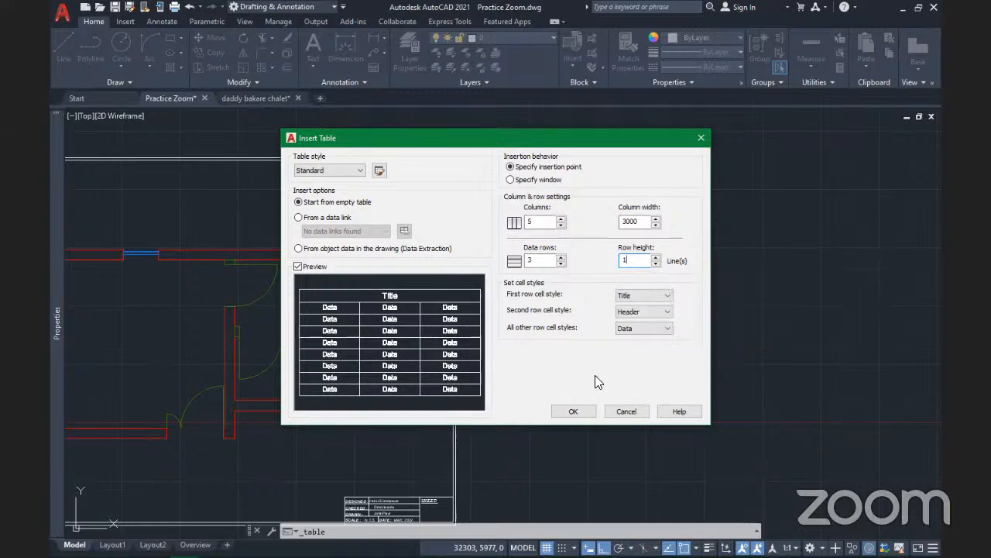
Review the Title cell style's Text, Borders and General tabs, including the 150 vertical margin
click(378, 172)
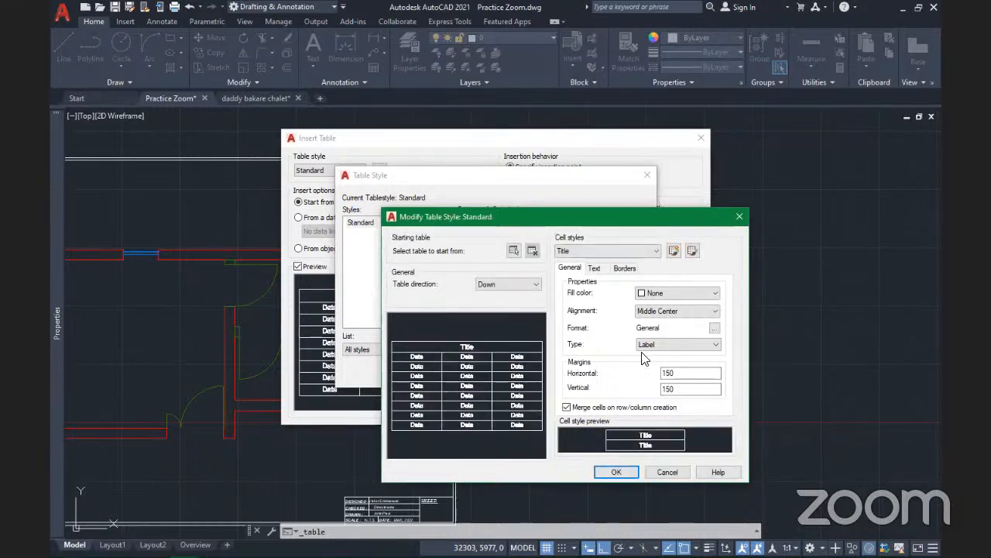
click(595, 268)
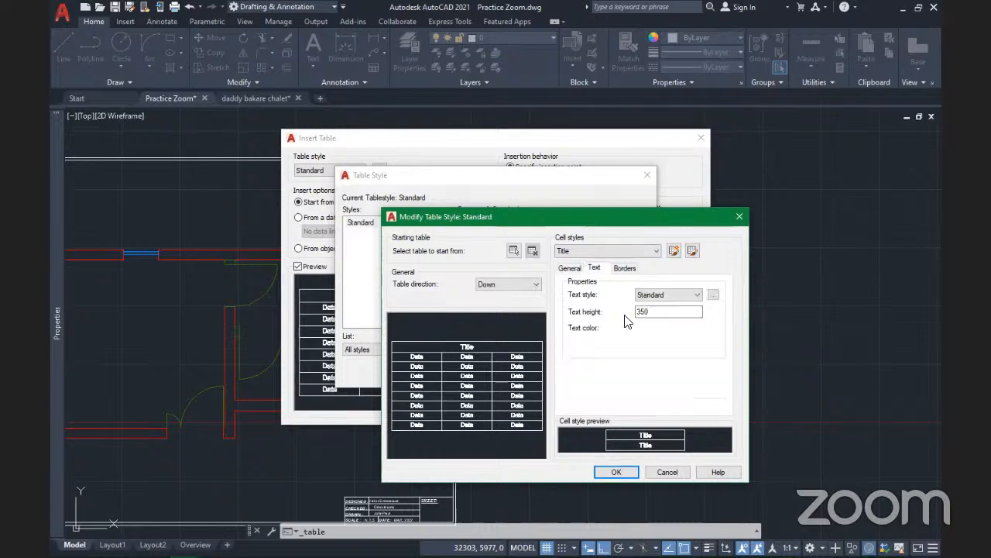
click(624, 268)
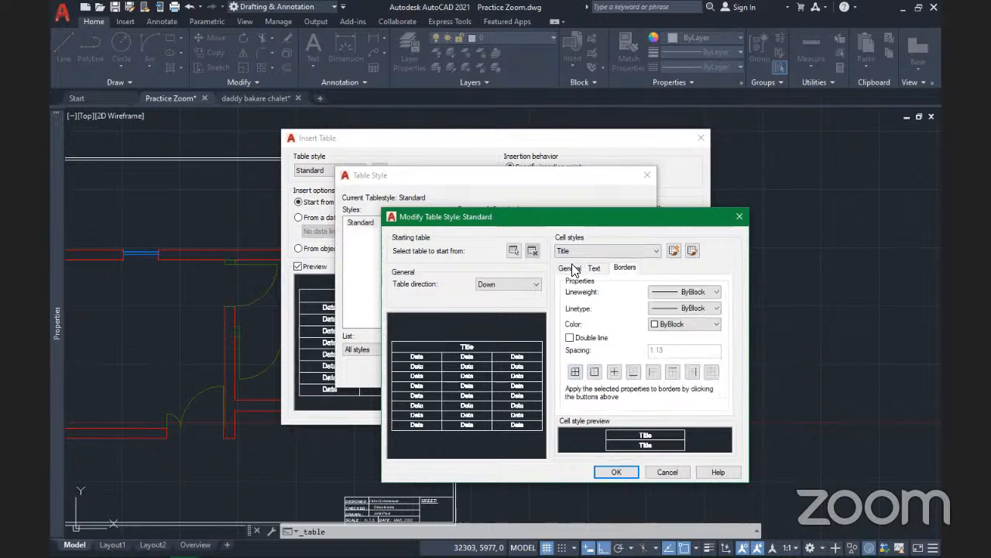
click(572, 268)
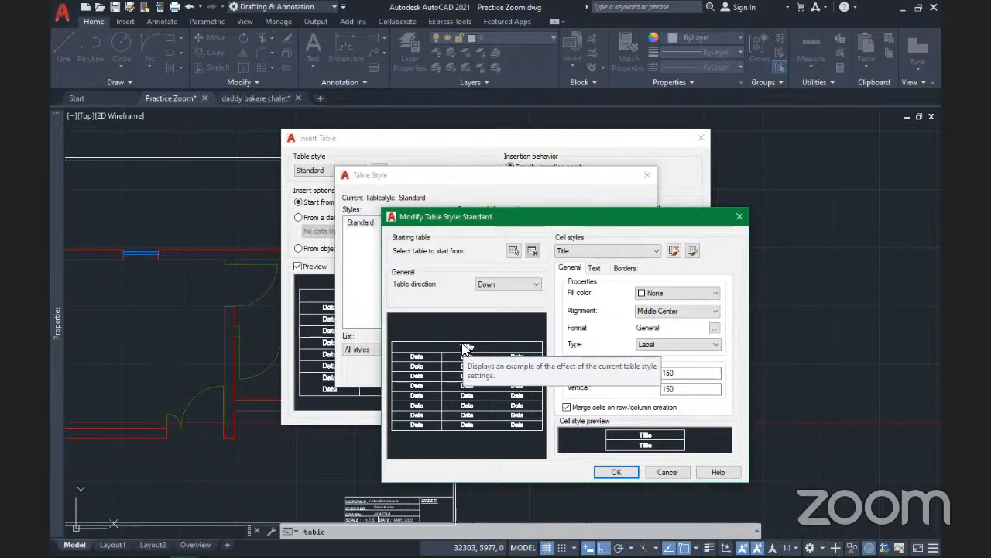
click(675, 388)
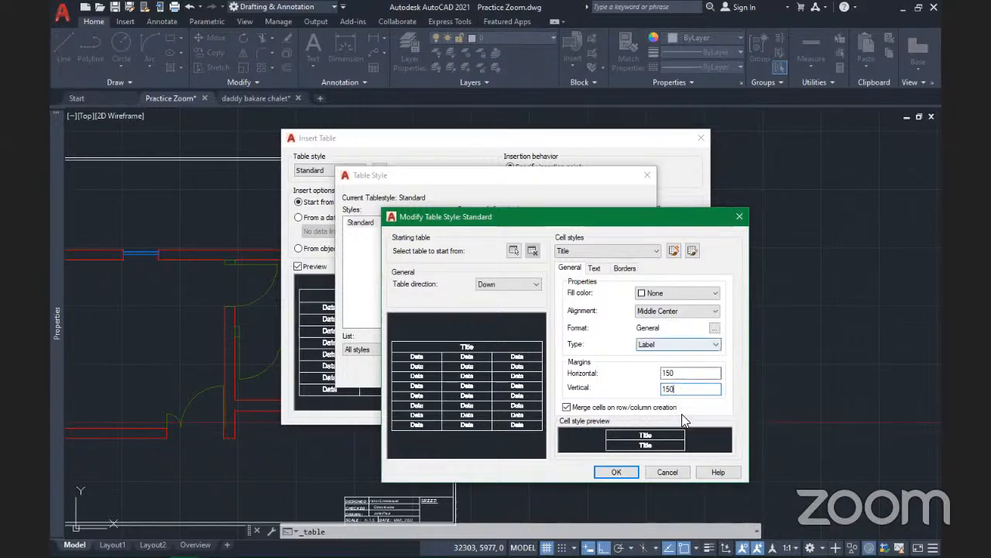
Recheck the Title text (Standard style, height 350) and borders, then accept the table style
click(594, 269)
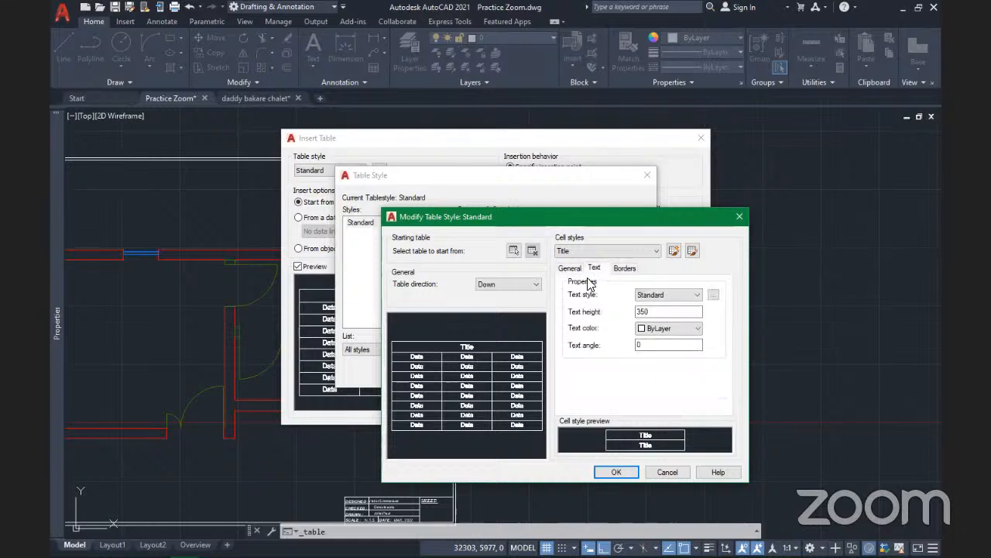
click(680, 298)
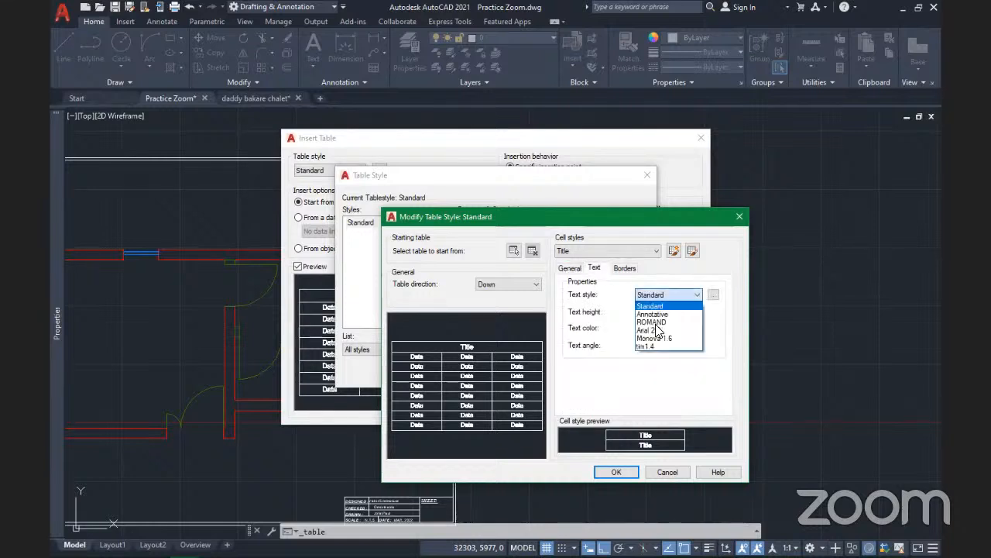
click(685, 297)
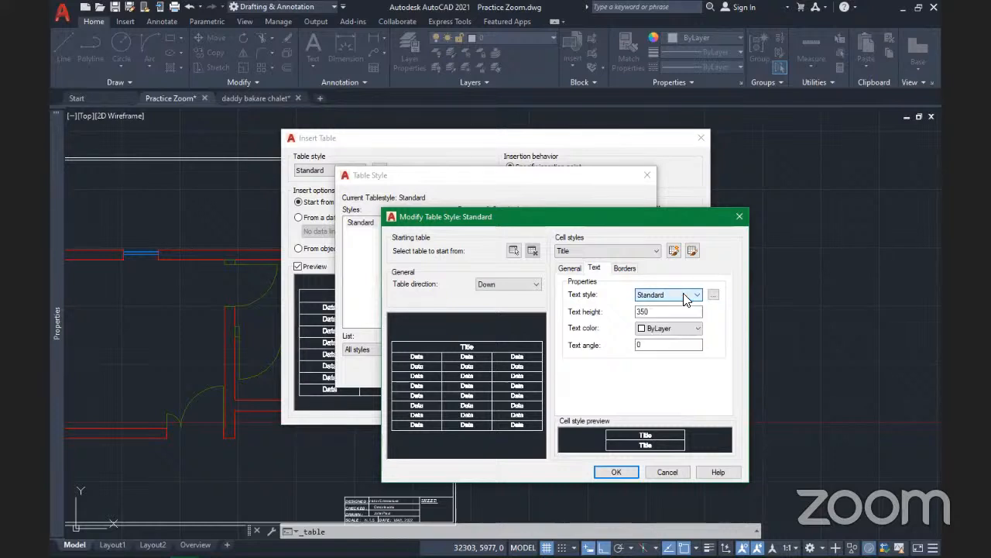
click(660, 313)
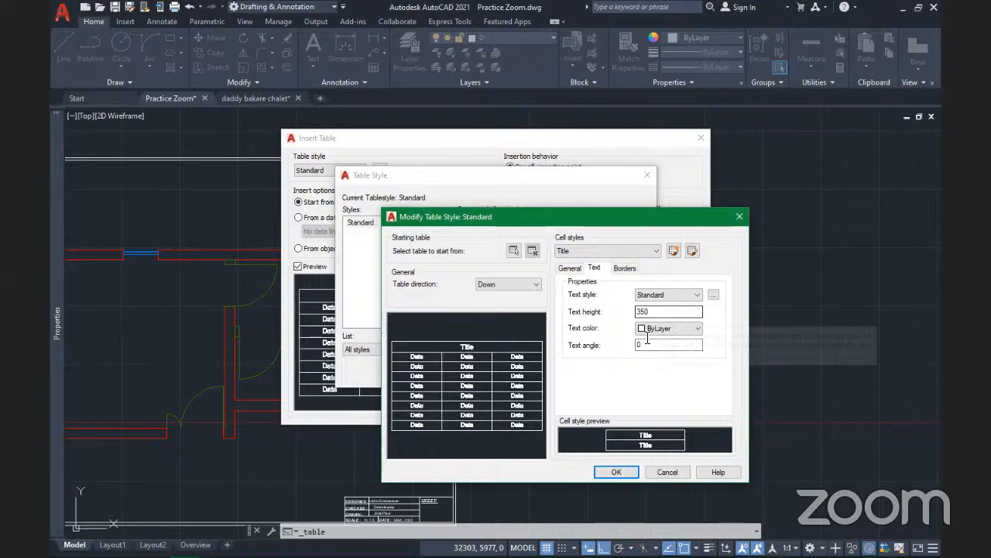
click(658, 313)
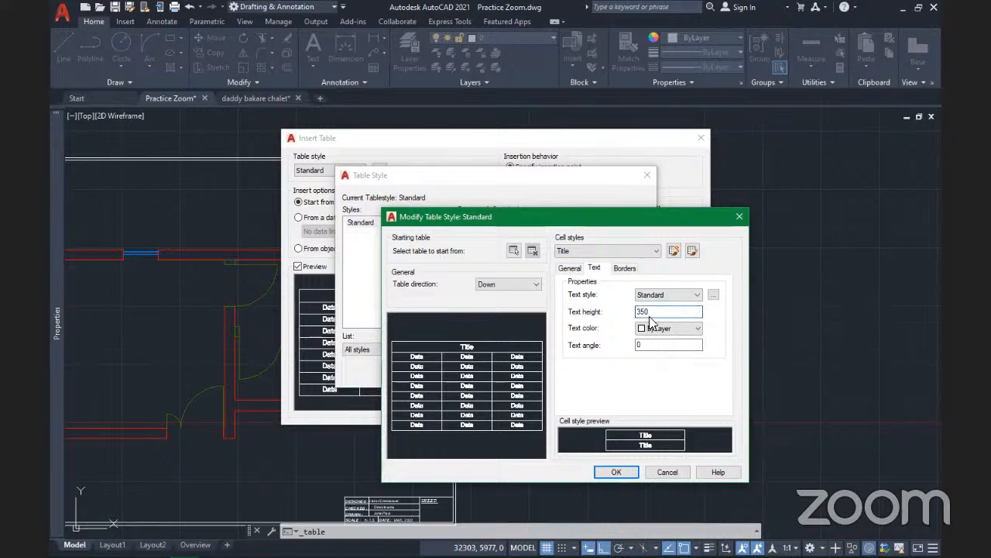
click(625, 270)
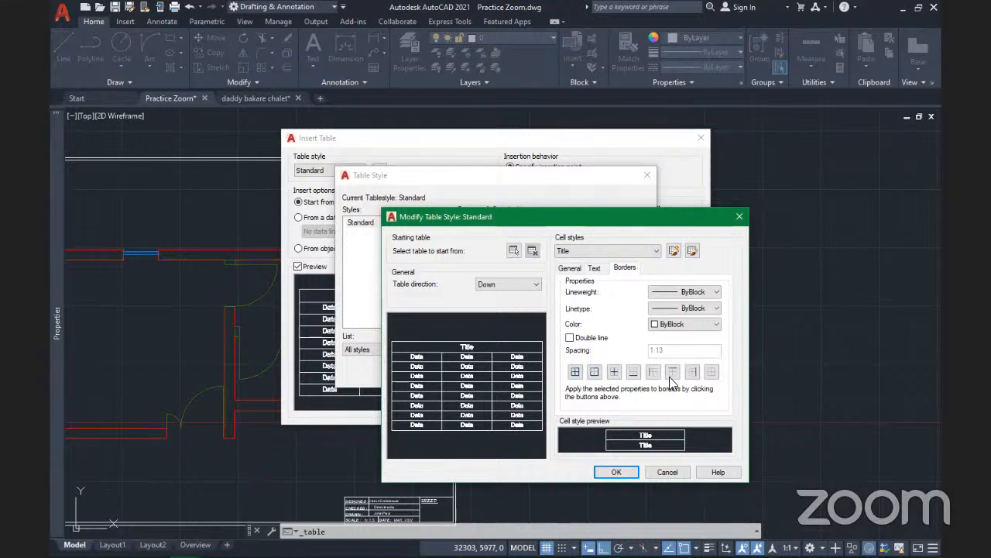
click(594, 268)
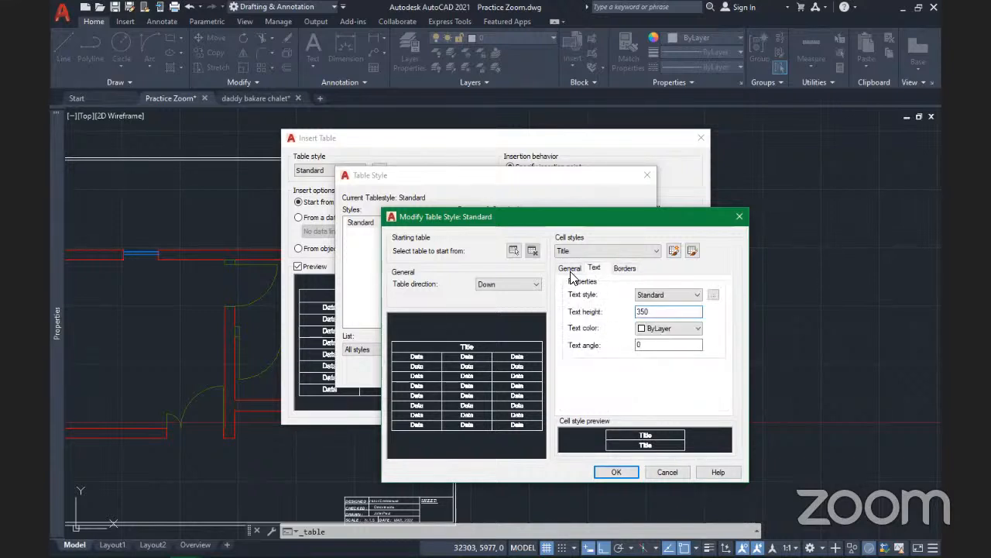
click(570, 268)
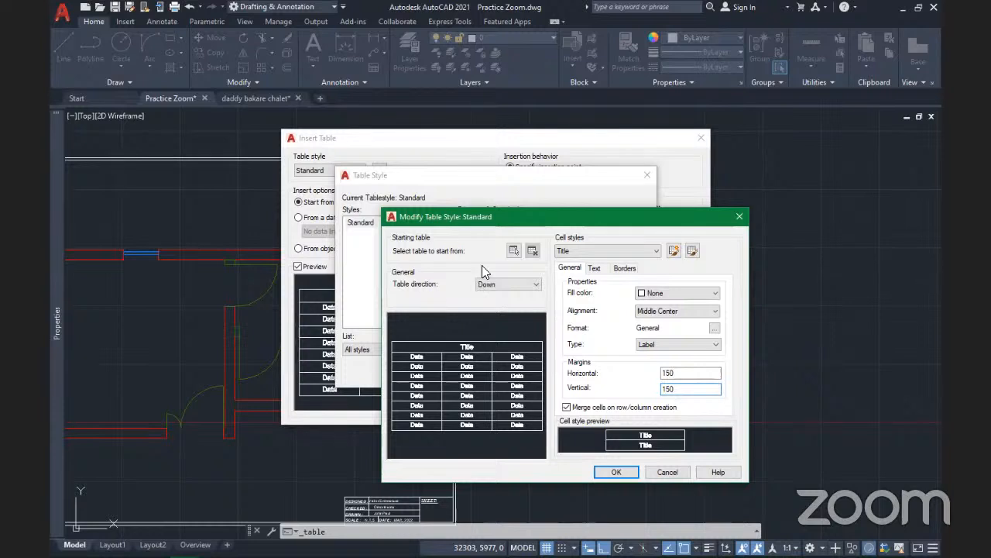
click(667, 471)
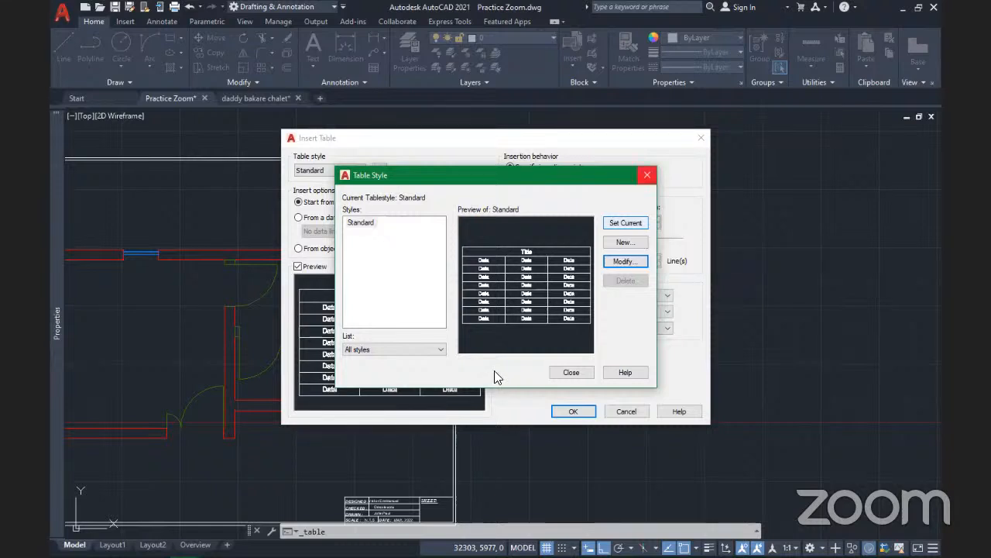
Close Table Style, raise the row height to 2 lines, and accept the table settings
click(648, 175)
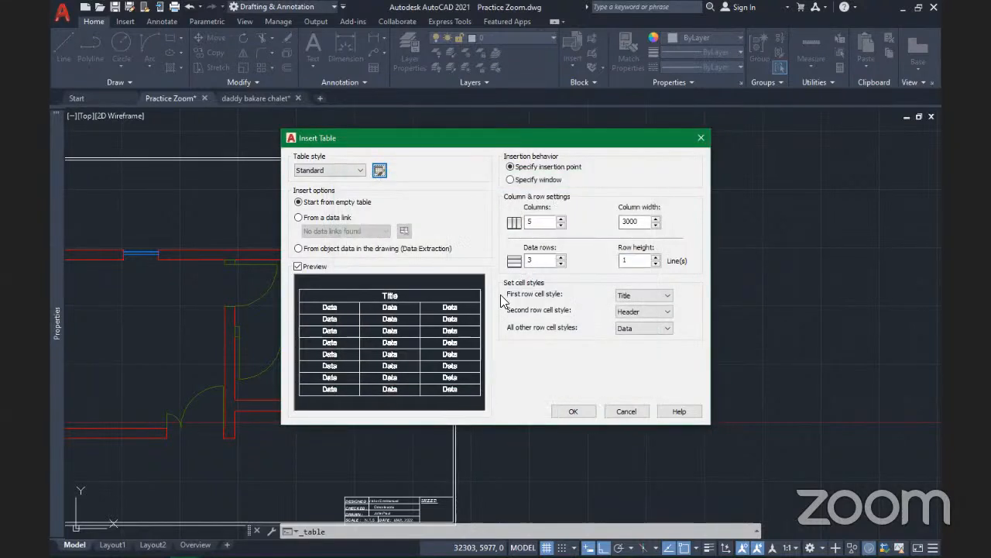
click(639, 262)
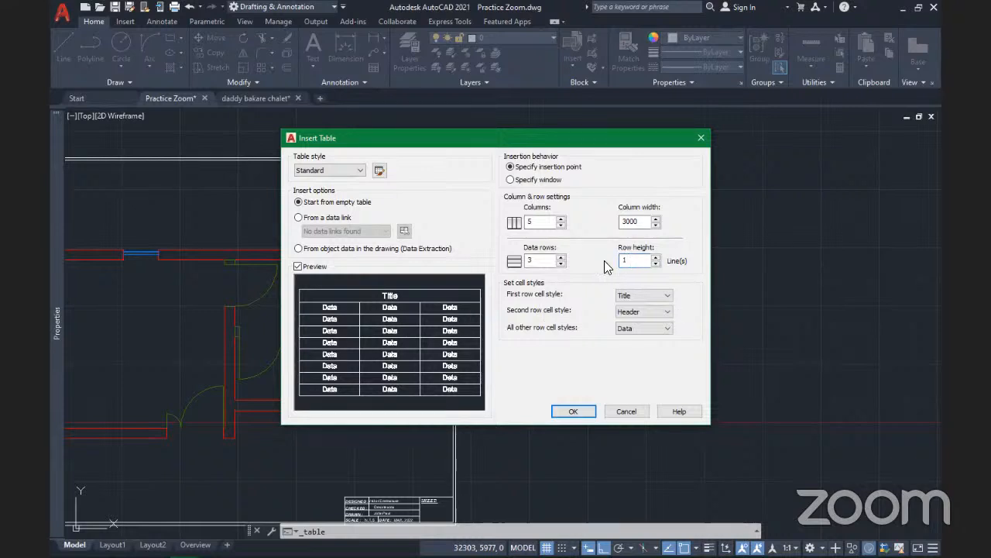
double_click(625, 260)
key(Return)
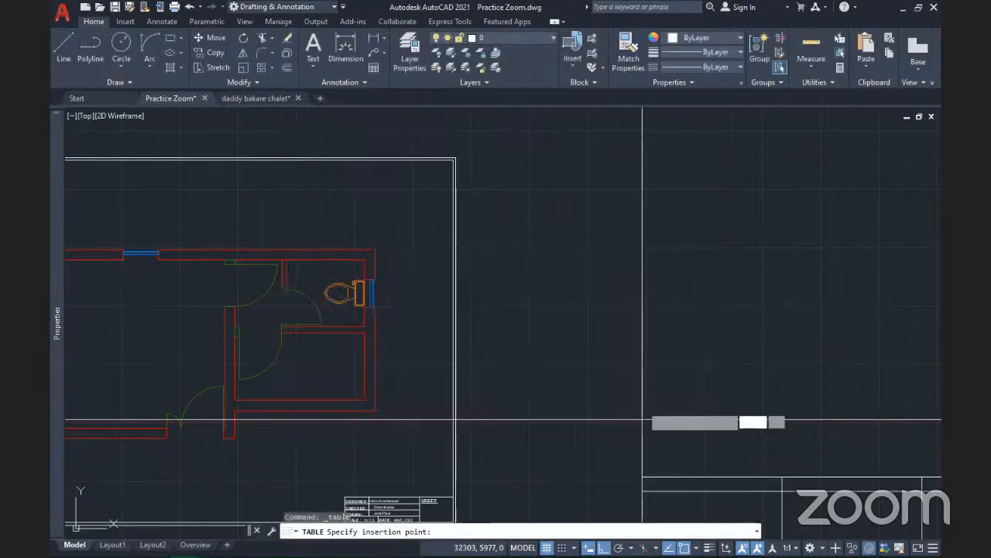
Place the table right of the floor plan and title it 'Window Schedule'
click(494, 234)
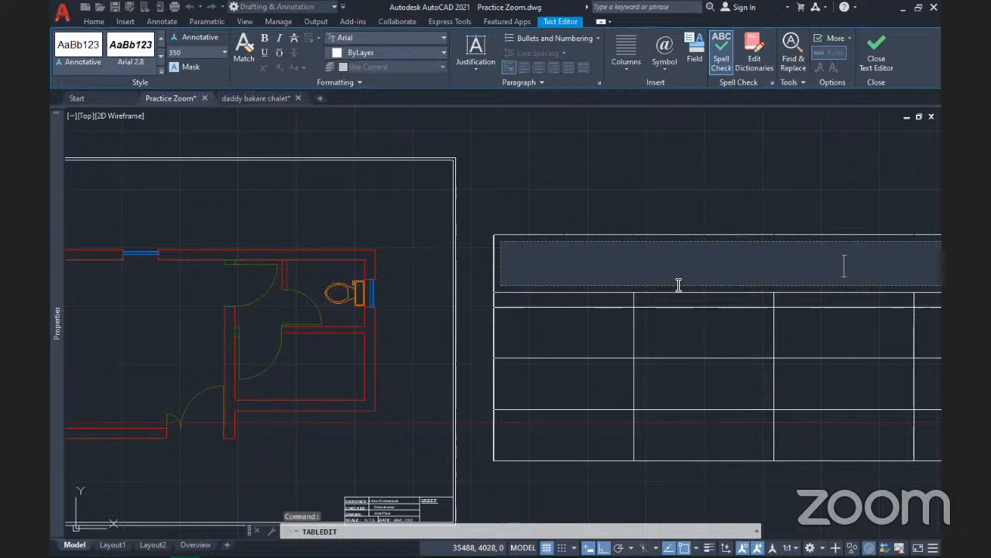
text(Win)
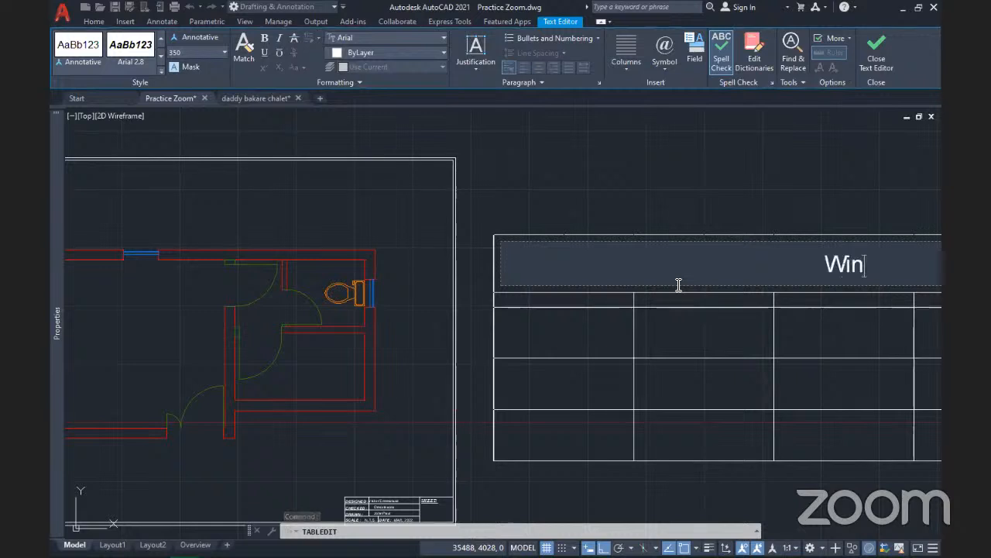
text(do)
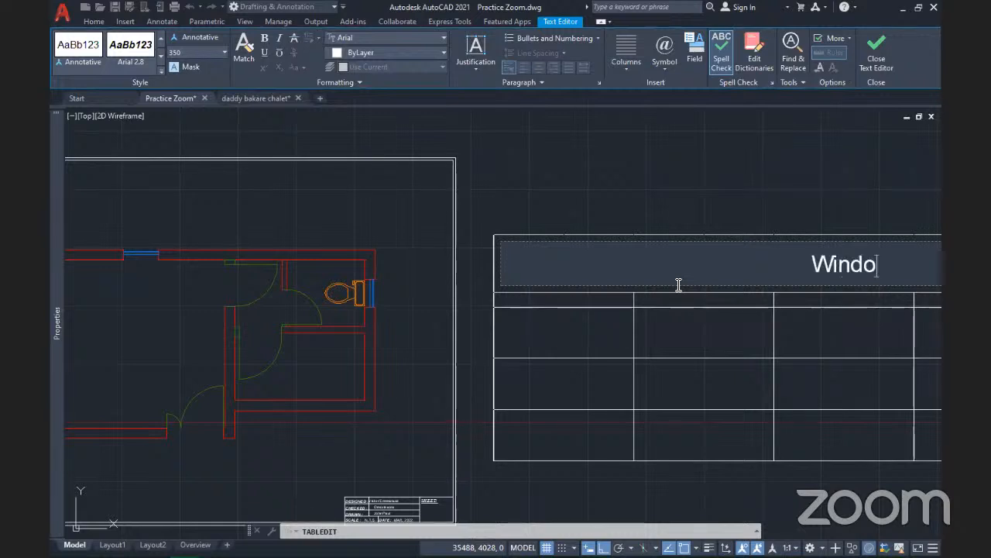
text(w S)
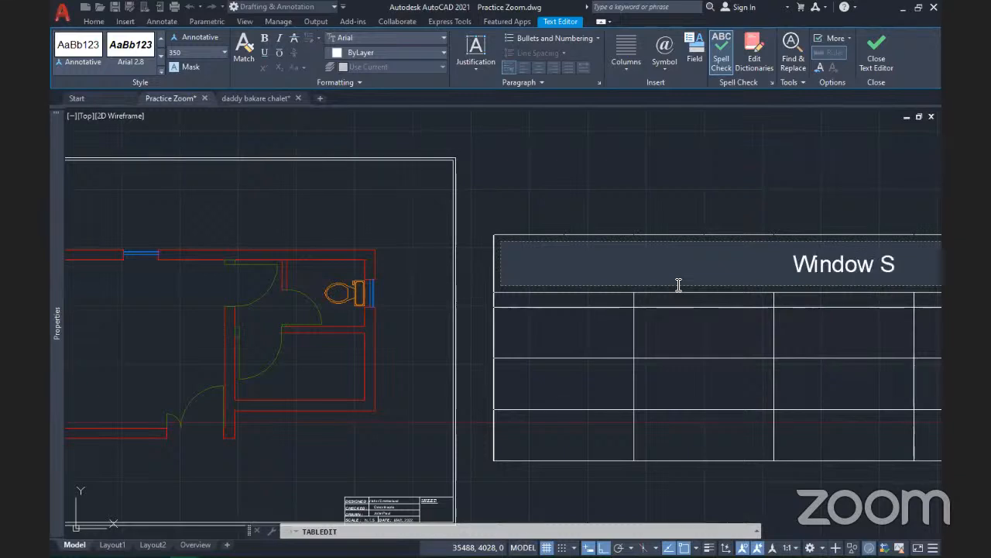
text(chedule)
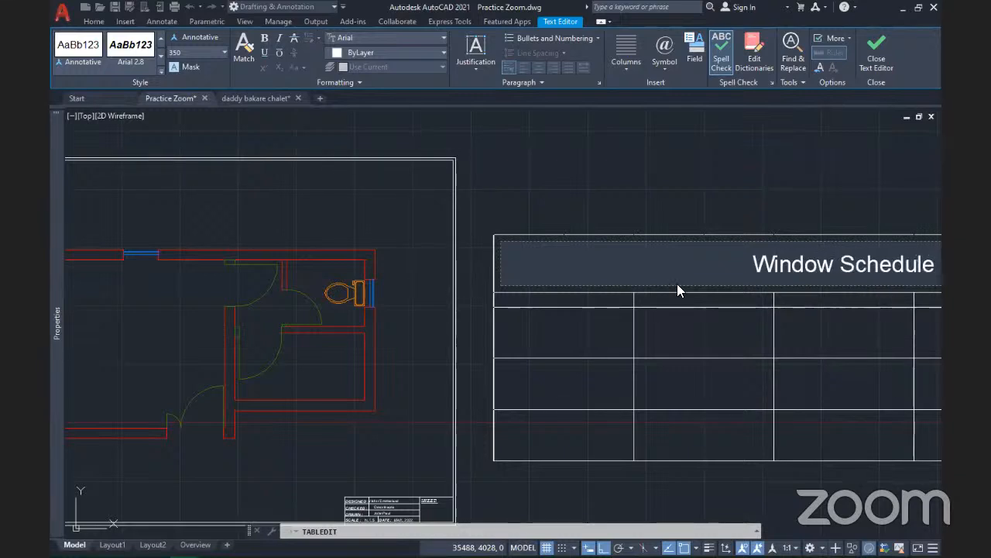
key(Escape)
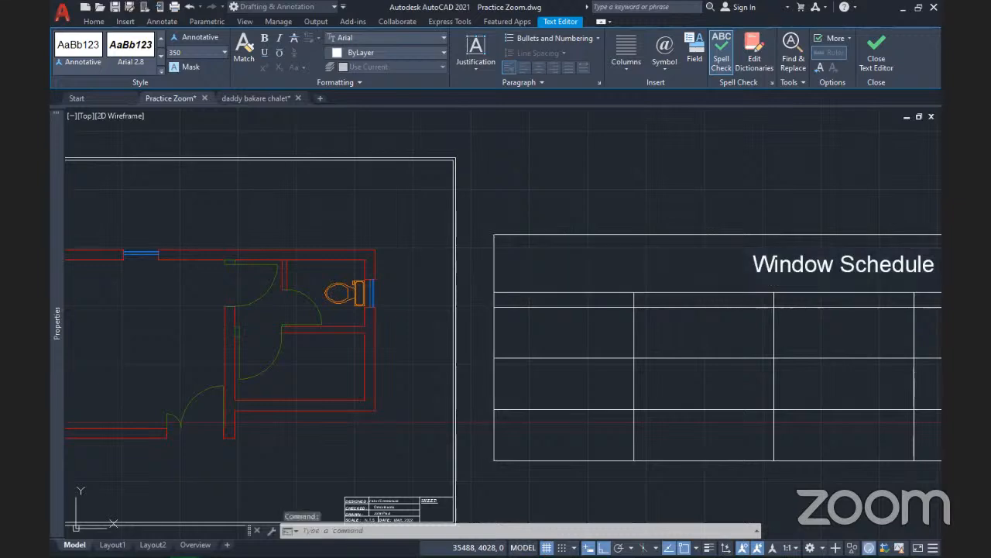
Centre the view on the Window Schedule table and select the first cell below its title
scroll(553, 234, down, 2)
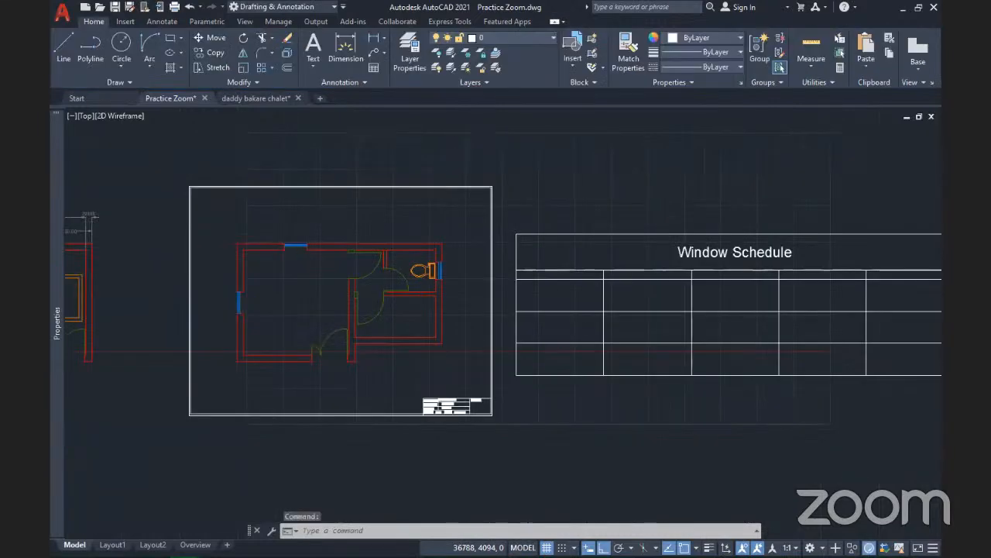
middle_drag(730, 264, 637, 265)
scroll(637, 264, up, 3)
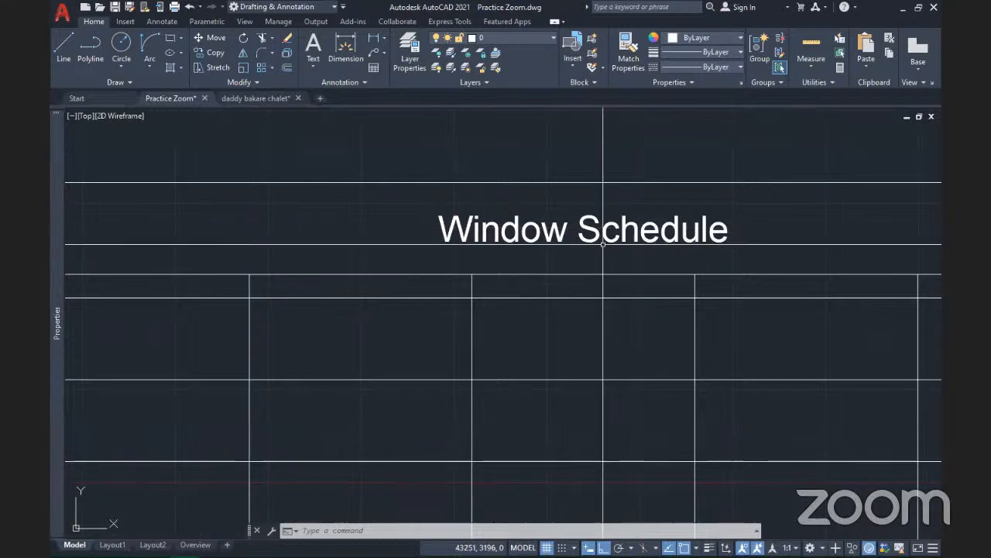
scroll(409, 258, down, 4)
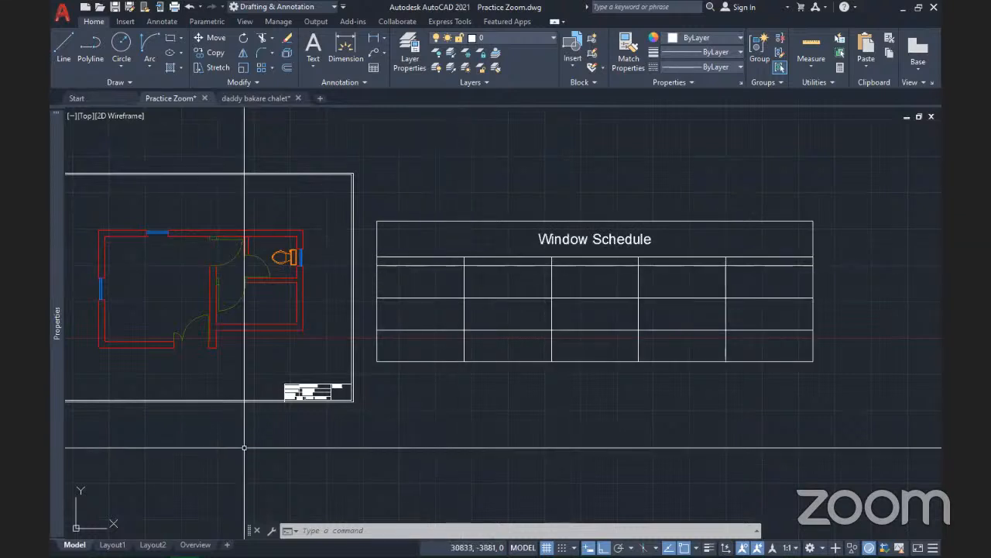
click(419, 289)
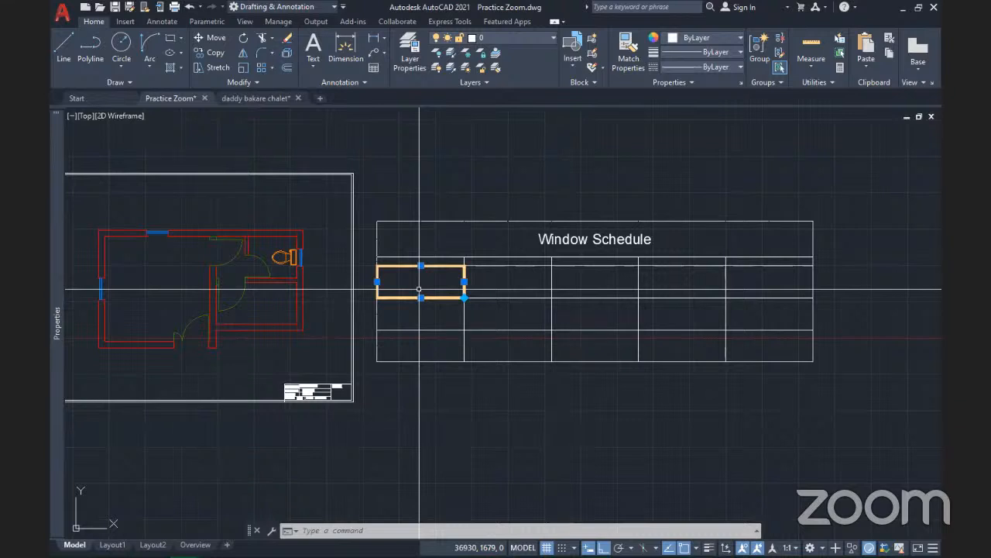
double_click(419, 289)
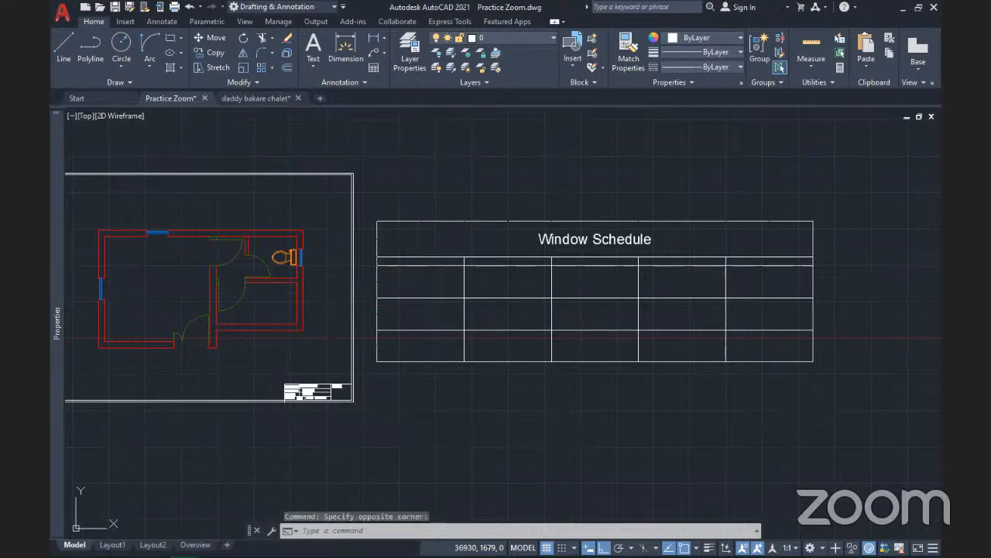
Type a person's name into that leftmost cell, commit it, and zoom out to show table and plan
double_click(420, 277)
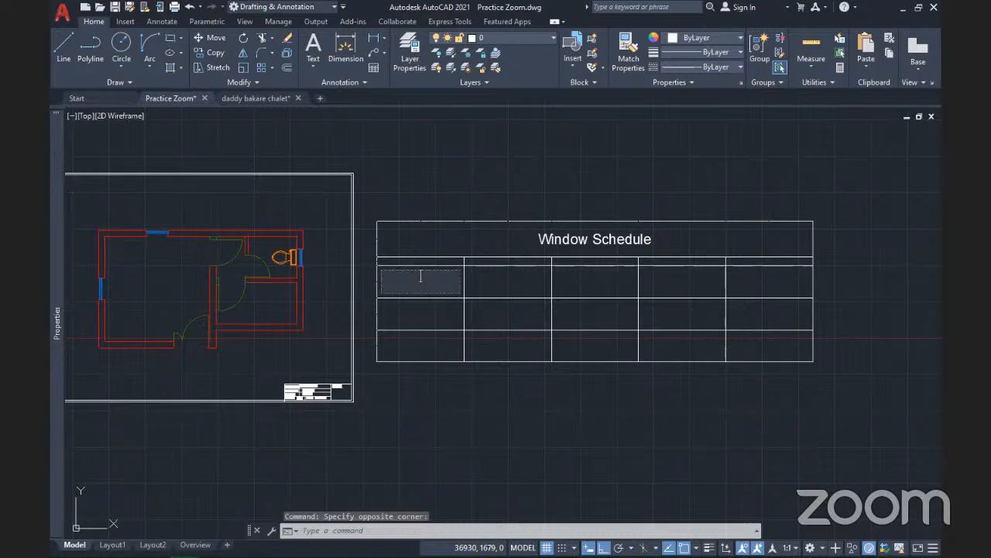
text(Victor)
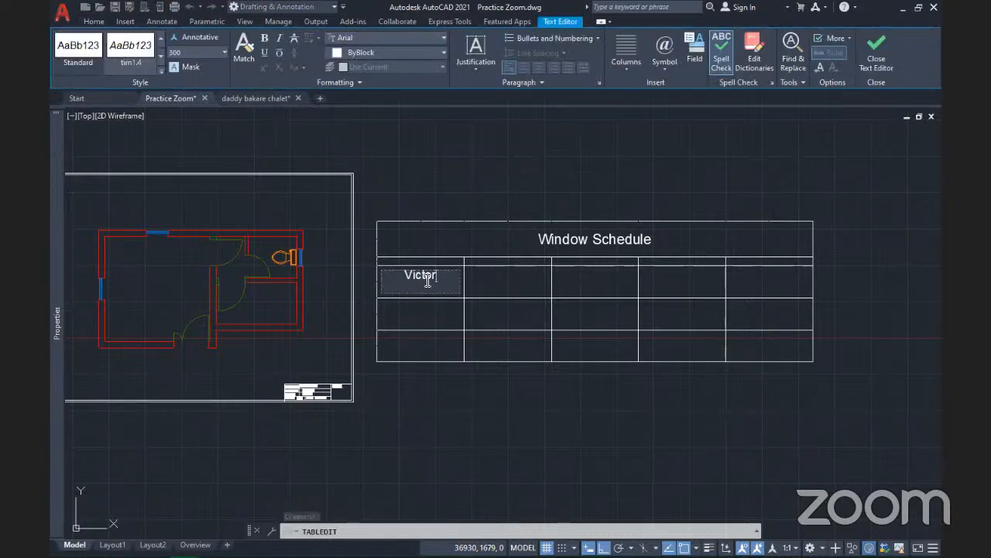
click(494, 381)
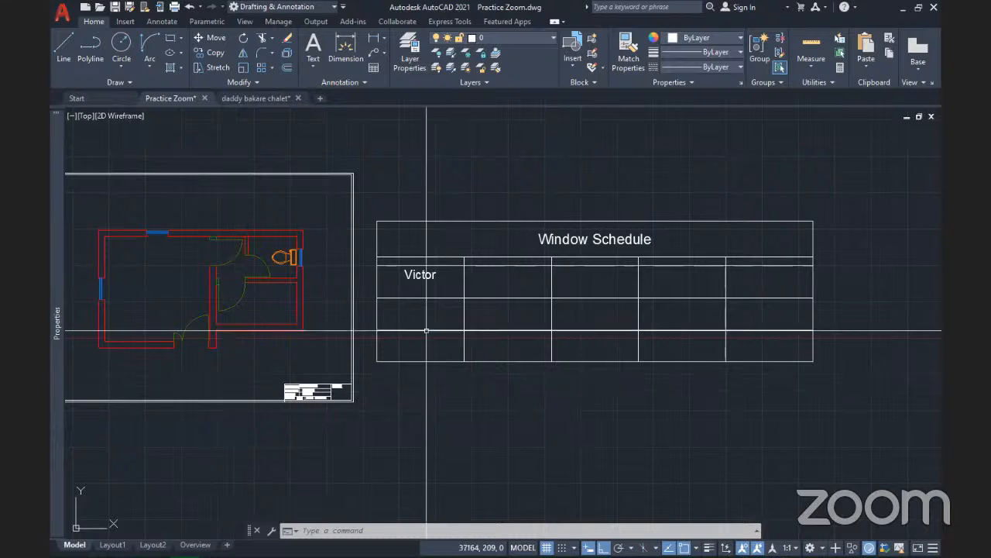
scroll(426, 330, down, 2)
scroll(416, 331, up, 6)
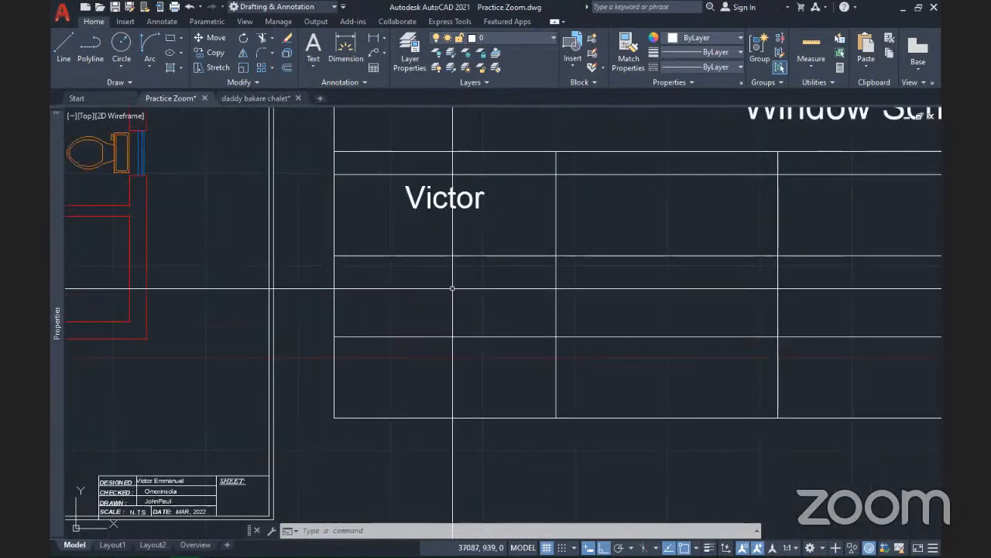
middle_drag(452, 289, 427, 384)
scroll(447, 351, down, 4)
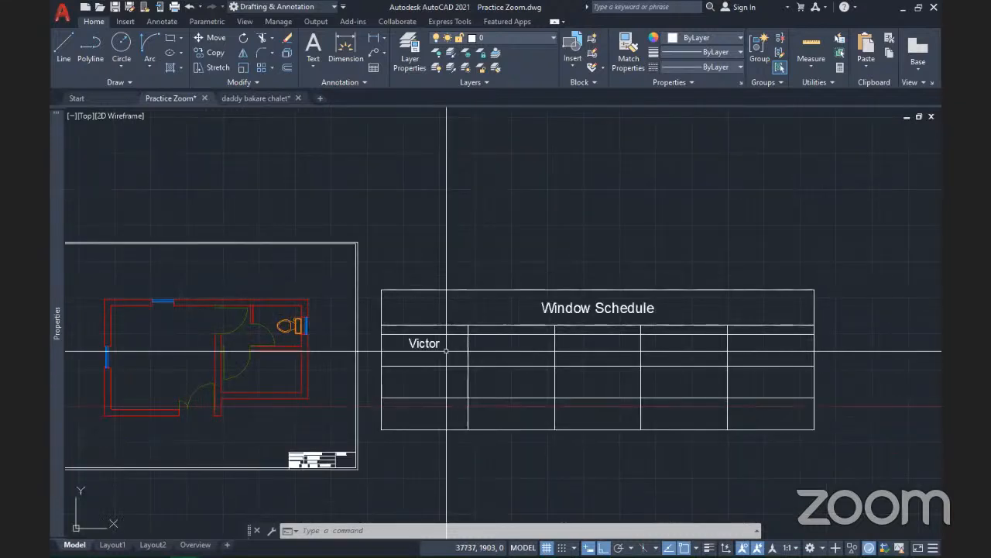